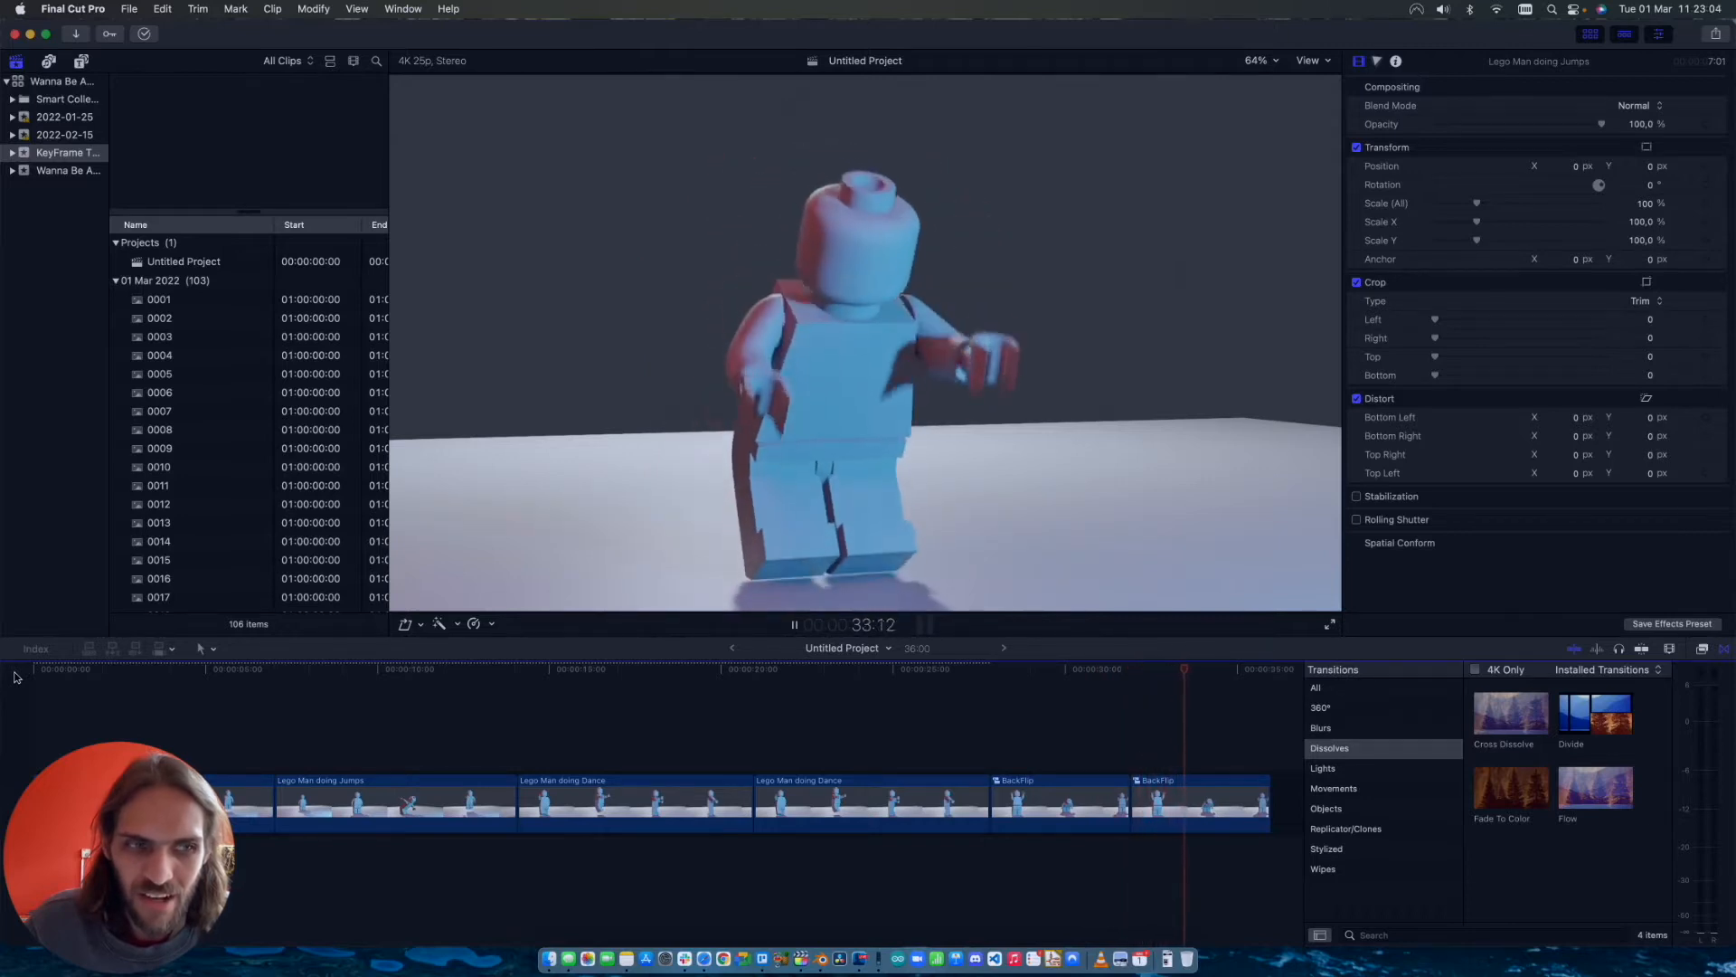
Step: Play the Lego man timeline from its start and pause it during the Lego Man doing Jumps clip
click(37, 671)
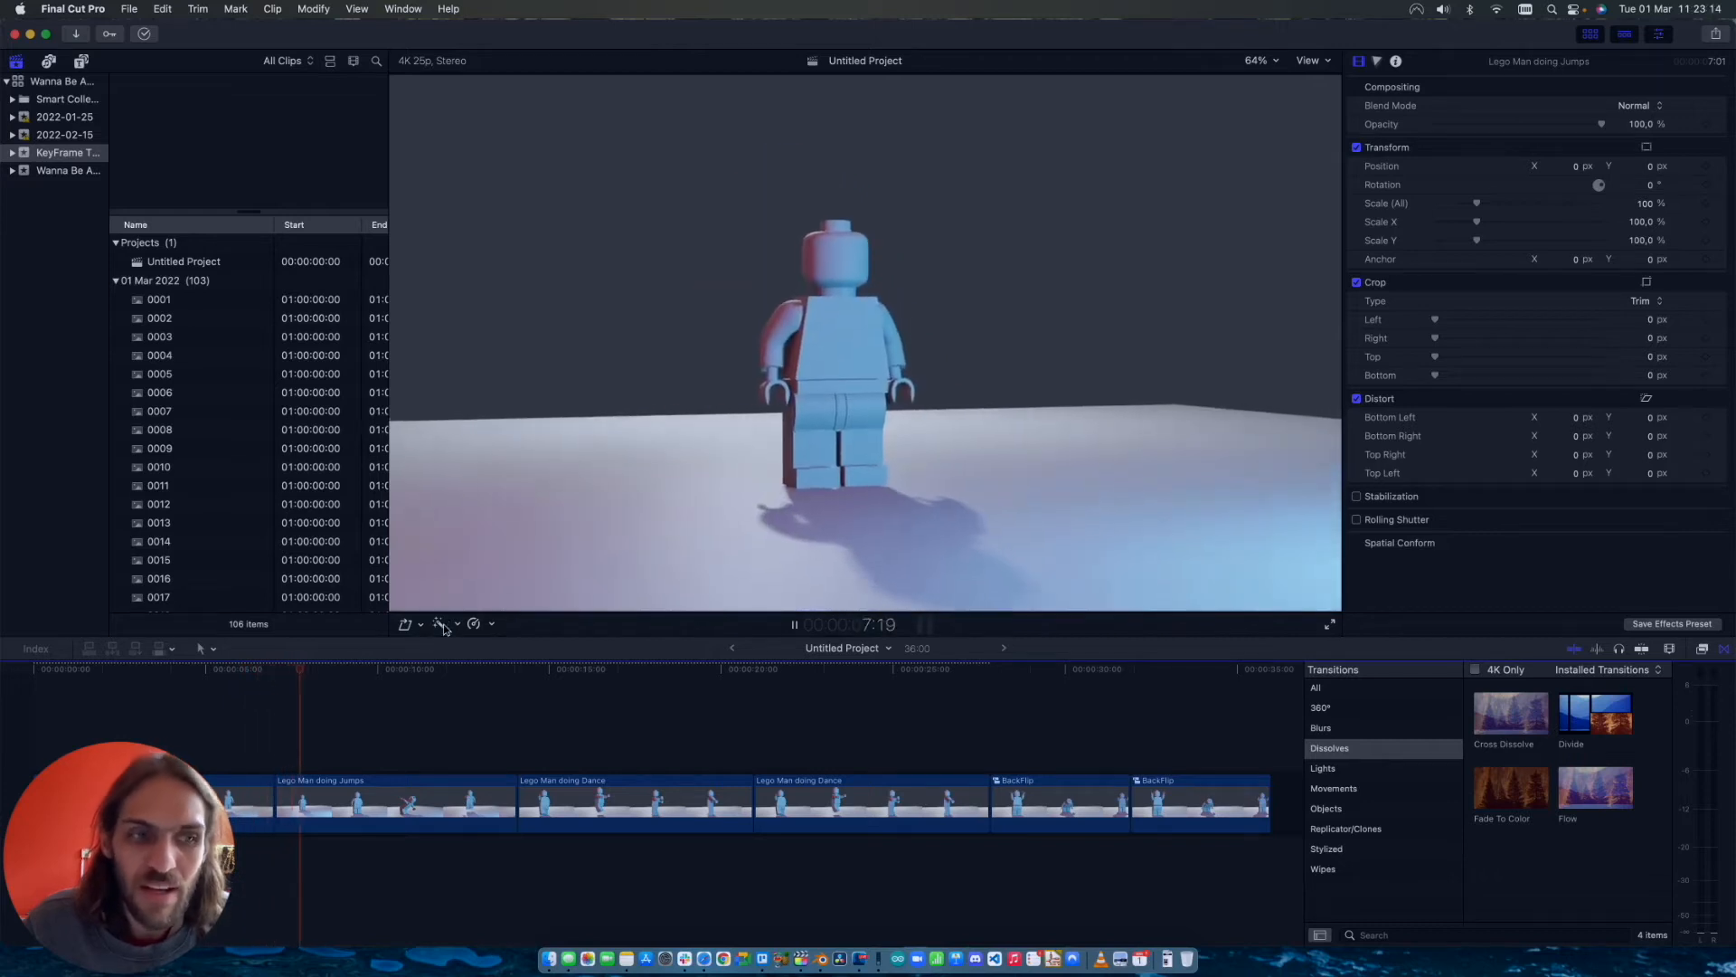
key(space)
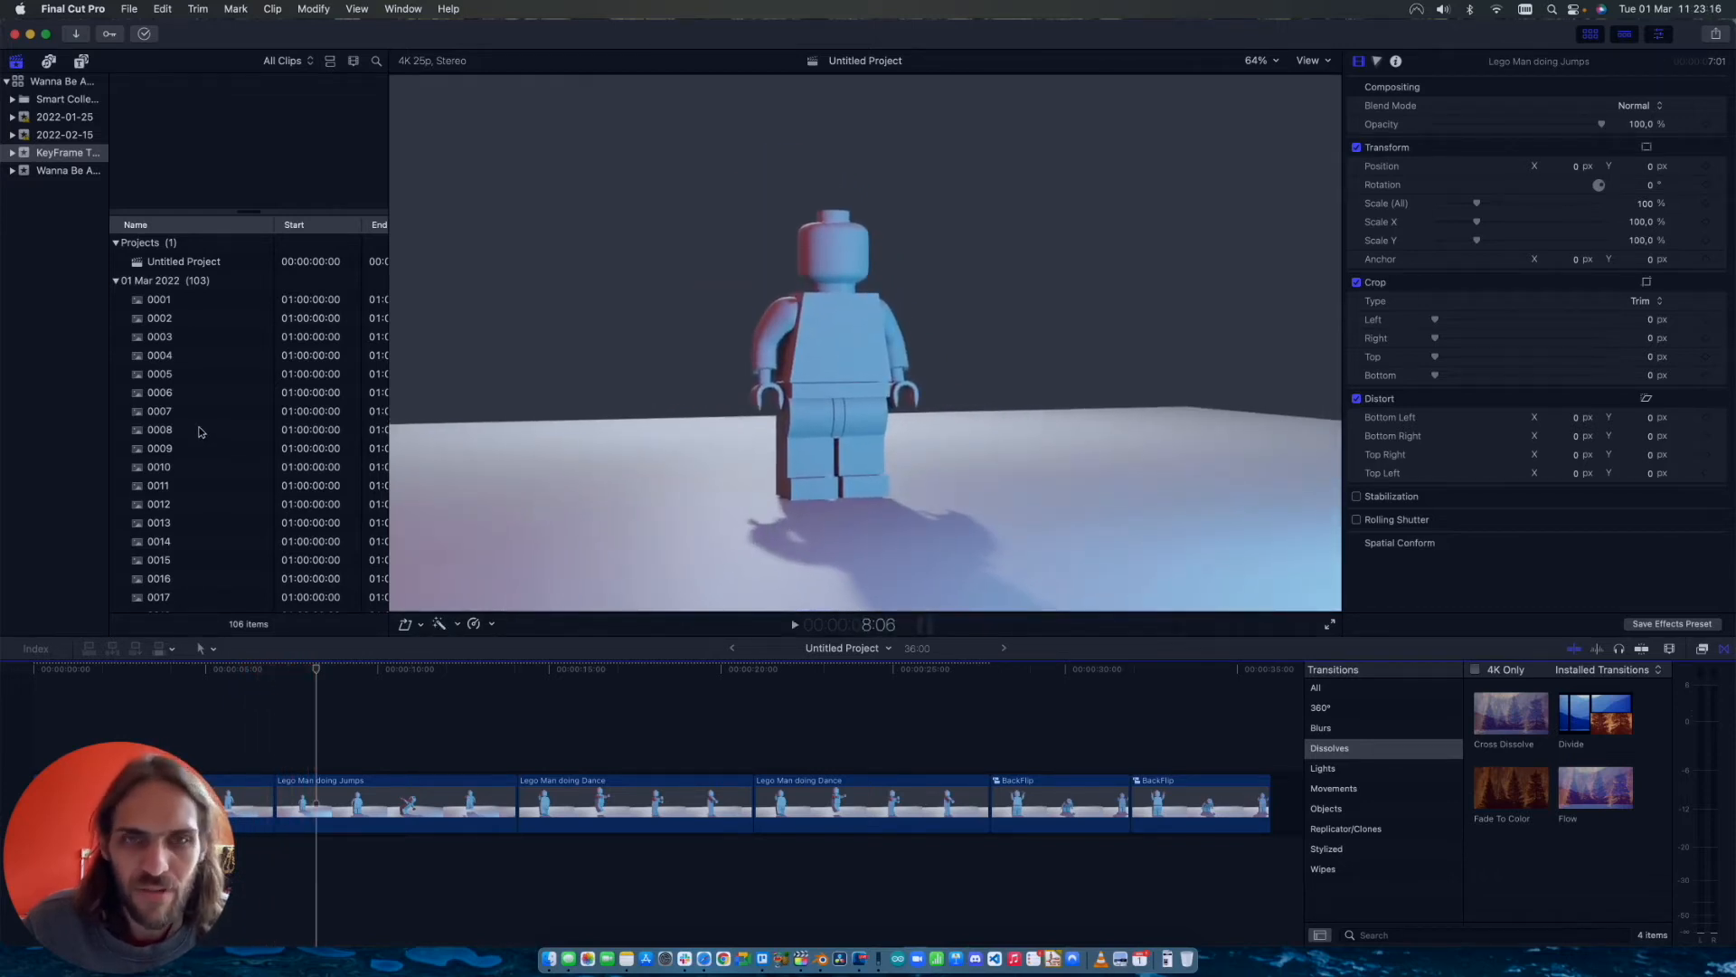
Step: Switch to Blender and play the Lego man back-flip animation, scrubbing ahead and stopping at frame 59
key(ctrl+Left)
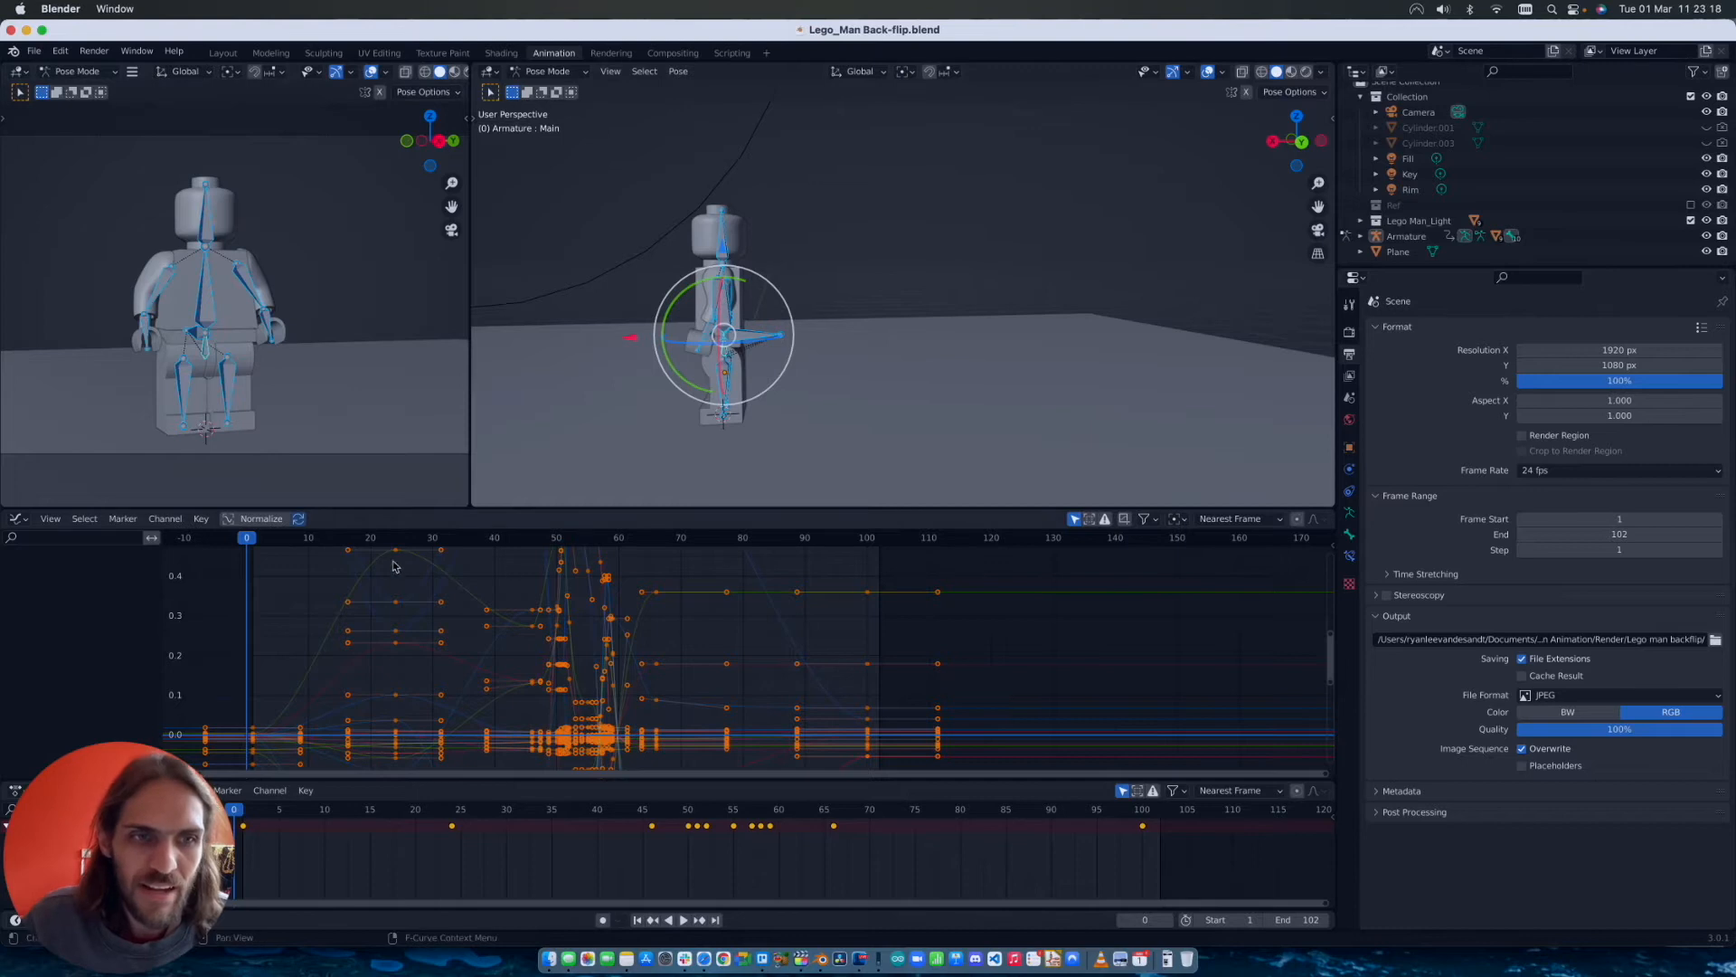
key(space)
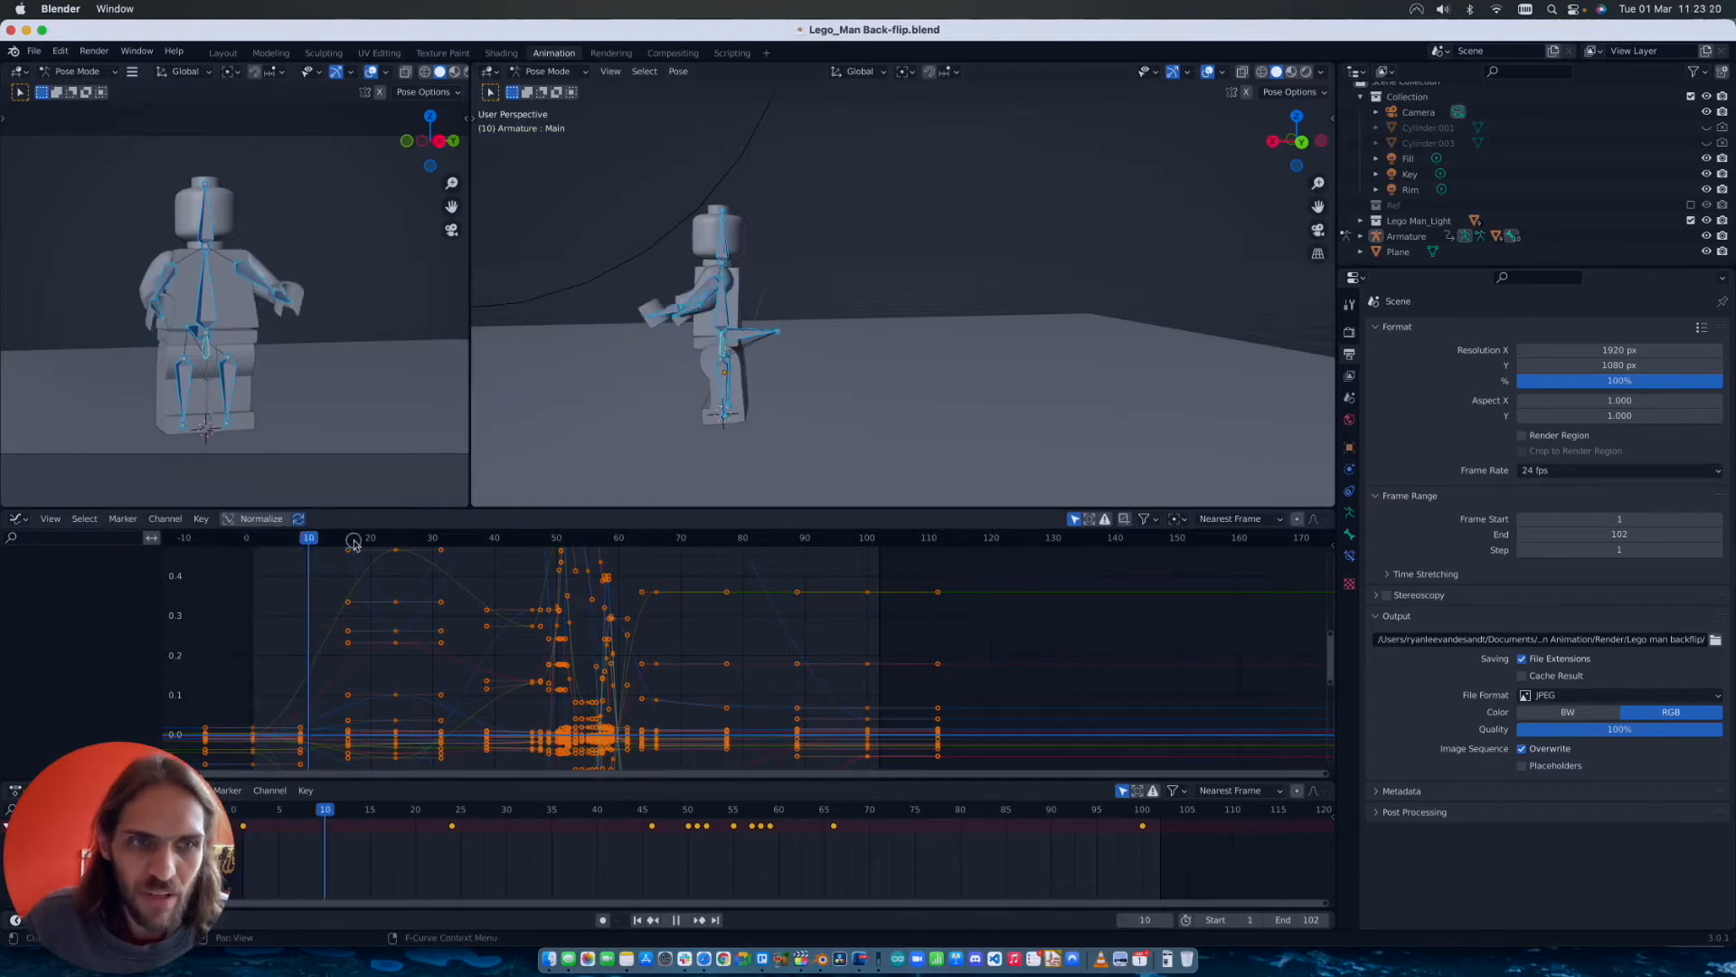
drag(477, 540, 613, 540)
key(space)
Step: Create a new General file, saving the changes to Lego_Man Back-flip.blend
click(34, 51)
mouse_move(57, 73)
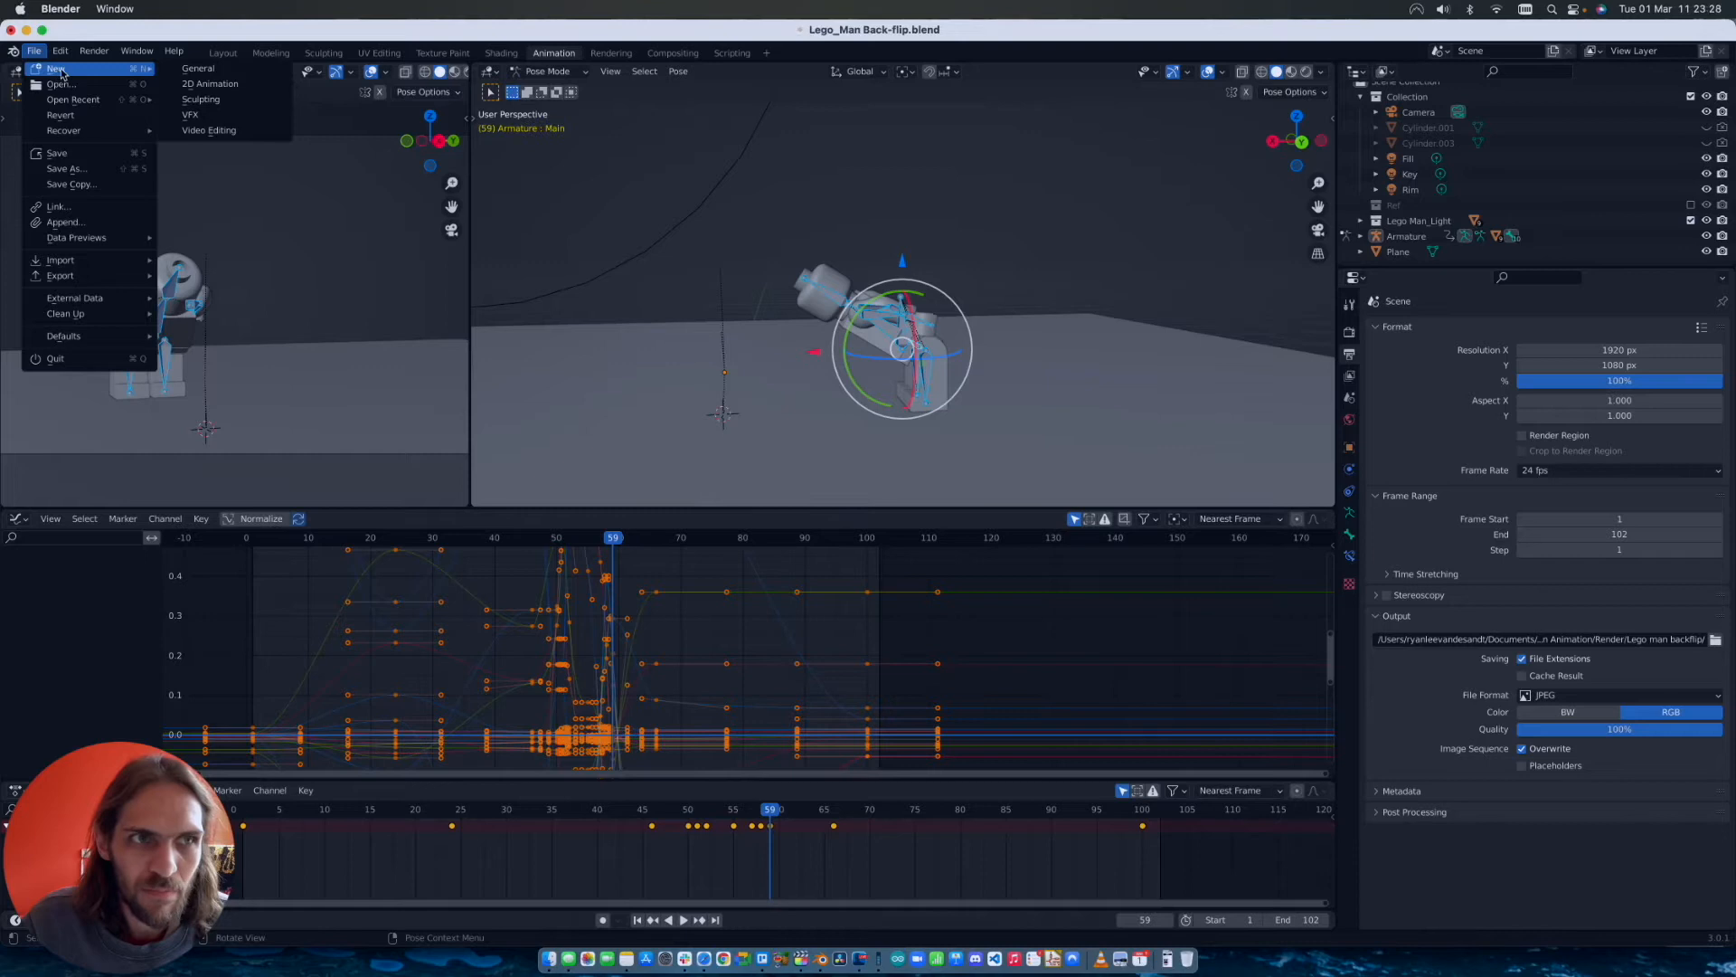
click(254, 71)
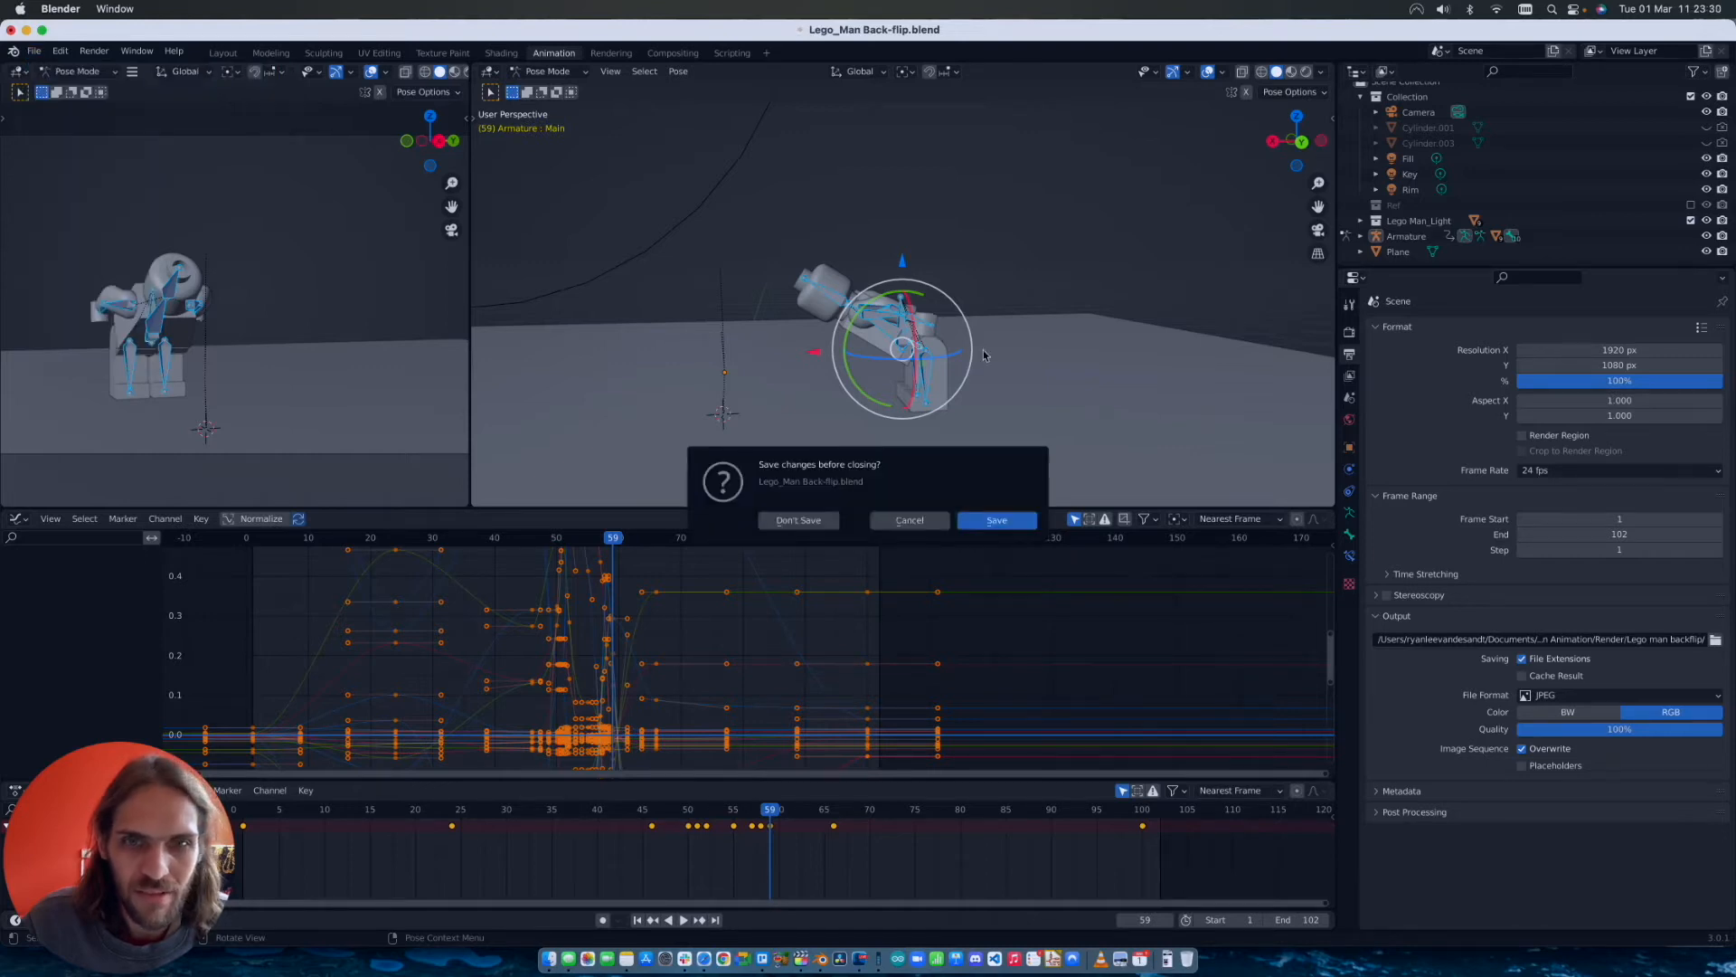
click(992, 521)
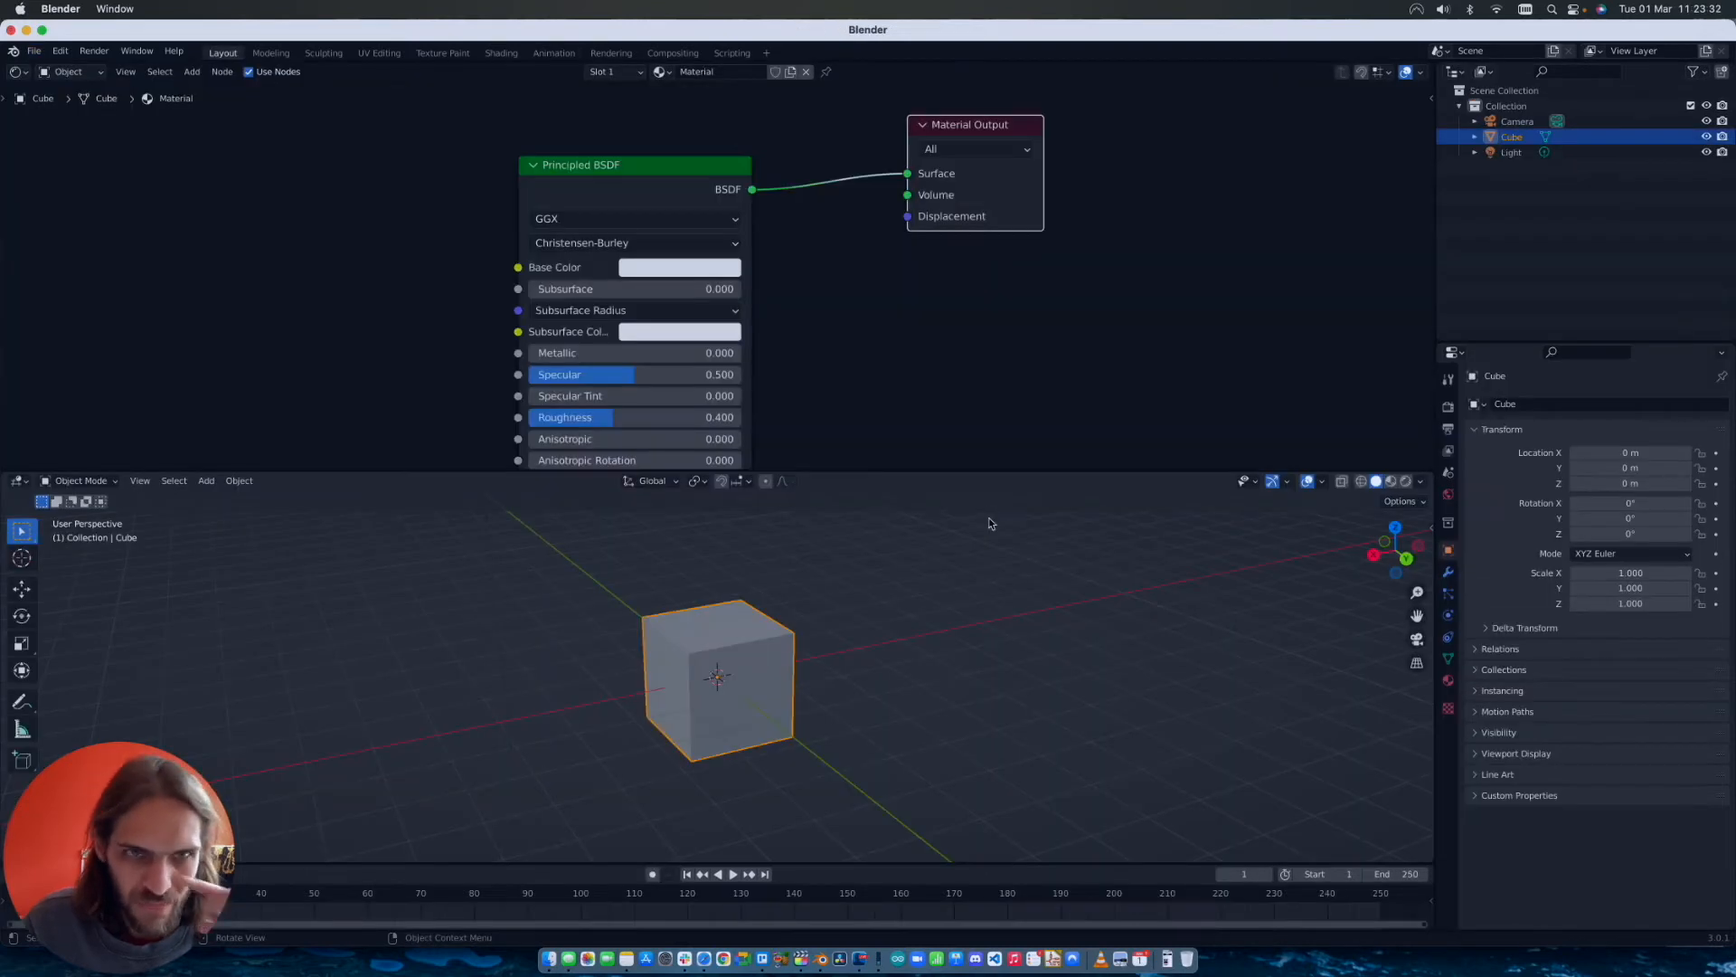
Step: Switch to the Animation workspace, put the cube in Object Mode and adjust the height of the Dope Sheet area
click(491, 52)
click(554, 53)
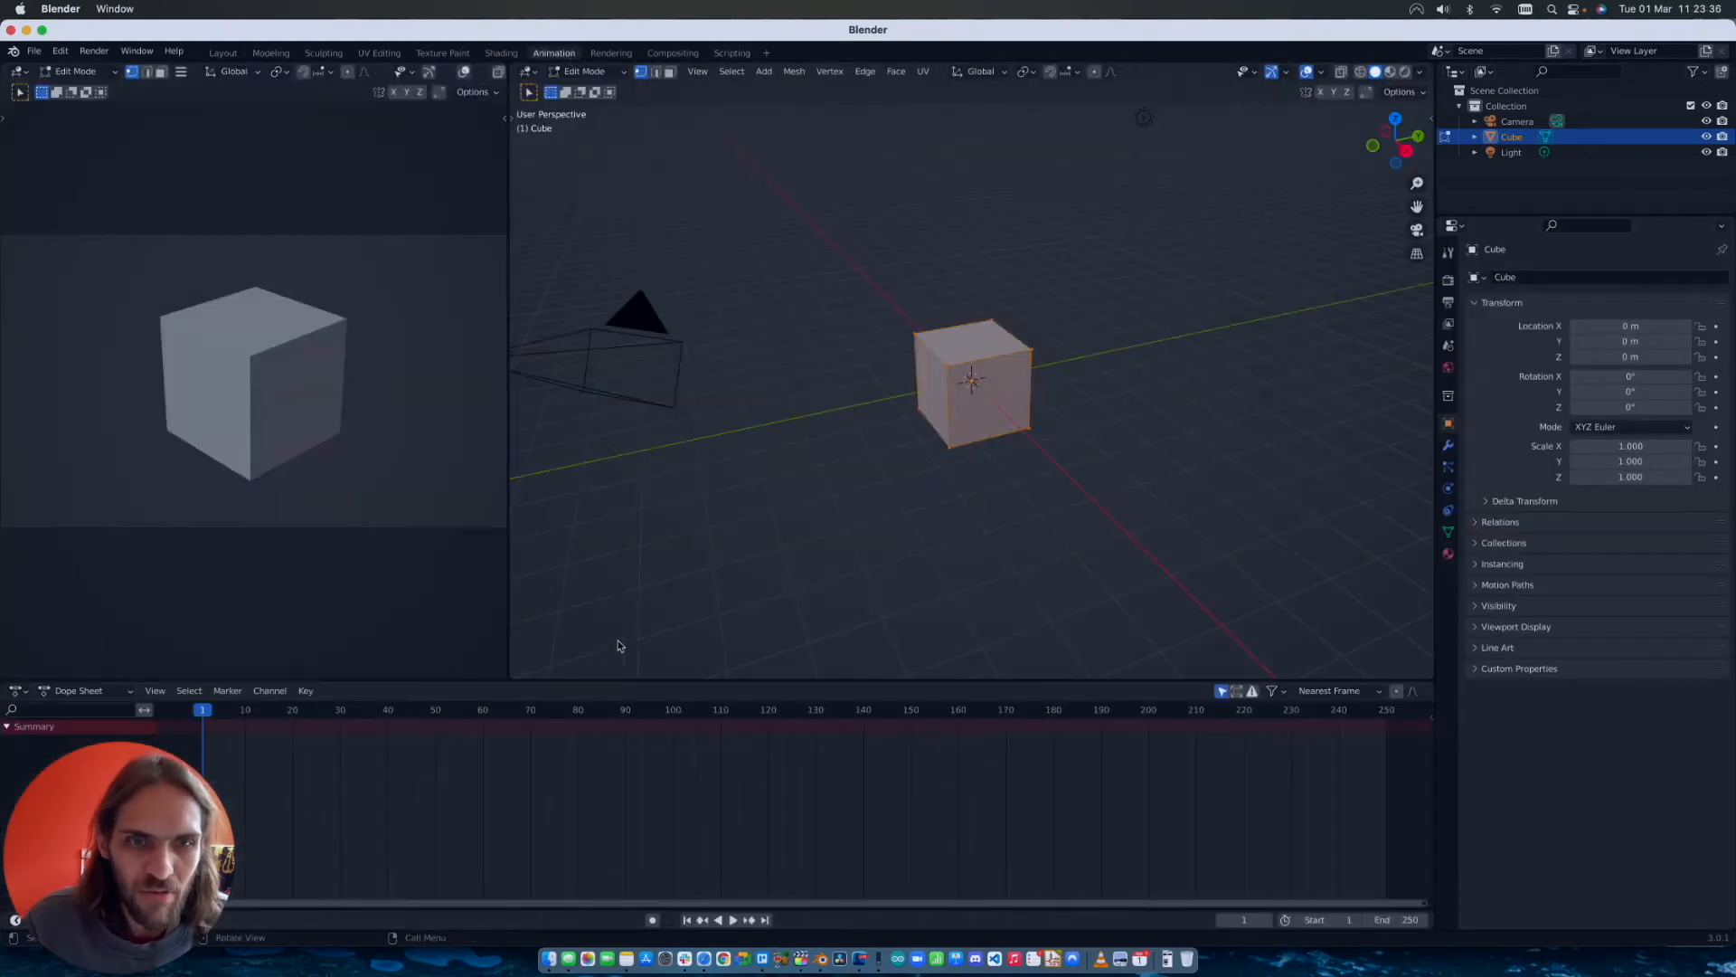
key(Tab)
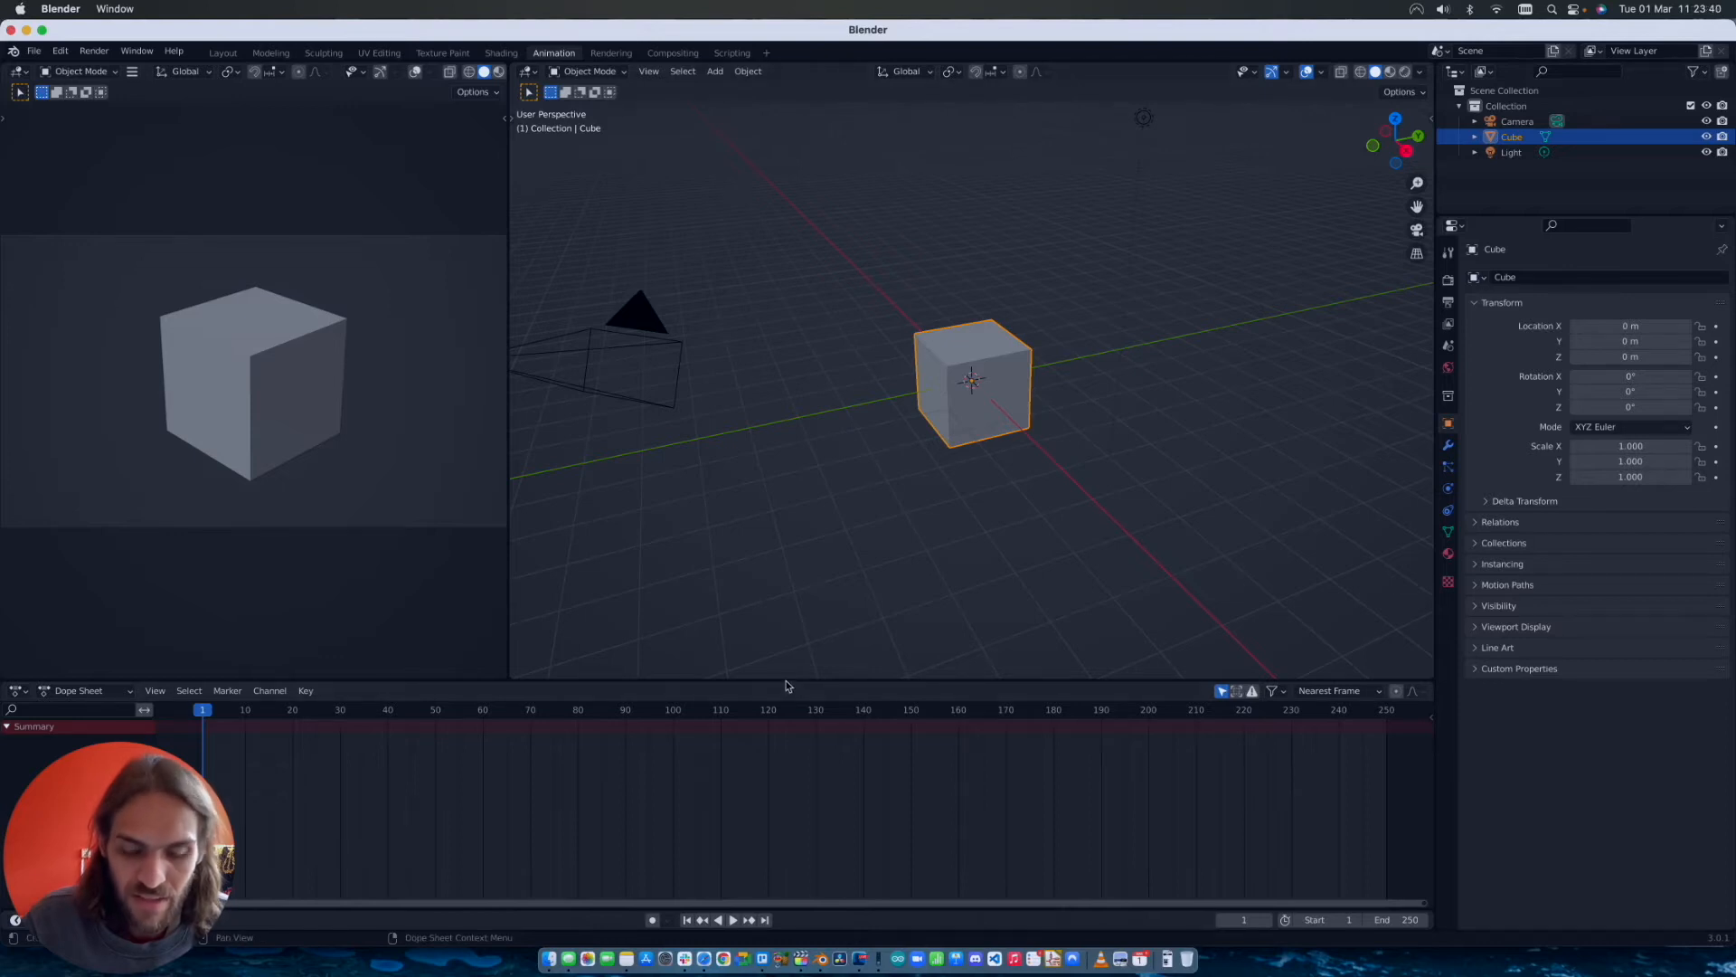
drag(785, 680, 780, 667)
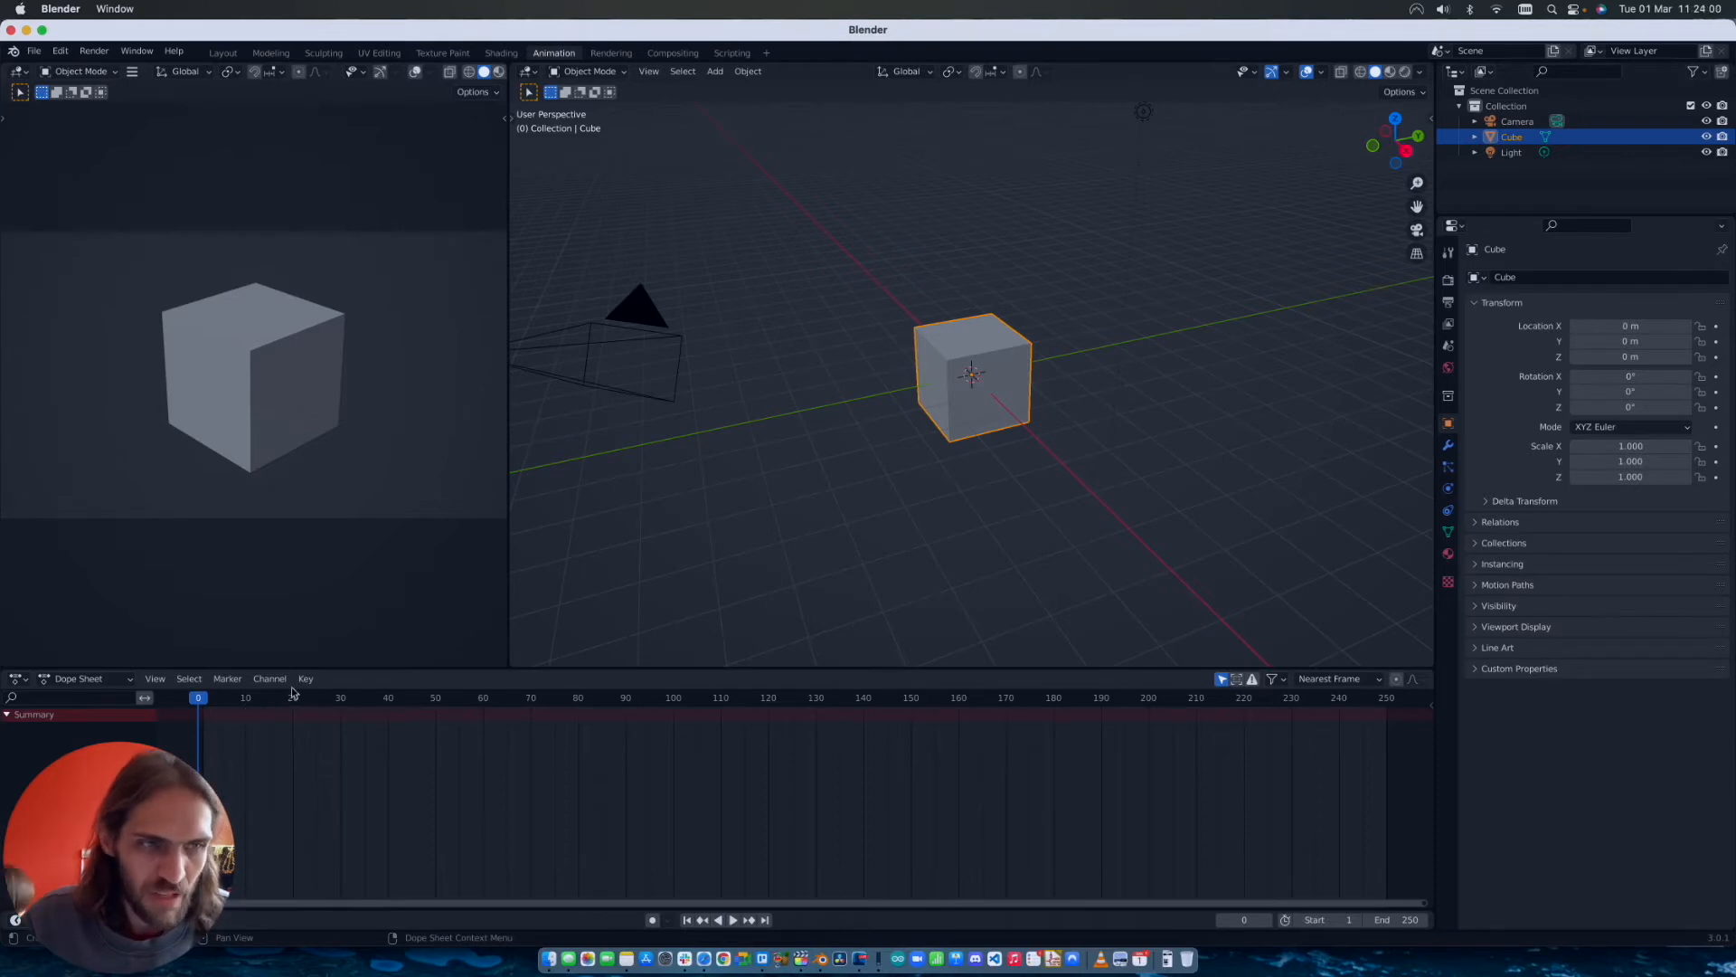
mouse_move(241, 670)
mouse_down()
mouse_move(242, 699)
mouse_move(241, 670)
mouse_up()
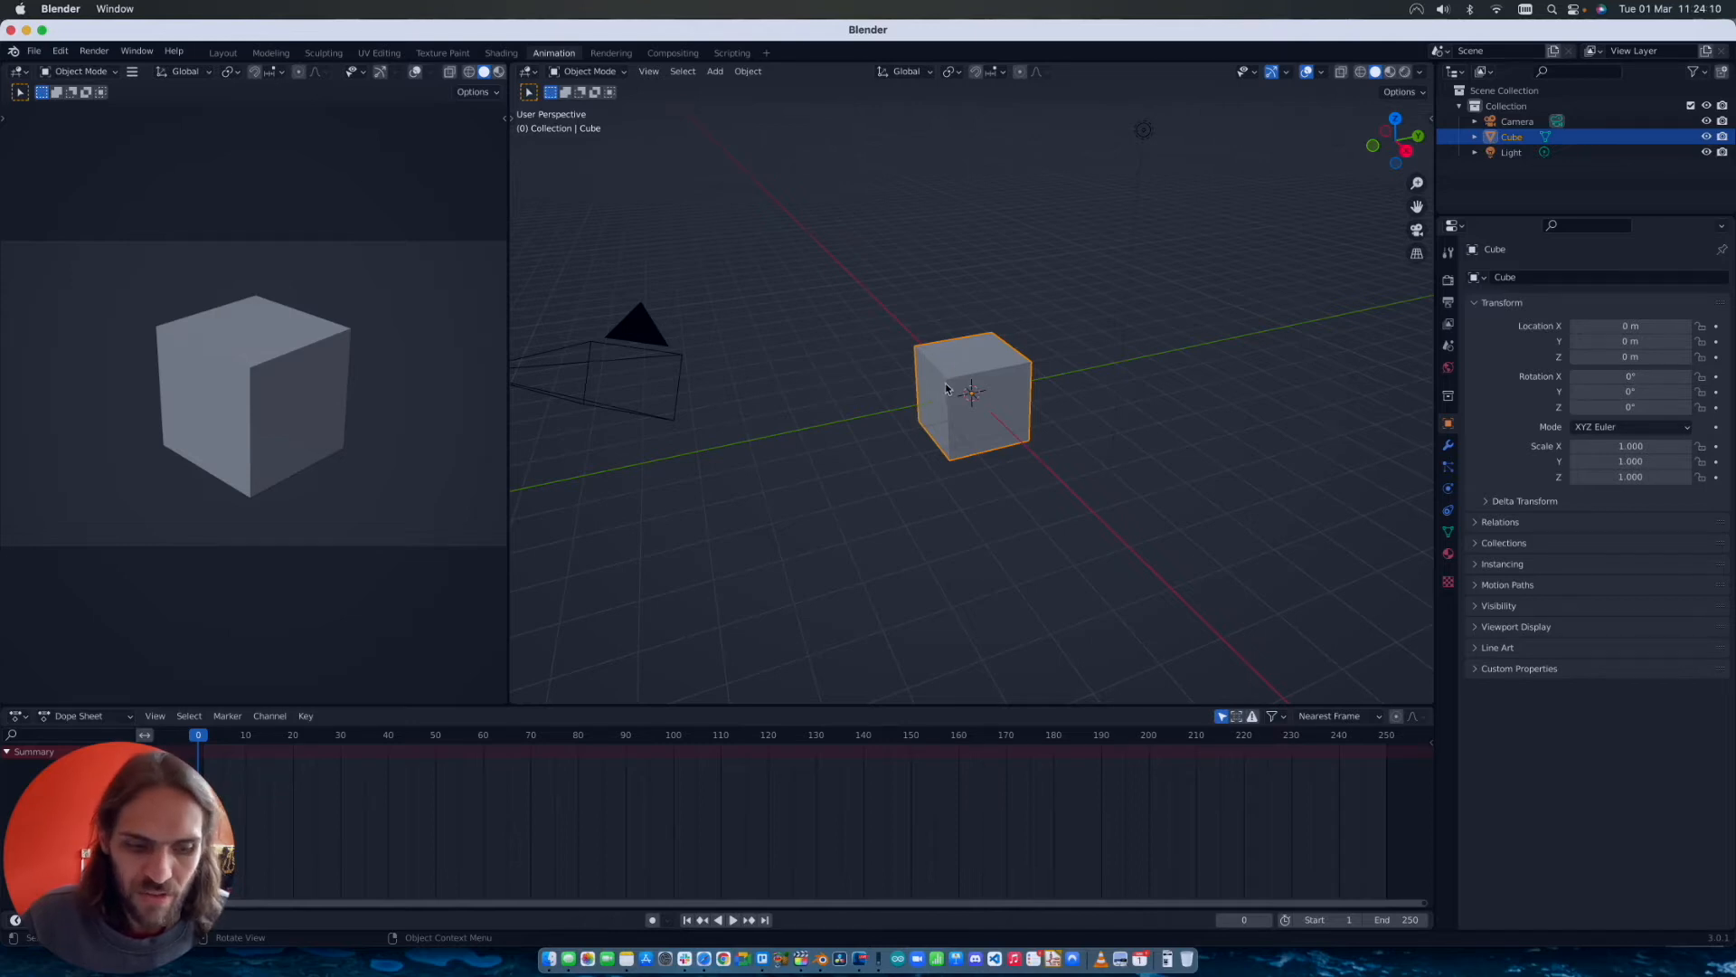
Step: Inspect the default cube in wireframe and solid shading and from several viewing angles
key(shift+z)
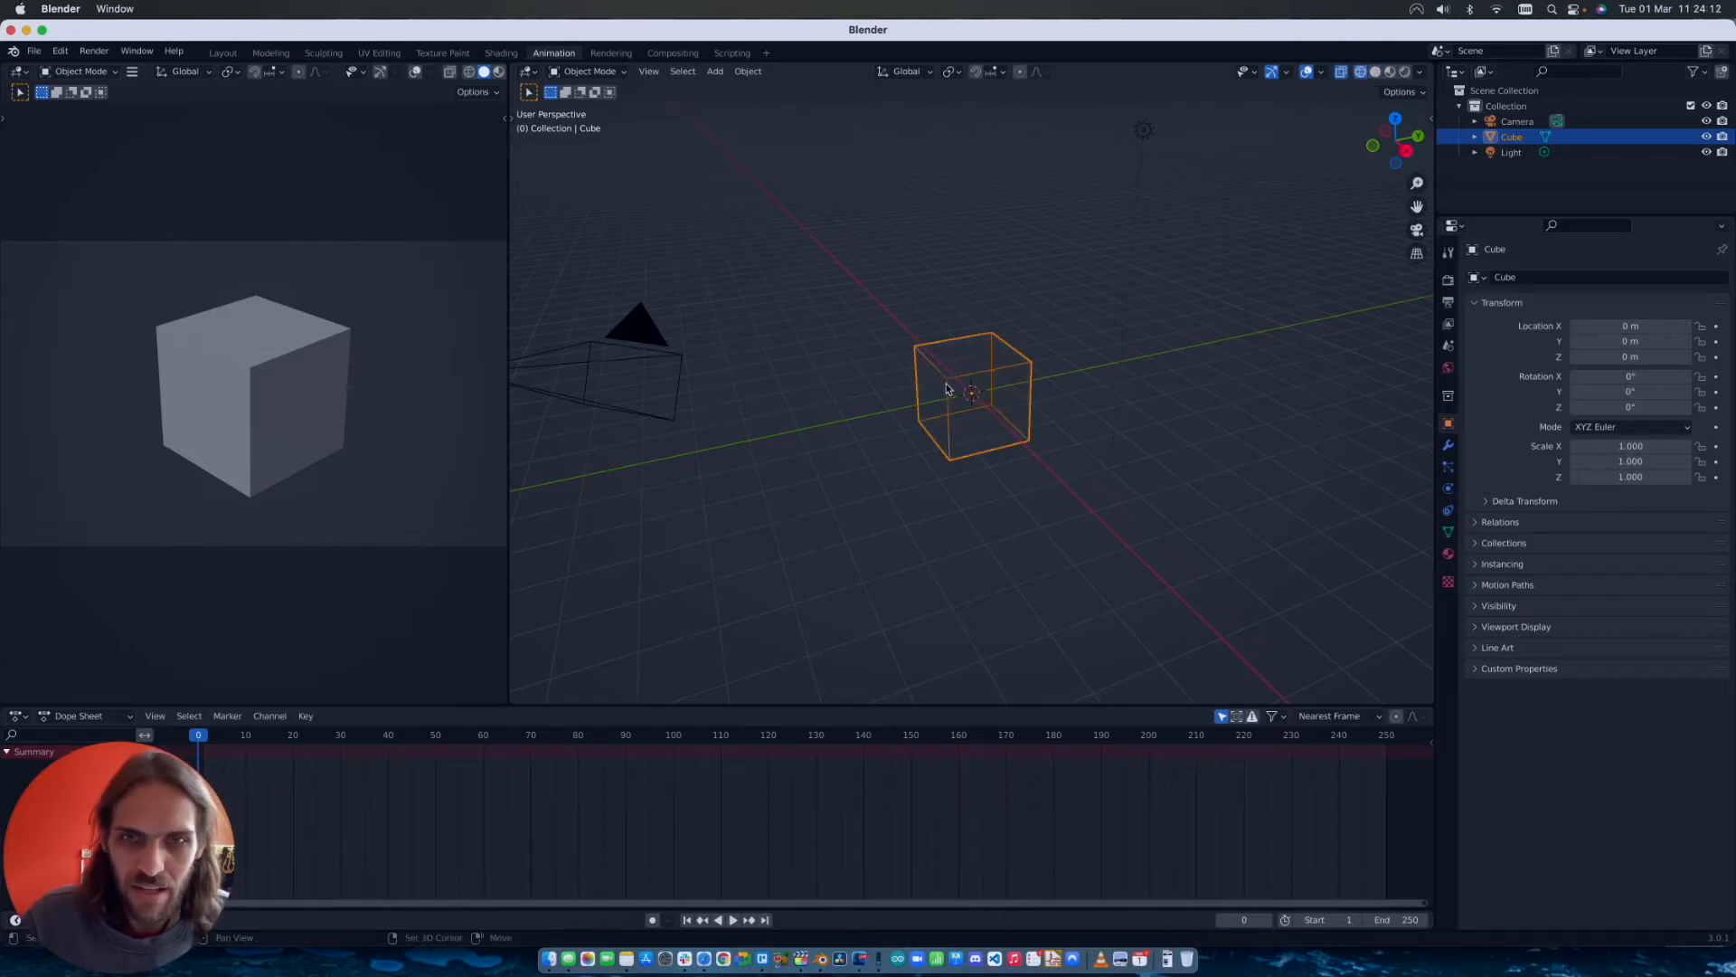
key(shift+z)
key(shift+grave)
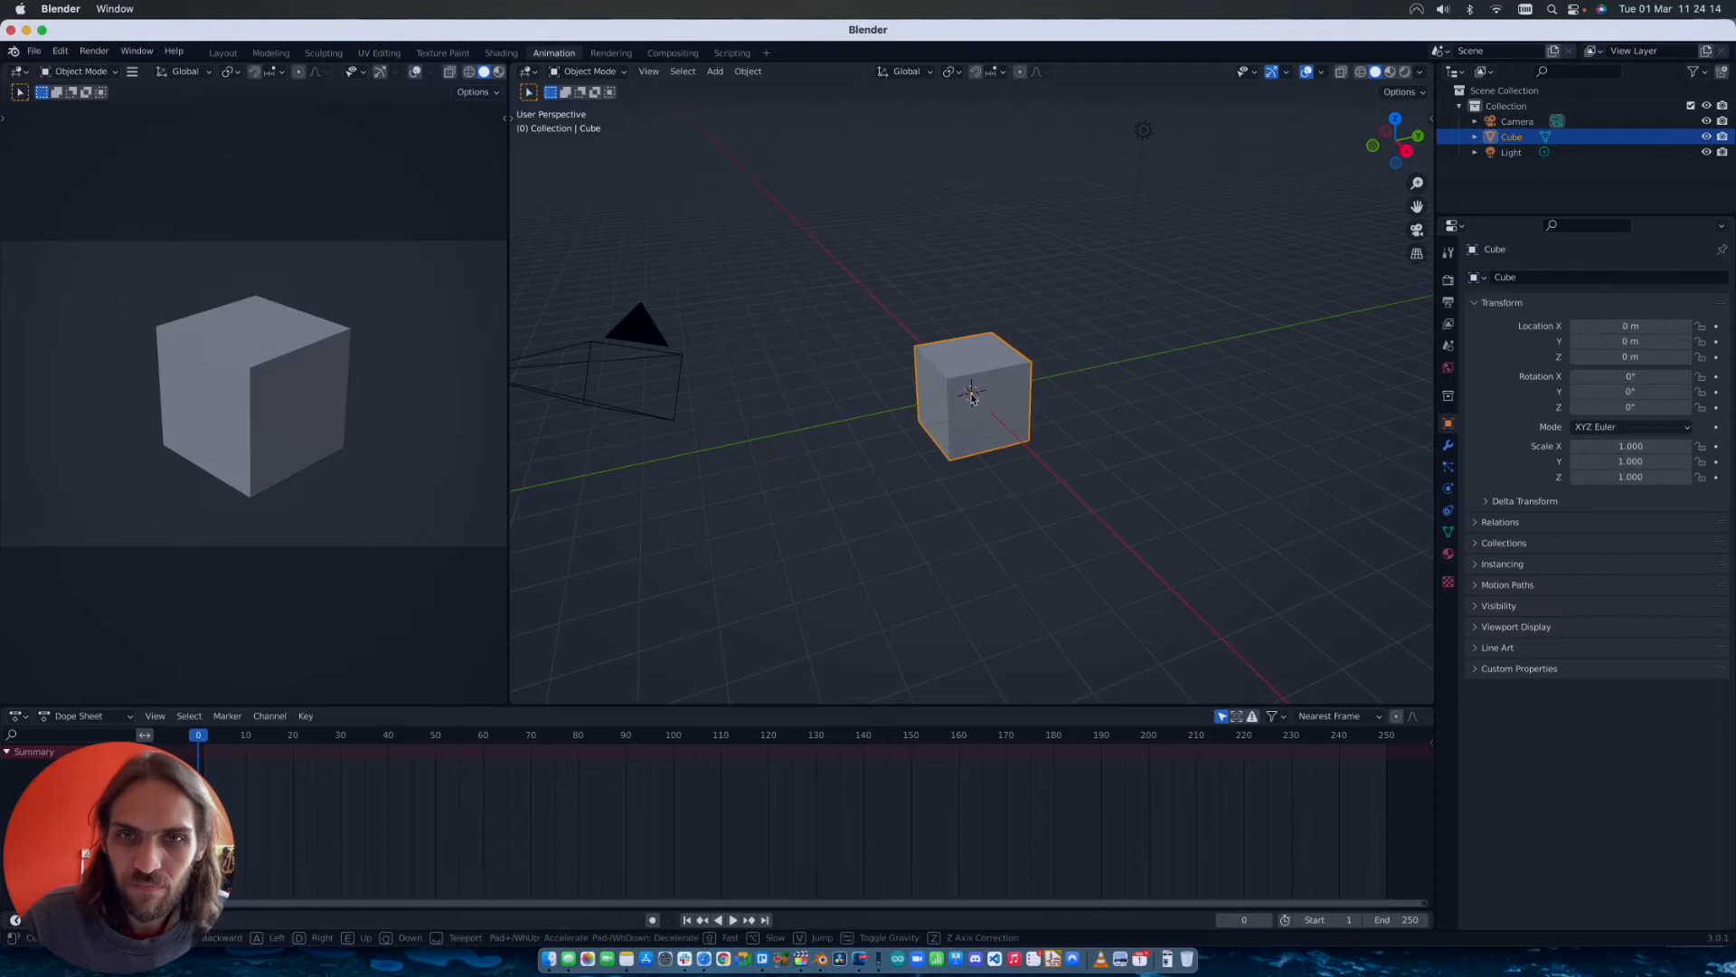
click(948, 417)
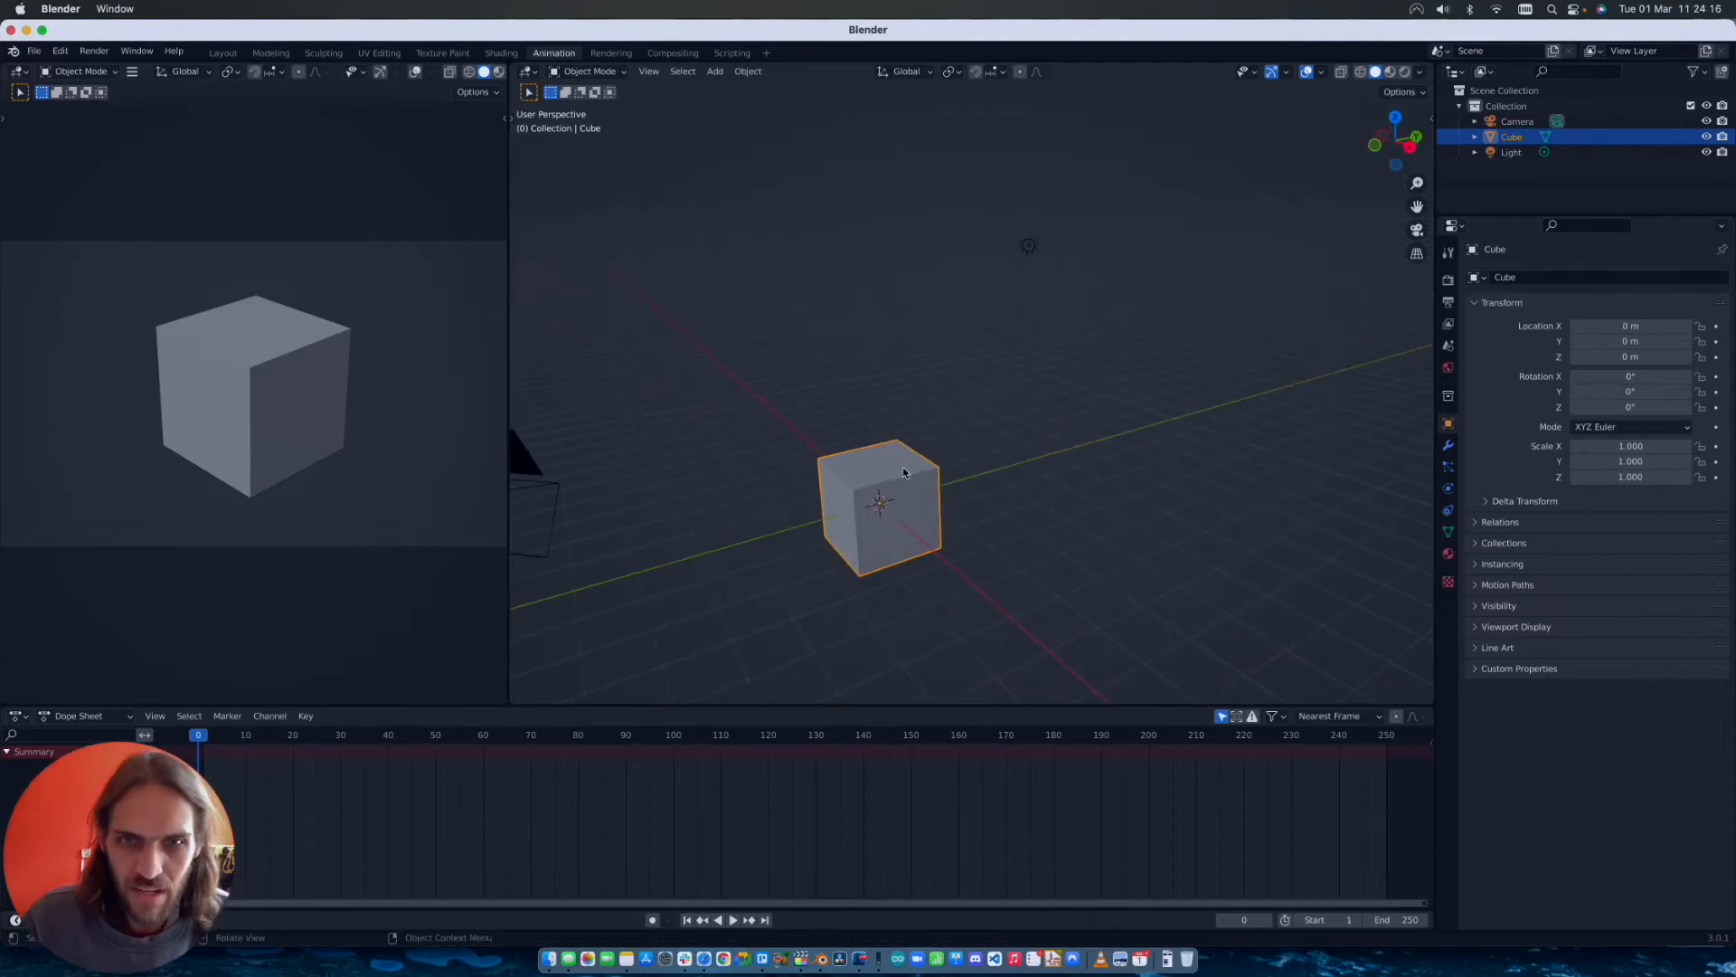
click(907, 432)
shift+scroll(881, 508, down, 5)
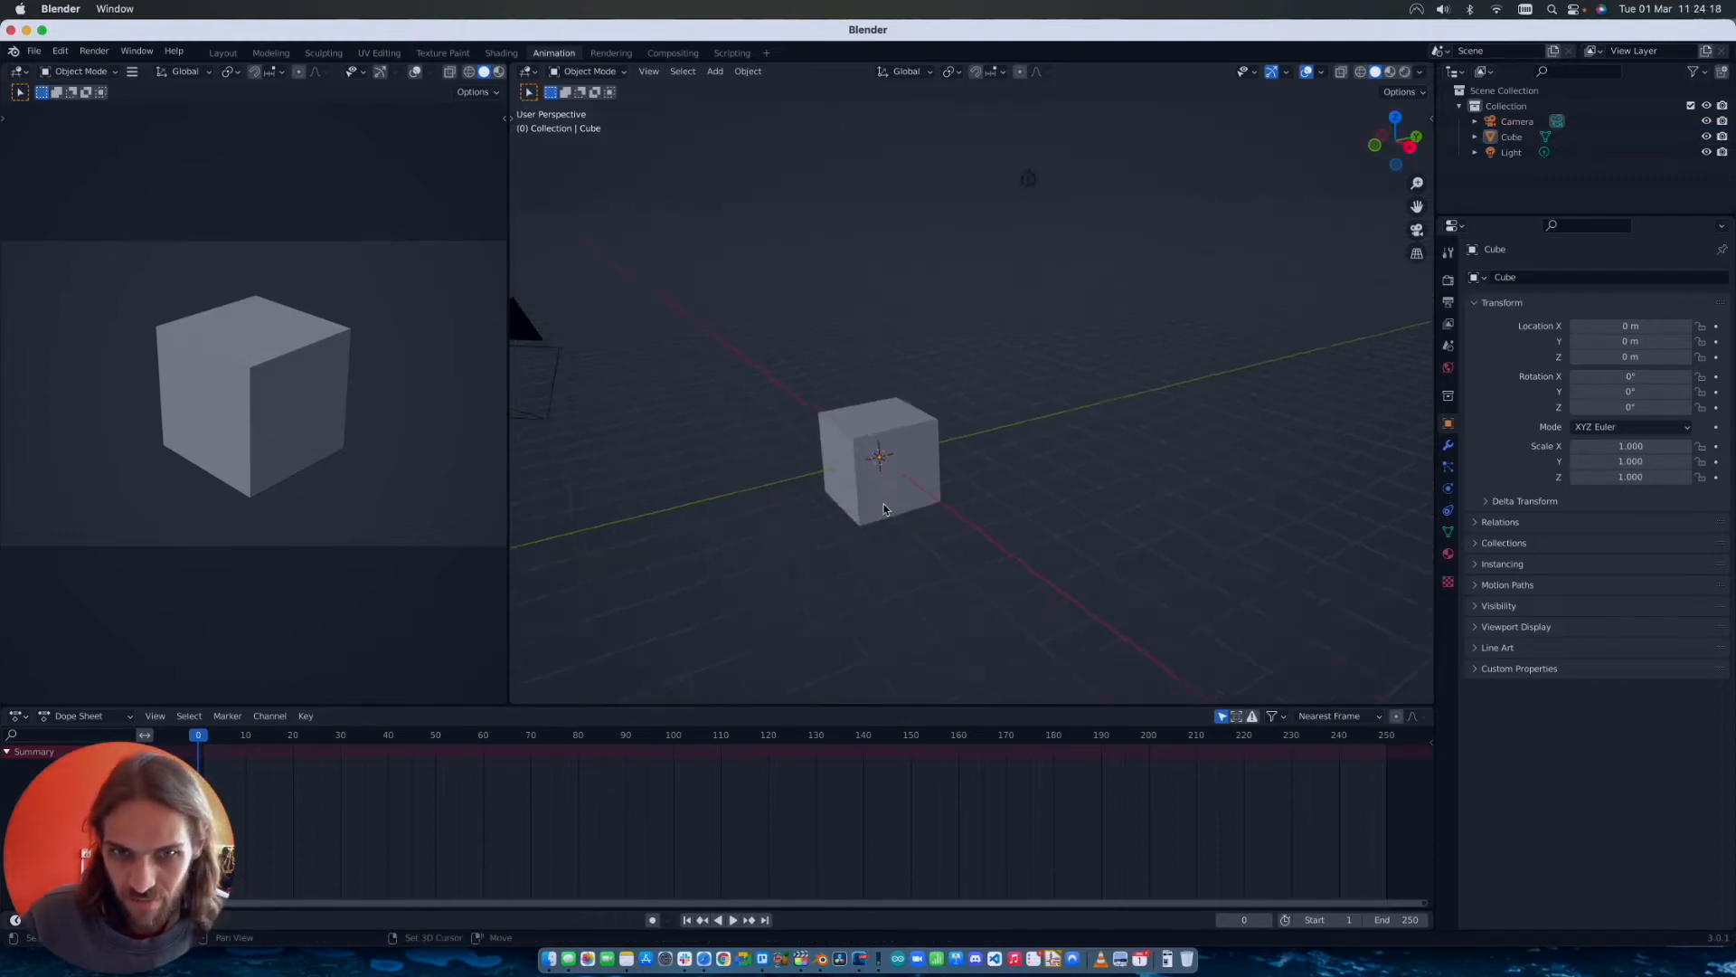
shift+scroll(886, 506, left, 4)
scroll(893, 506, down, 3)
scroll(894, 507, right, 5)
scroll(893, 507, left, 3)
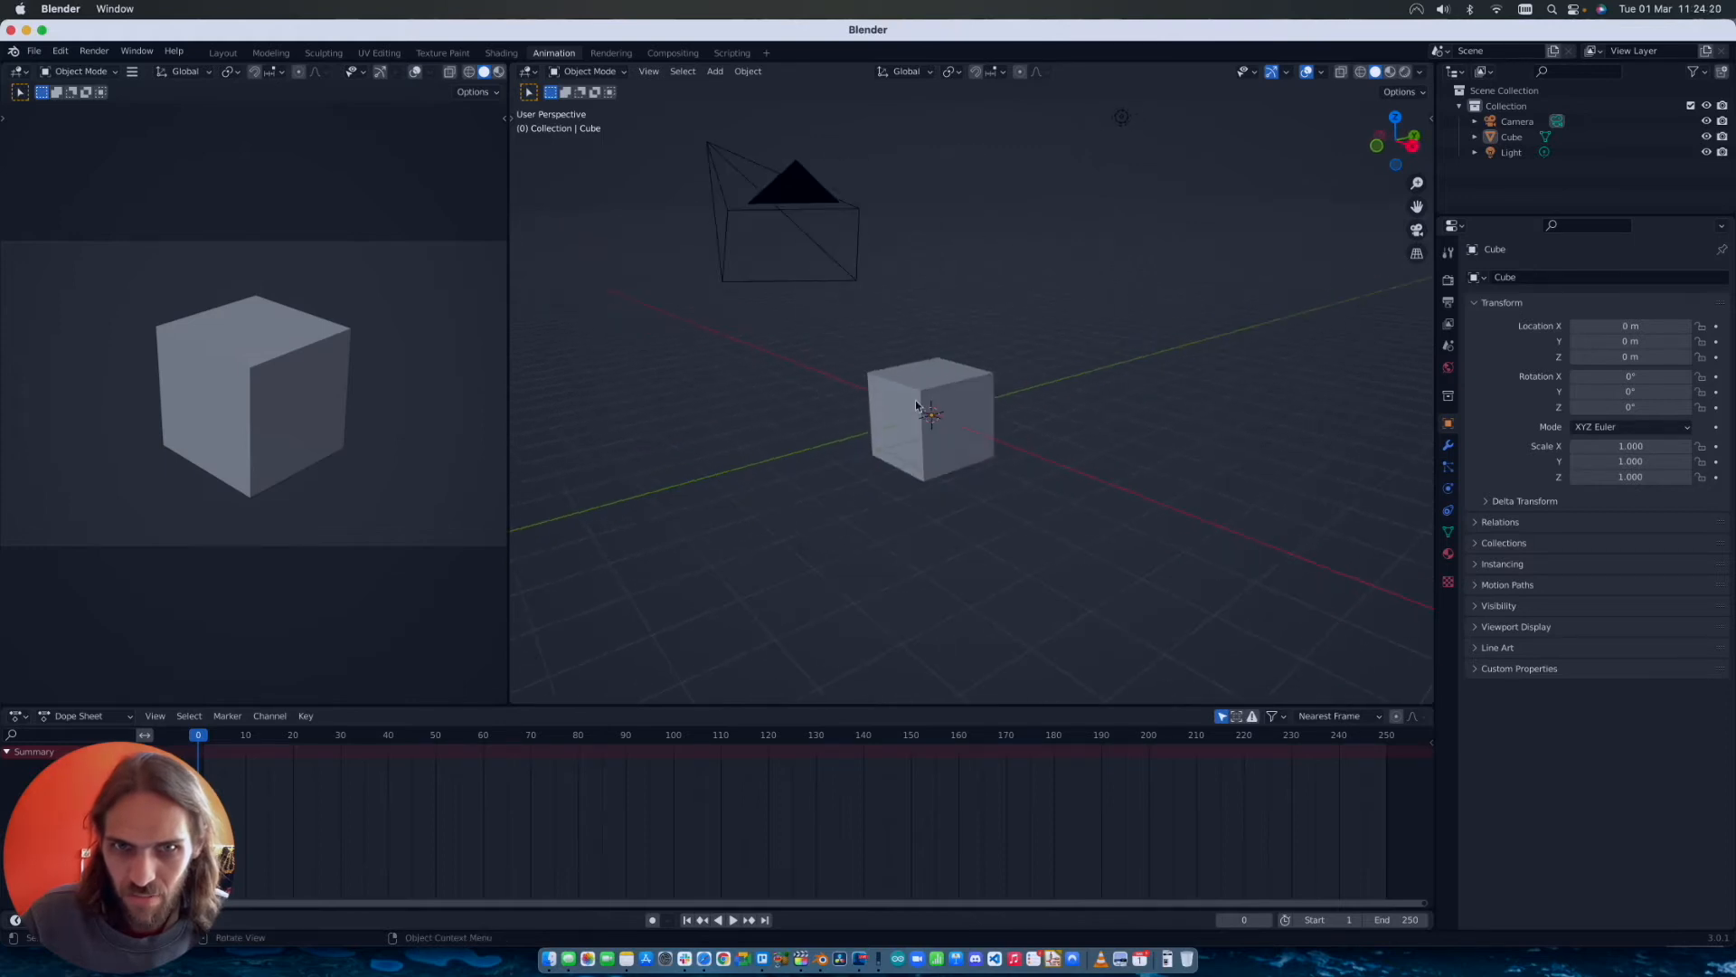
click(917, 385)
key(shift+grave)
key(Escape)
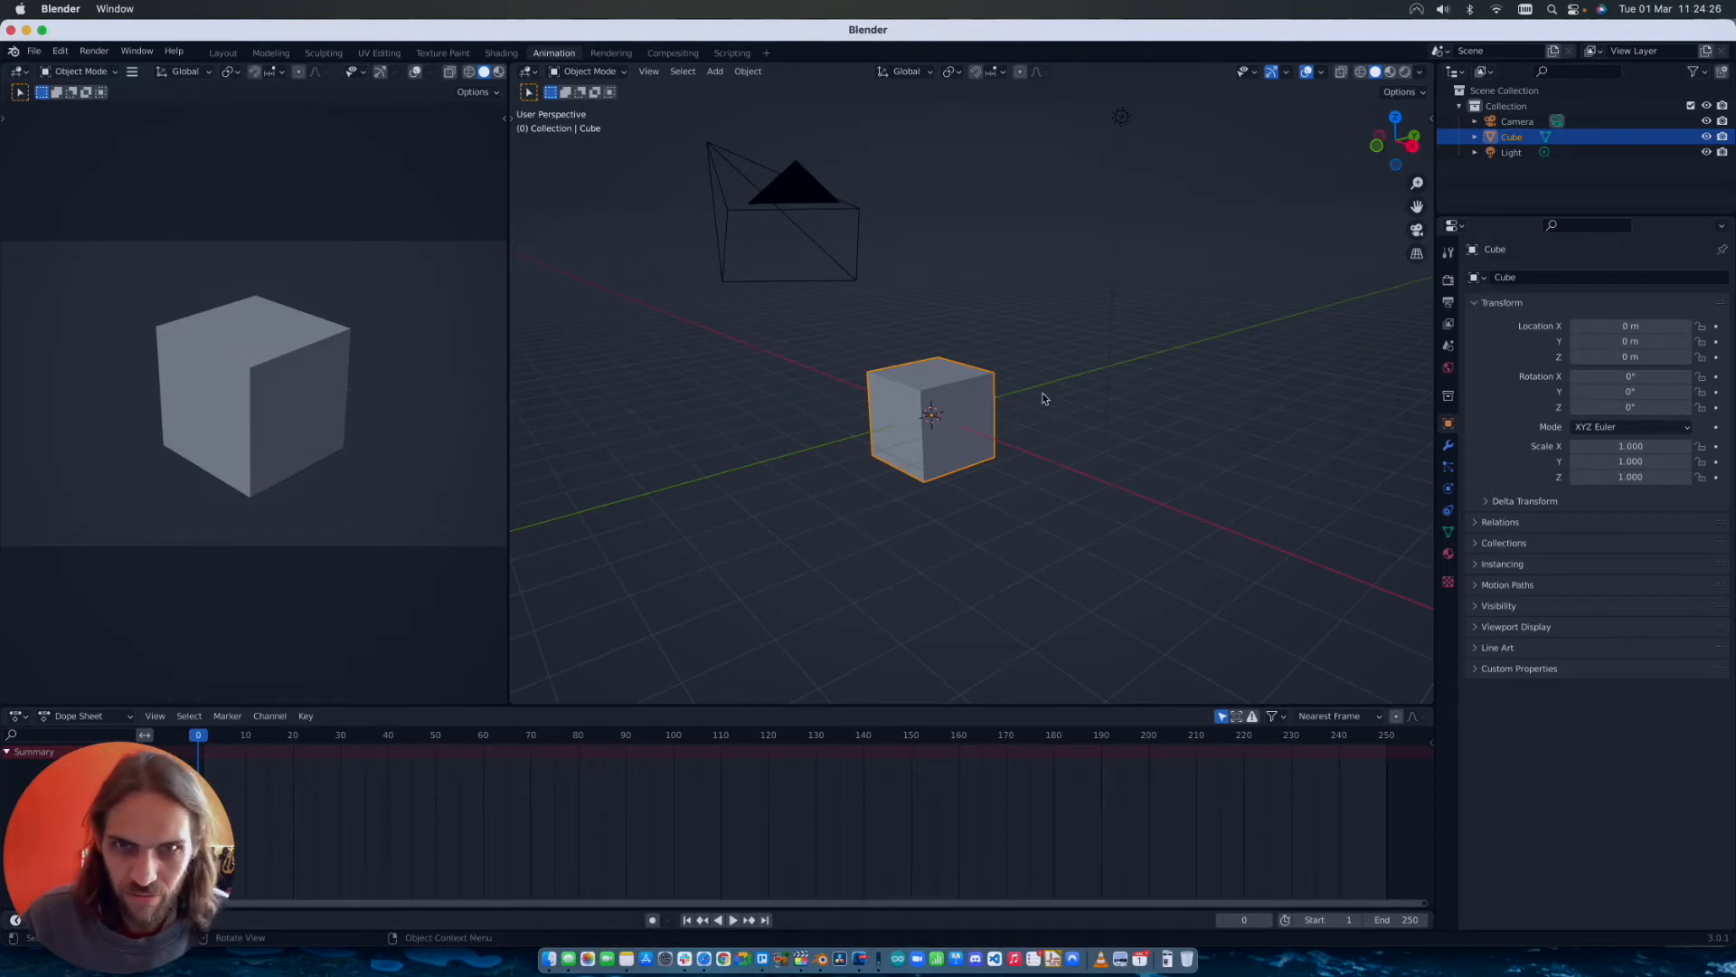
scroll(1006, 387, left, 5)
scroll(1007, 387, right, 10)
scroll(1006, 387, left, 3)
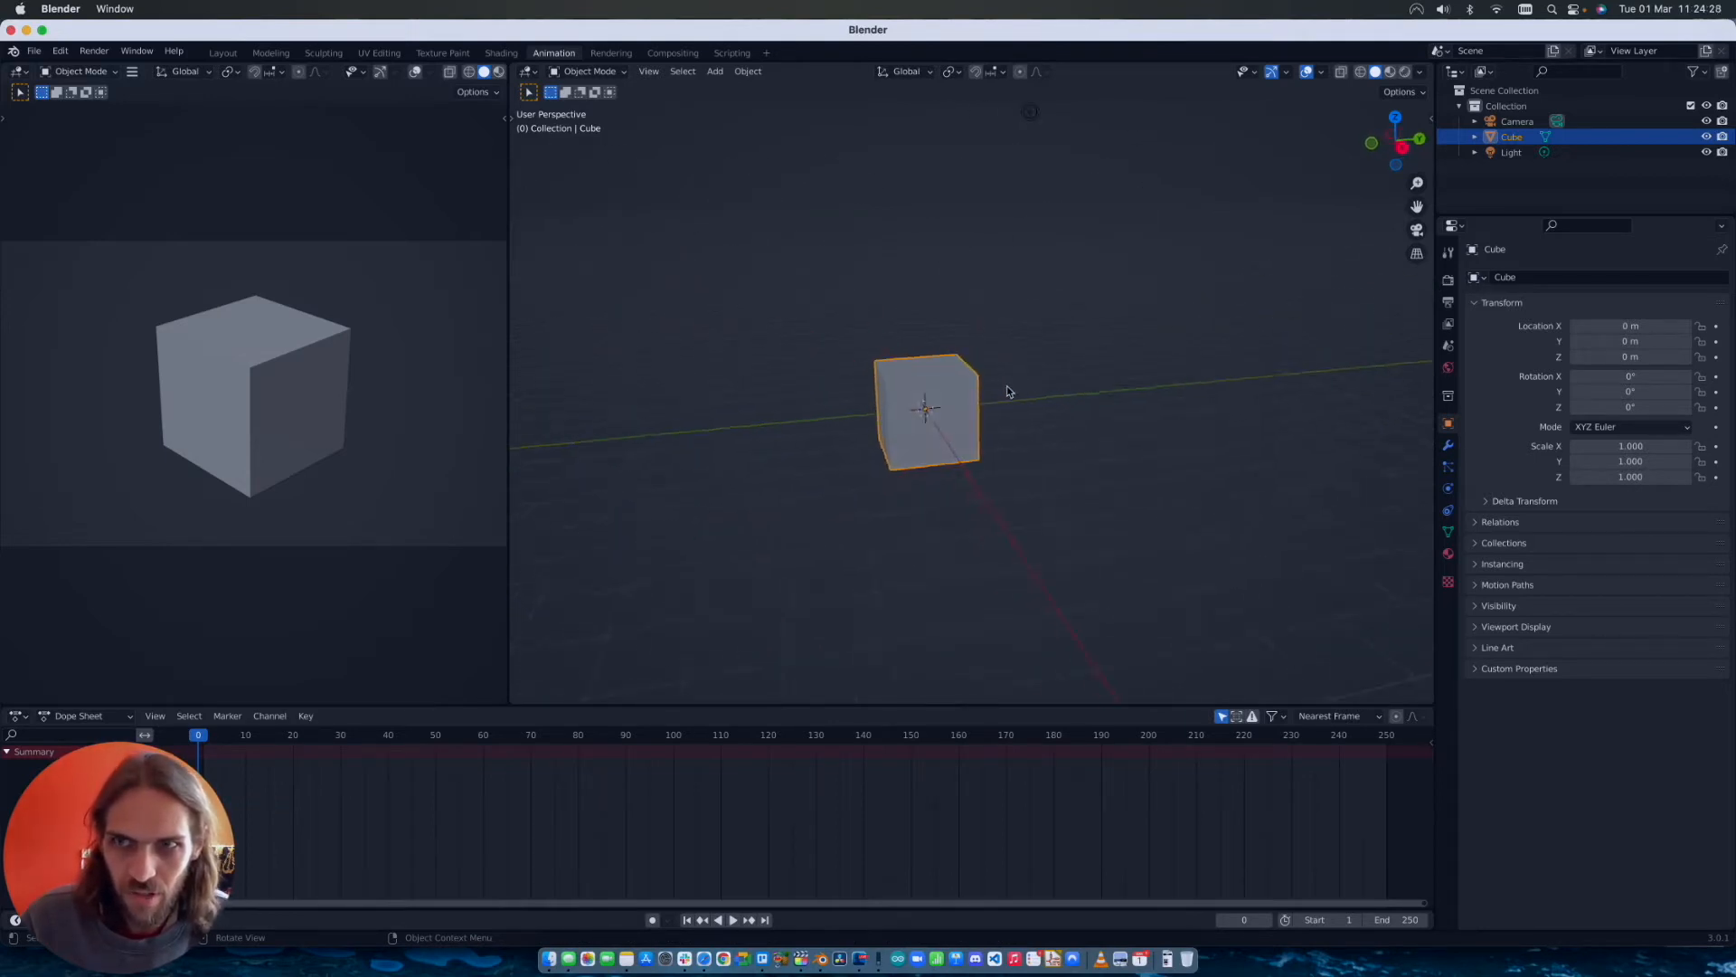
scroll(1006, 387, left, 7)
scroll(1007, 387, right, 5)
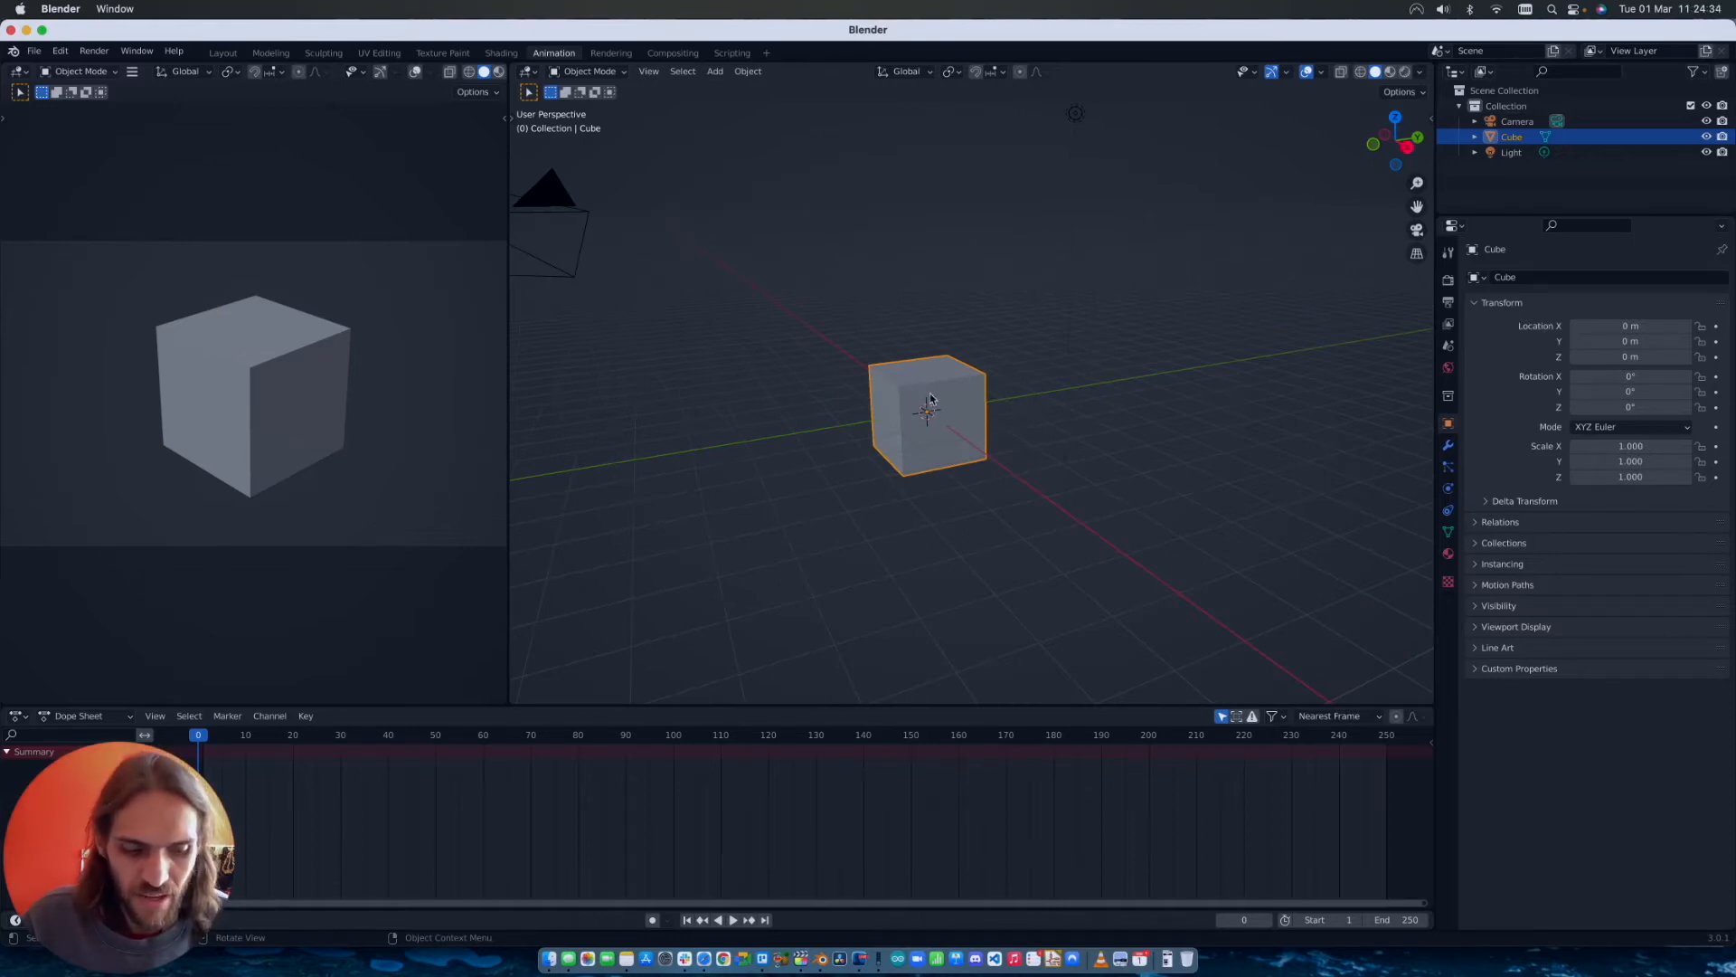
key(alt)
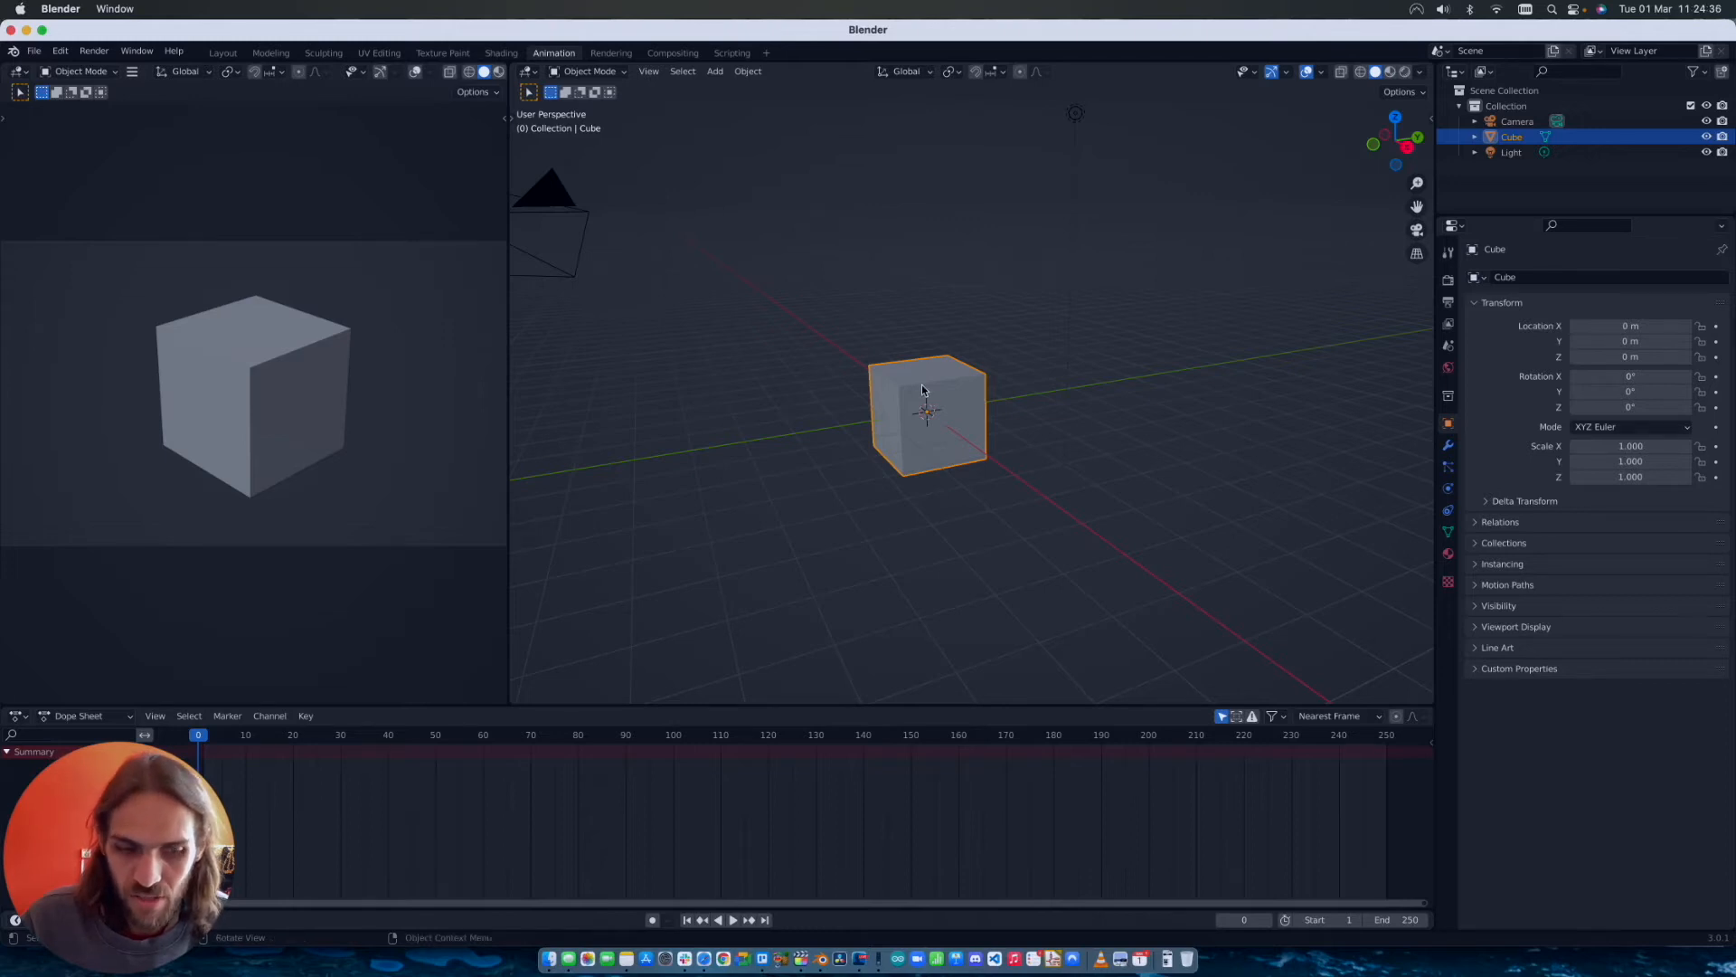
key(alt)
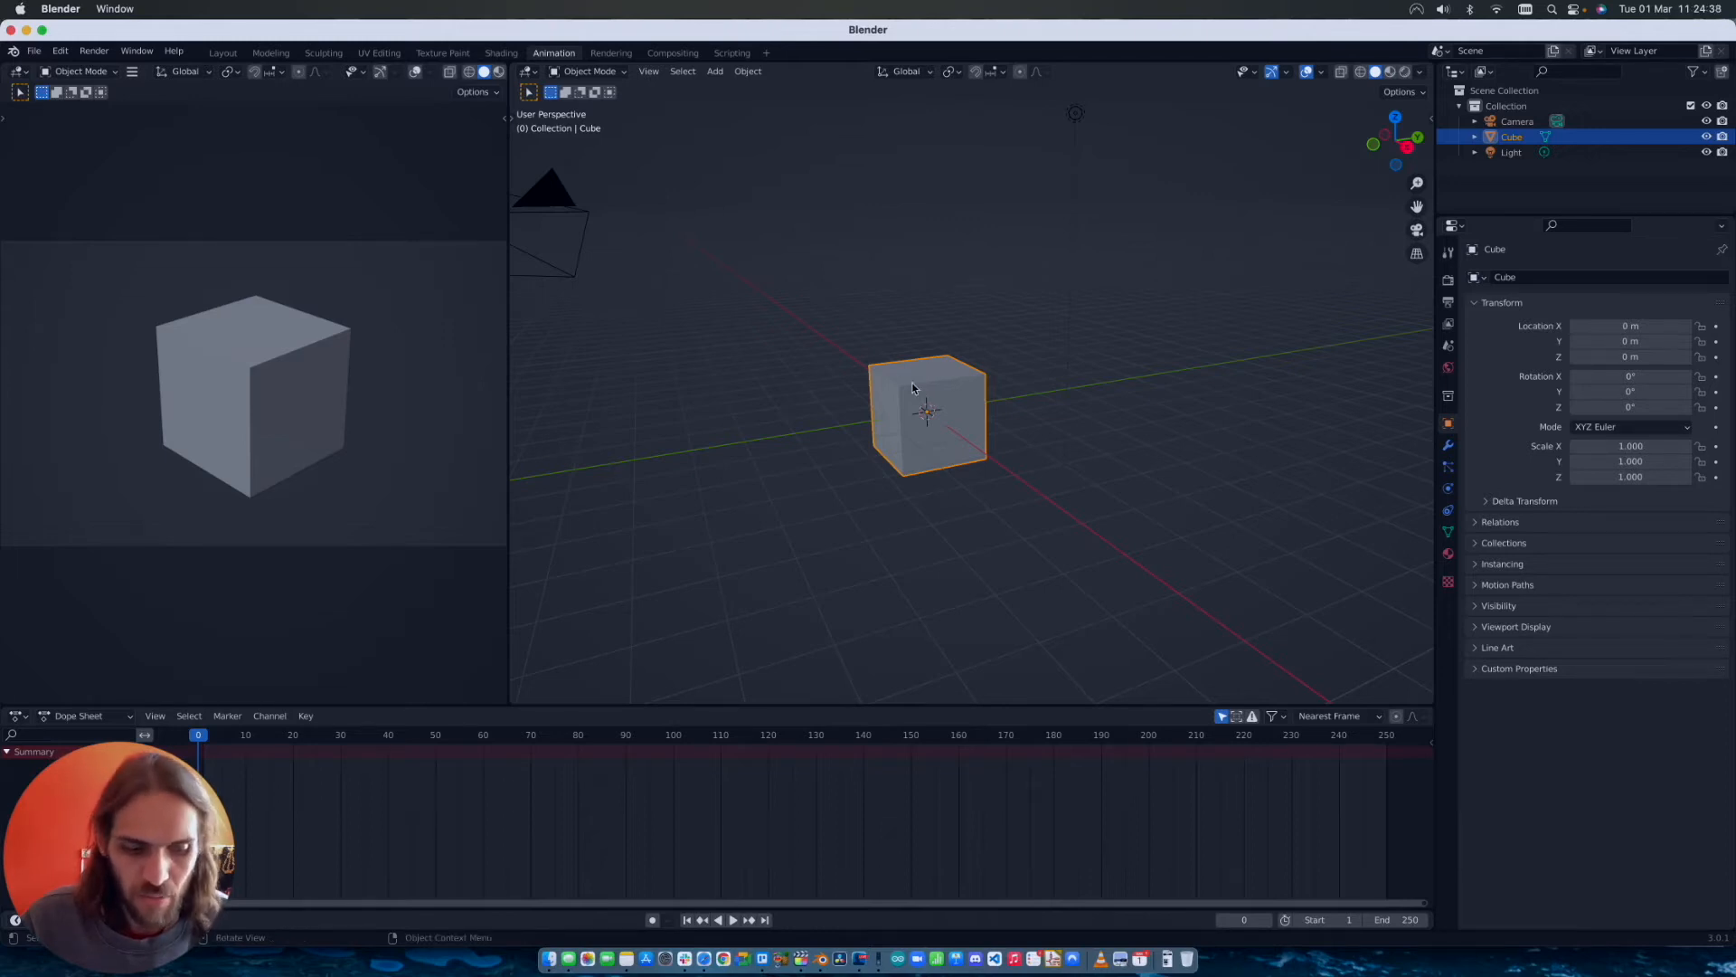
mouse_move(972, 399)
shift+middle_down()
mouse_move(928, 425)
mouse_move(972, 399)
shift+middle_up()
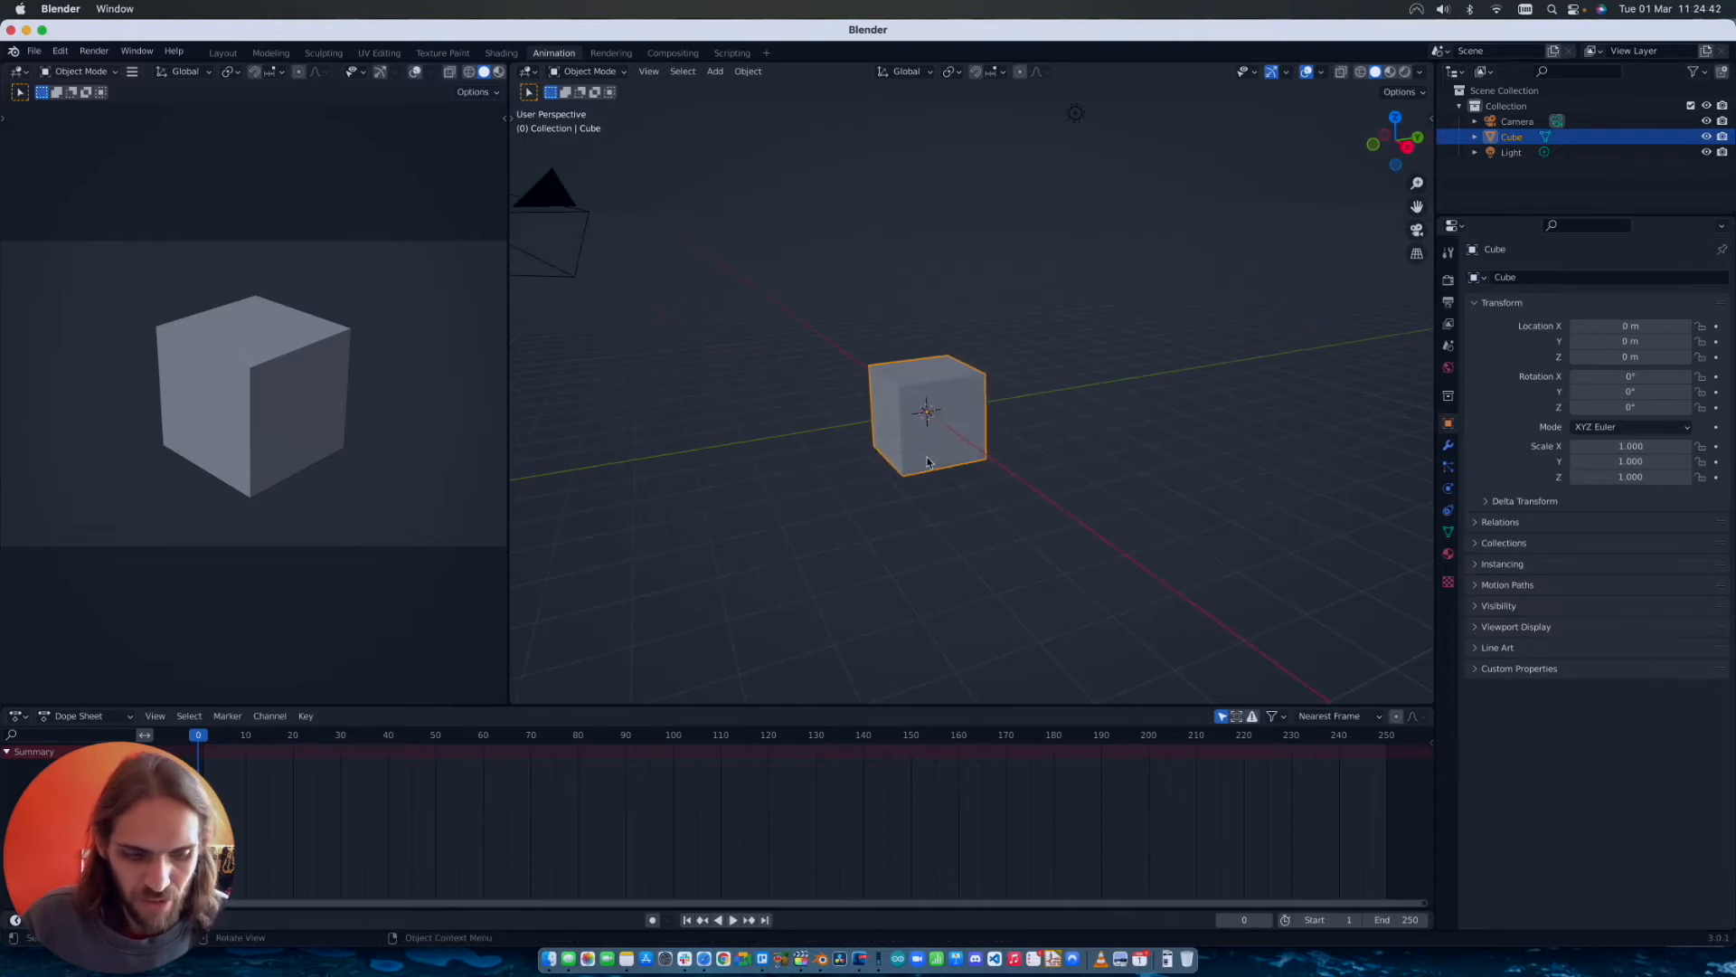
mouse_move(967, 427)
shift+middle_down()
mouse_move(948, 394)
mouse_move(951, 408)
shift+middle_up()
Step: In the right orthographic view, move the cube up along Z by about 0.99 m to rest on the ground line
click(1408, 147)
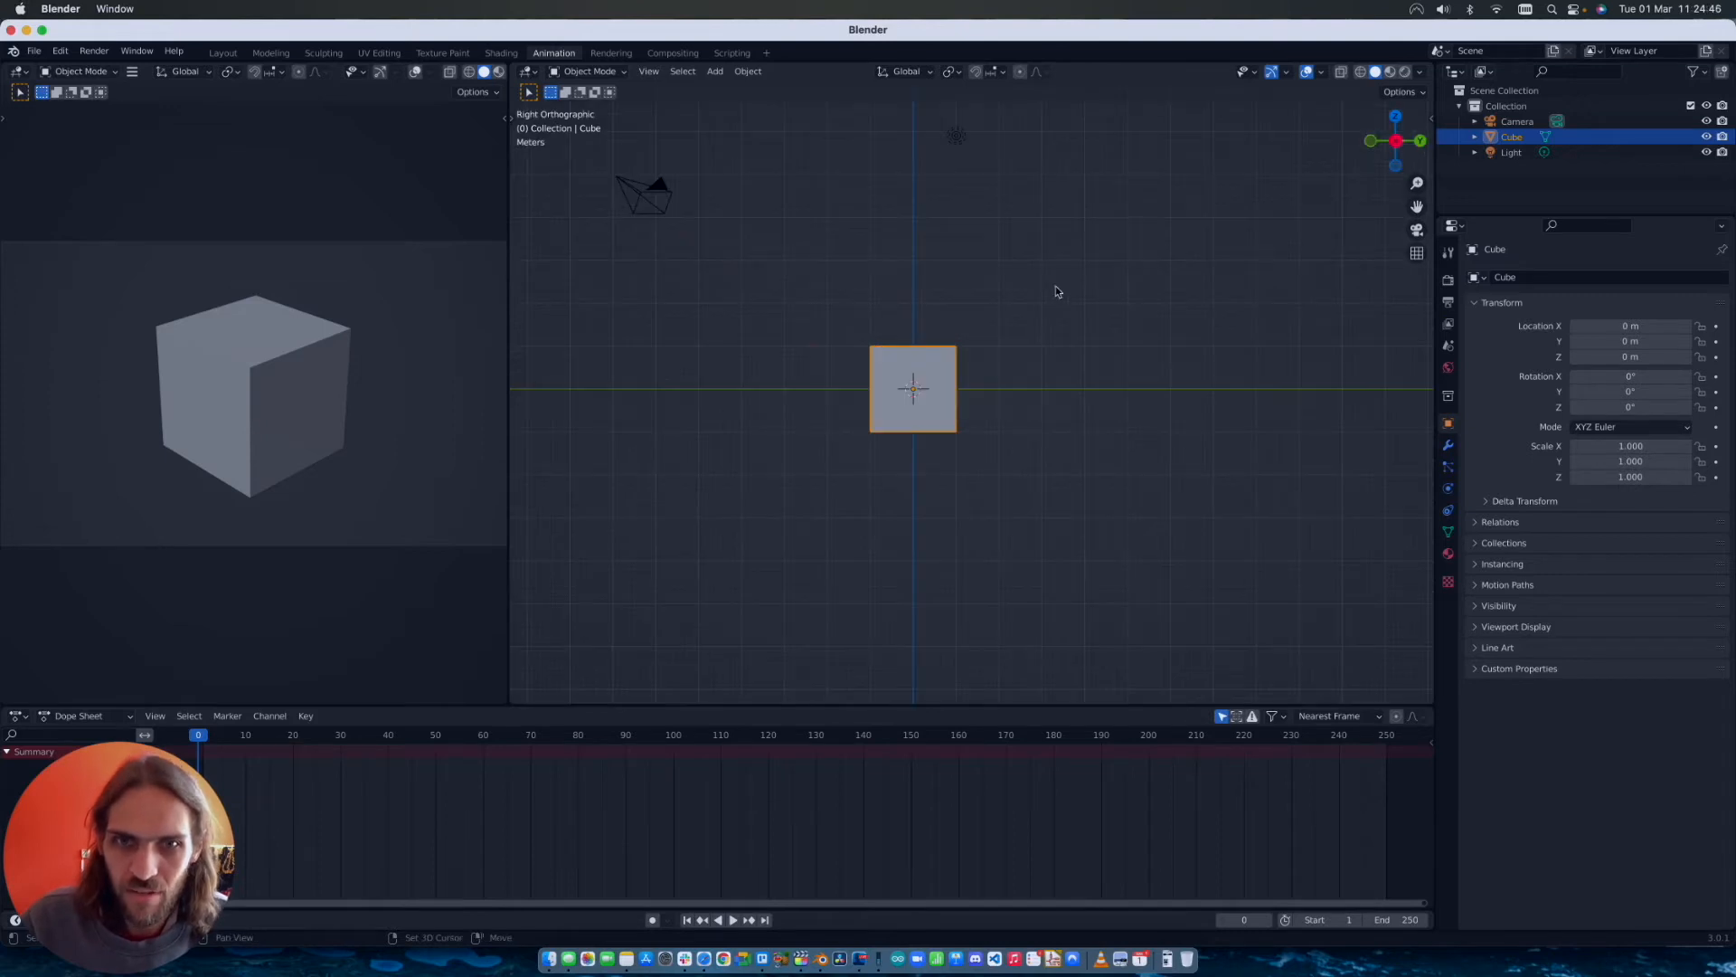
shift+middle_drag(1055, 285, 1035, 306)
key(g)
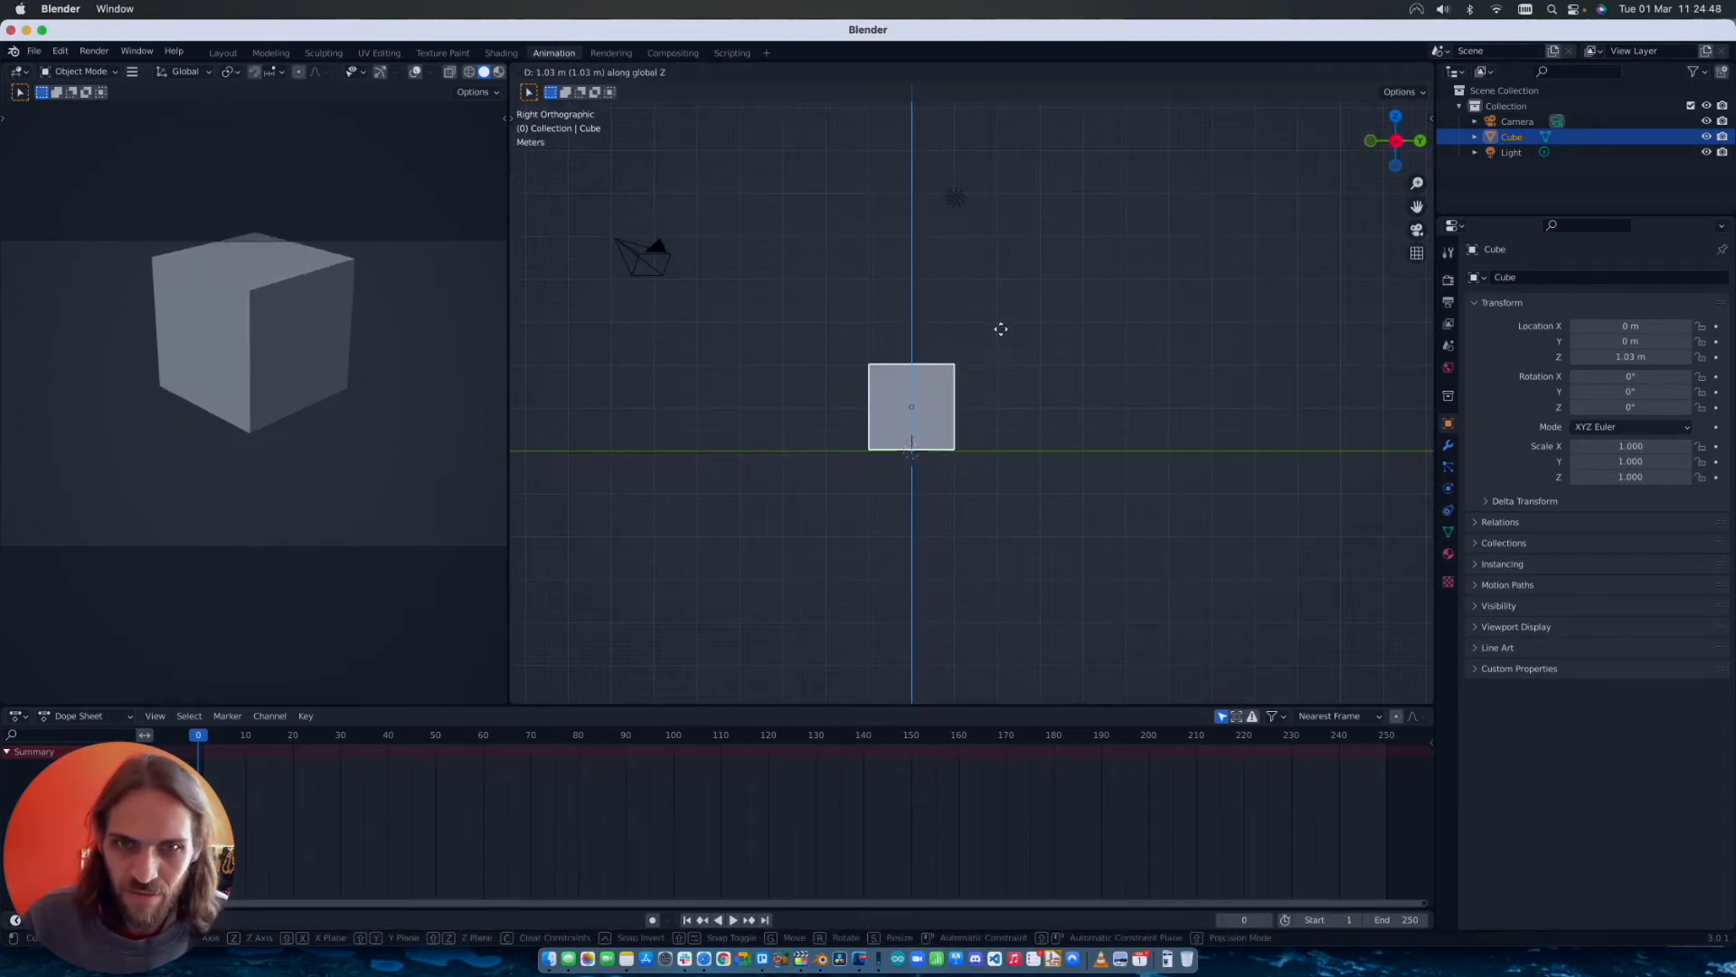
click(964, 368)
middle_drag(965, 368, 975, 389)
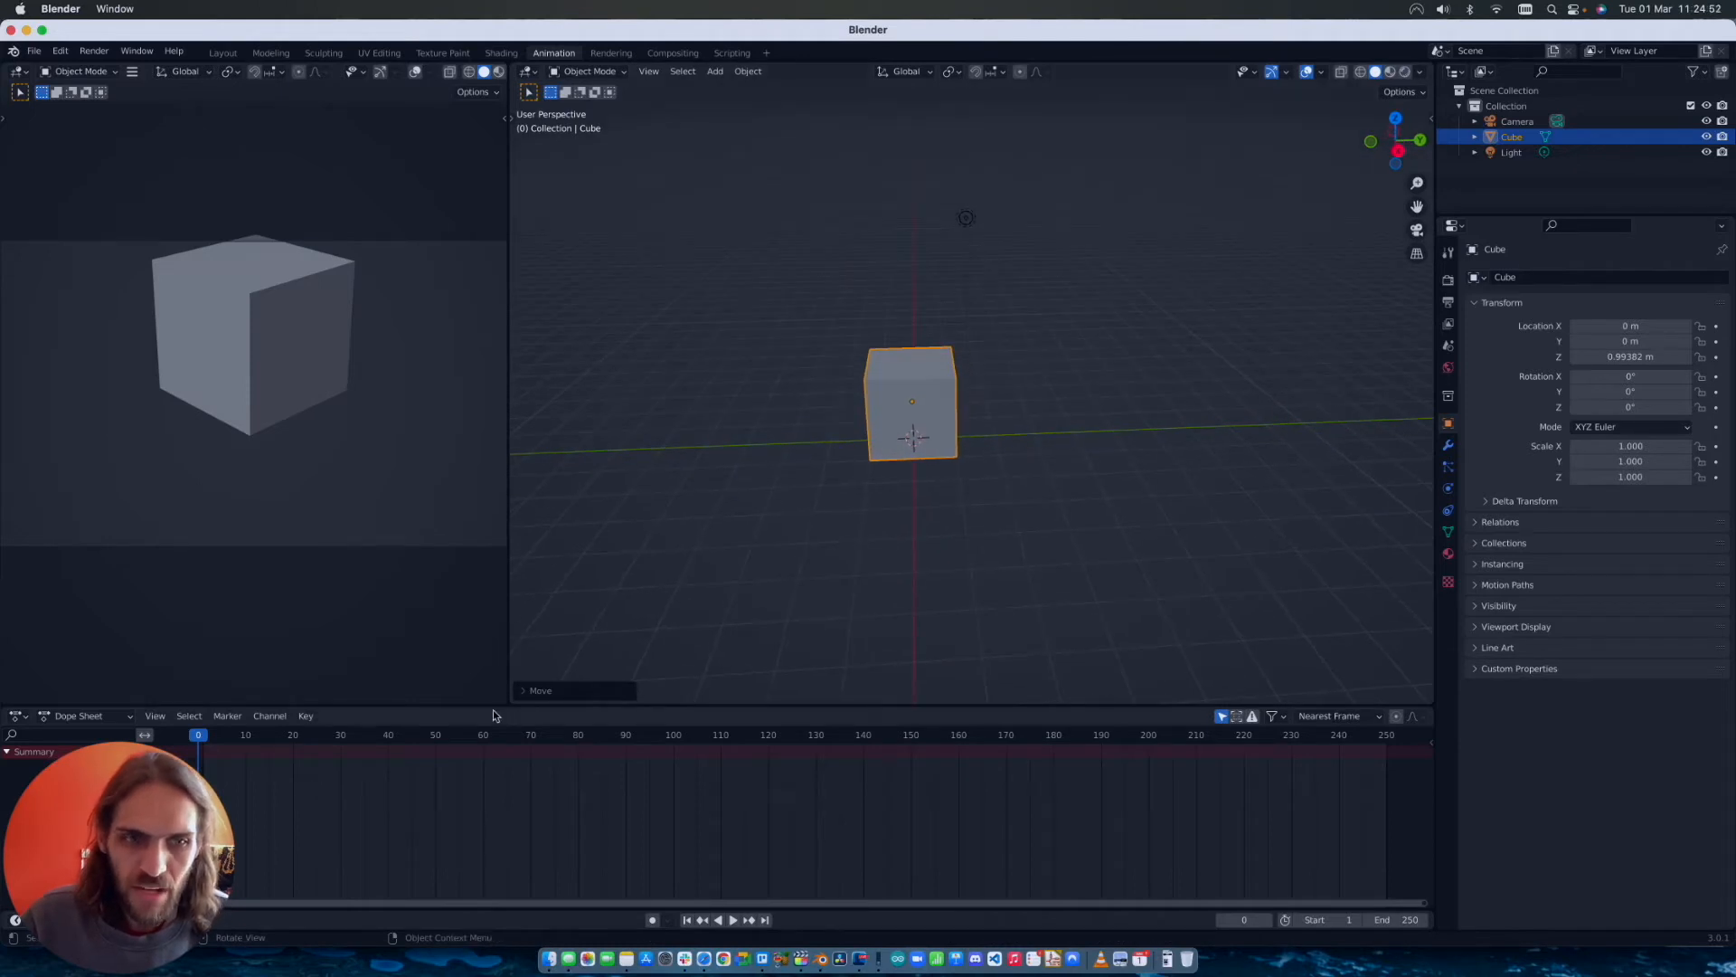
Step: Split the enlarged Dope Sheet area into two stacked areas and change the upper one to the Graph Editor
drag(492, 706, 496, 627)
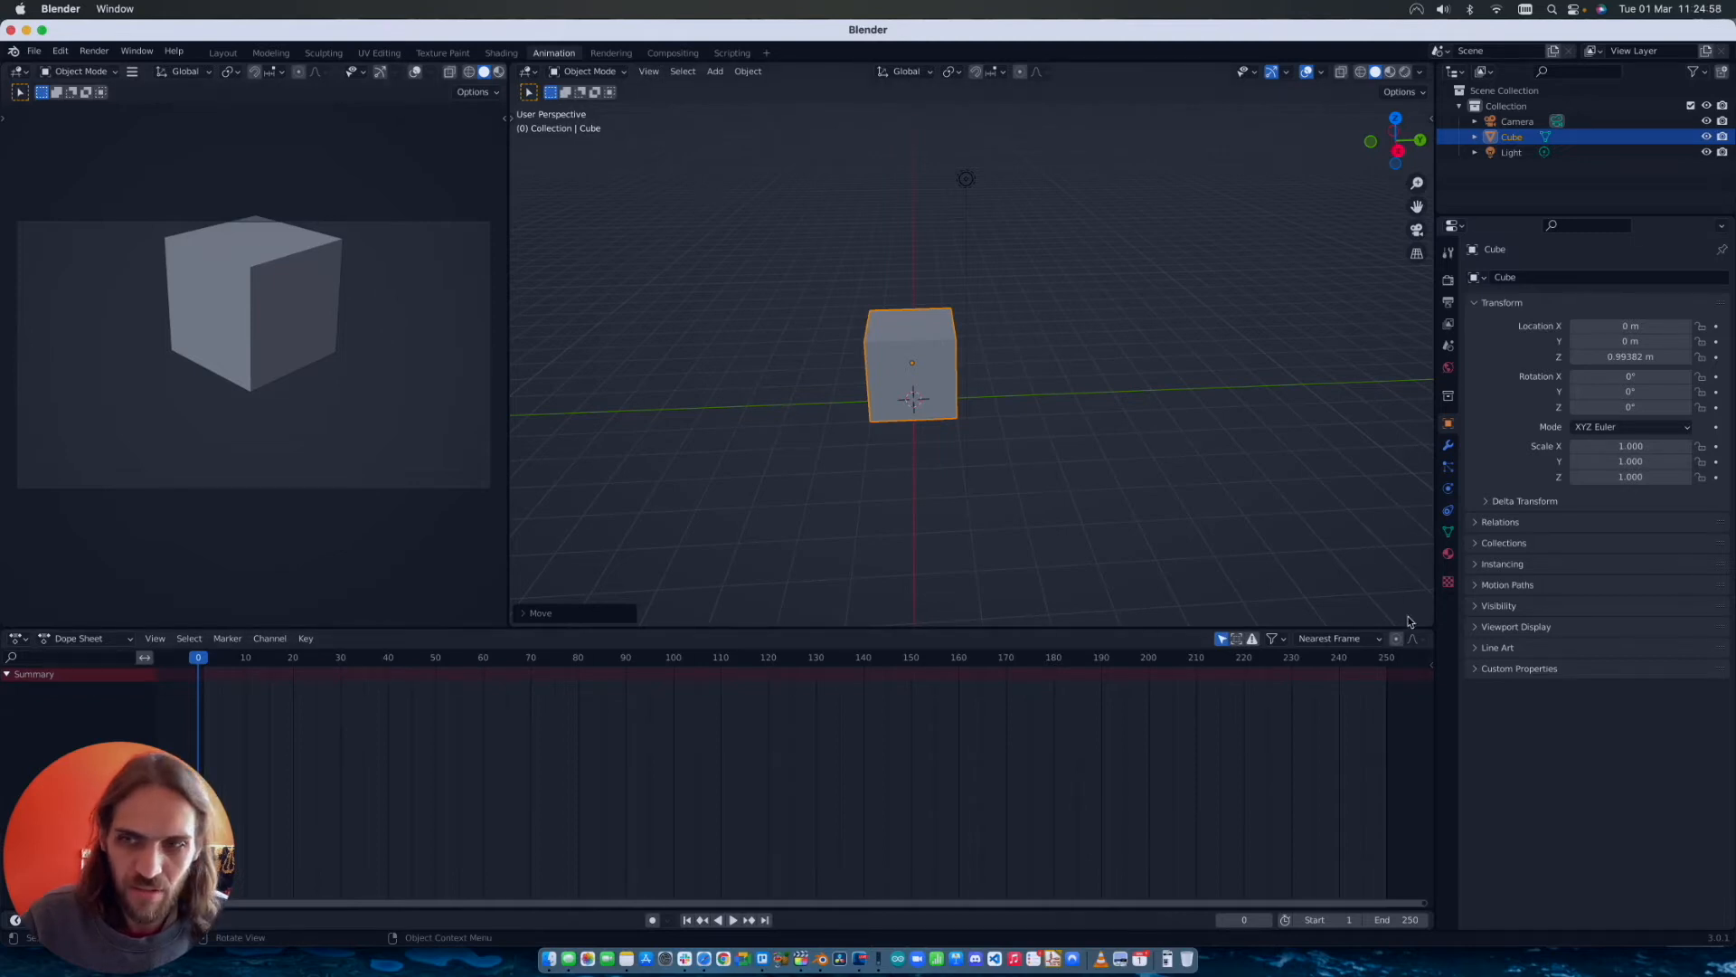
drag(1433, 629, 593, 778)
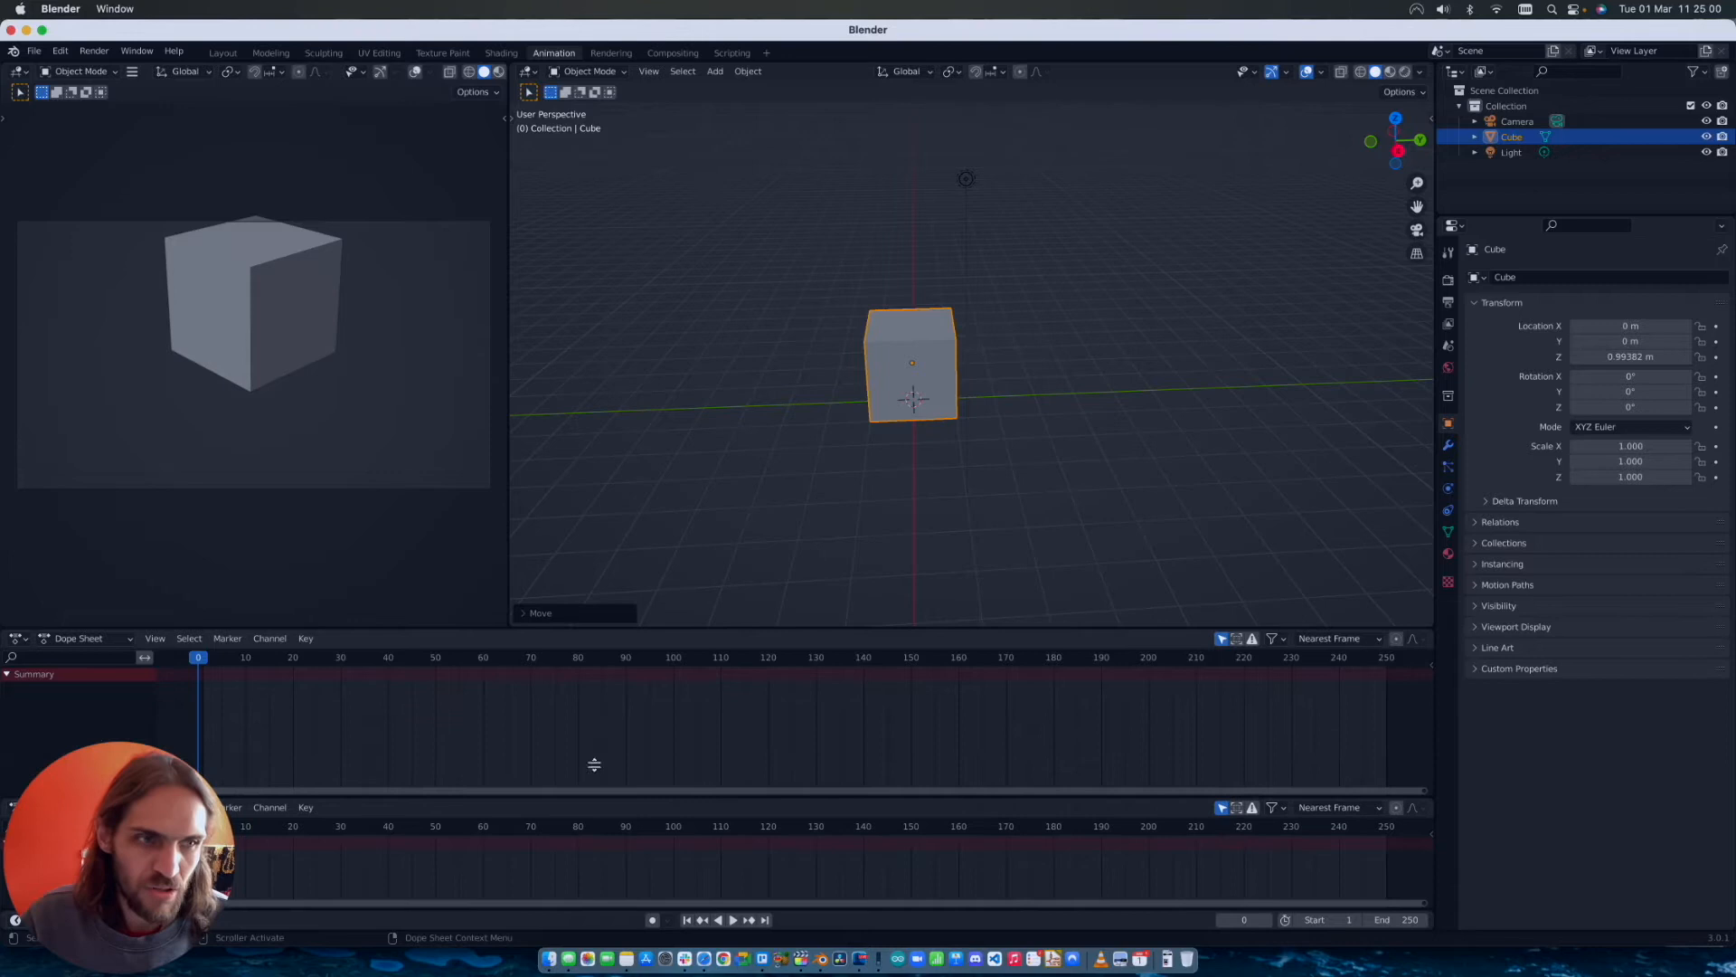
click(122, 642)
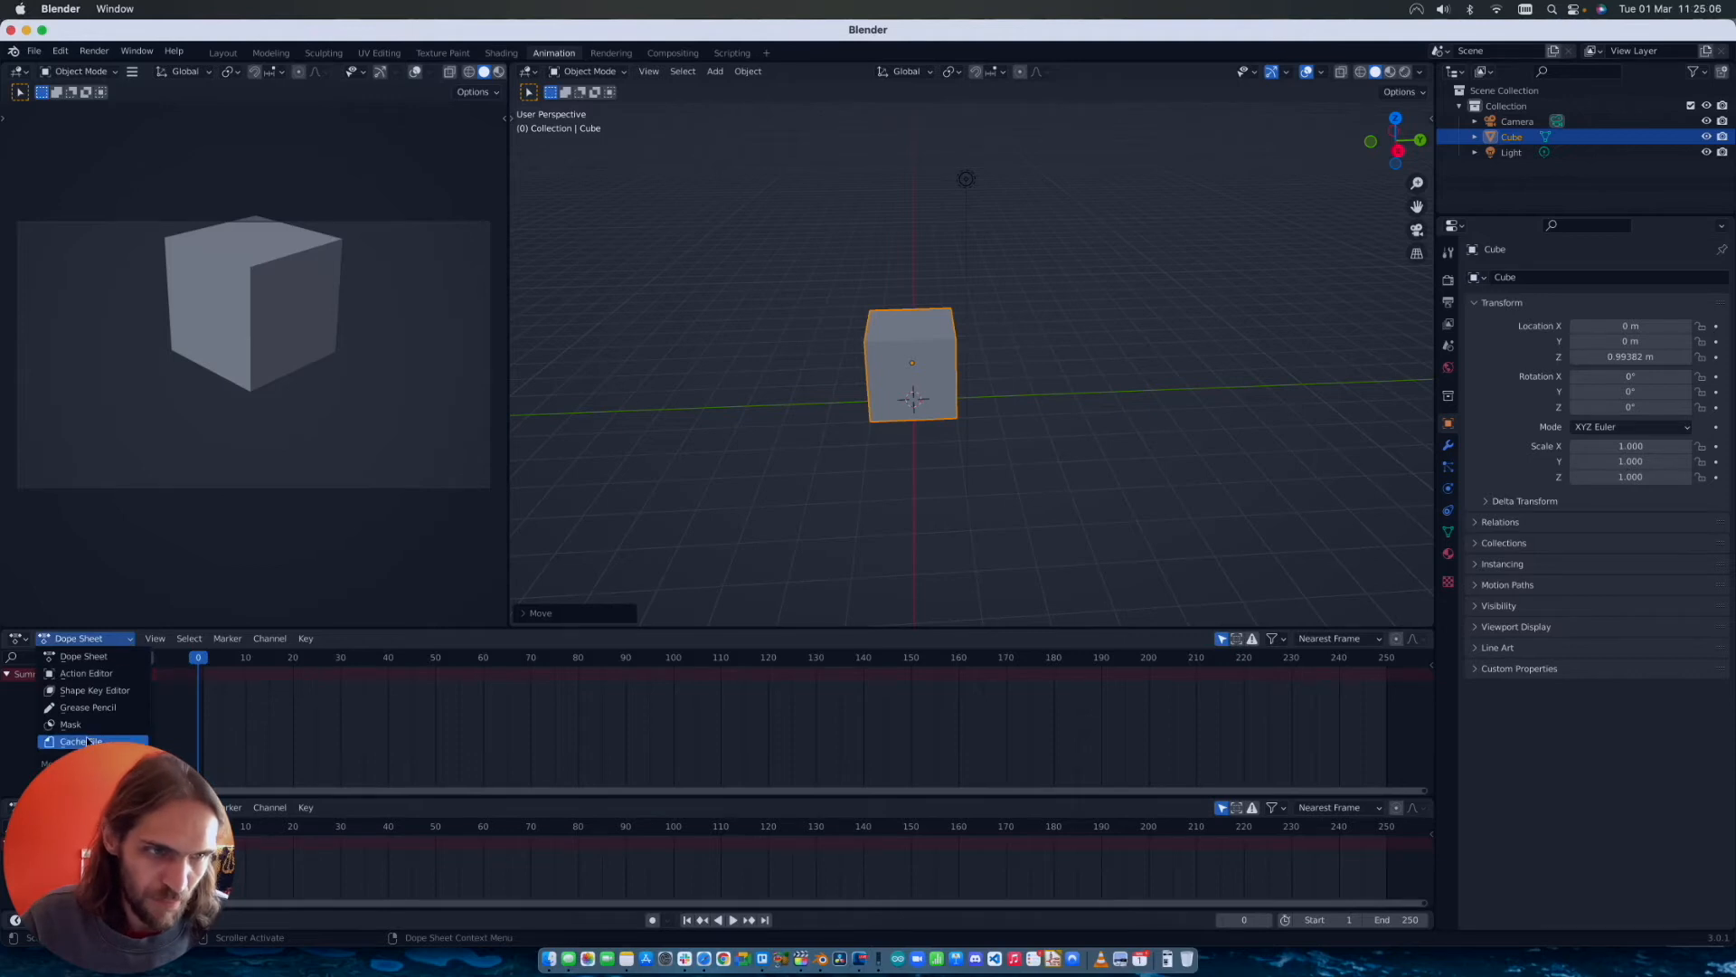
click(18, 639)
click(63, 640)
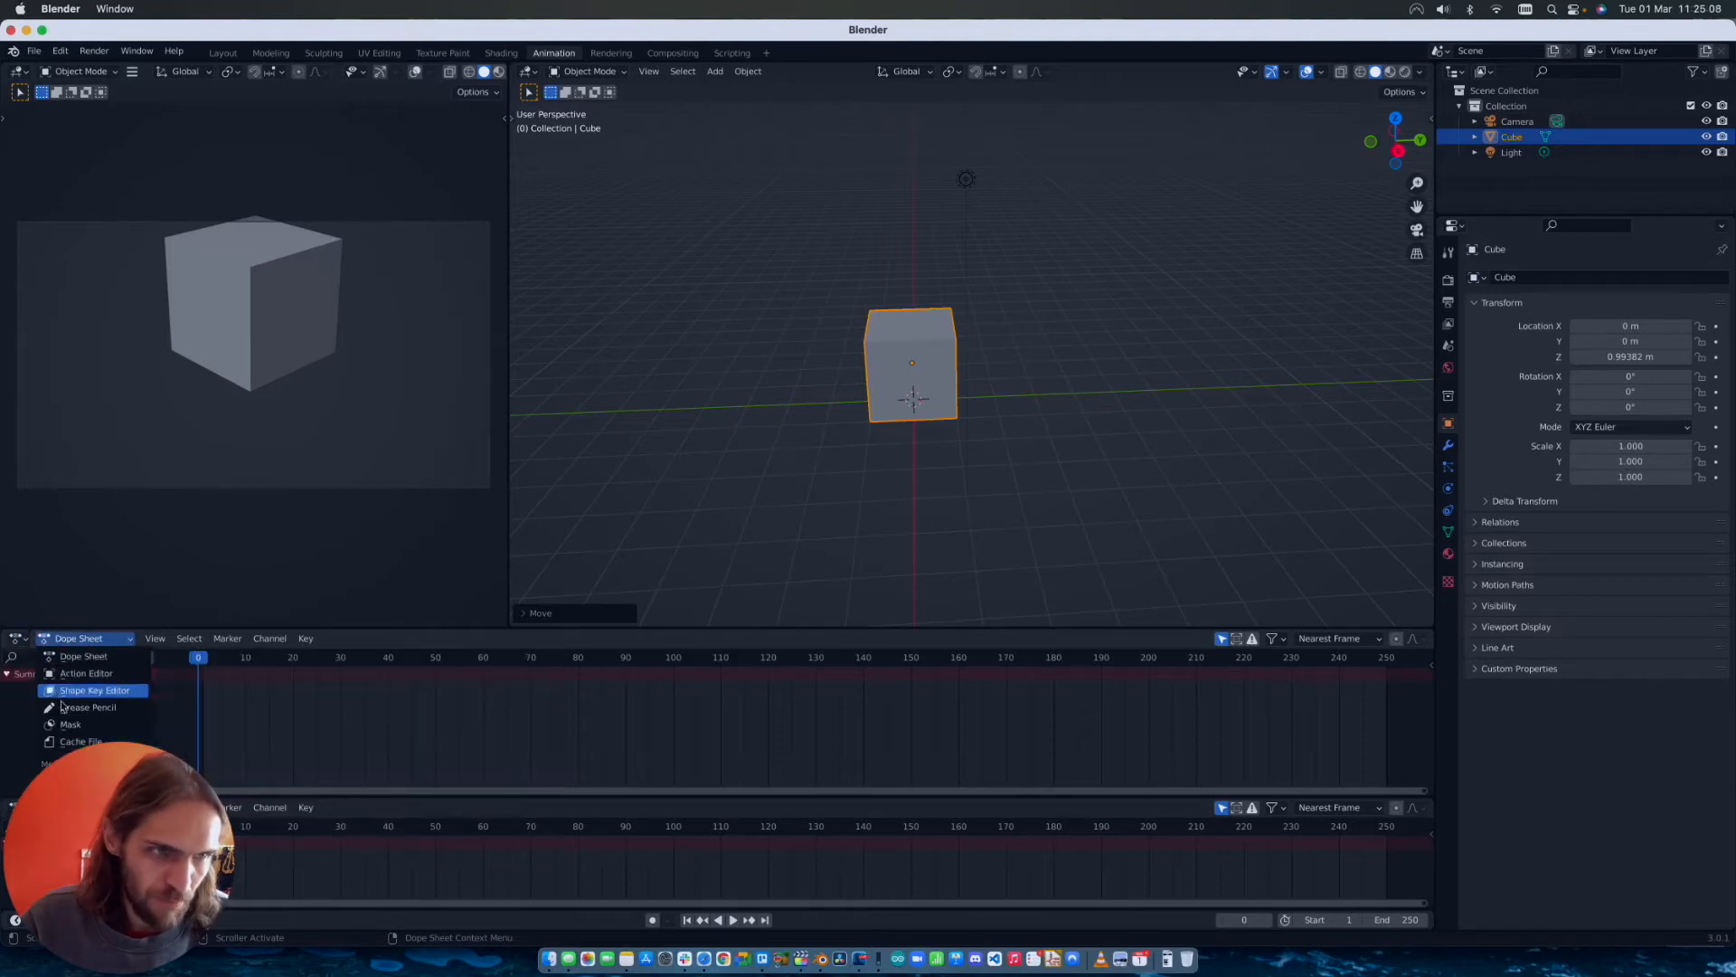
click(19, 639)
click(63, 640)
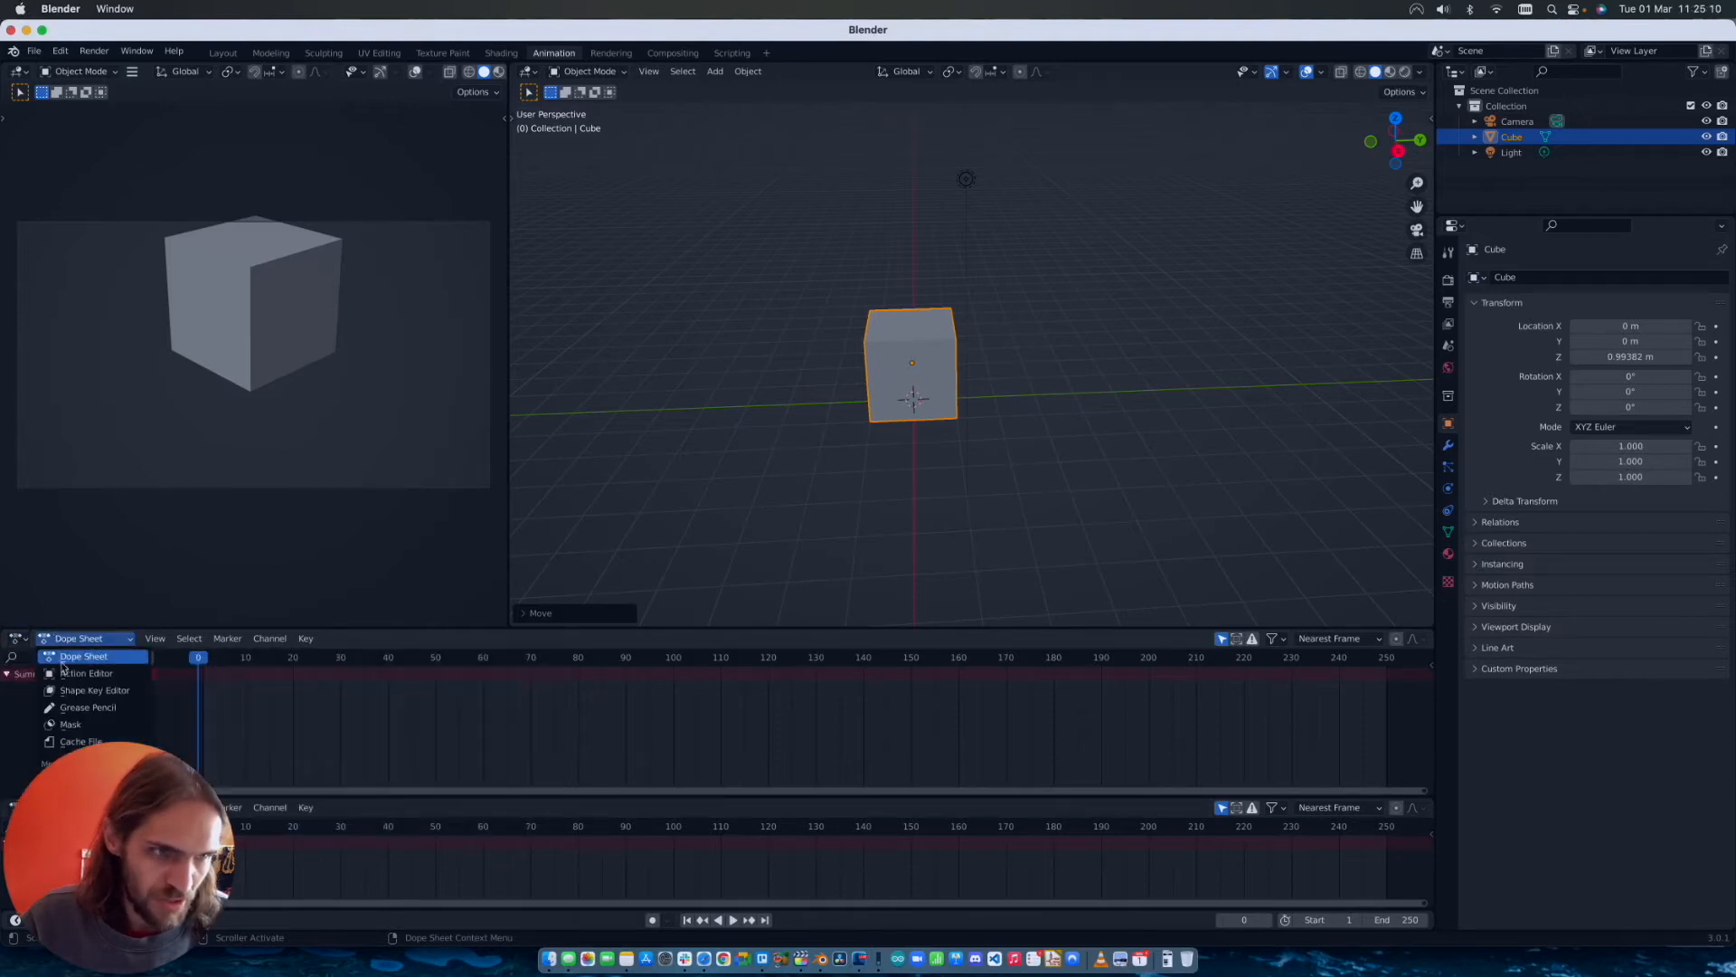
click(18, 639)
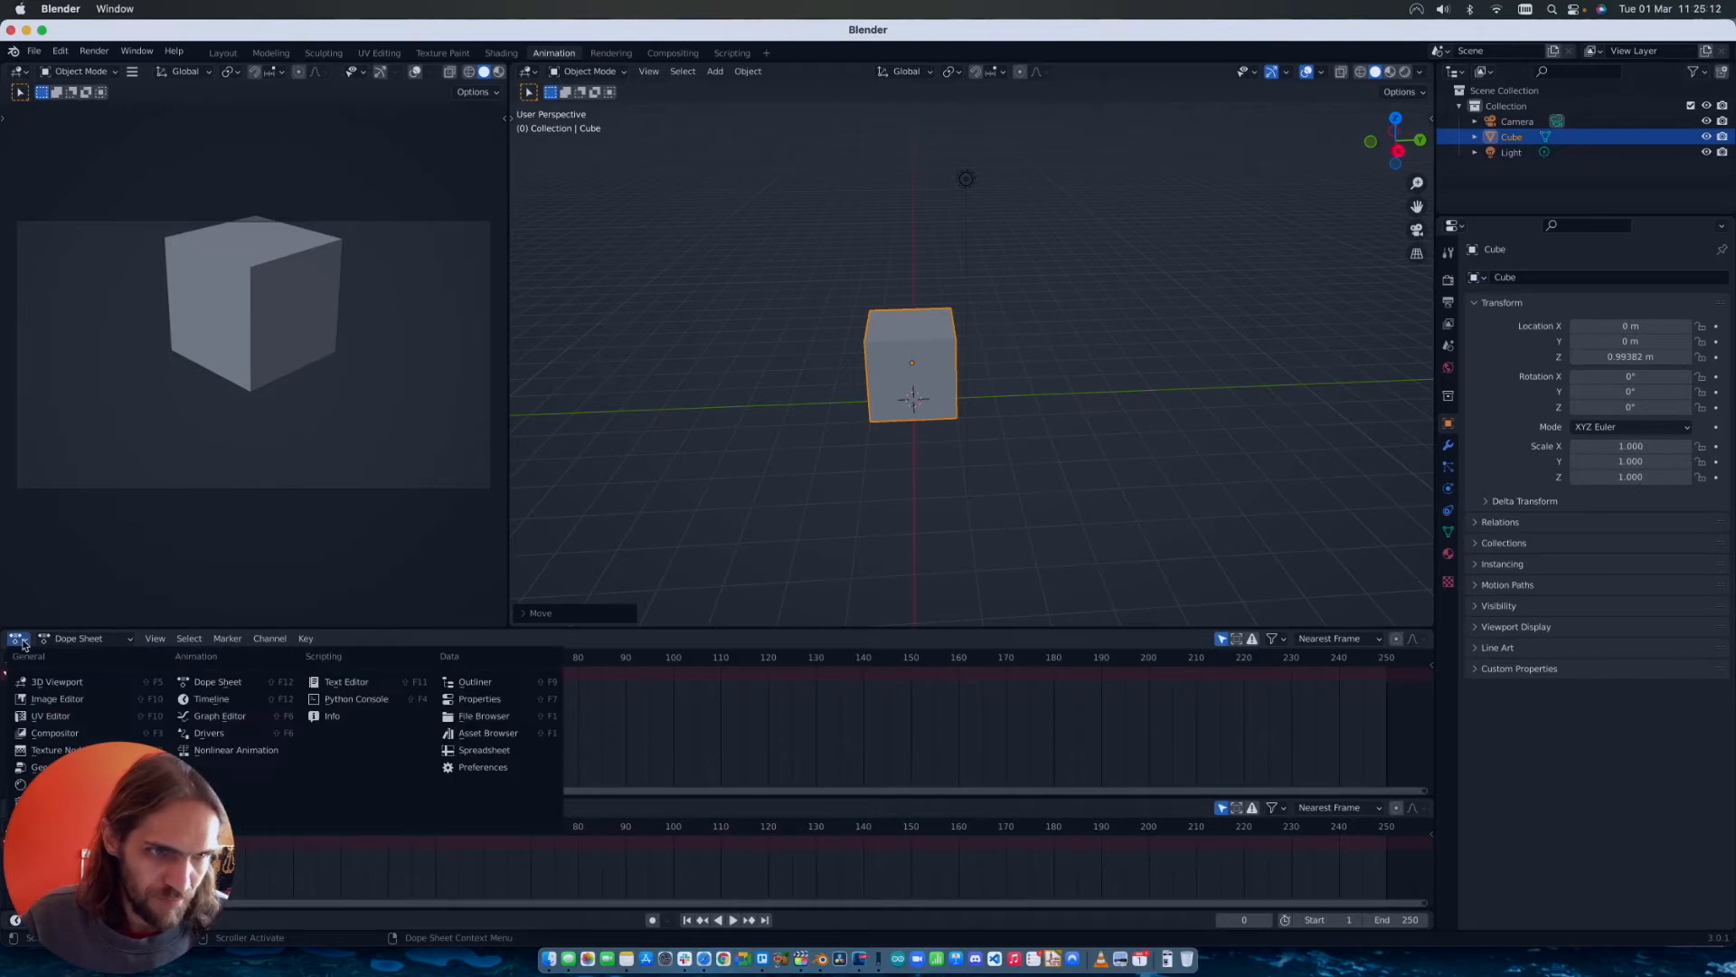
click(19, 638)
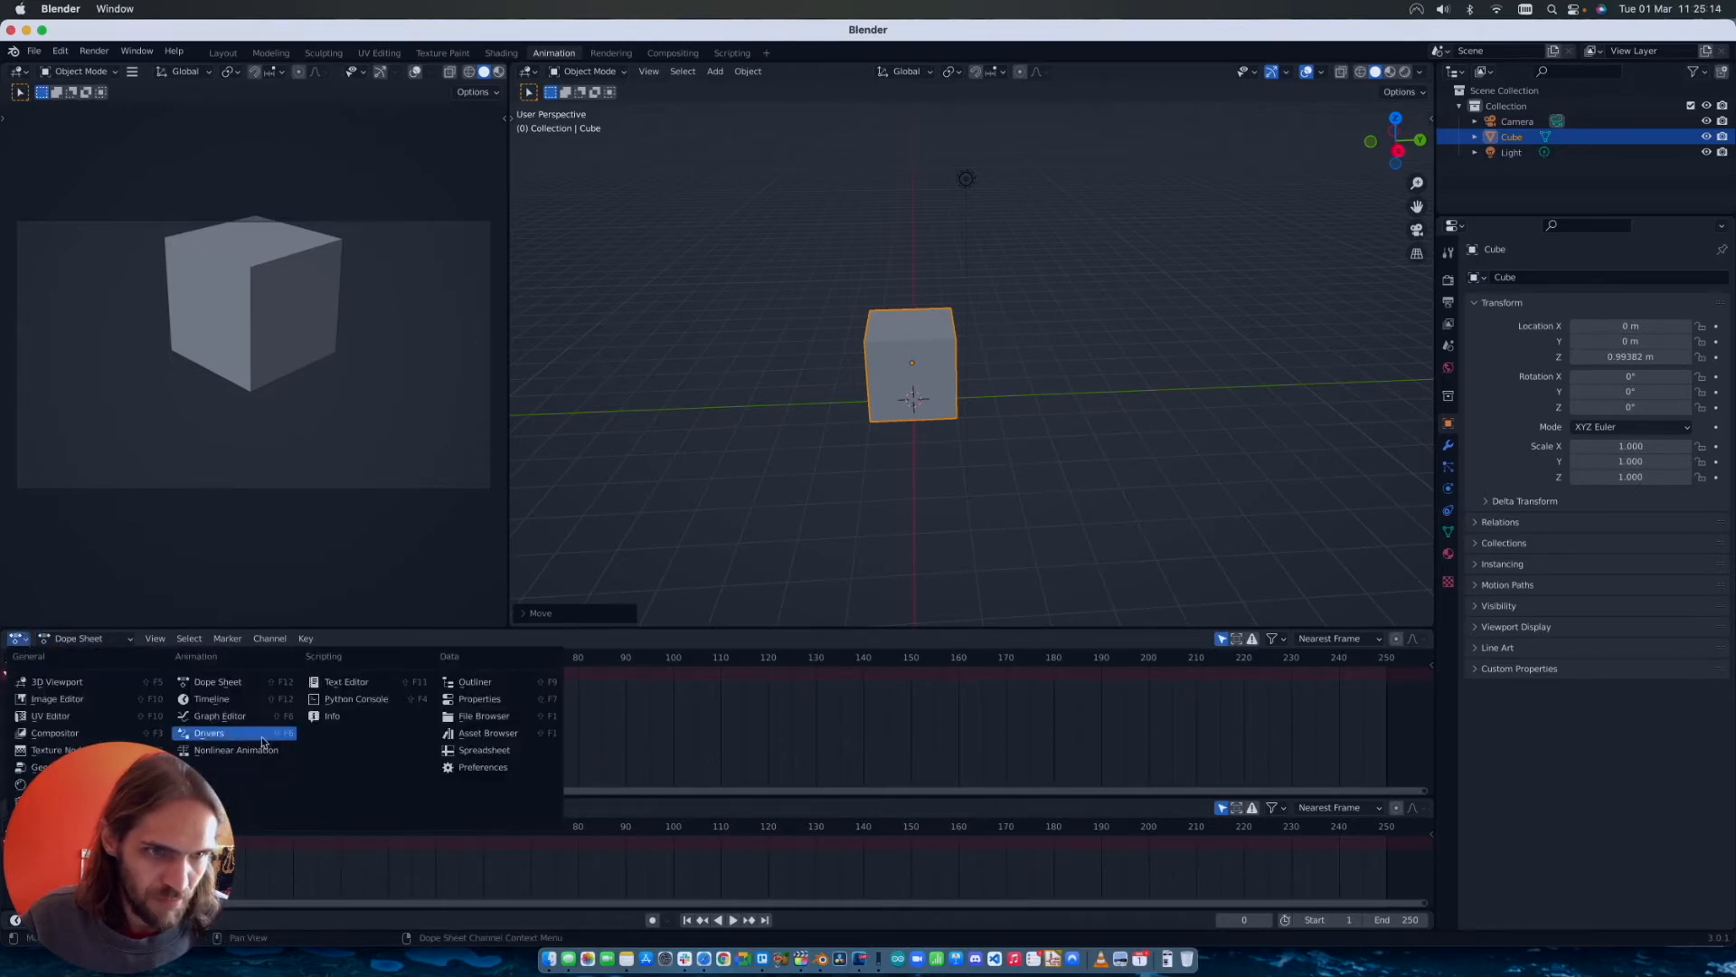
click(220, 715)
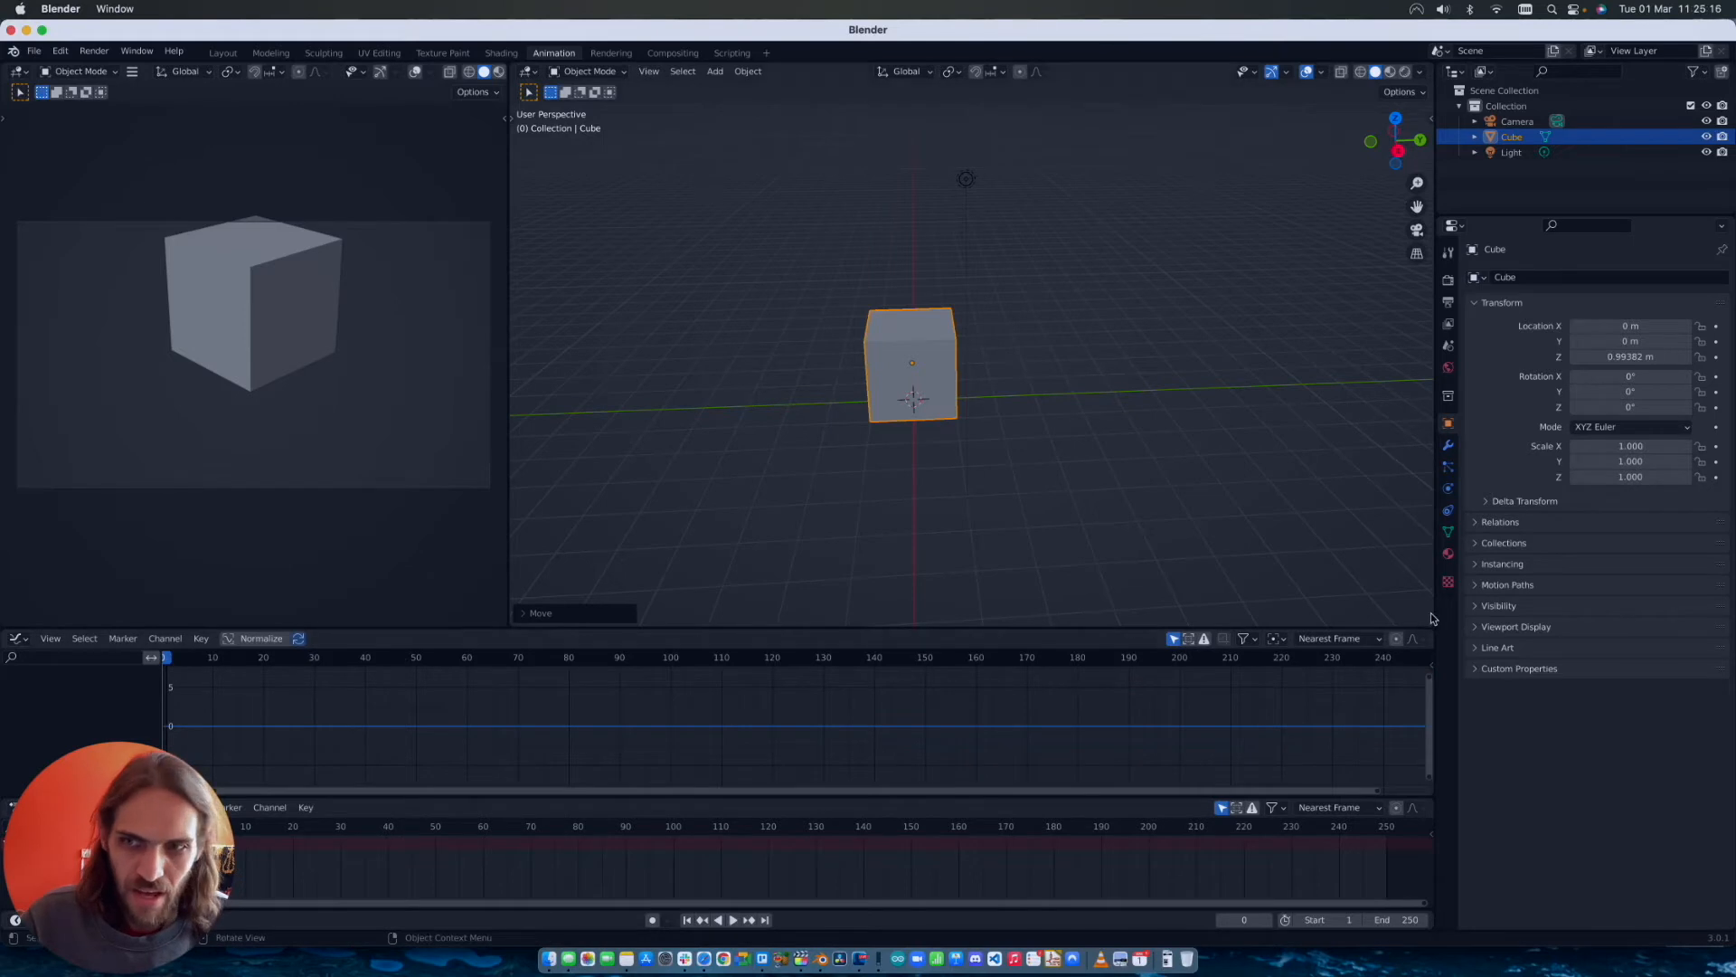
Step: Split the Graph Editor into two stacked areas and even out their heights
drag(1430, 628, 1401, 675)
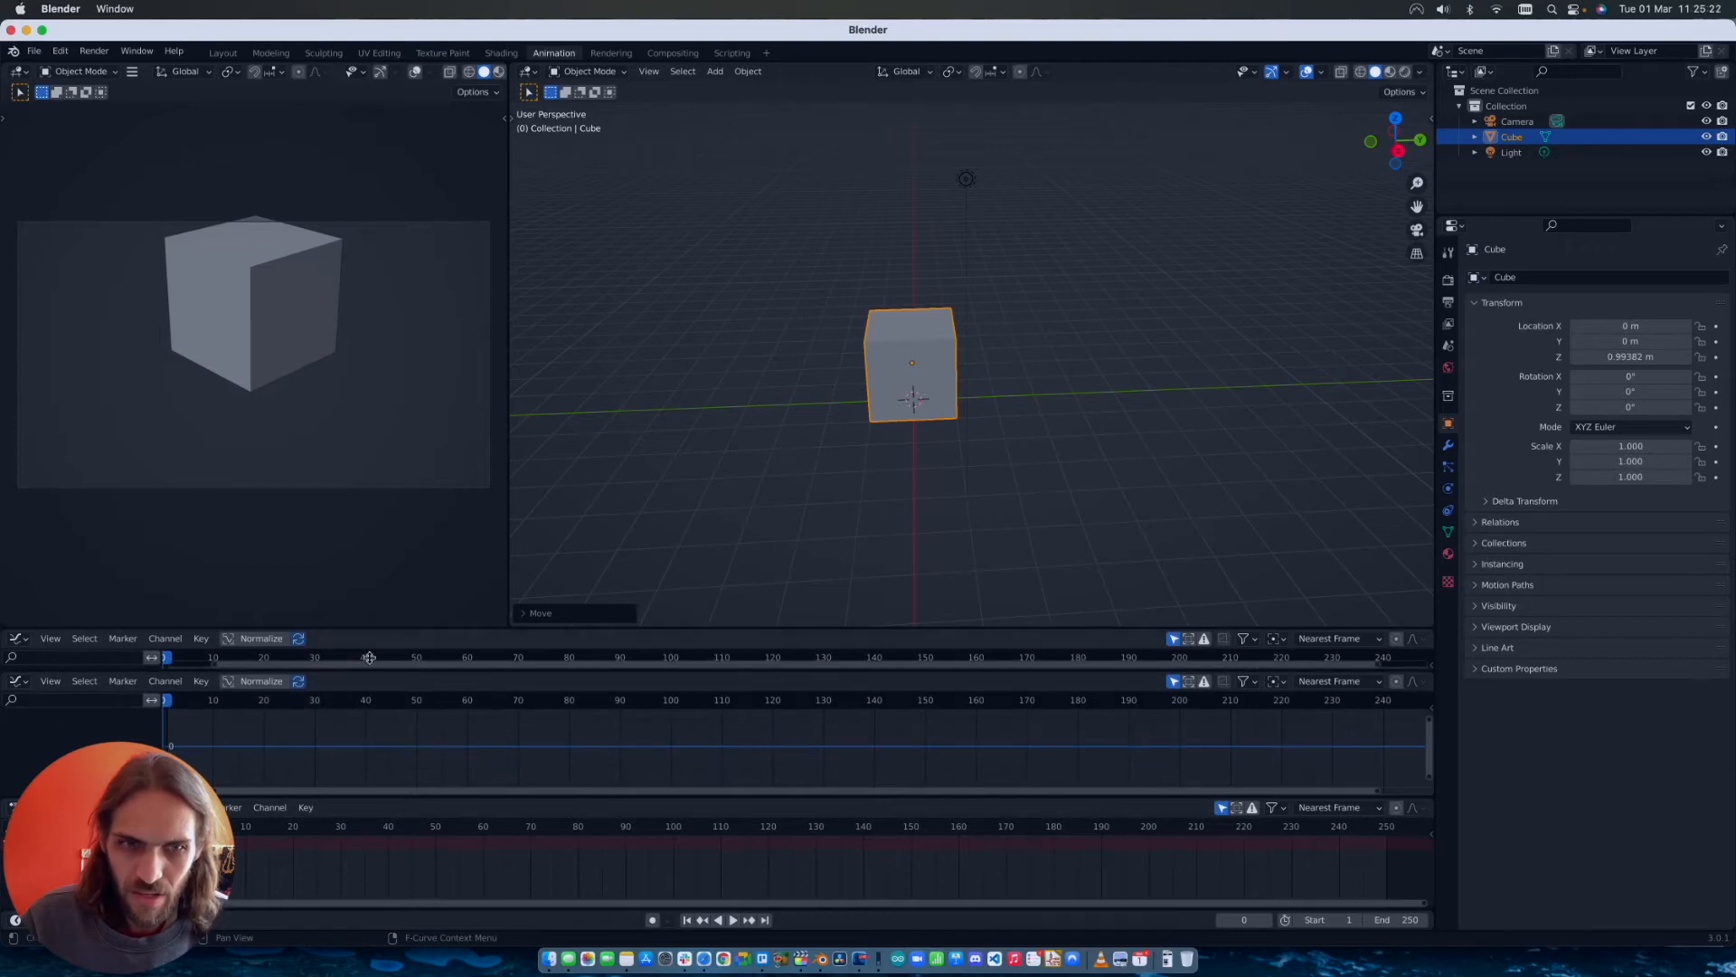
drag(193, 672, 177, 719)
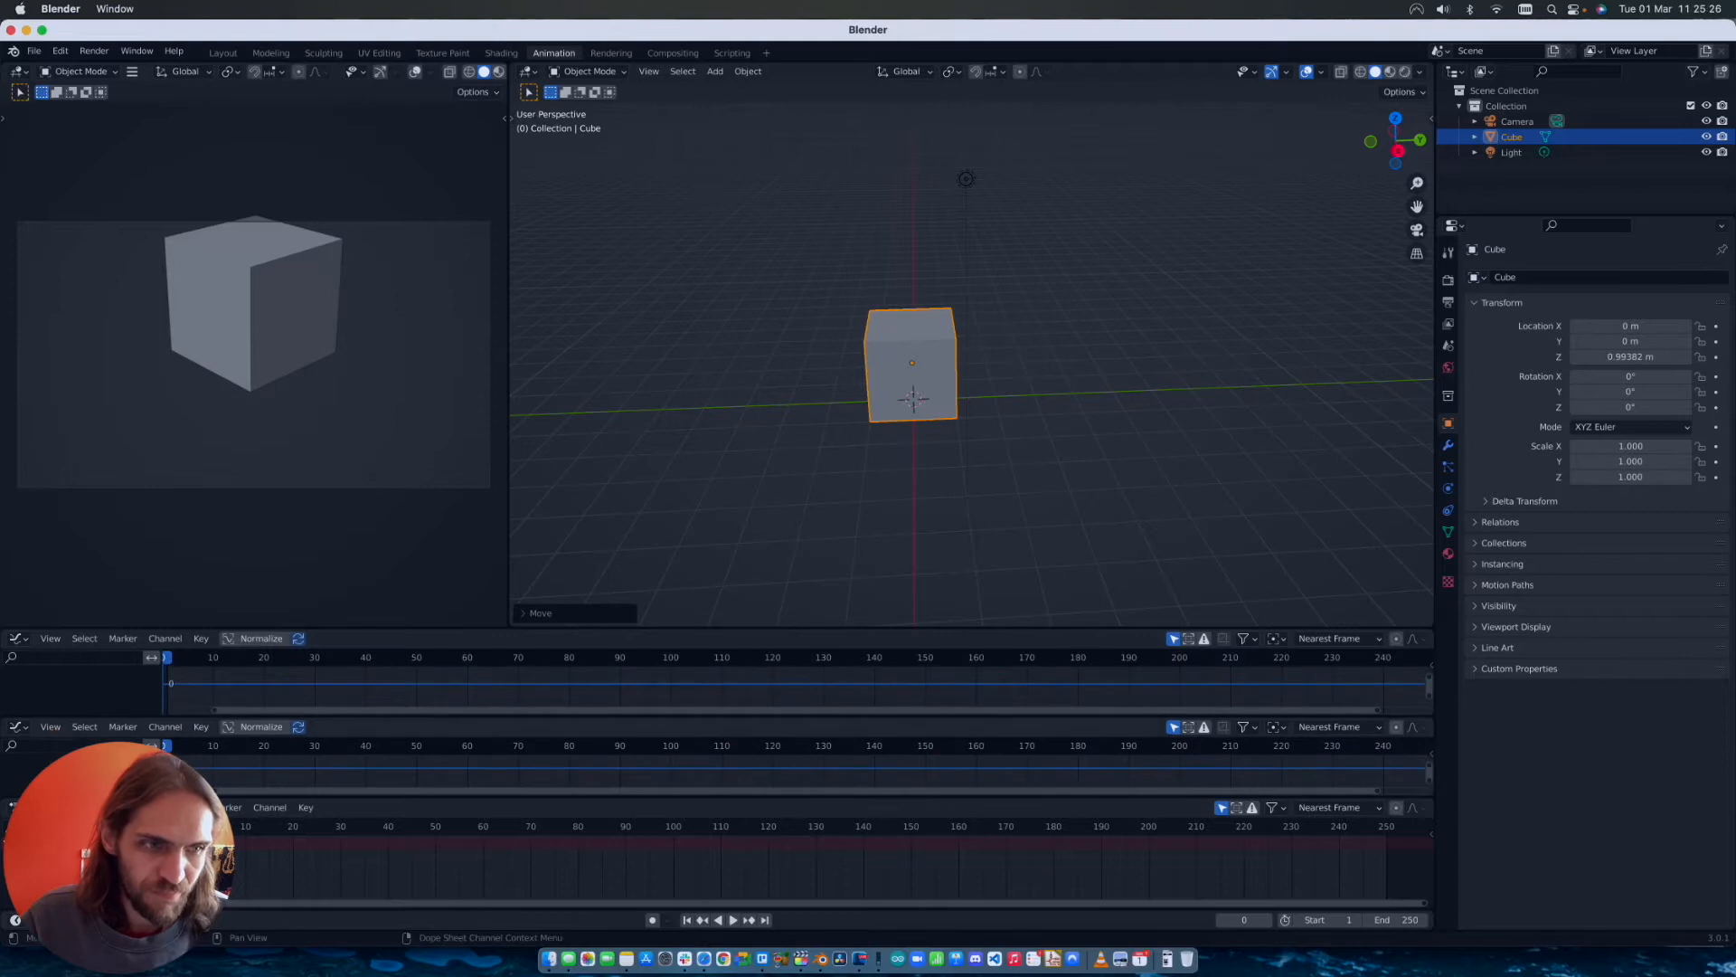
Step: Change the lower Dope Sheet area, below the two Graph Editors, to a Timeline
click(16, 726)
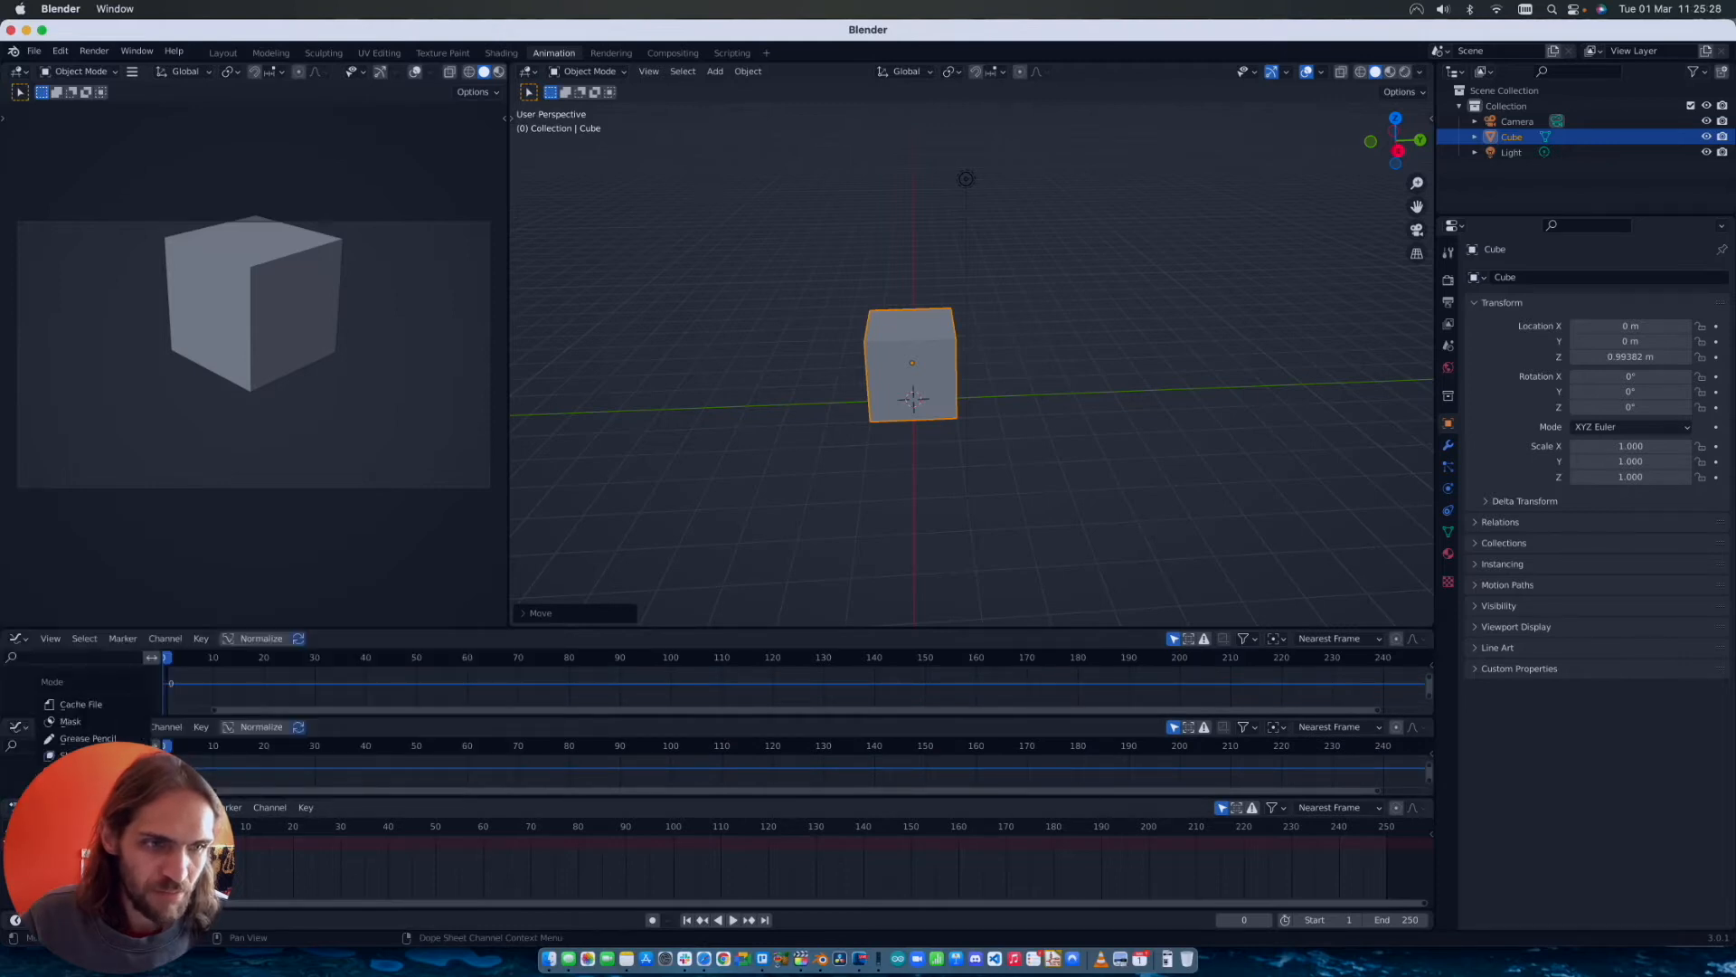
click(12, 807)
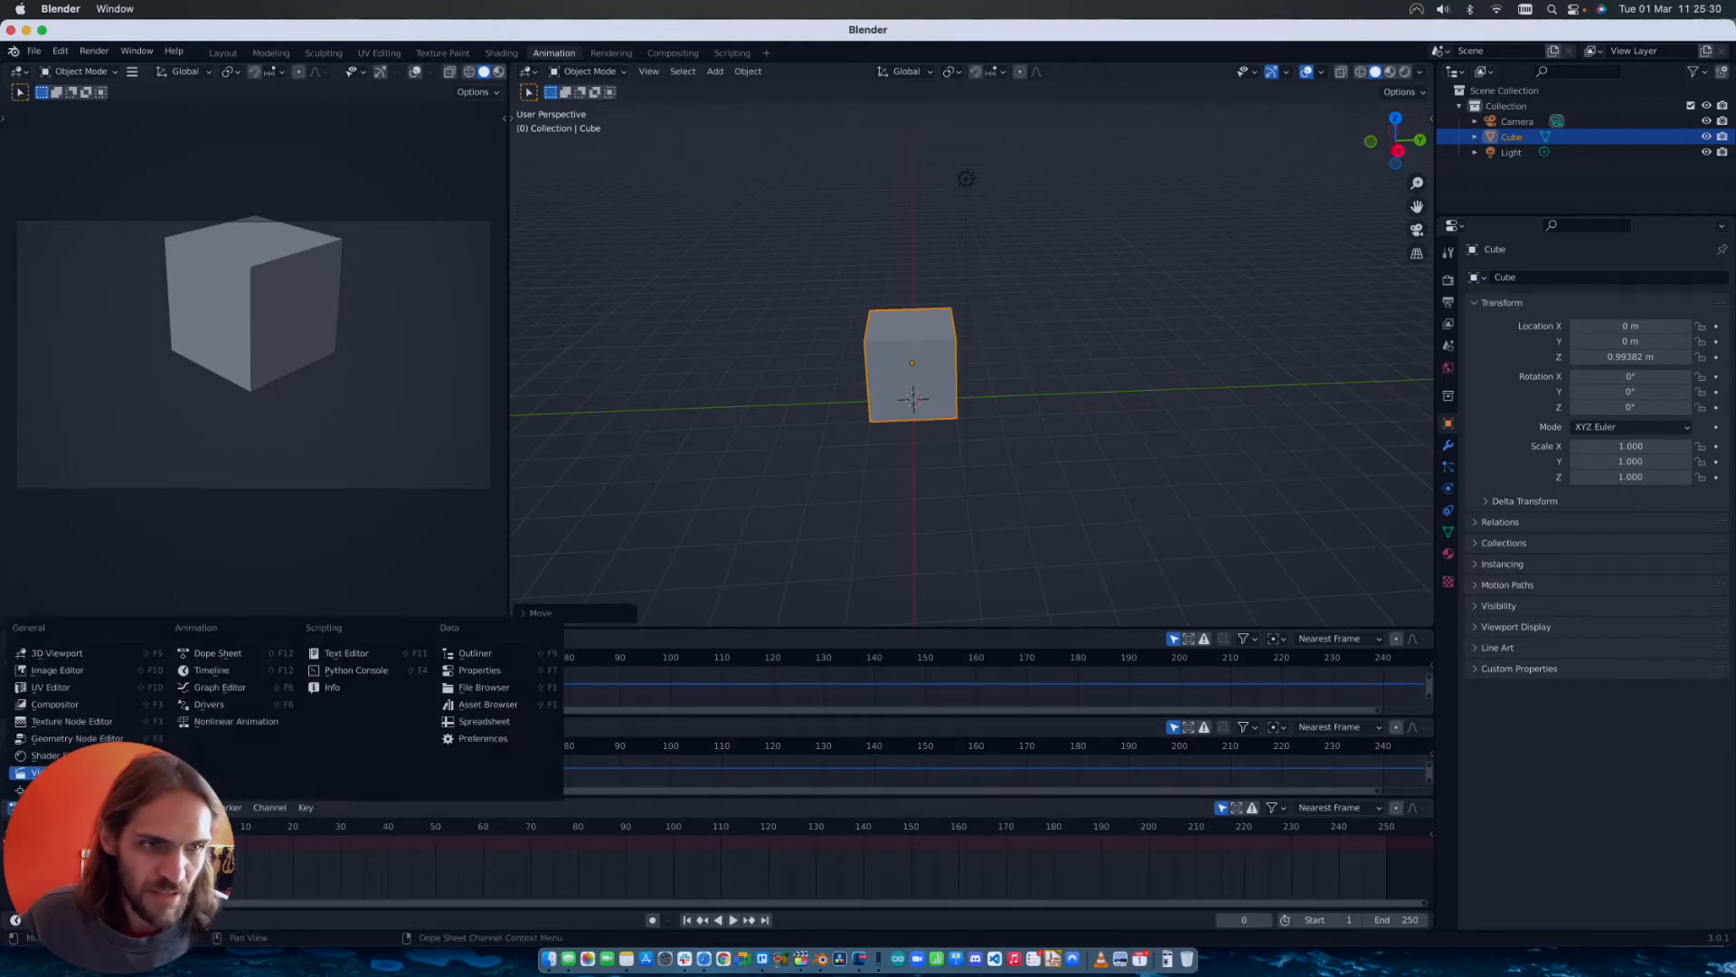
click(232, 675)
click(16, 637)
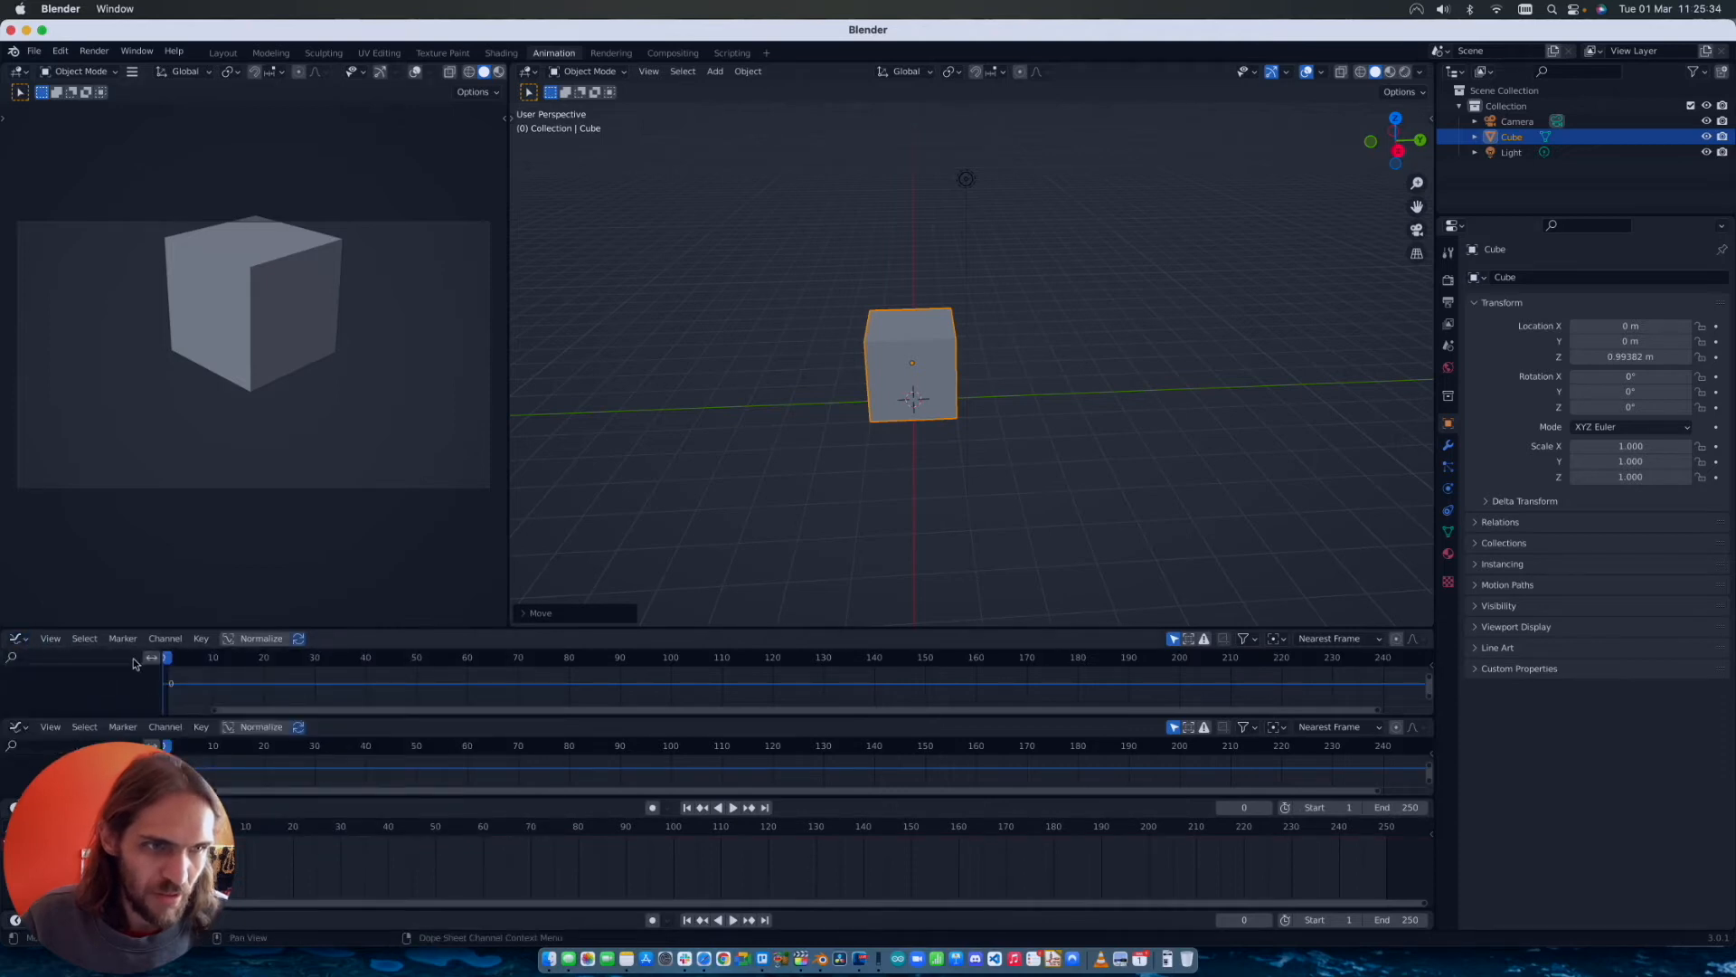
click(18, 639)
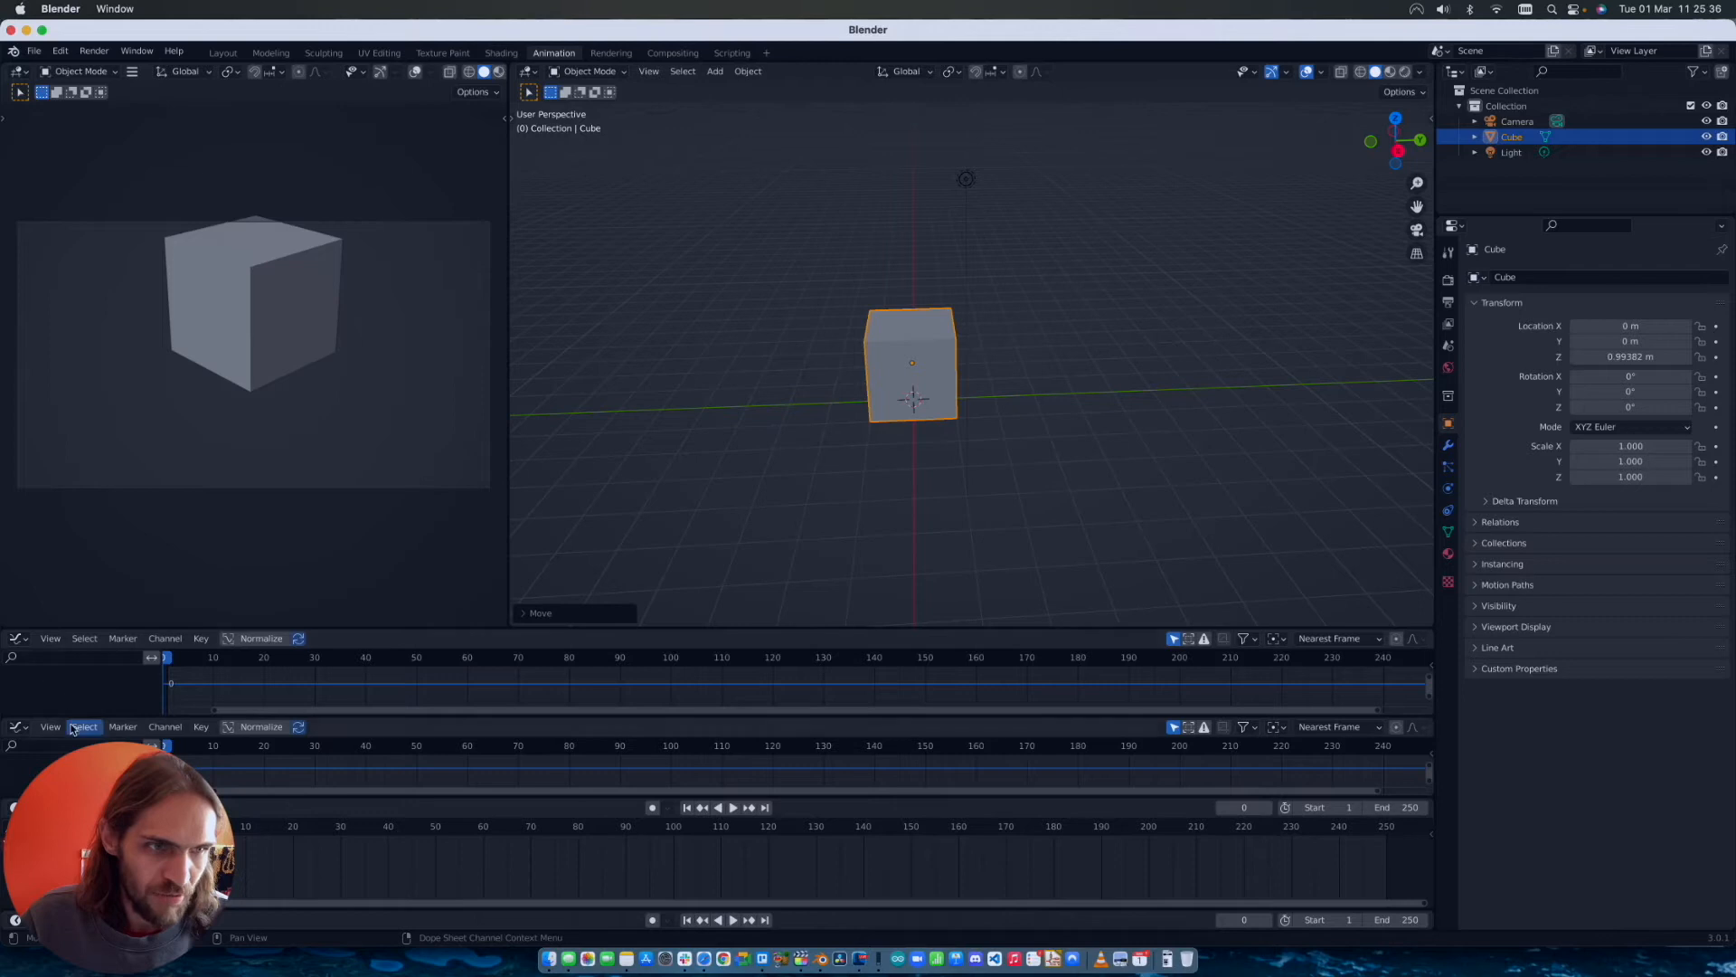
Step: Change the middle Graph Editor to a Dope Sheet and adjust the area heights so the remaining Graph Editor is tallest
click(18, 727)
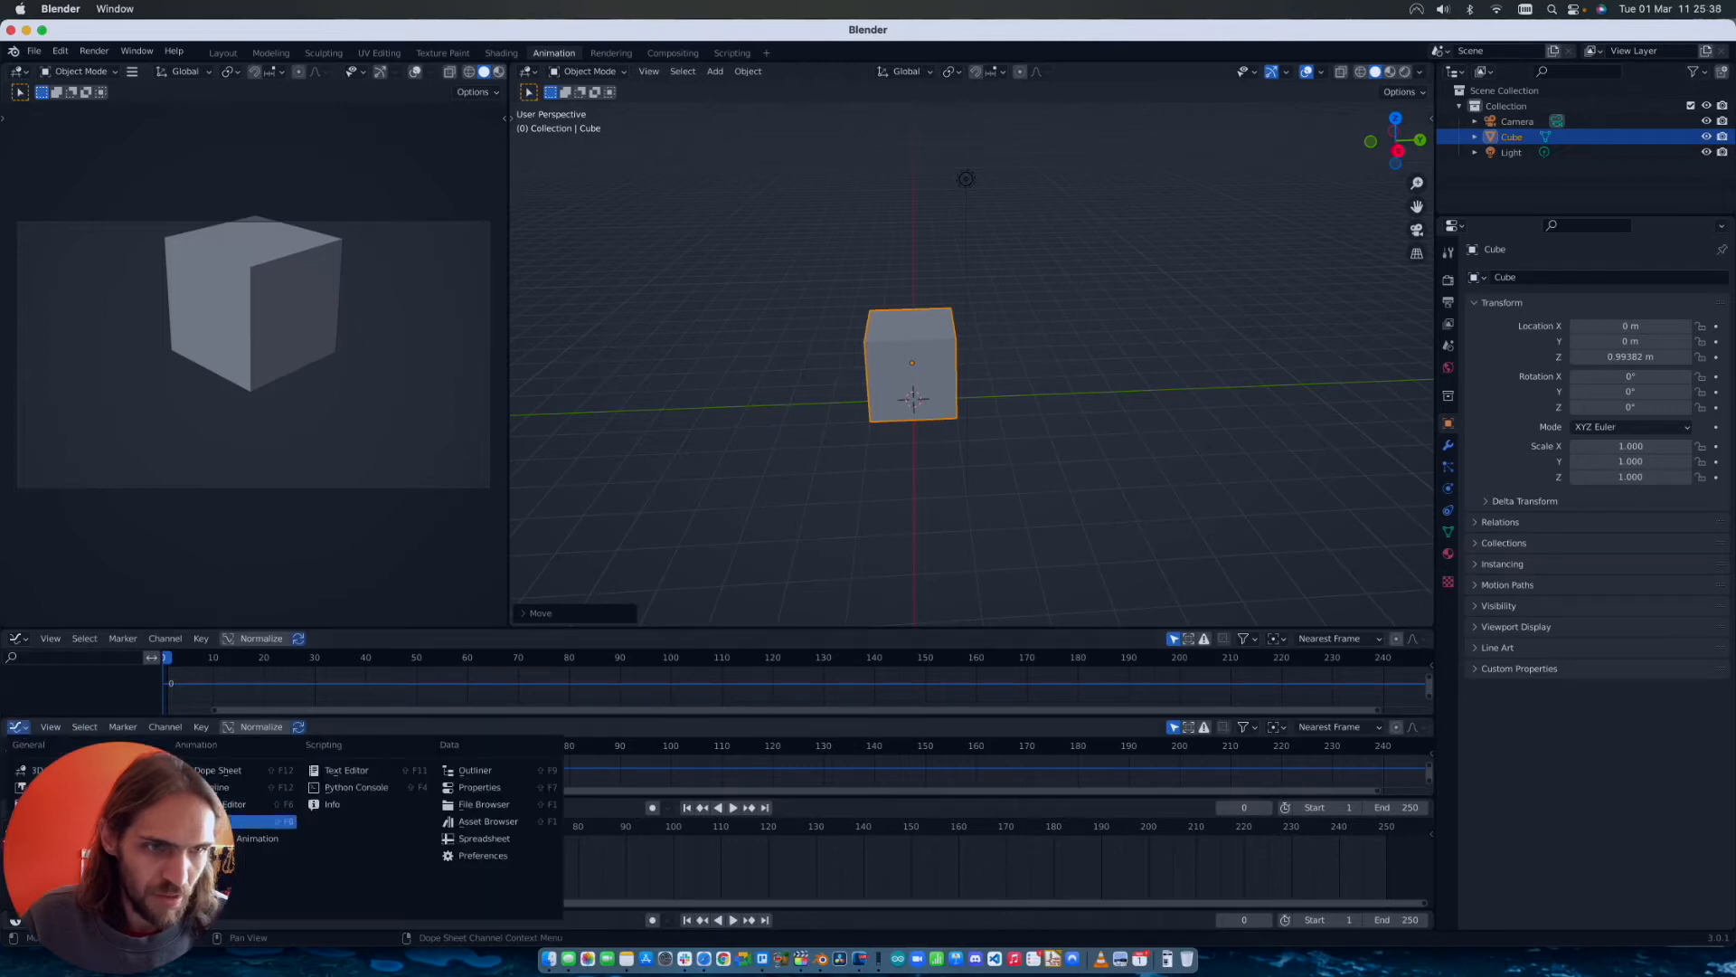
click(222, 773)
drag(190, 798, 190, 819)
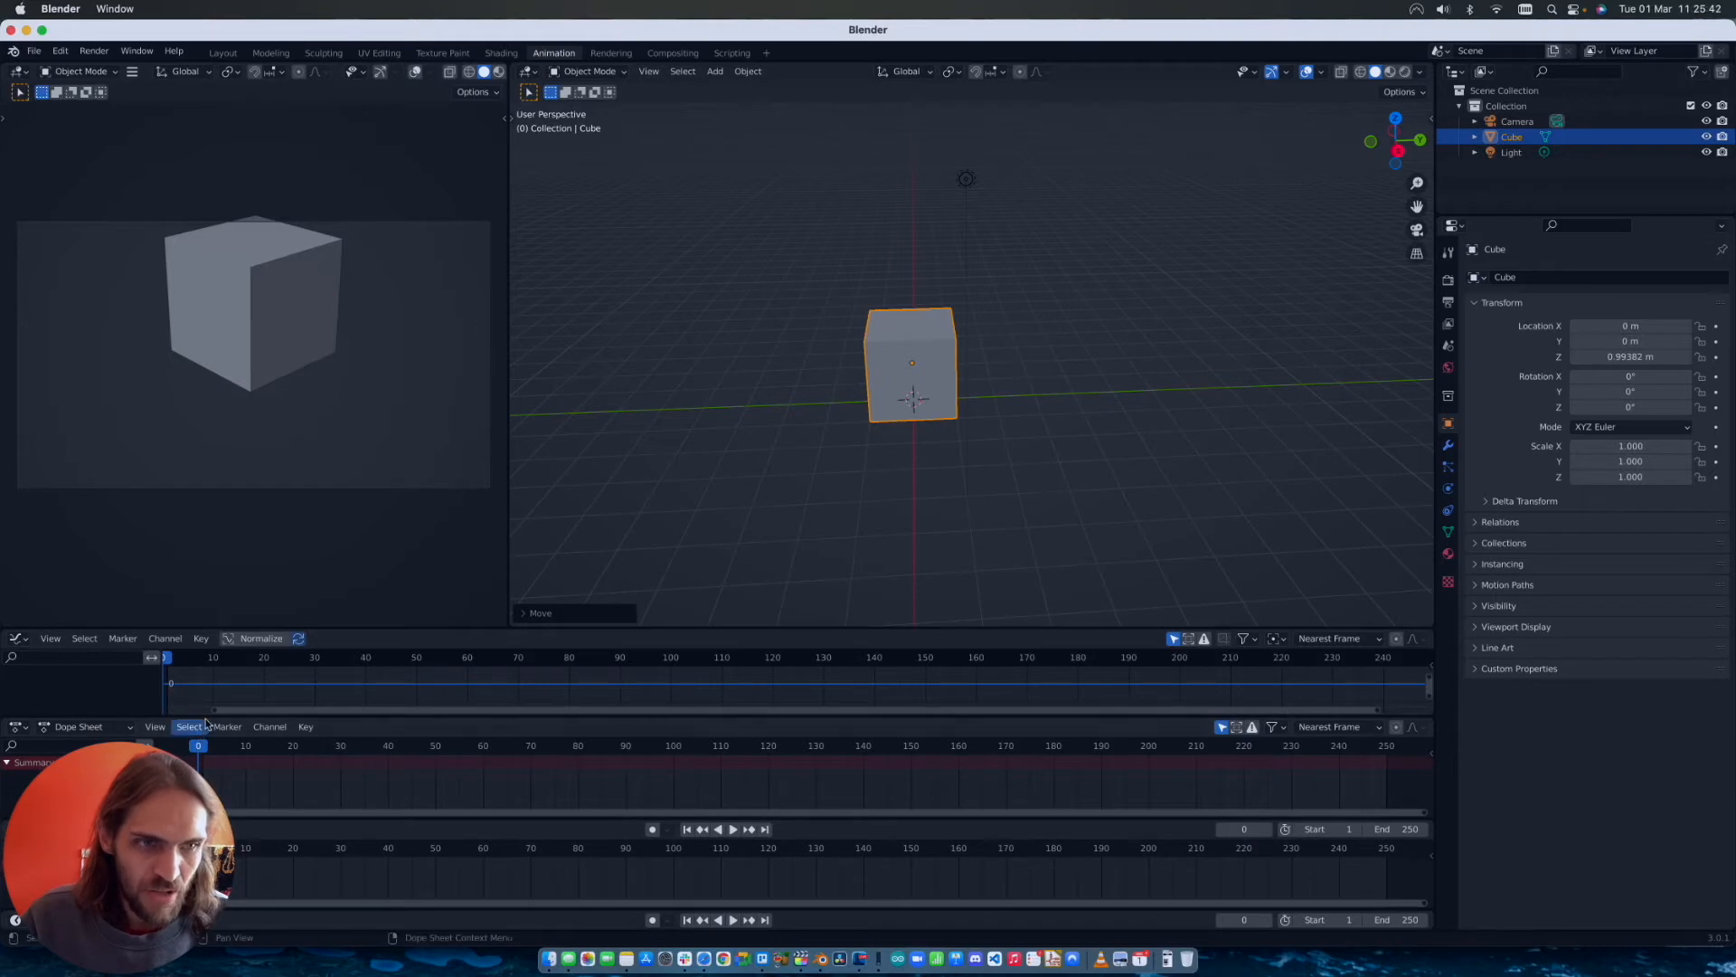
drag(205, 718, 210, 760)
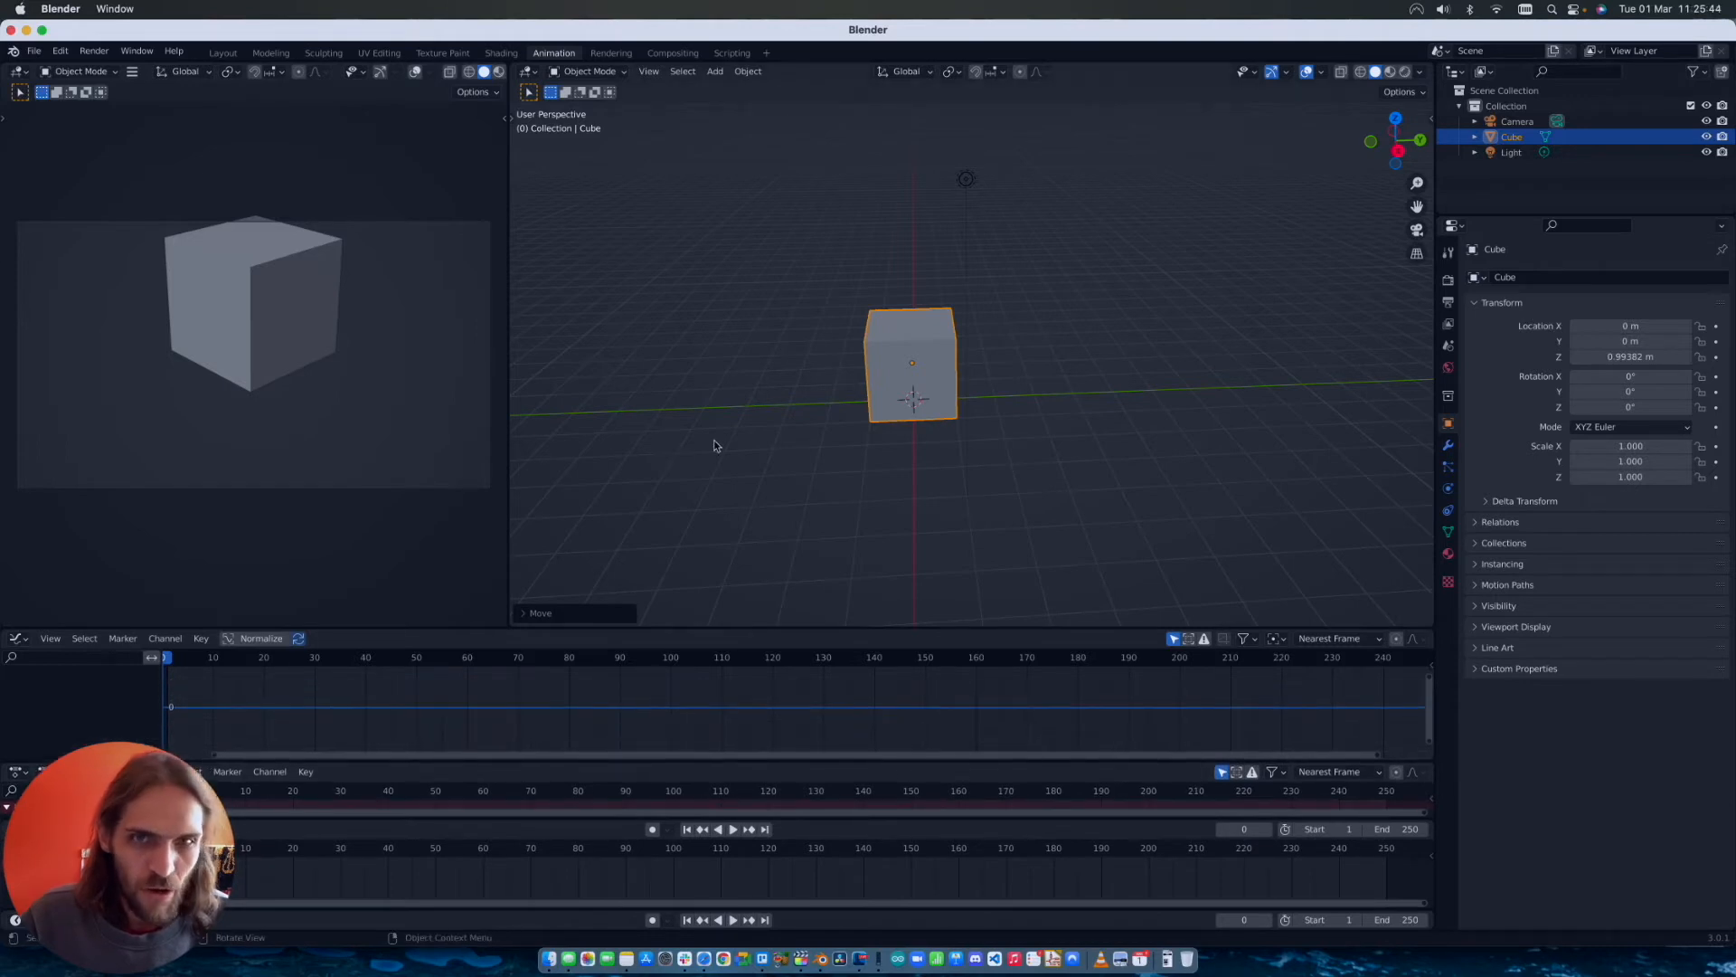
Step: Scrub the playhead out to frame 186 and back to frame 4, and extend the Graph Editor upward into the viewport
scroll(872, 376, left, 5)
scroll(872, 376, right, 4)
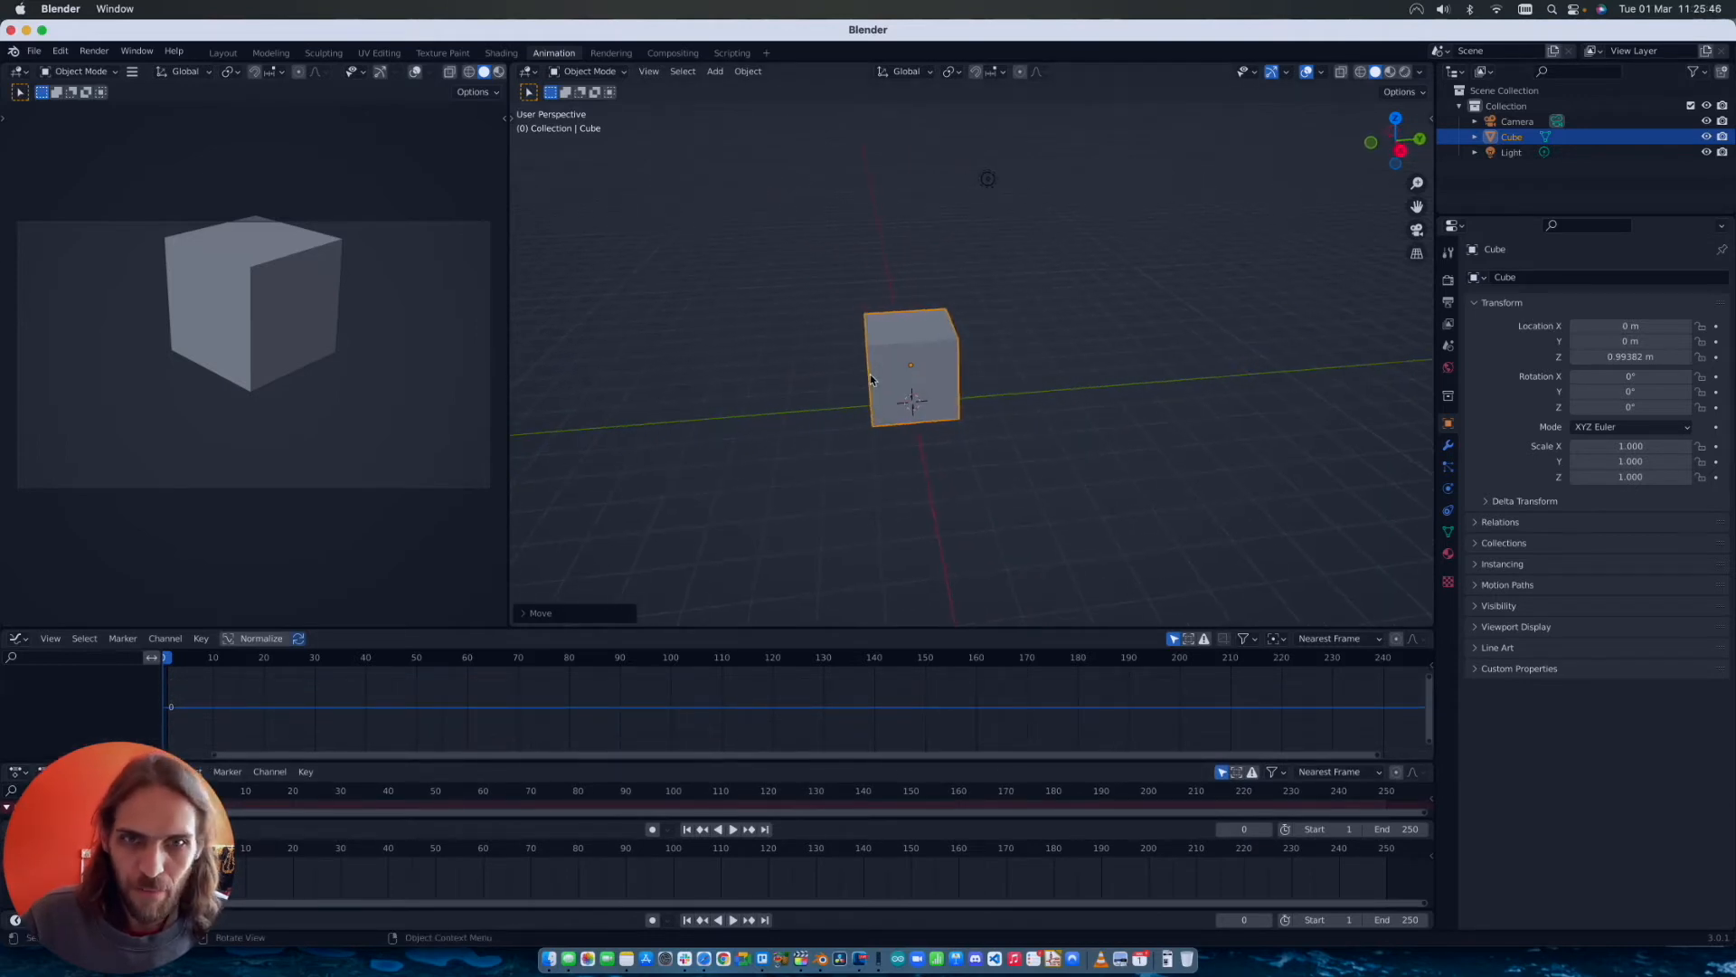
click(900, 322)
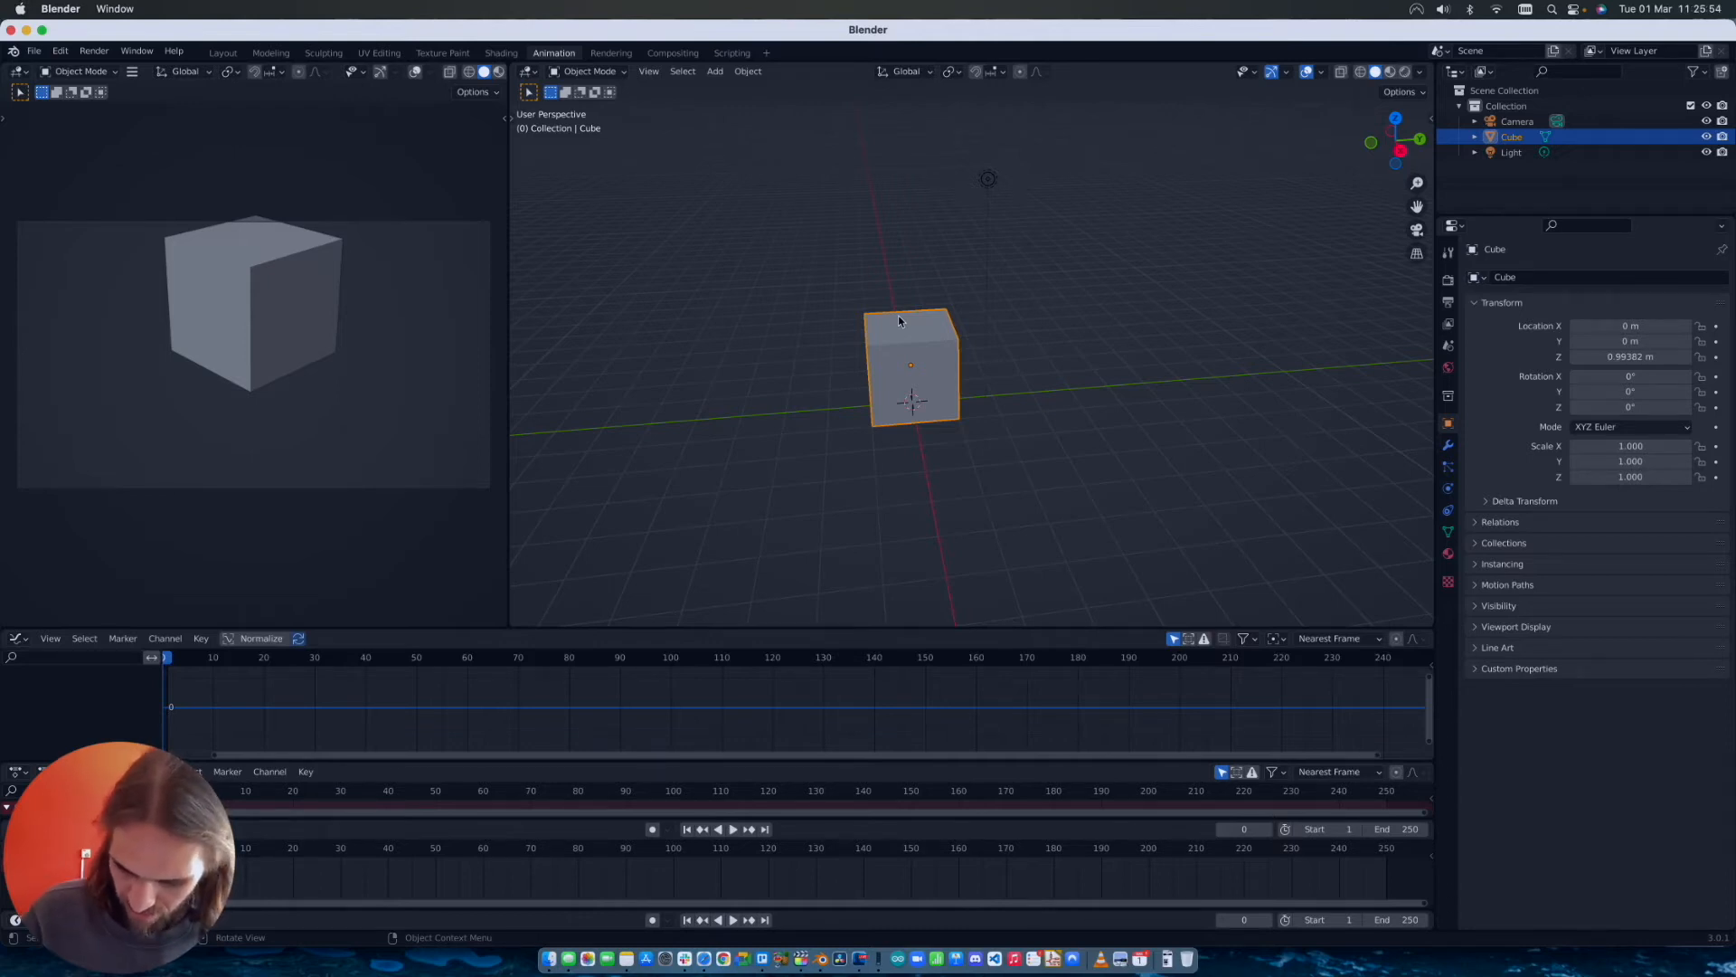
mouse_move(168, 657)
mouse_down()
mouse_move(522, 658)
mouse_move(185, 663)
mouse_up()
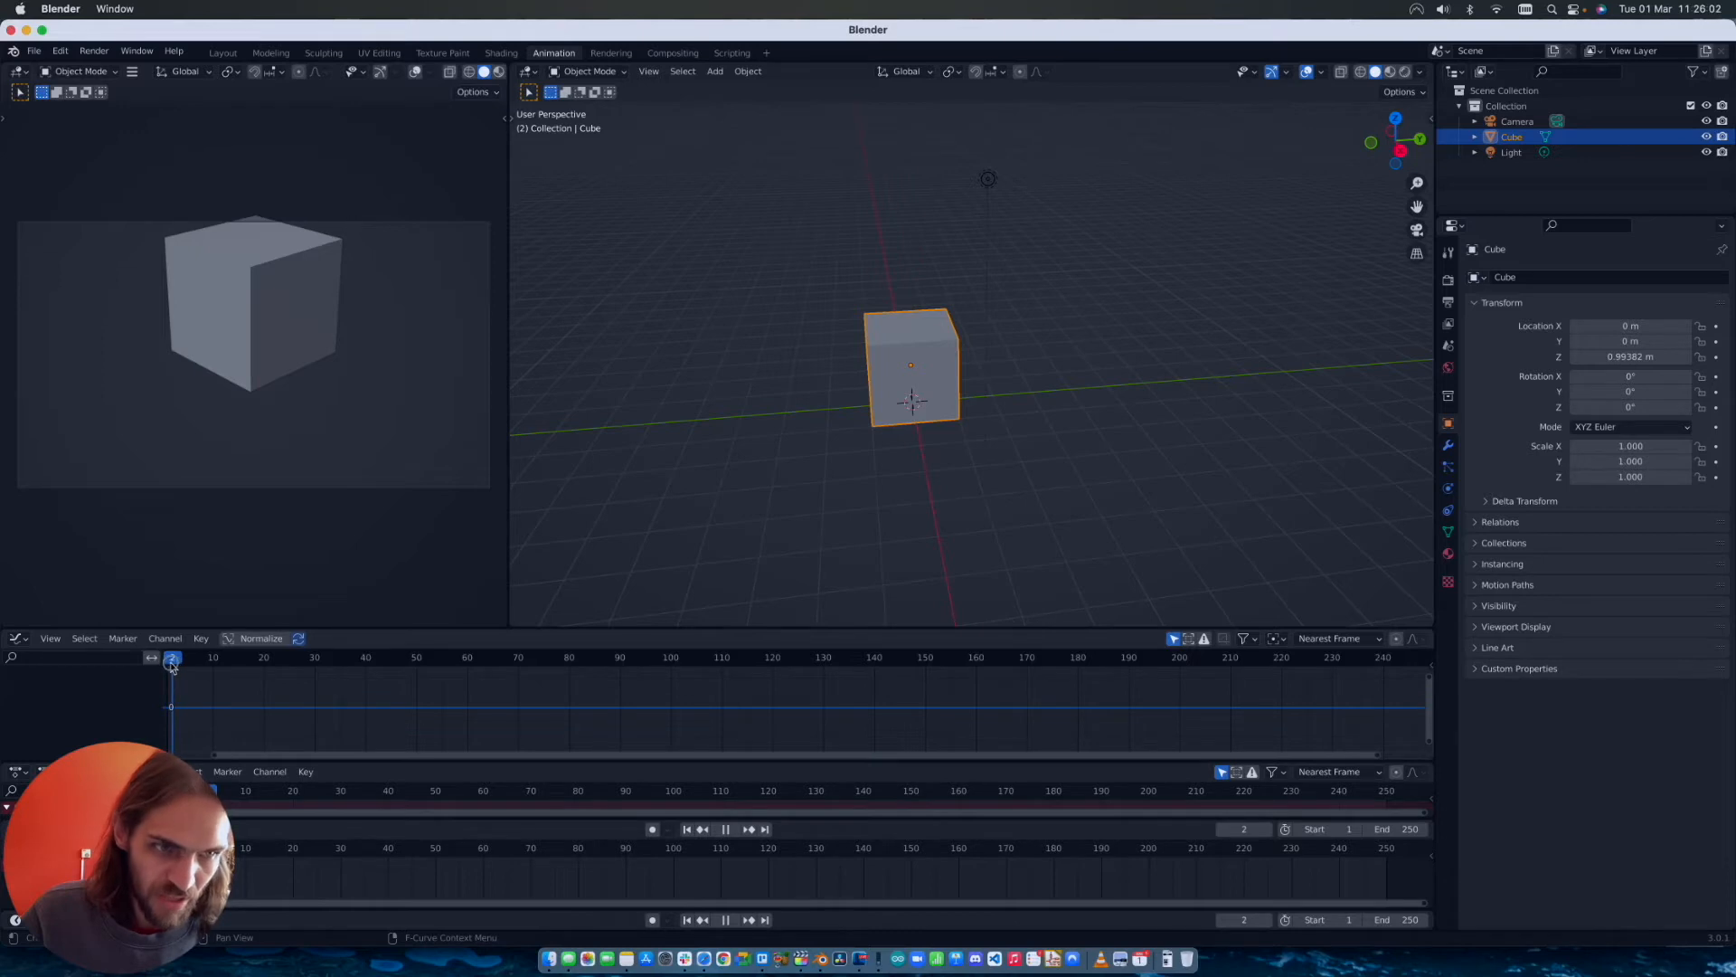
drag(170, 665, 1109, 659)
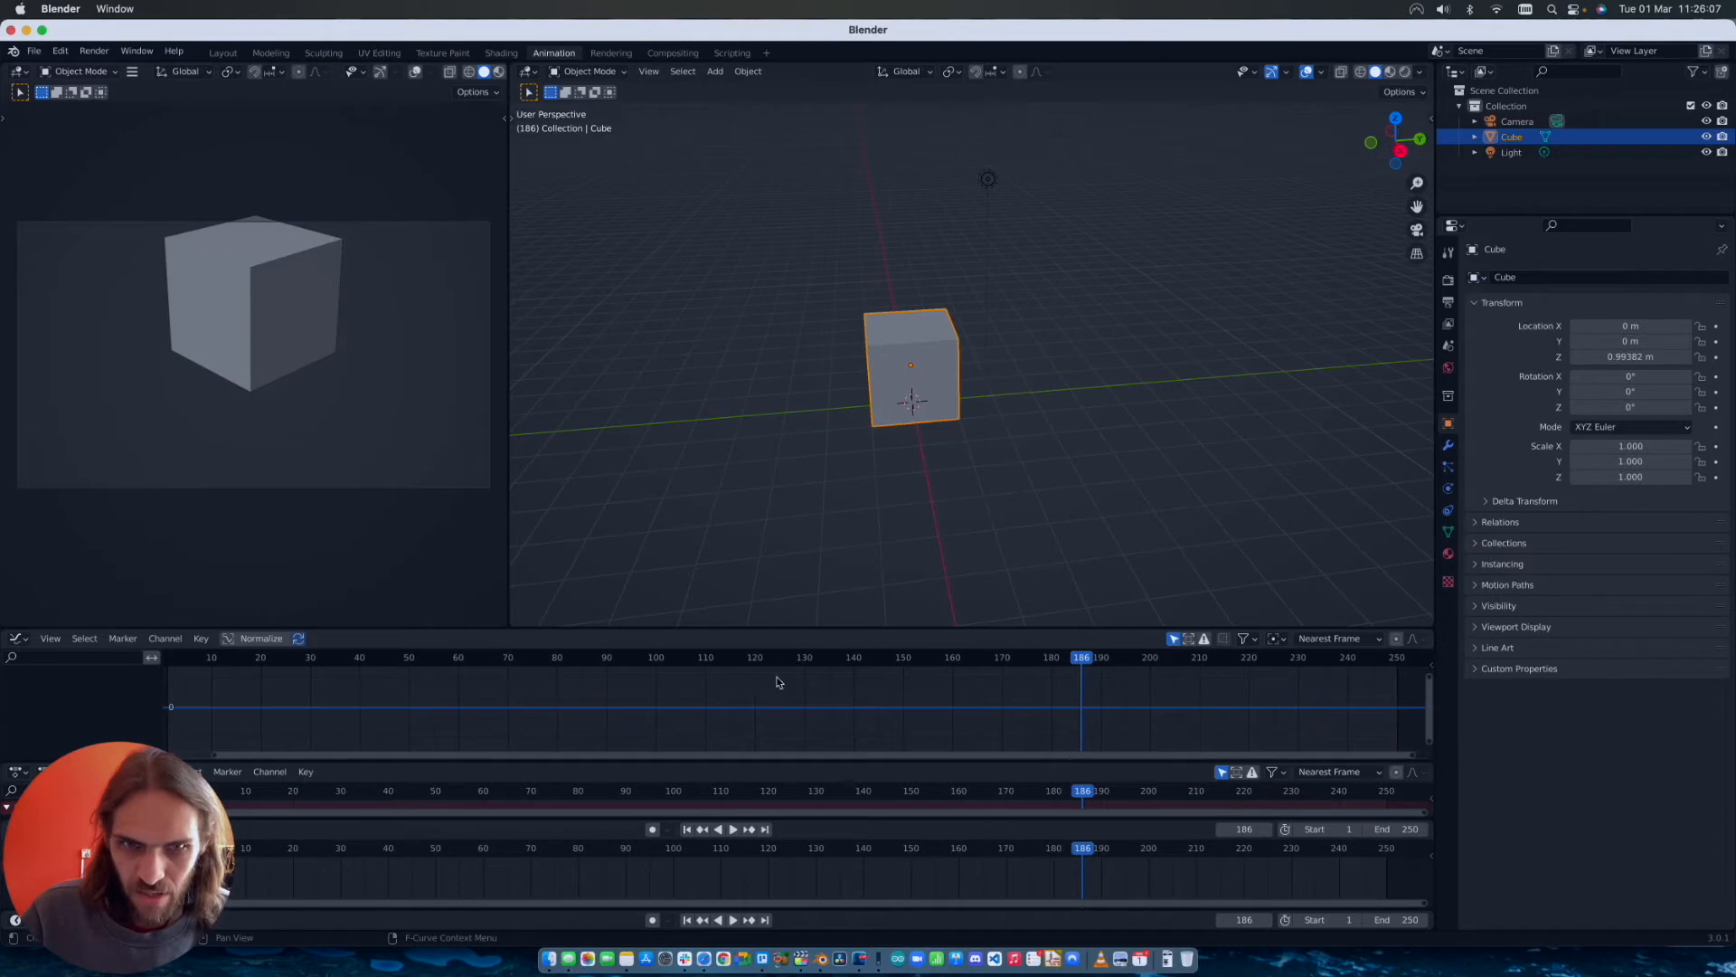
click(175, 661)
drag(258, 663, 166, 661)
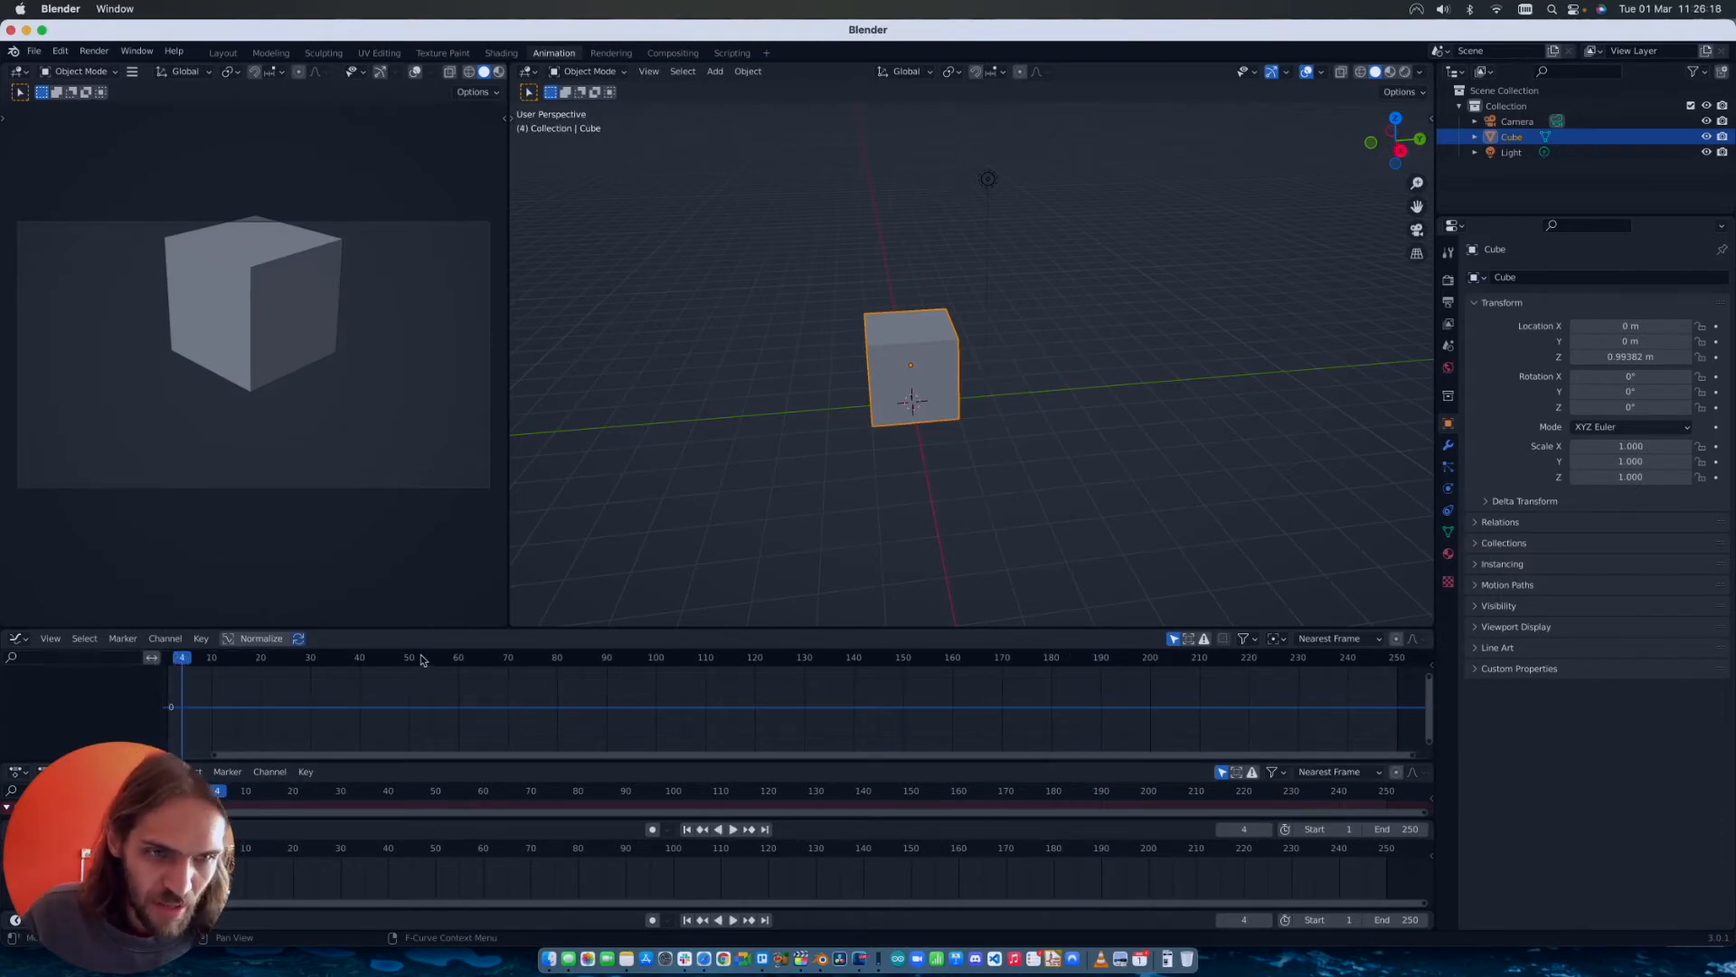
drag(624, 626, 622, 586)
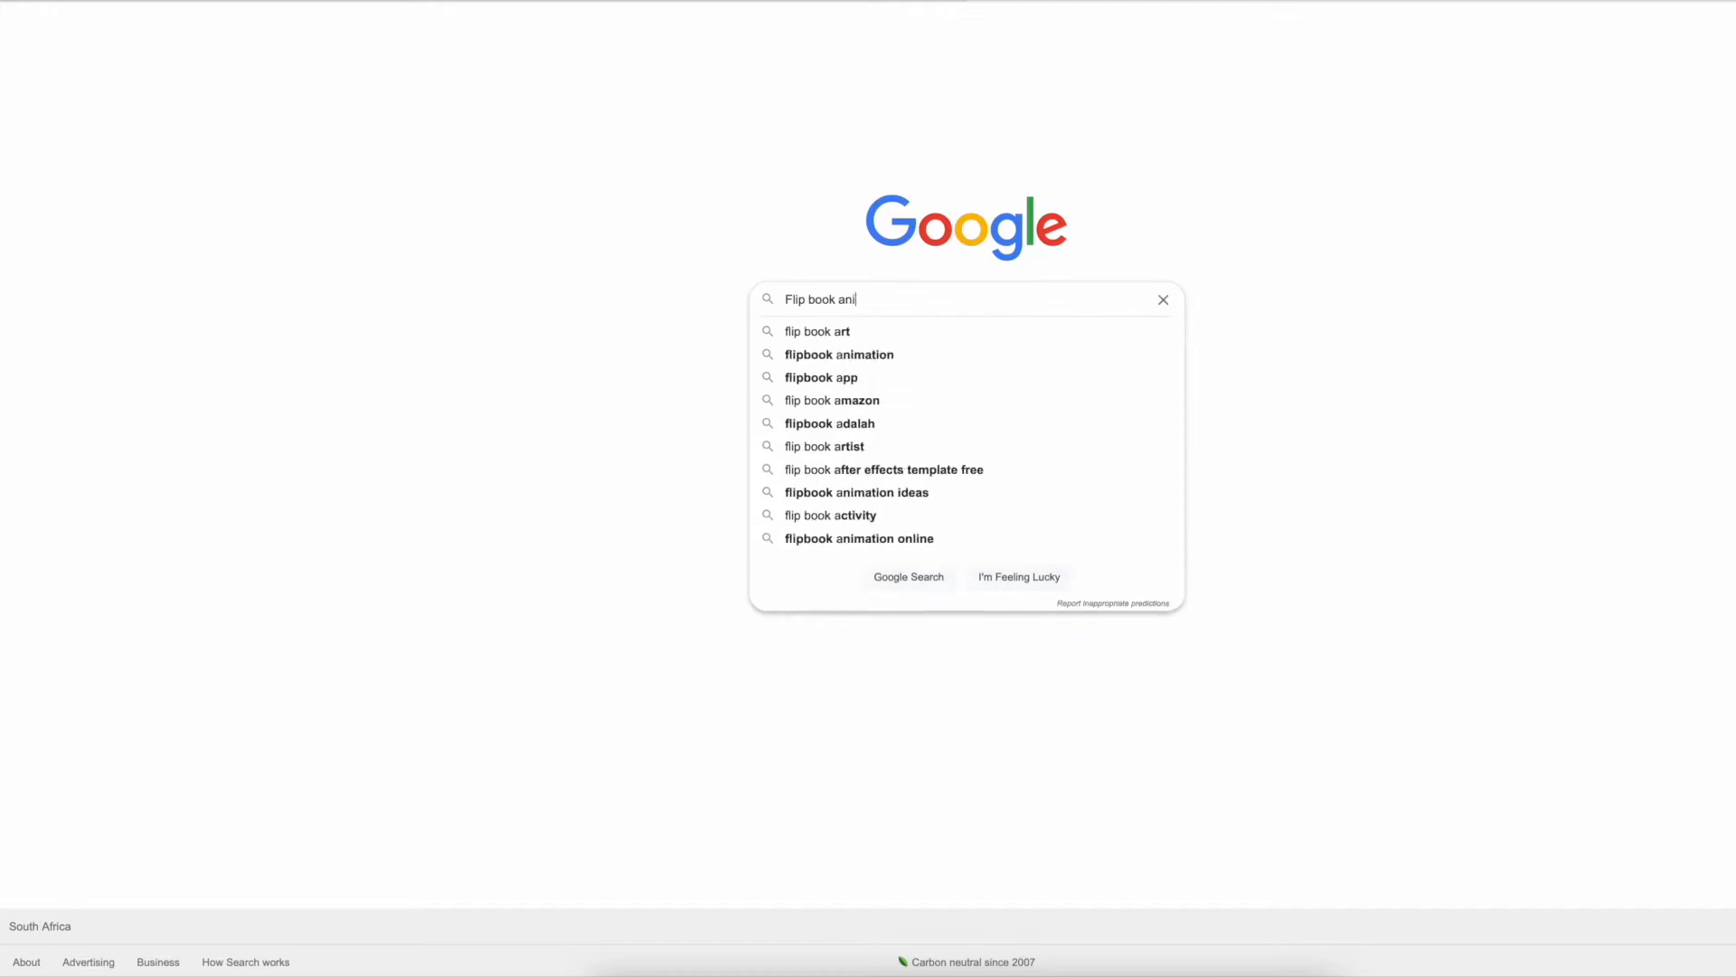
Step: Search Google in the browser for "Flip book animation"
text(mation)
key(Return)
click(367, 287)
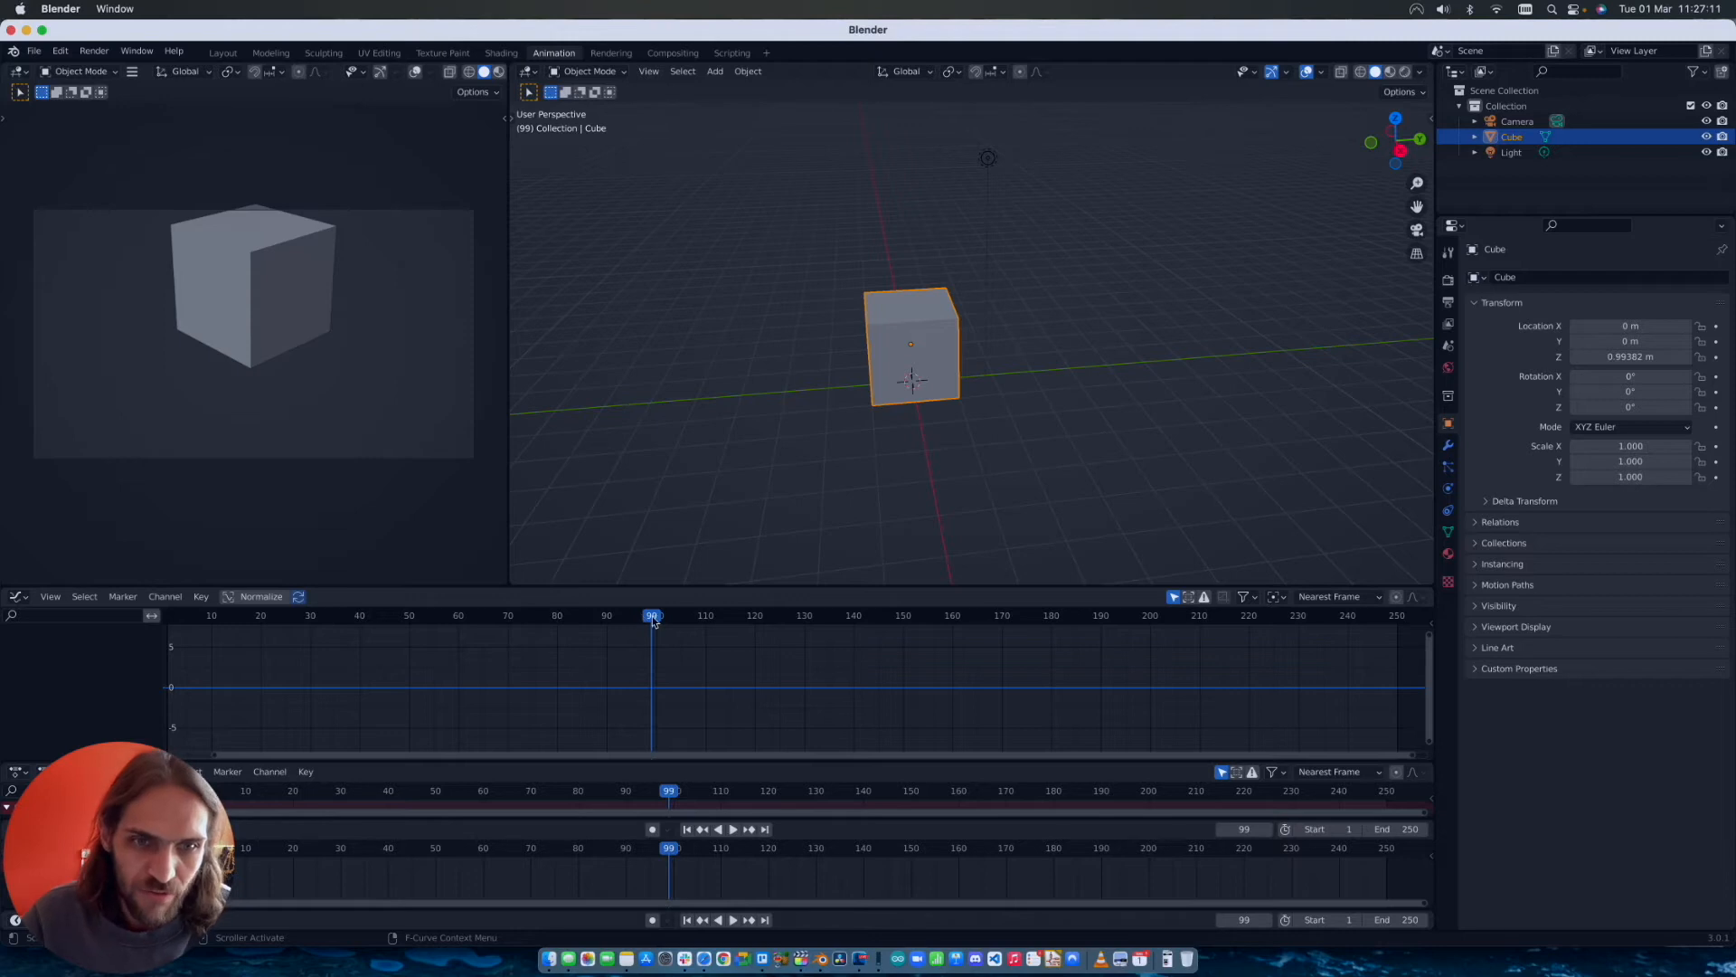
Step: Switch back to Blender, return the playhead to frame 1 and select the cube
drag(654, 621, 167, 630)
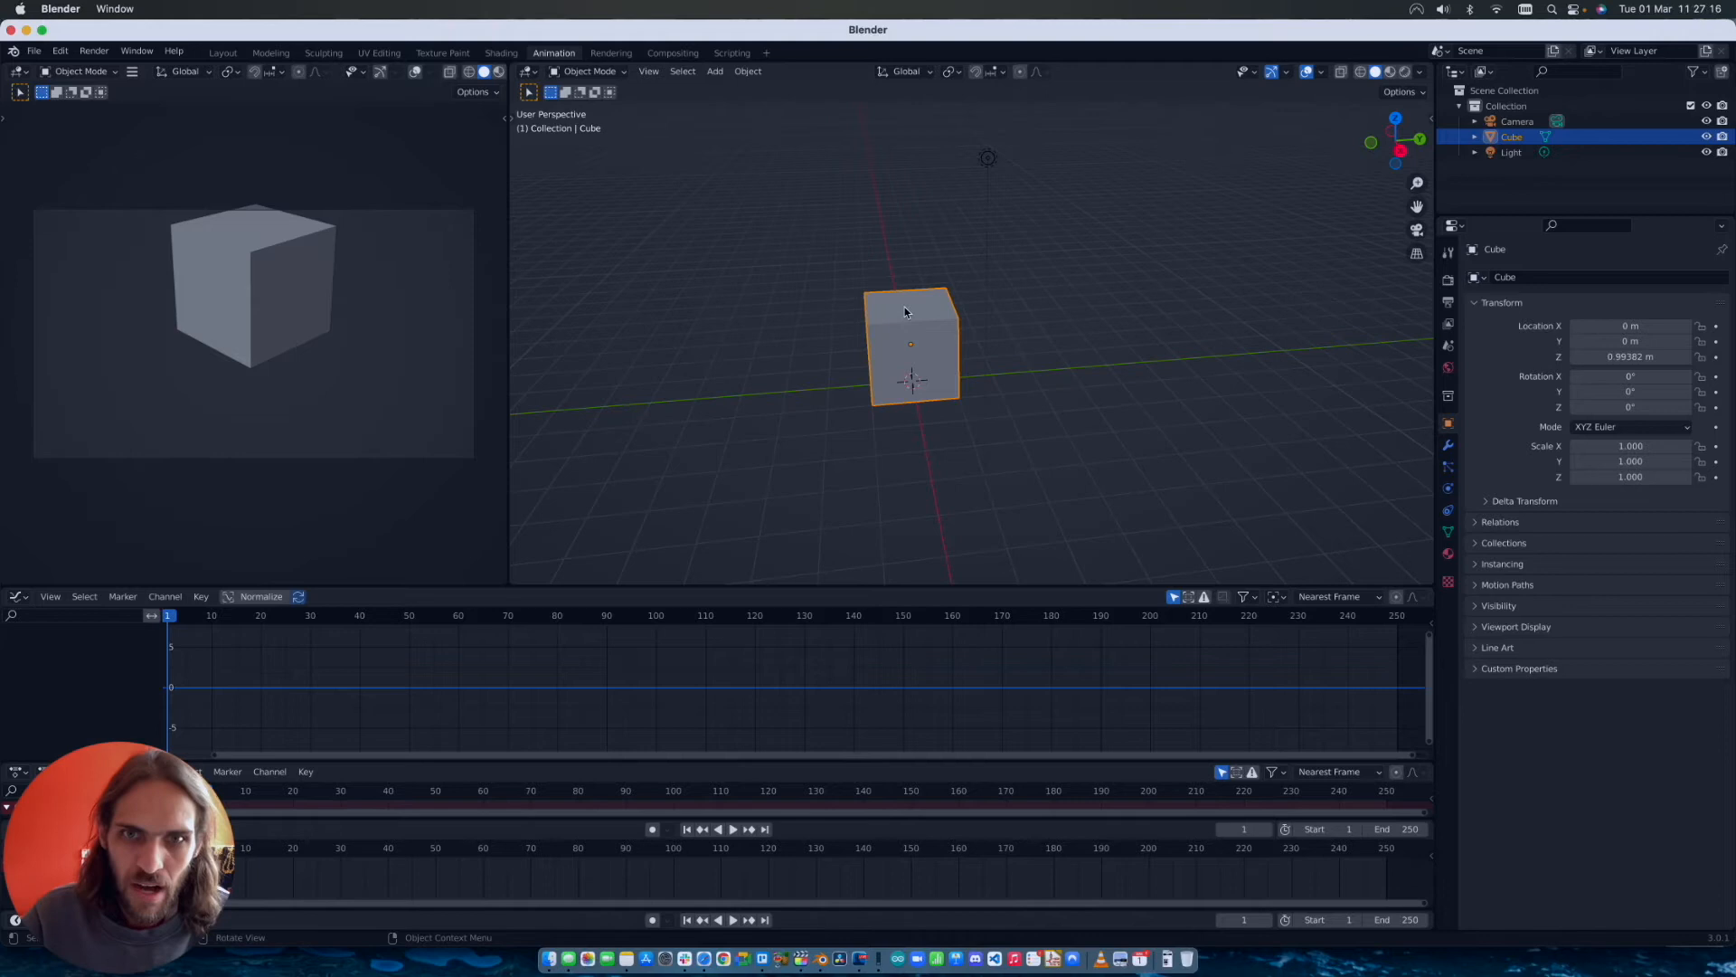
right_click(173, 616)
mouse_move(166, 671)
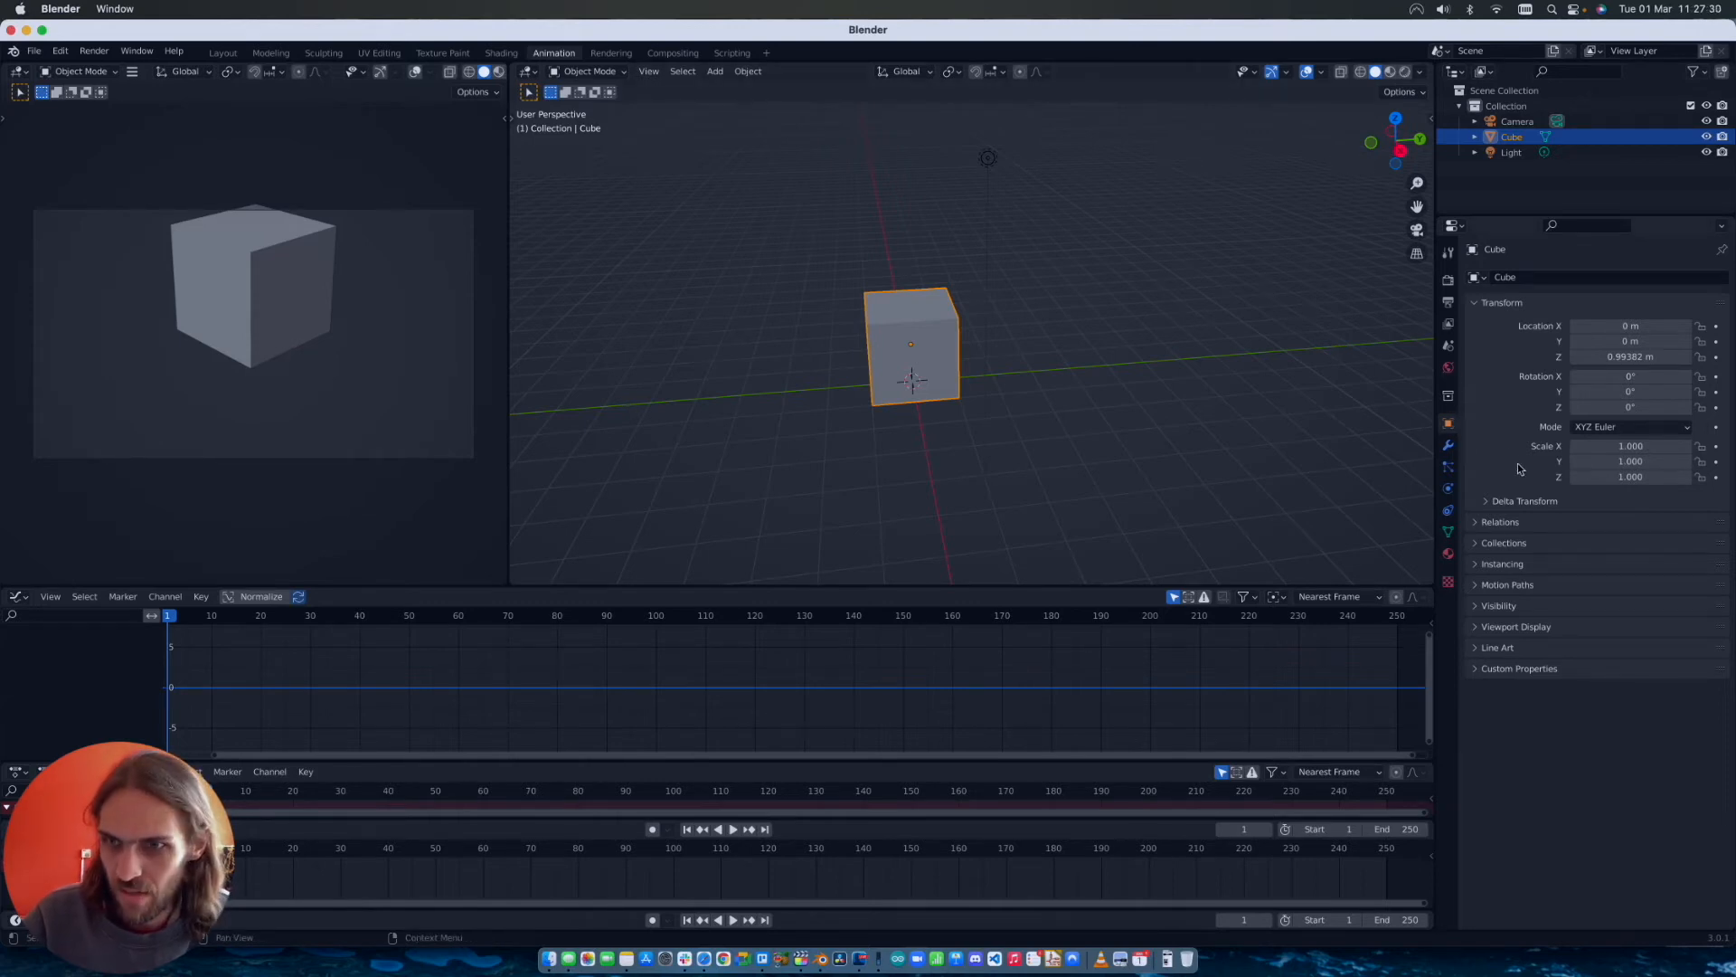
click(1067, 261)
click(929, 318)
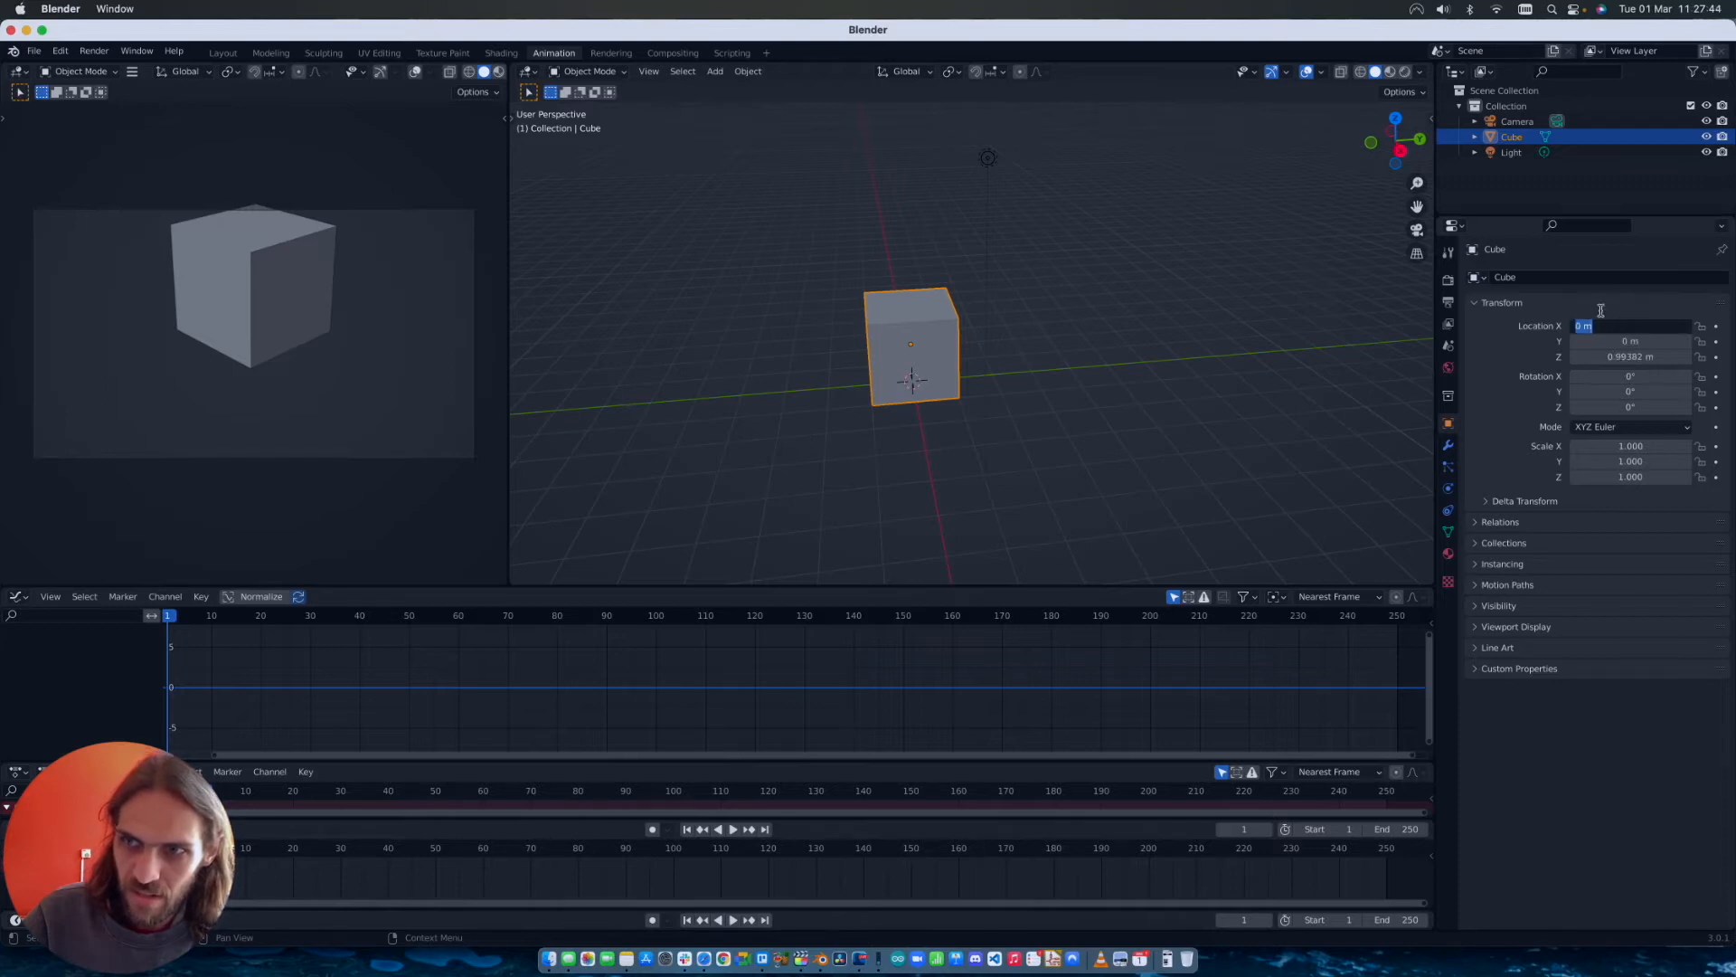
Step: Insert keyframes for the cube's X, Y and Z location at frame 1
right_click(1613, 328)
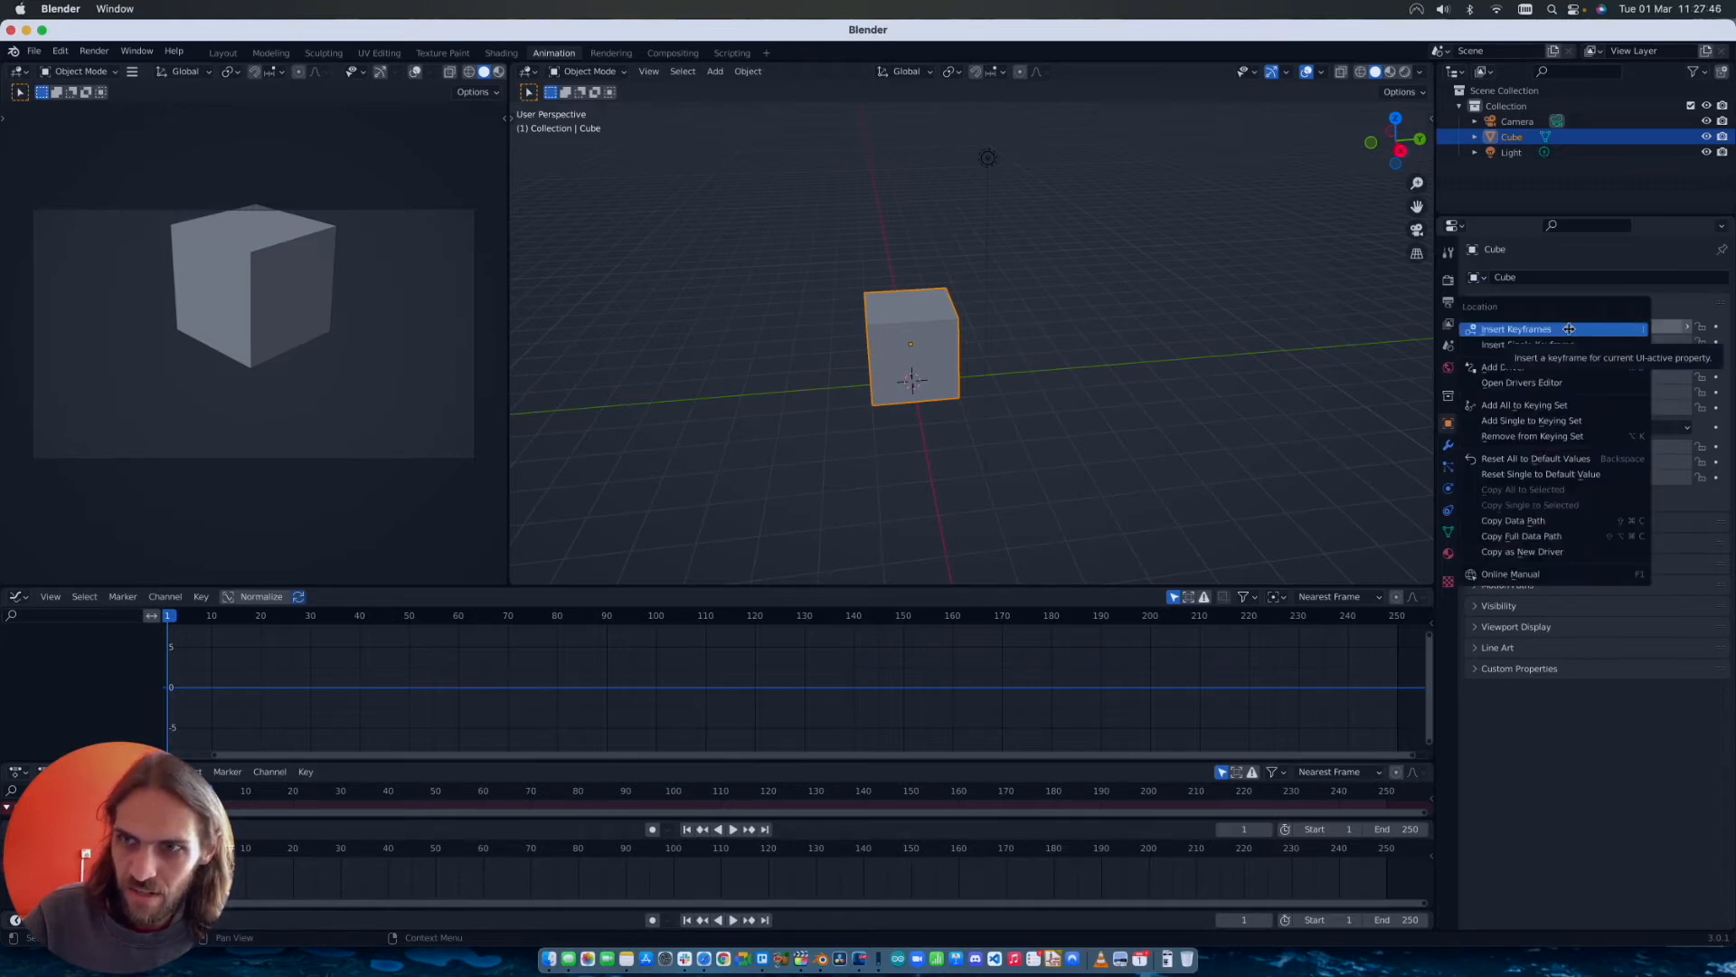
key(Escape)
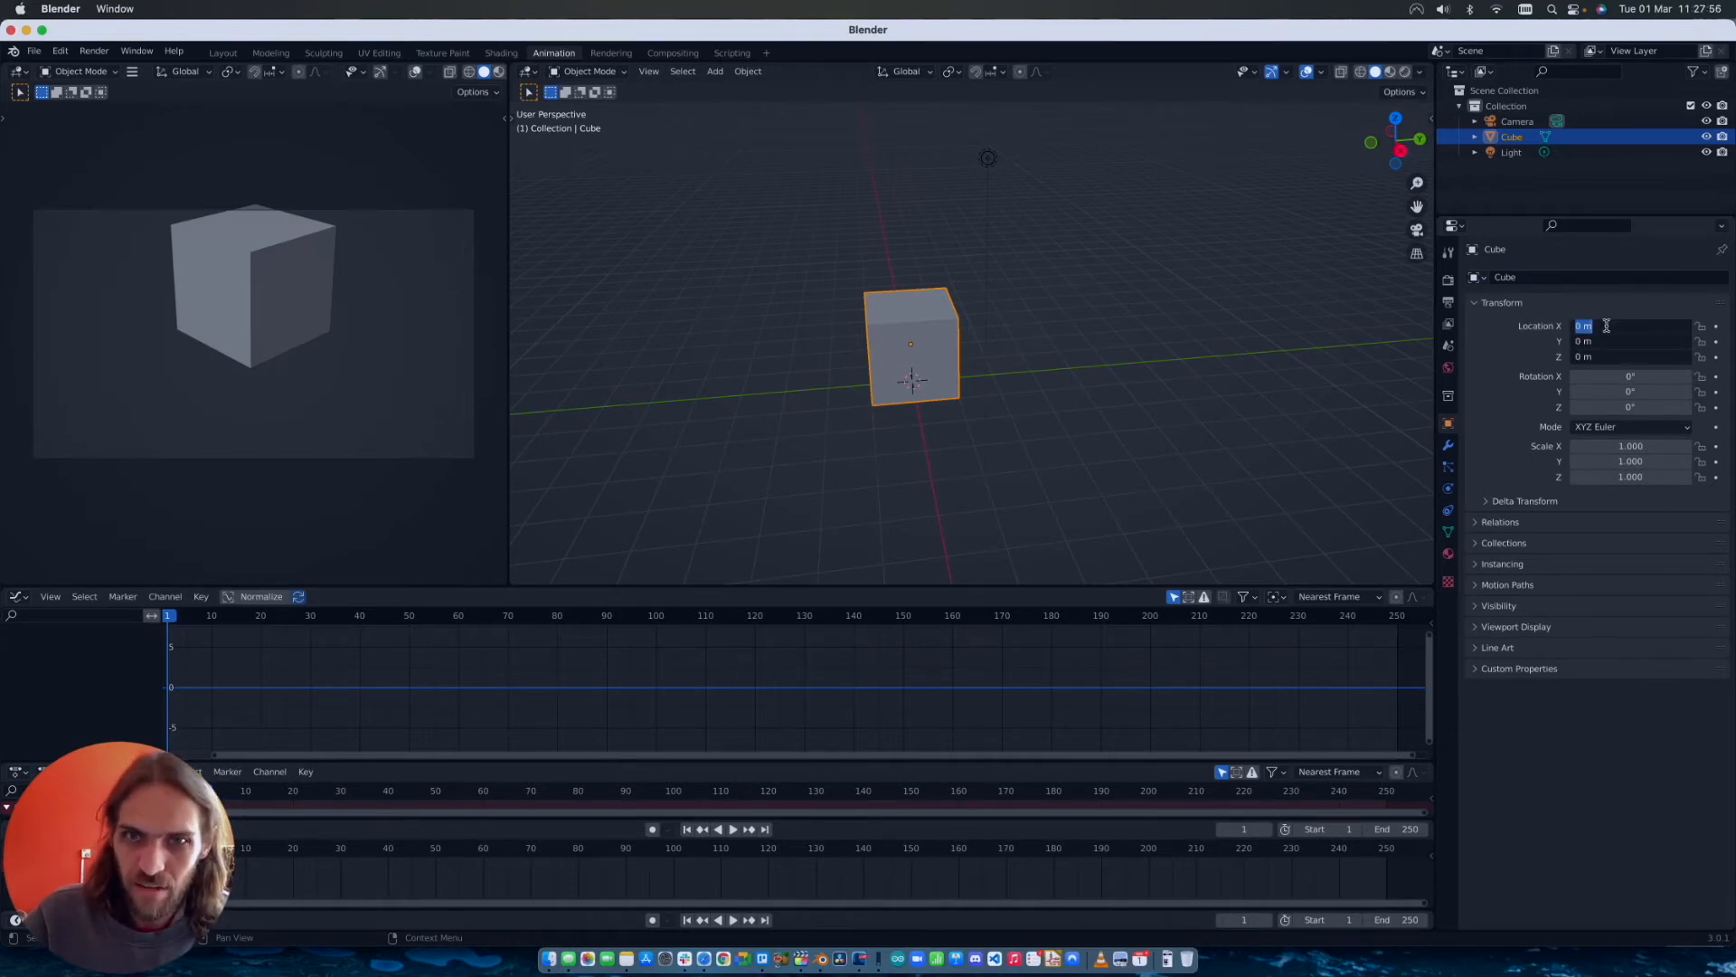
key(Escape)
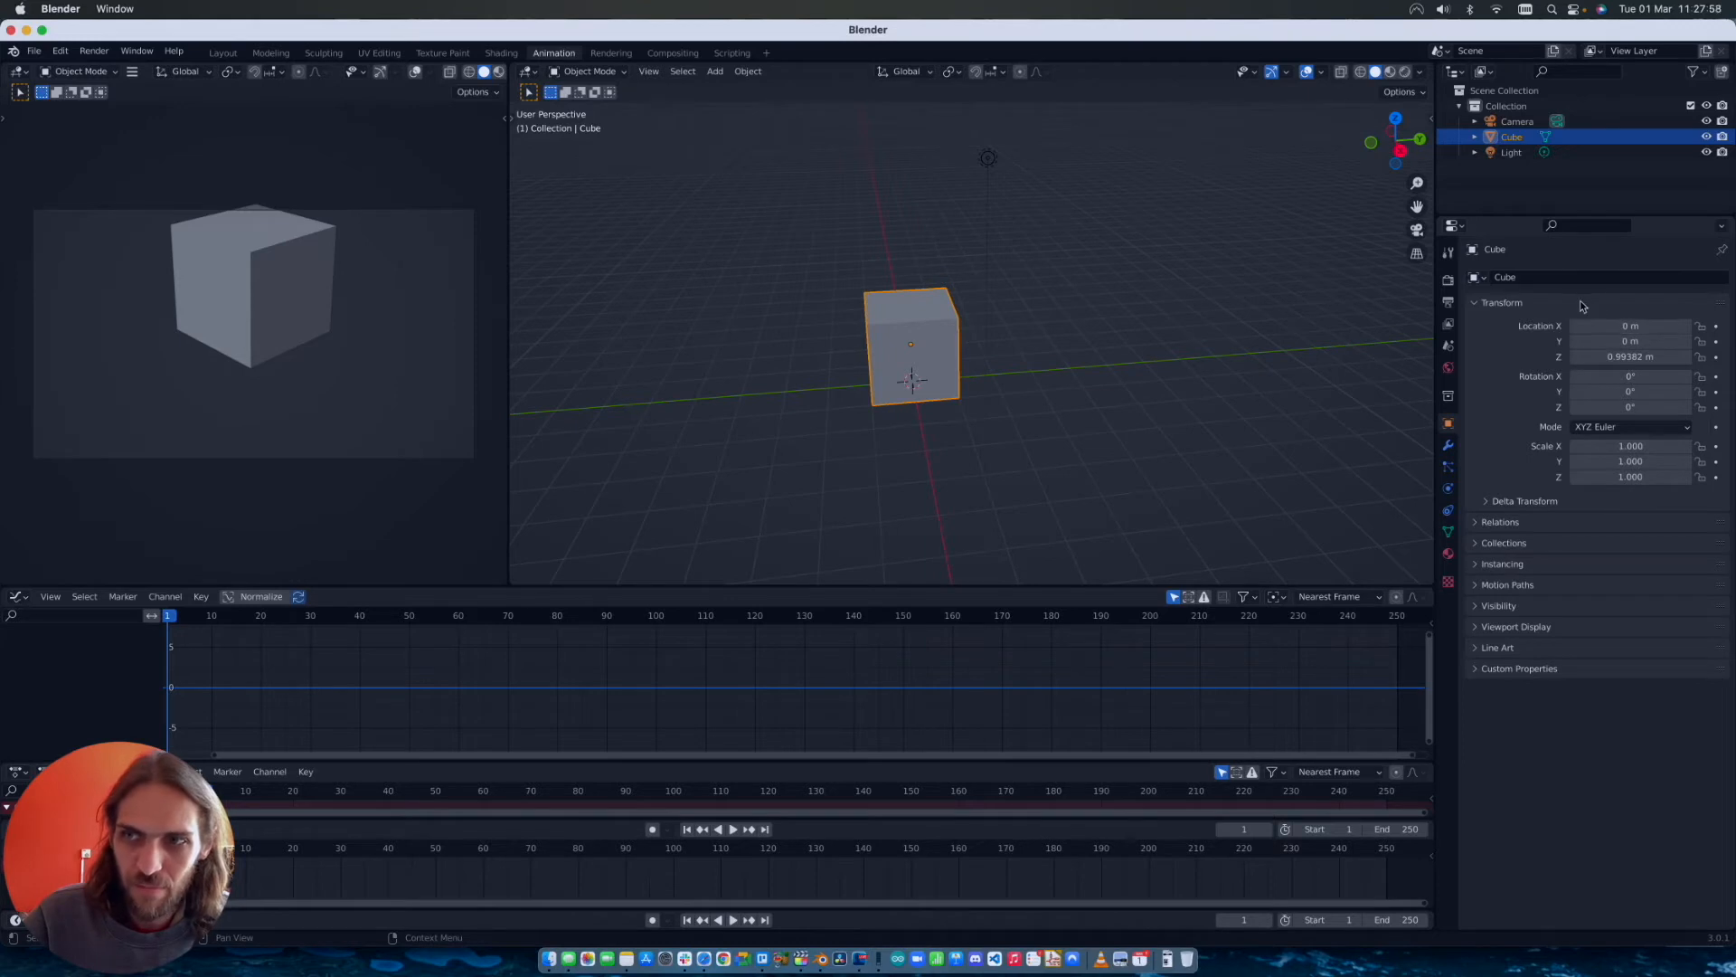
right_click(1612, 327)
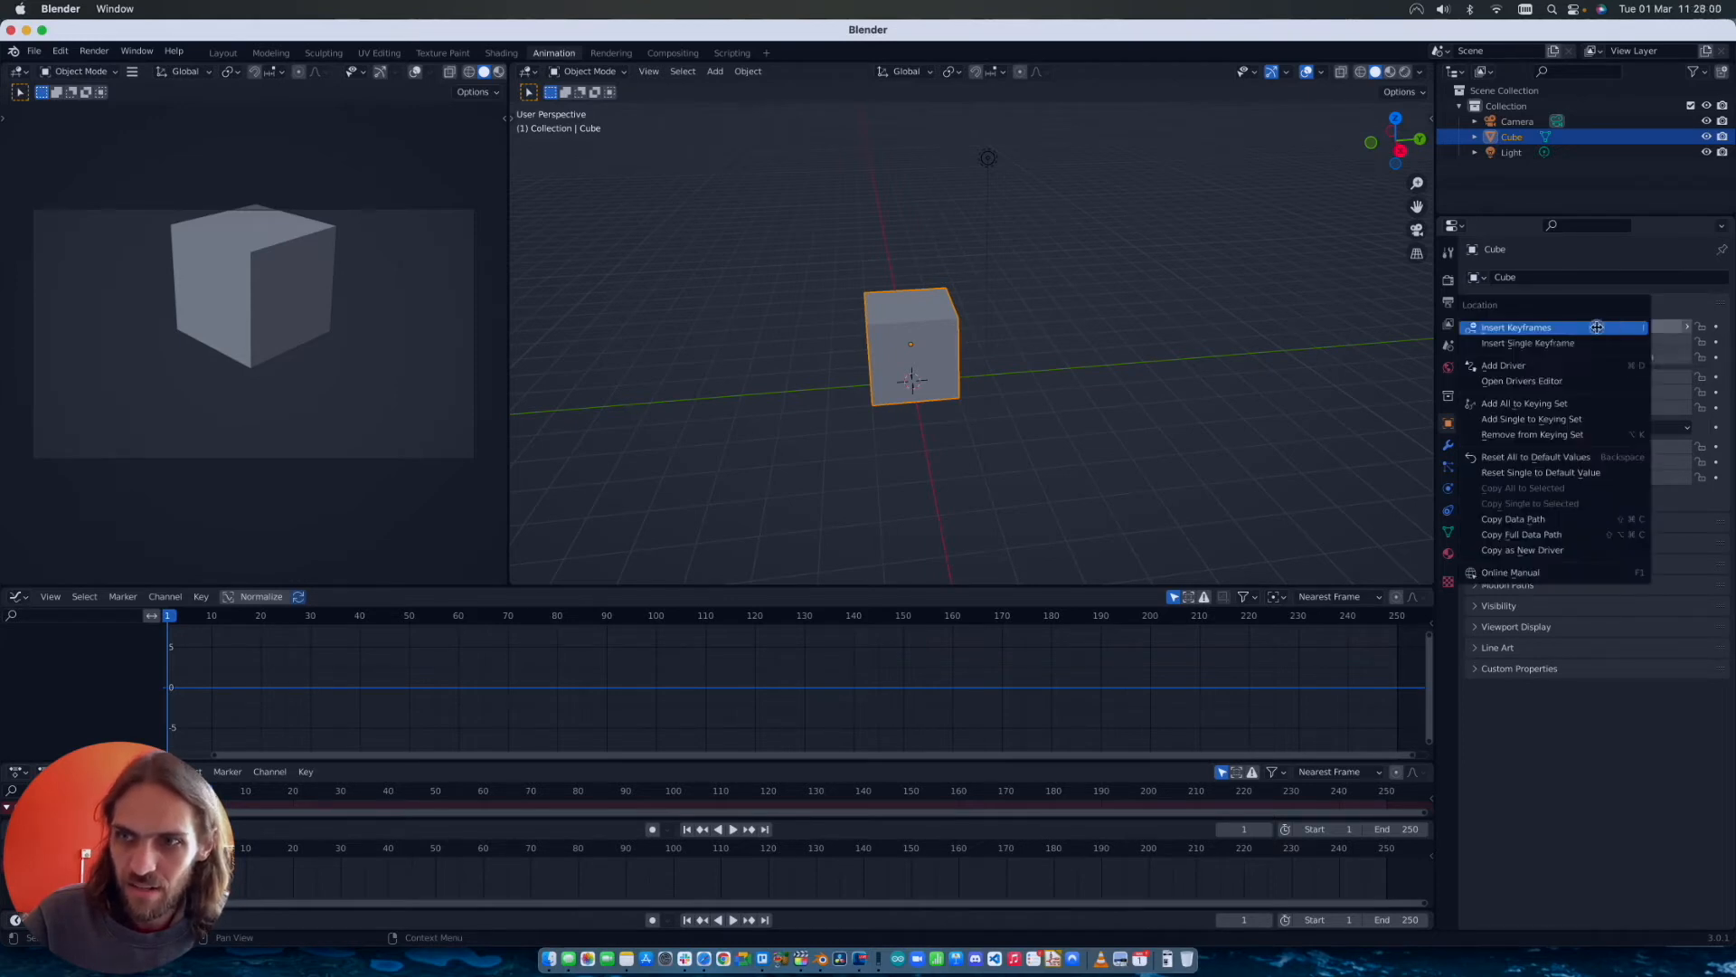
click(1608, 326)
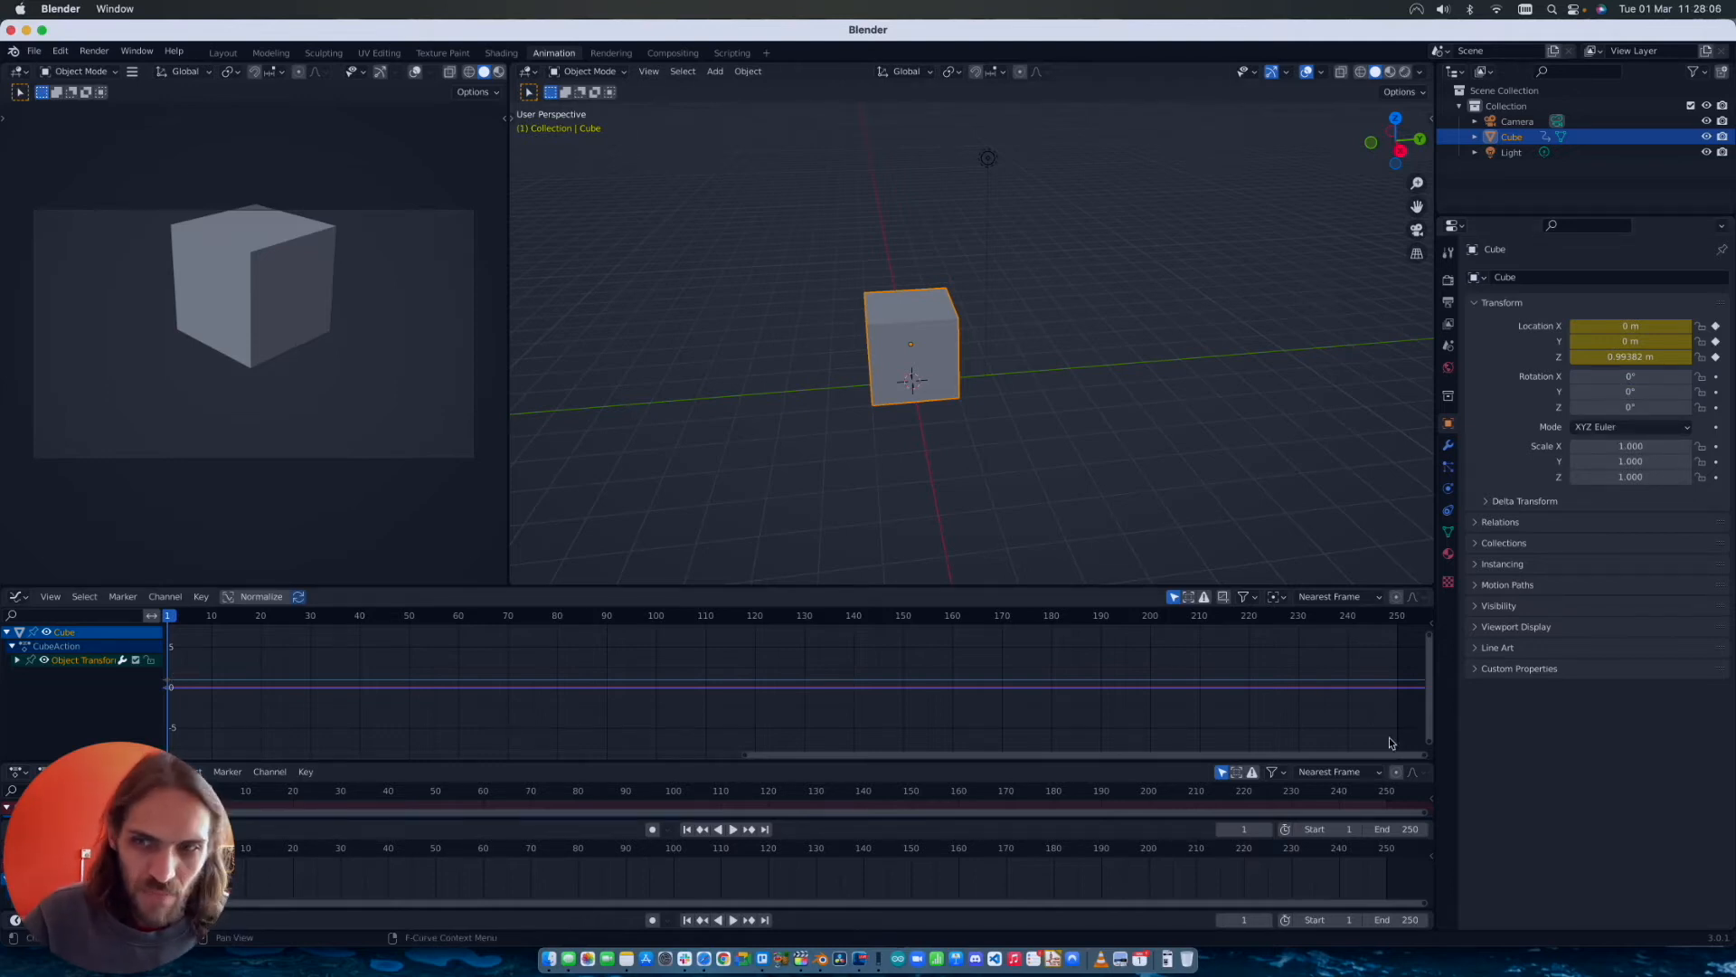
Step: Resize the Graph Editor, Dope Sheet and Timeline areas so the Dope Sheet is tallest, and briefly test playback
scroll(1389, 753, left, 5)
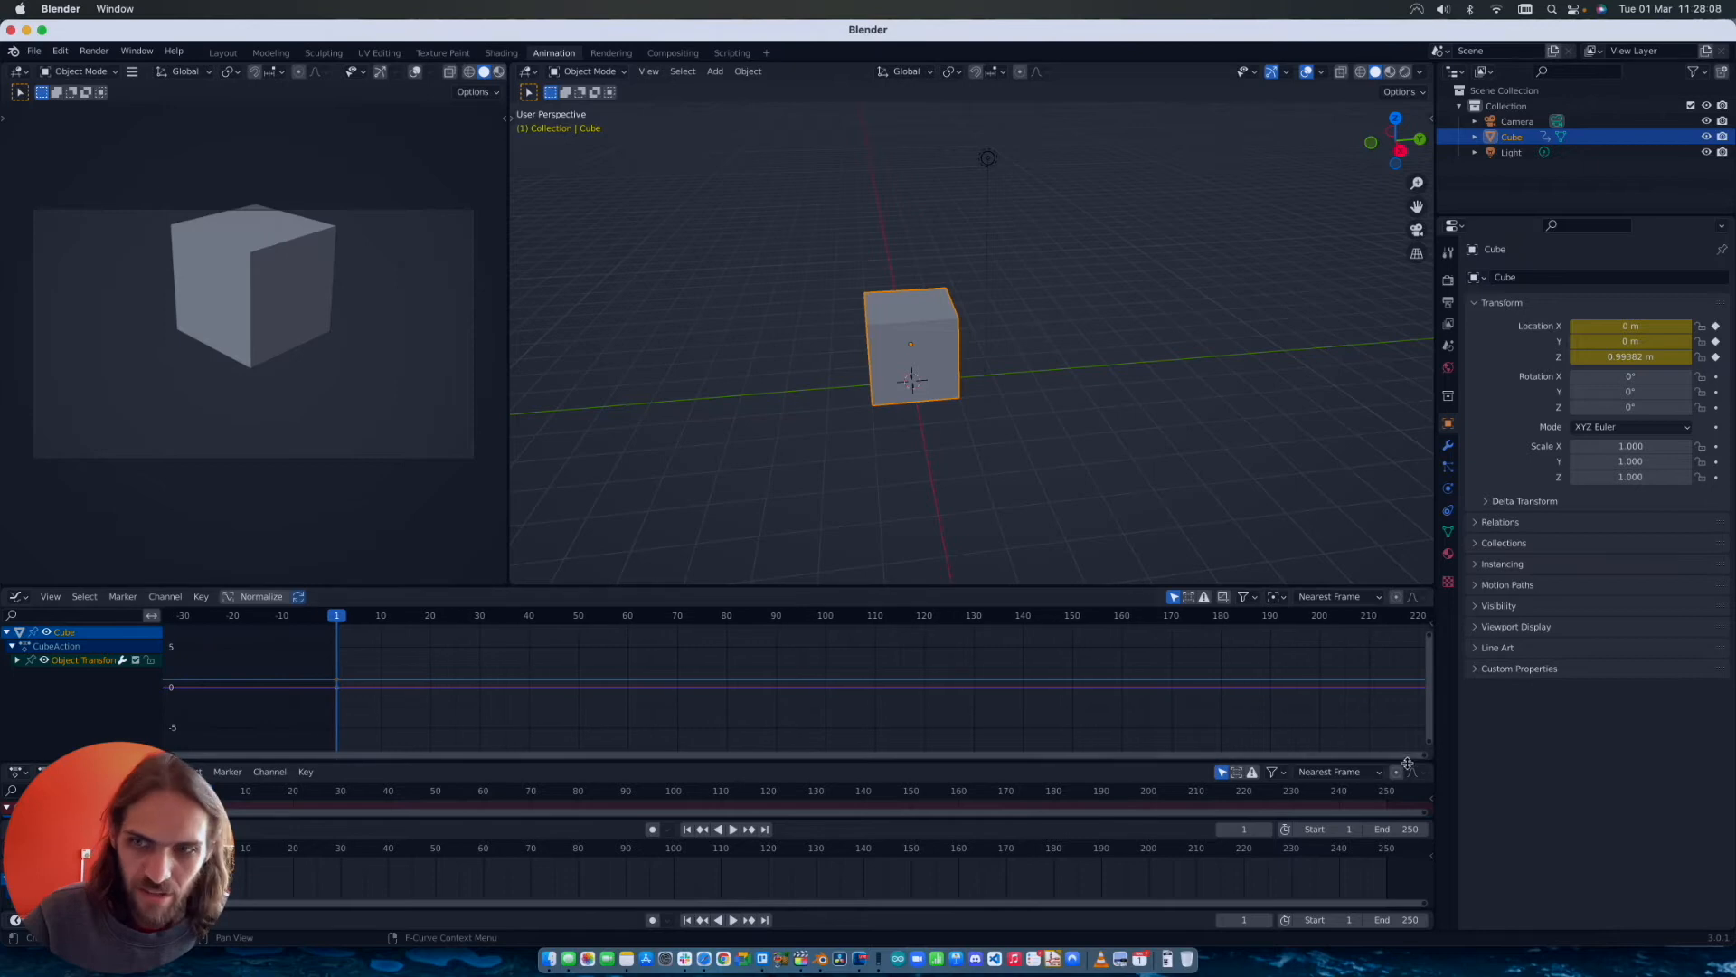
drag(1407, 755, 610, 751)
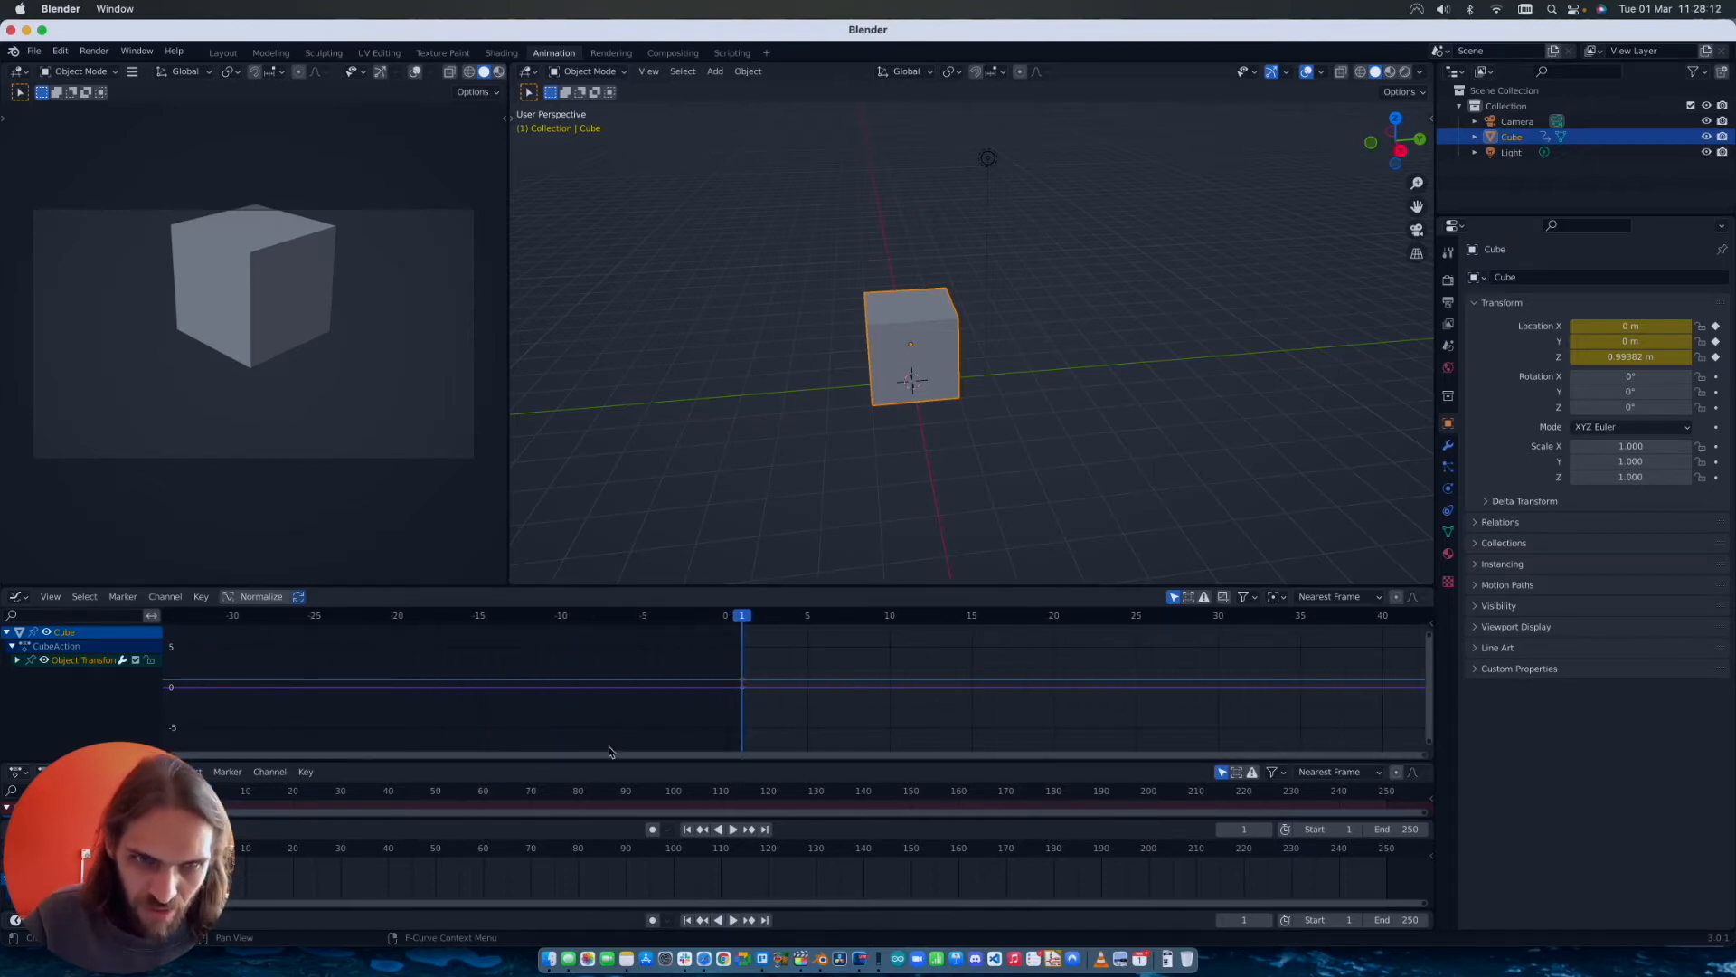
drag(609, 754, 601, 649)
mouse_move(201, 701)
mouse_down()
mouse_move(256, 696)
mouse_move(198, 697)
mouse_up()
key(space)
key(space)
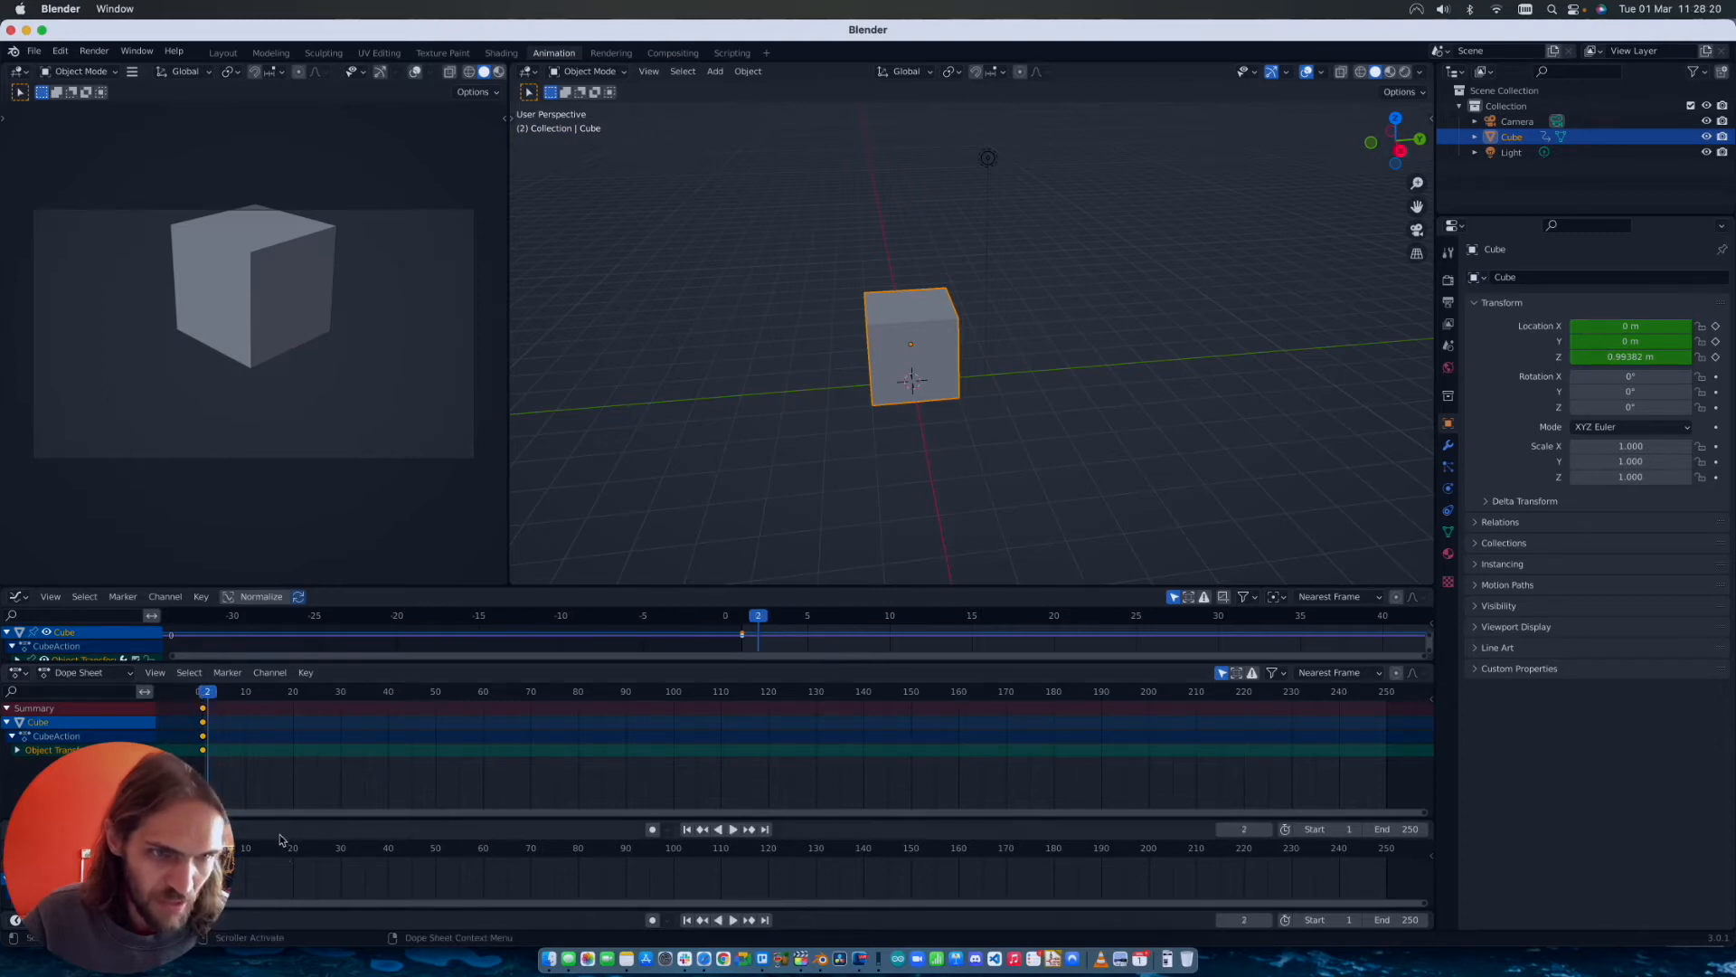
drag(280, 818, 333, 792)
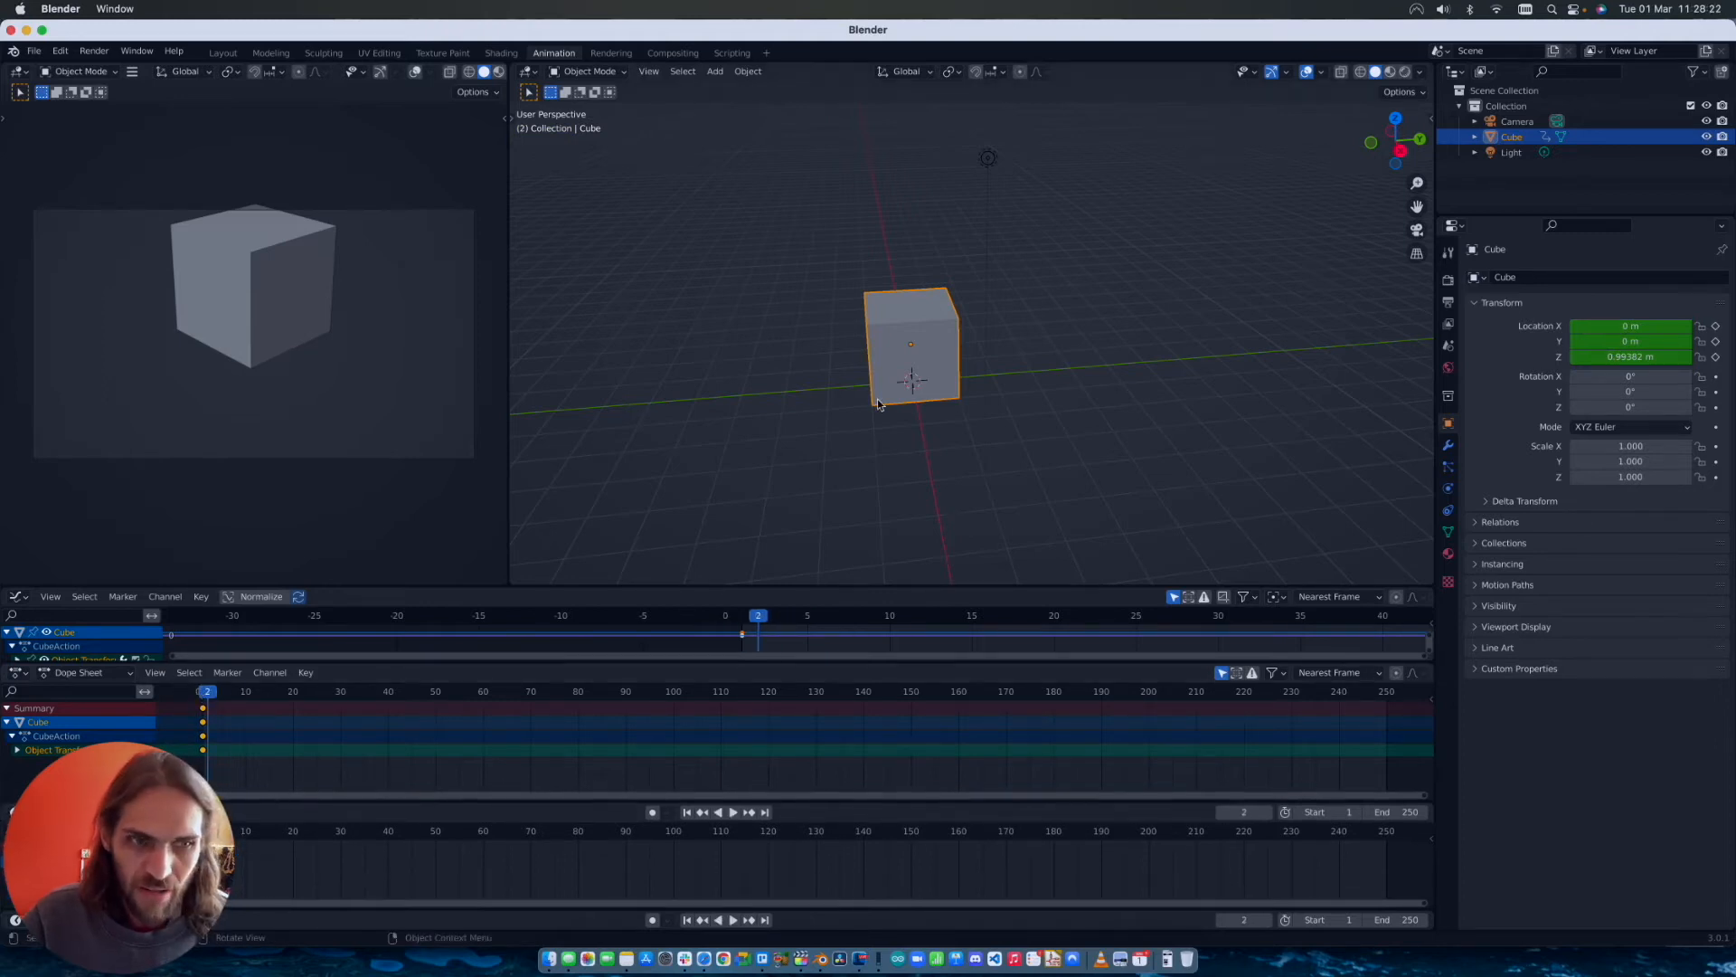
Step: Move the playhead to frame 1 and delete the cube's location keyframes there
drag(201, 695, 200, 693)
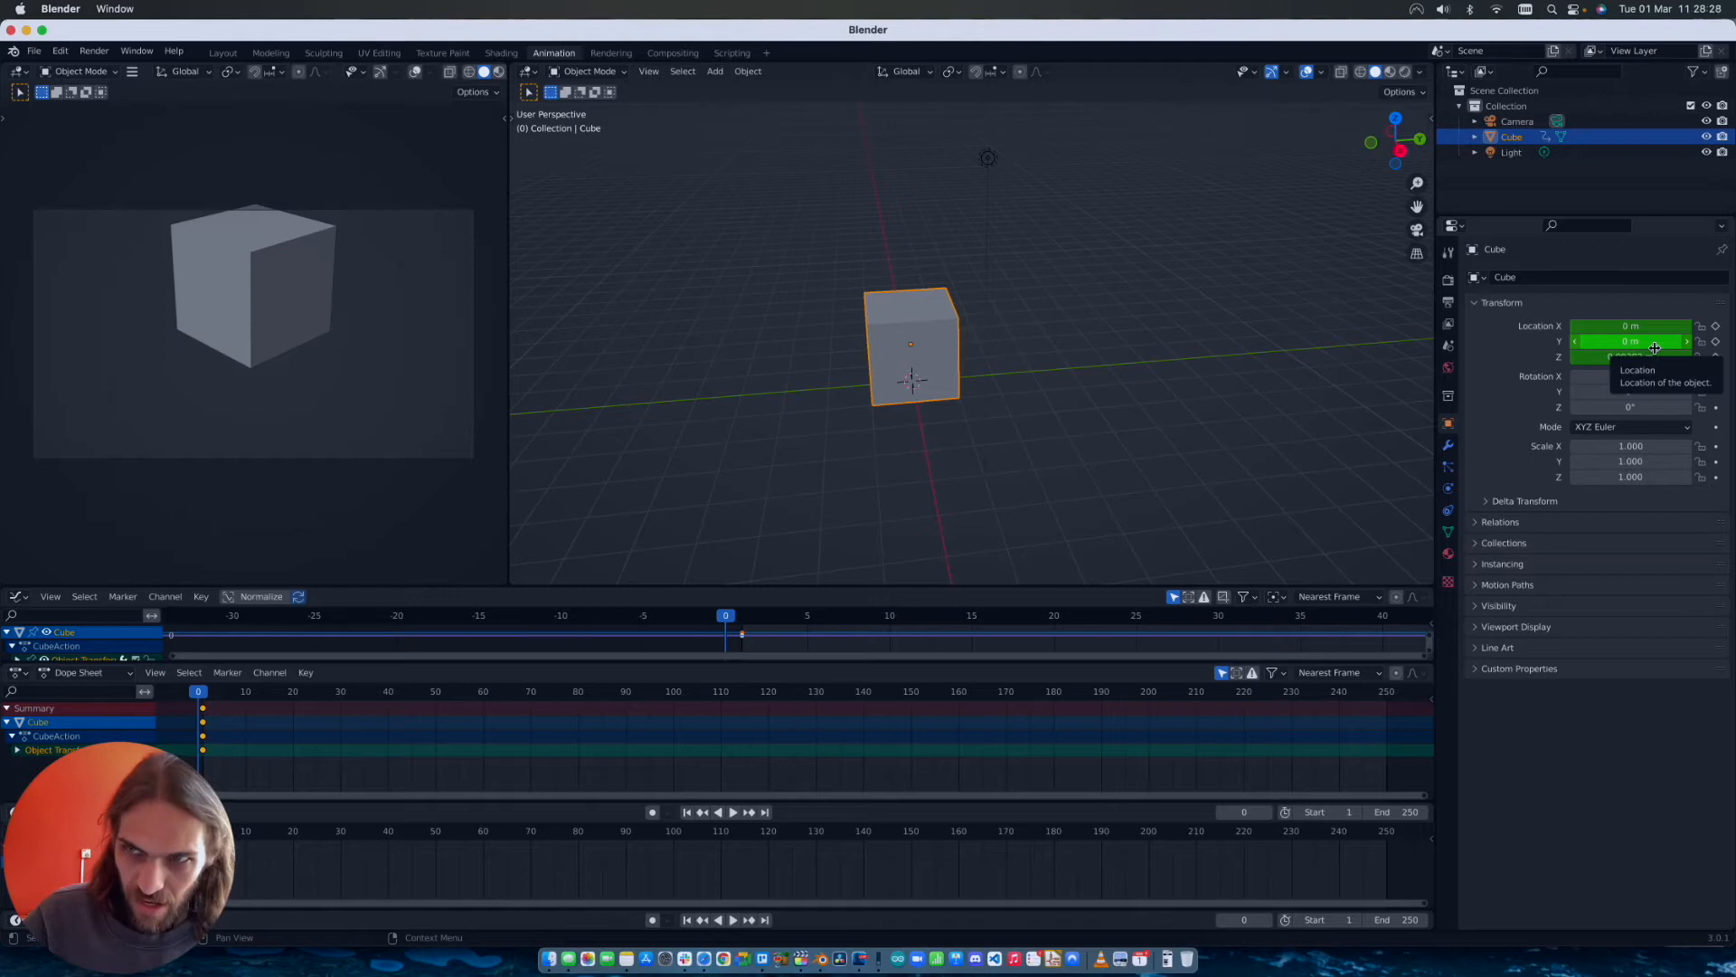
key(Right)
key(alt+i)
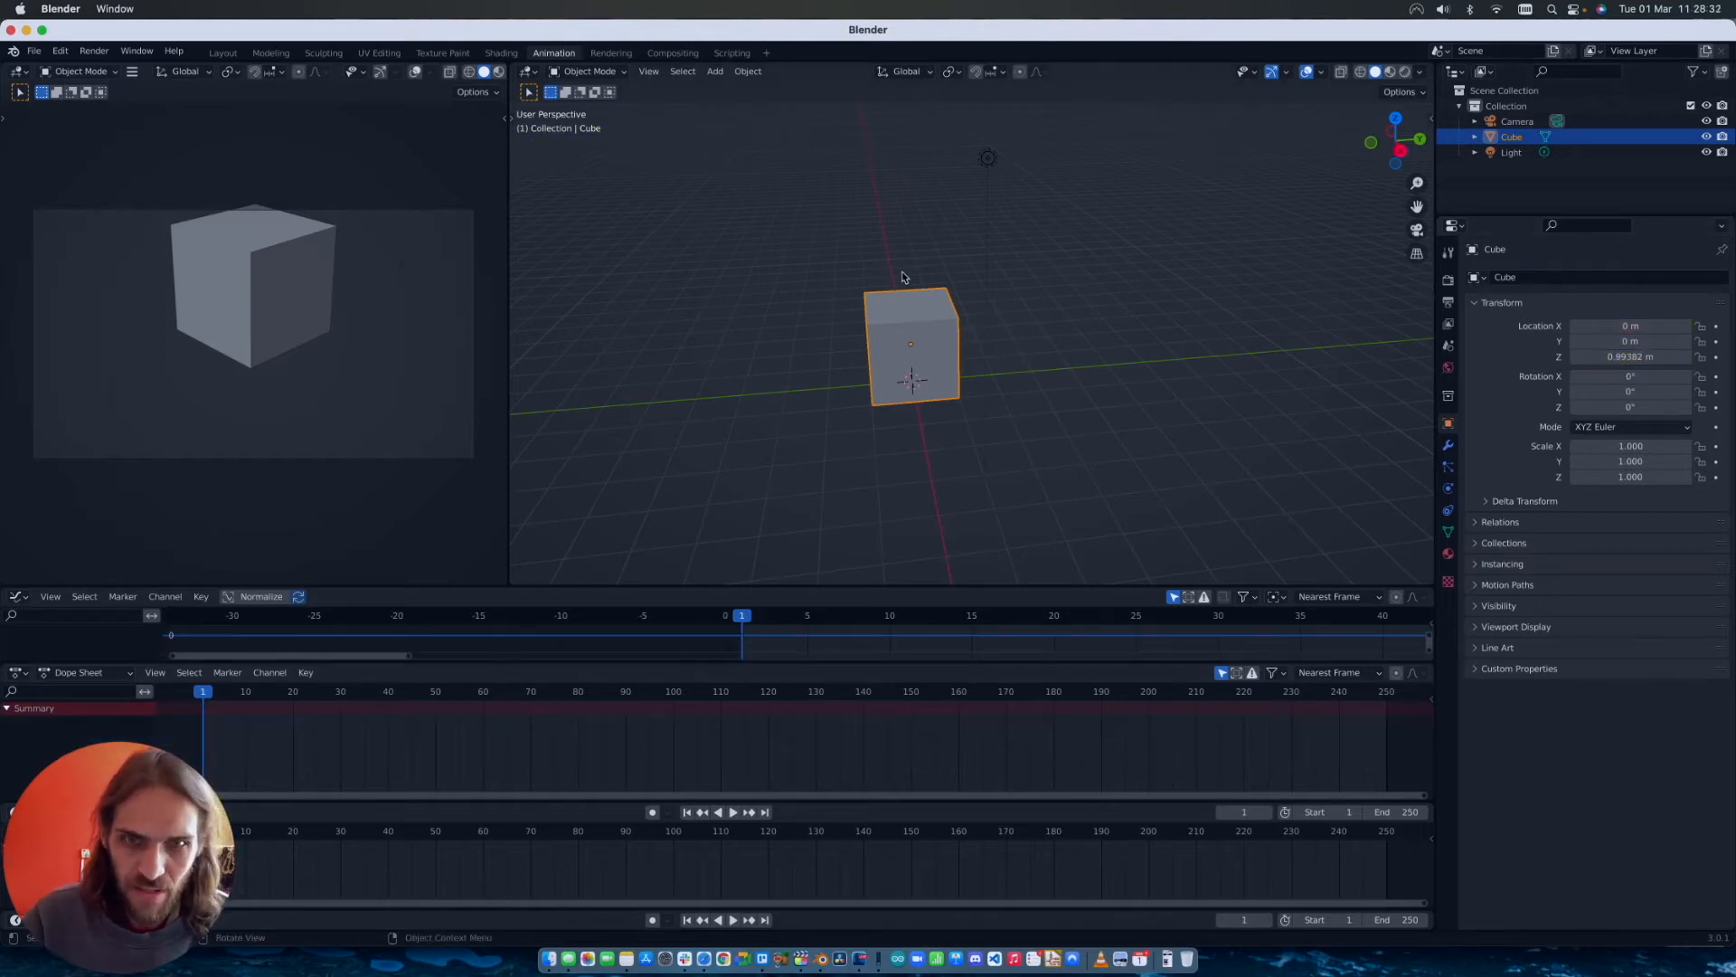
Step: Try to insert a Location, Rotation & Scale keyframe for the cube at frame 1
key(i)
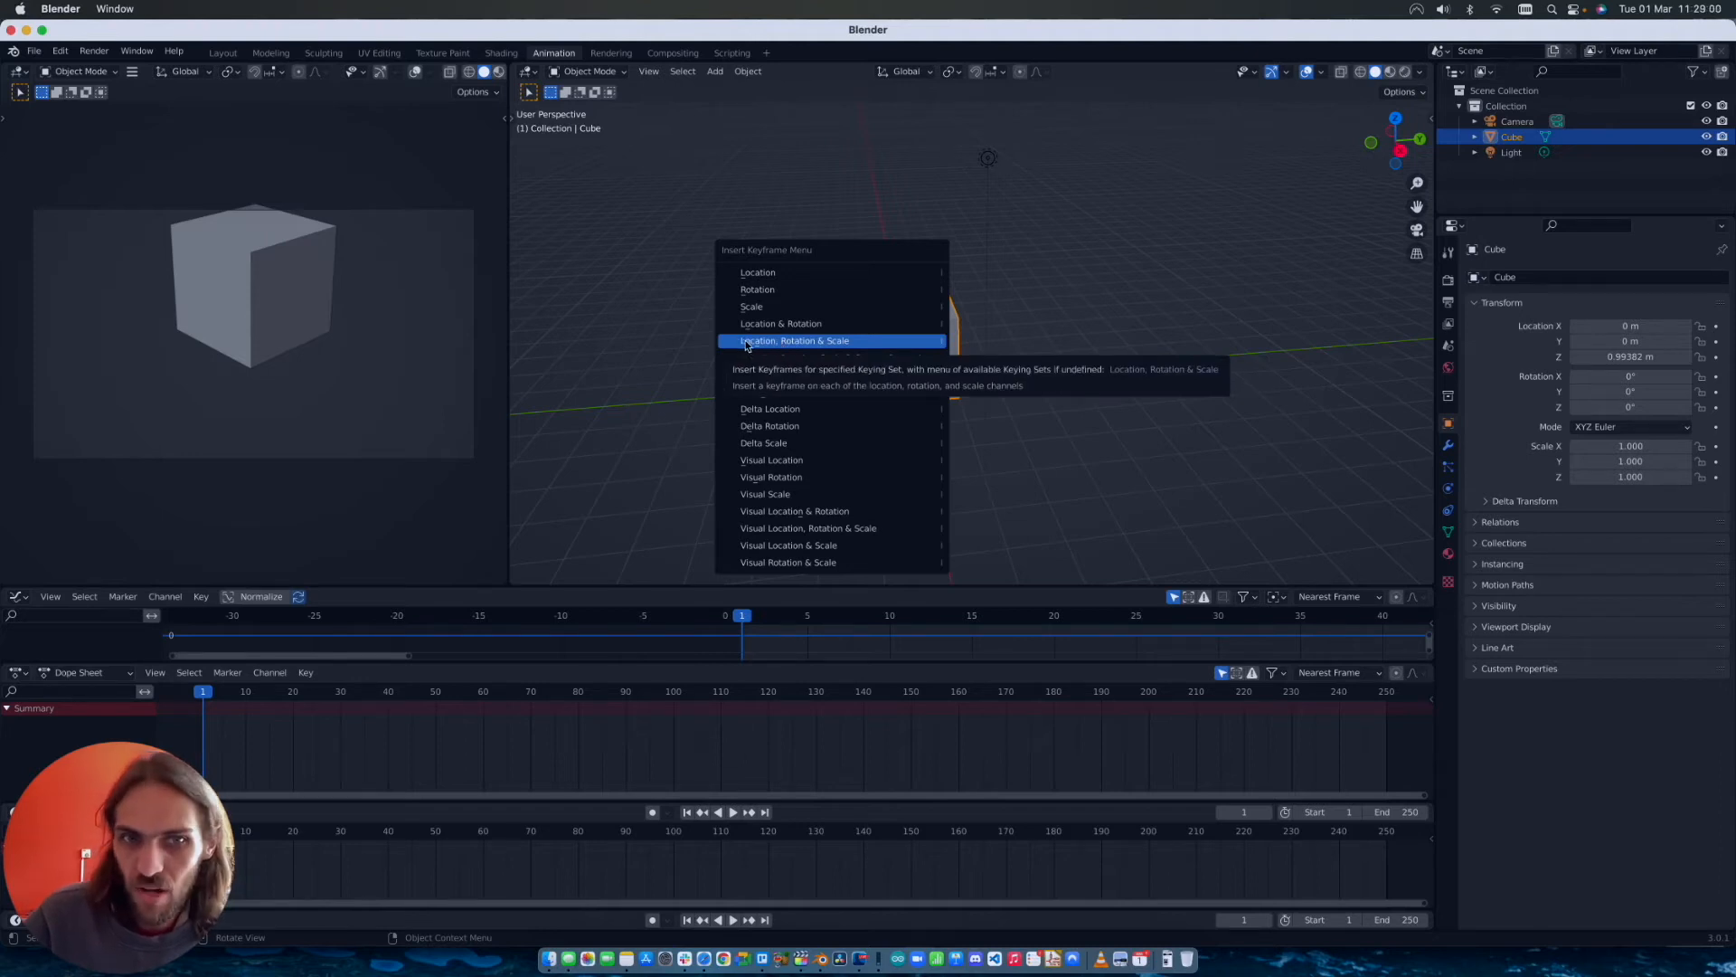
click(844, 342)
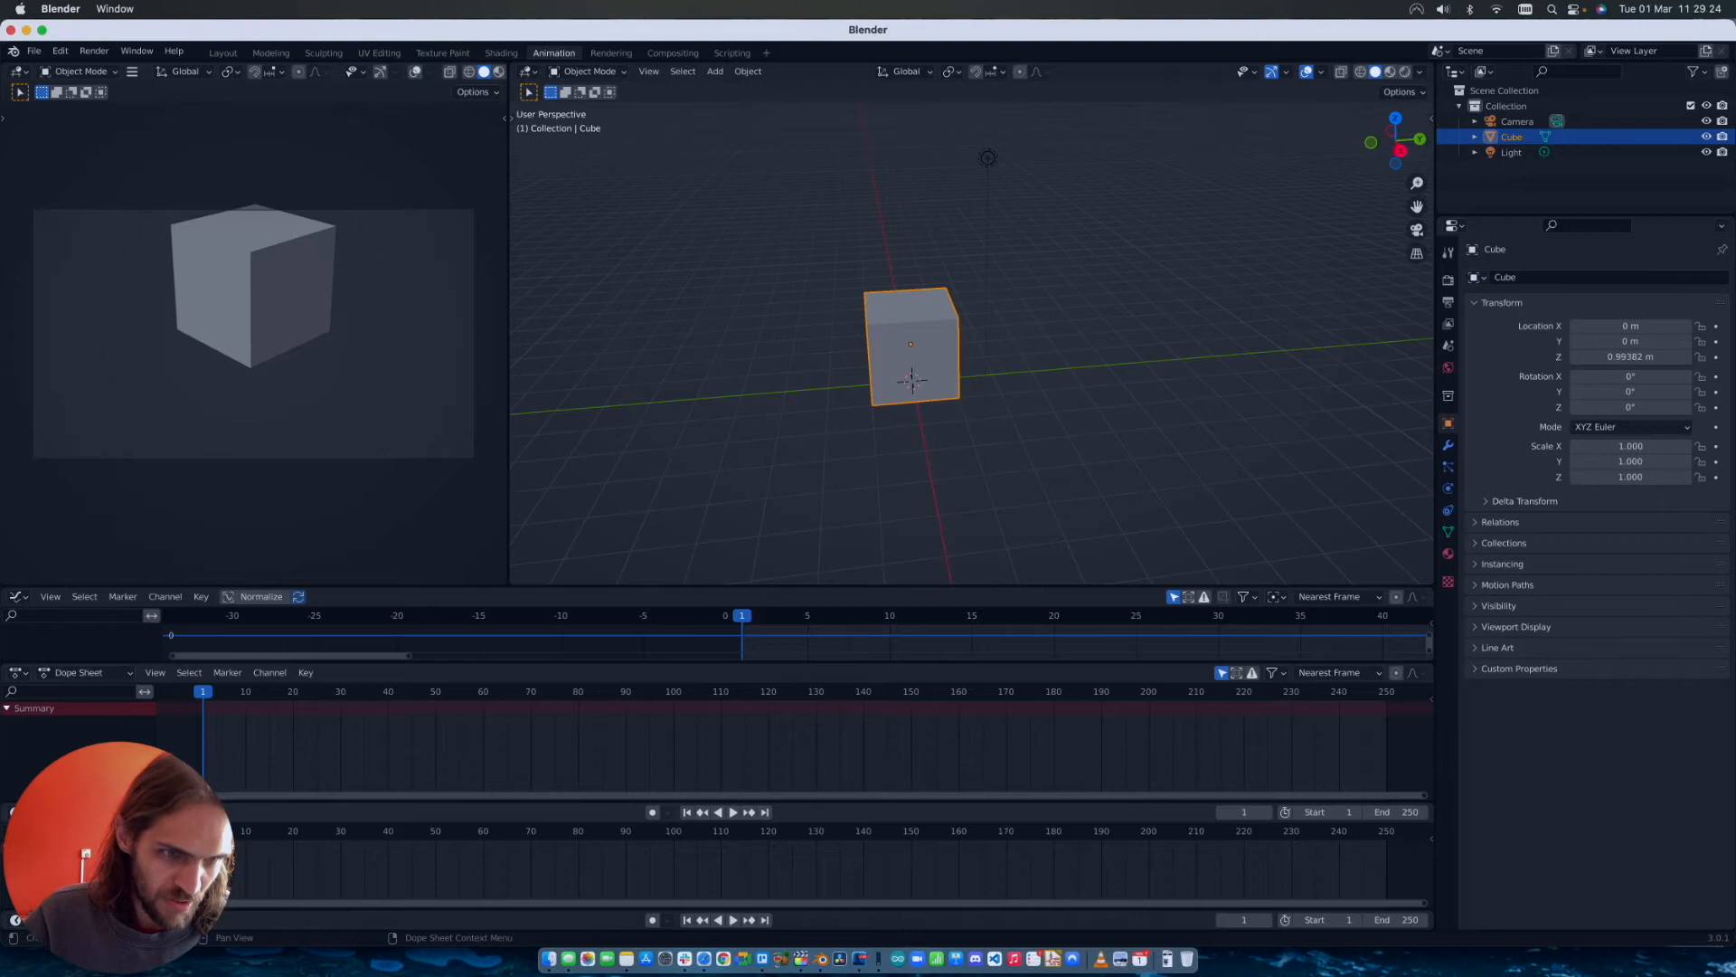
right_click(226, 733)
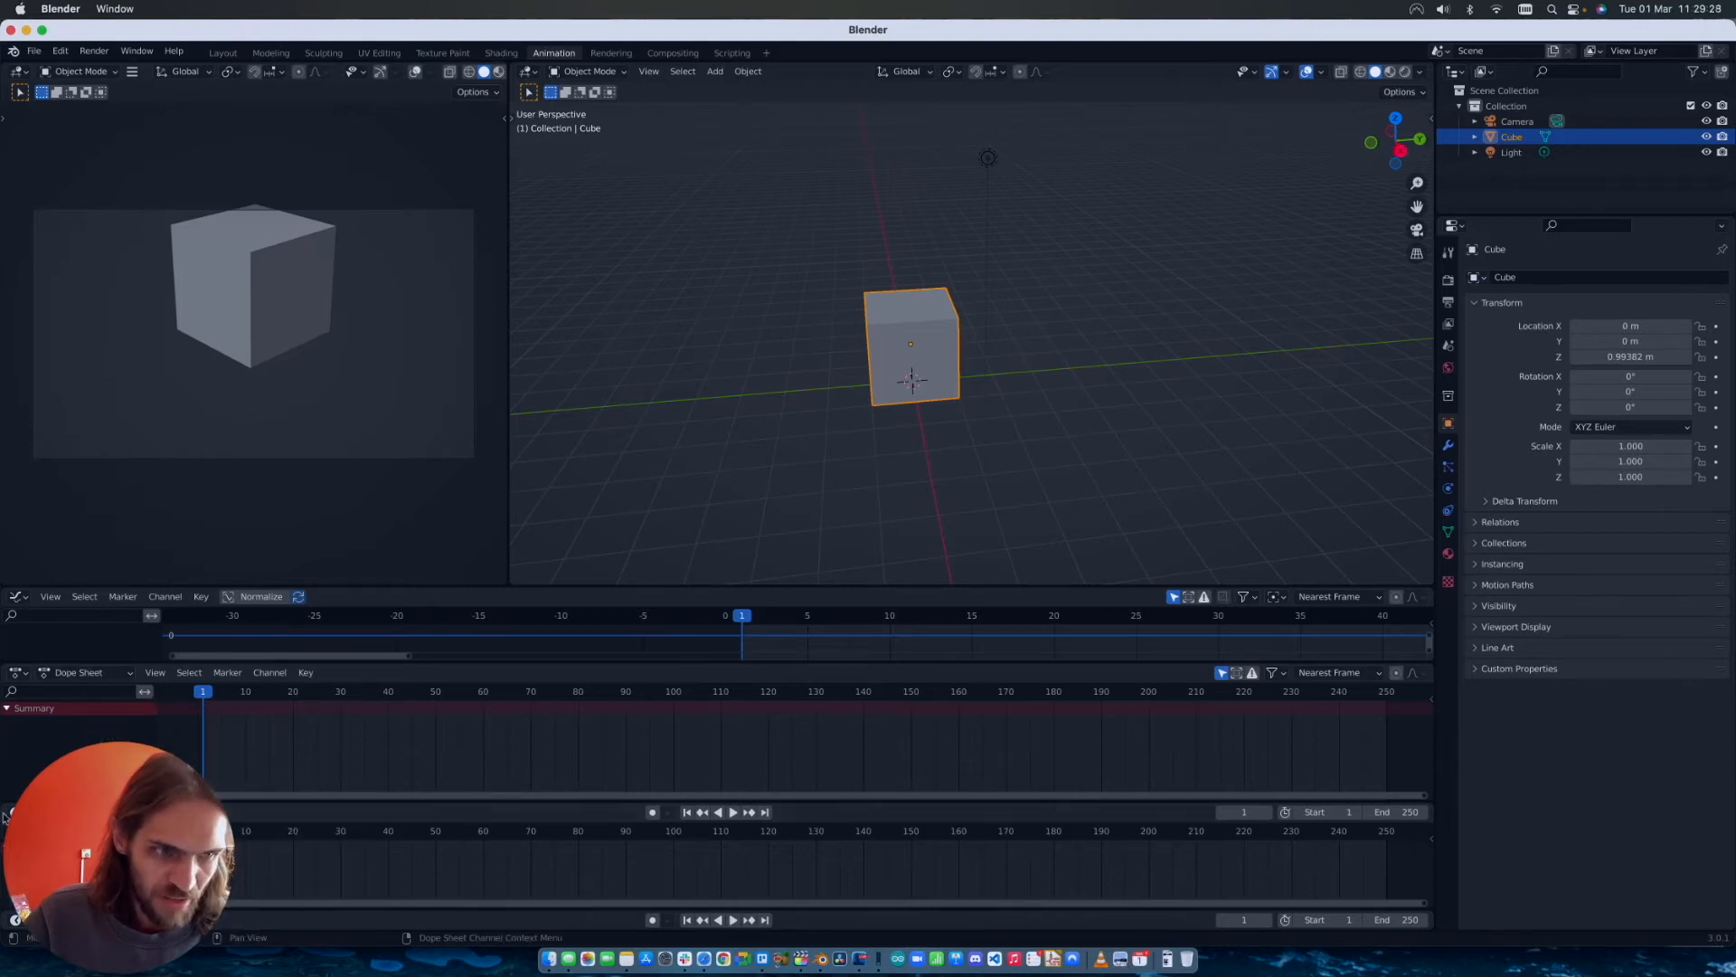
right_click(158, 724)
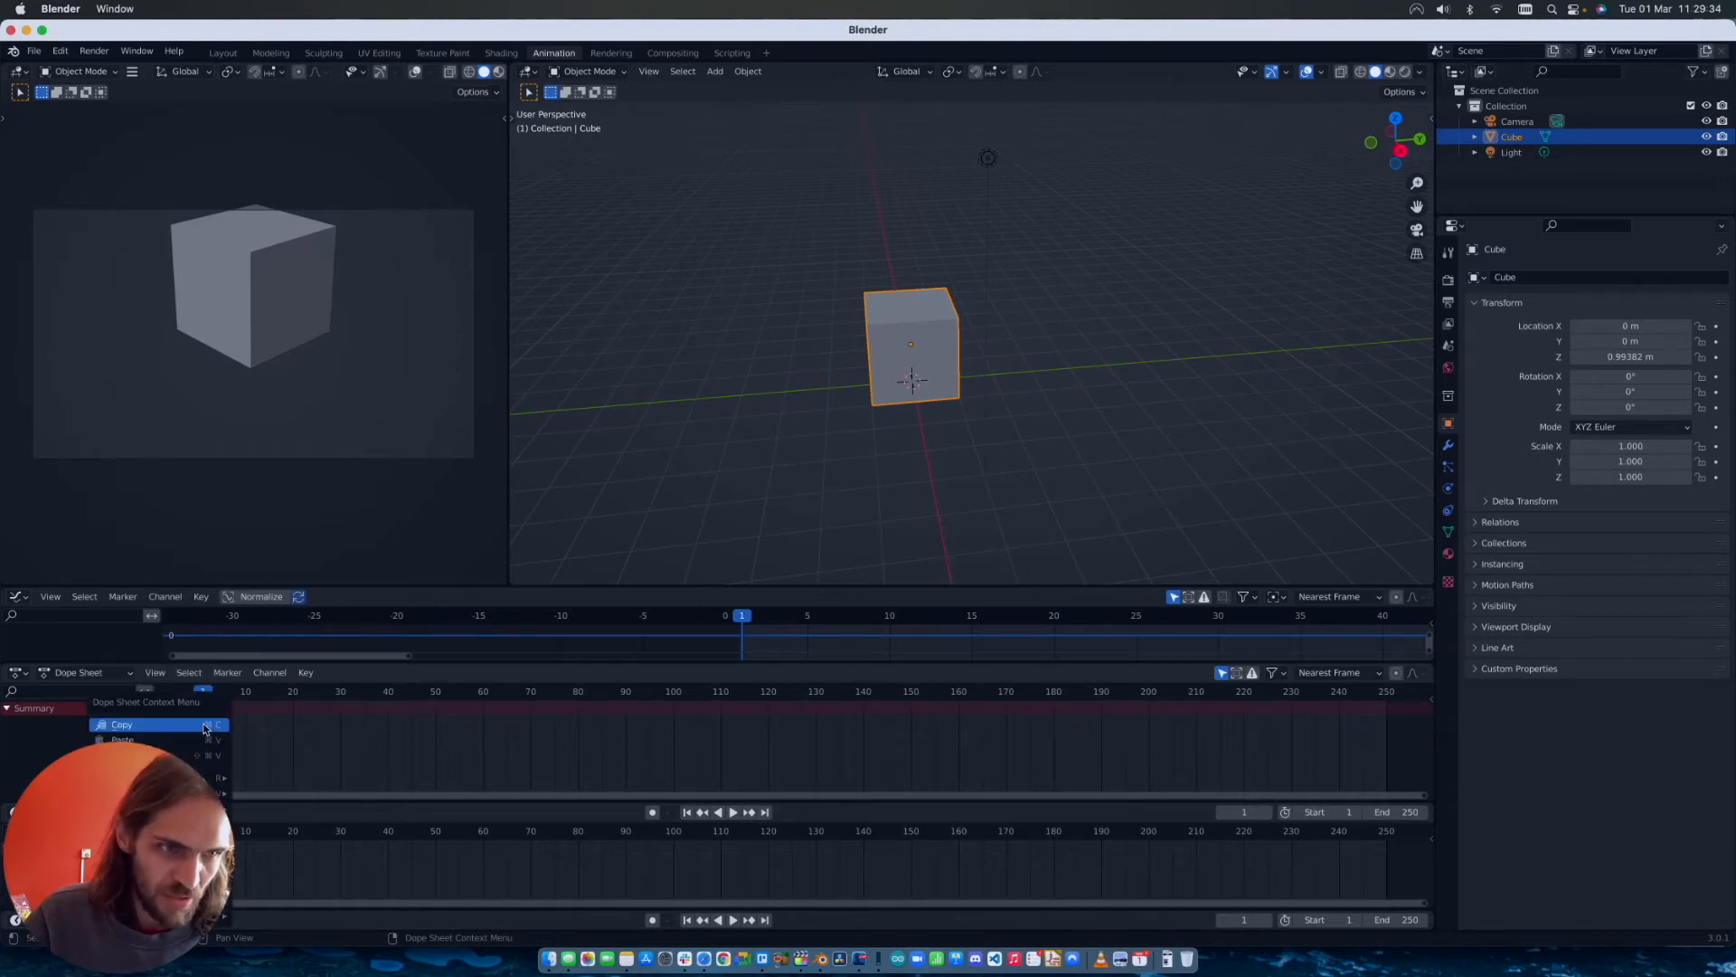
right_click(206, 698)
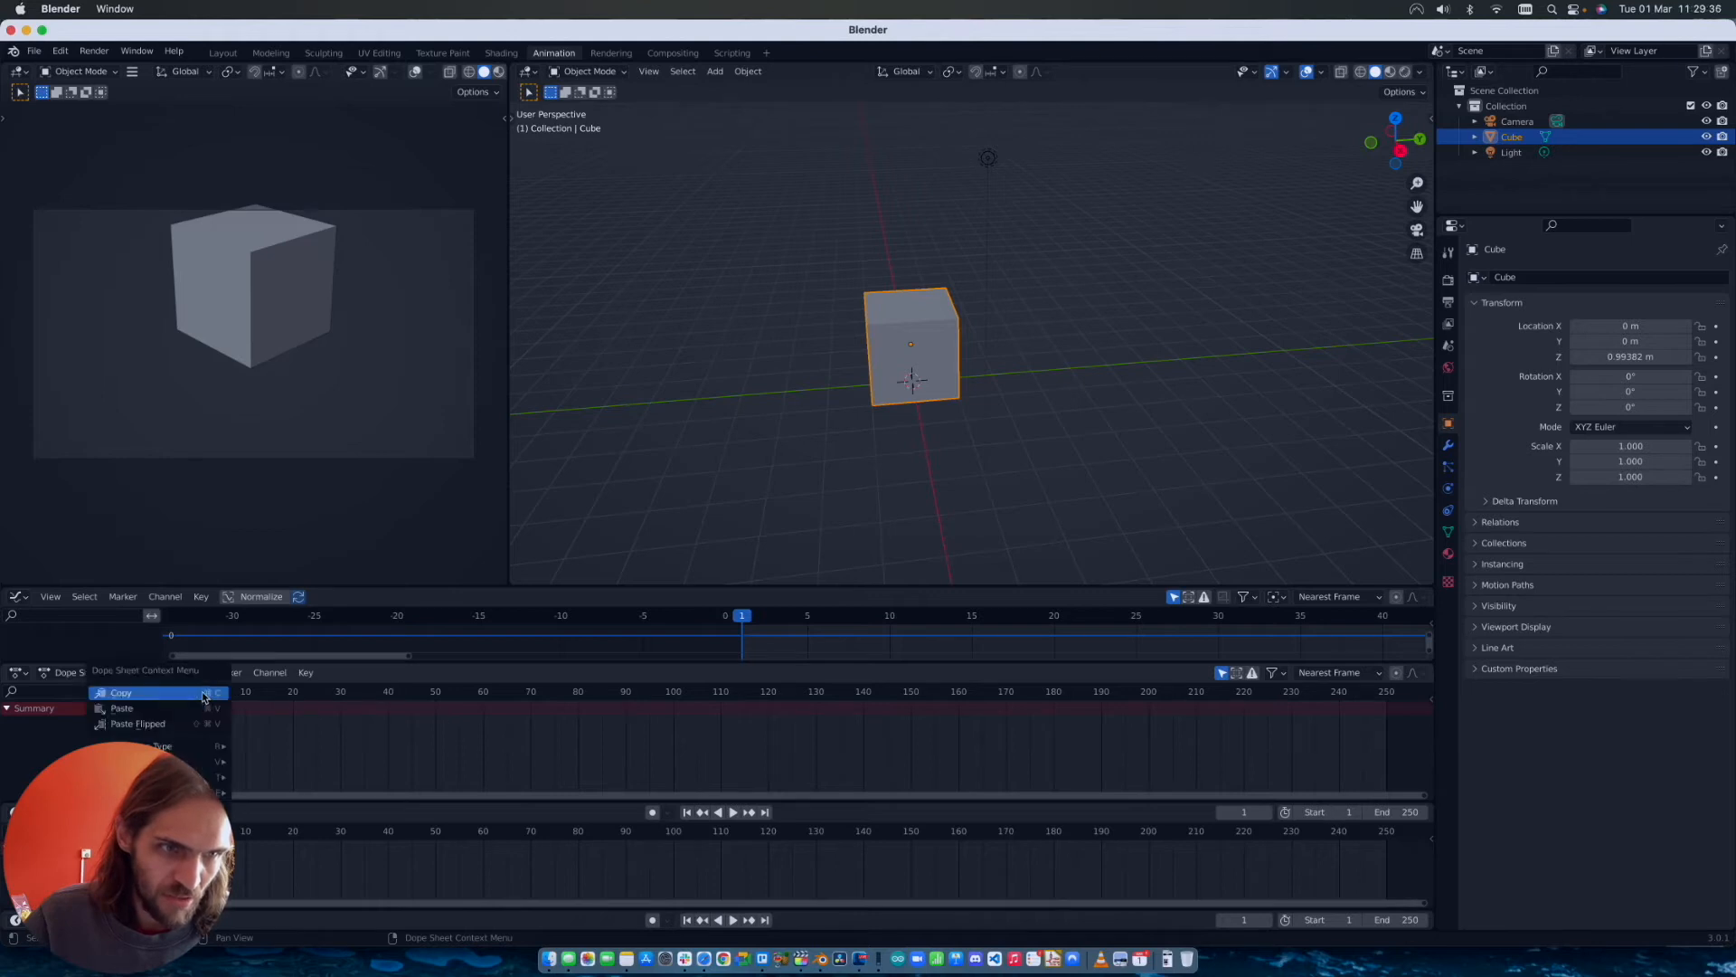
click(204, 694)
Step: Give the Graph Editor slightly more height by lowering its border with the Dope Sheet
drag(202, 667, 169, 683)
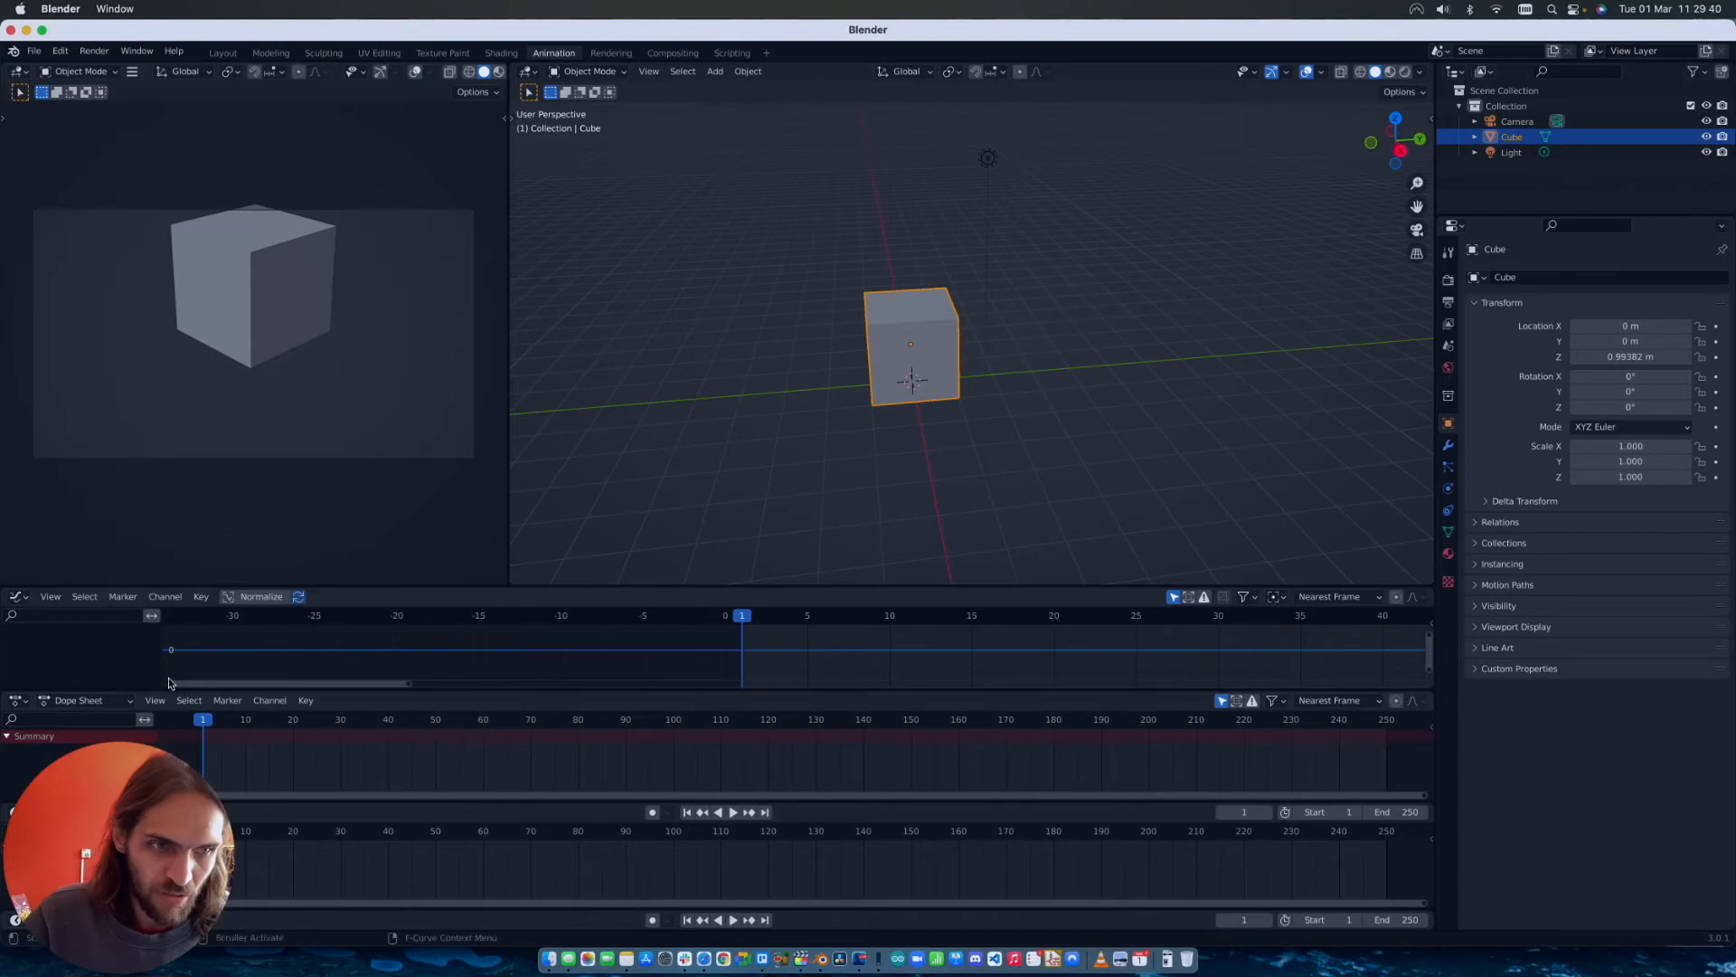
right_click(1605, 326)
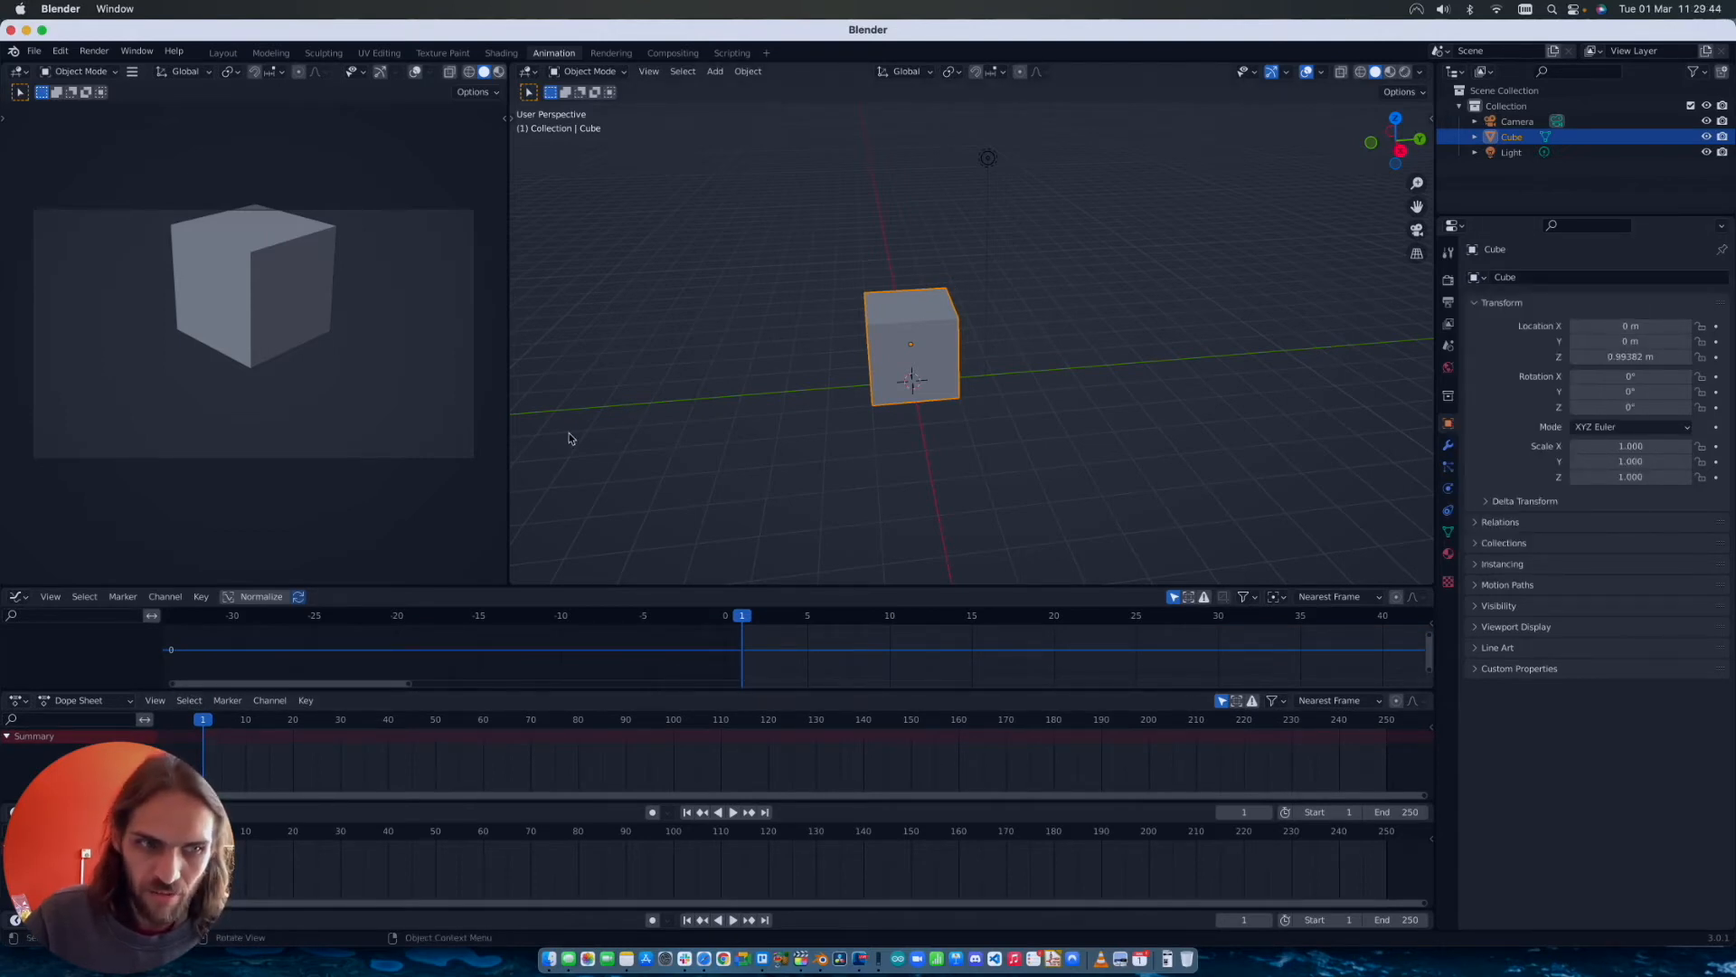
Step: Insert a Location, Rotation & Scale keyframe for the cube at frame 1 and enlarge the Graph Editor upward
key(i)
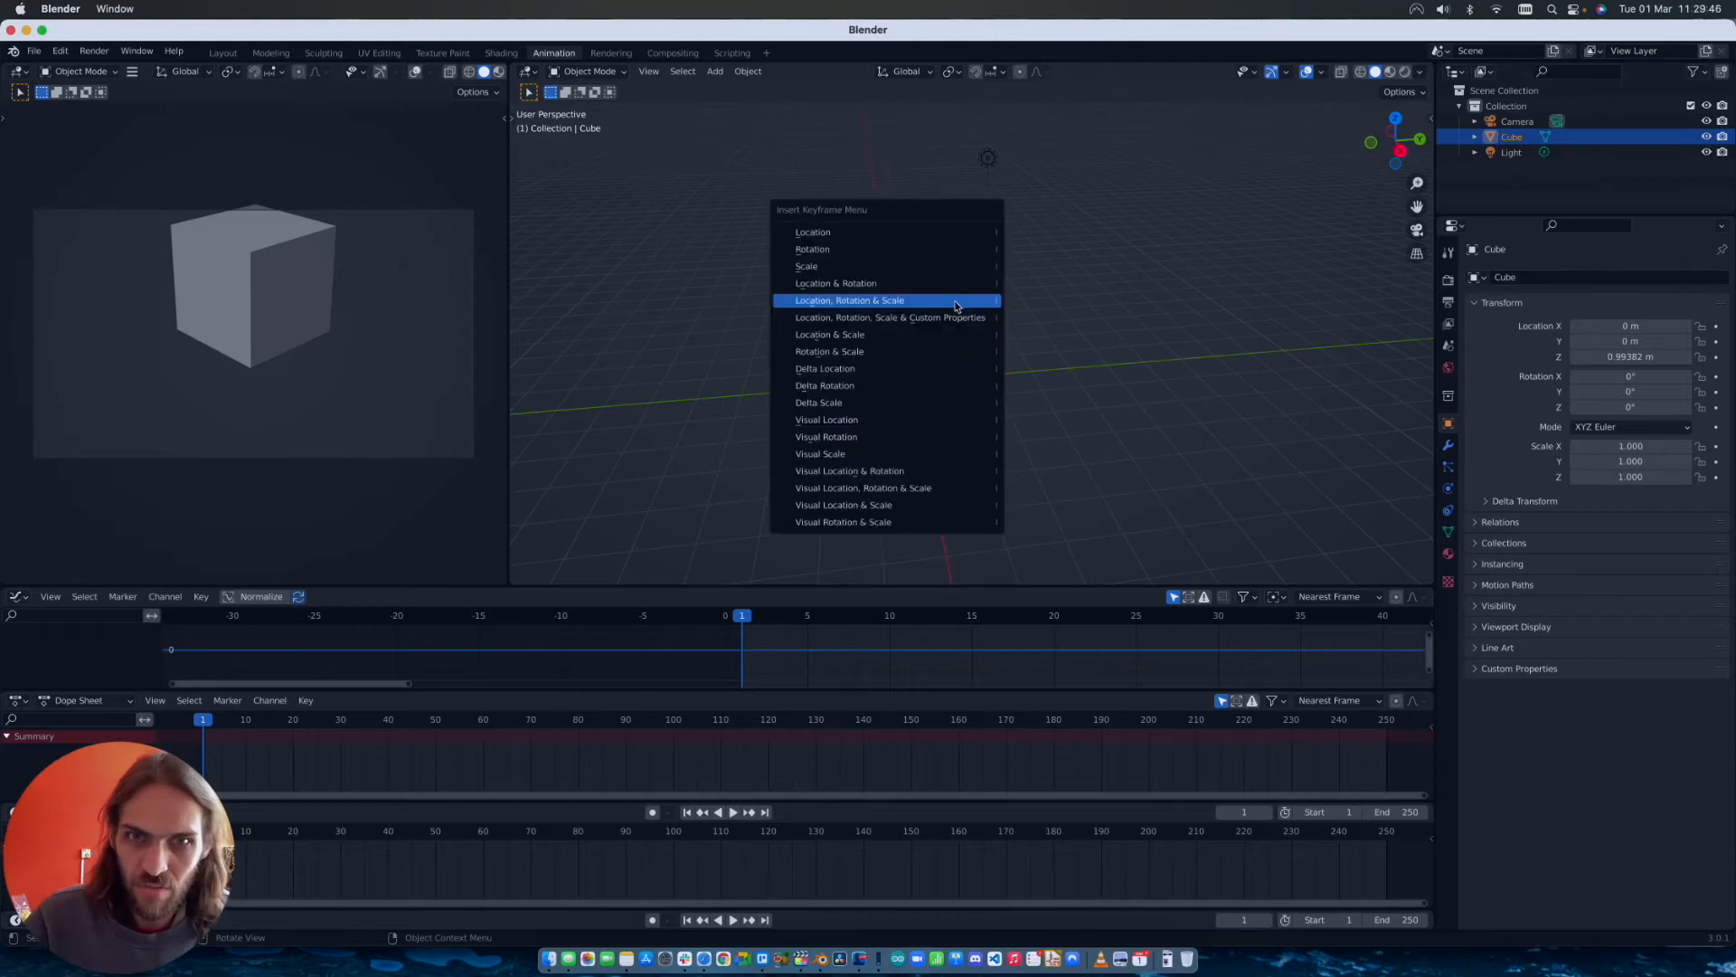
click(956, 306)
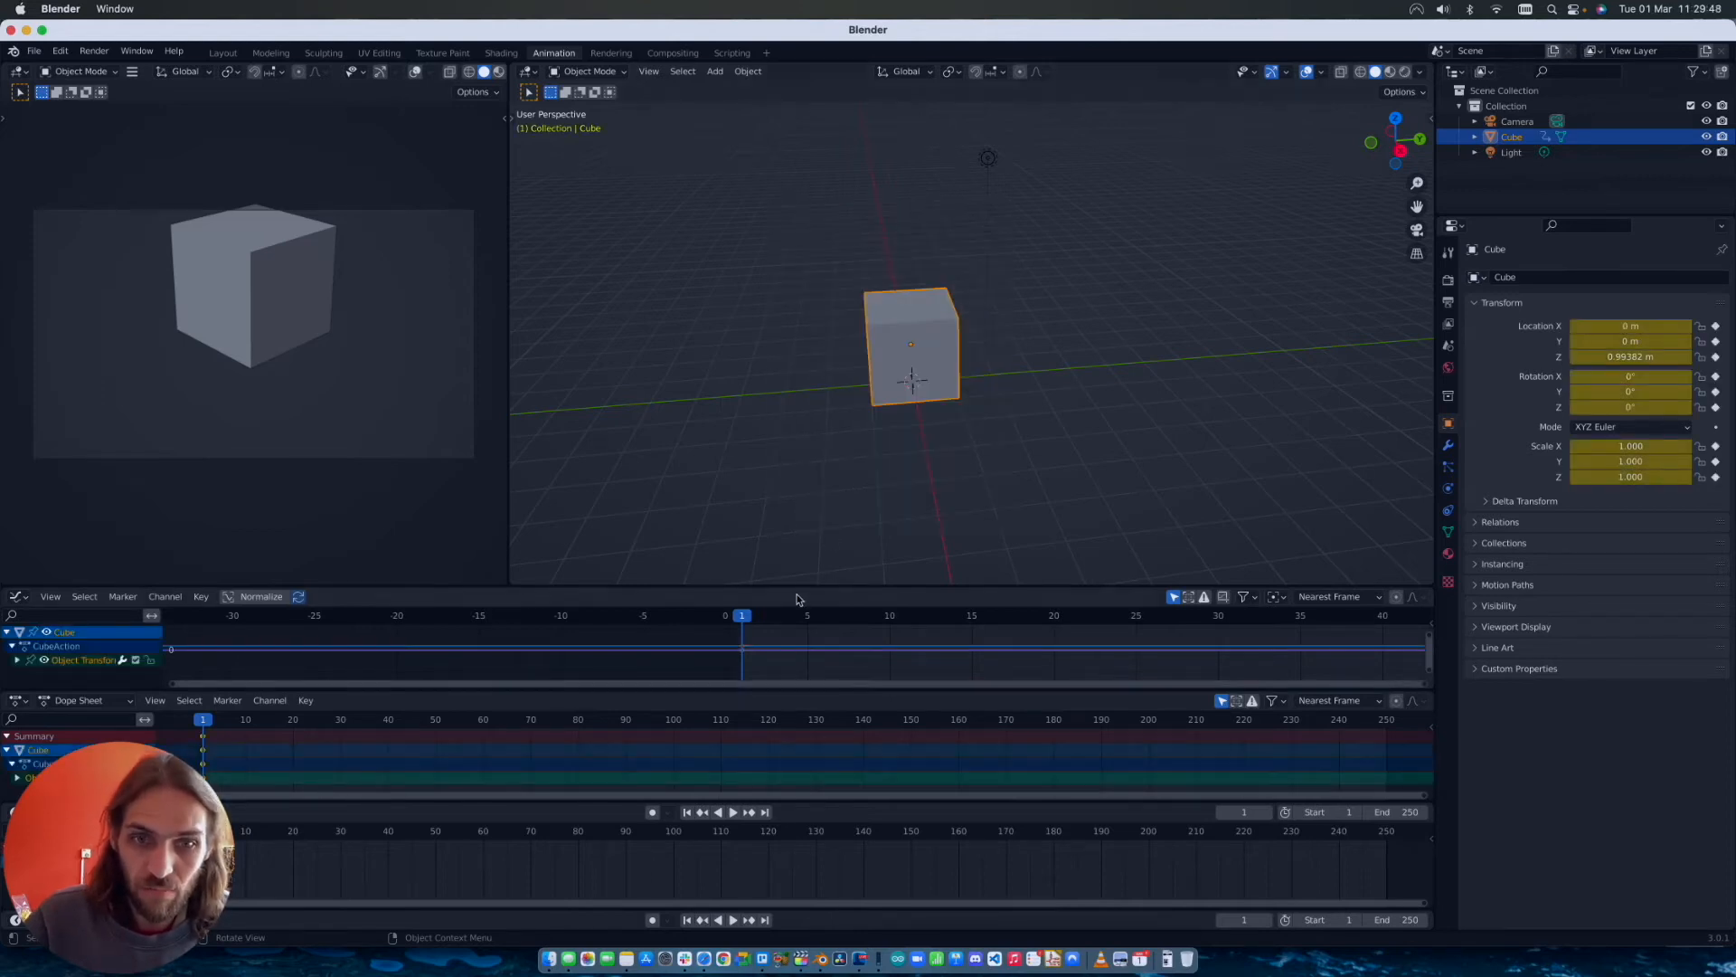
drag(799, 587, 797, 558)
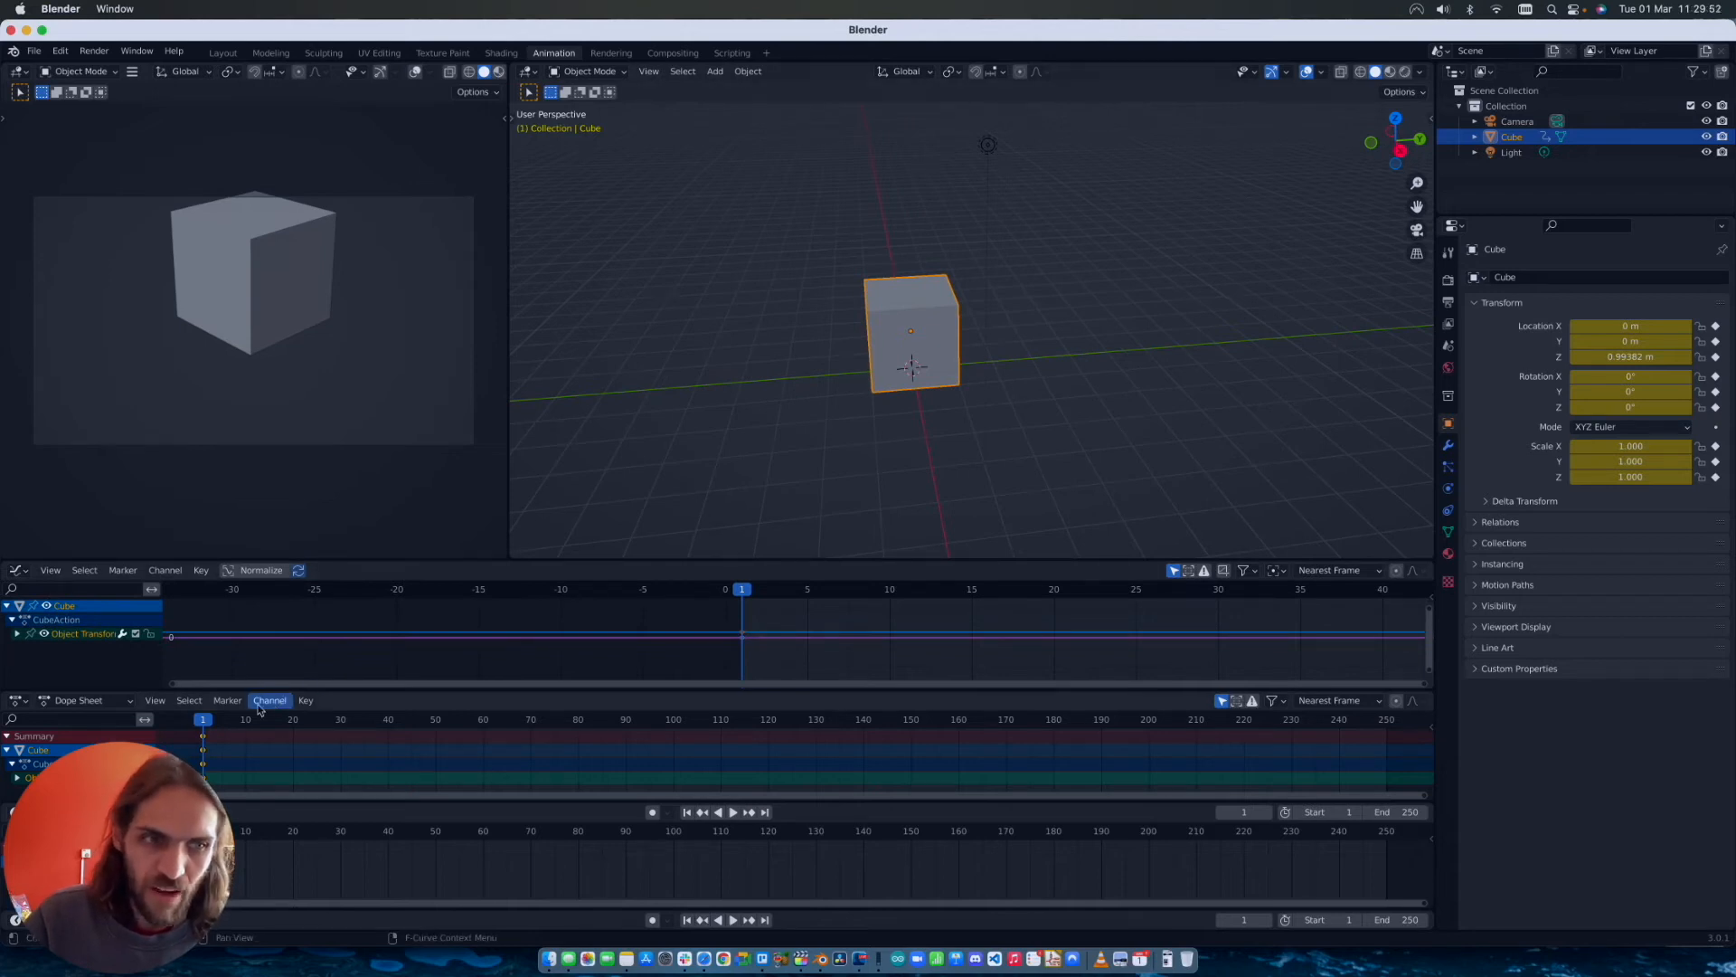
Step: Scrub around frame 1 and briefly test playback to check the cube's keyframe
mouse_move(204, 721)
mouse_down()
mouse_move(225, 720)
mouse_move(207, 724)
mouse_up()
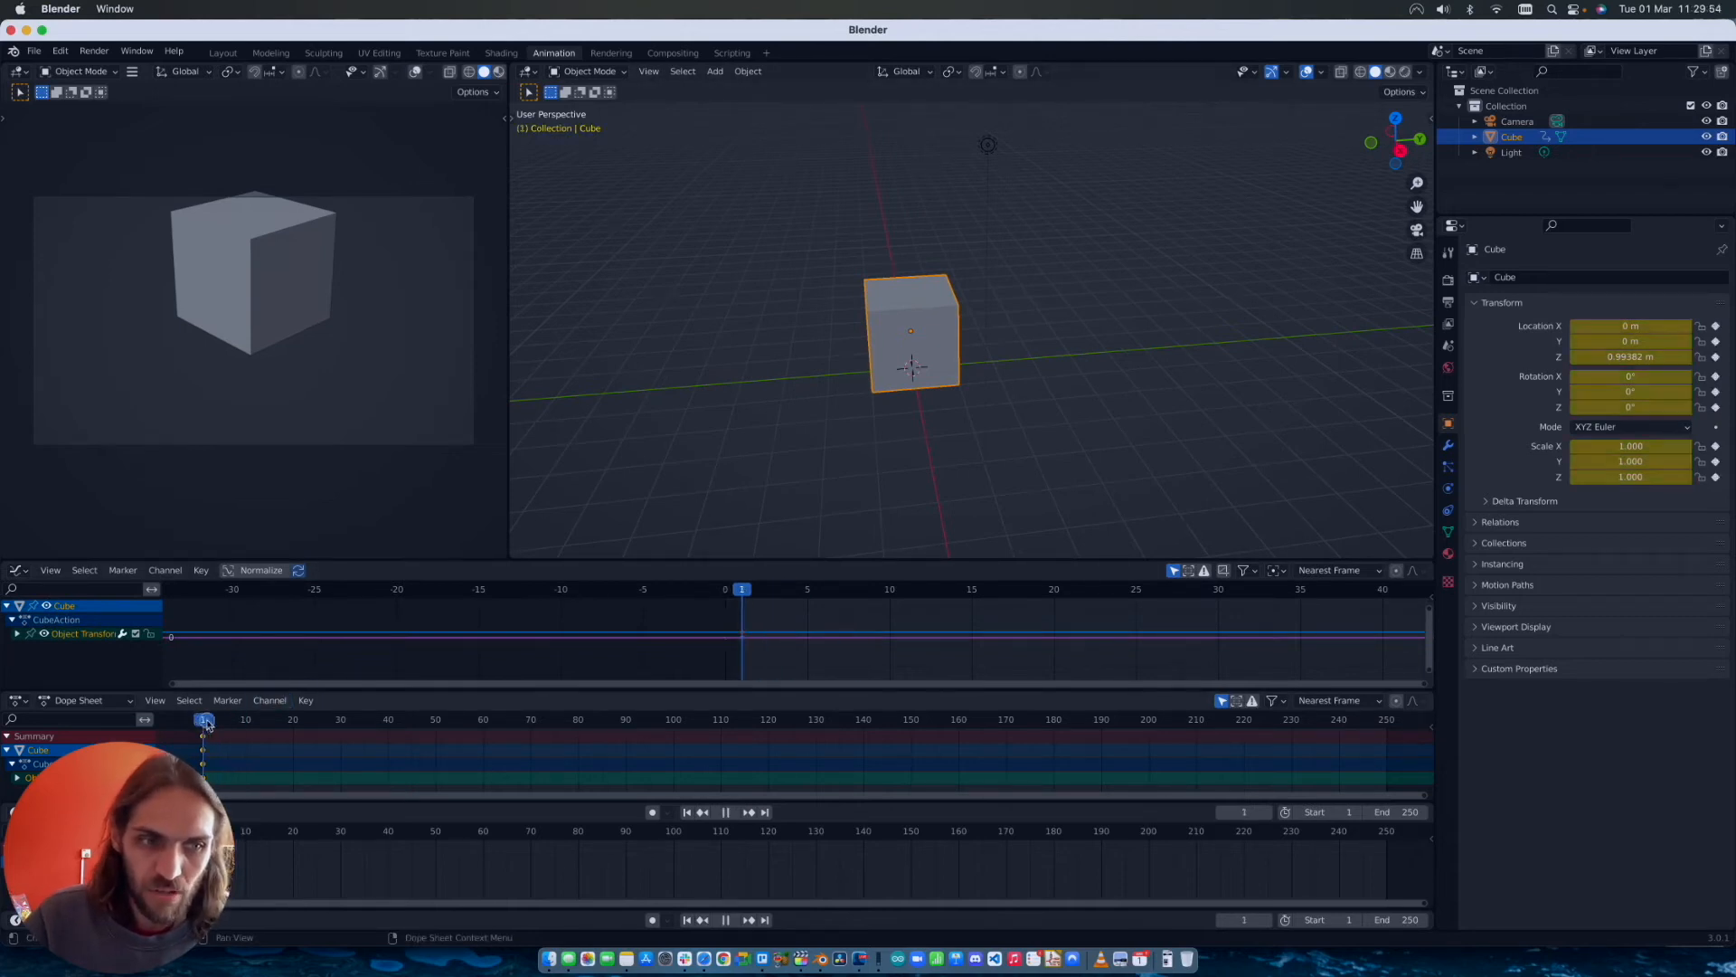
key(space)
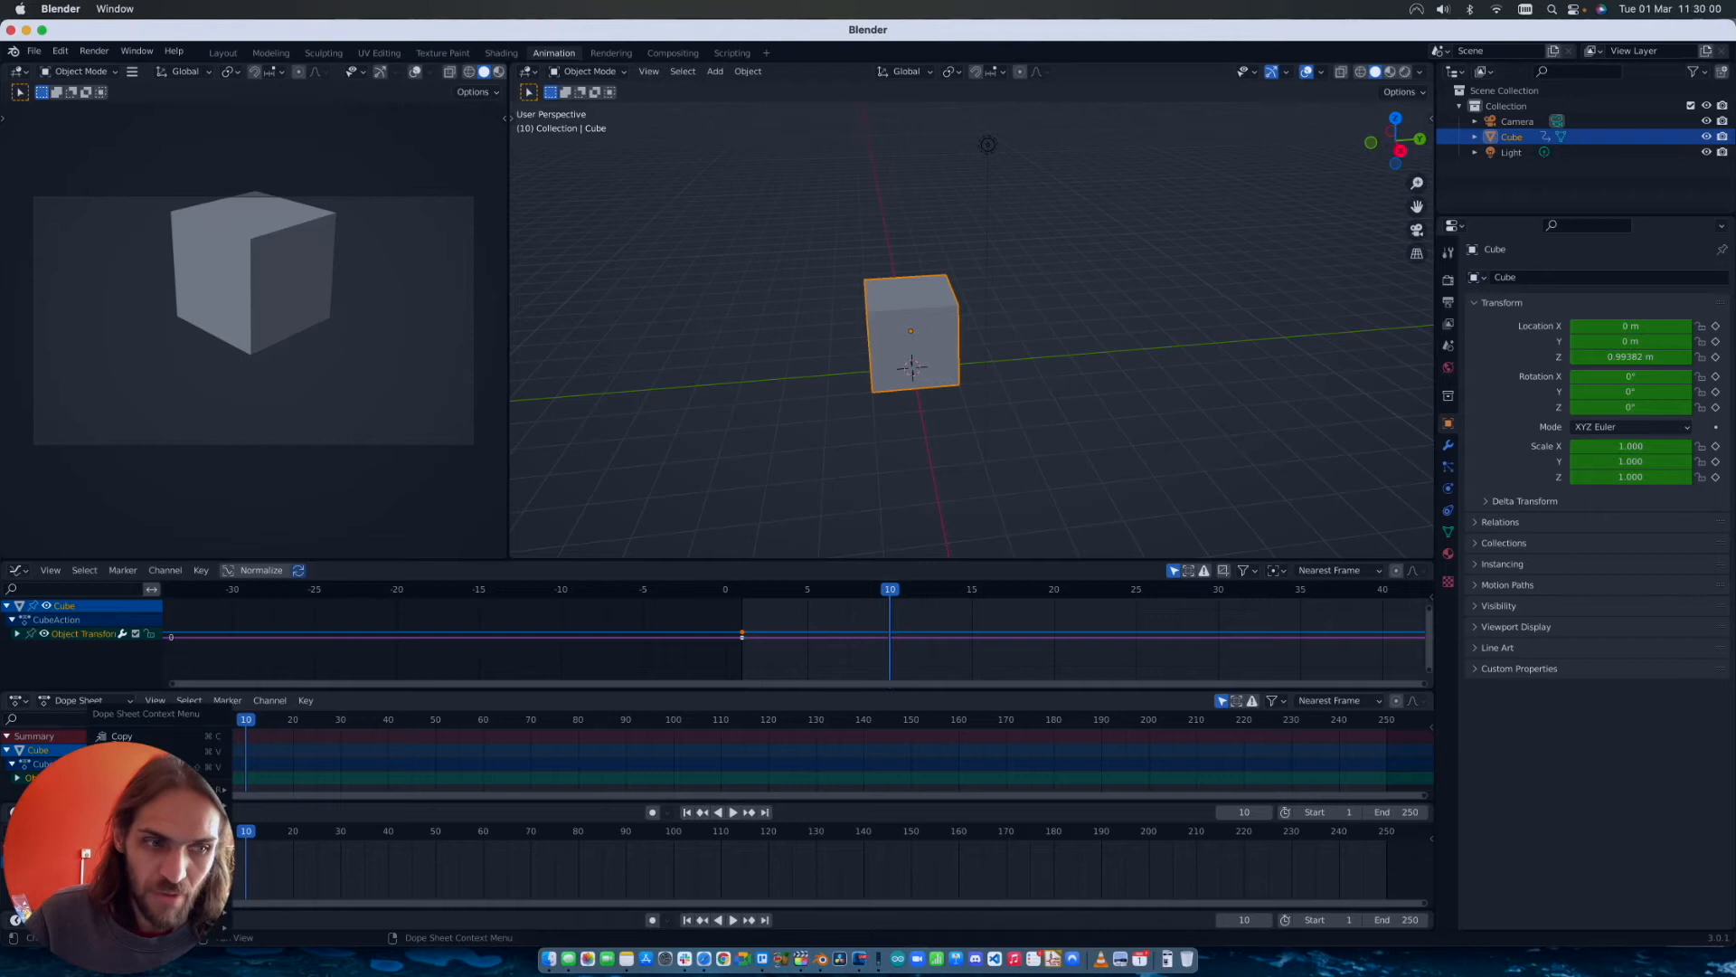
click(202, 724)
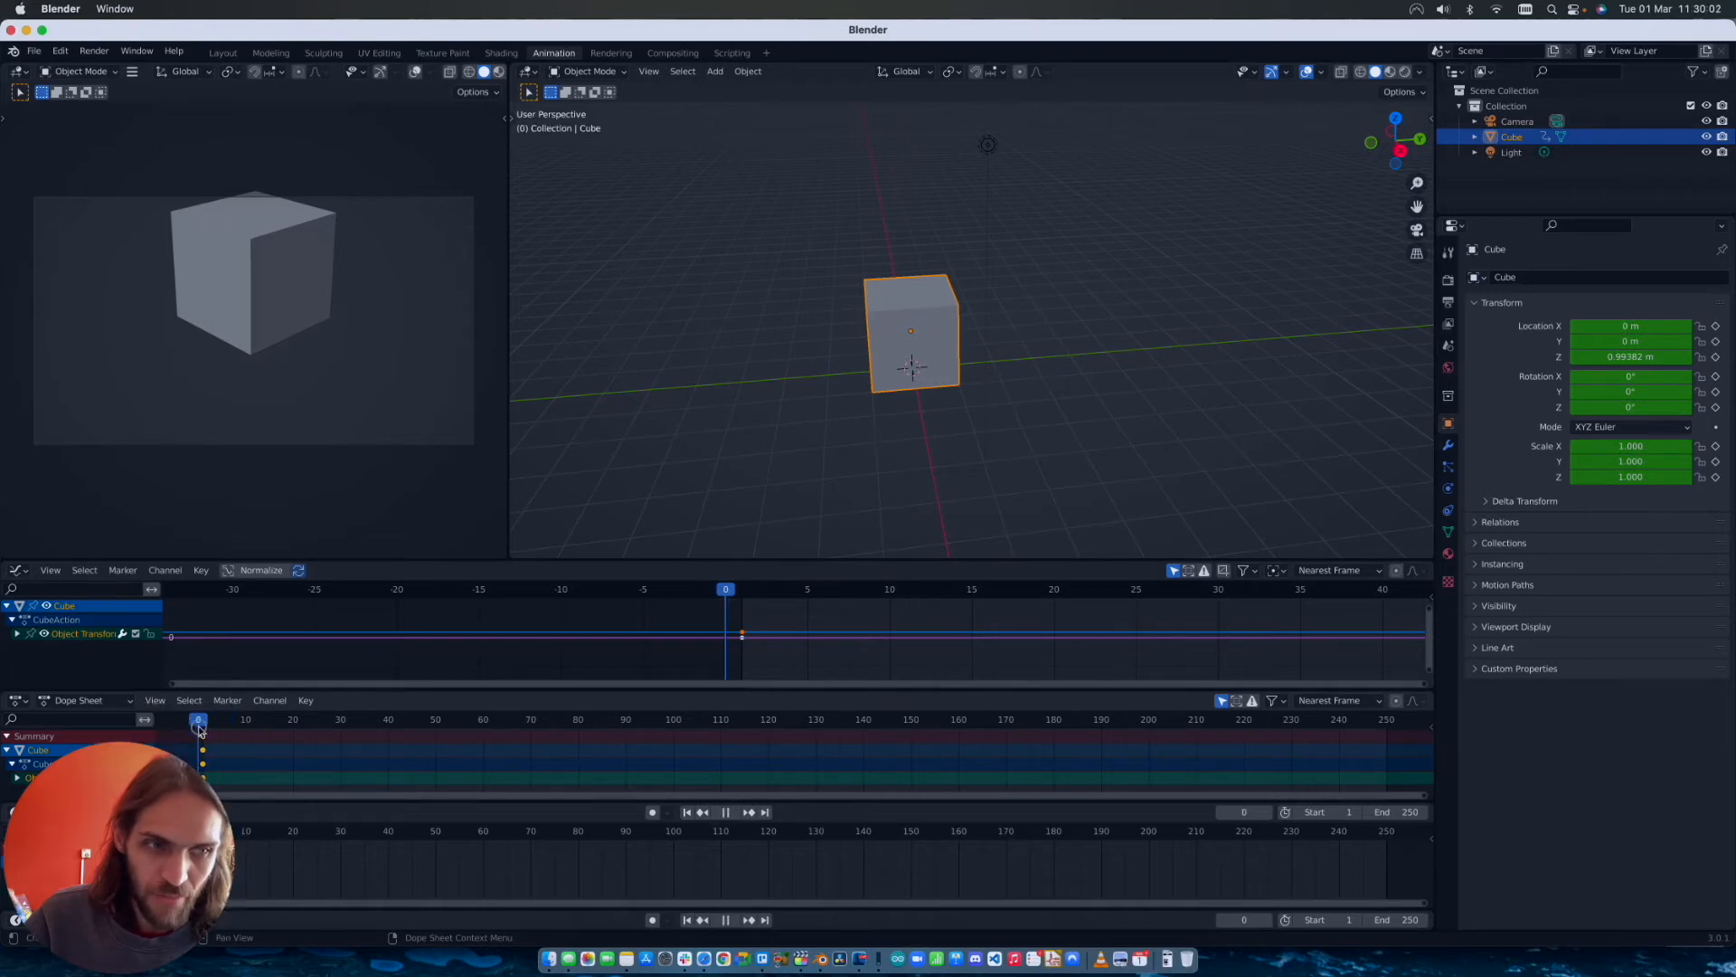
key(space)
key(space)
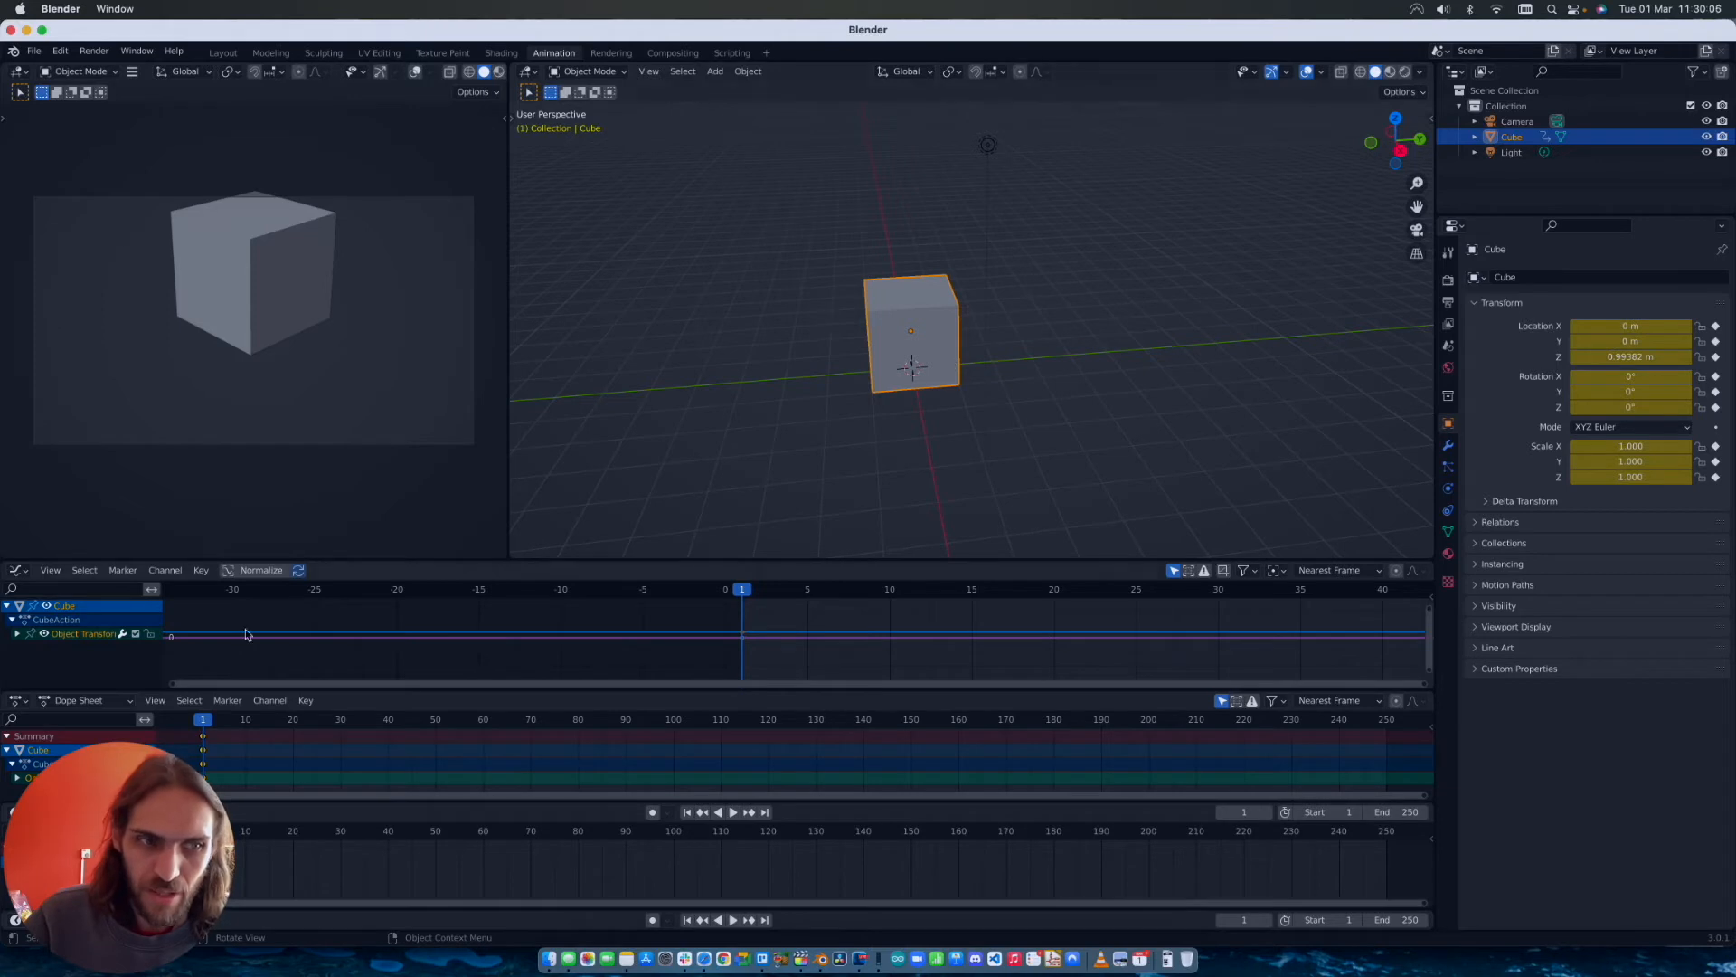
Step: At frame 10, move the cube to about X 1.25 m, Y 6.81 m, Z 0.88 m
click(246, 721)
key(space)
key(space)
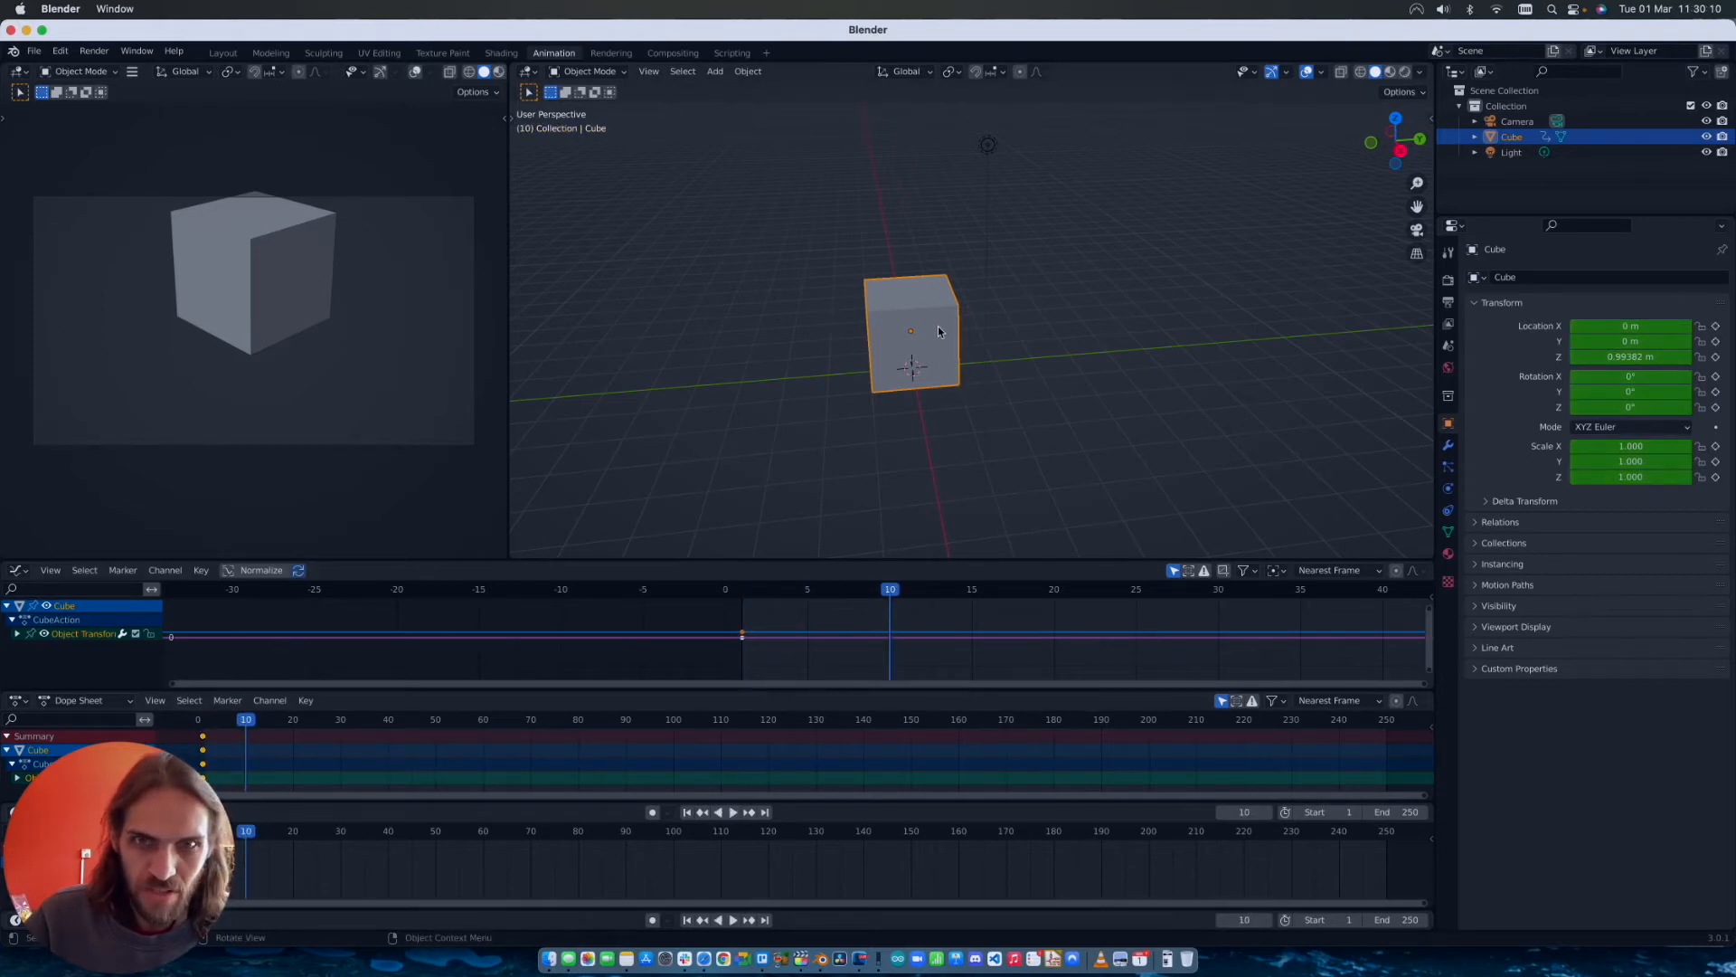
key(g)
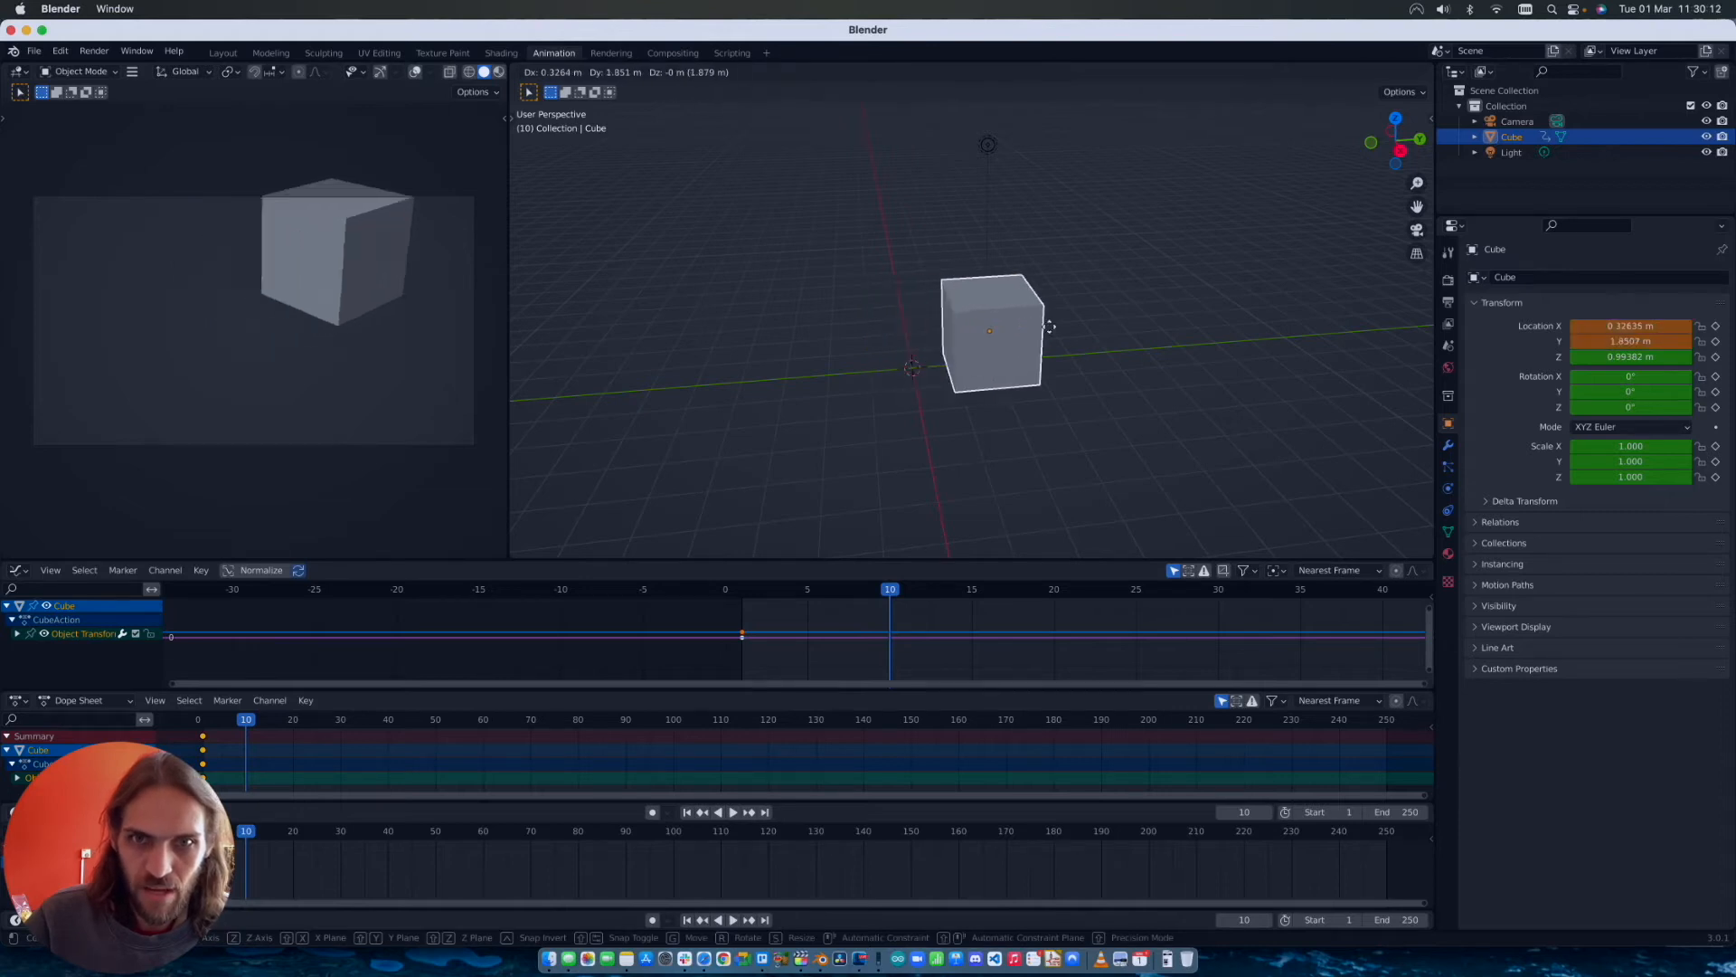
click(1229, 332)
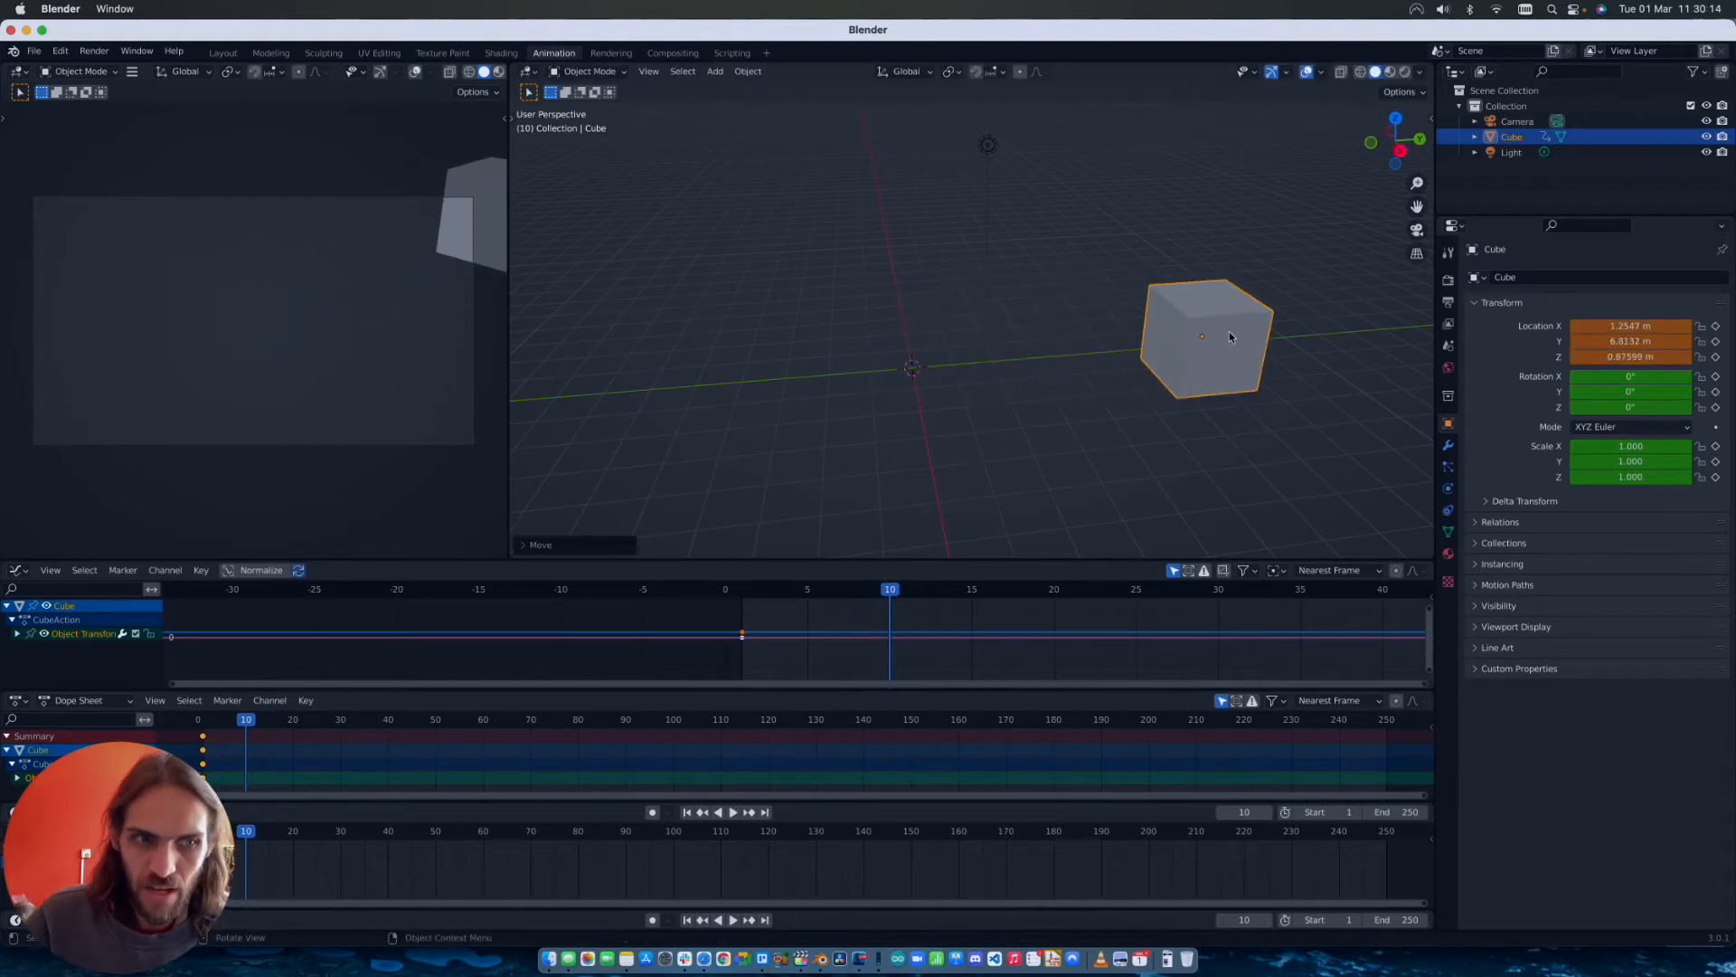
Step: Insert a Location, Rotation & Scale keyframe for the cube at frame 10
right_click(242, 731)
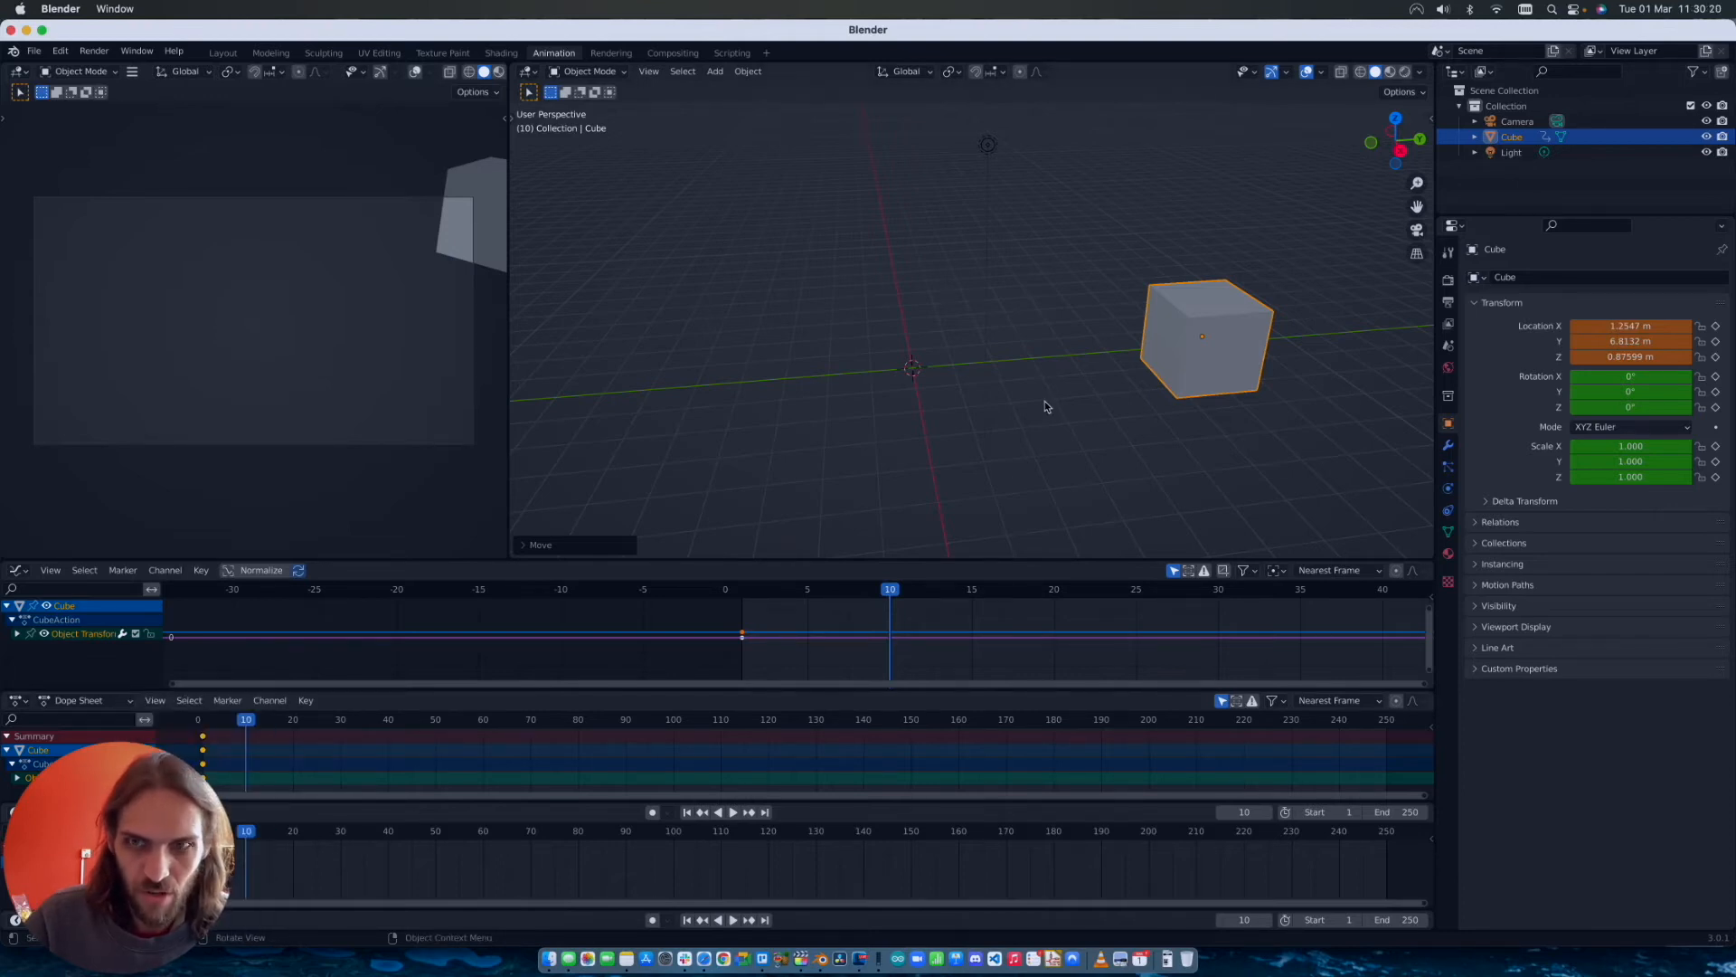
key(i)
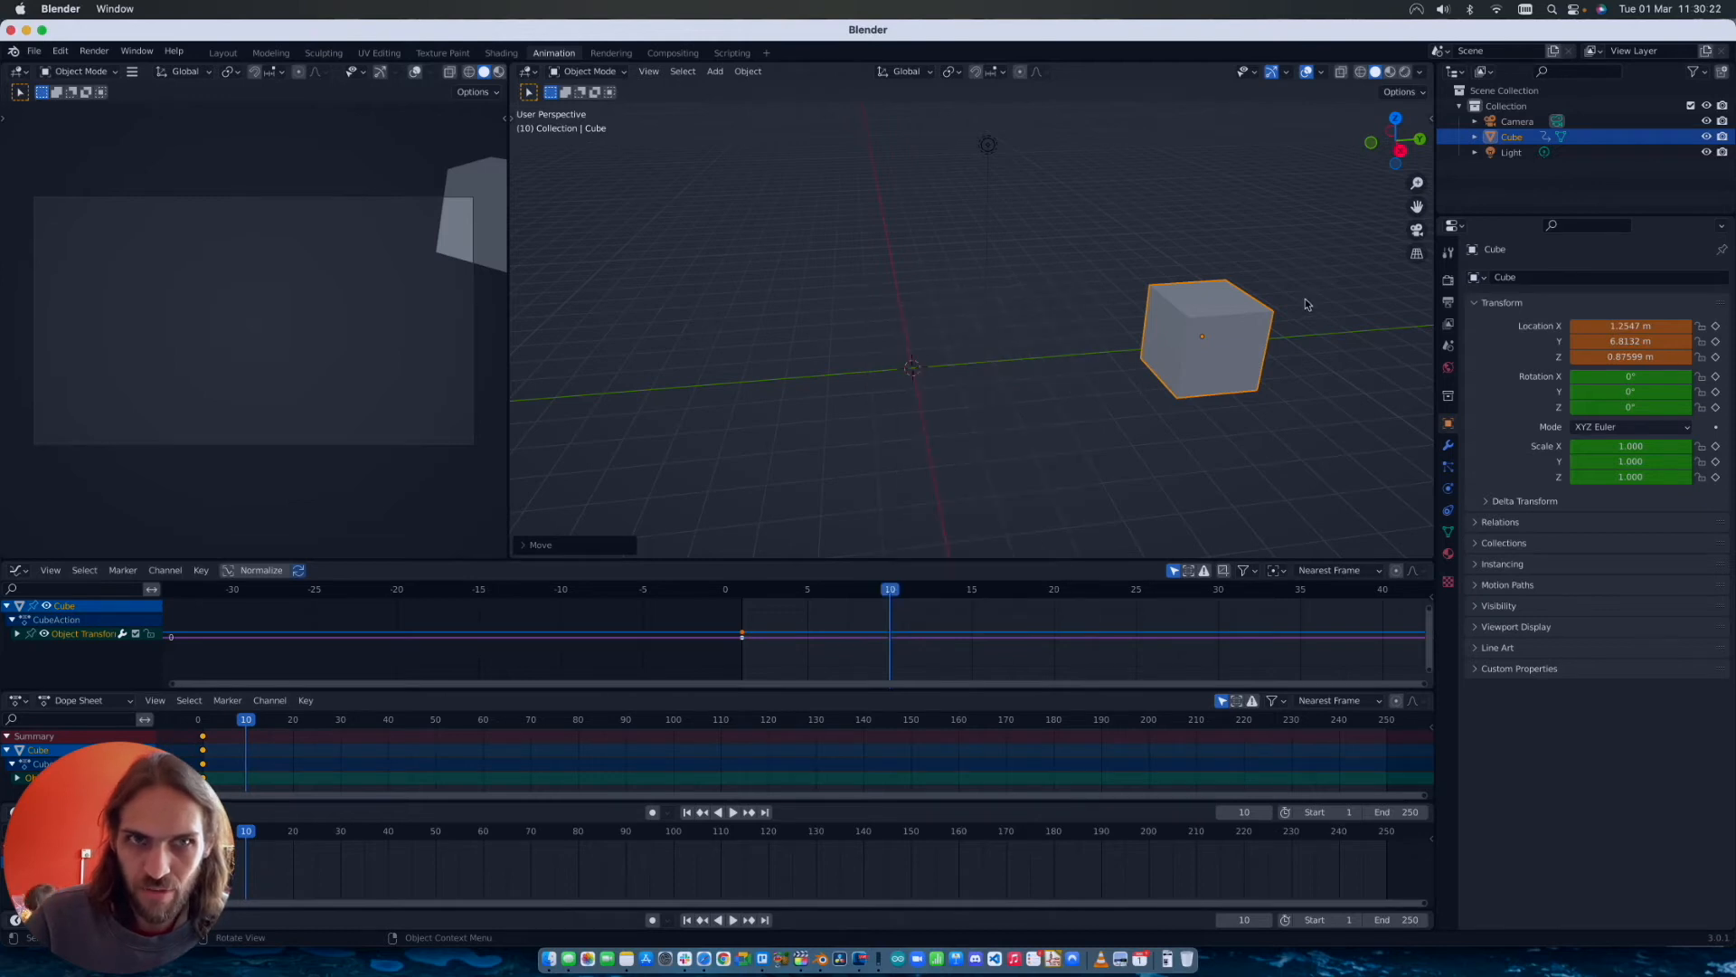
key(i)
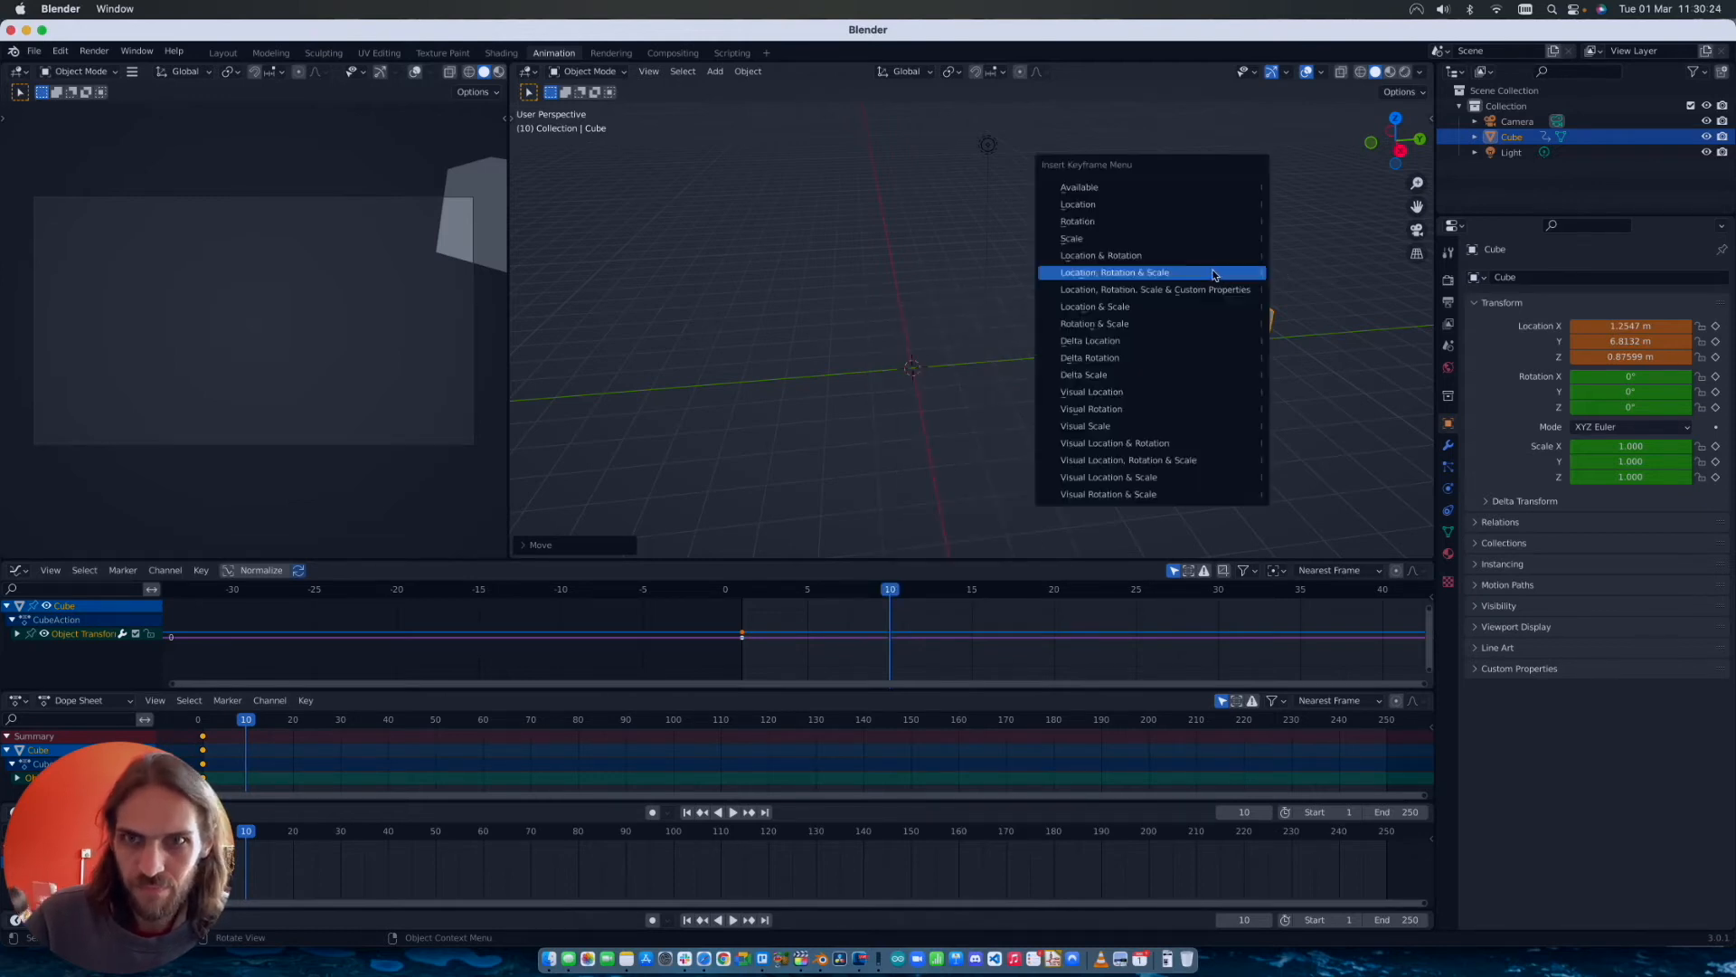
click(1212, 271)
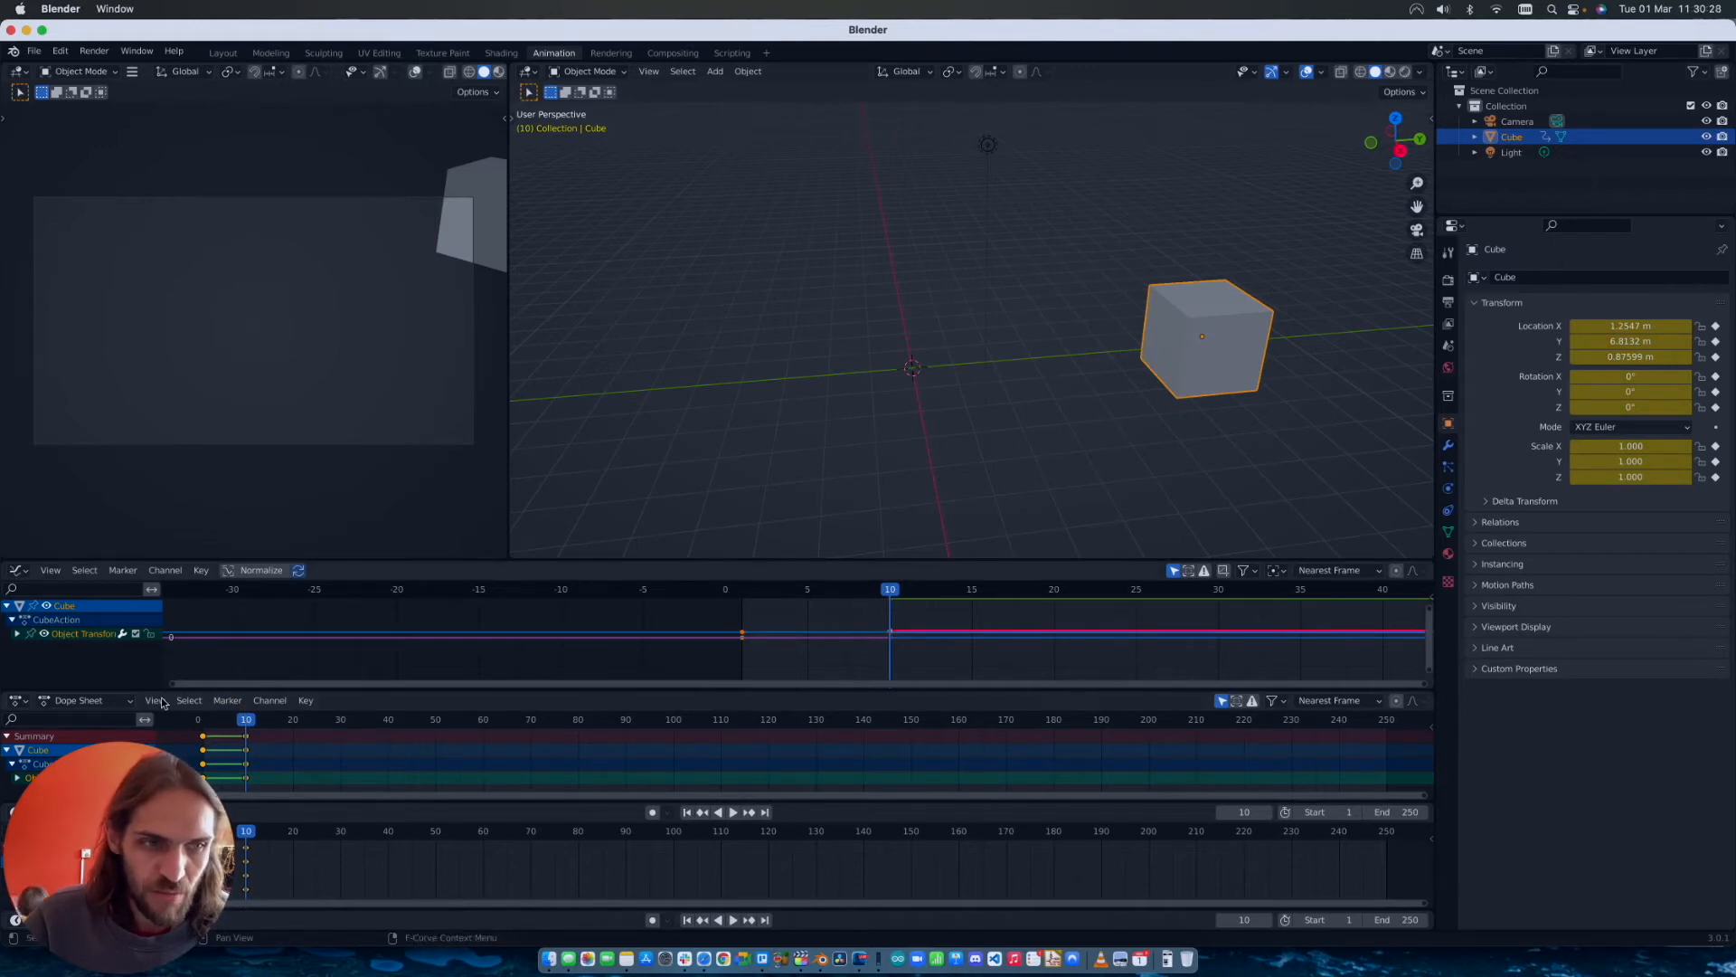
Step: Return the playhead to frame 1 and enlarge the Graph Editor further to show the cube's animation curves
click(211, 723)
key(space)
mouse_move(210, 723)
mouse_down()
mouse_move(246, 725)
mouse_move(202, 730)
mouse_up()
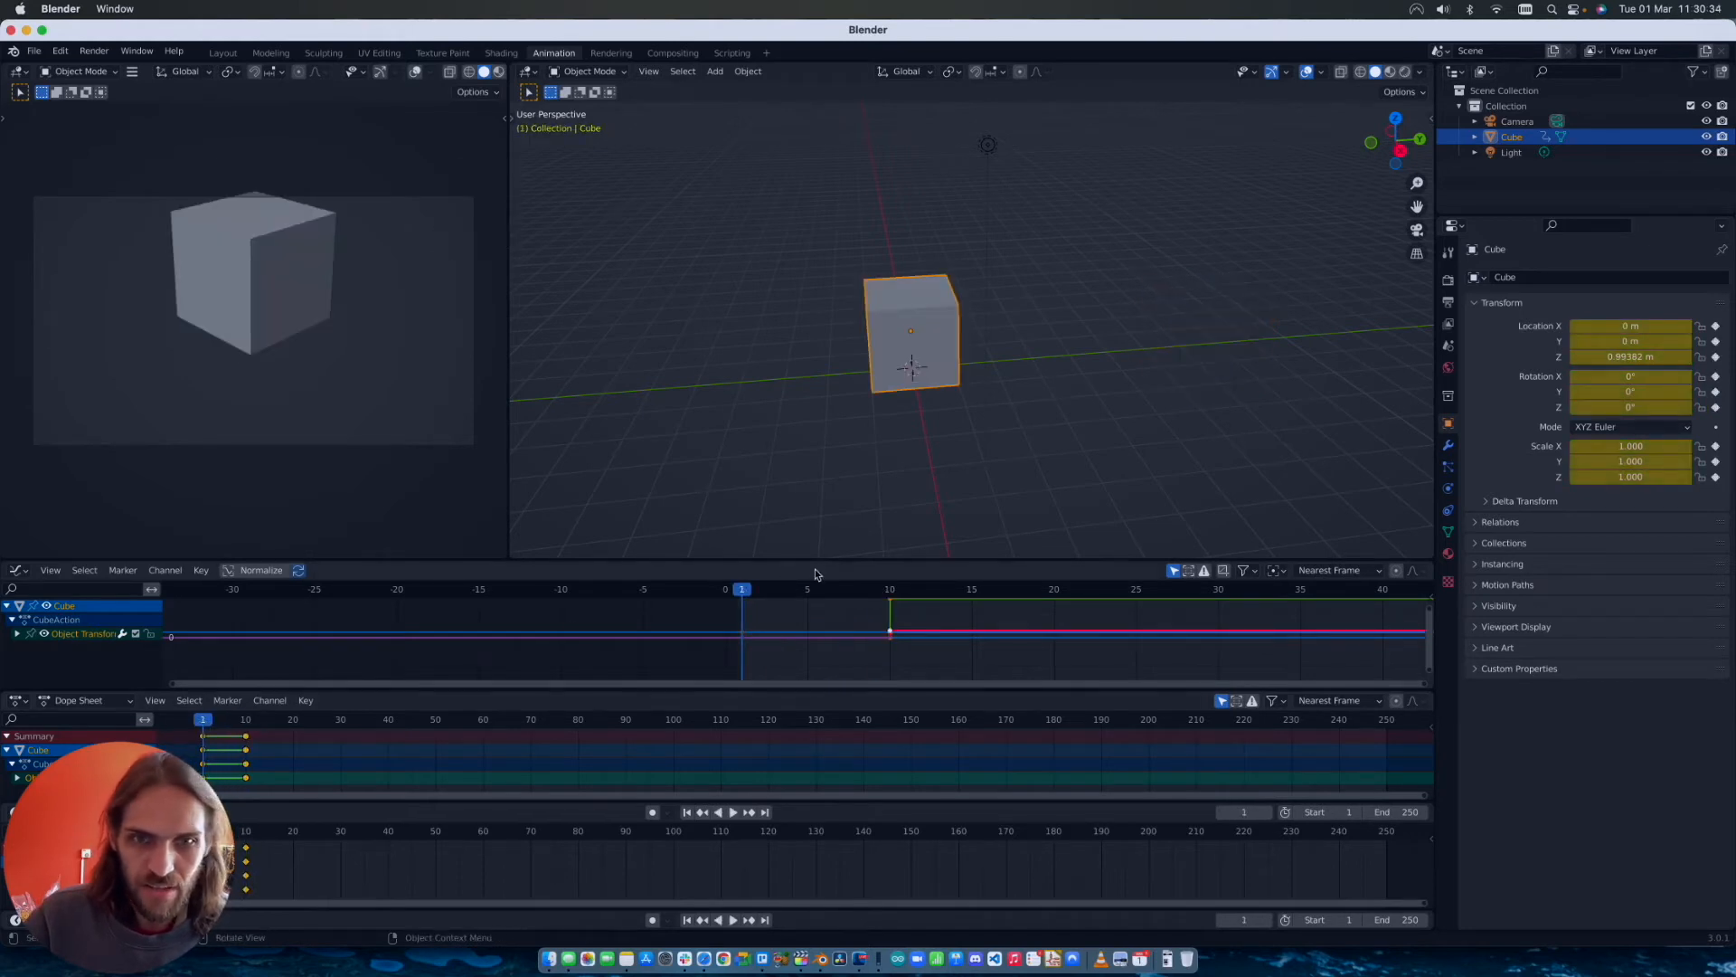
drag(817, 560, 817, 506)
ctrl+scroll(796, 568, right, 5)
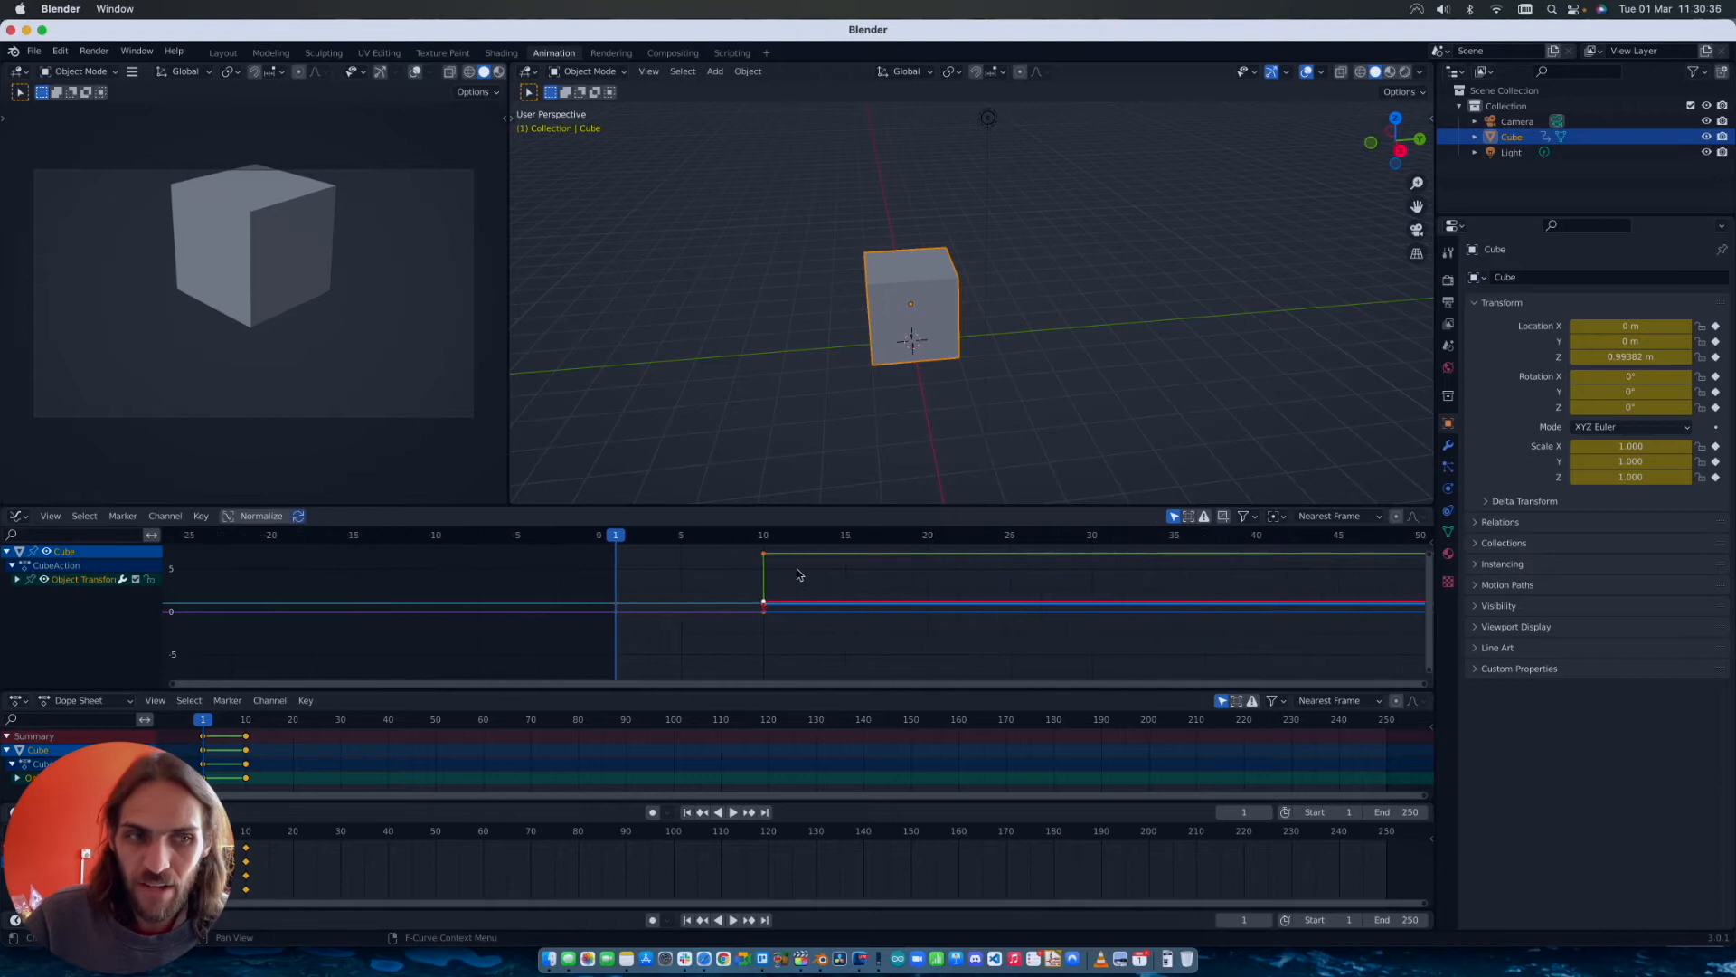
scroll(791, 576, right, 3)
scroll(791, 576, up, 2)
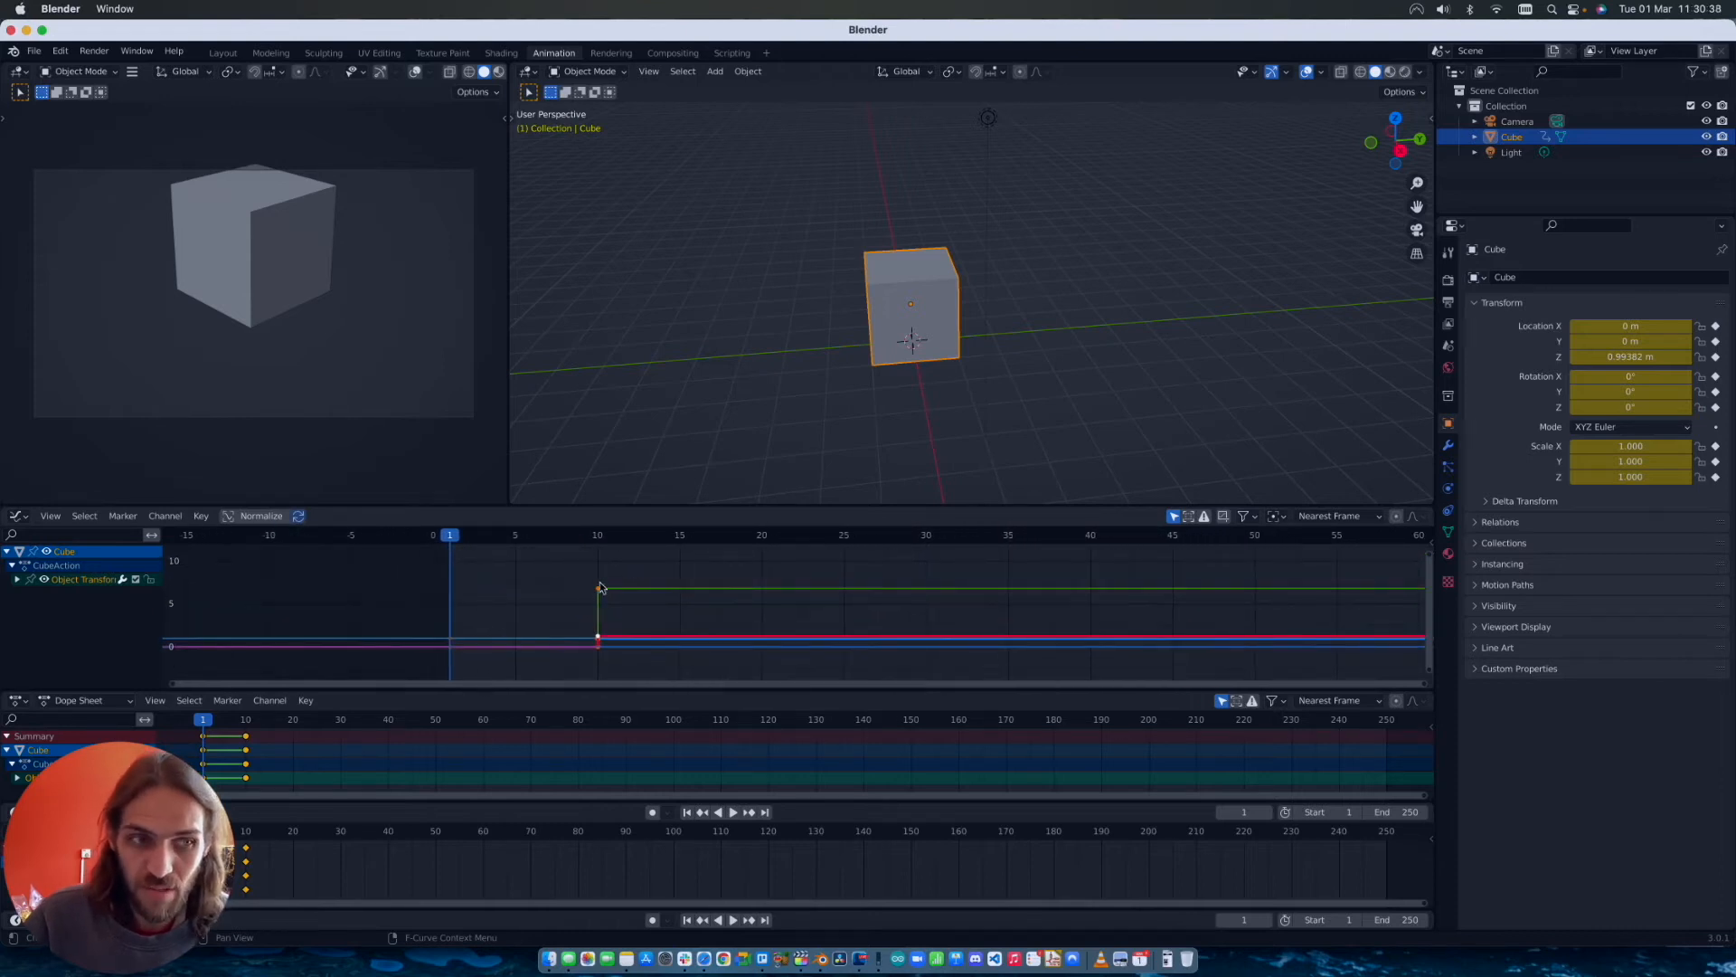
Step: Set the interpolation mode of the cube's frame 10 keyframes to Linear in the Graph Editor
drag(583, 572, 624, 660)
right_click(600, 593)
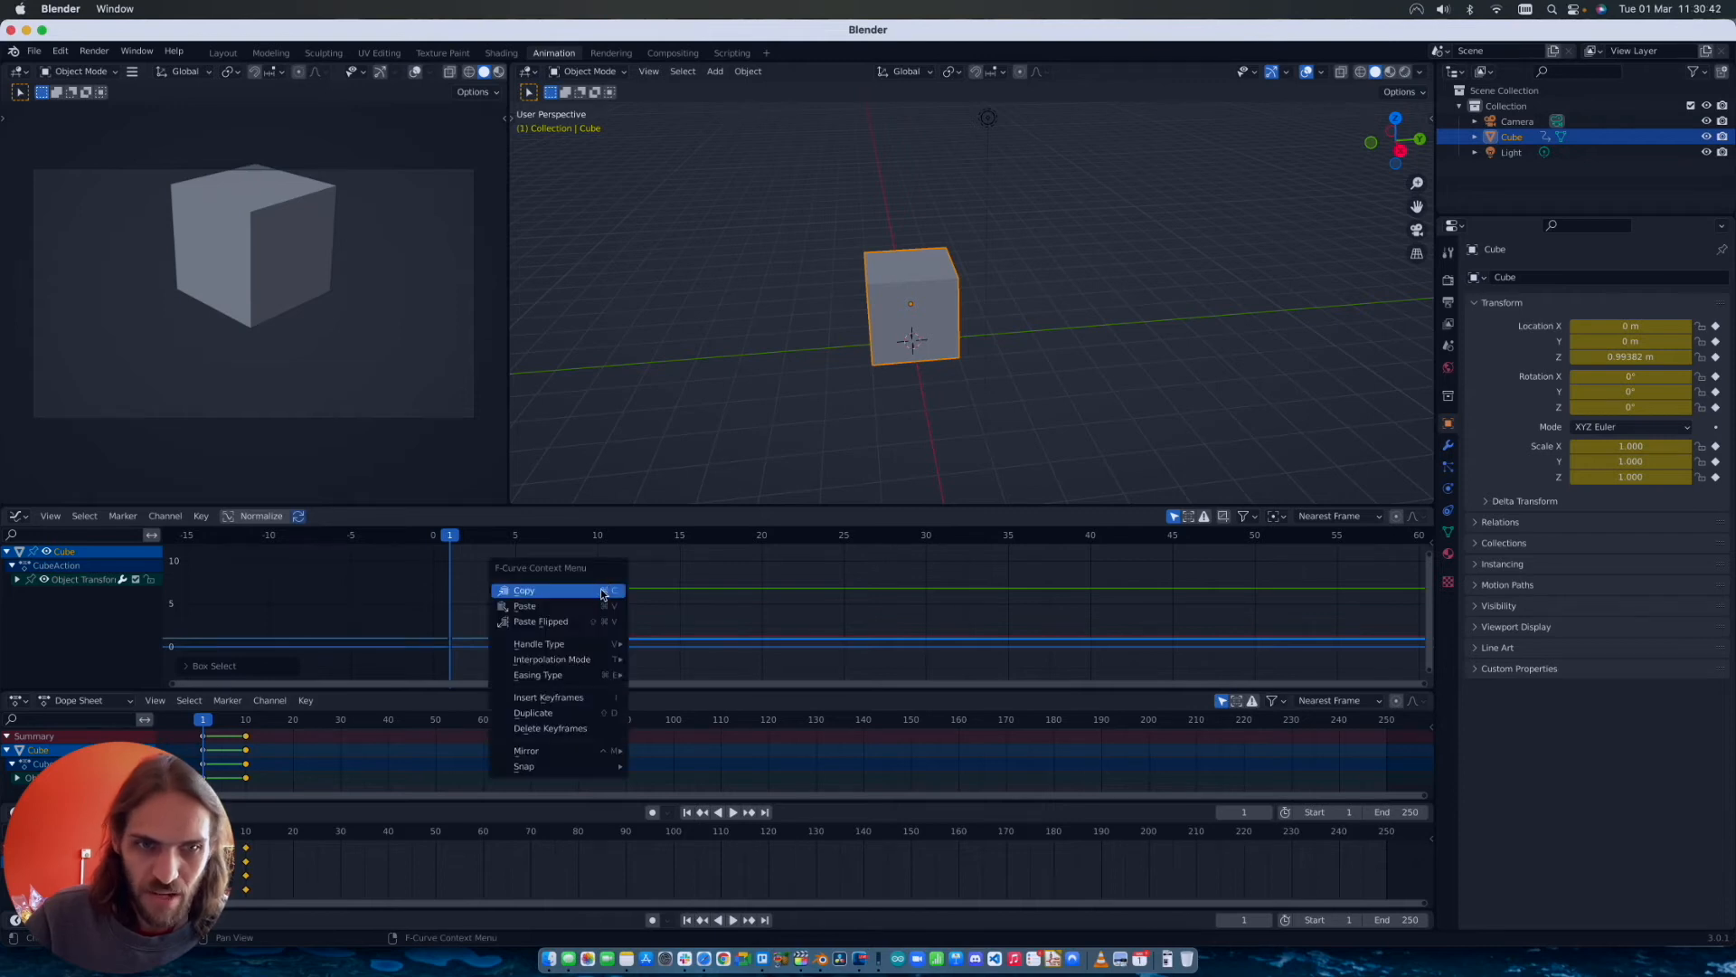
mouse_move(563, 646)
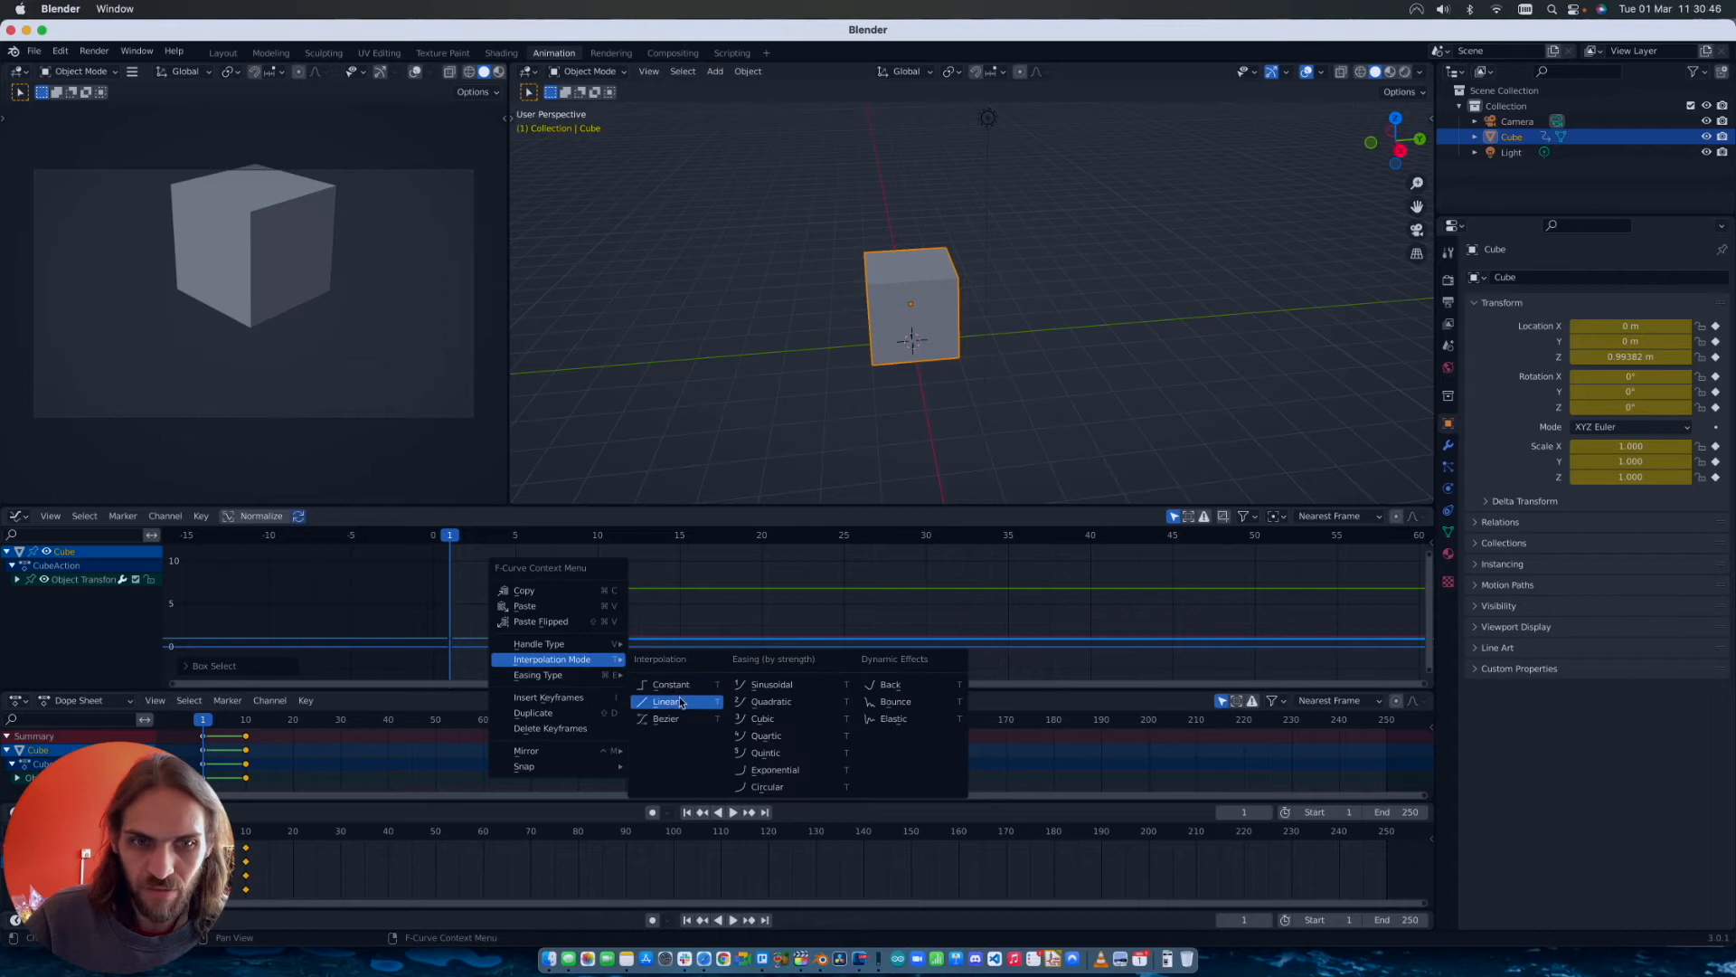
click(677, 702)
Step: Set the interpolation mode of the cube's frame 1 keyframes to Linear in the Dope Sheet
mouse_move(204, 721)
mouse_down()
mouse_move(223, 720)
mouse_move(198, 721)
mouse_up()
shift+click(203, 737)
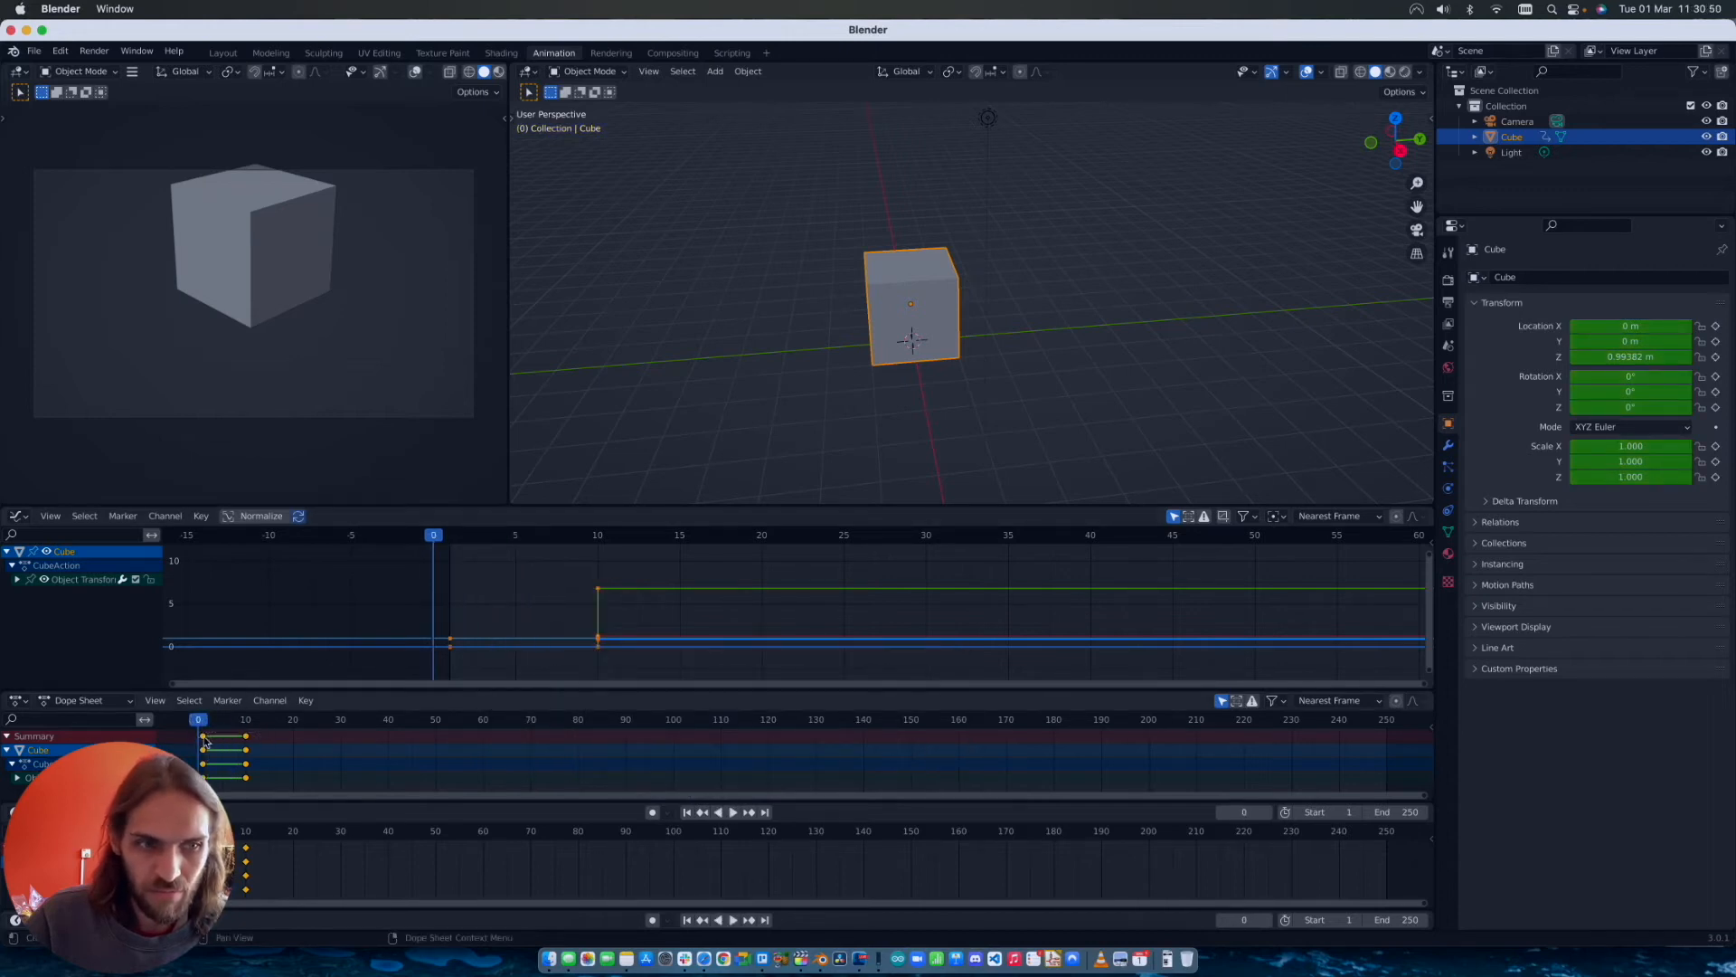
mouse_move(185, 820)
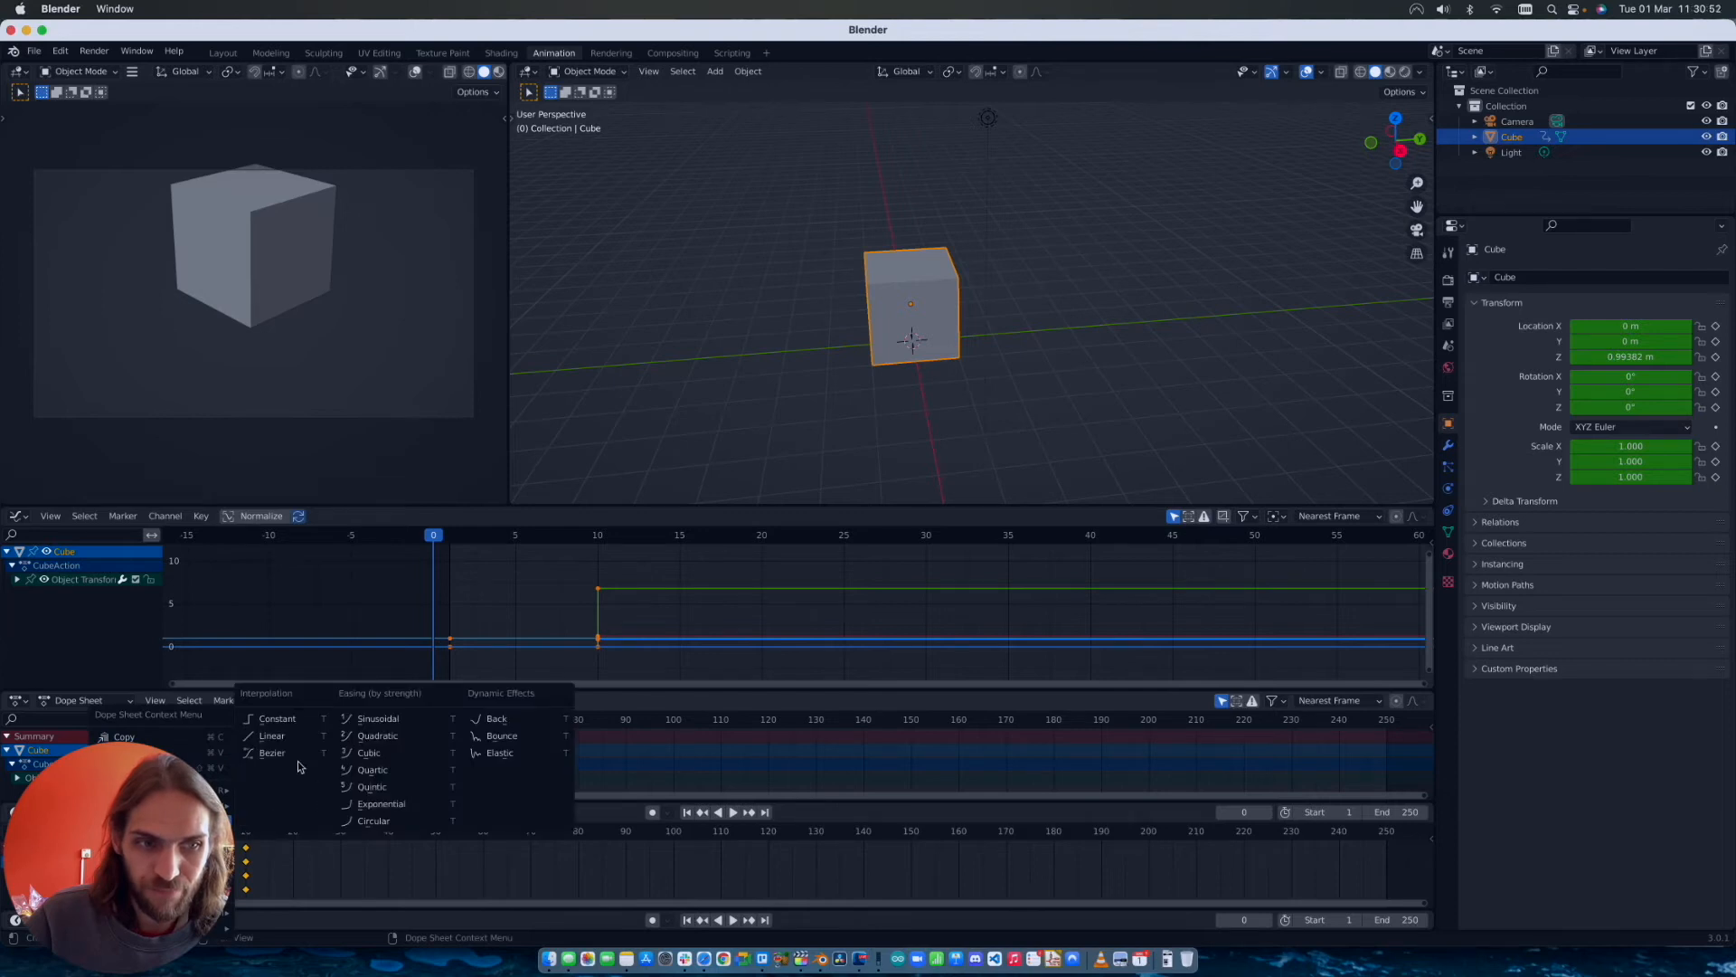
click(270, 736)
Step: Scrub and play between frames 1 and 10 to examine the cube's linear motion, ending at frame 1
drag(198, 724, 234, 737)
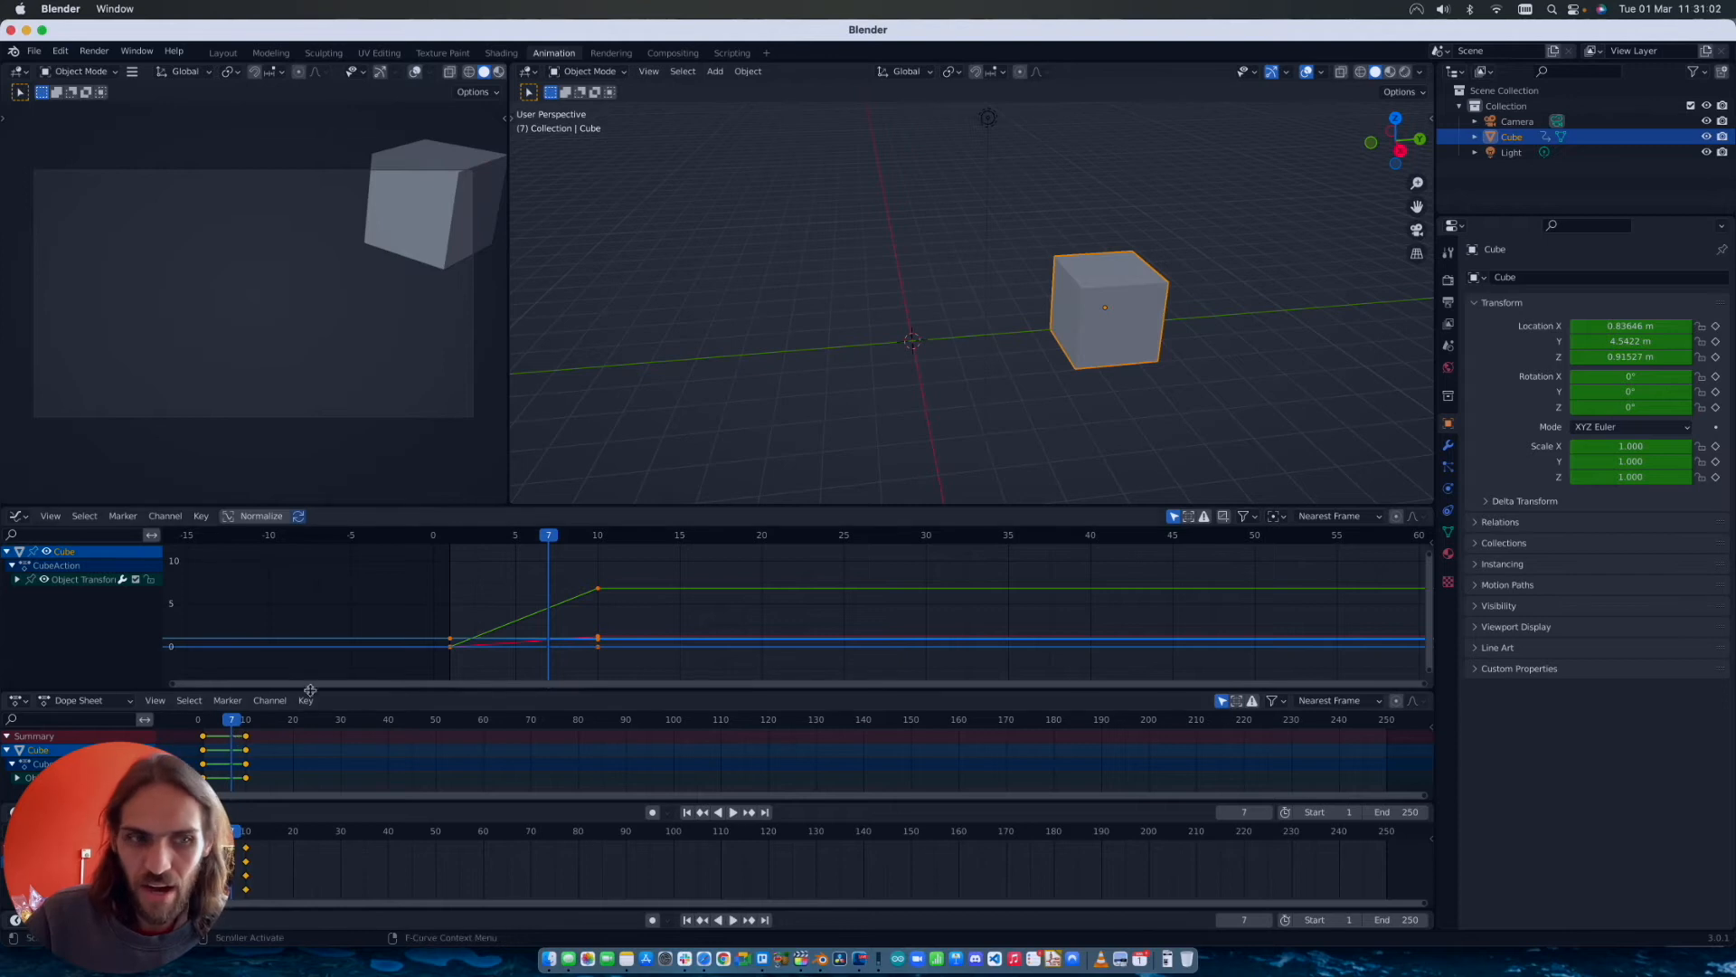
key(Left)
key(Left)
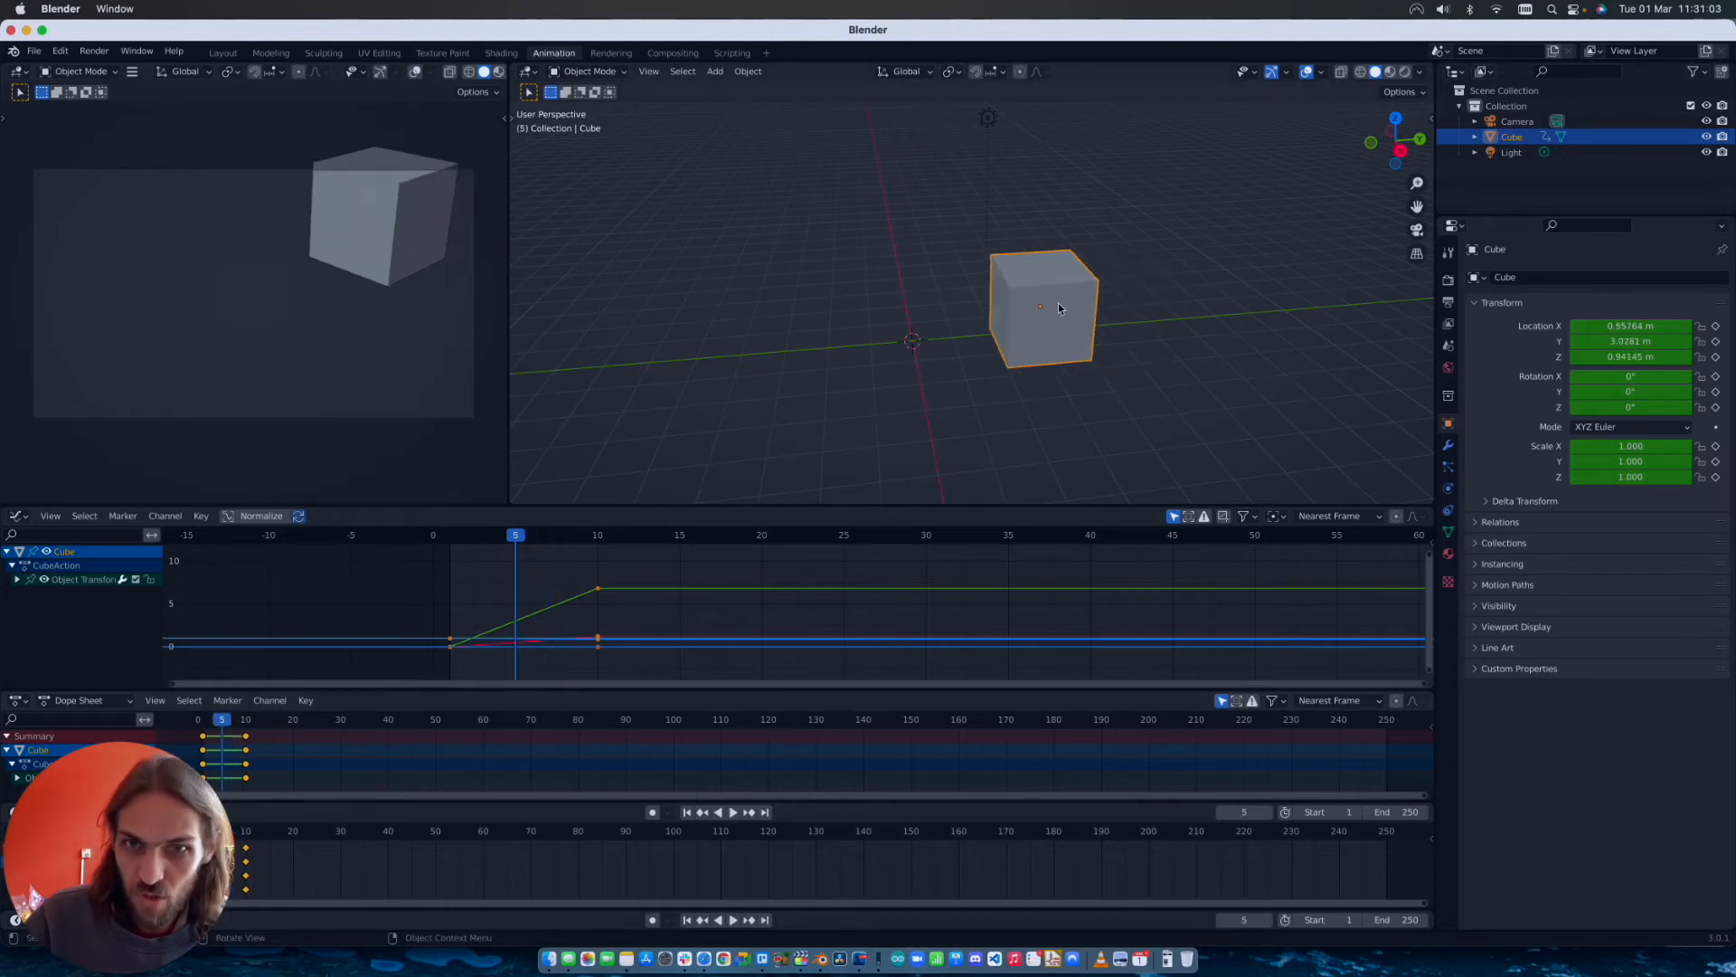
drag(224, 726, 236, 724)
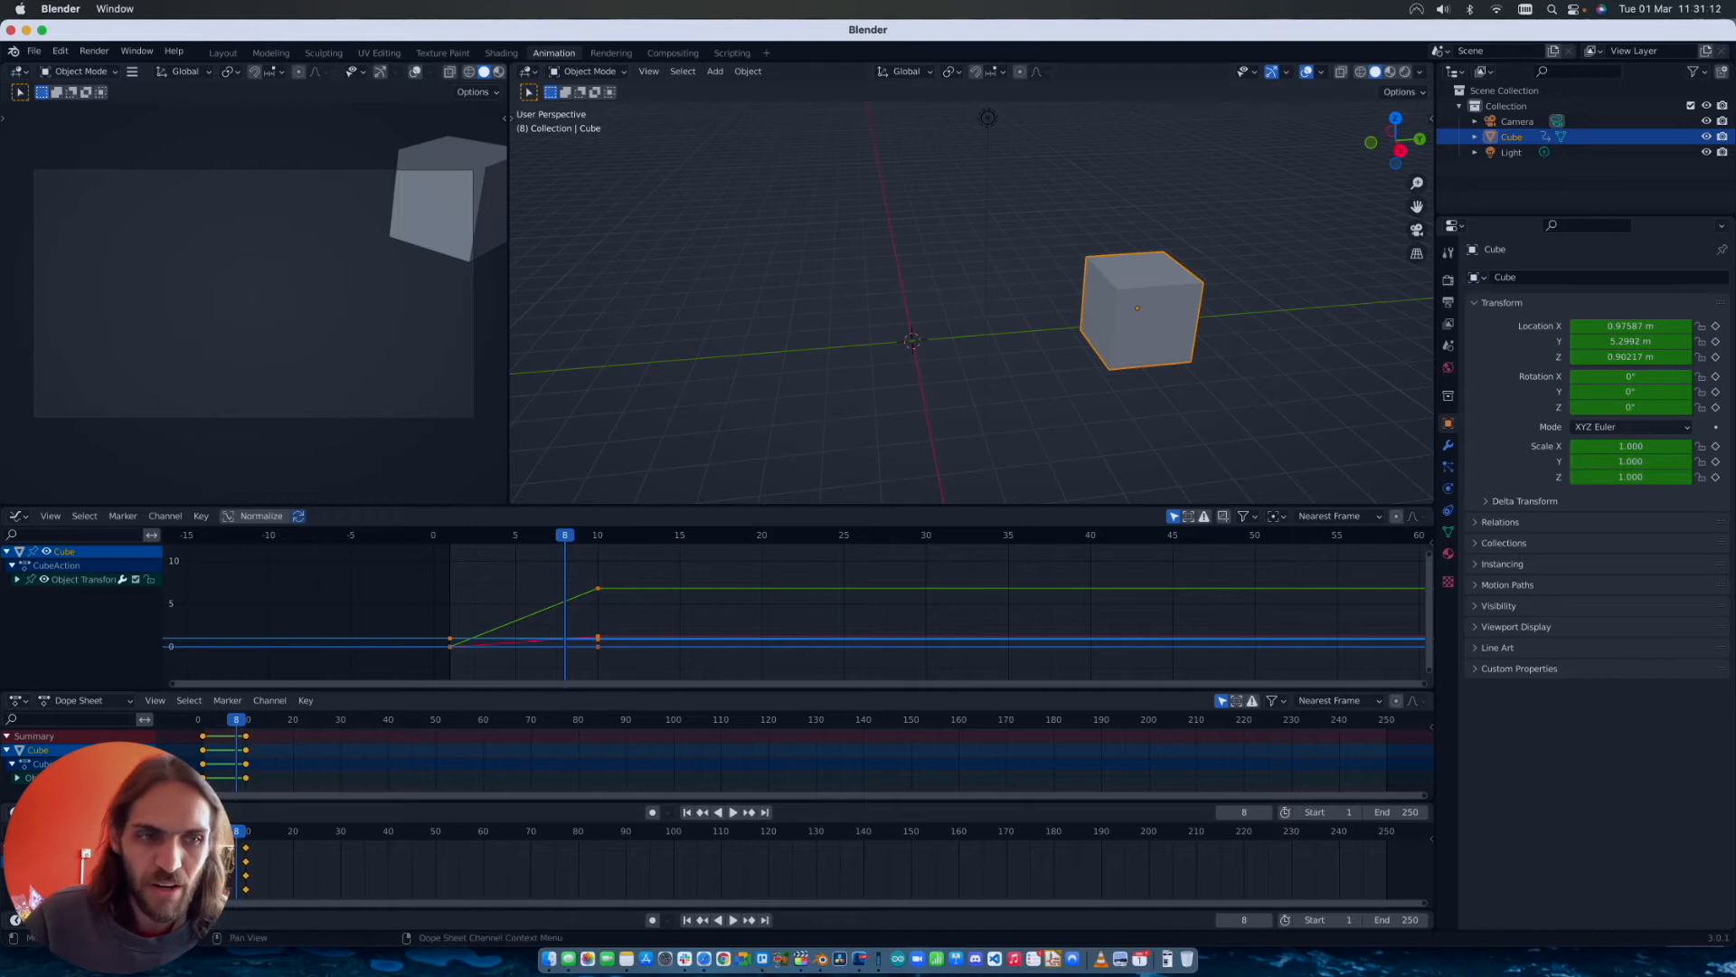
drag(239, 724, 202, 726)
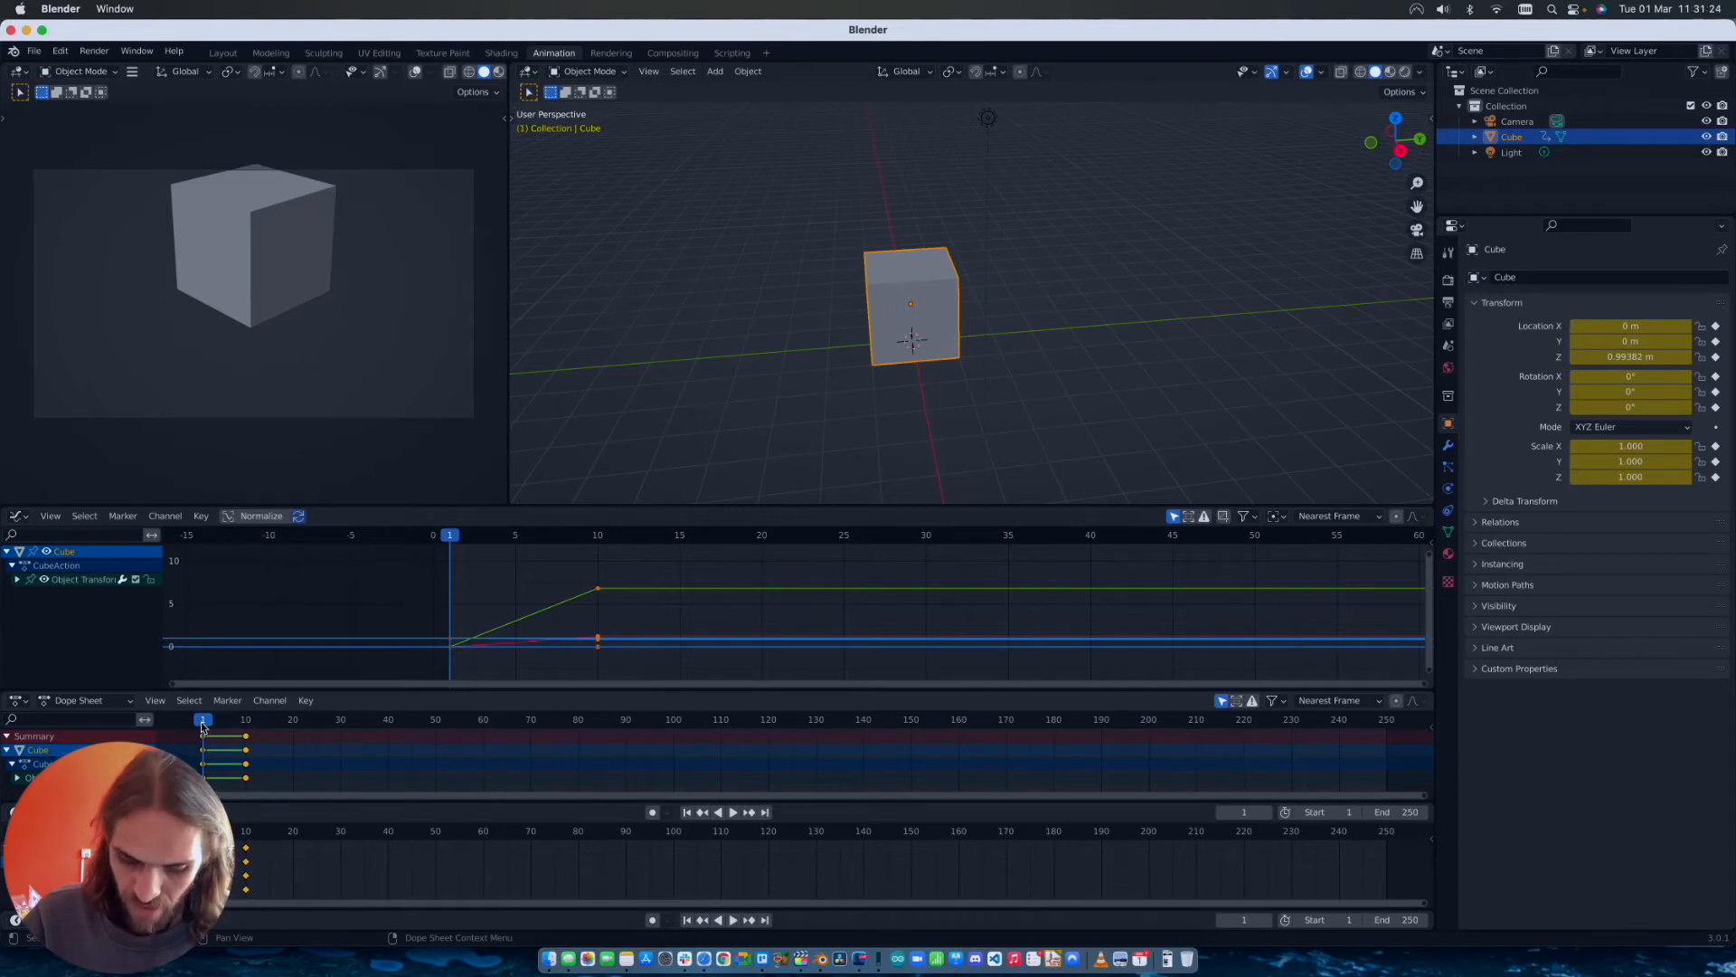
key(space)
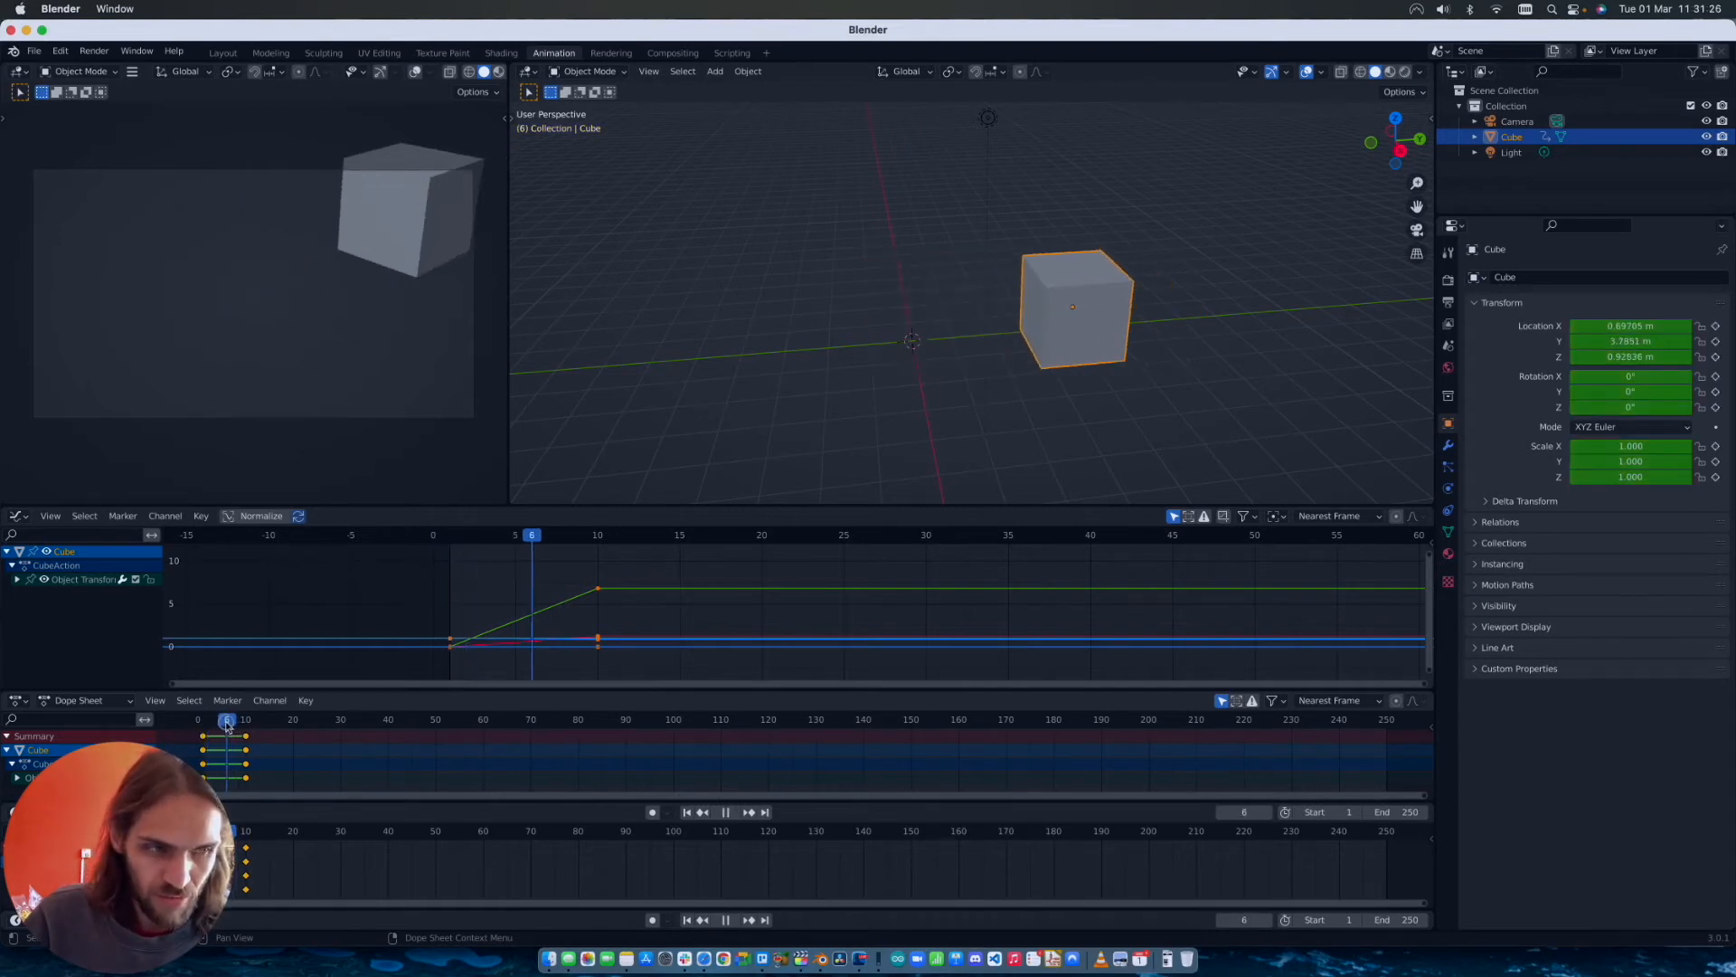
key(space)
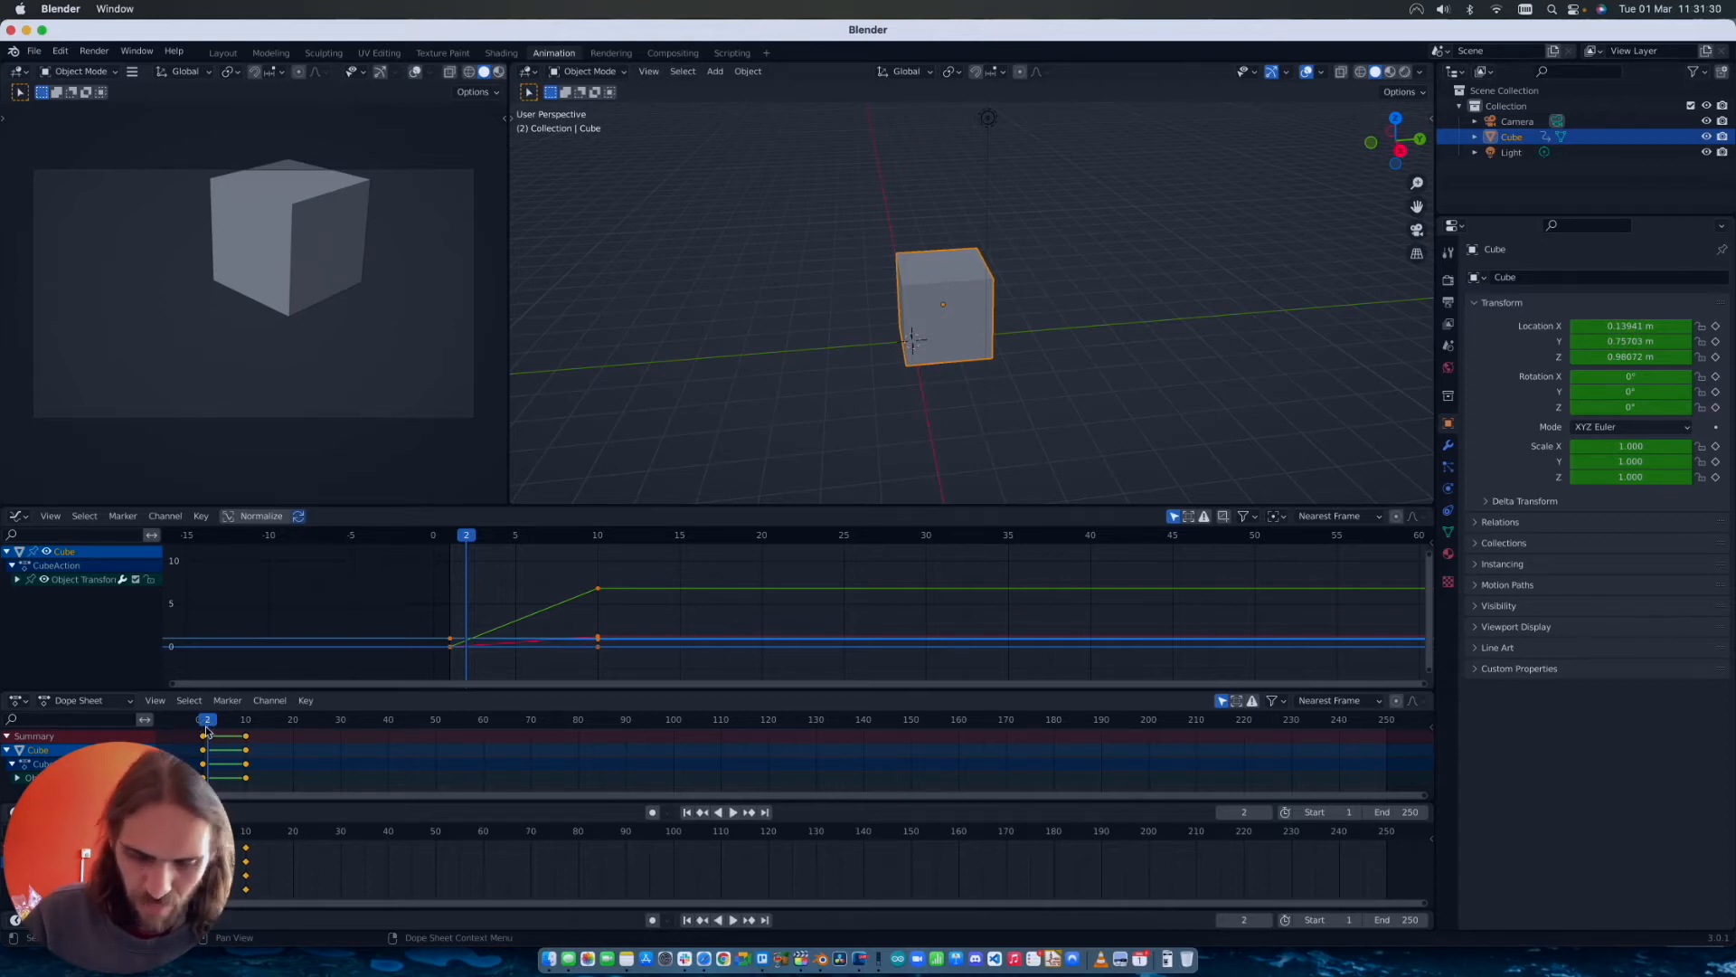
drag(207, 726, 204, 729)
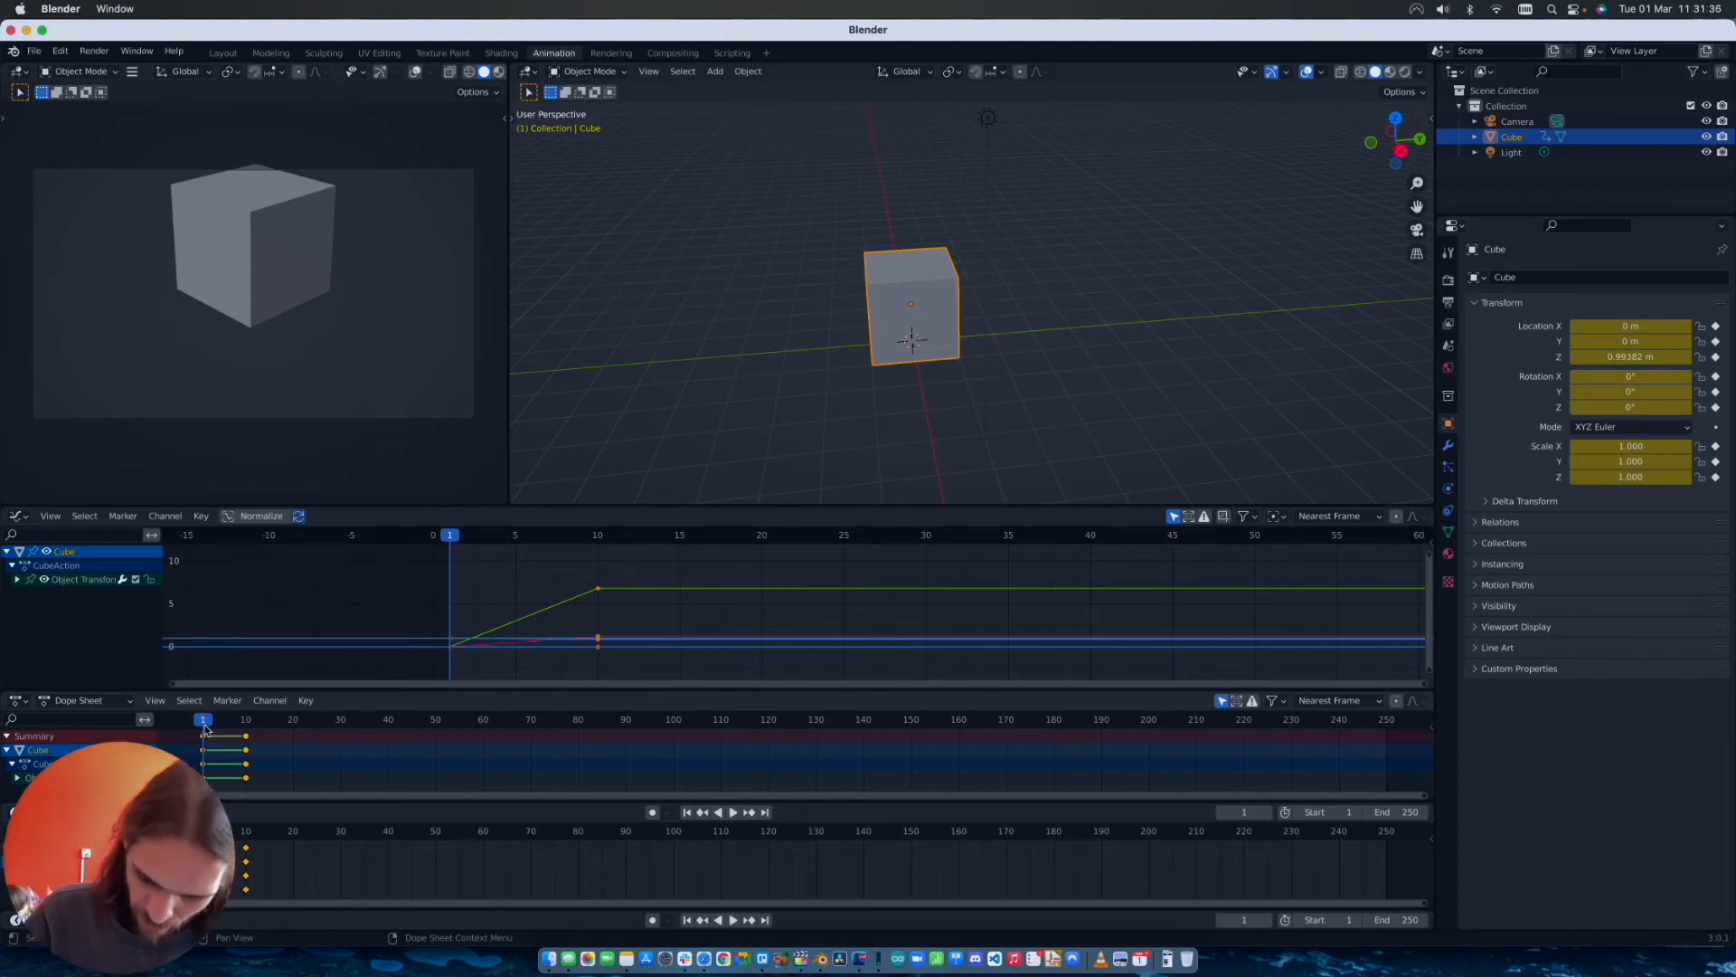
Step: Switch the keyframes' interpolation mode to Constant in the Dope Sheet and briefly test playback from frame 1
mouse_move(207, 729)
mouse_down()
mouse_move(240, 729)
mouse_move(203, 742)
mouse_up()
right_click(203, 742)
mouse_move(203, 740)
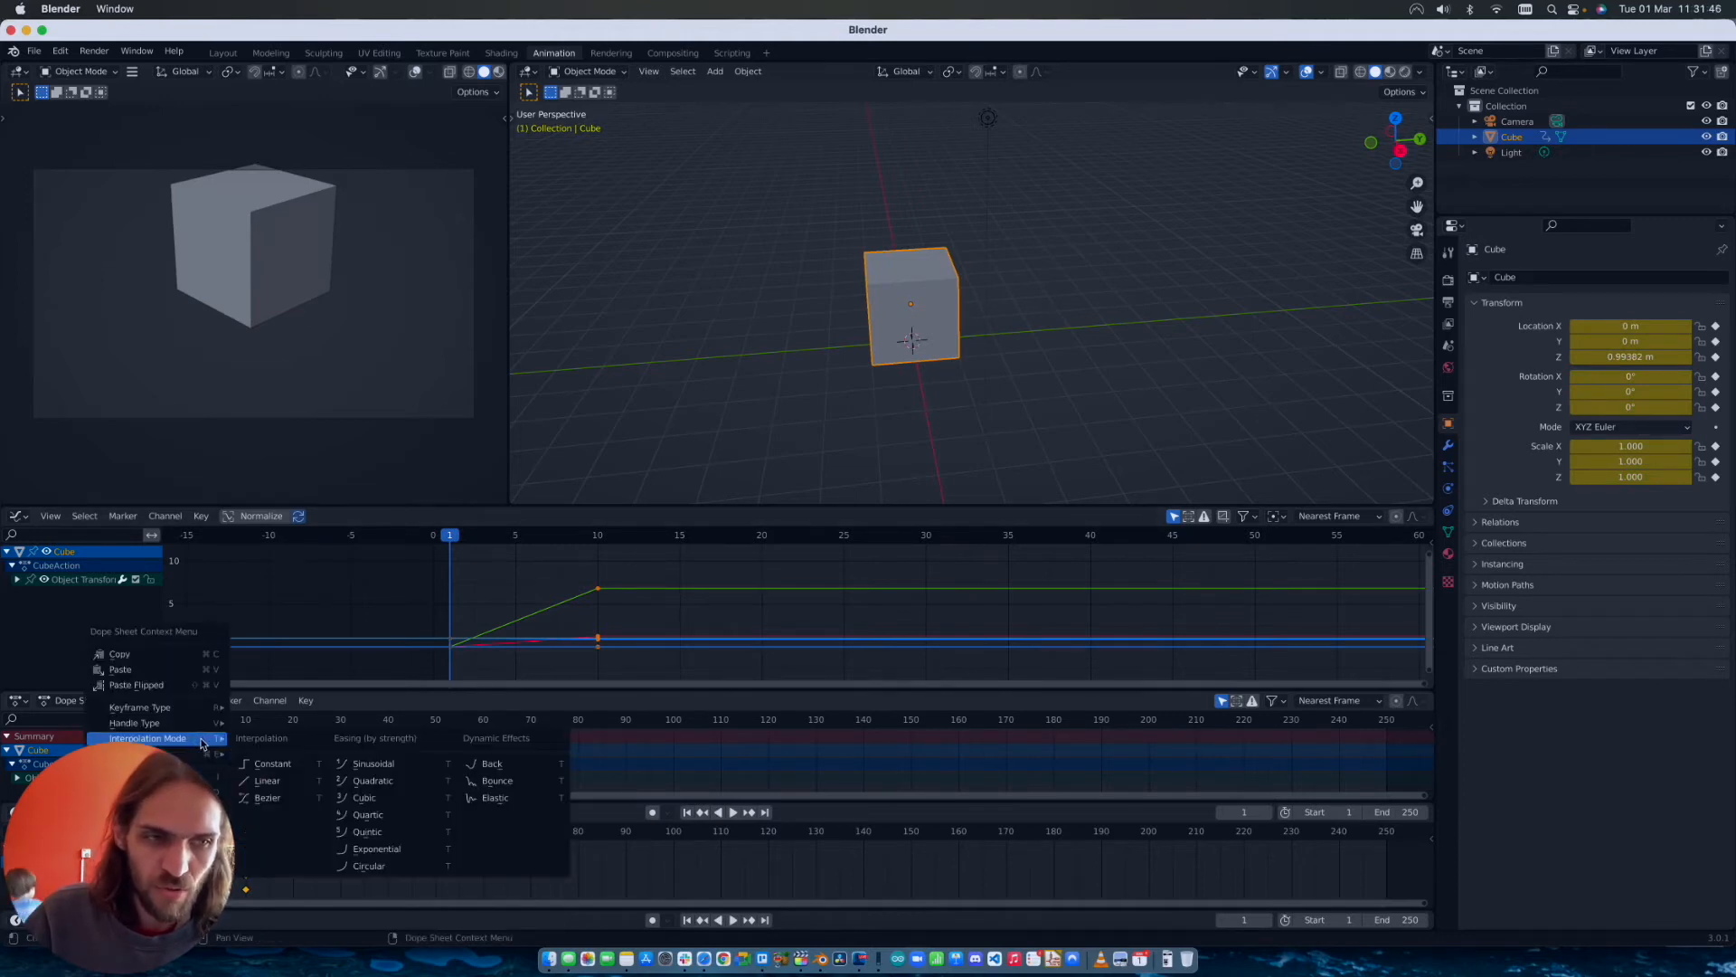
click(276, 764)
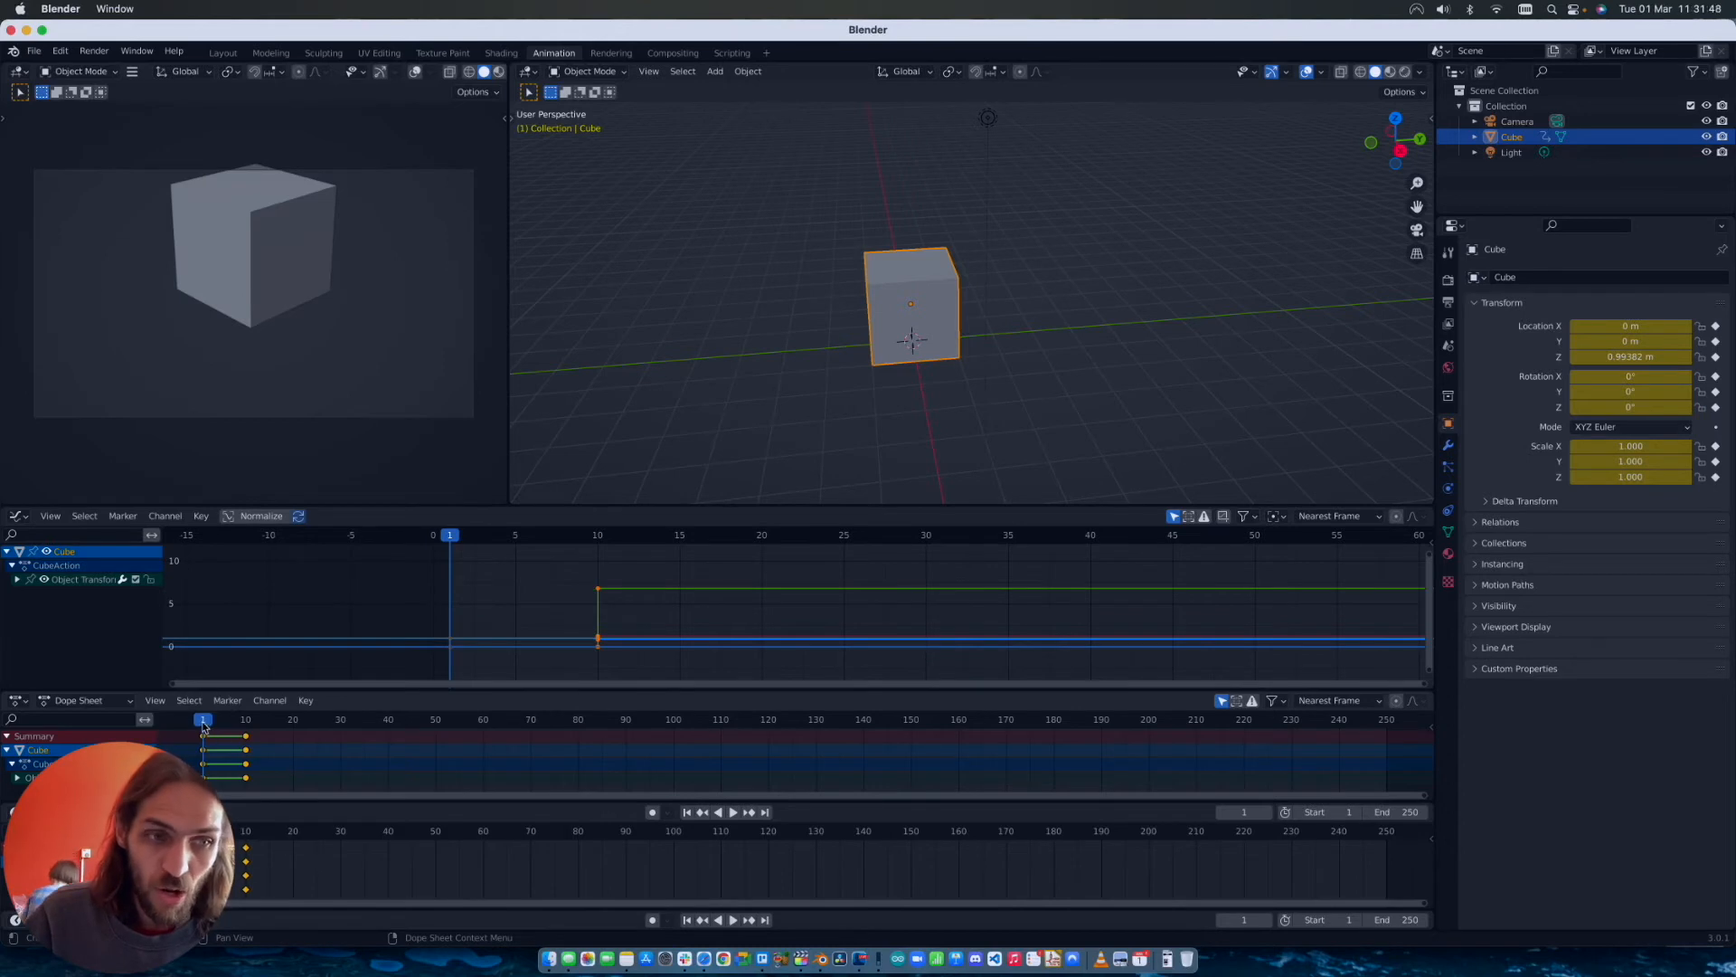
key(space)
key(Escape)
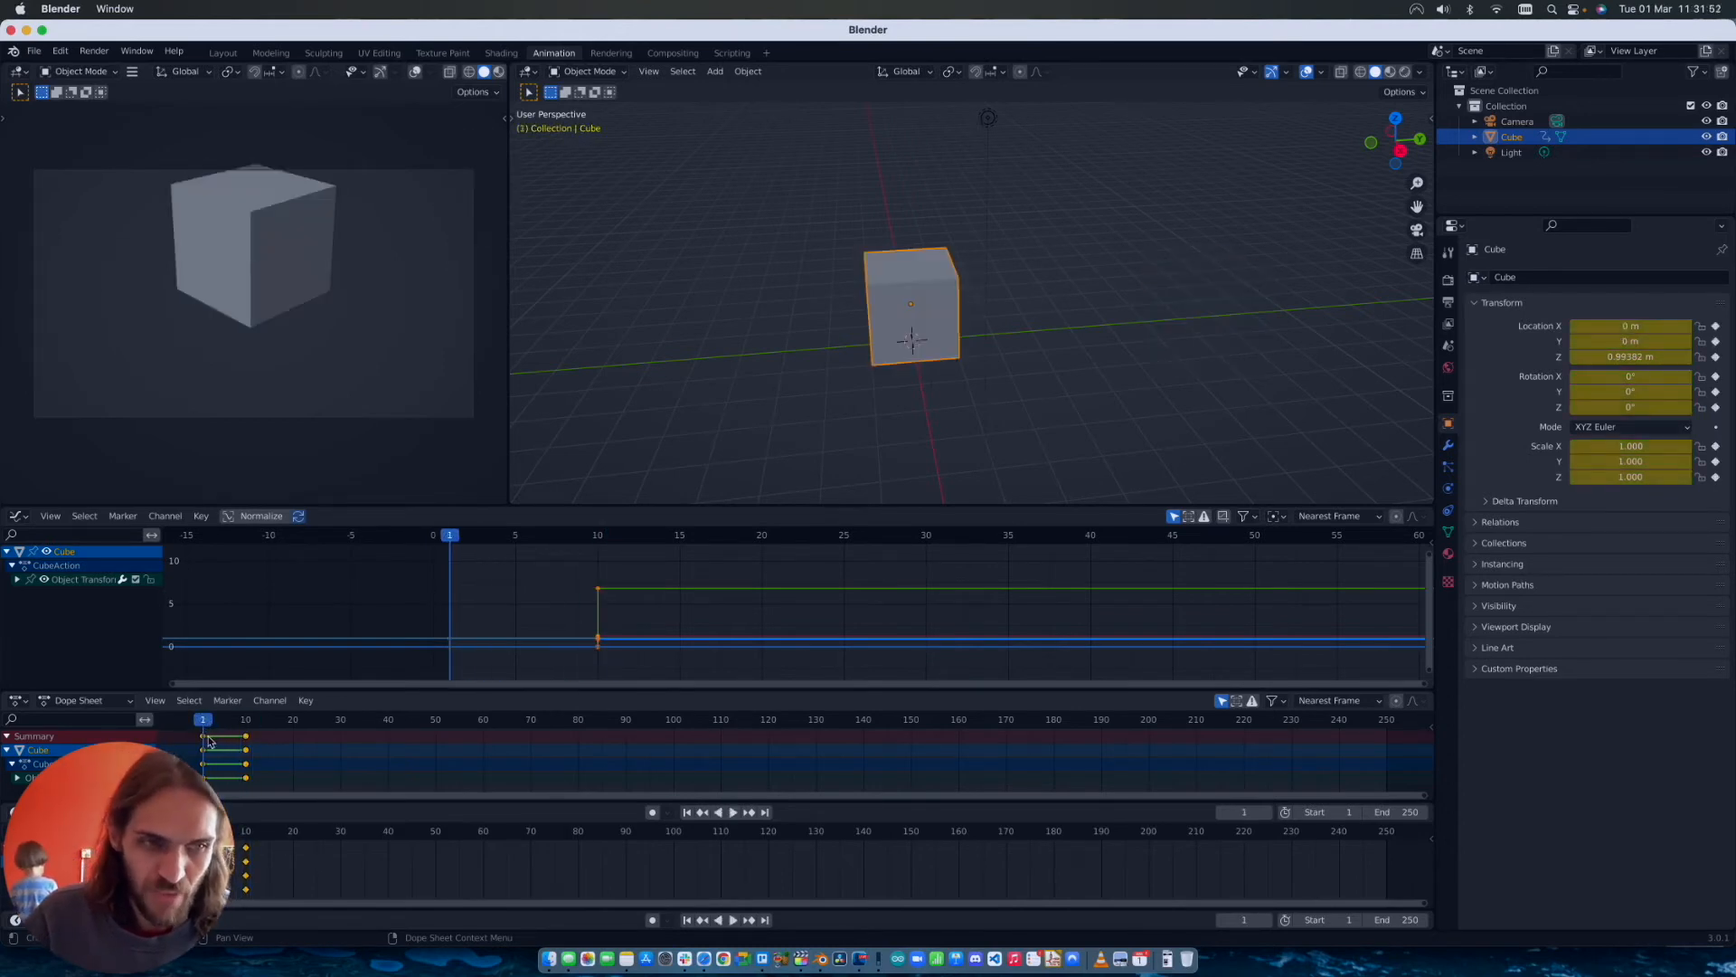
Step: Set the Dope Sheet keyframes' interpolation mode back to Linear
right_click(207, 740)
mouse_move(206, 741)
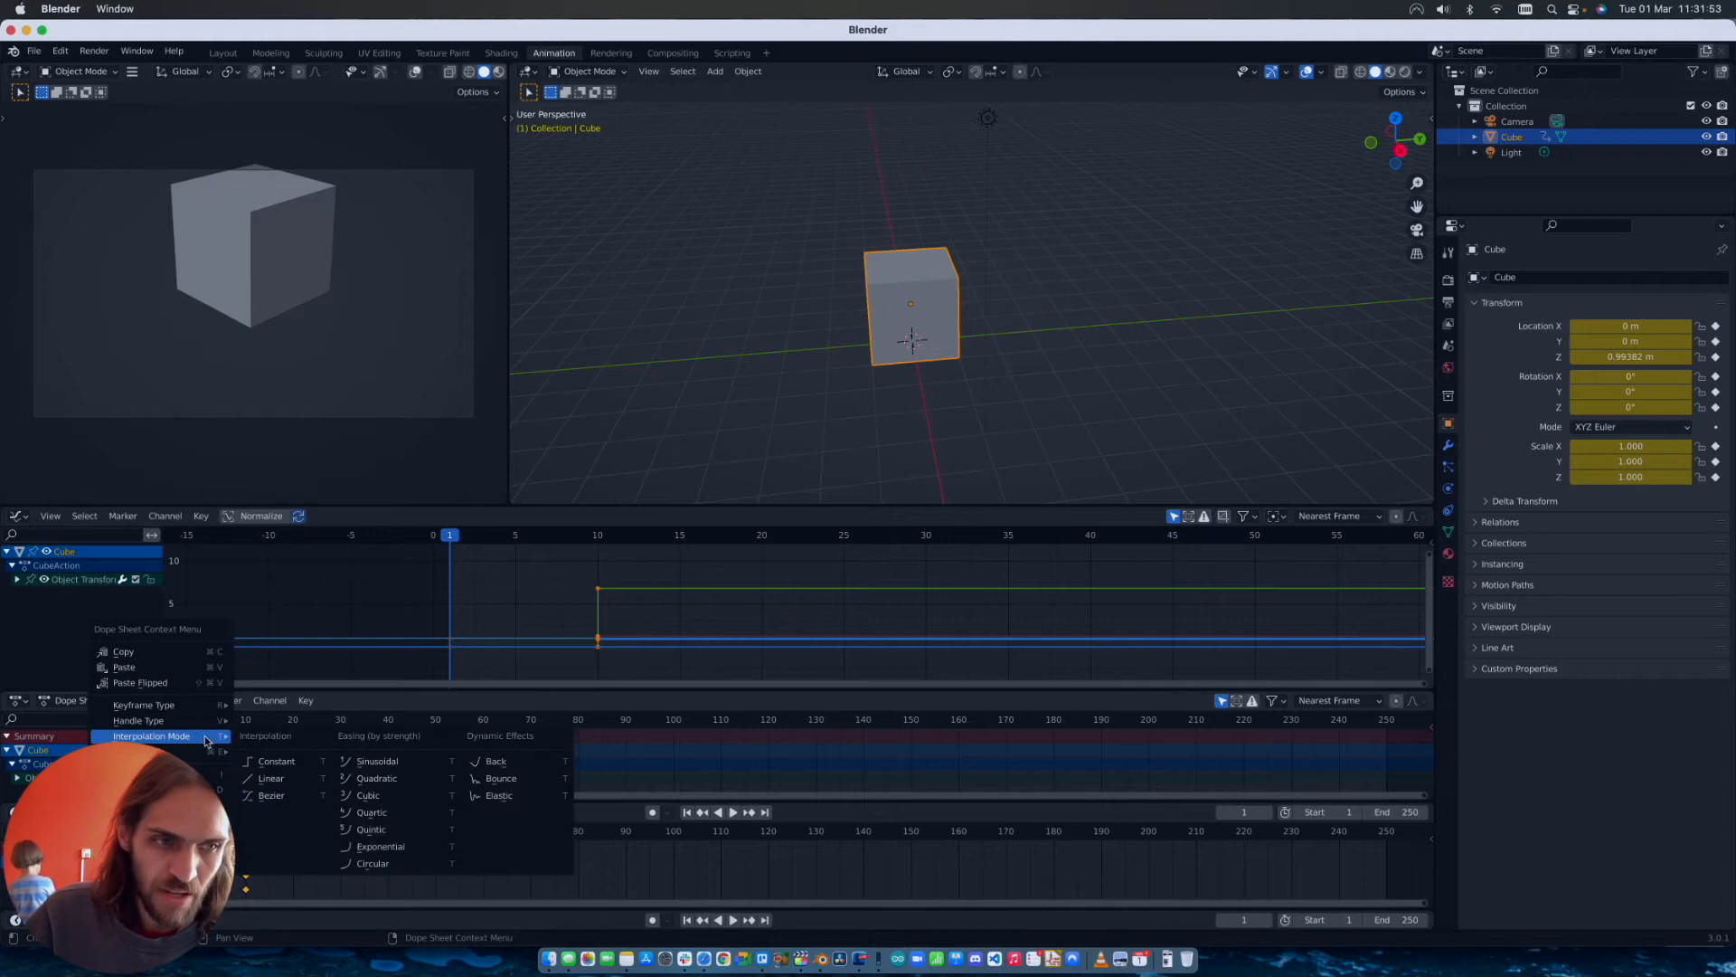
click(278, 778)
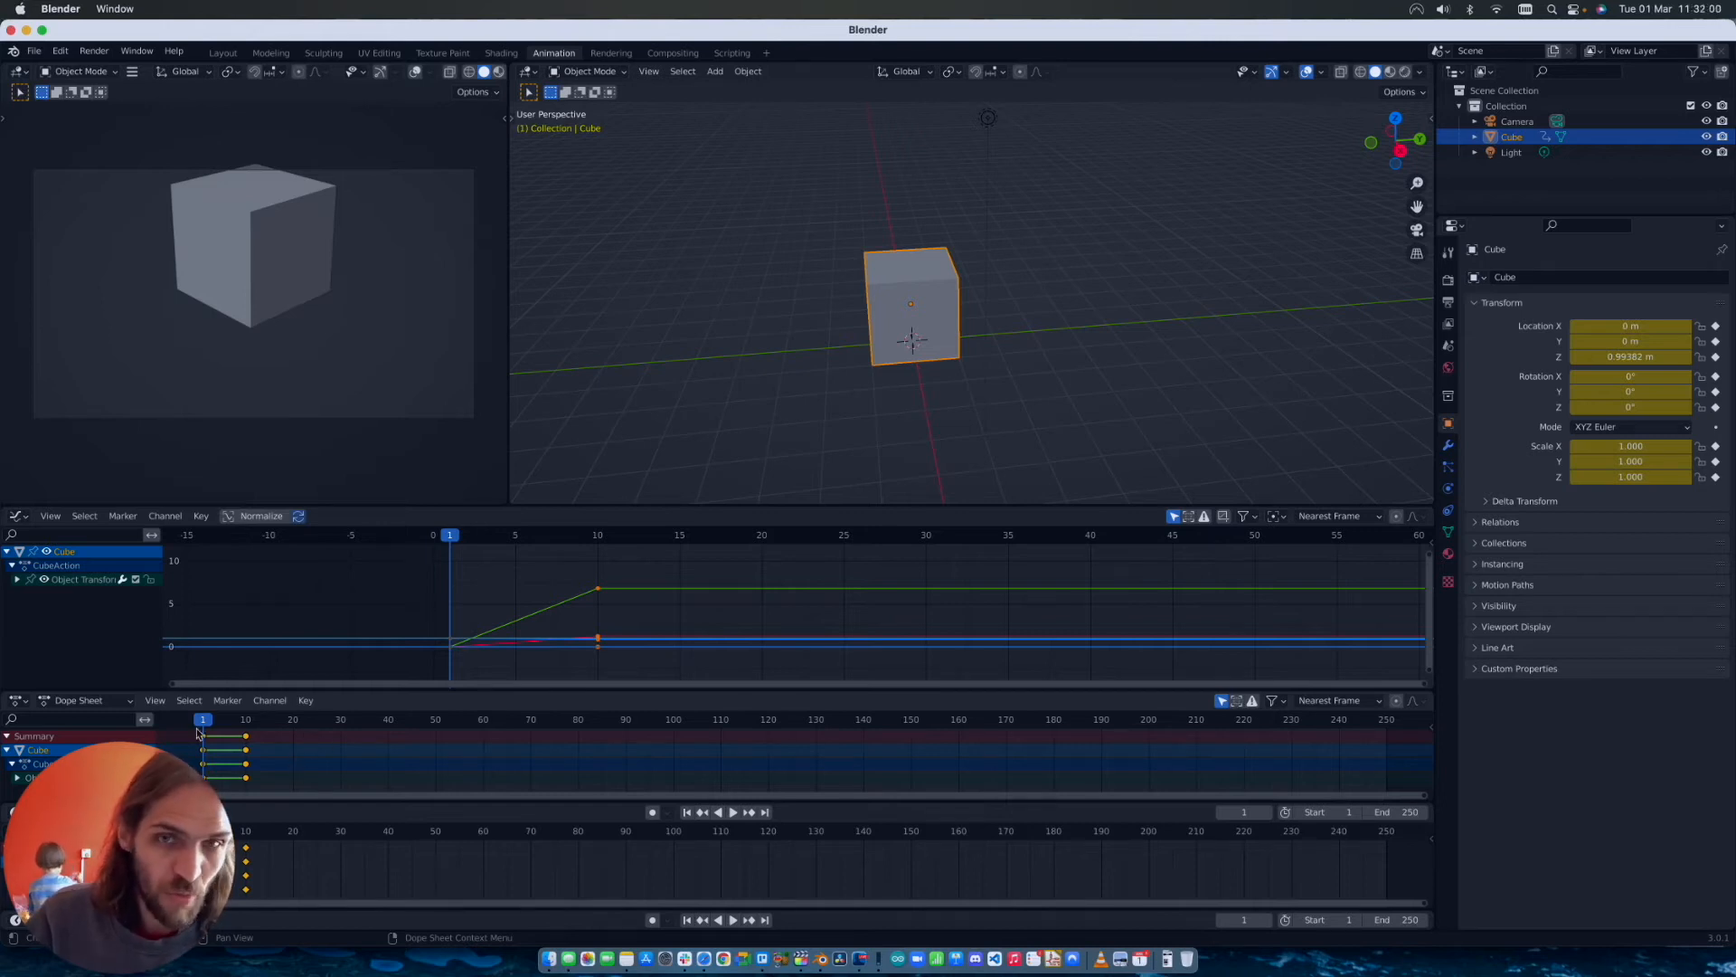
Step: At frame 17, move the cube to about X -0.36 m, Y 2.96 m, Z 2.95 m
drag(191, 726, 280, 729)
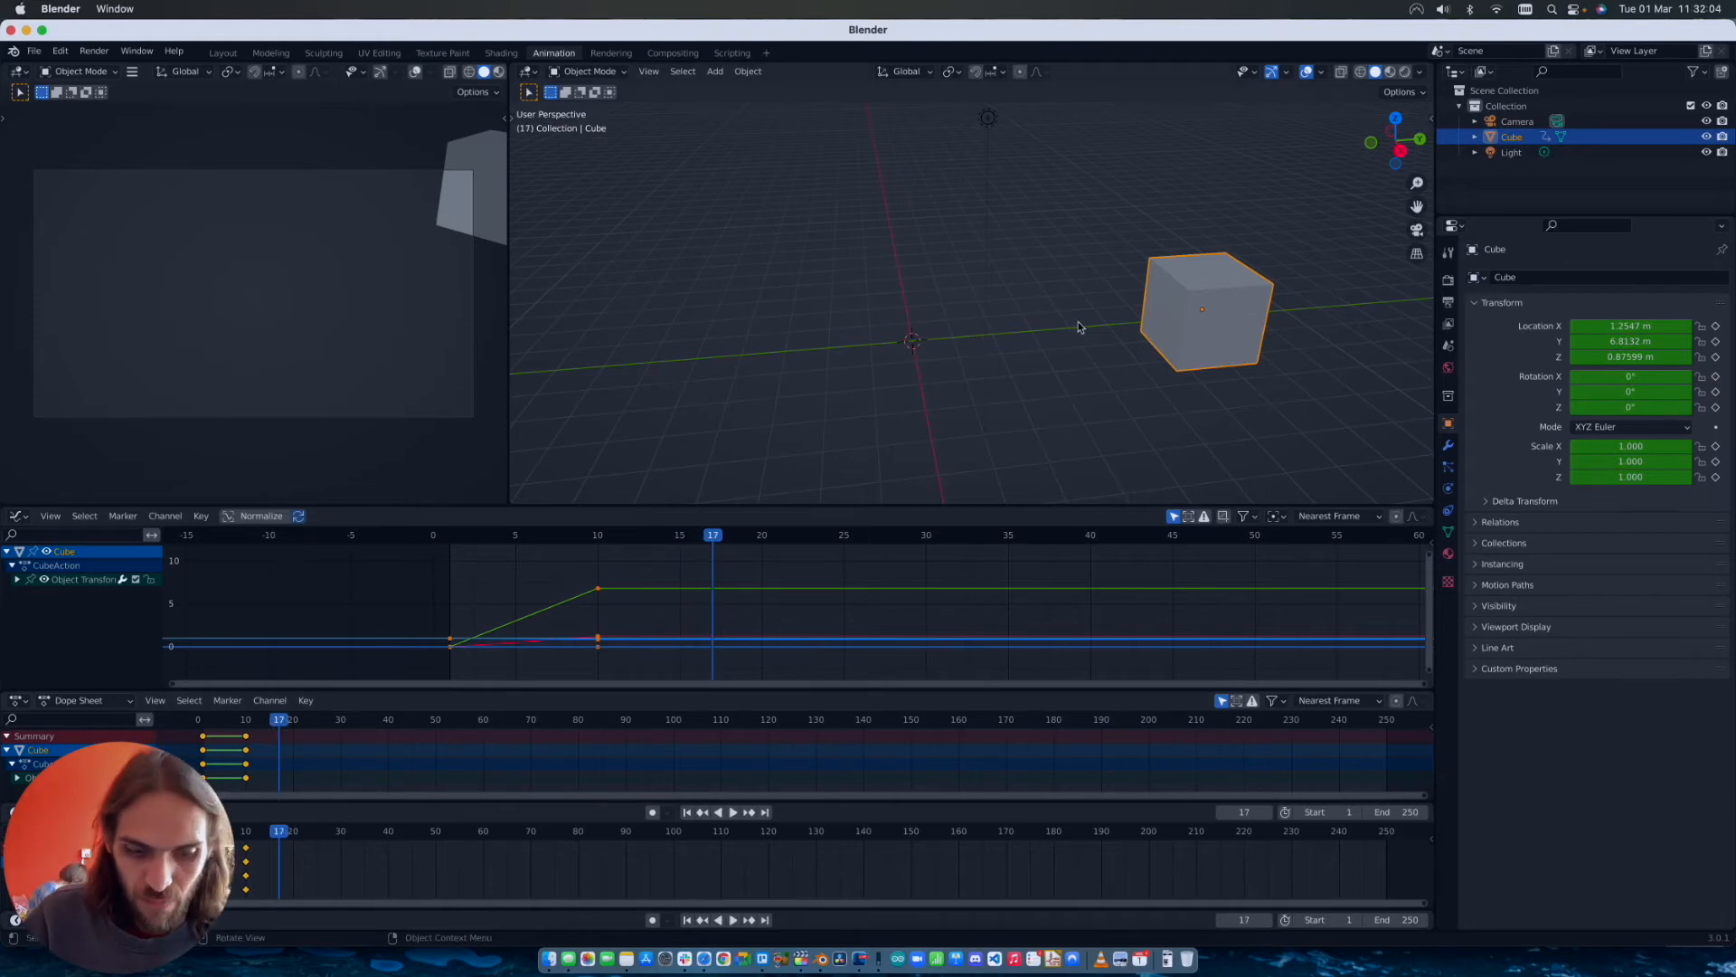
key(g)
click(908, 232)
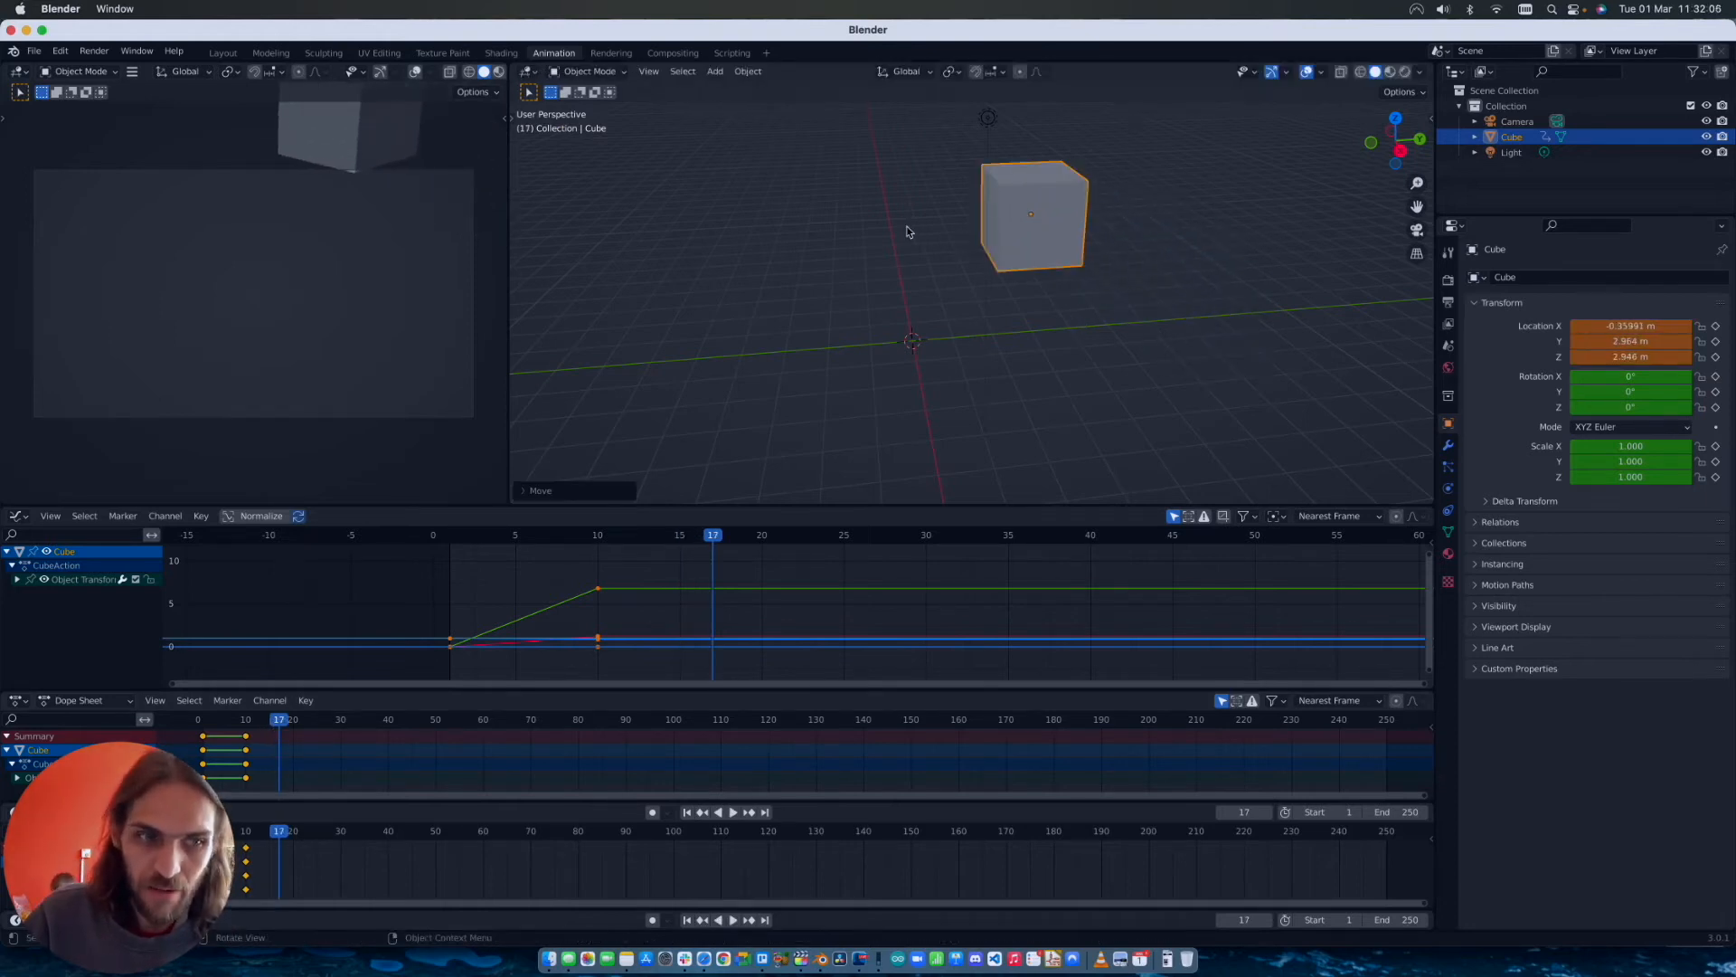
Step: Insert a Location, Rotation & Scale keyframe for the cube at frame 17 and play the animation, returning to frame 1
key(i)
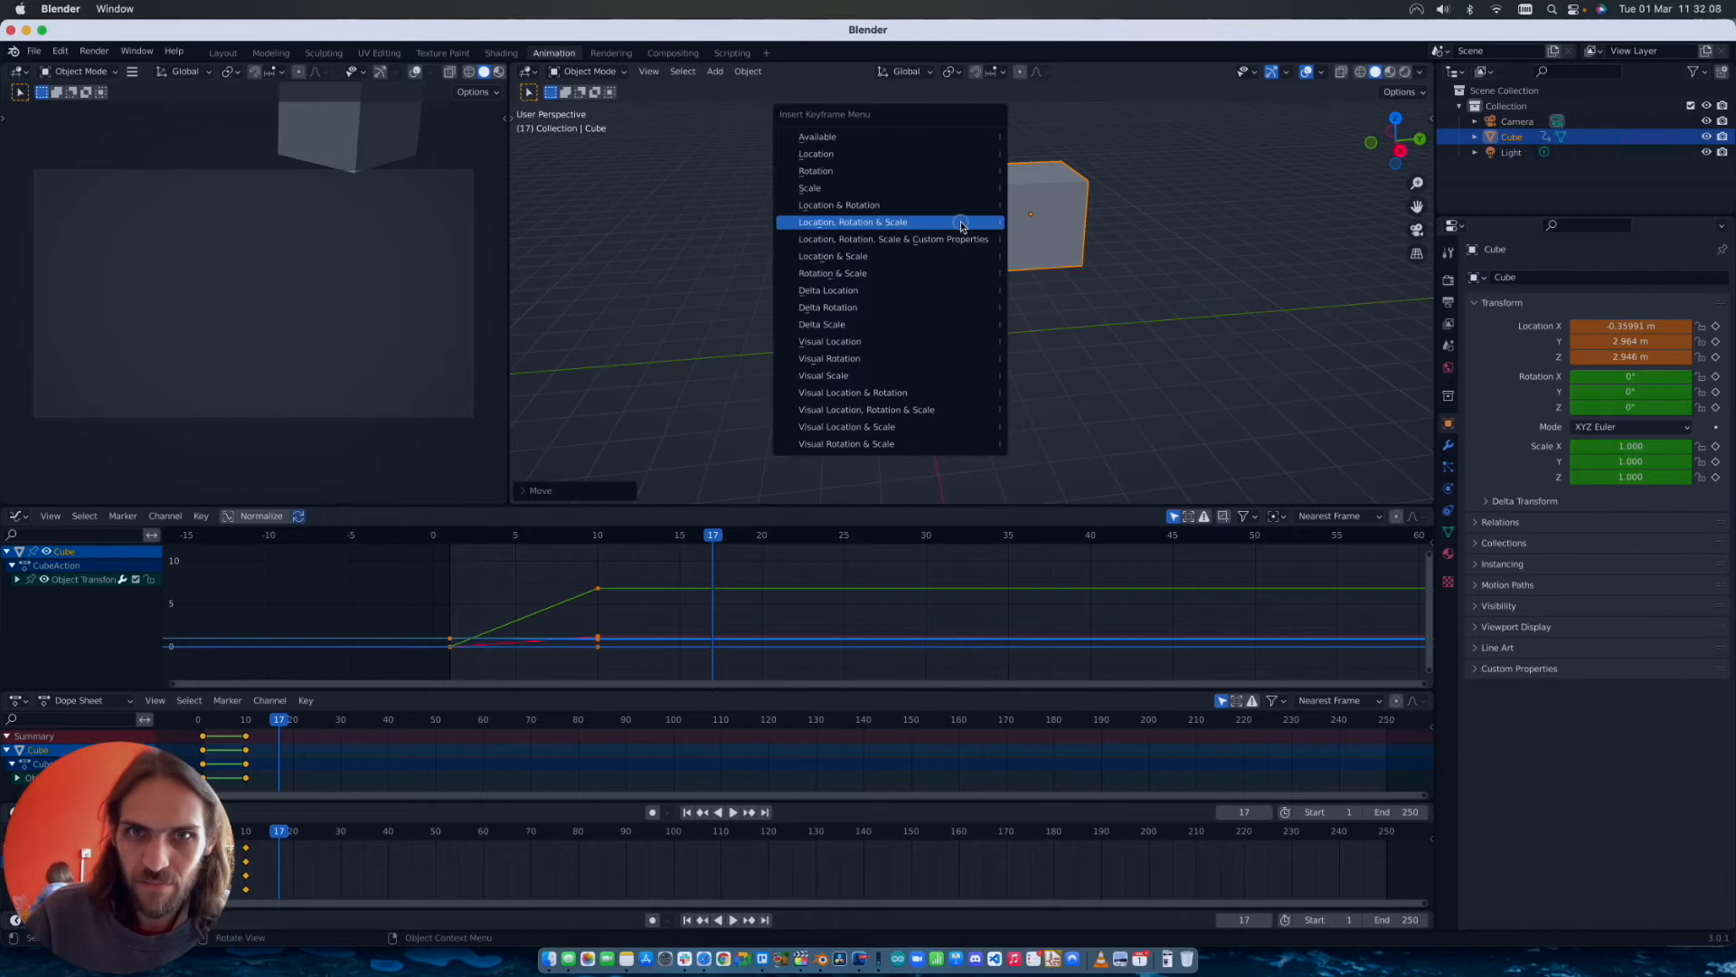
click(962, 226)
key(space)
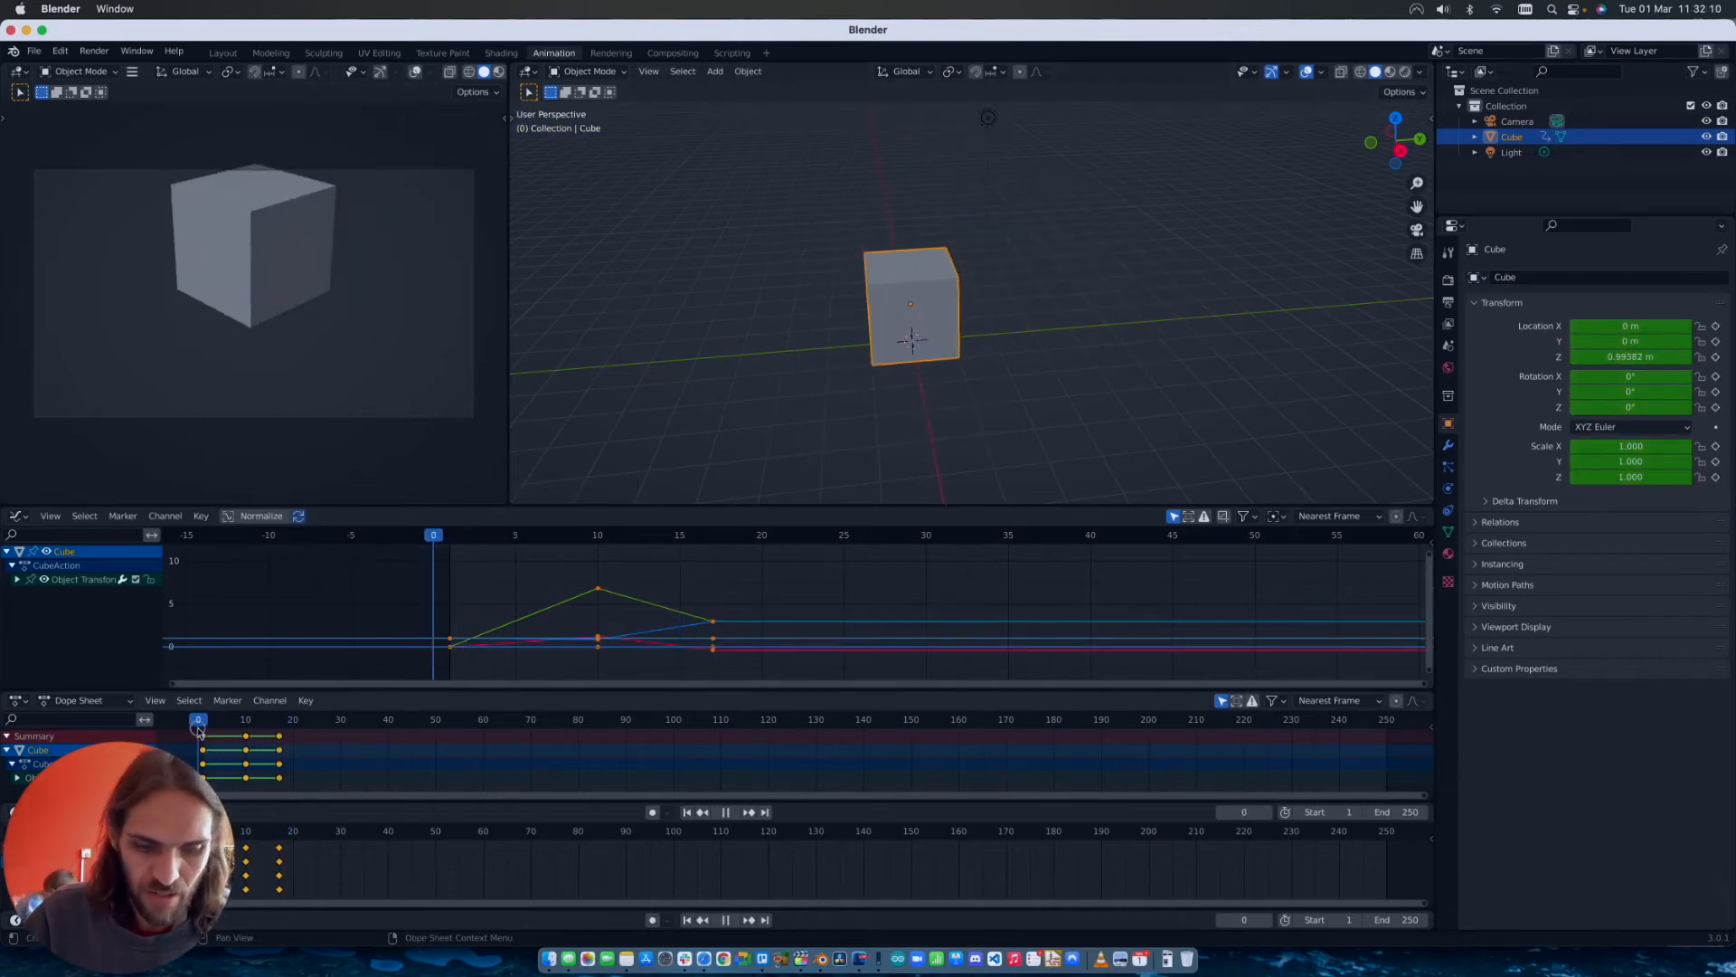
key(space)
drag(330, 720, 202, 740)
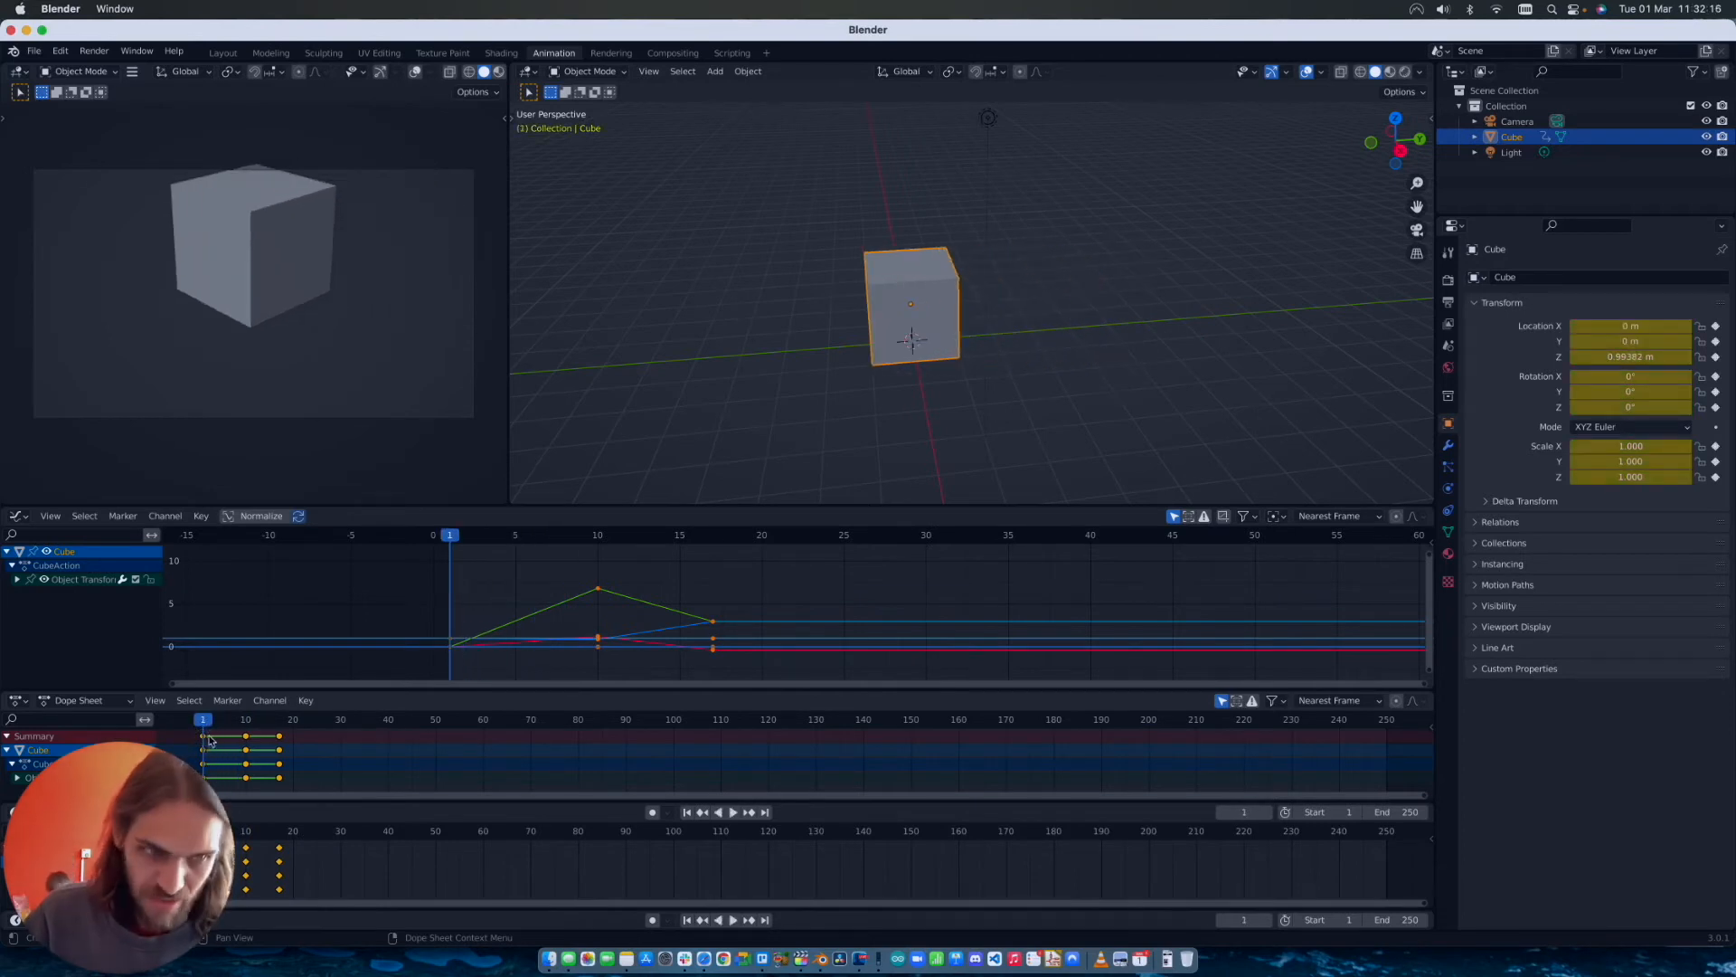
Step: Undo the recent edits, stepping back past the frame 17 keyframe to the Constant interpolation
key(super+z)
key(super+z)
key(super+z)
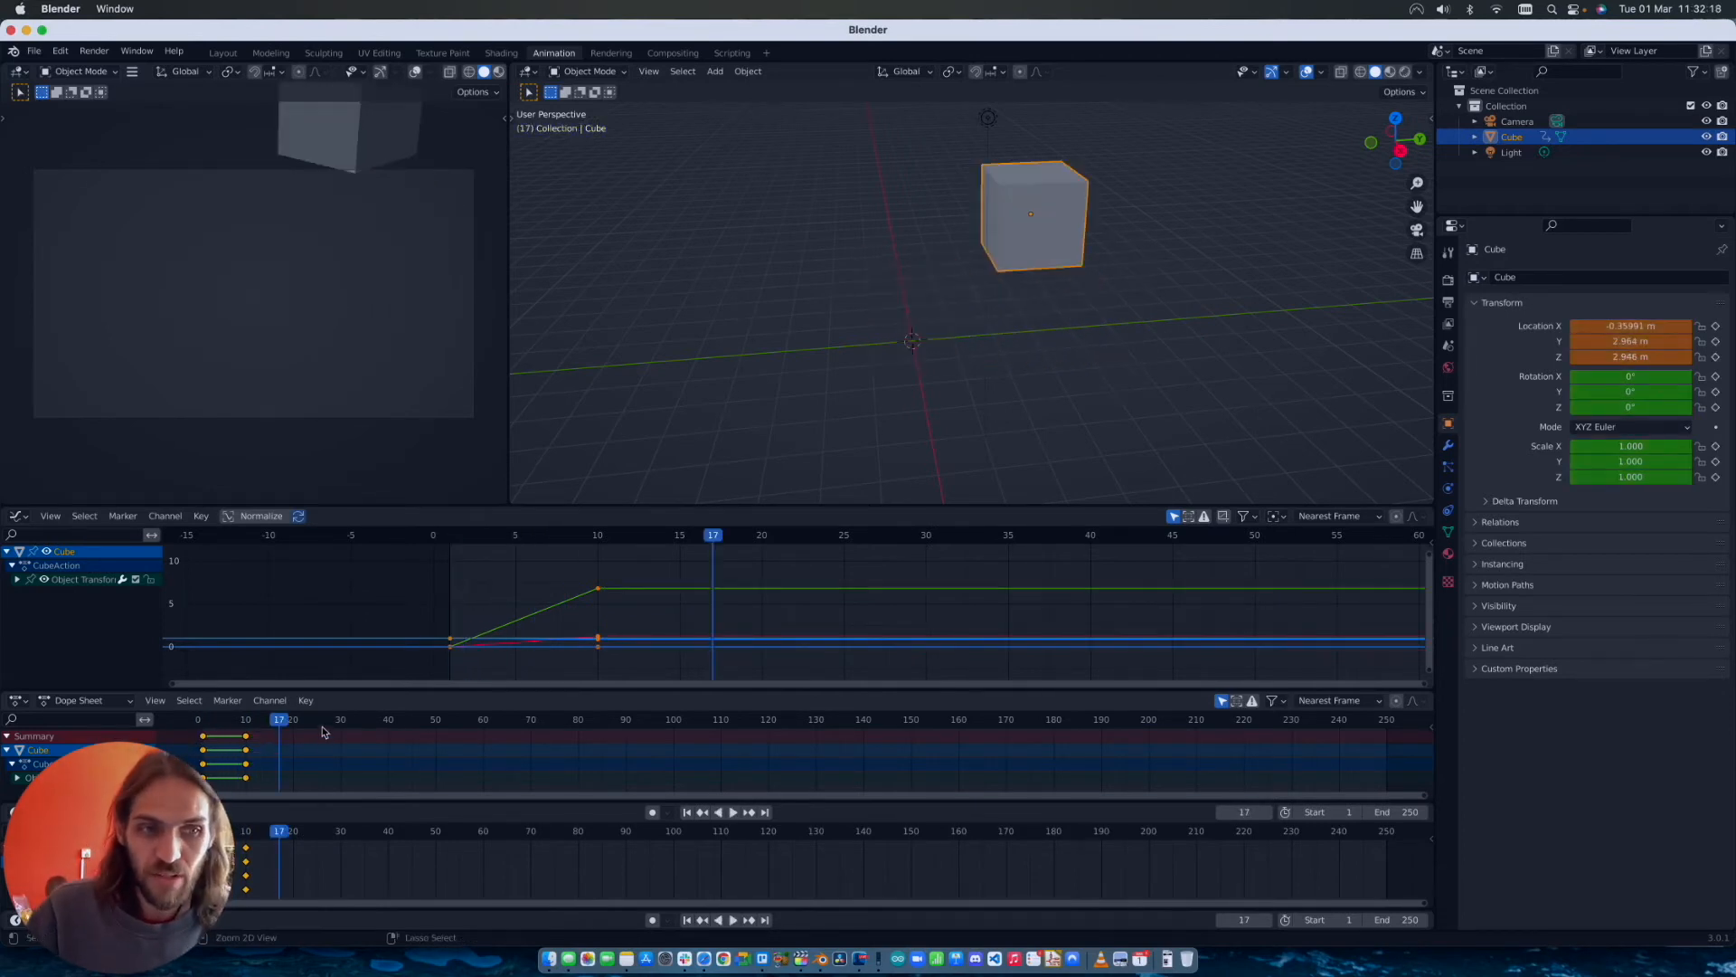
key(super+z)
key(super+z)
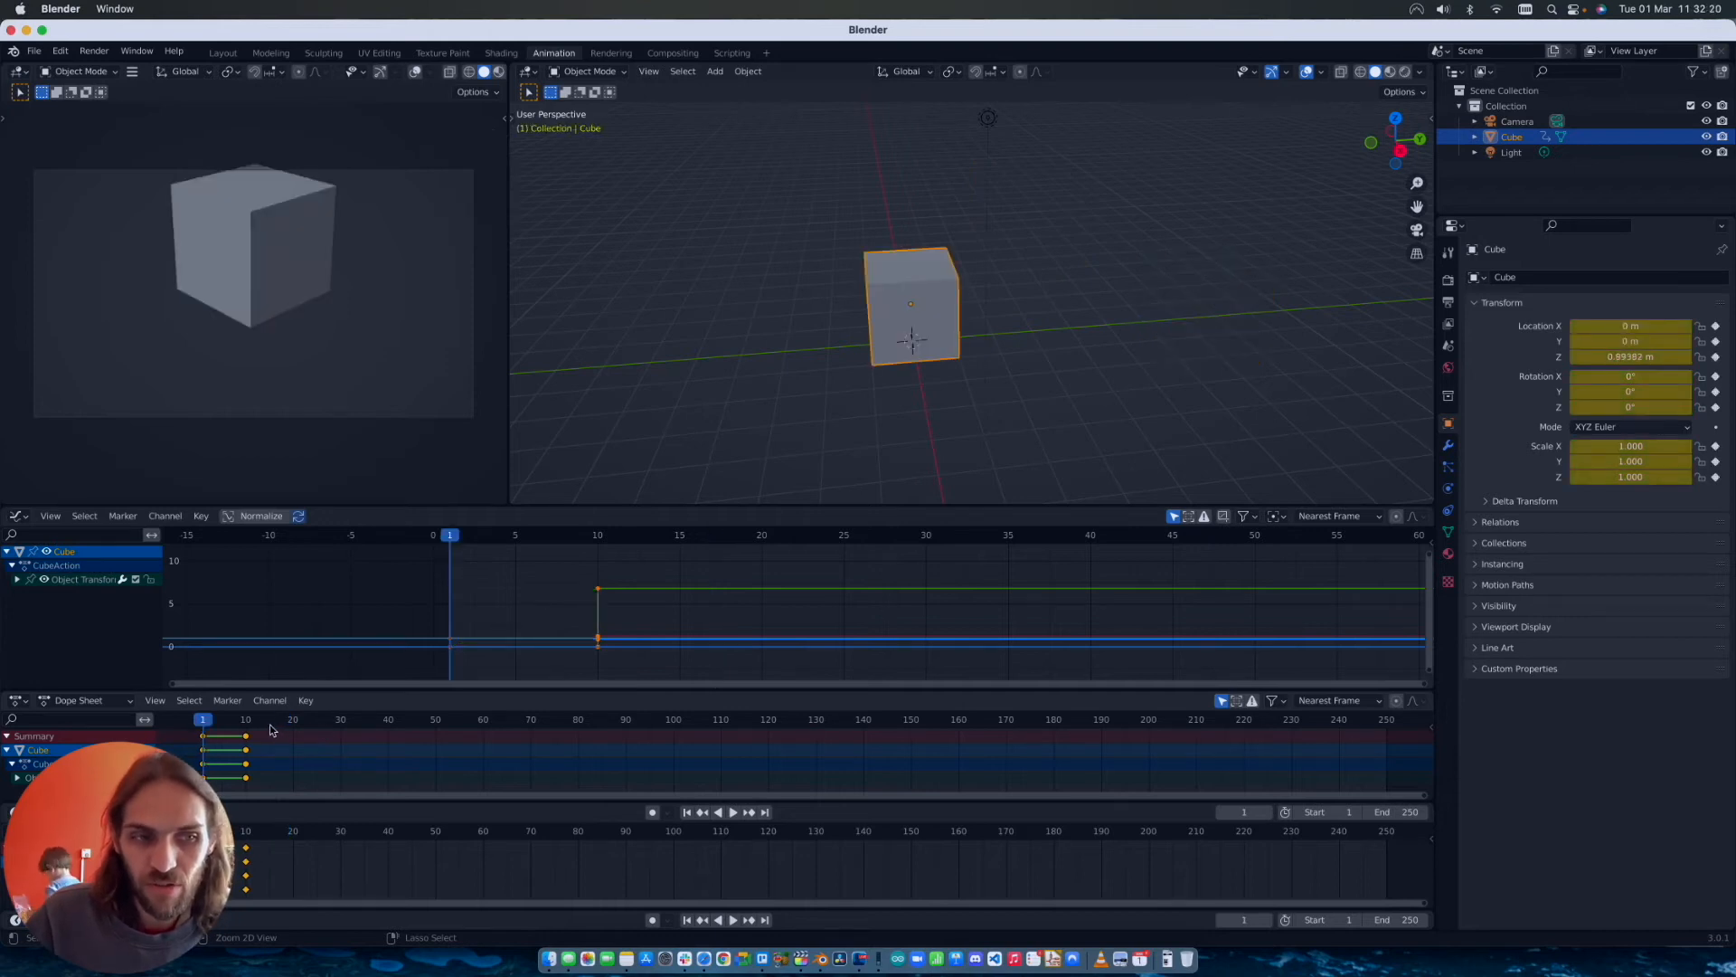
key(super+z)
key(super+z)
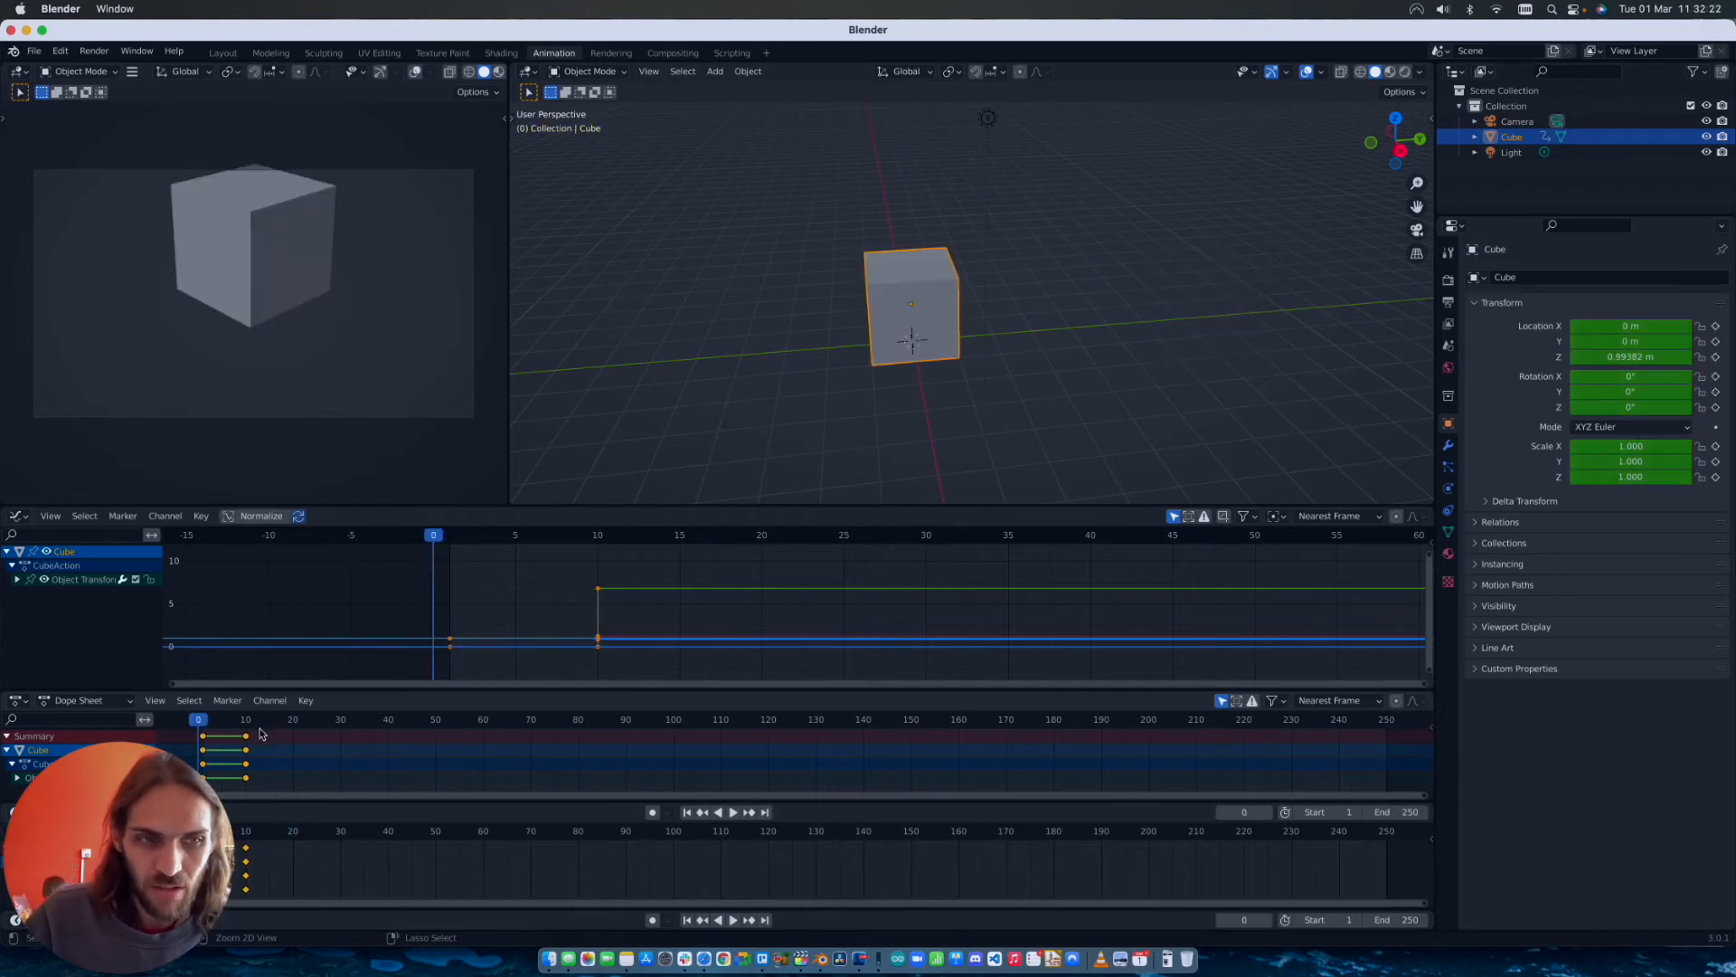
right_click(240, 739)
mouse_move(246, 740)
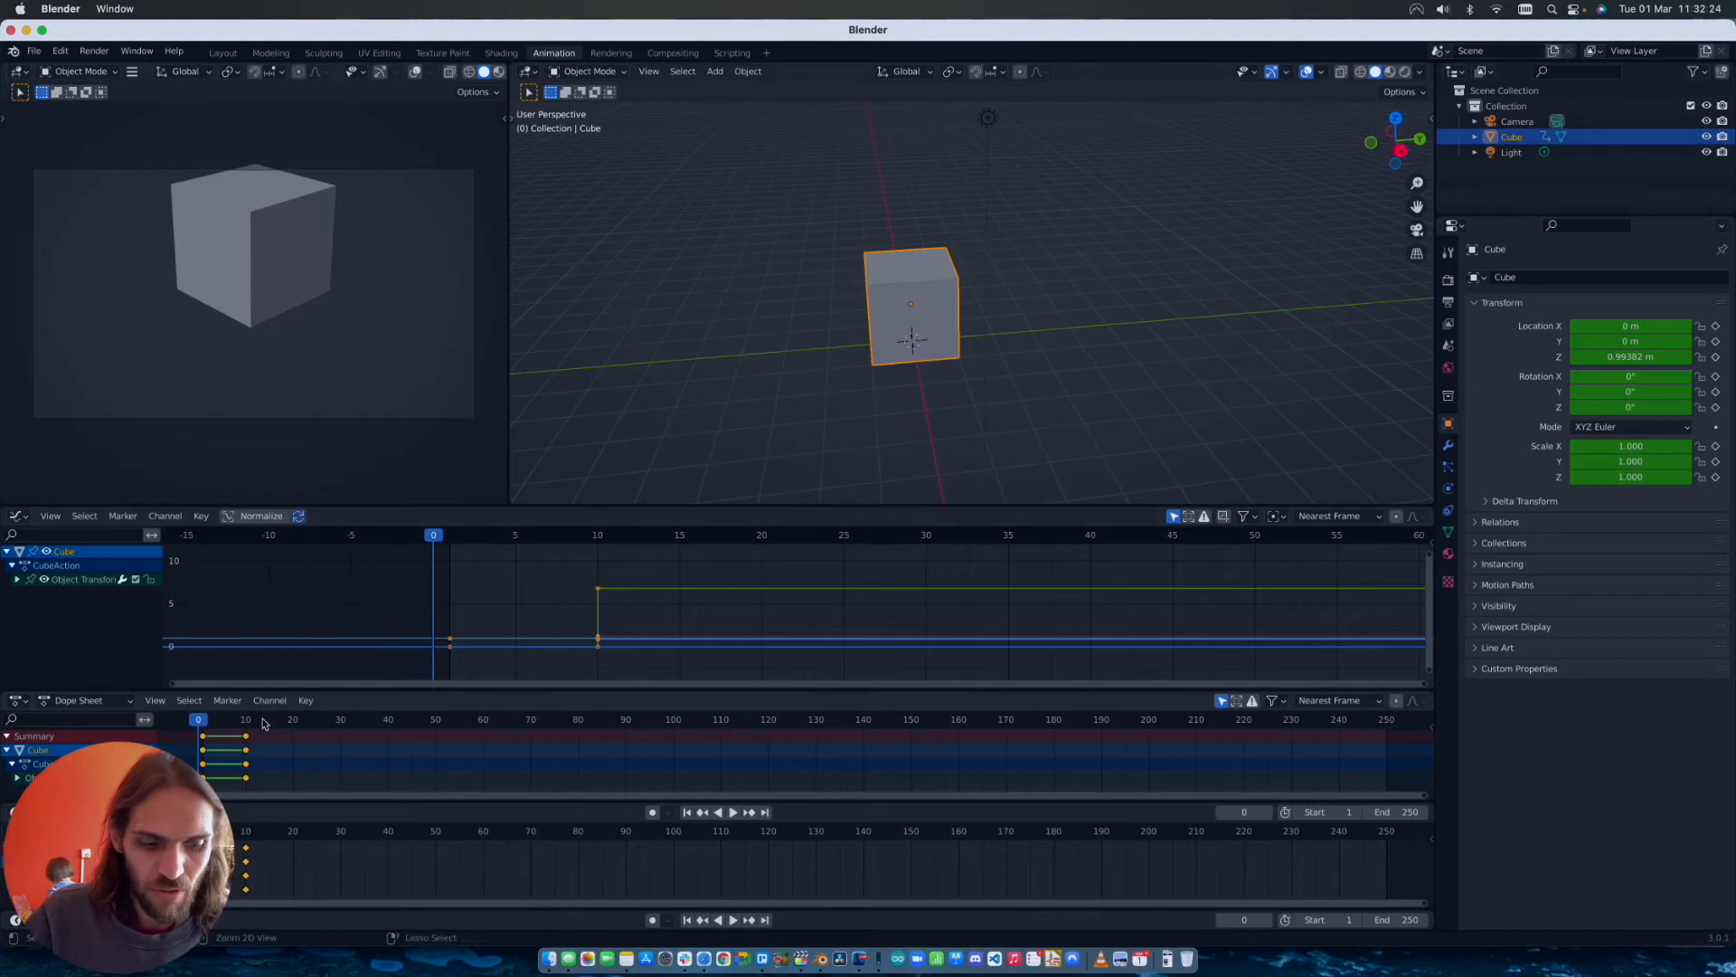
Step: Redo the undone edits up to the Linear interpolation and the keyframe at frame 17
key(super+shift+z)
key(super+shift+z)
key(super+shift+z)
key(super+shift+z)
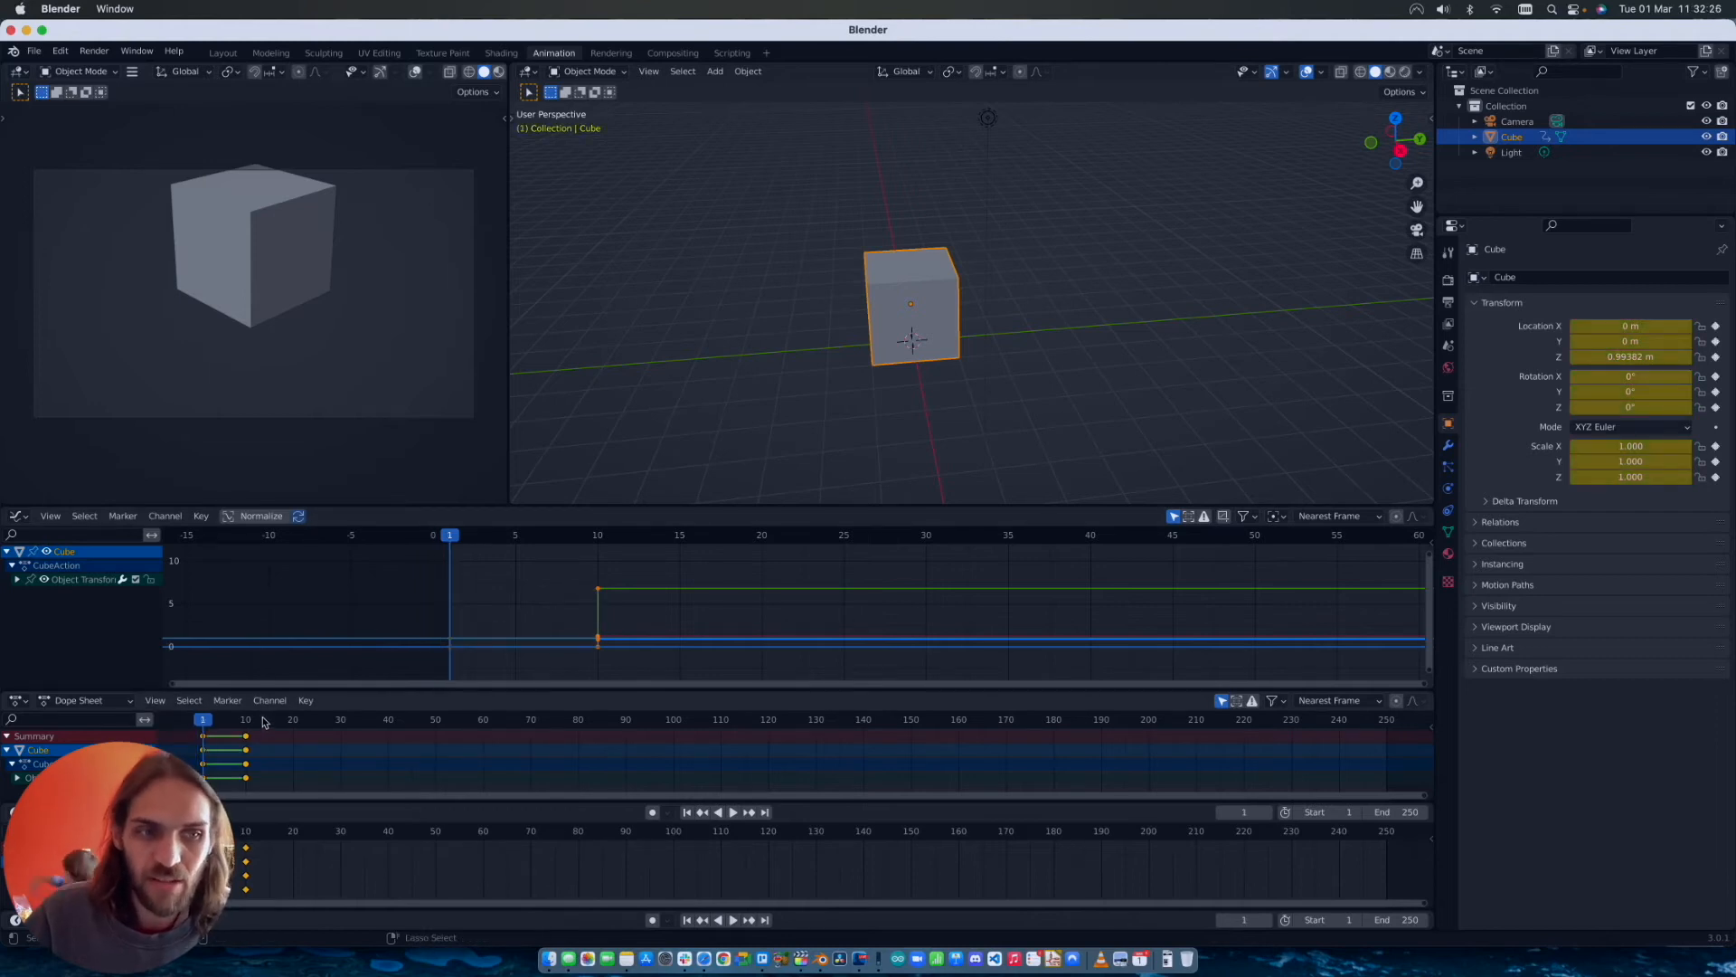
key(super+shift+z)
key(super+shift+z)
key(super+shift+z)
key(super+shift+z)
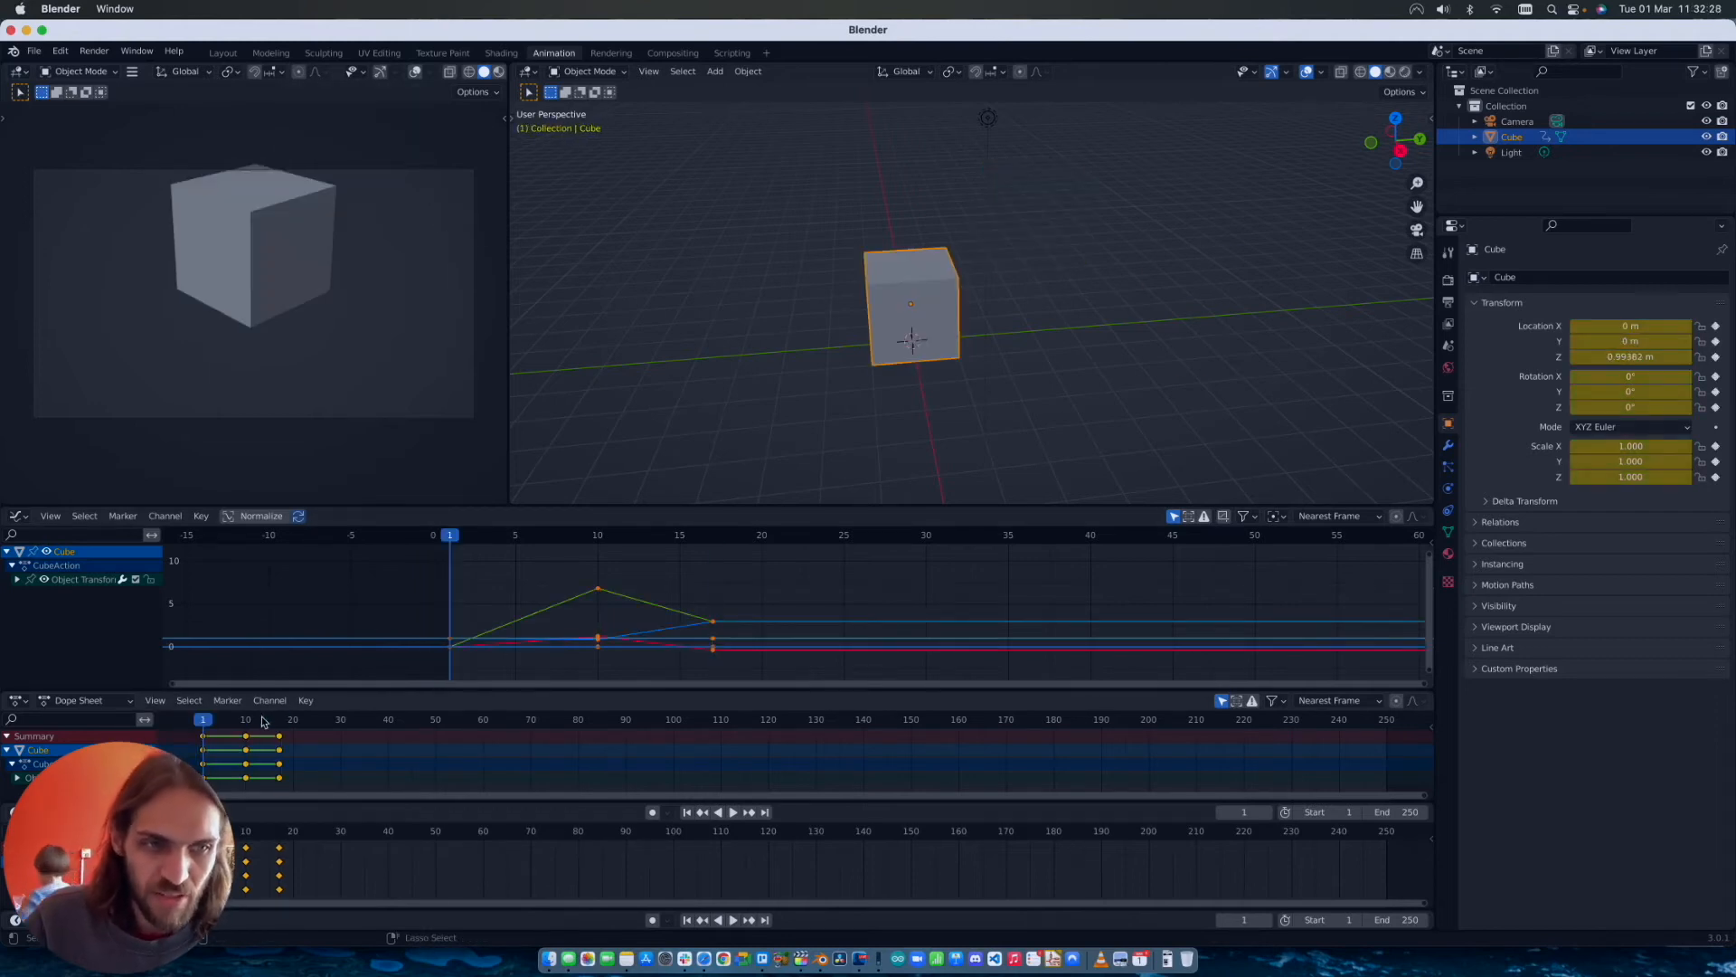
Step: Go to frame 10, delete all selected keyframes in the Dope Sheet and undo the deletion
drag(203, 723, 247, 736)
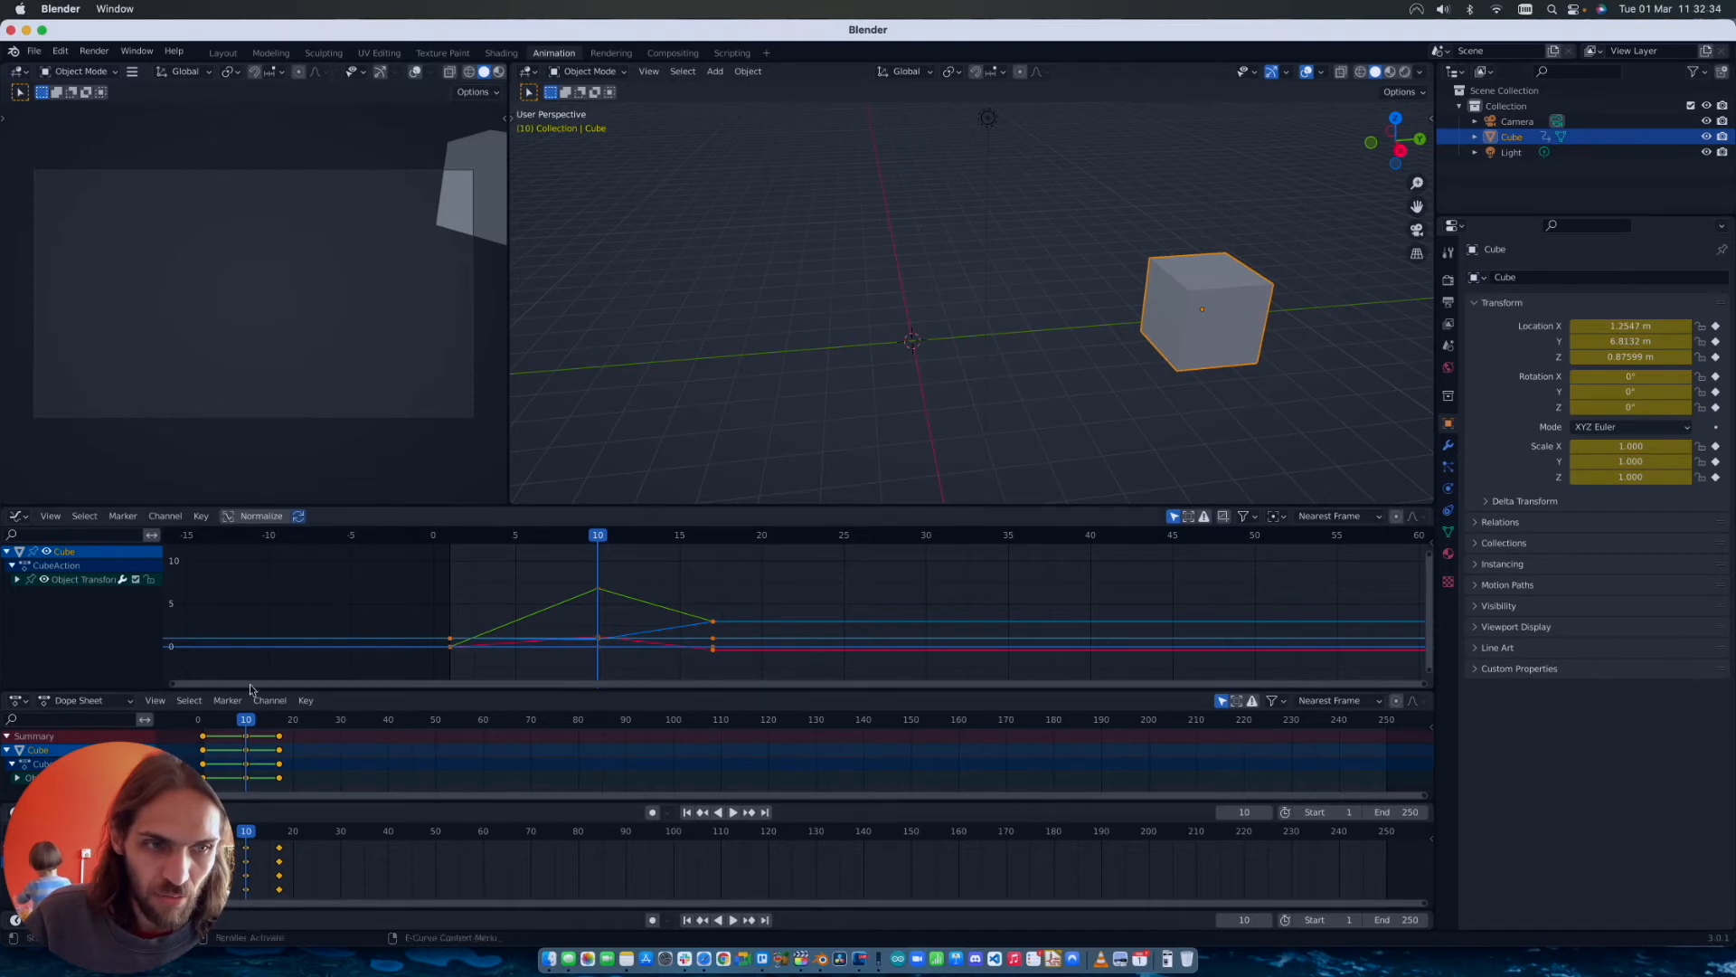
right_click(599, 593)
mouse_move(597, 588)
scroll(244, 743, right, 1)
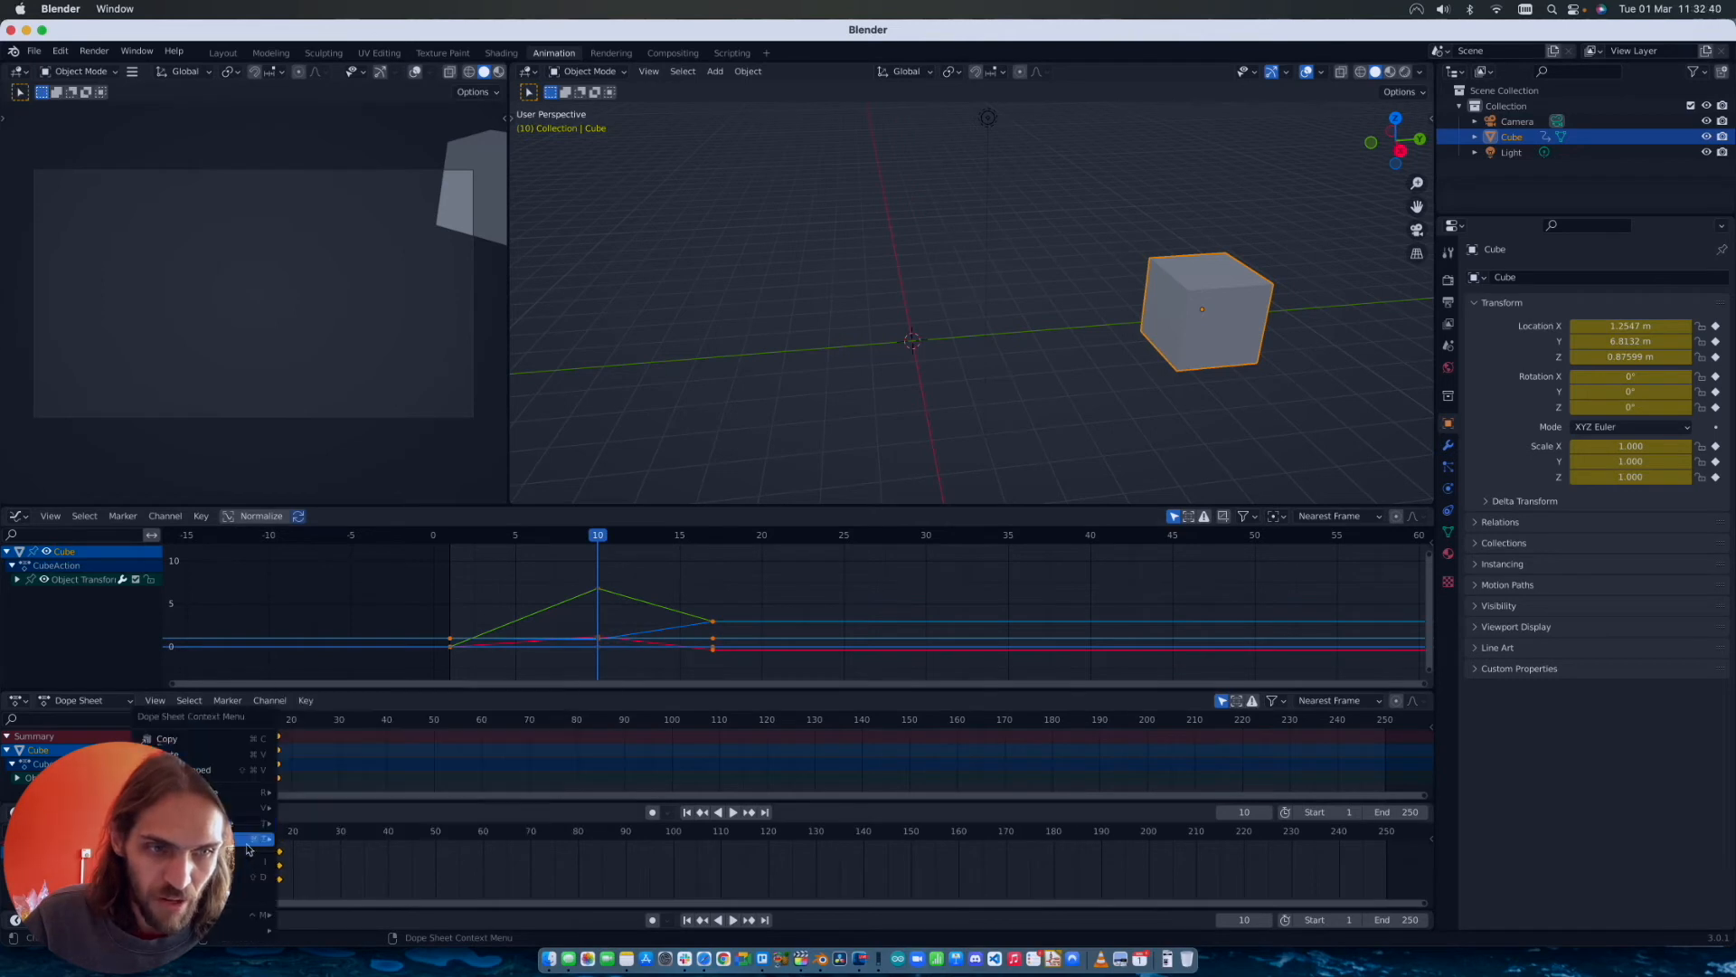
click(253, 892)
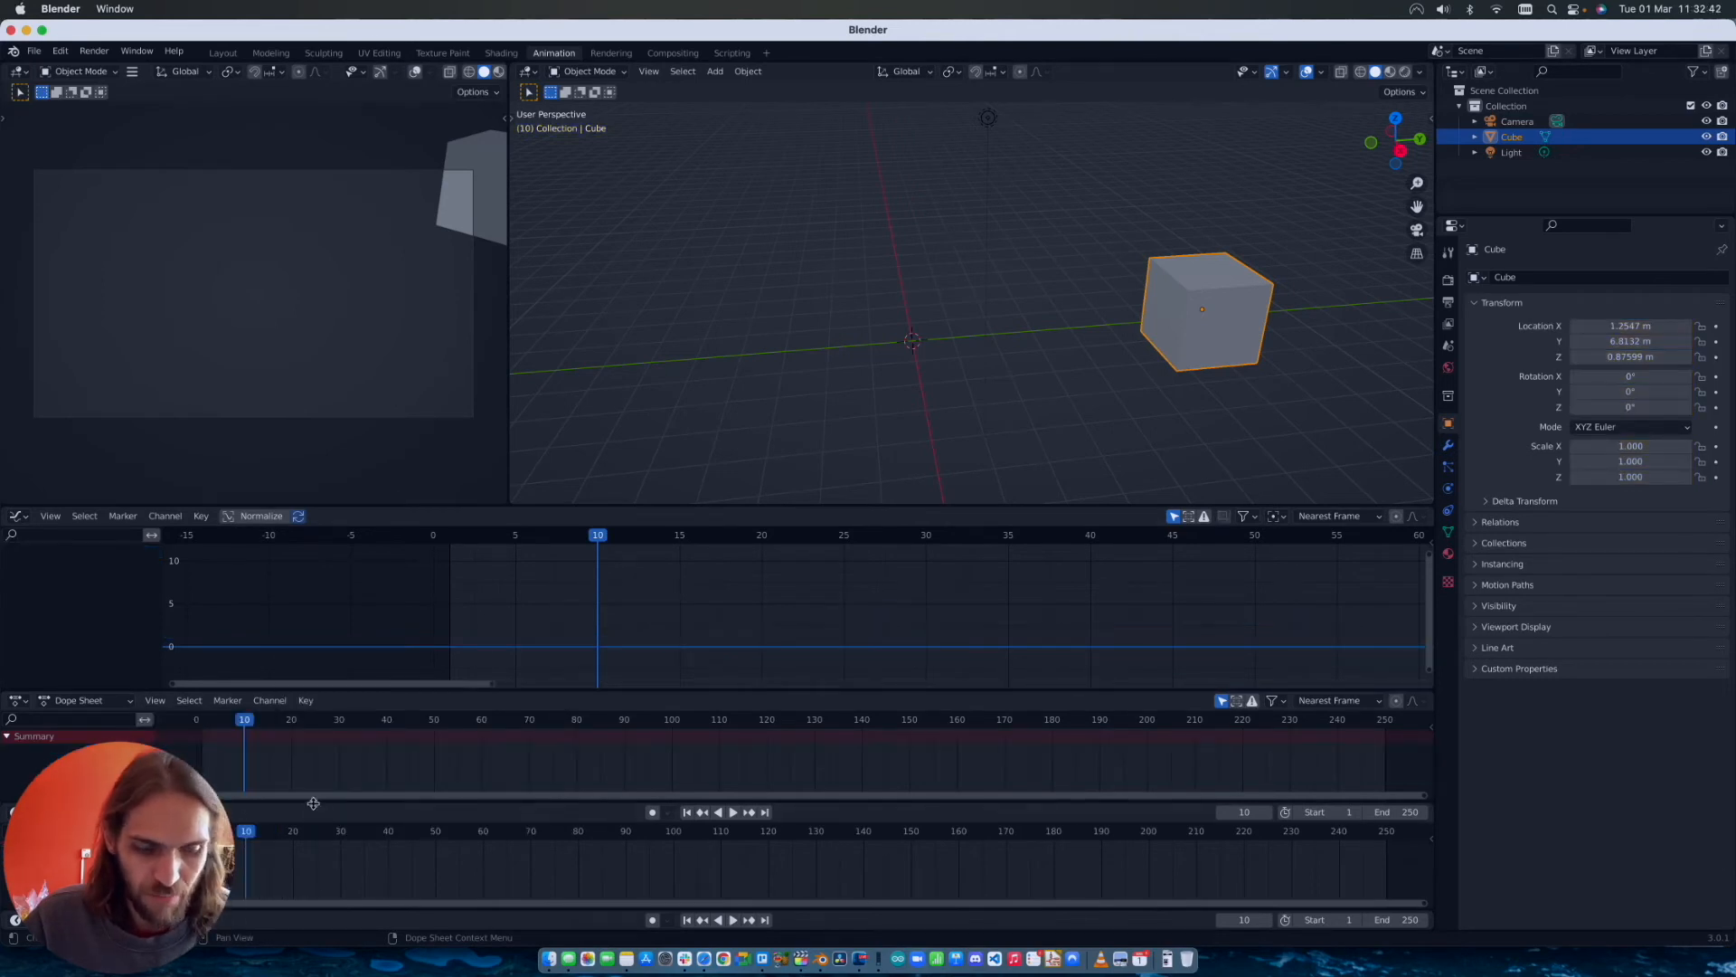
key(super+z)
Step: Select only the frame 10 keyframes in the Timeline, try deleting them and undo the deletion
click(259, 855)
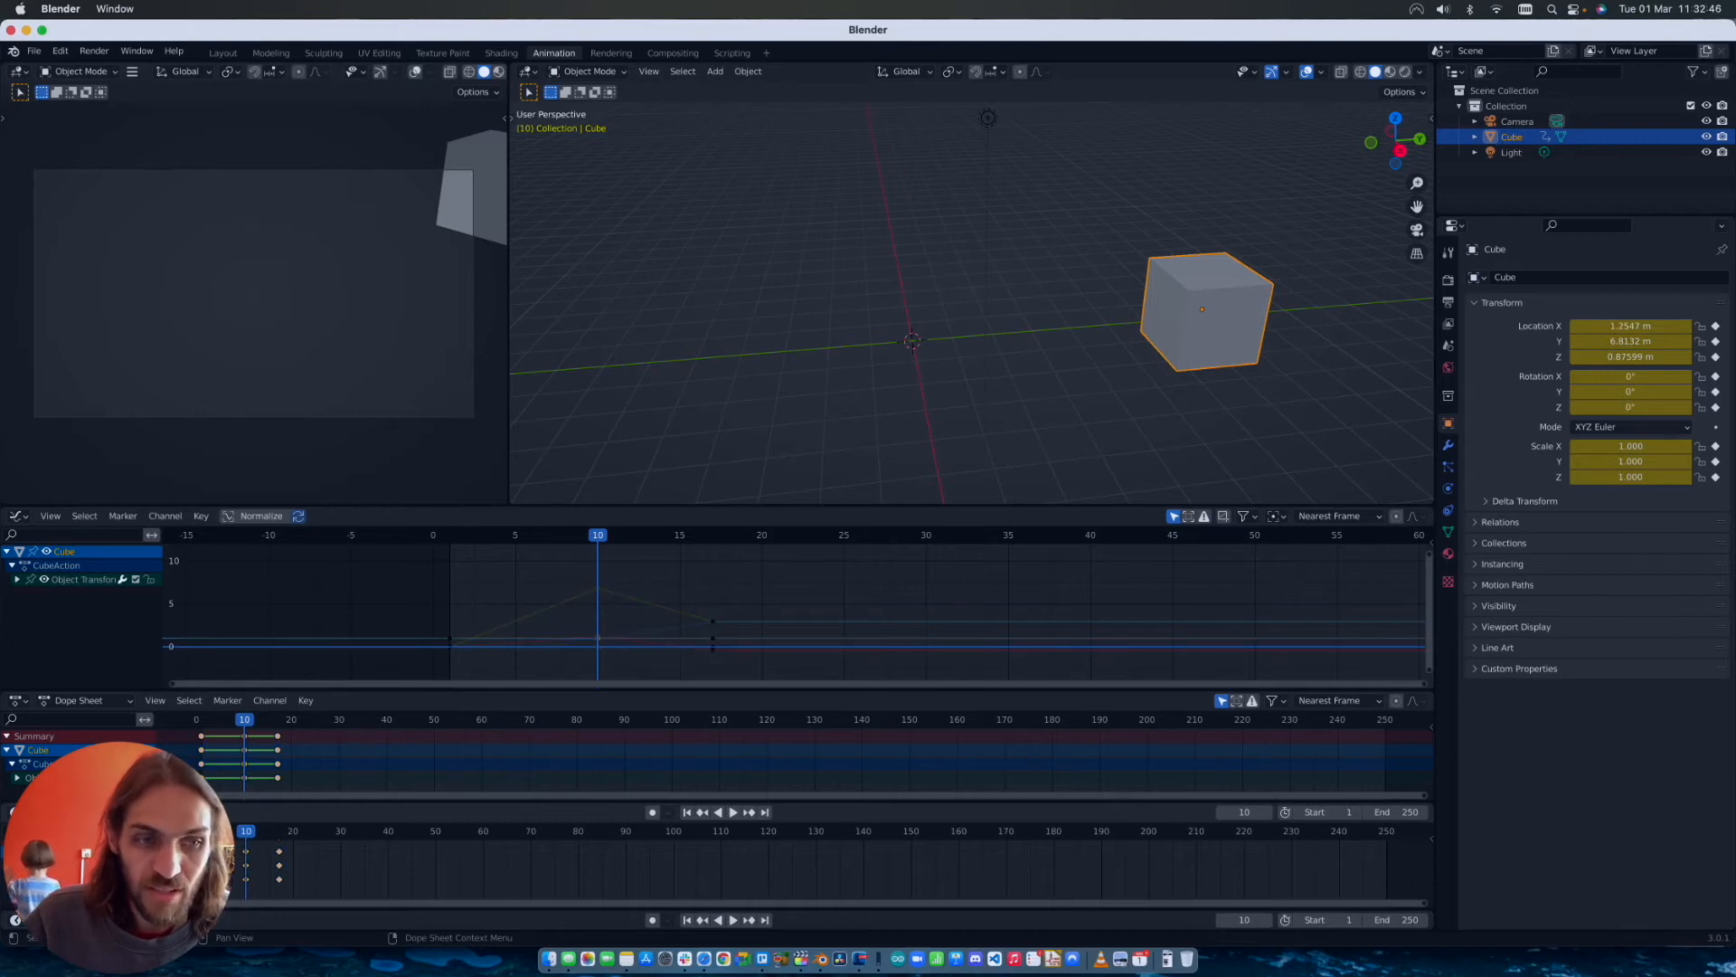
right_click(248, 856)
click(248, 855)
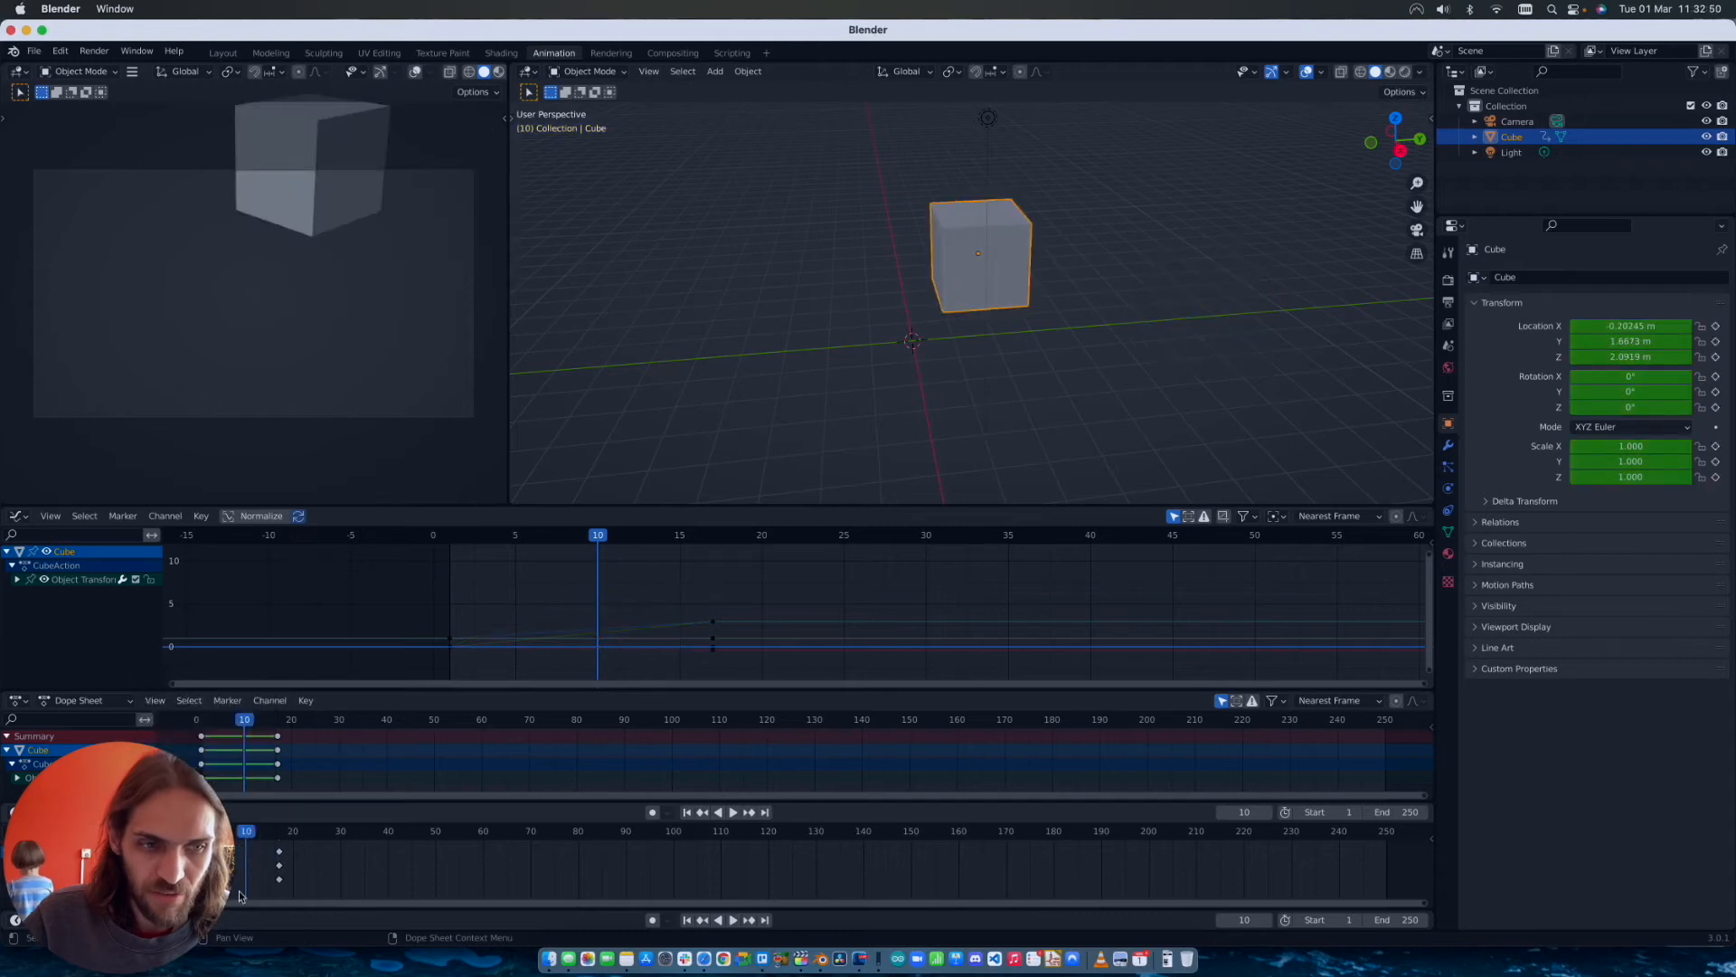
key(super+z)
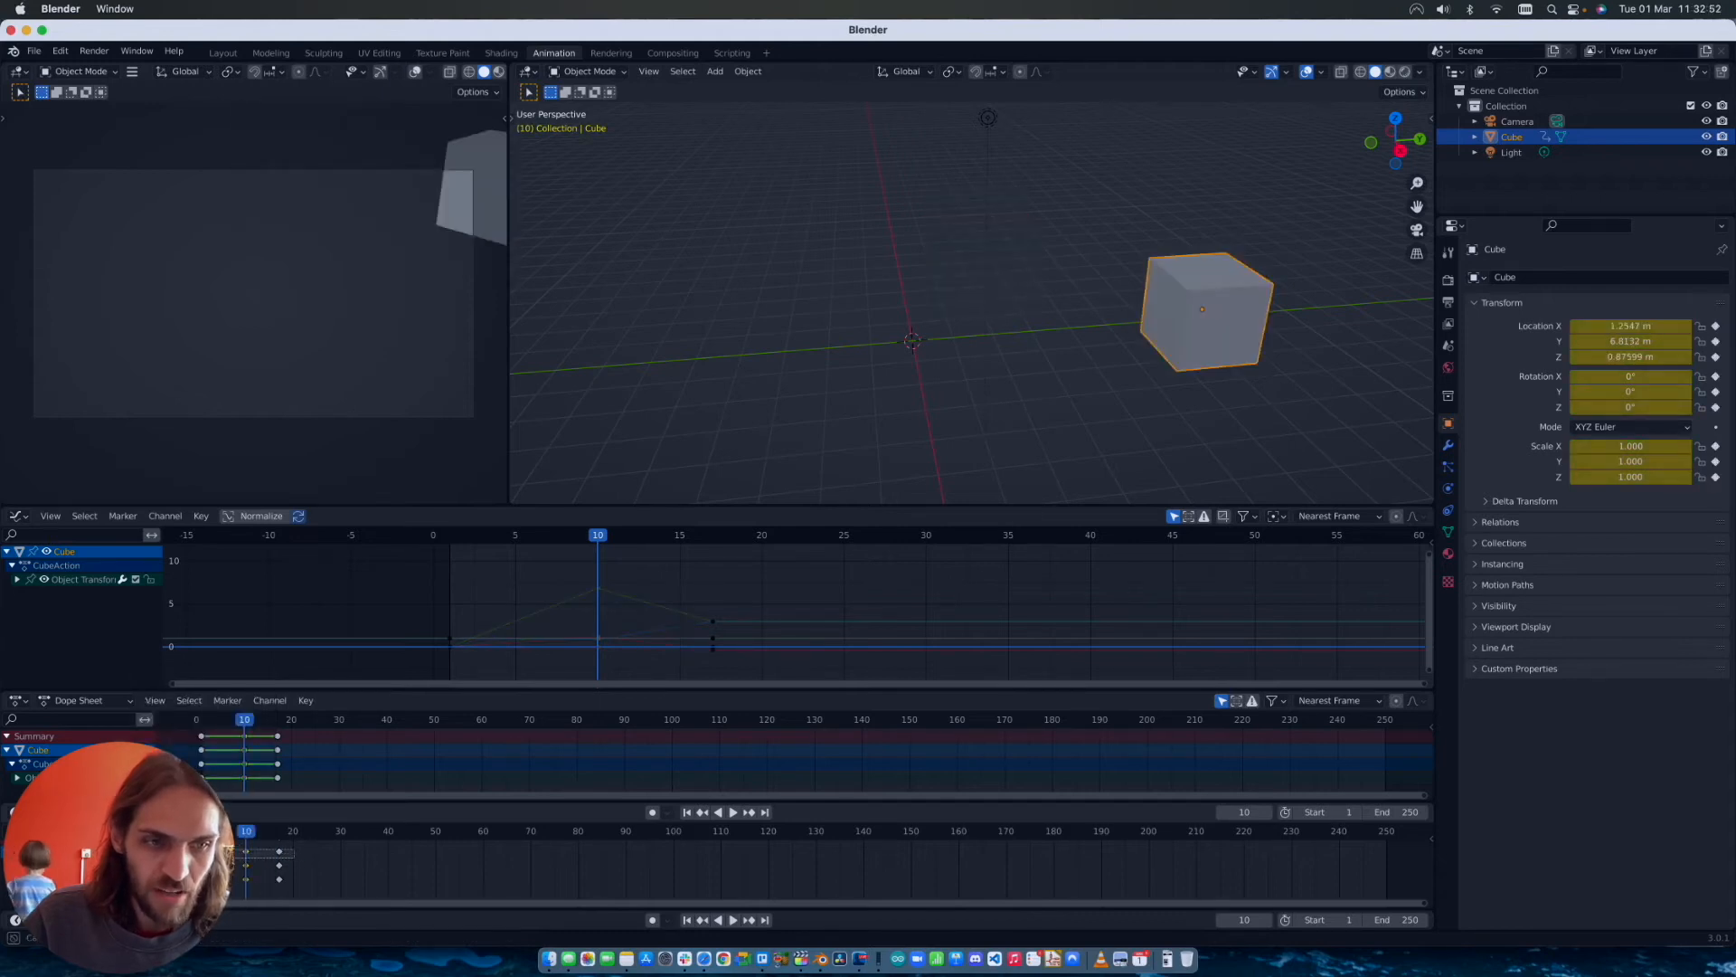
right_click(199, 765)
click(201, 854)
key(super+z)
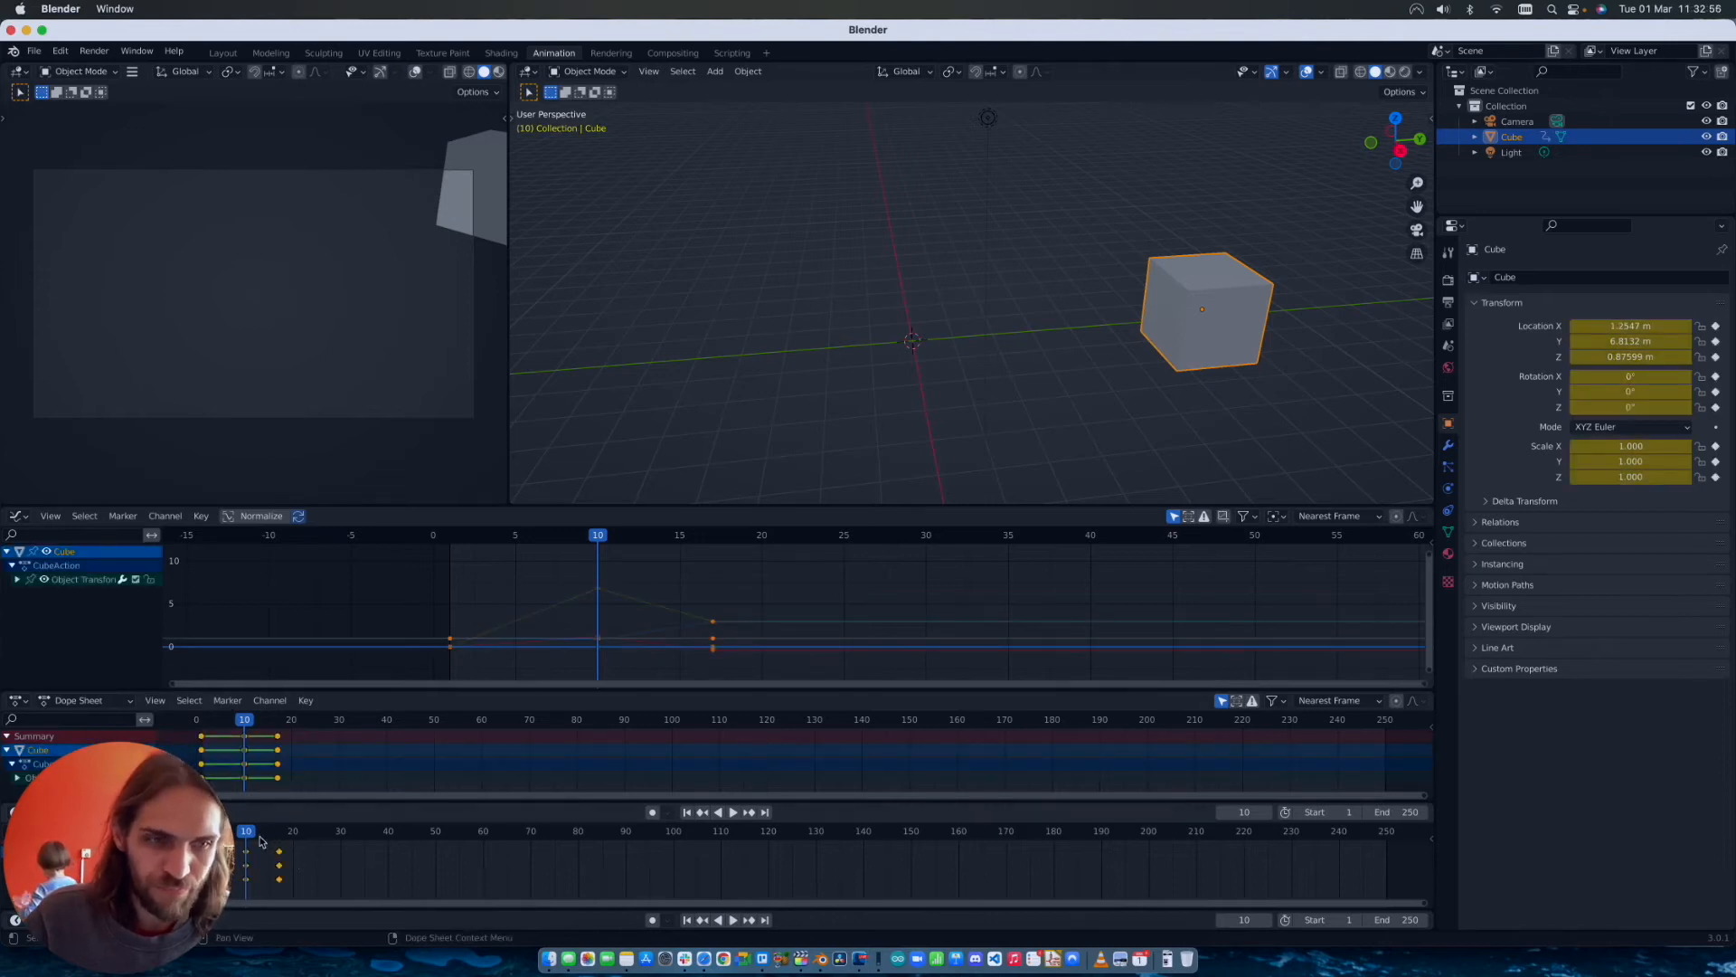
key(space)
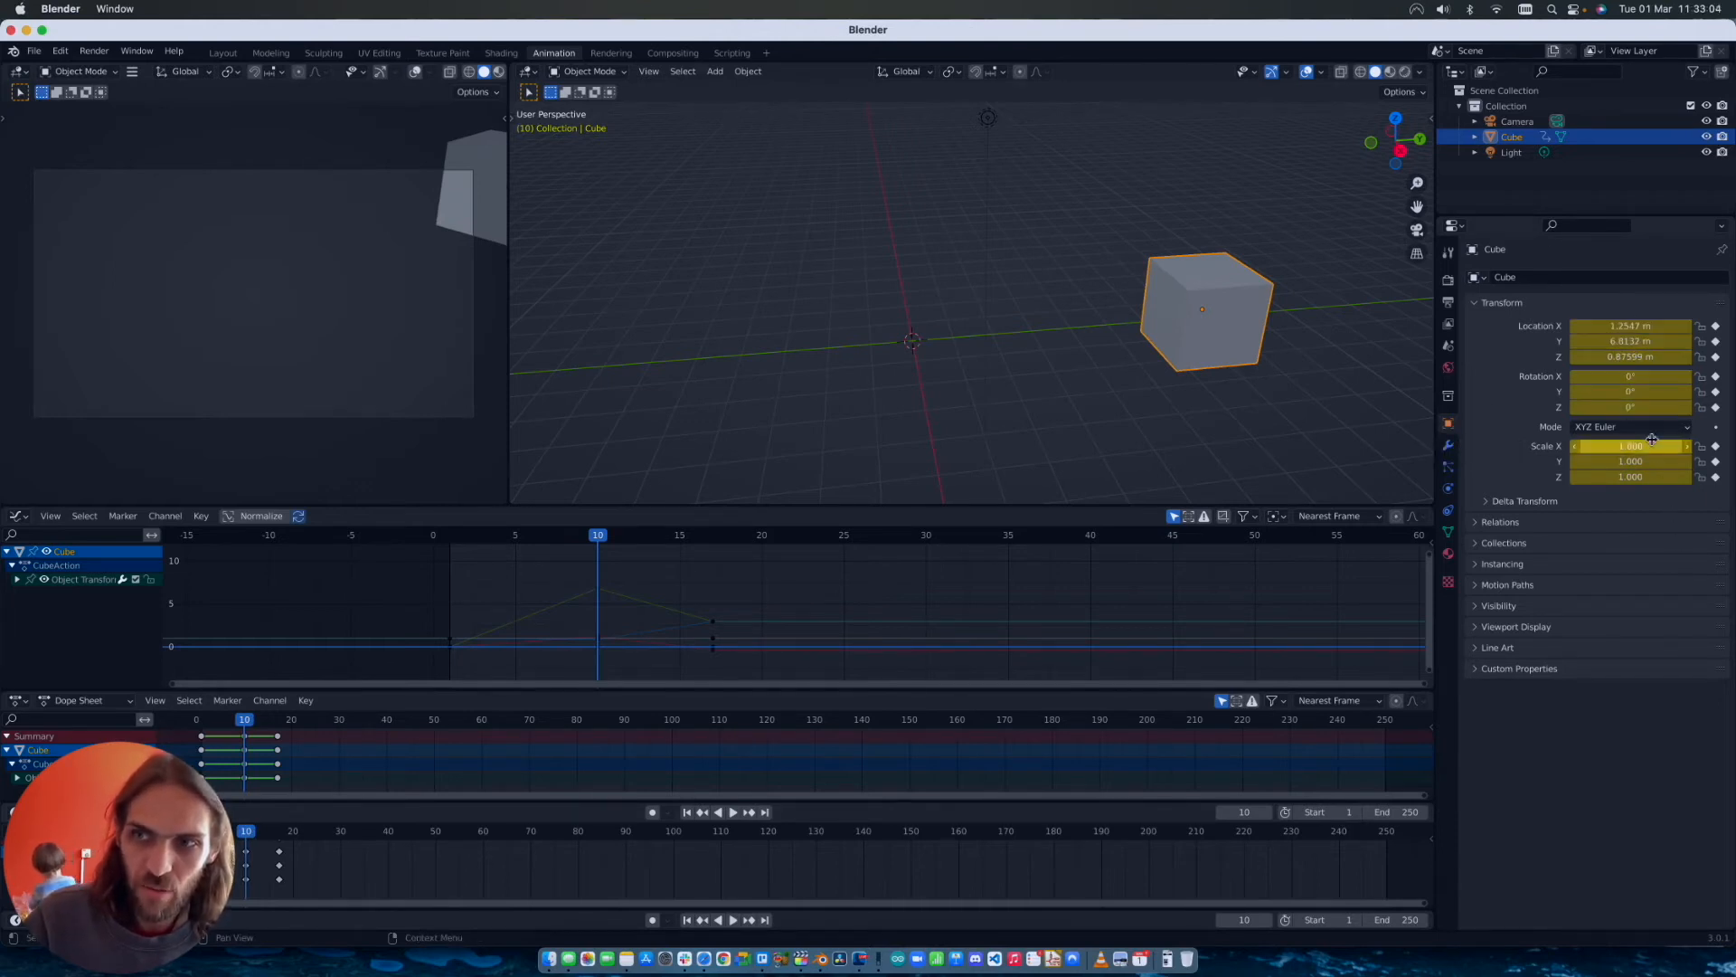
Step: Delete only the cube's Location keyframes at frame 10, briefly check the motion and undo the deletion
right_click(1625, 326)
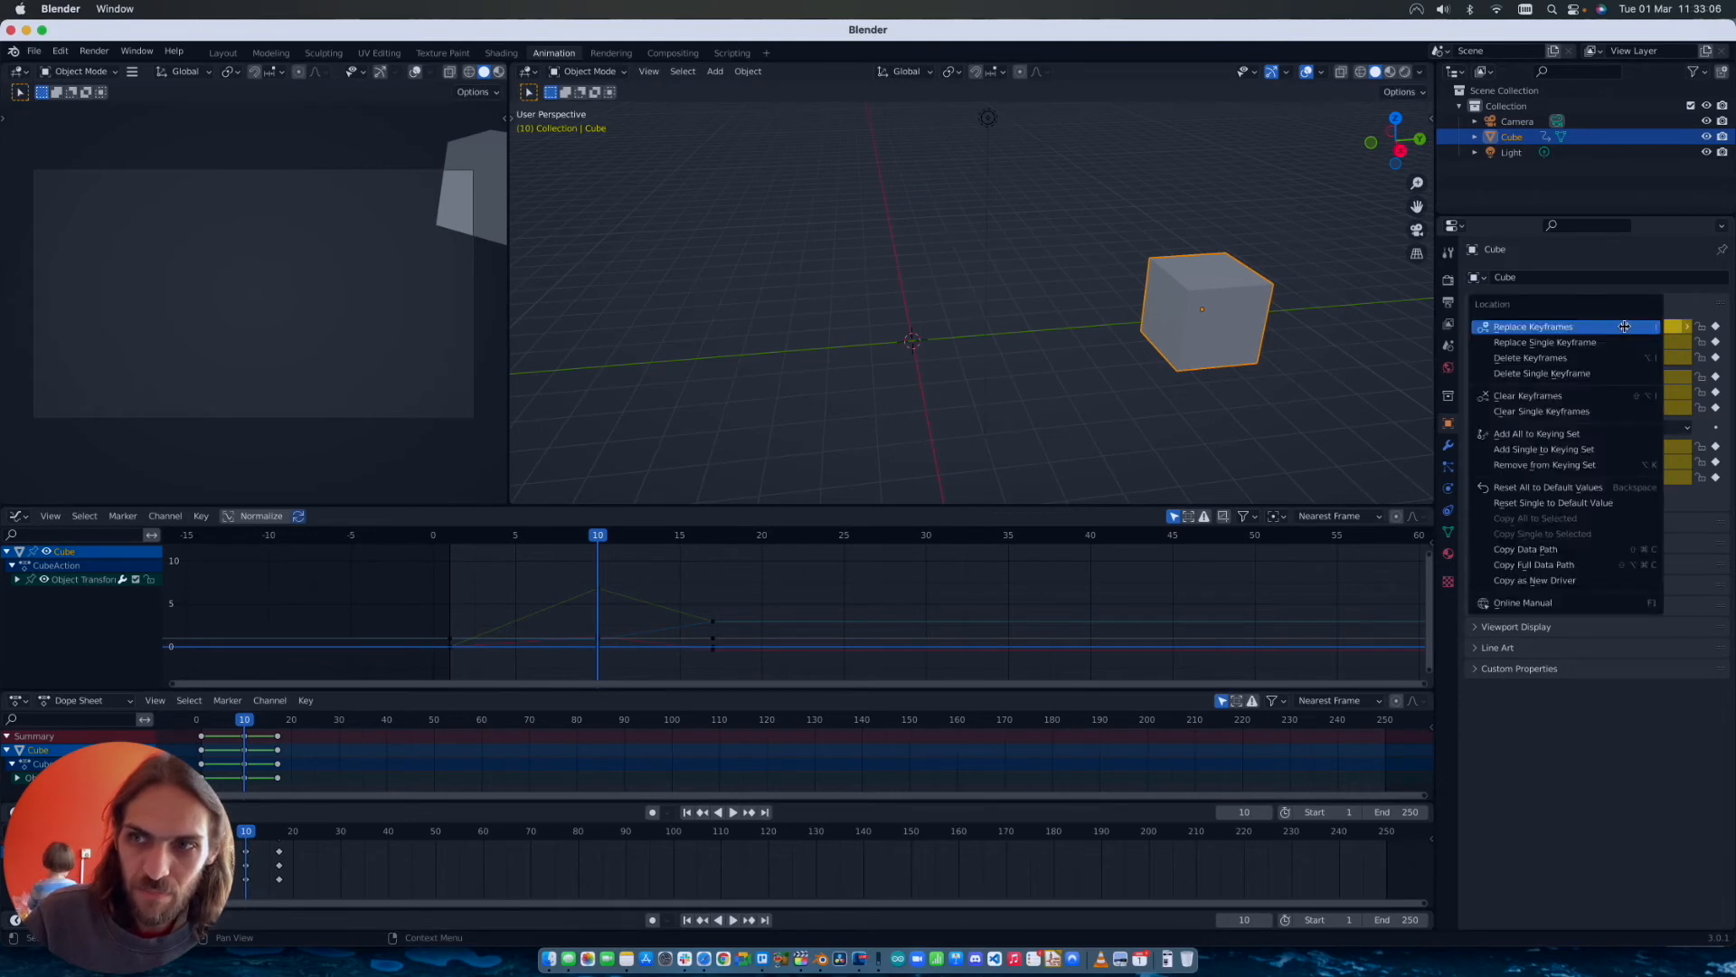
click(1548, 358)
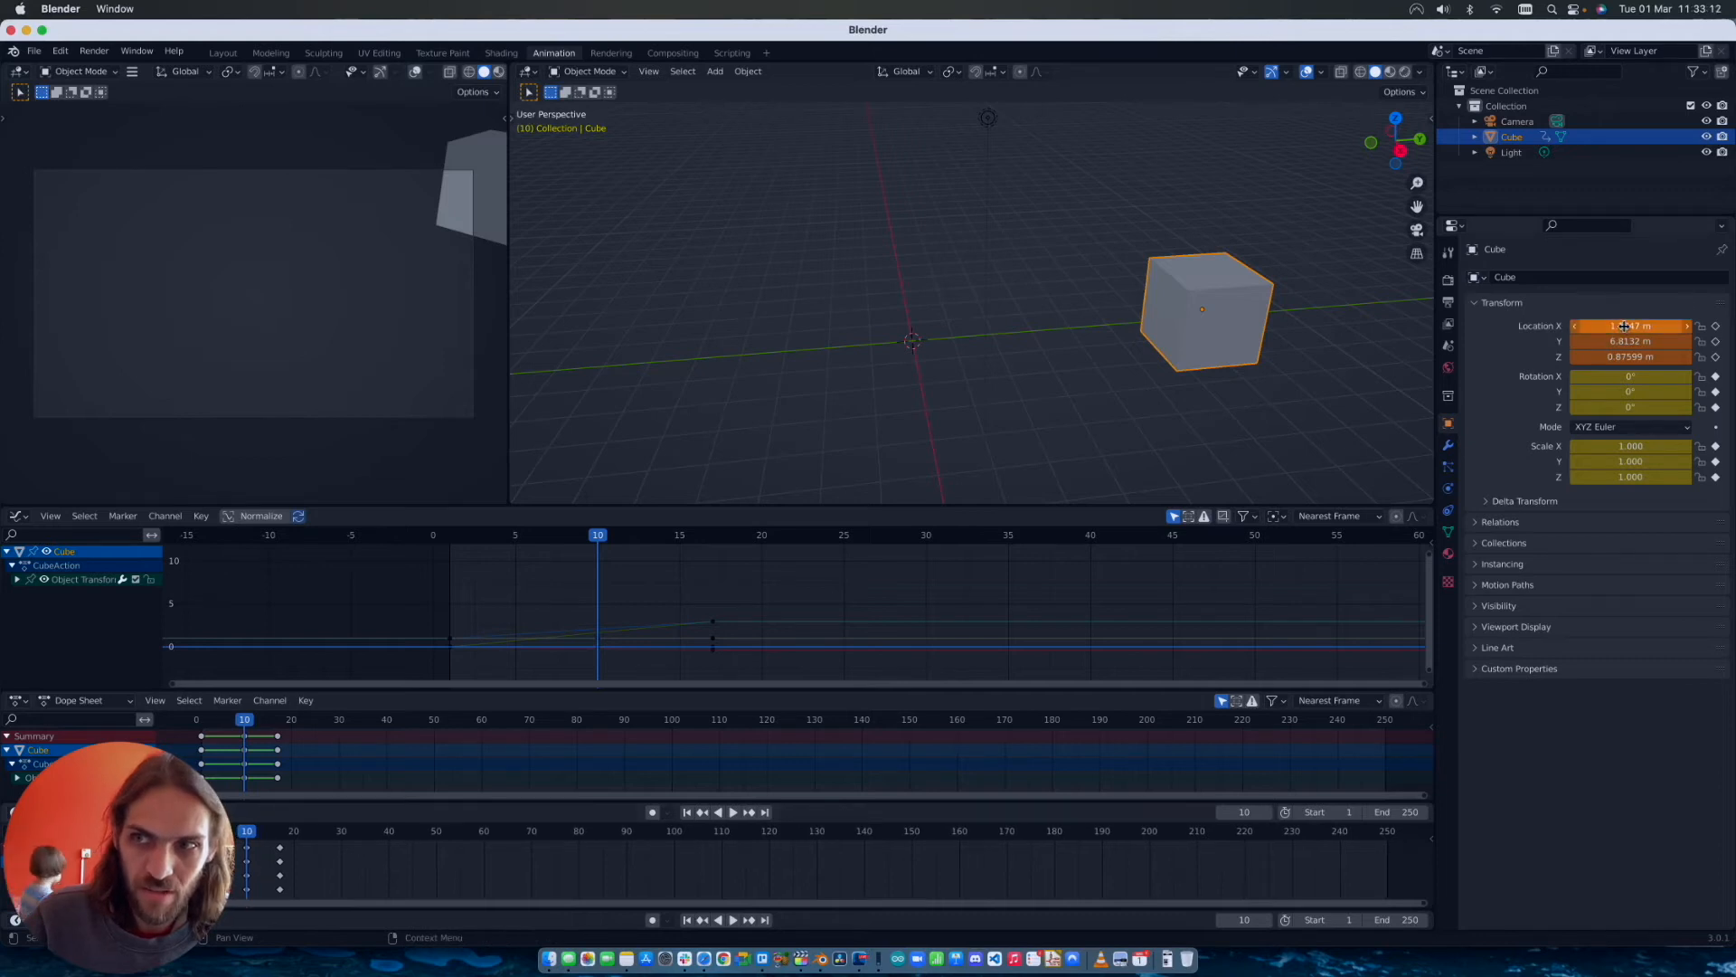
key(space)
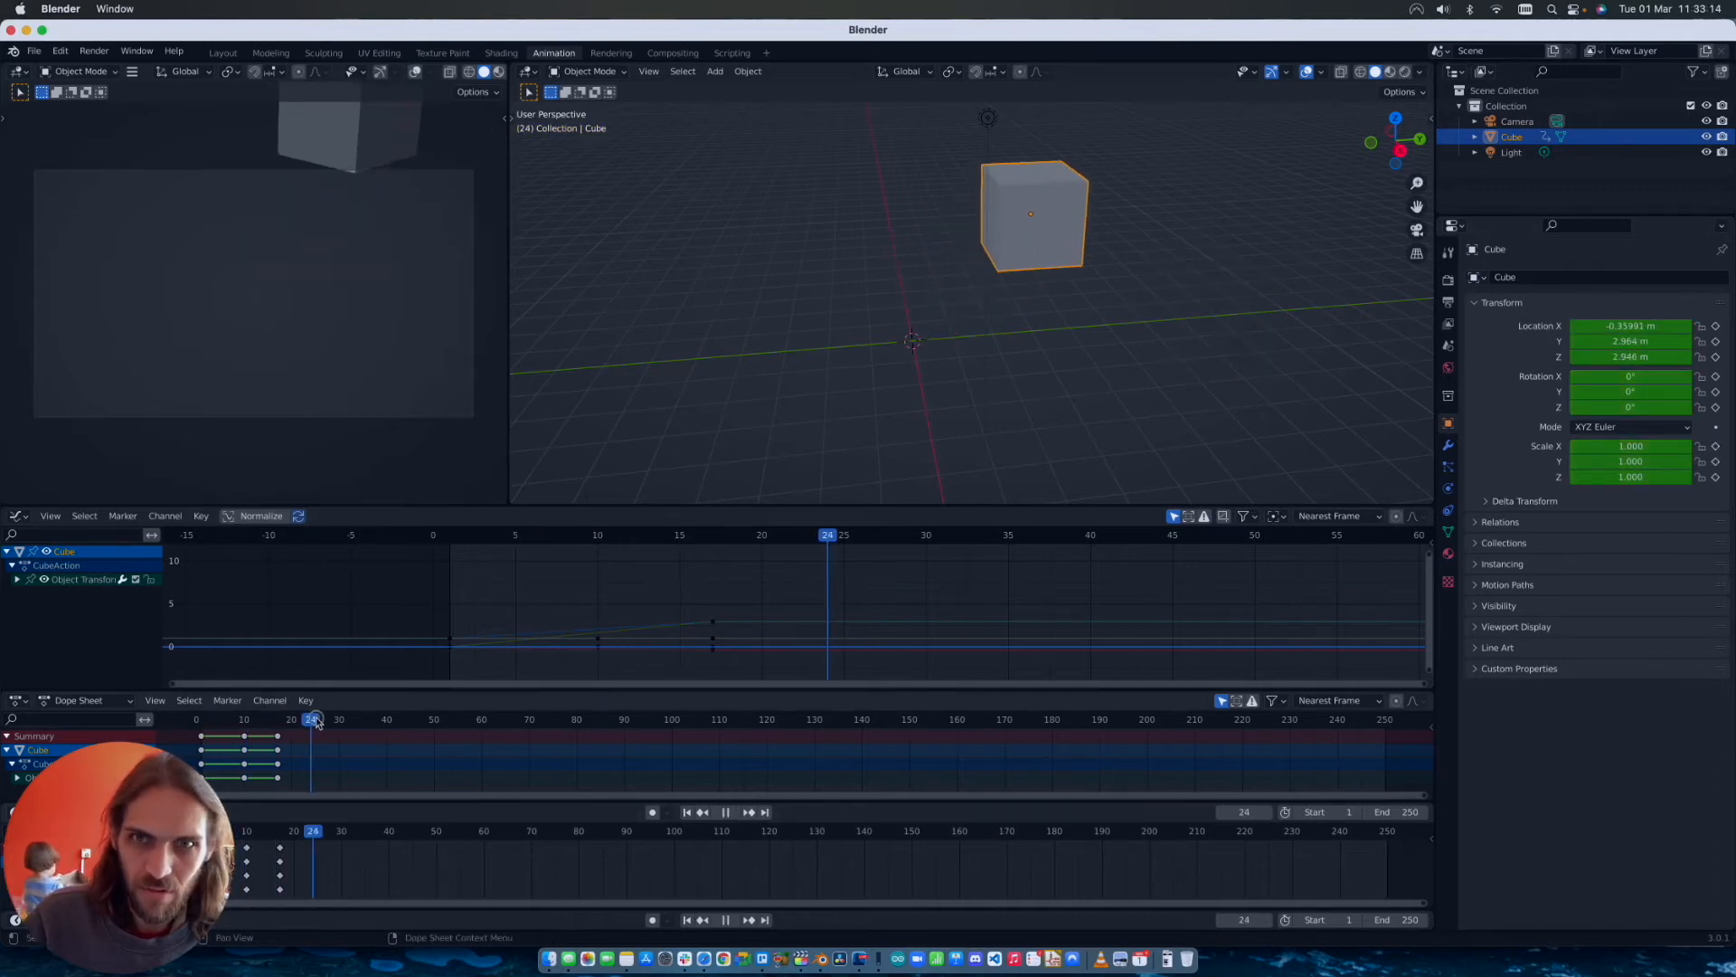
key(Escape)
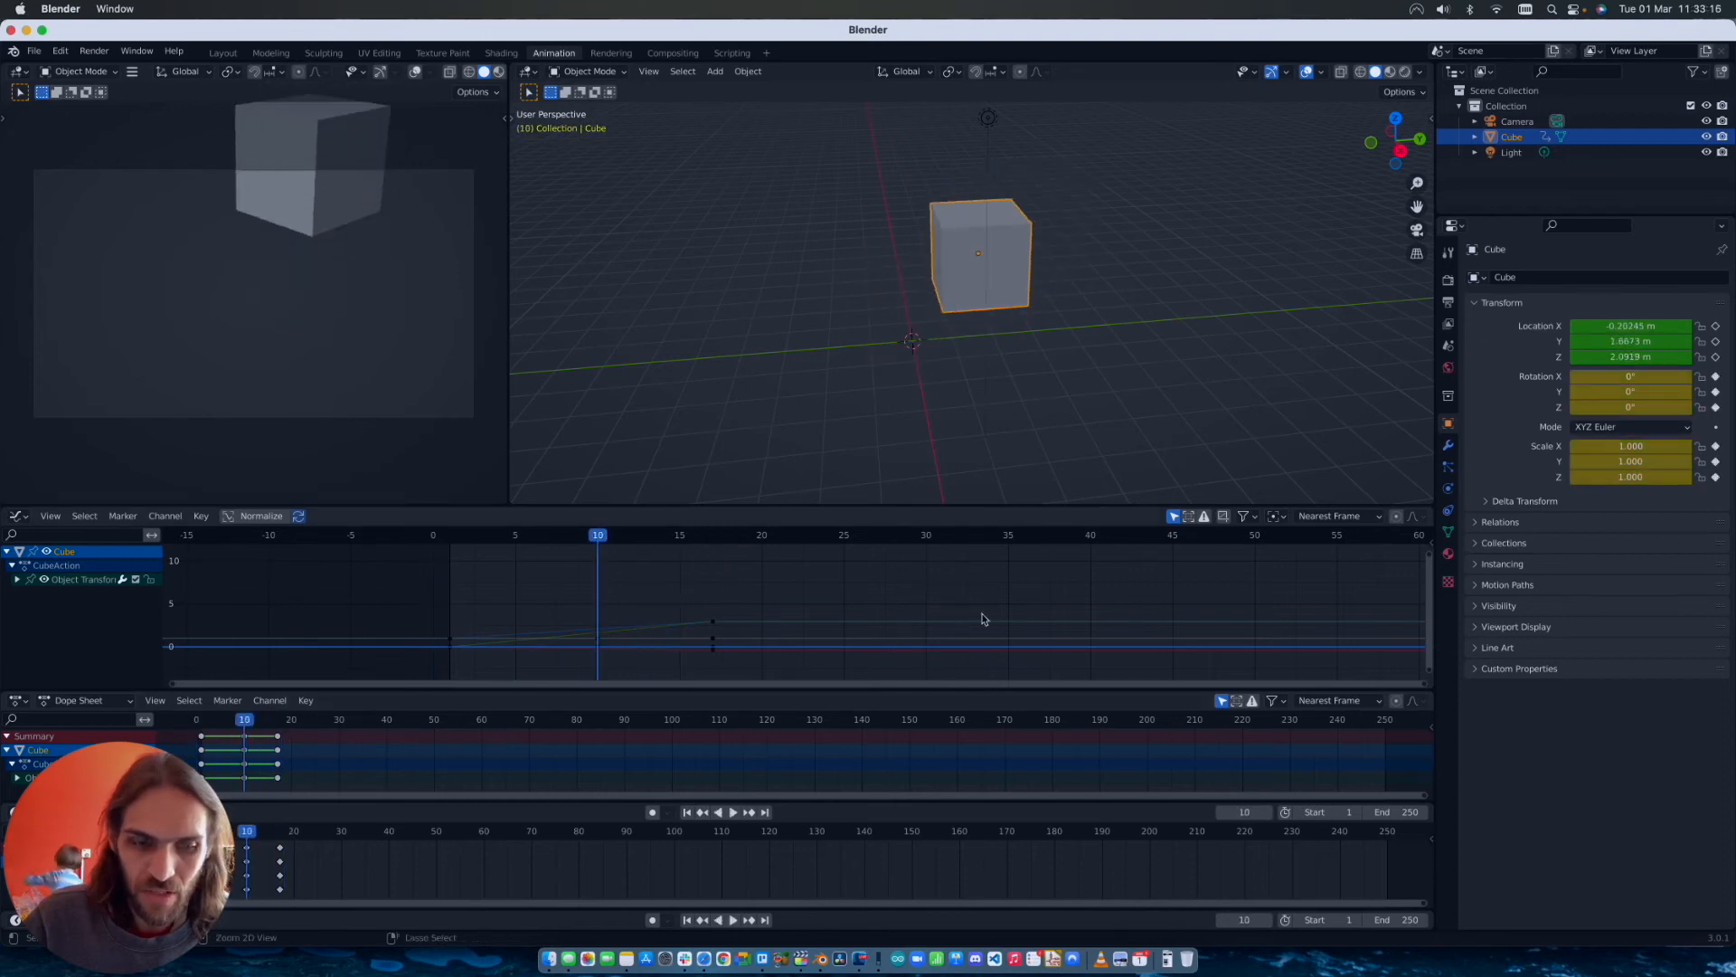
mouse_move(243, 720)
mouse_down()
mouse_move(216, 722)
mouse_move(315, 723)
mouse_move(249, 735)
mouse_up()
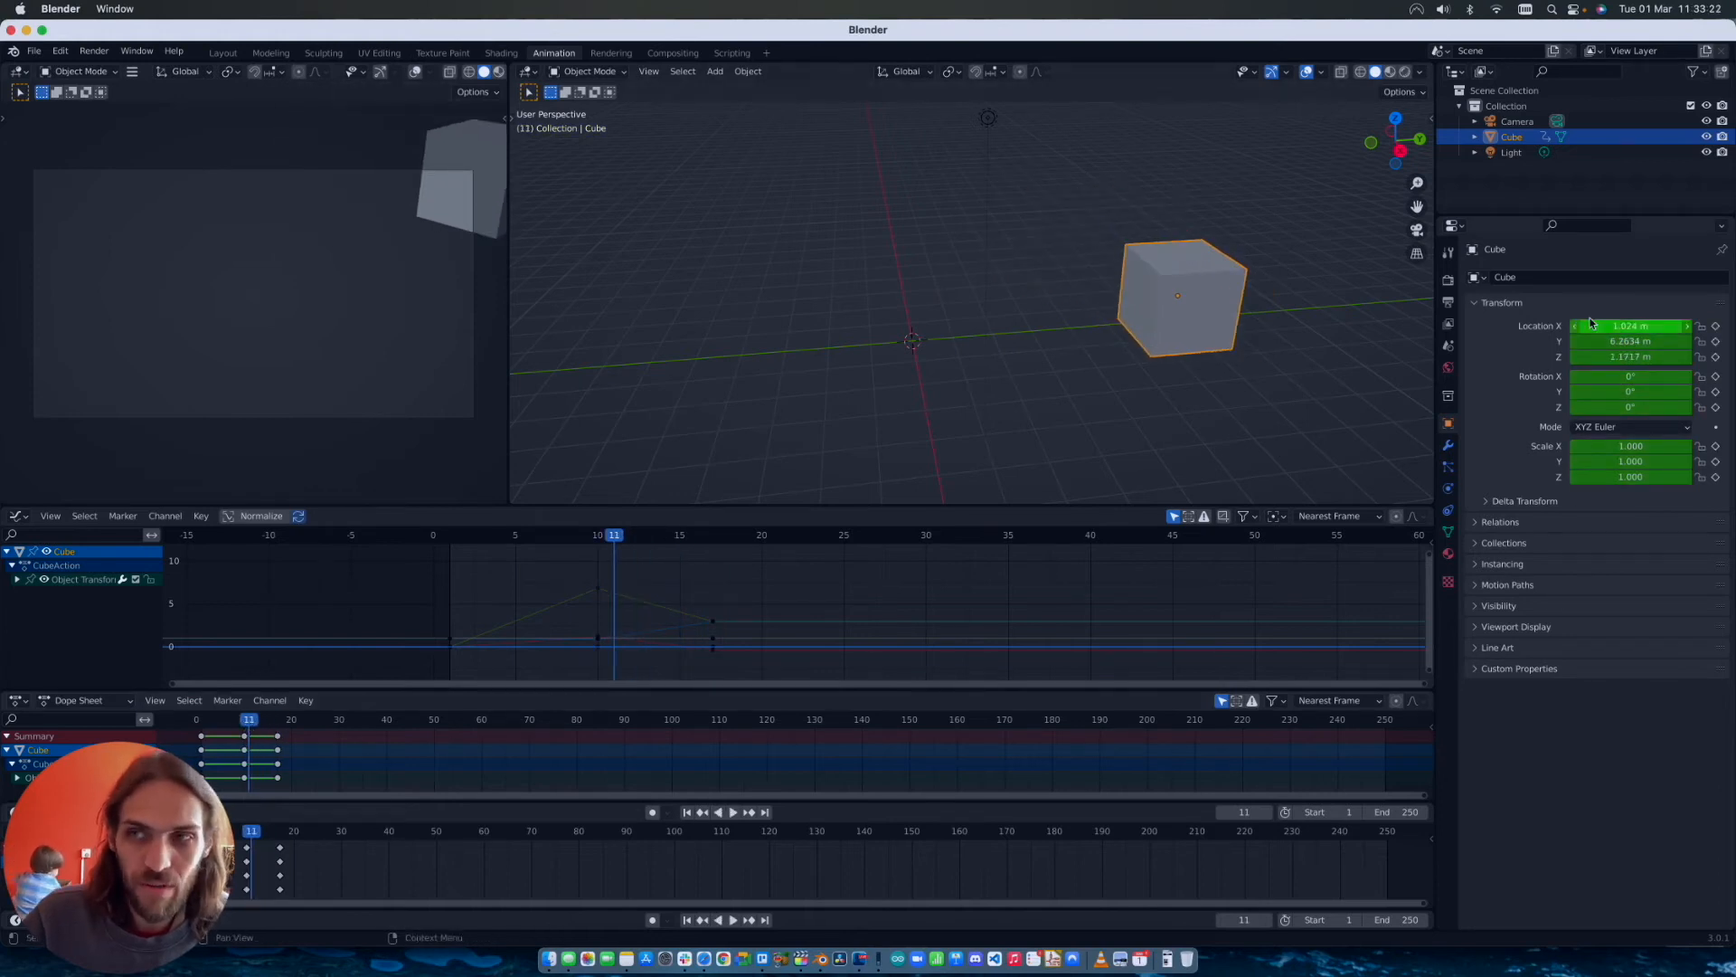
Step: At frame 11, clear all of the cube's Location, Rotation and Scale keyframes from its Transform properties
key(a)
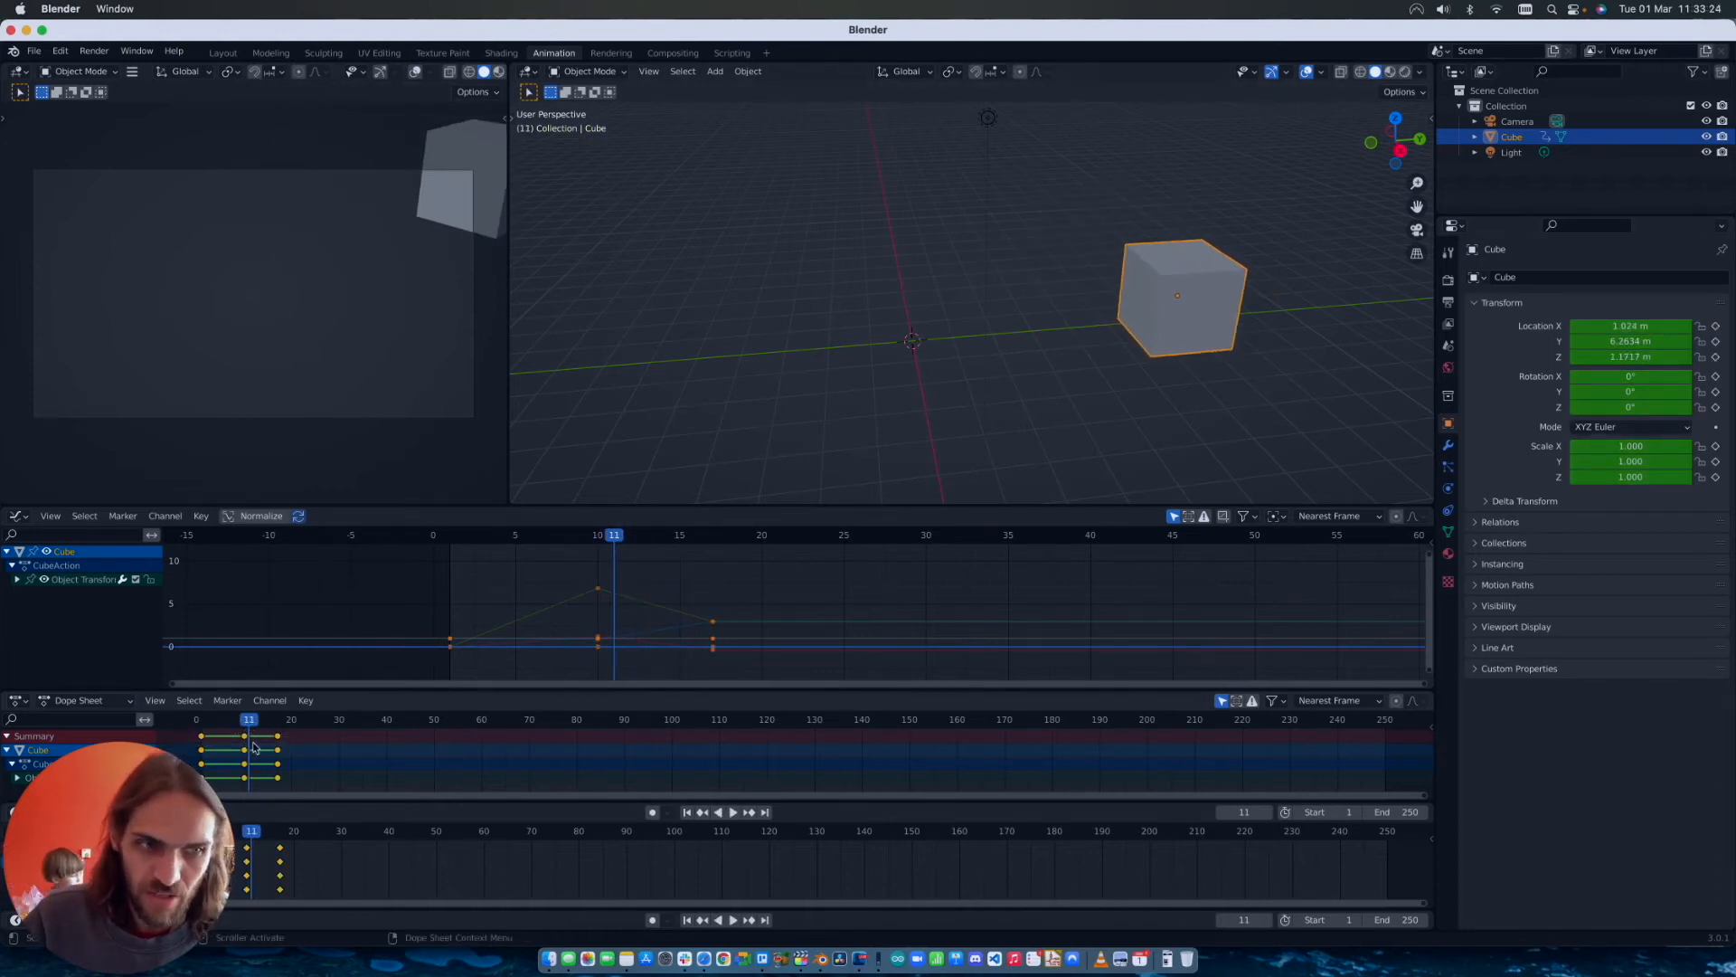
right_click(1627, 326)
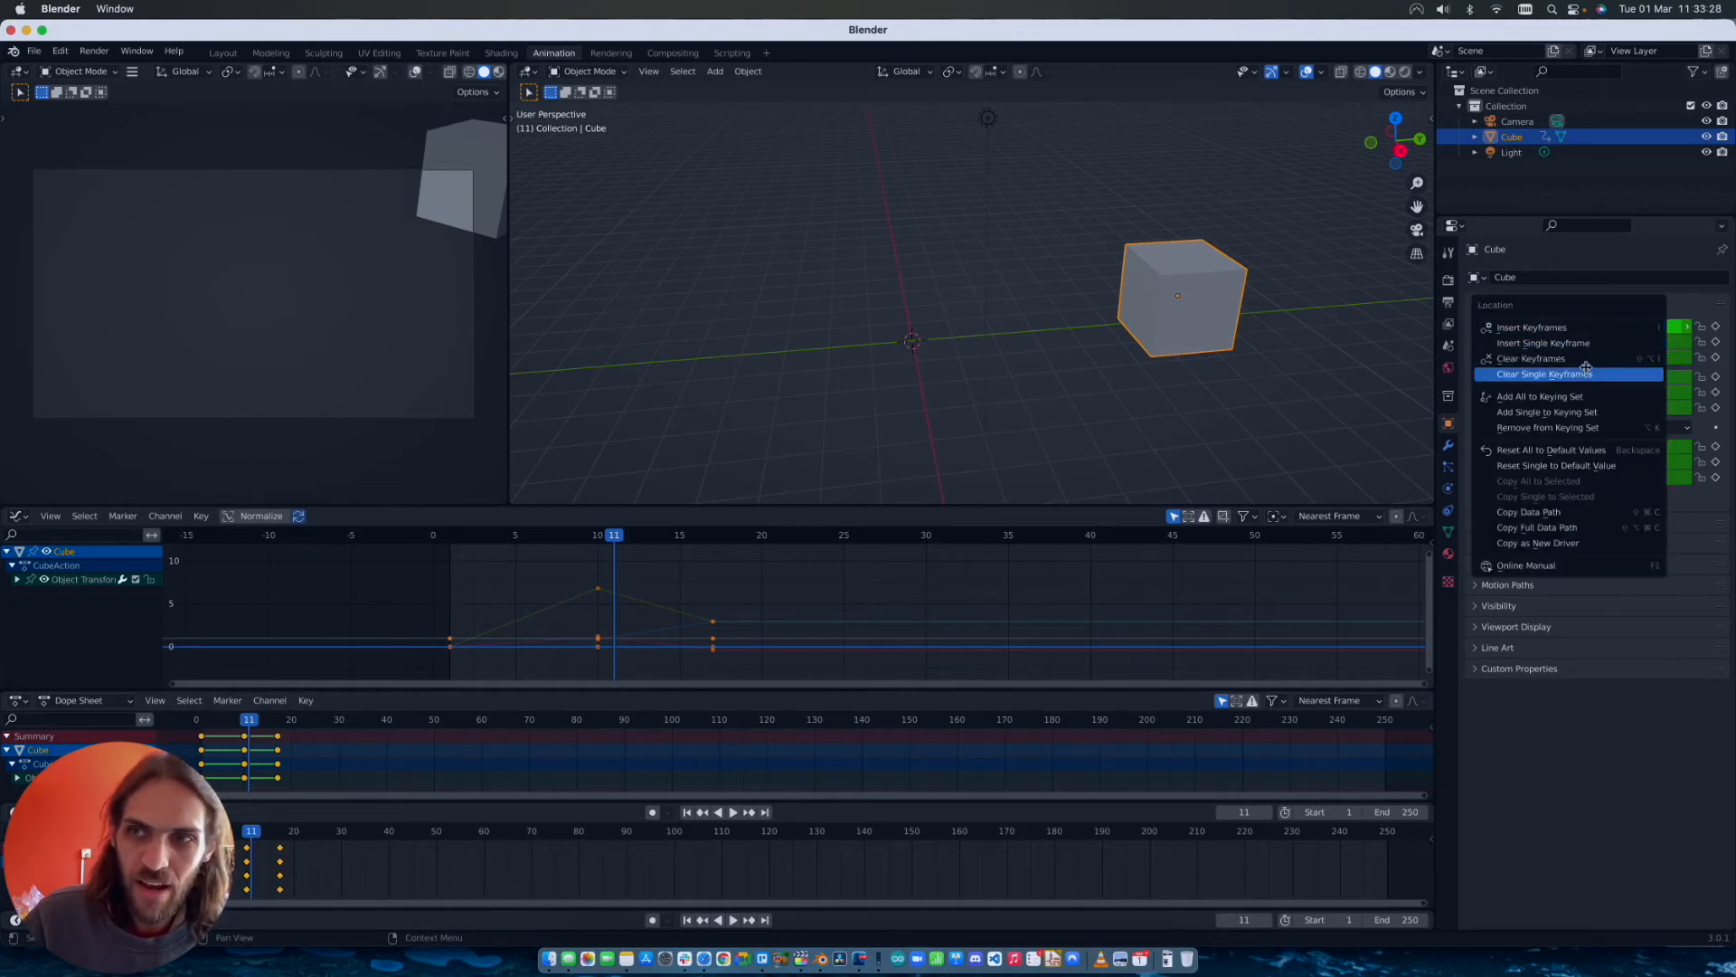
click(1543, 375)
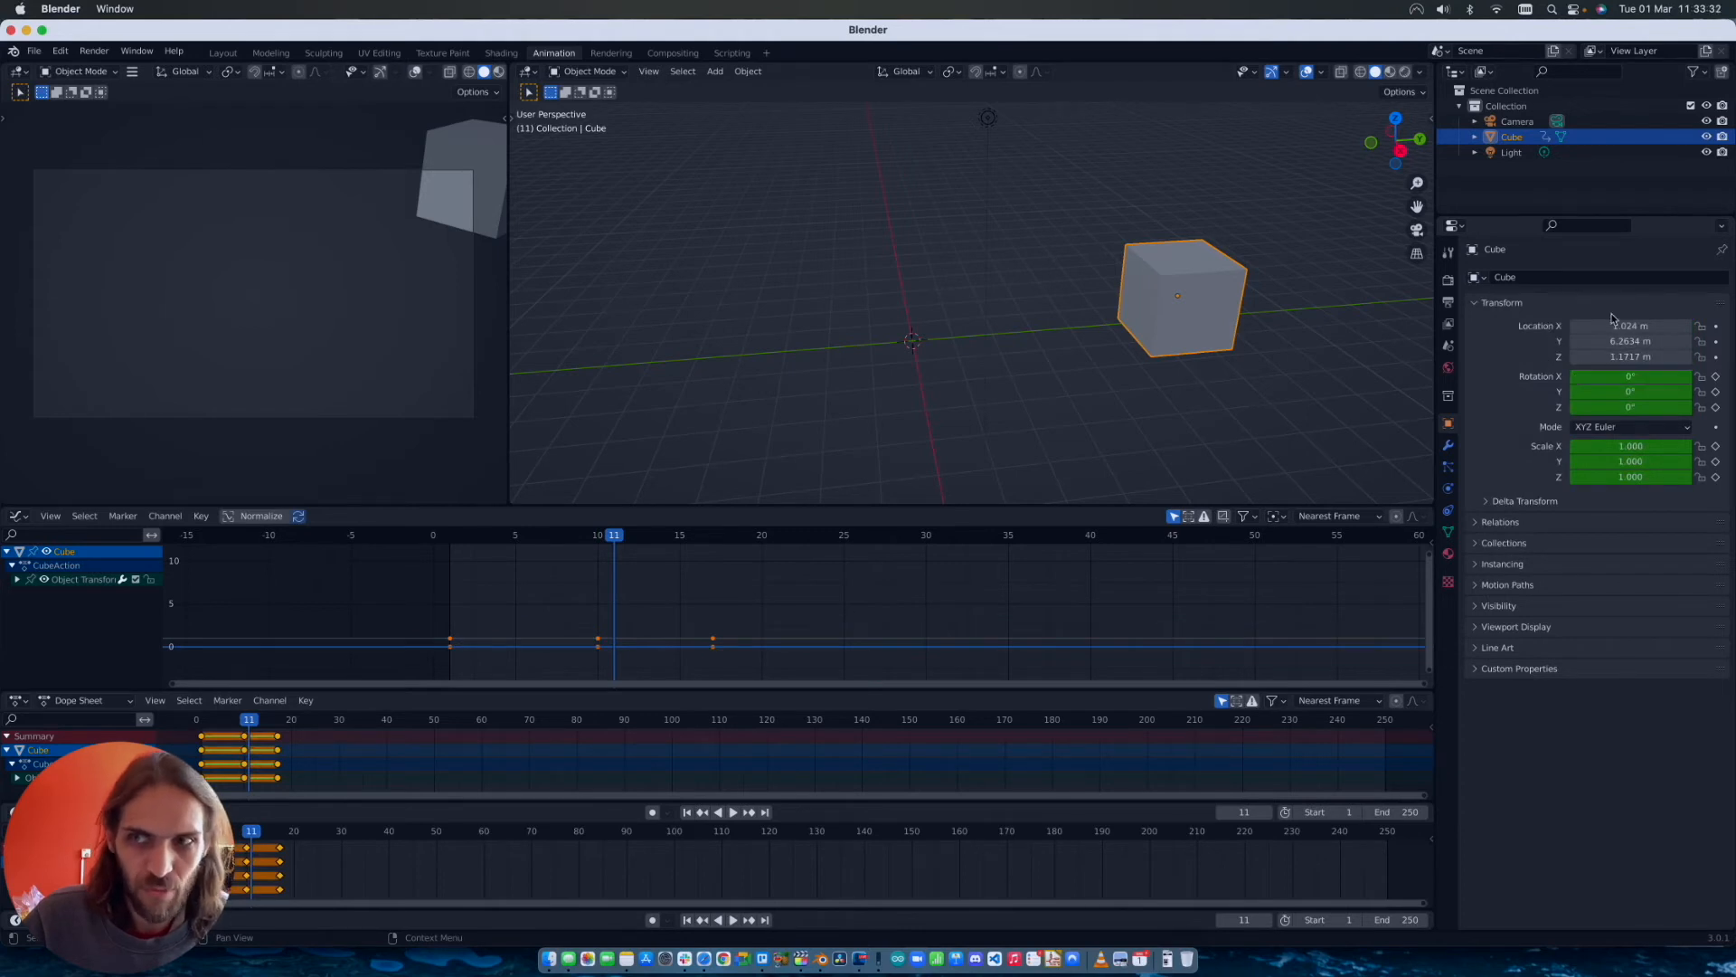
right_click(1603, 374)
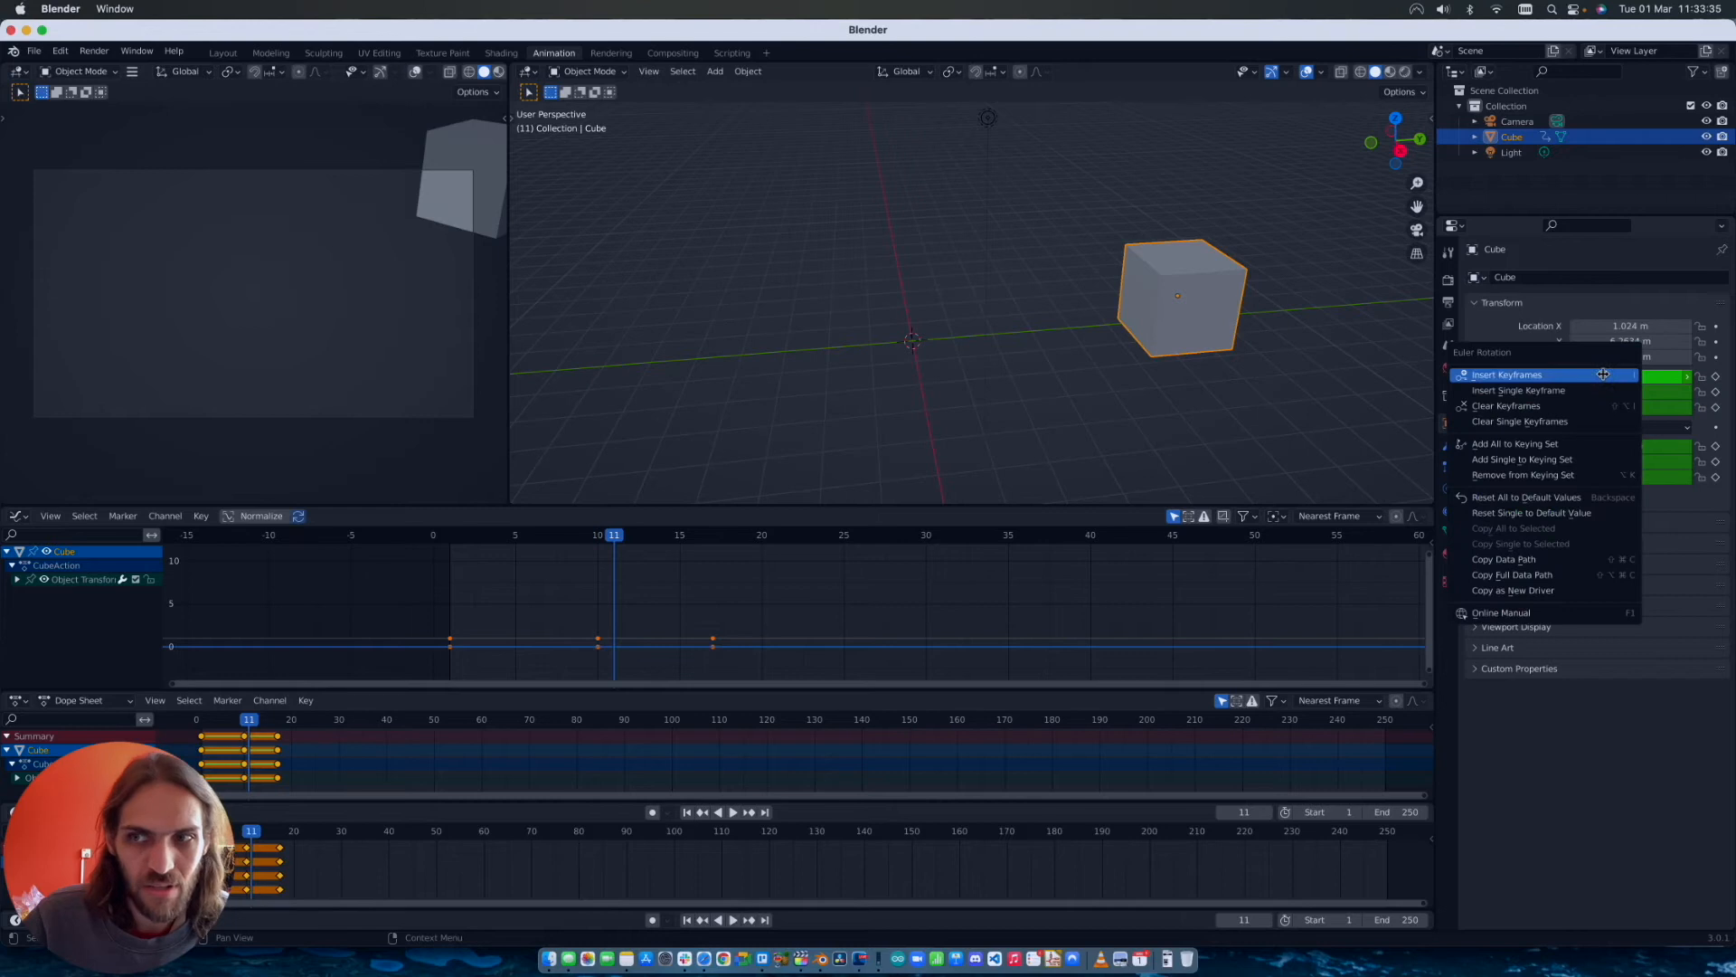
click(1553, 406)
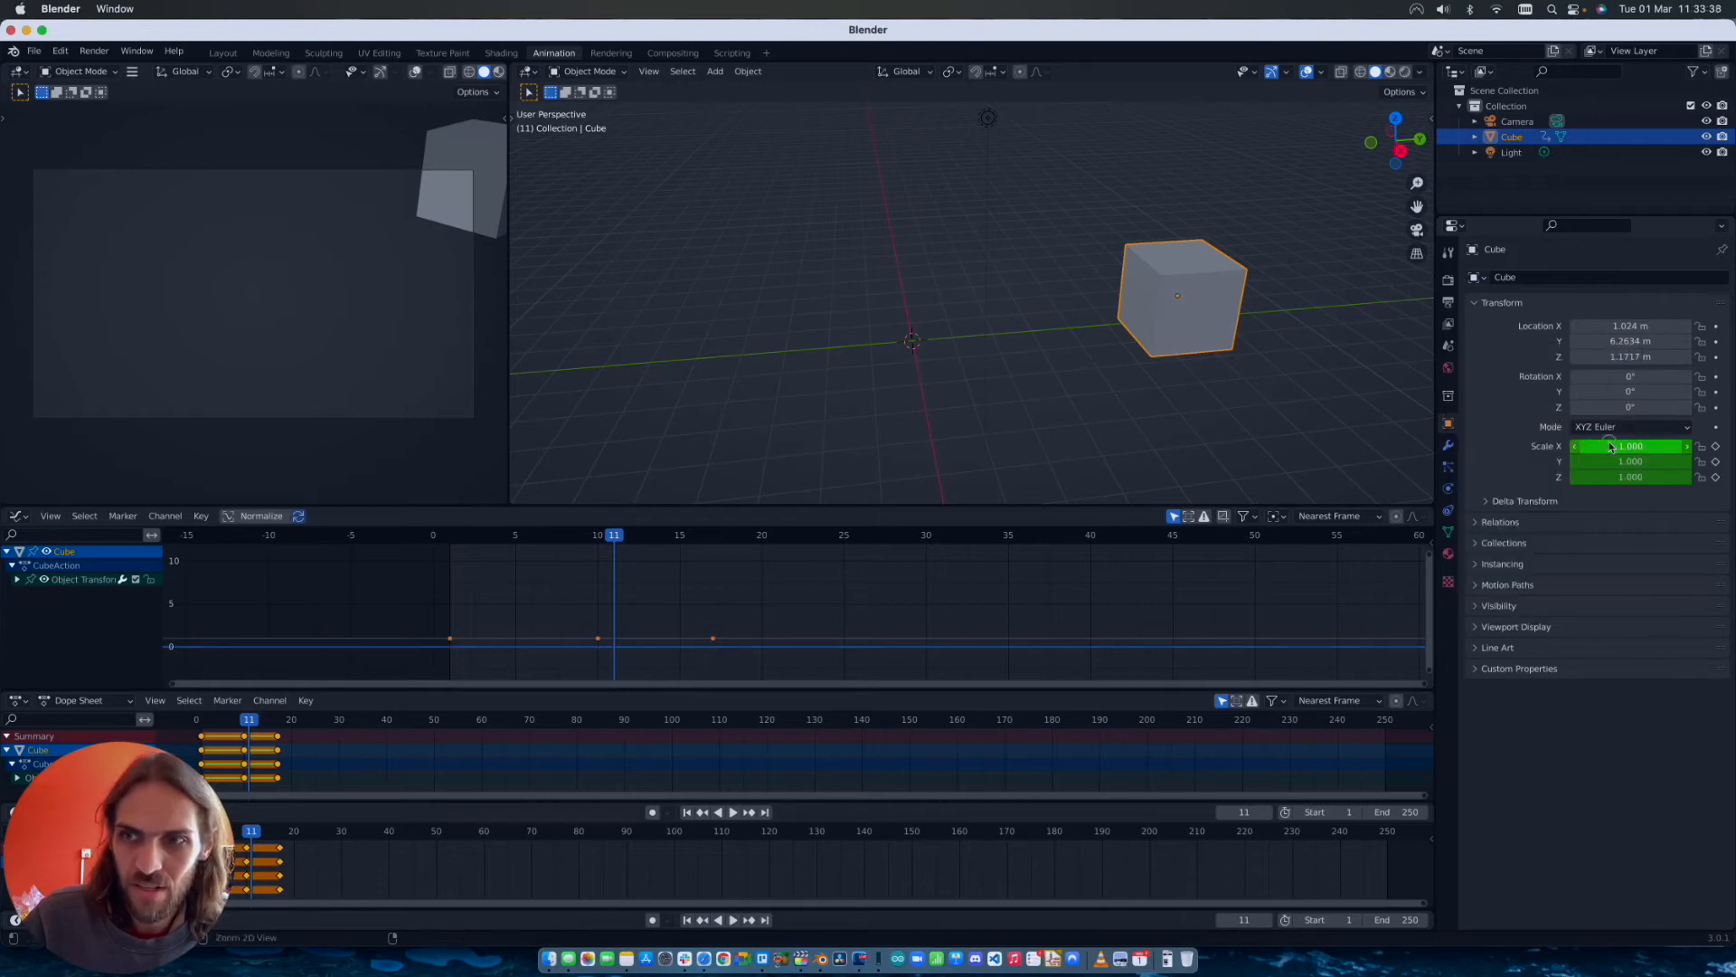
right_click(1610, 446)
click(1571, 478)
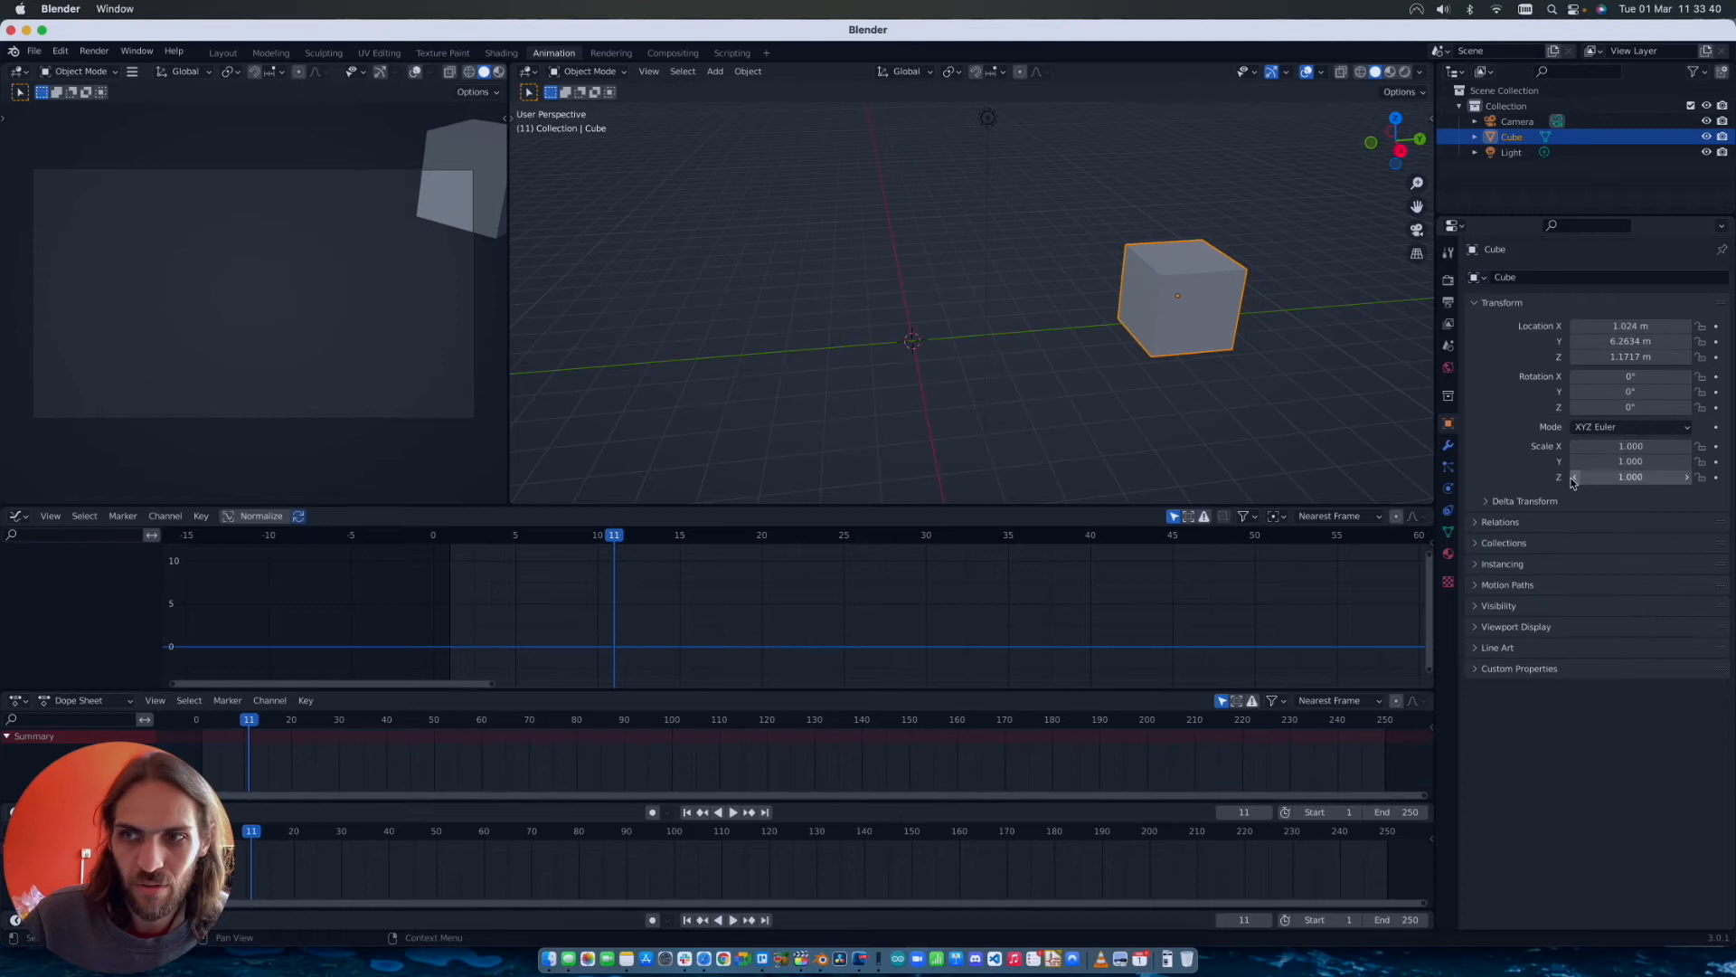
Step: Undo clearing the cube's keyframes, return to frame 10 and select all keyframes
mouse_move(252, 726)
mouse_down()
mouse_move(289, 726)
mouse_move(215, 726)
mouse_move(234, 726)
mouse_up()
key(super+z)
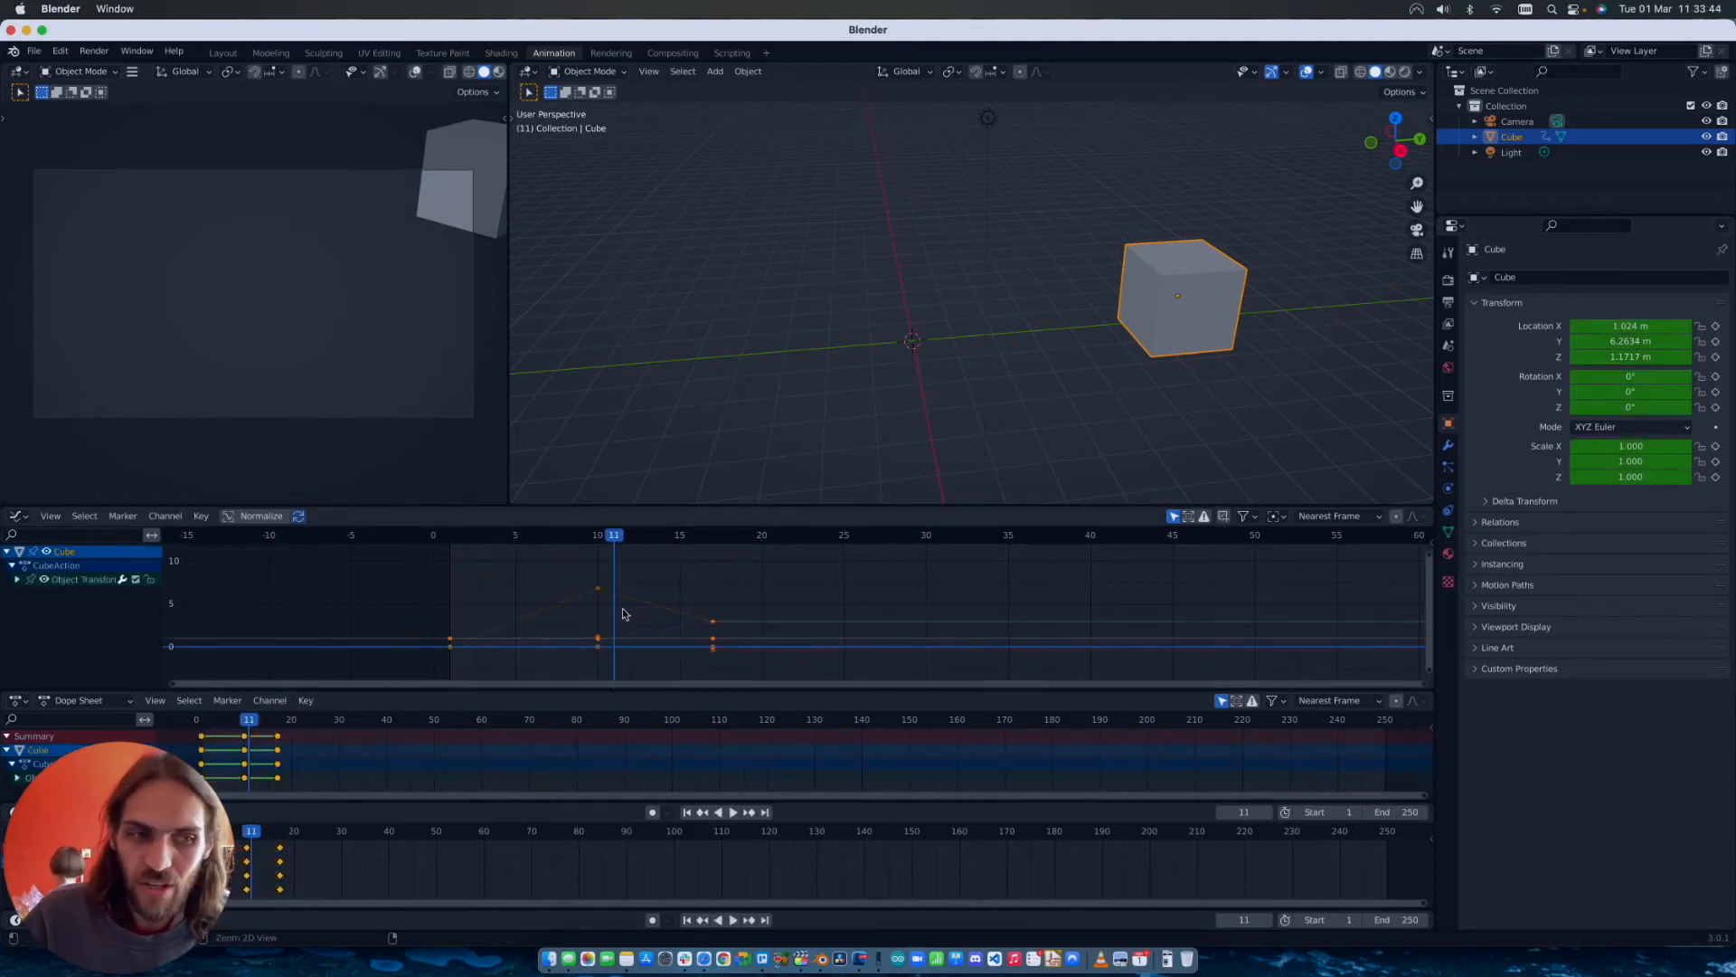
key(super+z)
key(a)
Step: Adjust the heights of the animation editors and join the Graph Editor over the Dope Sheet area
mouse_move(472, 691)
mouse_down()
mouse_move(471, 644)
mouse_move(472, 662)
mouse_up()
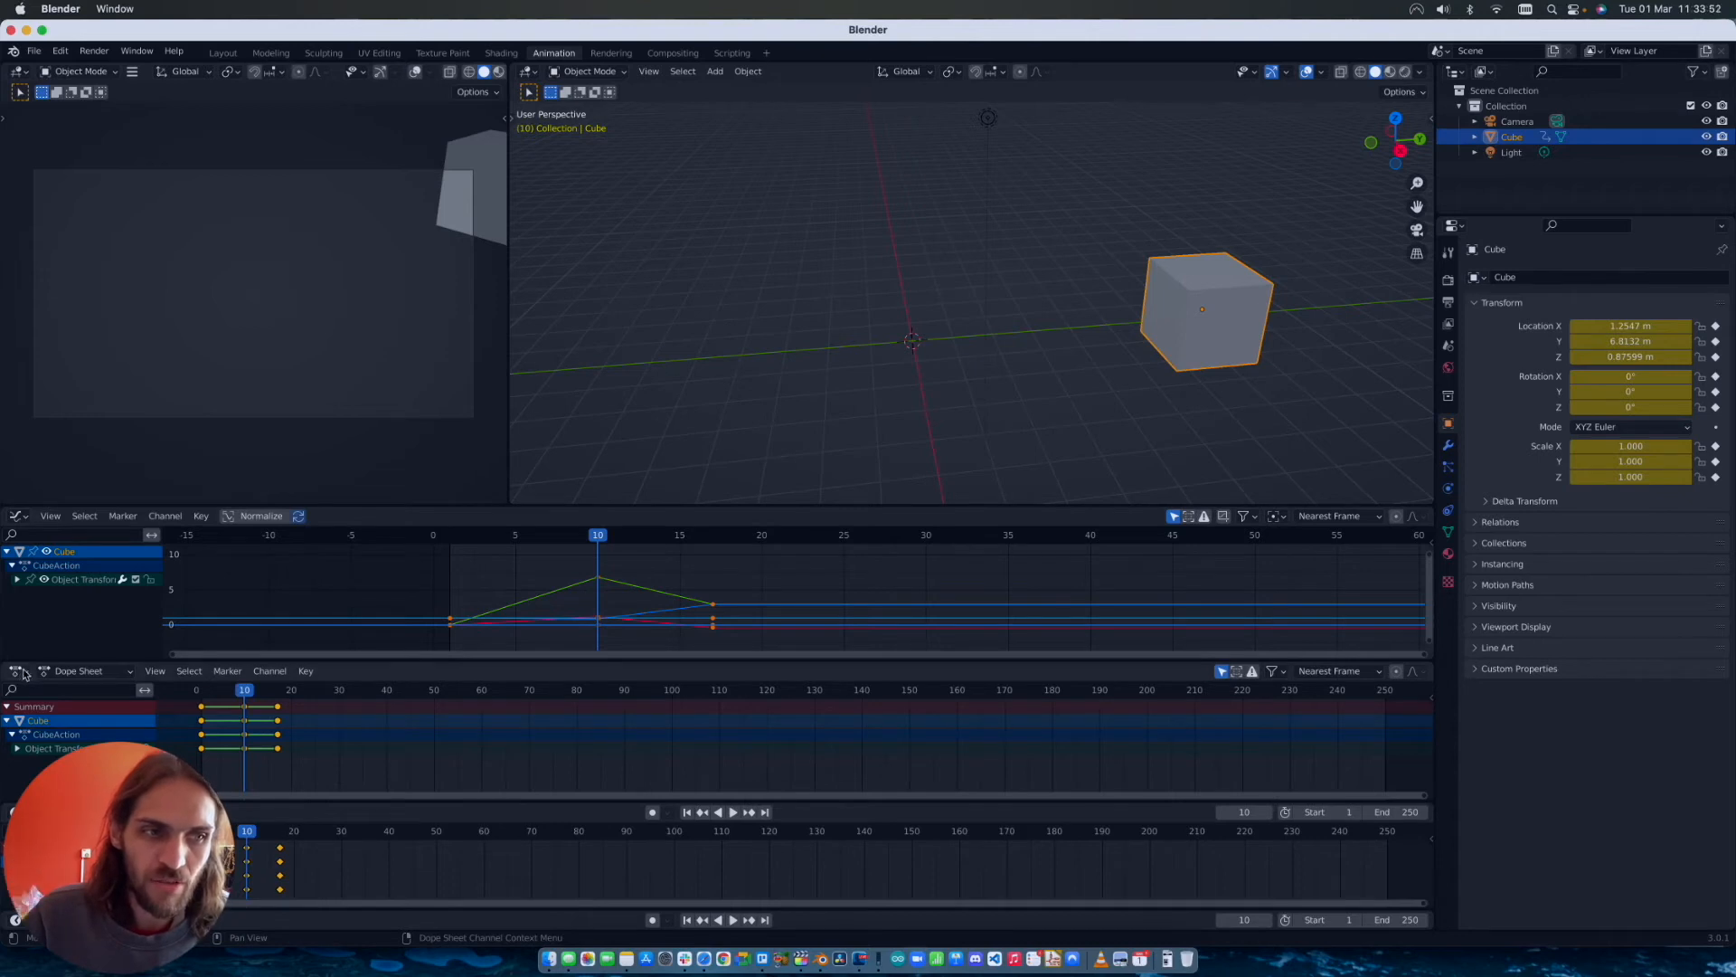
drag(311, 507, 323, 530)
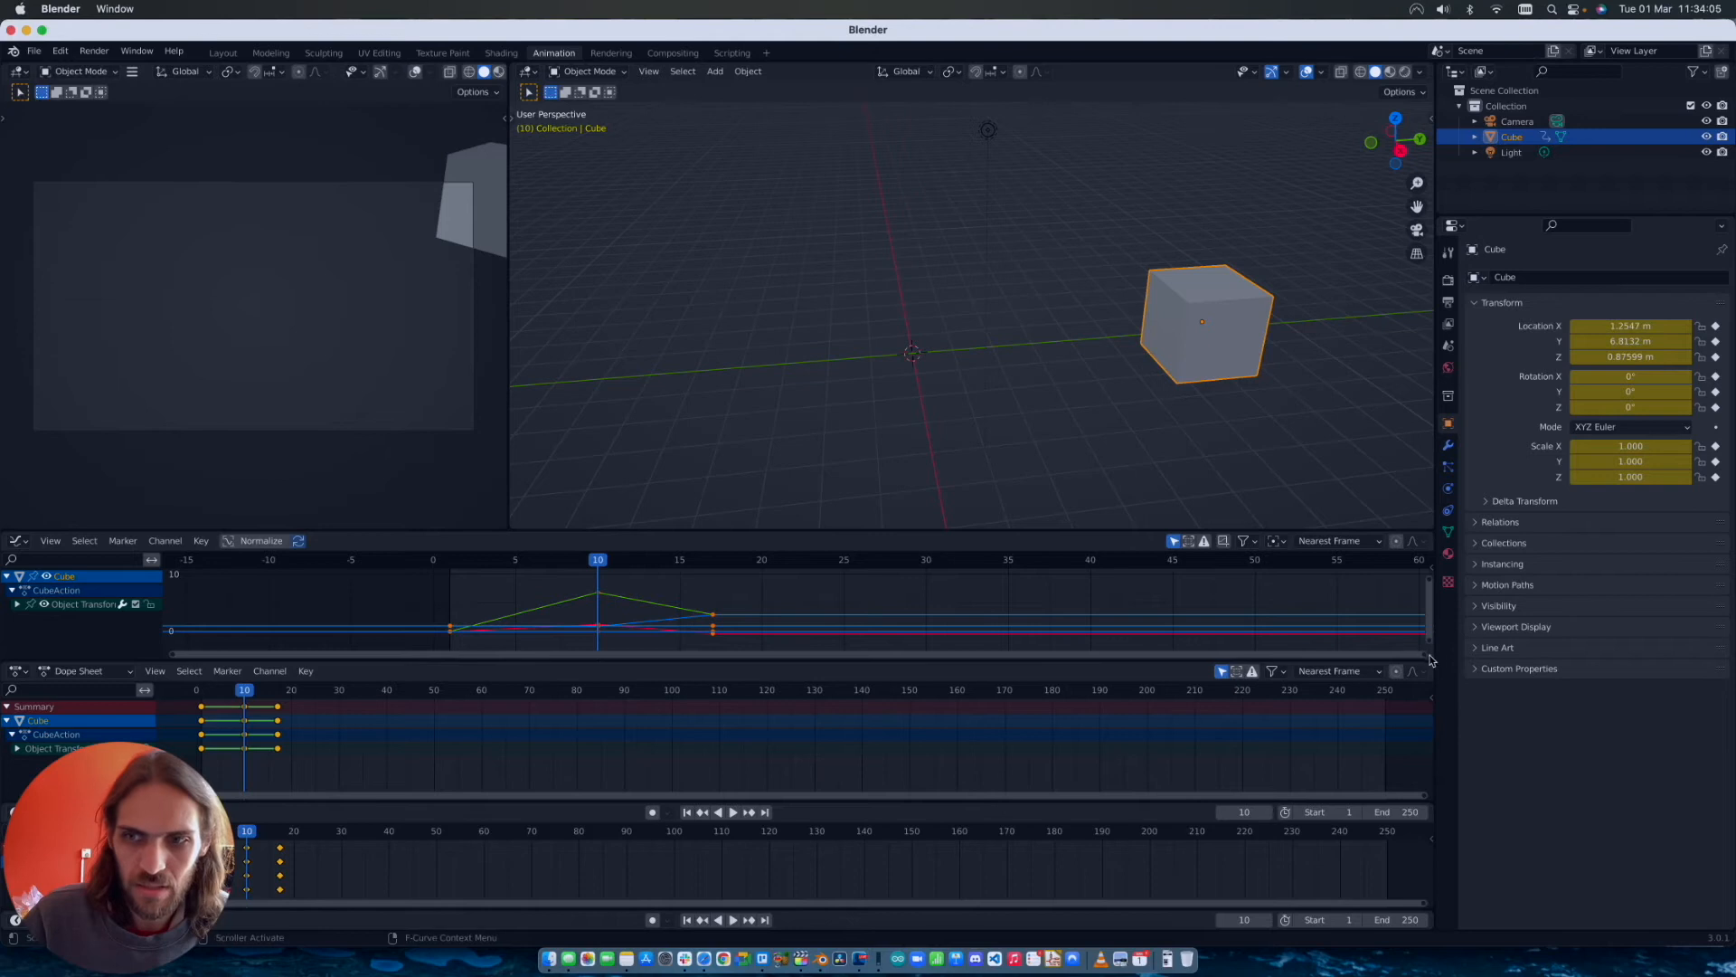
drag(1430, 658, 1413, 682)
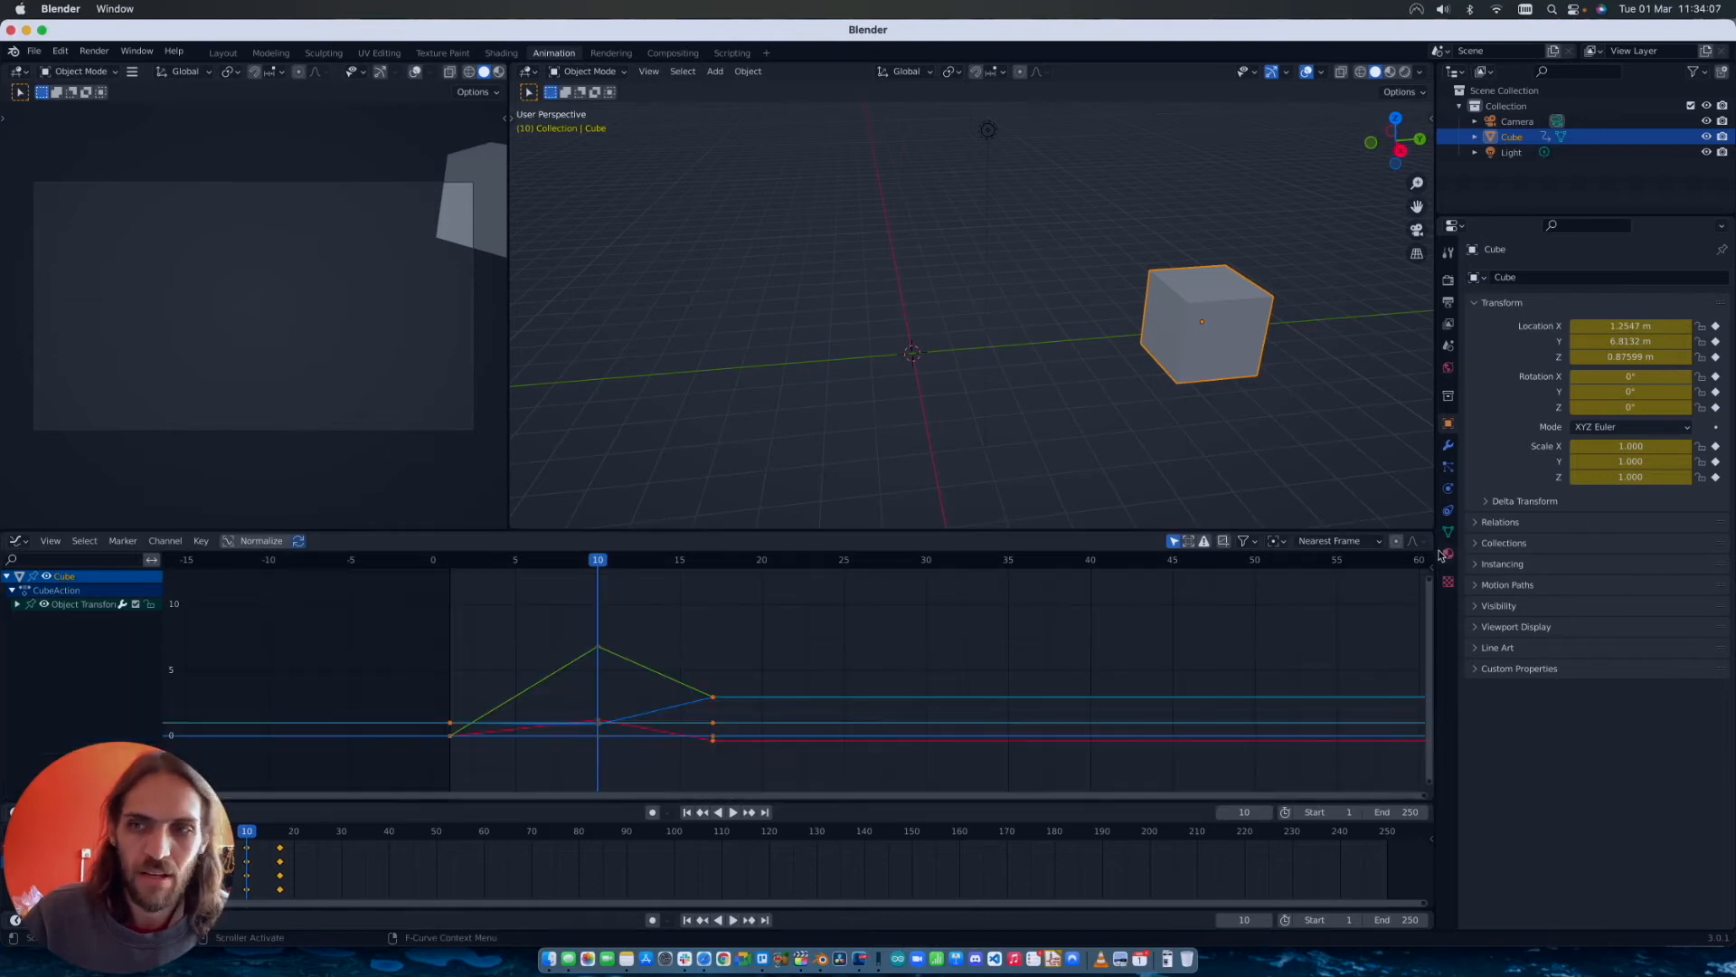
Step: Split and resize the Timeline areas below the Graph Editor, and merge them into the Graph Editor to enlarge it
drag(1421, 811, 1392, 651)
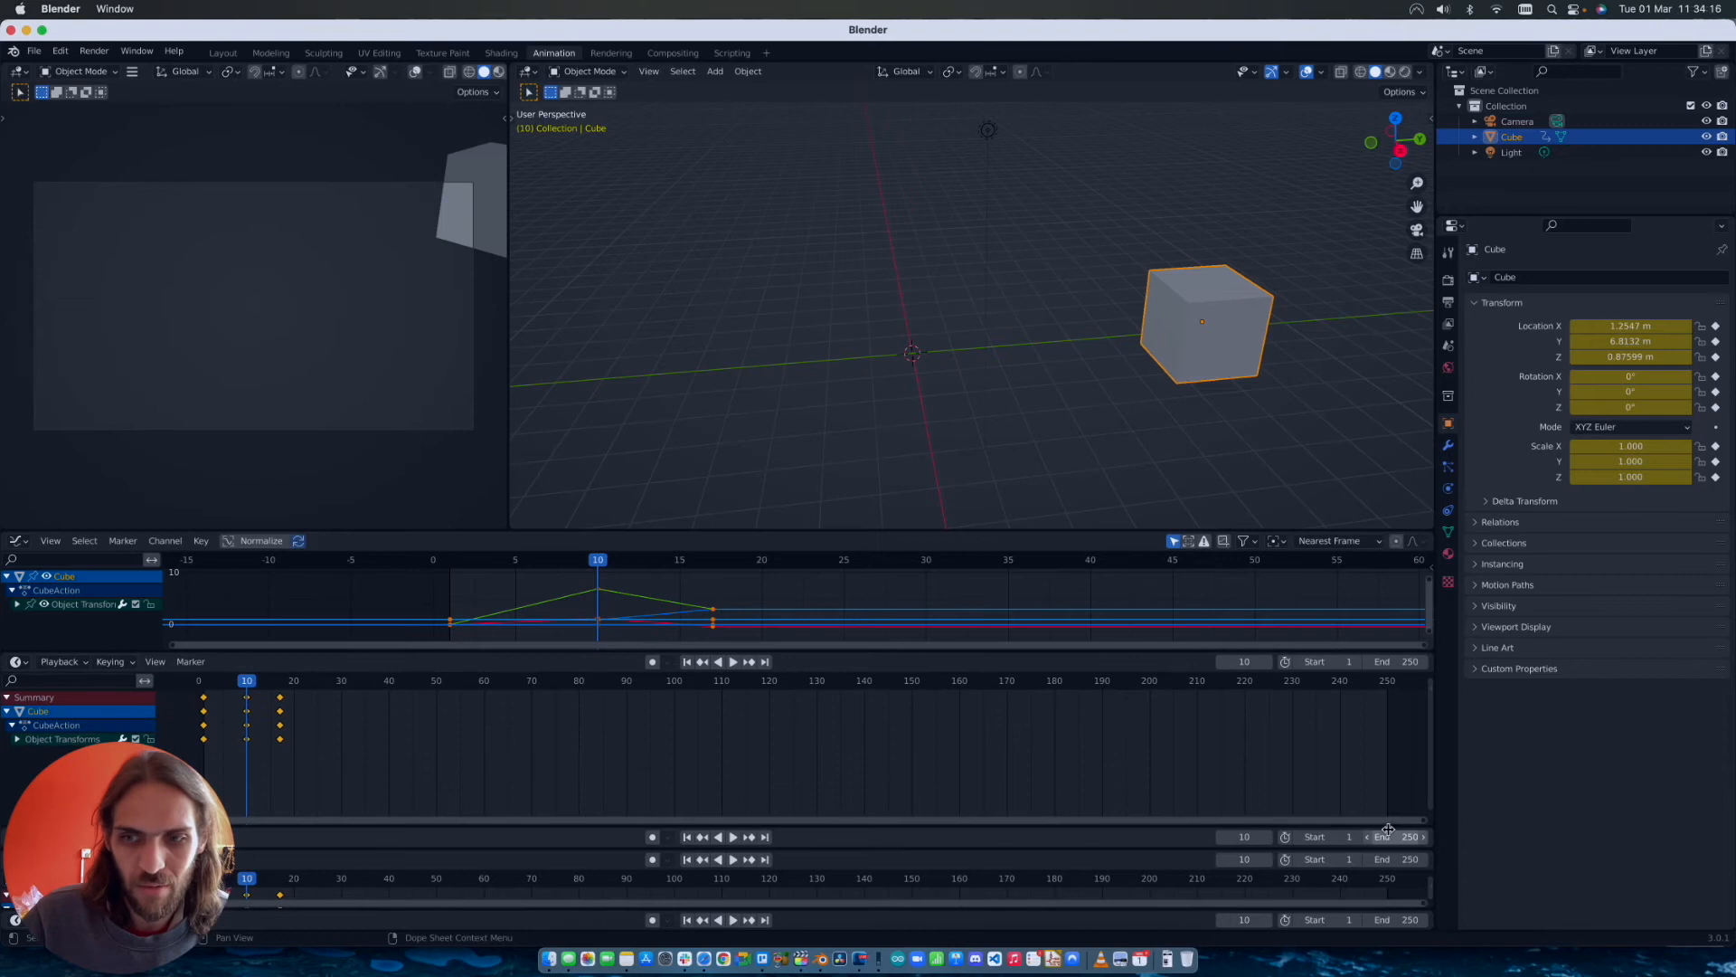
mouse_move(1127, 826)
mouse_down()
mouse_move(1157, 800)
mouse_move(1147, 824)
mouse_up()
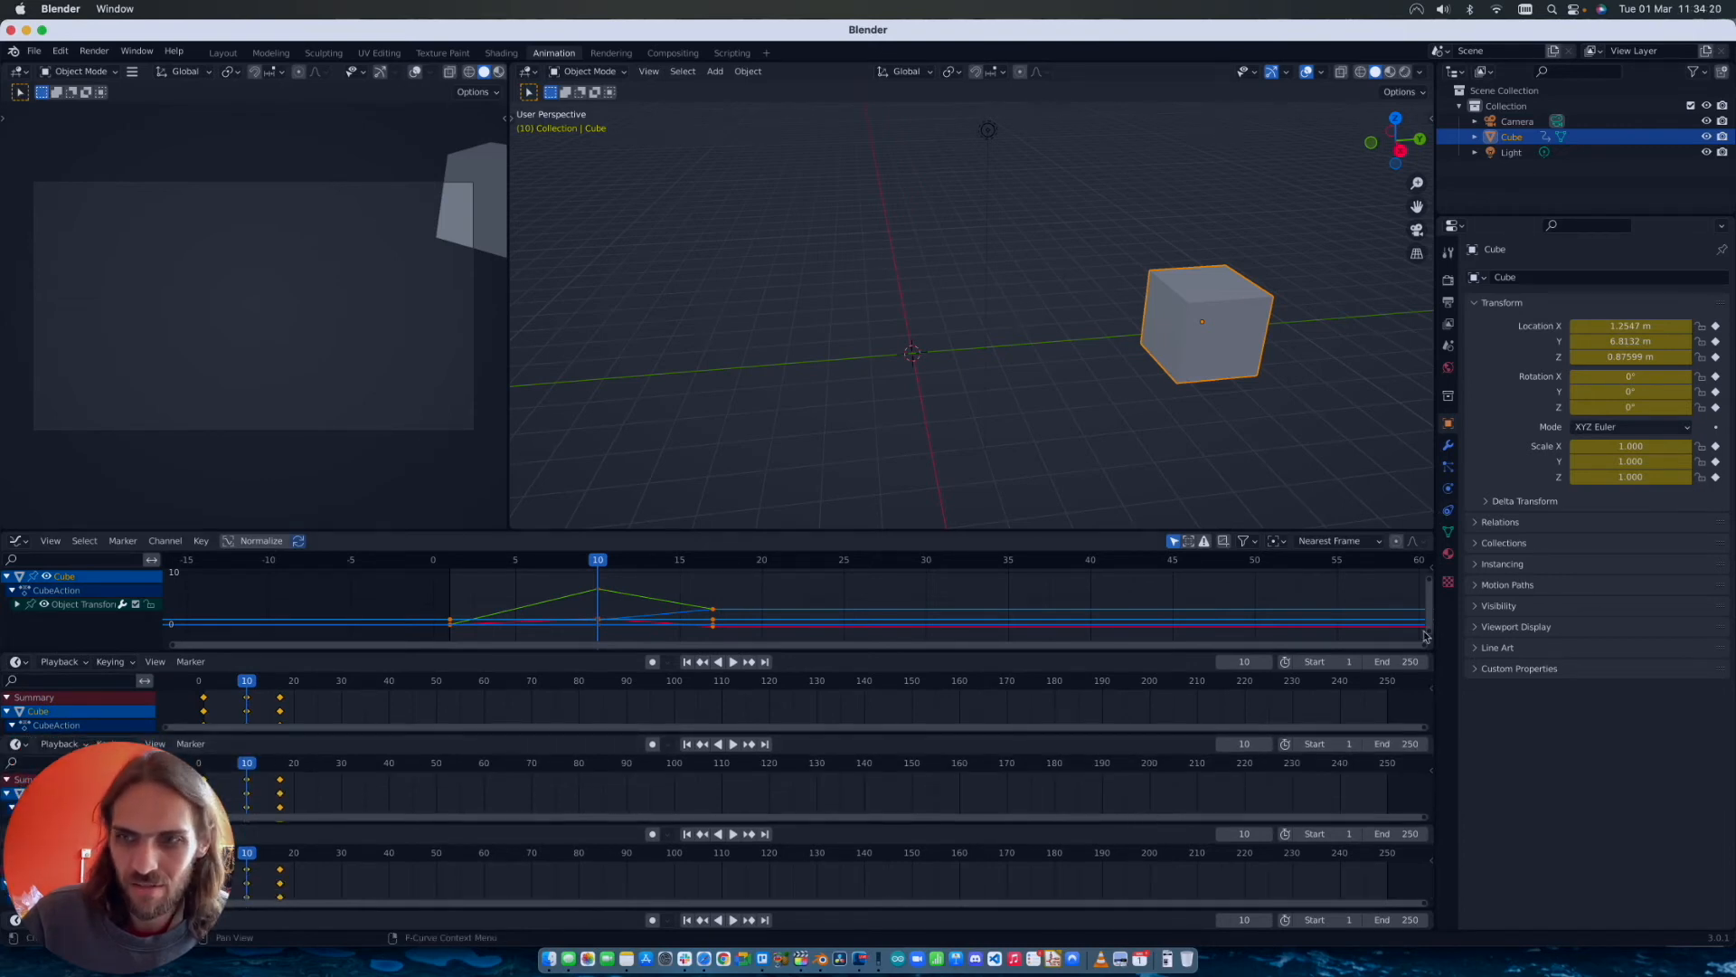
drag(1432, 643, 1420, 841)
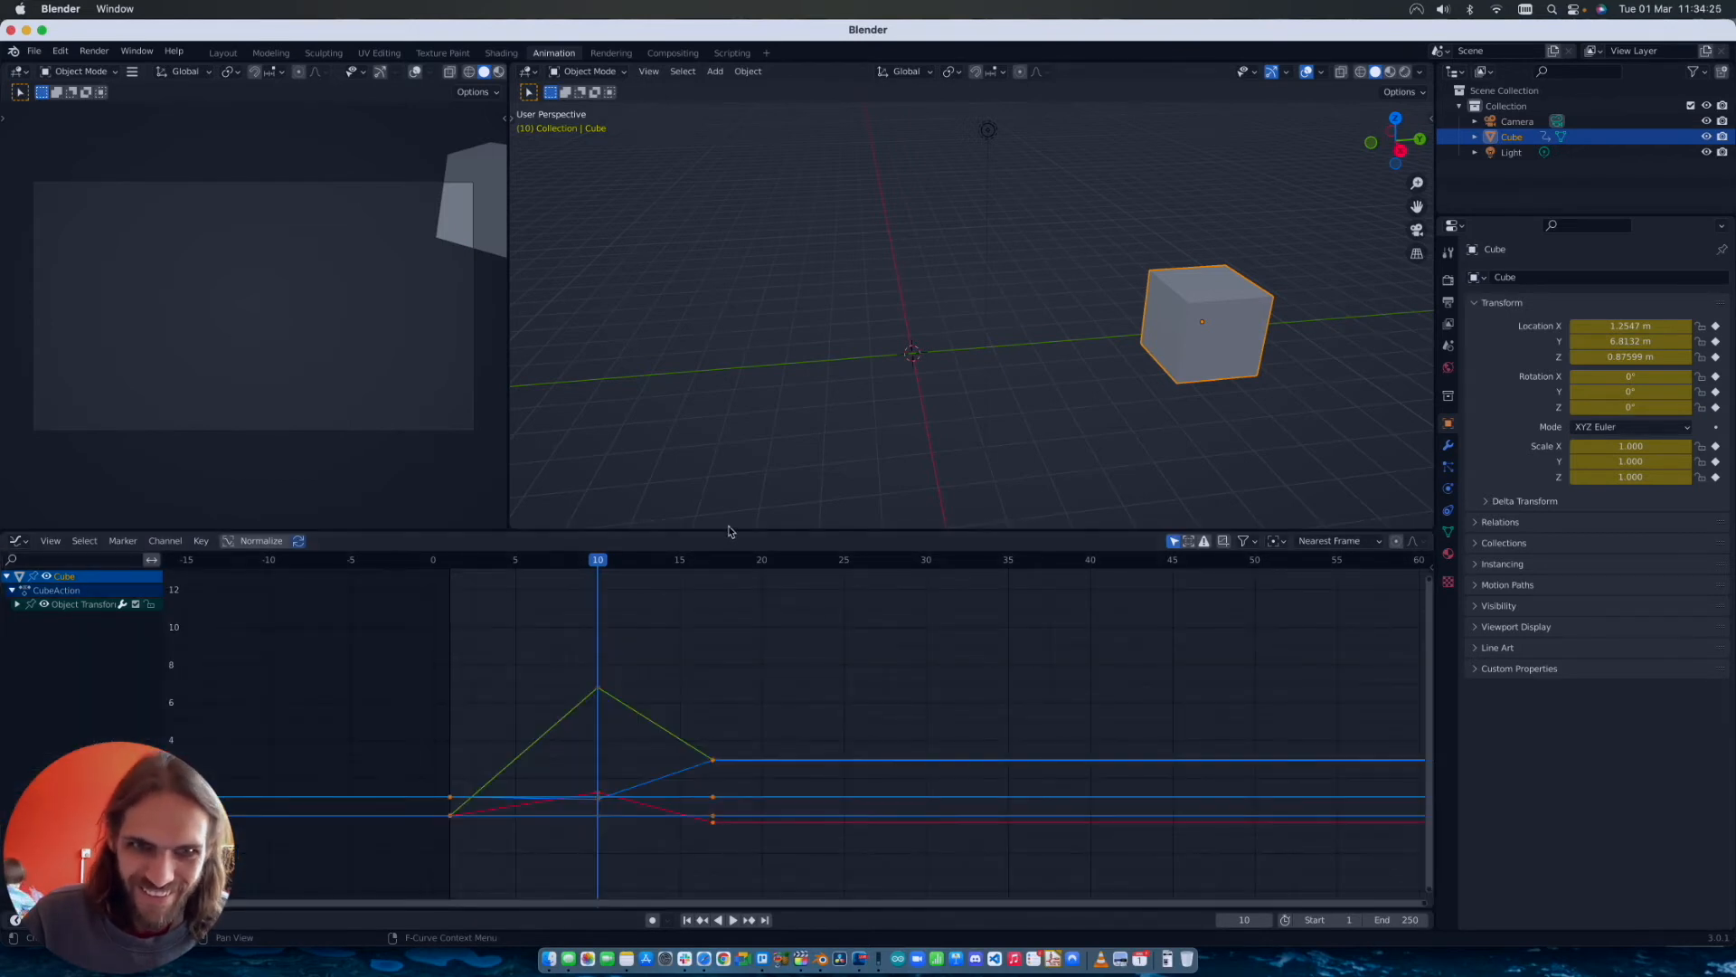
Step: Switch the Graph Editor area to the Dope Sheet and shrink its height to give the viewports more room
drag(723, 531, 724, 693)
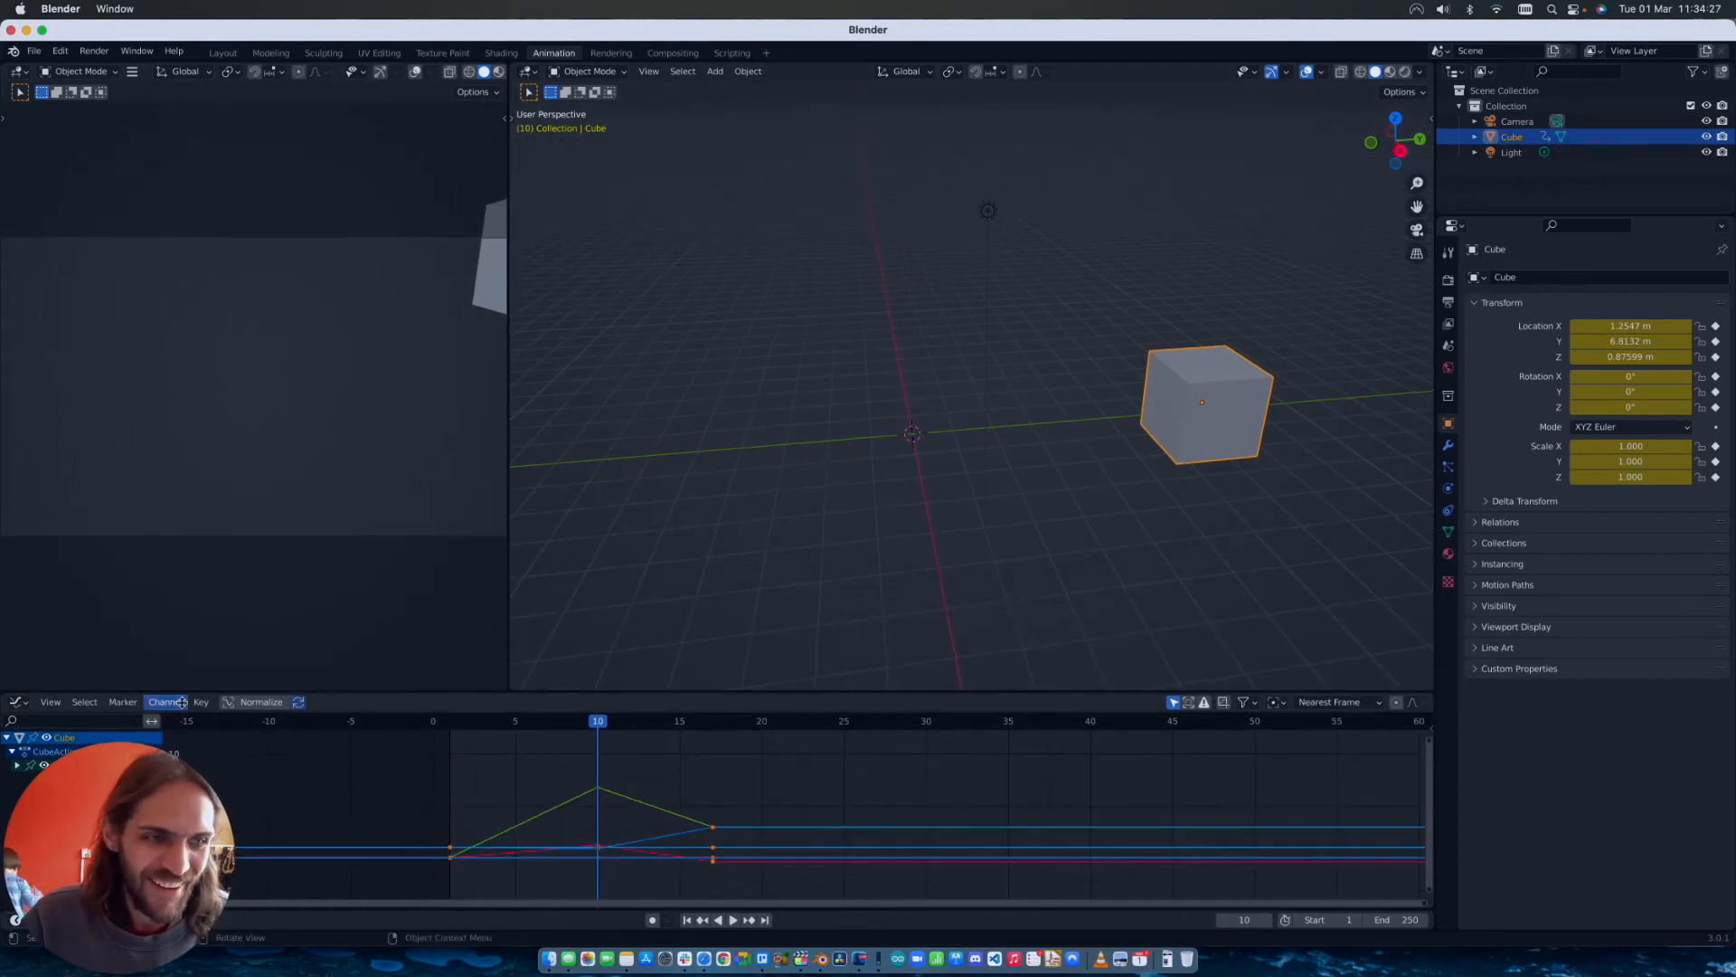
click(18, 702)
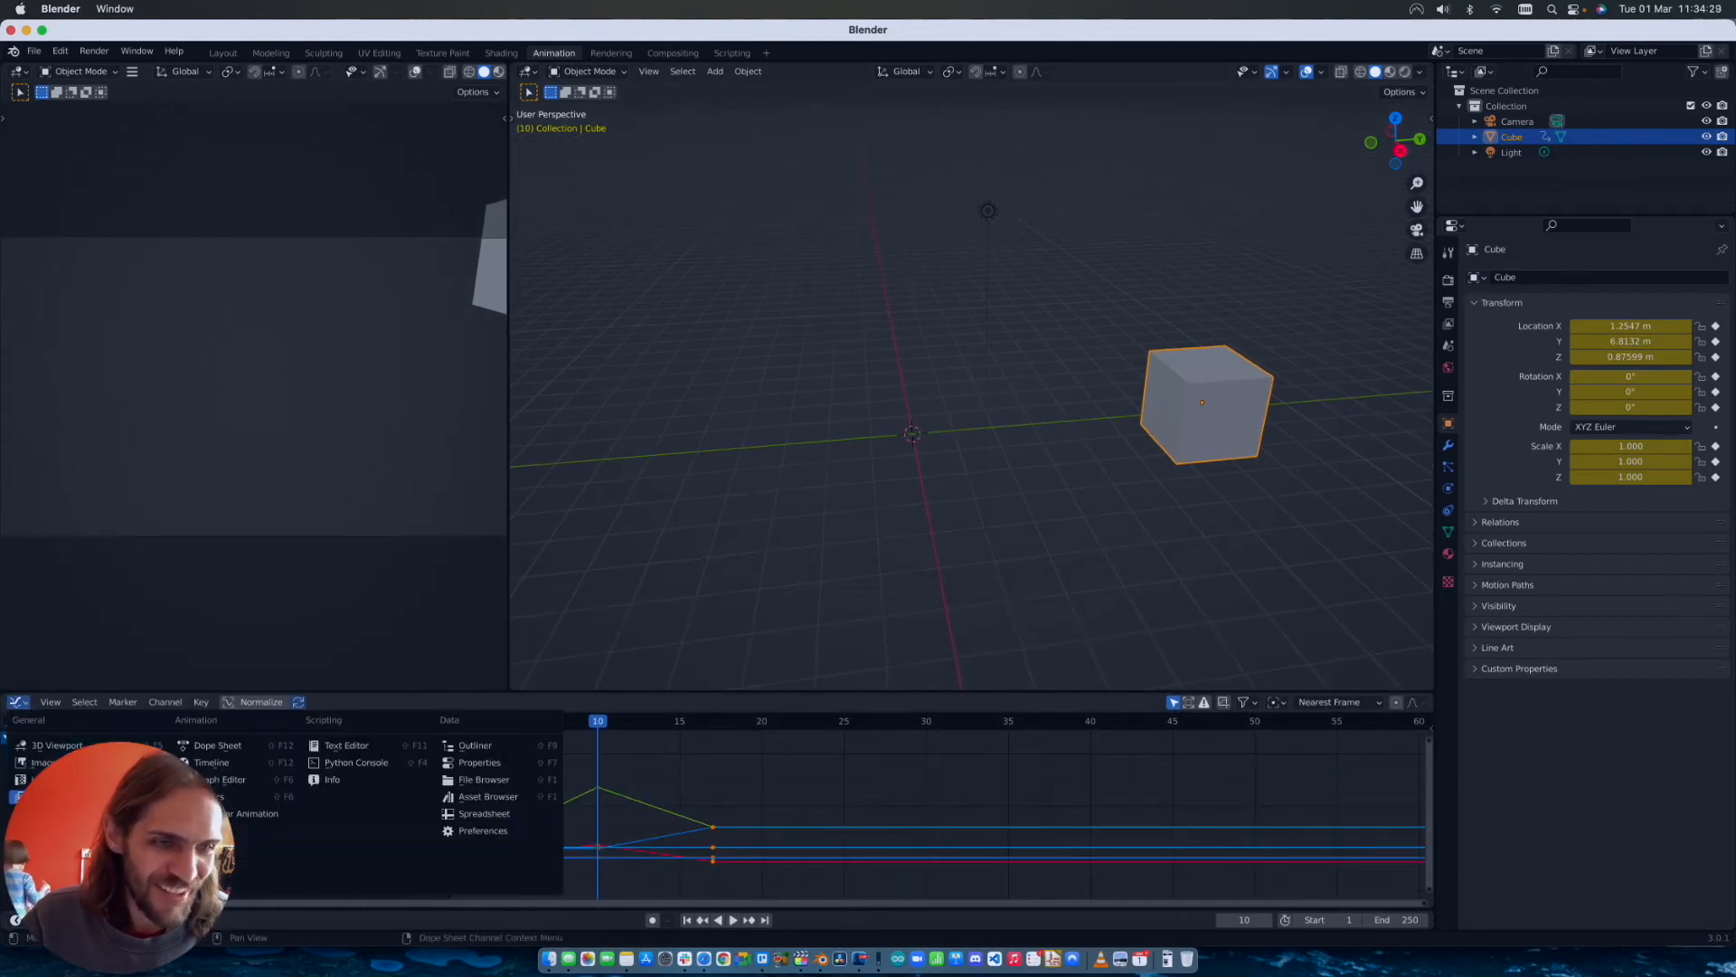
click(235, 750)
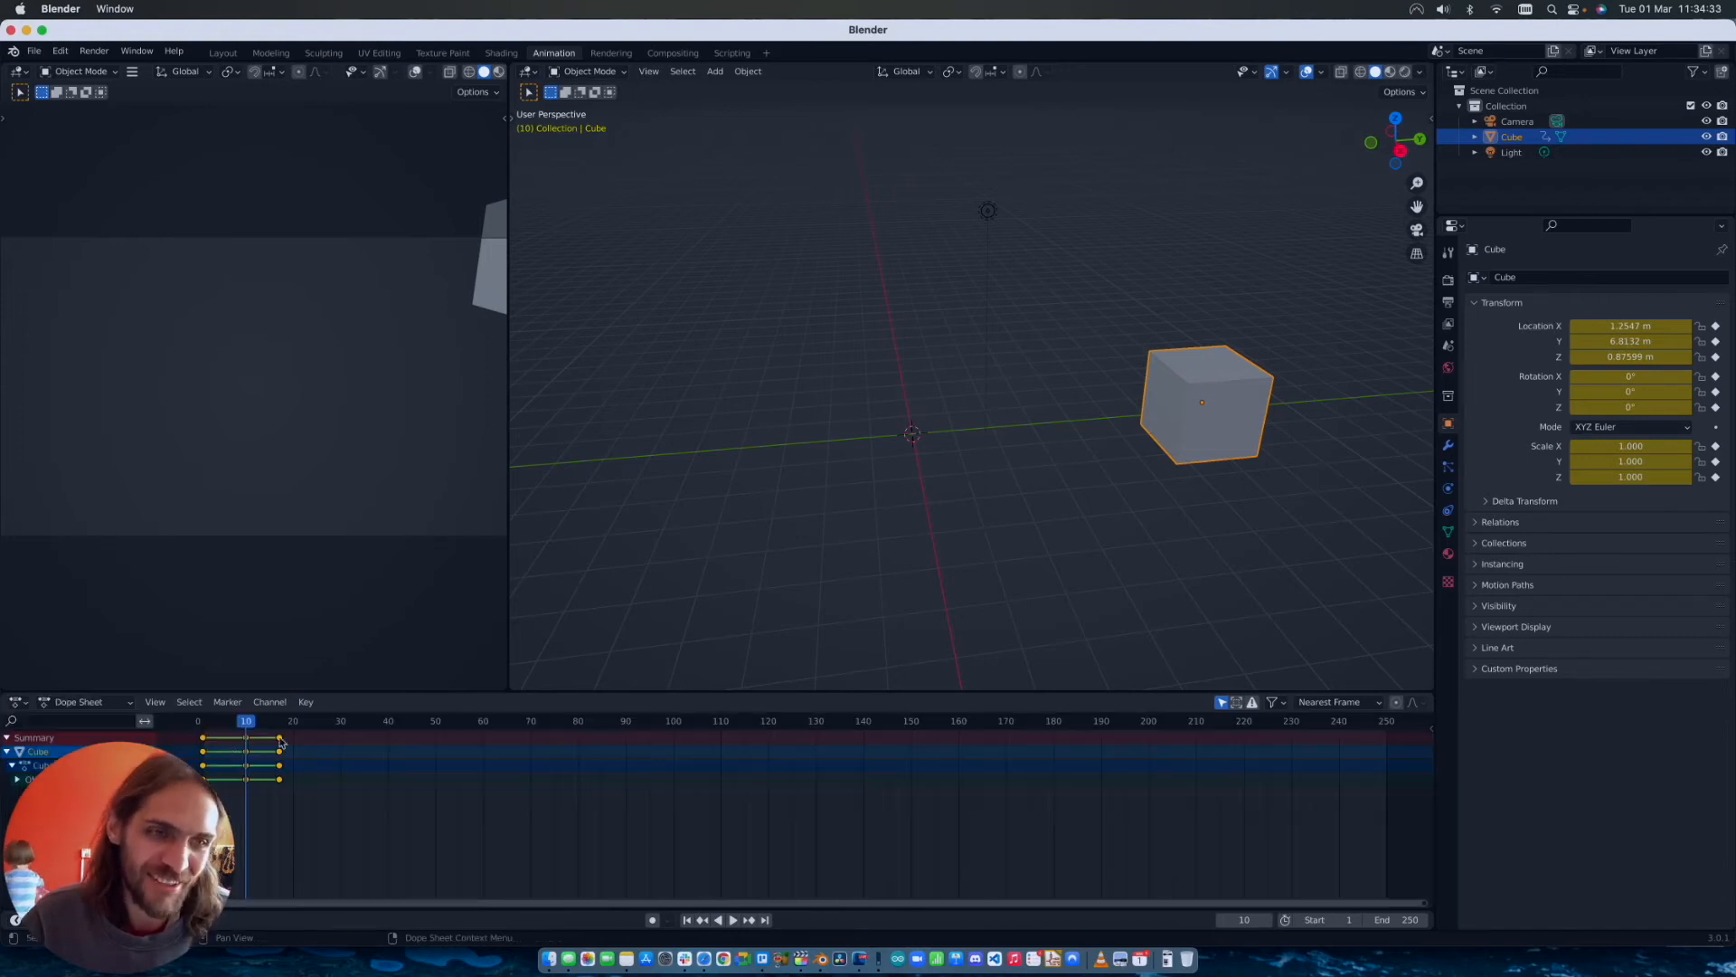
drag(336, 695, 329, 761)
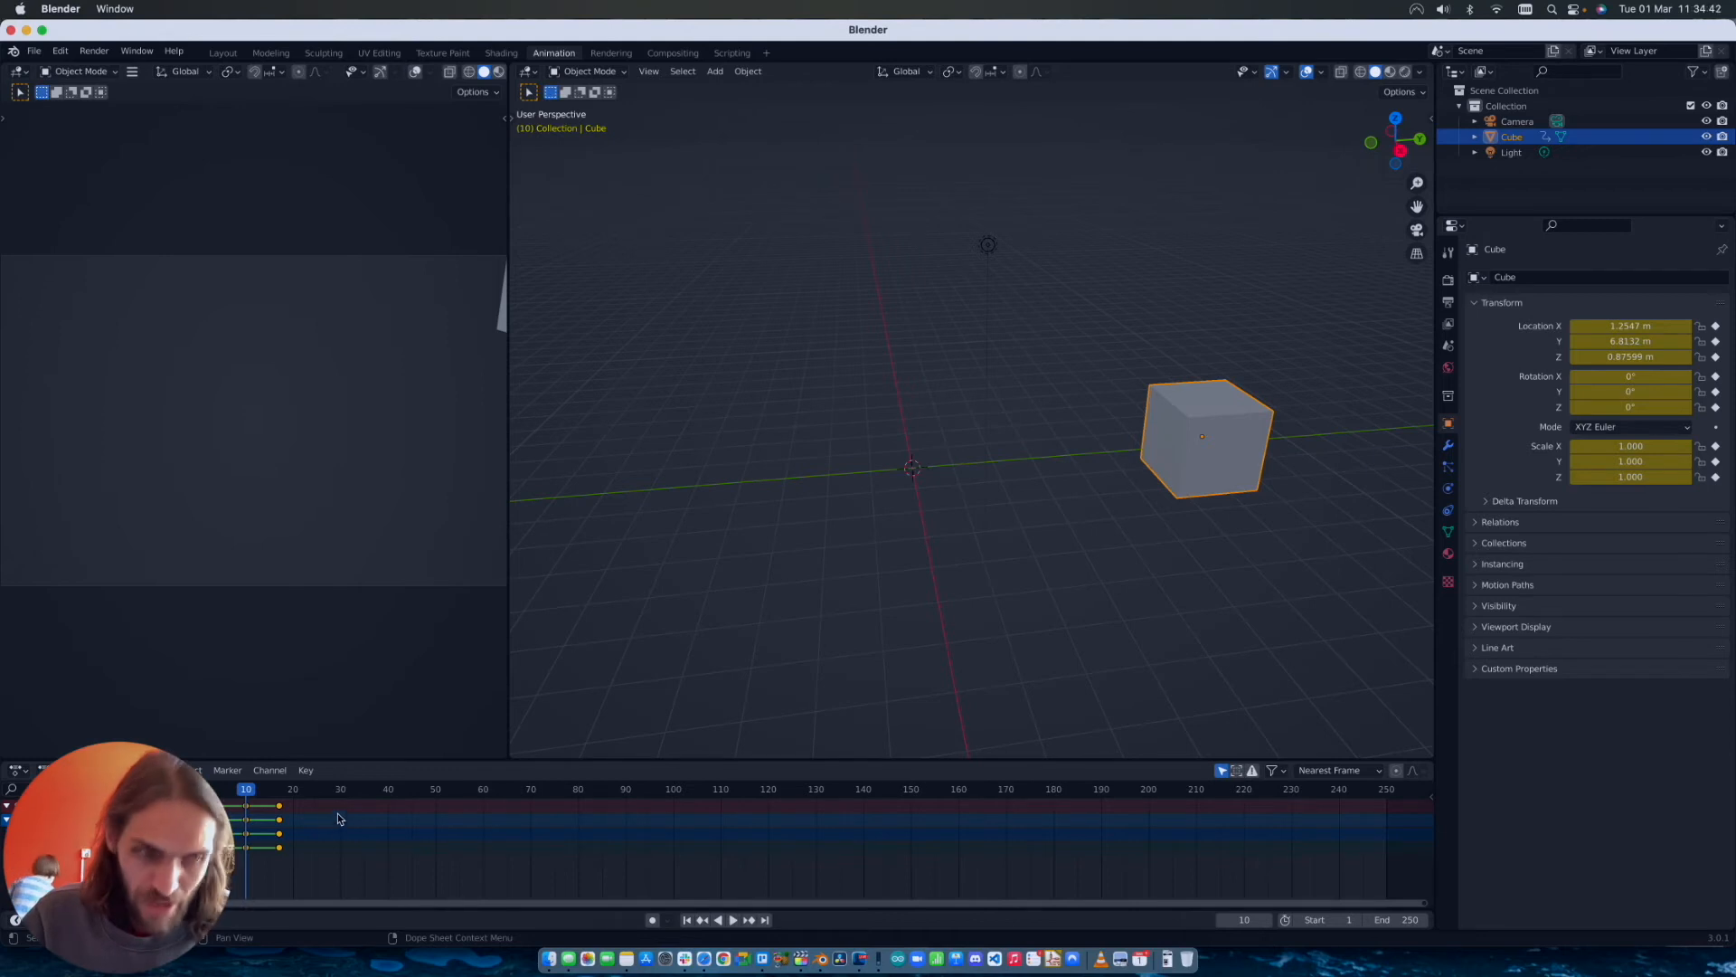
drag(419, 757, 419, 749)
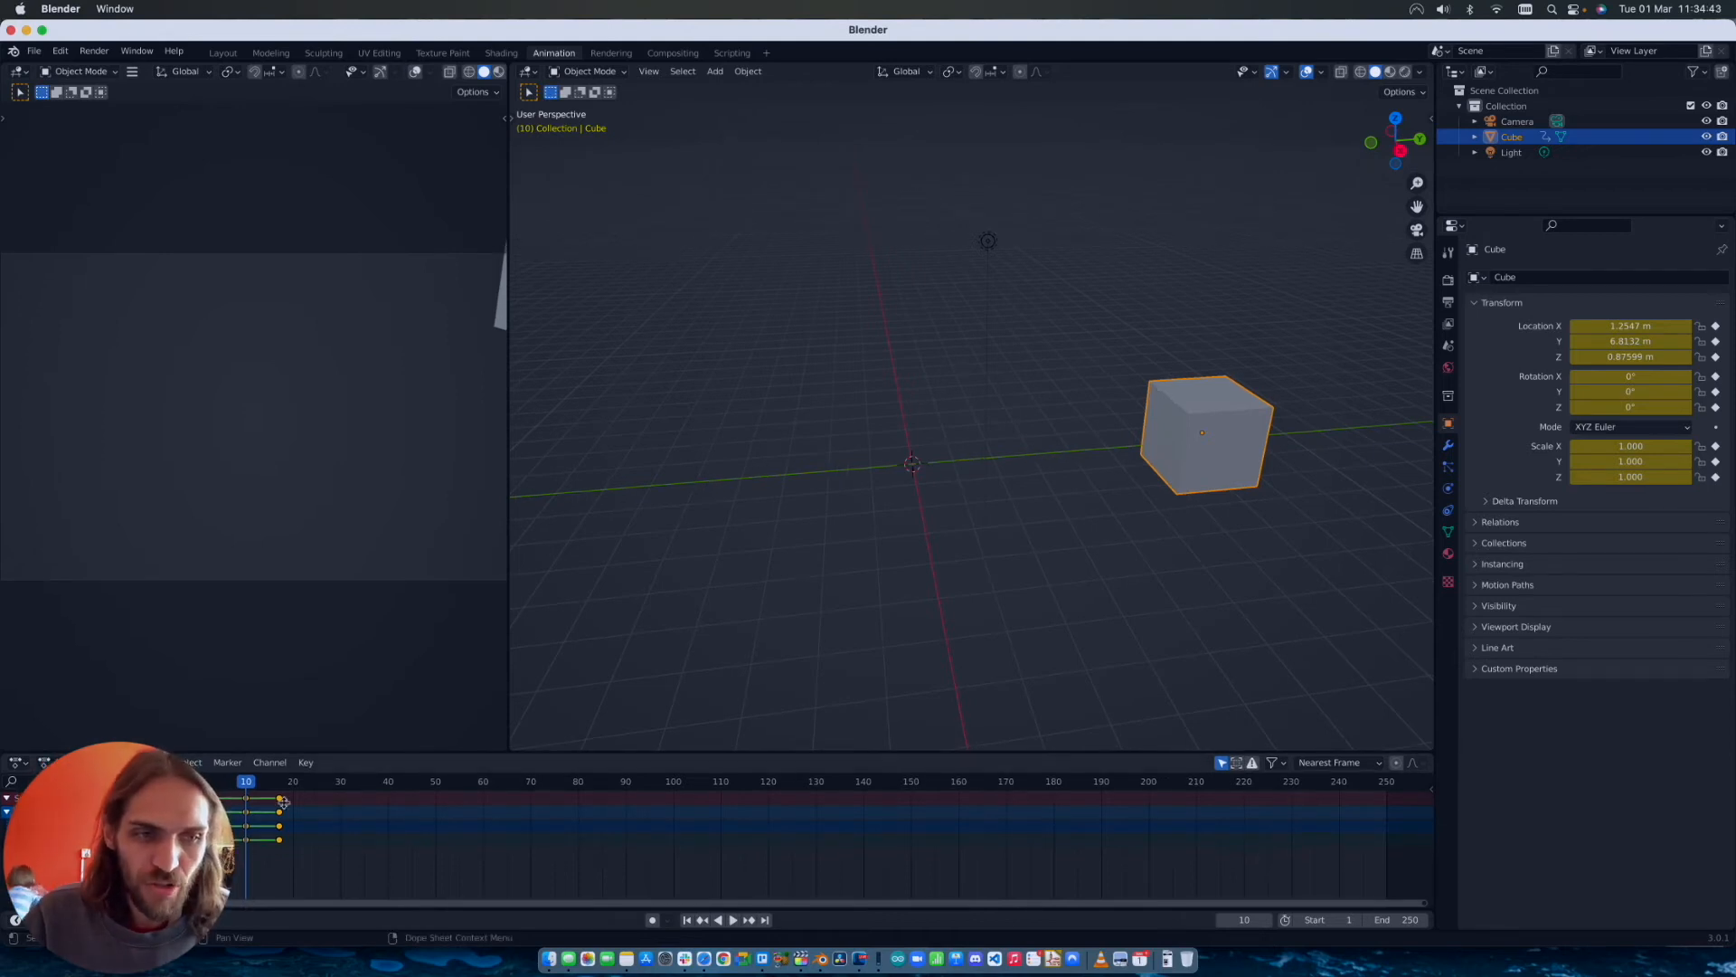
Step: Go back to frame 1 and delete all of the cube's keyframes in the Dope Sheet
key(shift+ctrl+space)
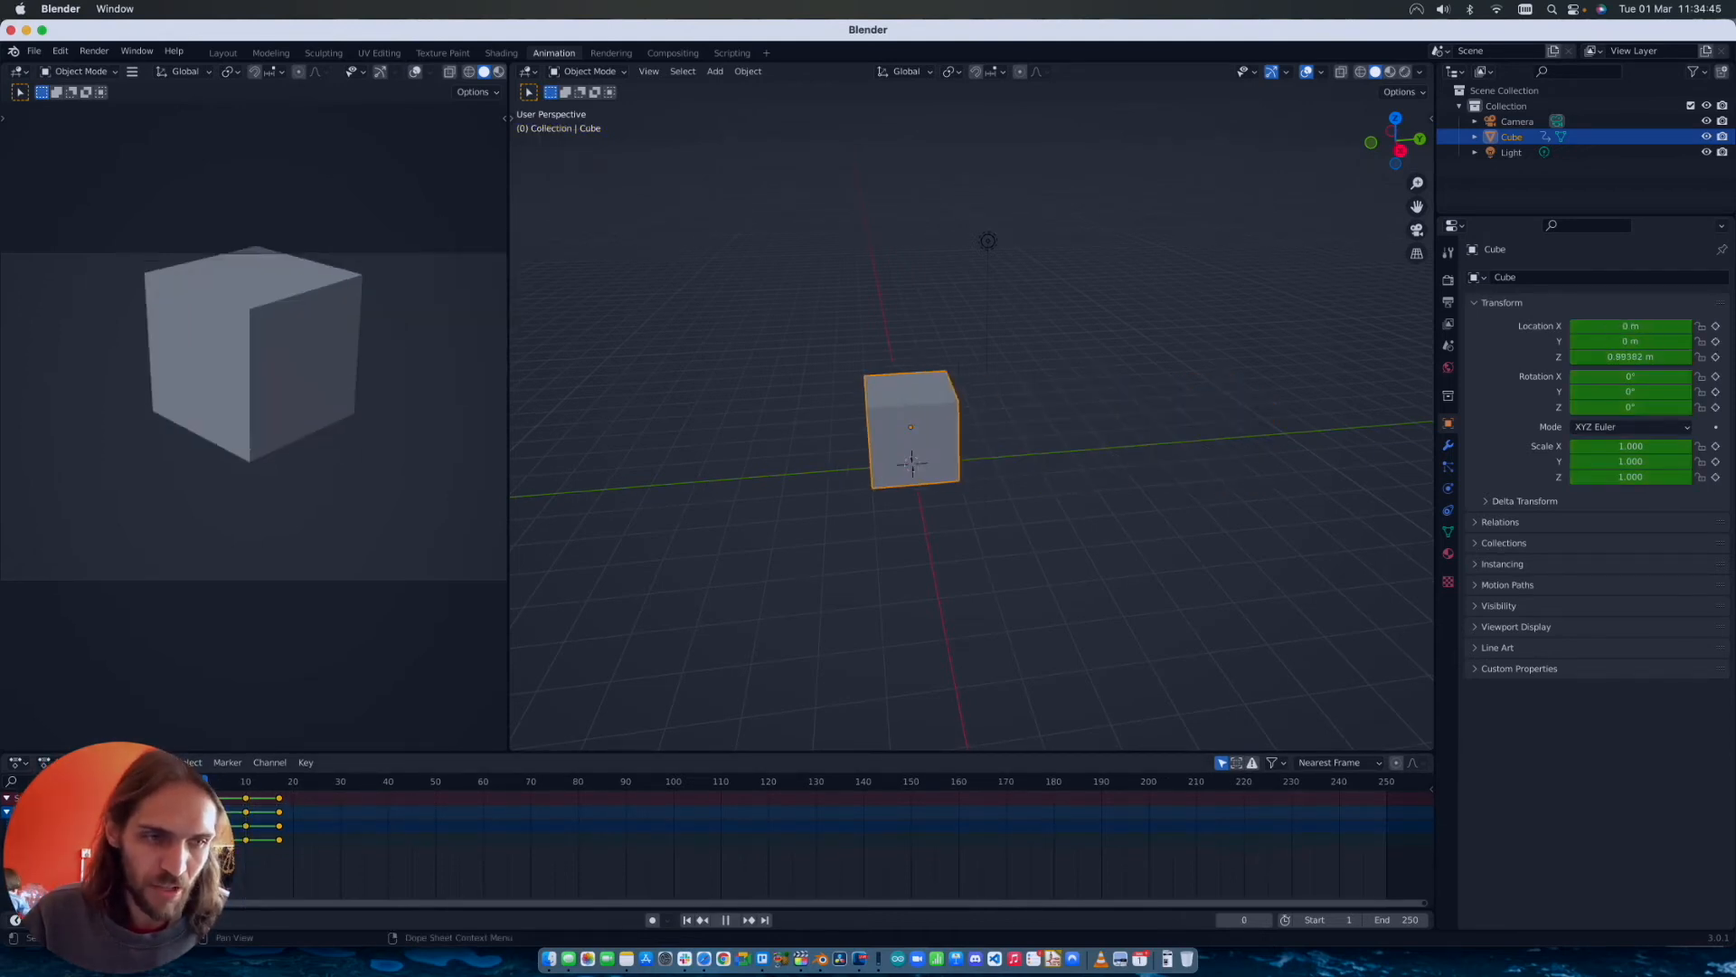
right_click(247, 799)
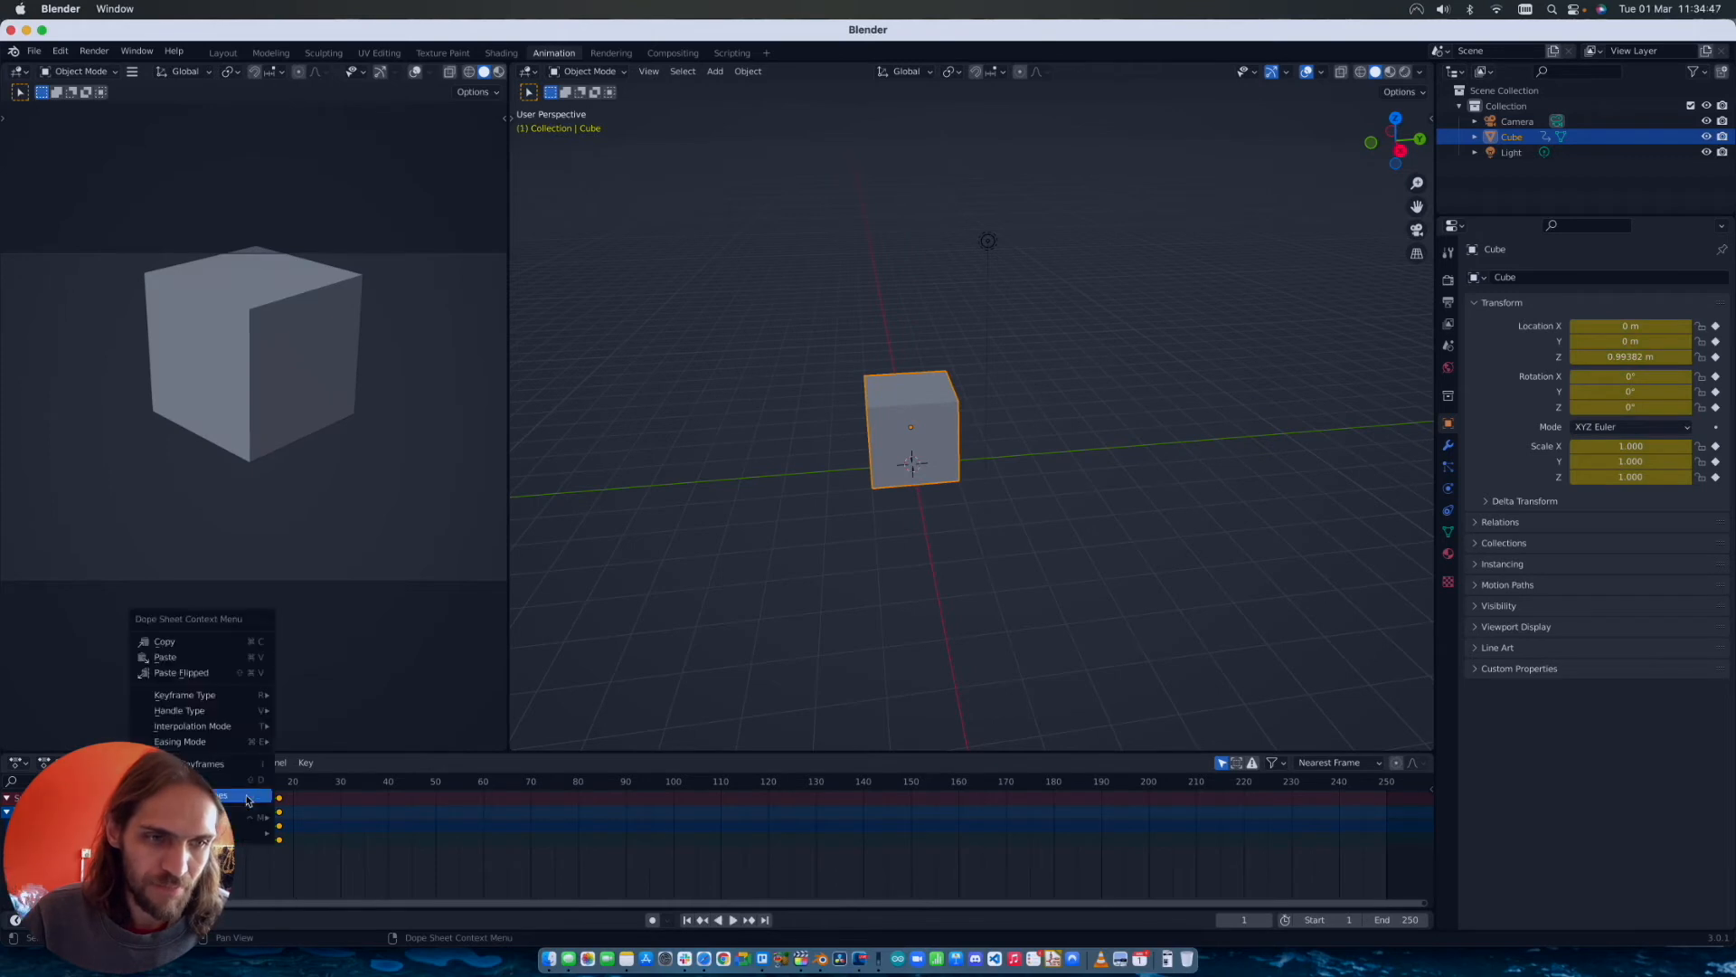
click(246, 799)
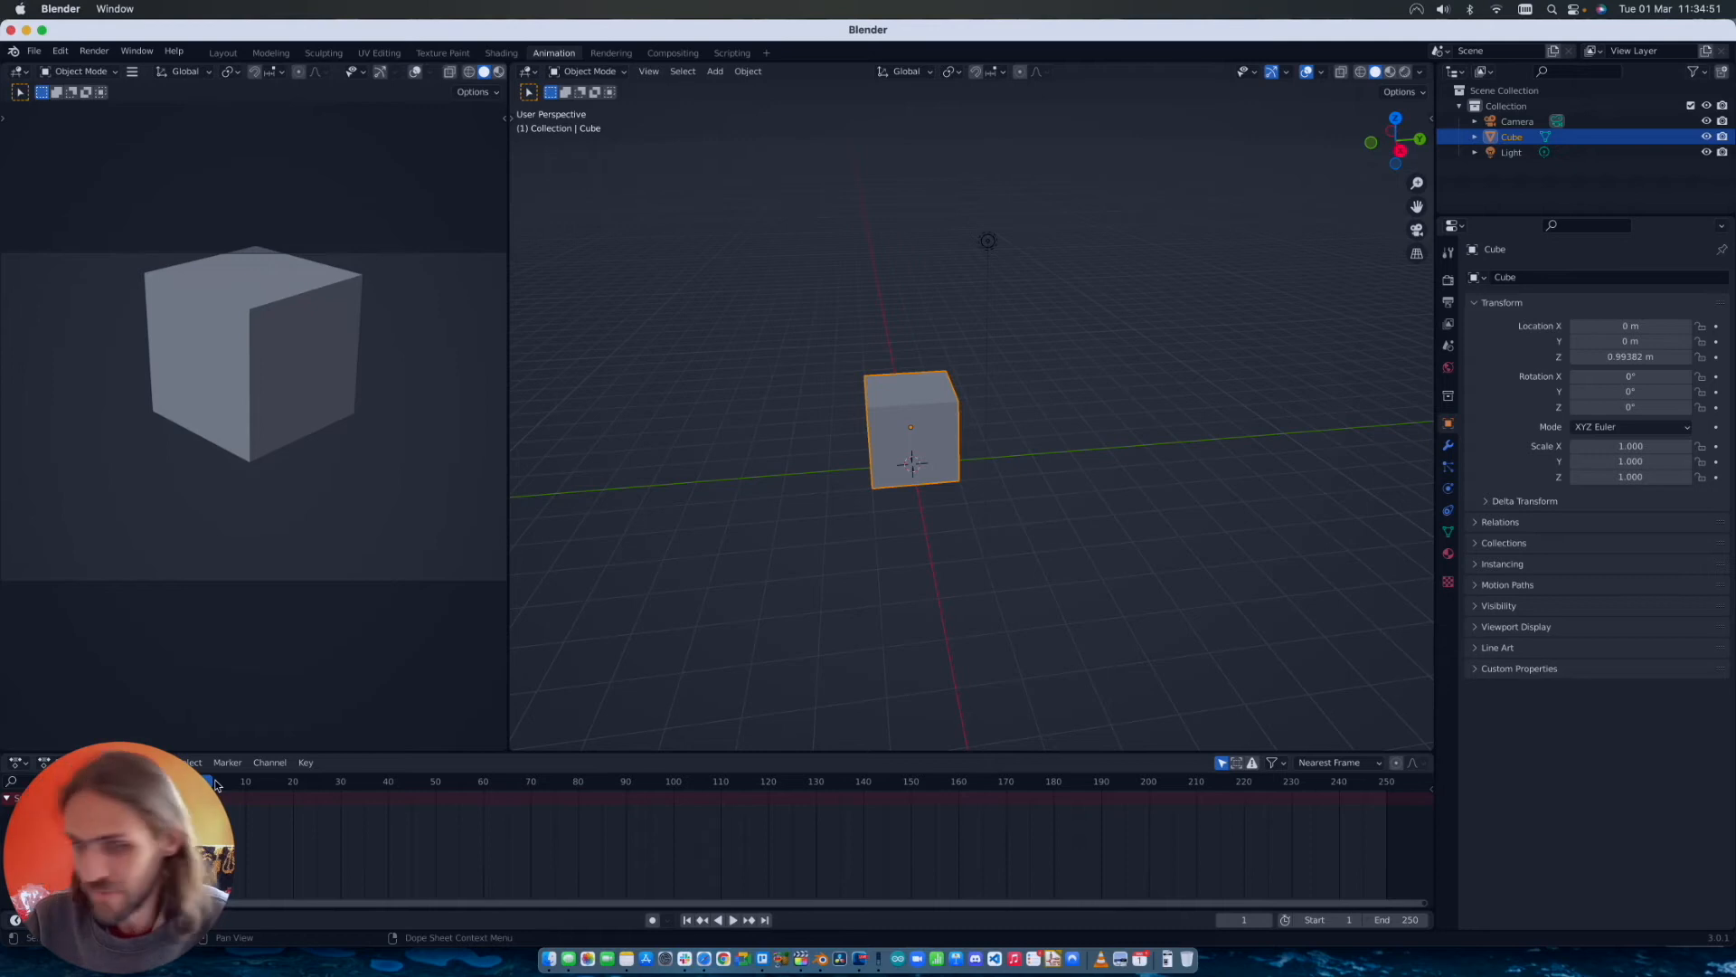
Step: Turn on Auto Keying and view its recording options
scroll(1009, 440, up, 5)
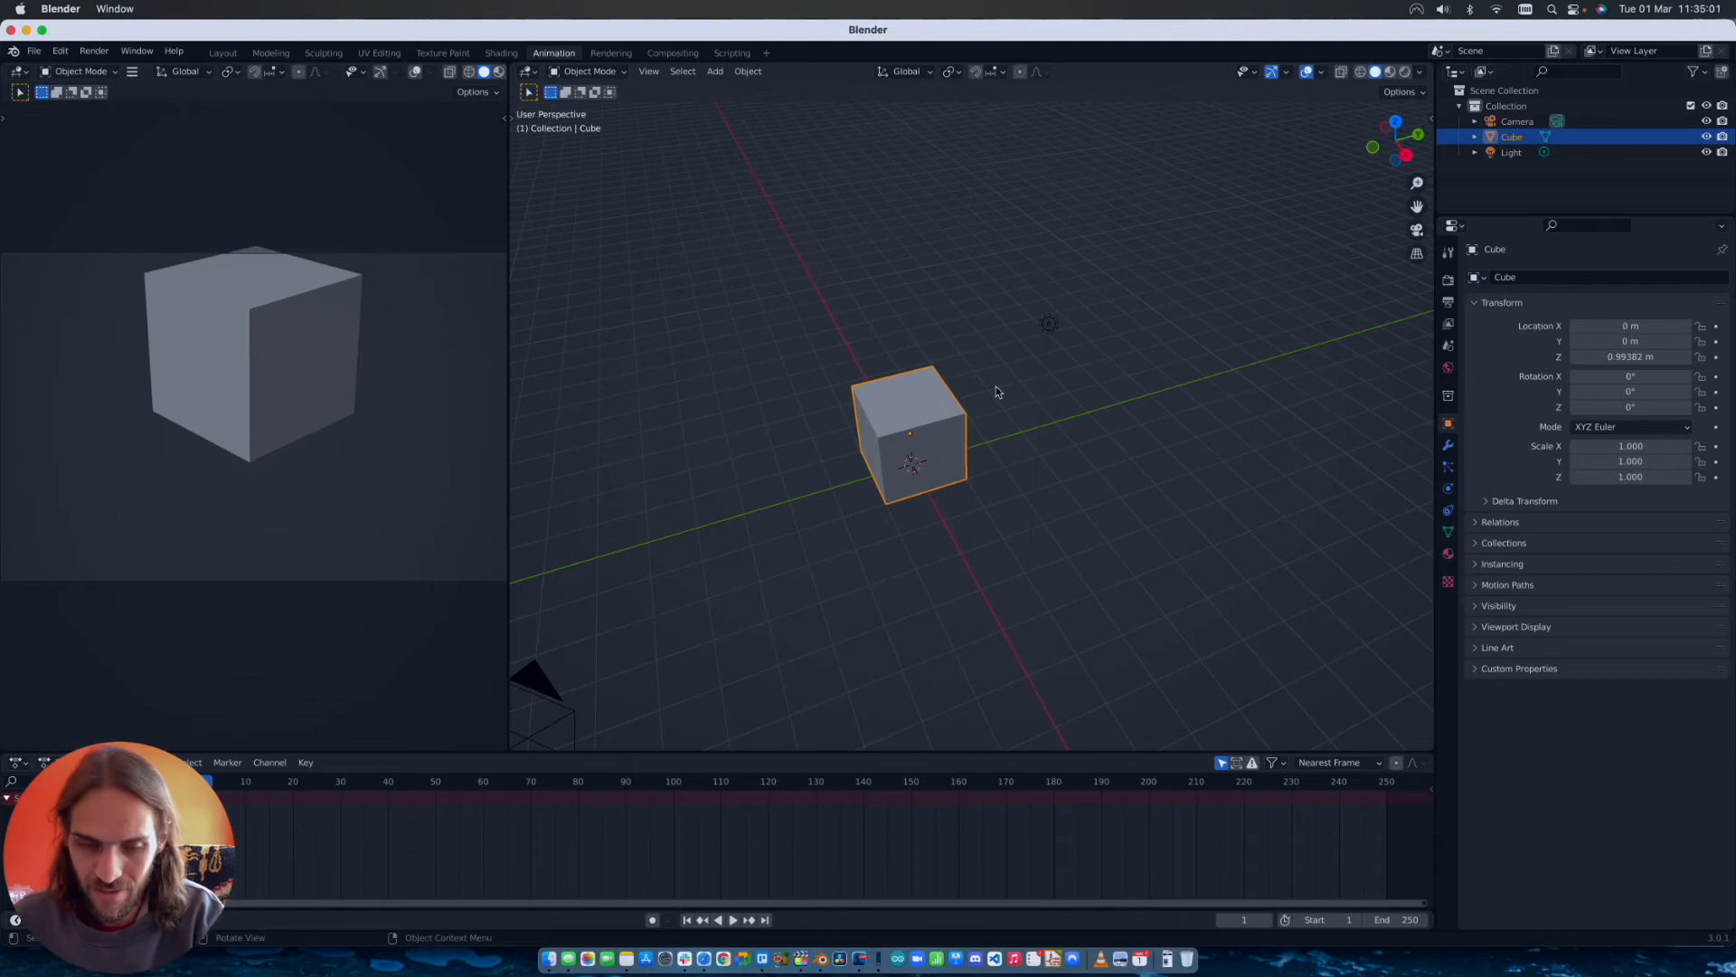
scroll(991, 414, down, 5)
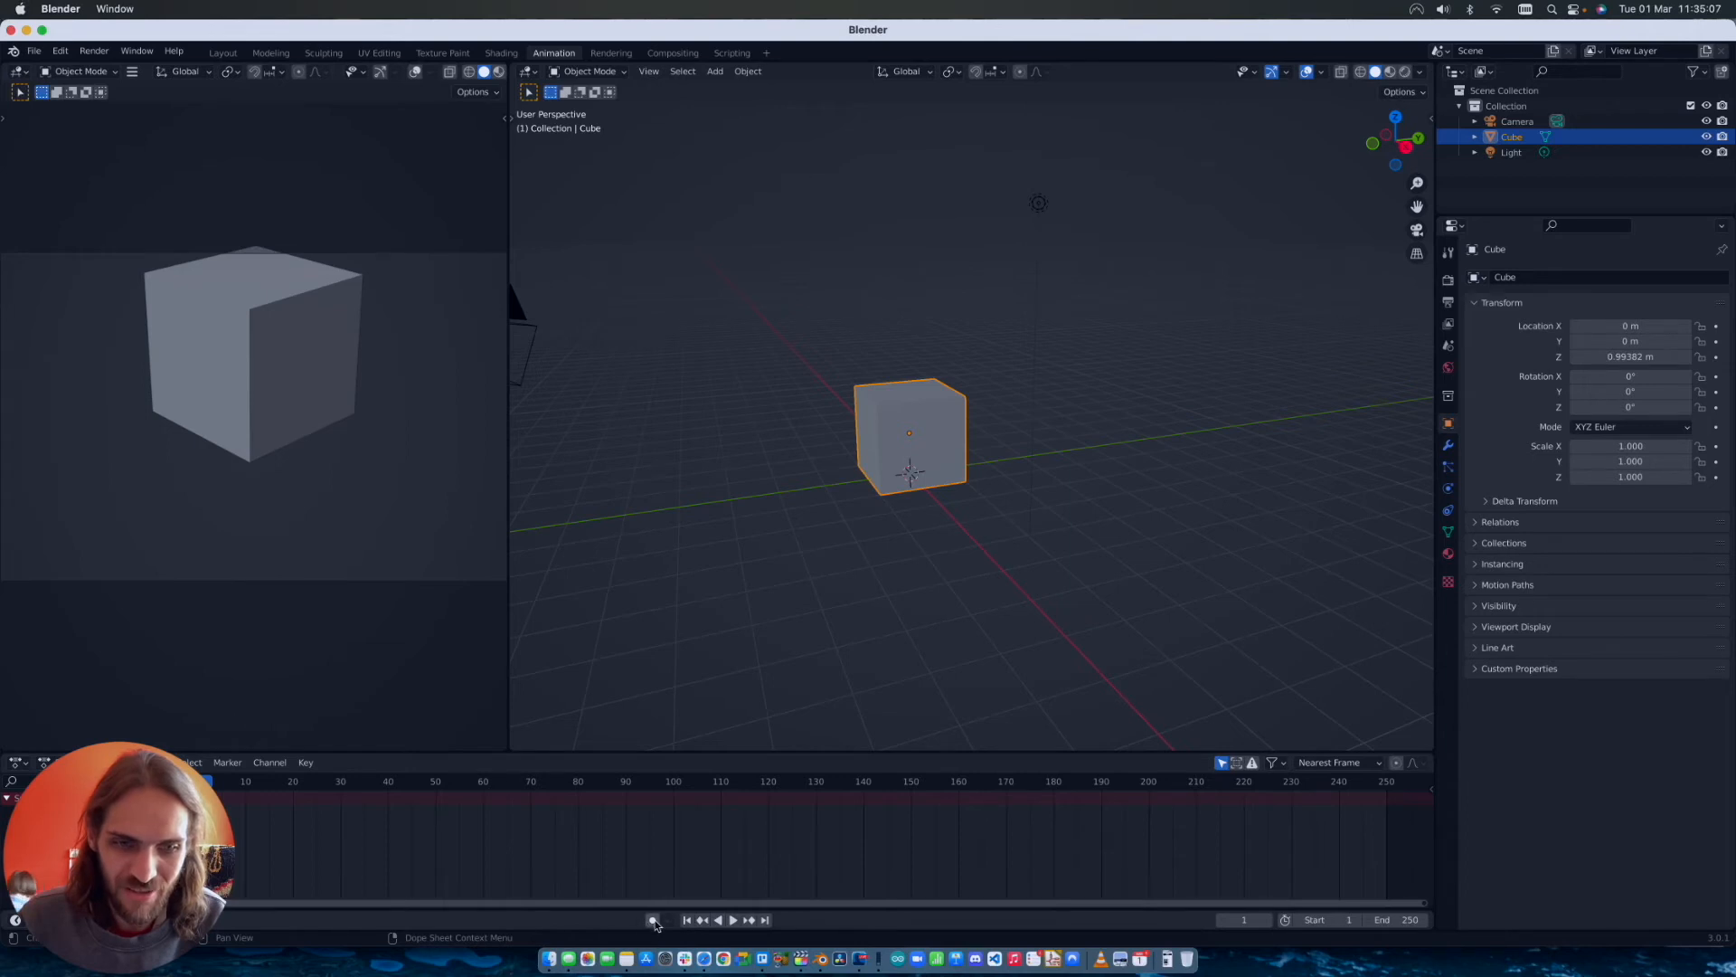
click(665, 920)
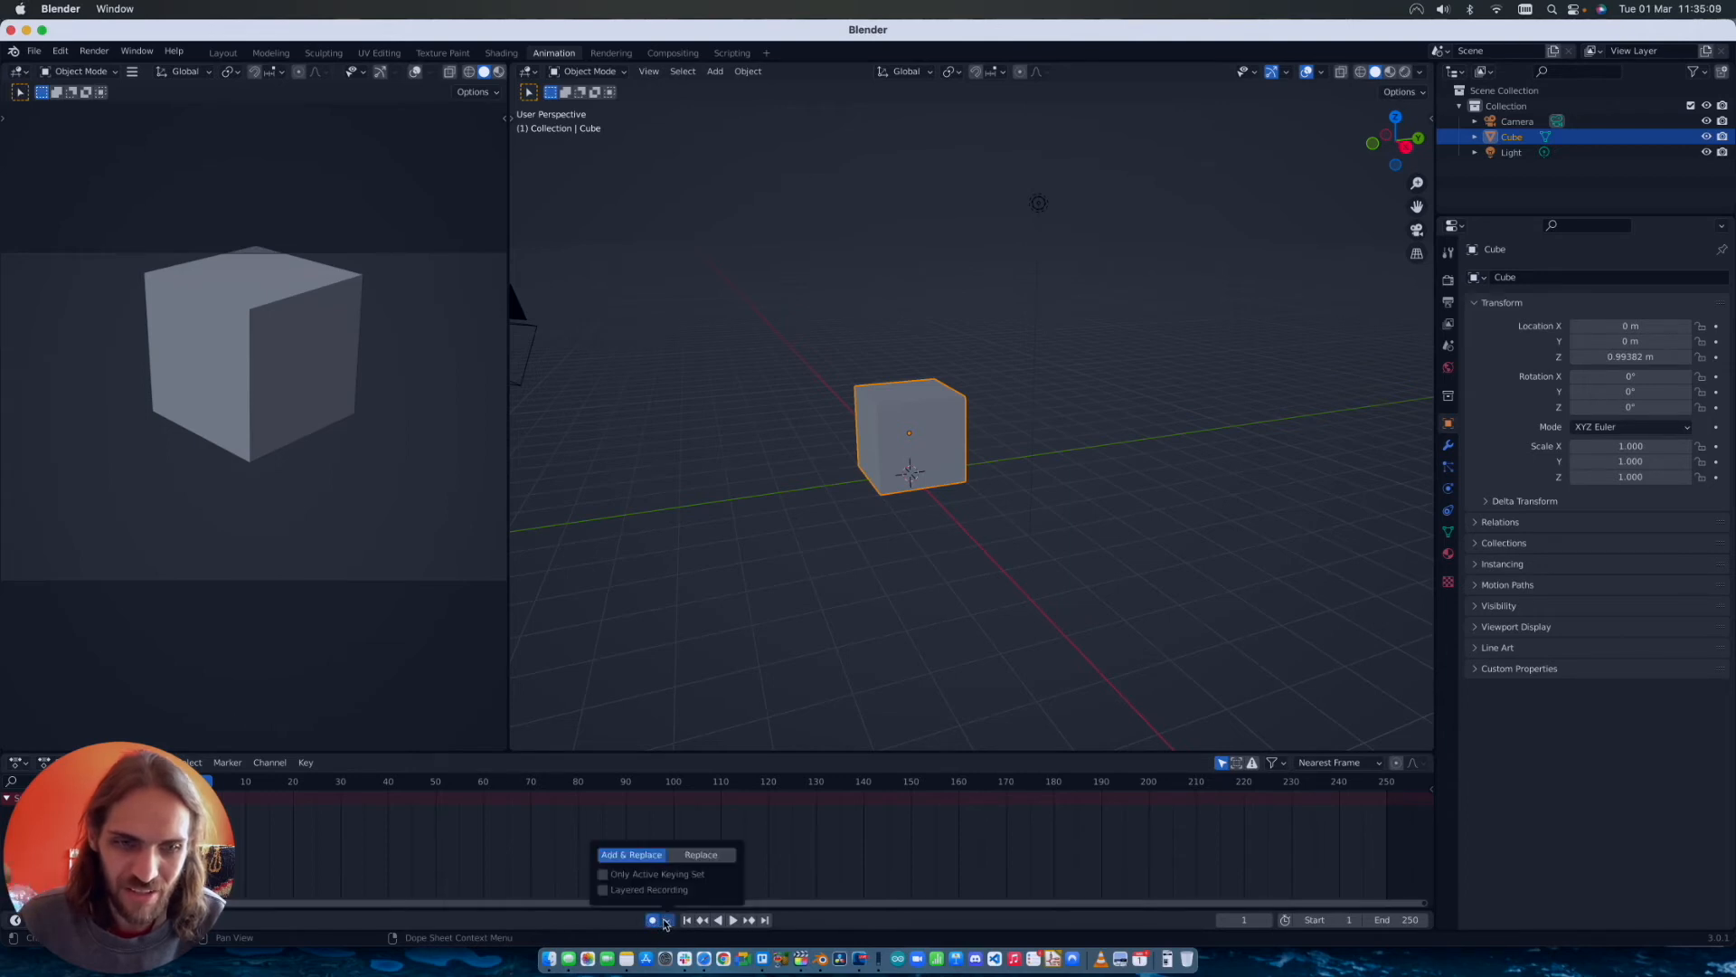
click(652, 919)
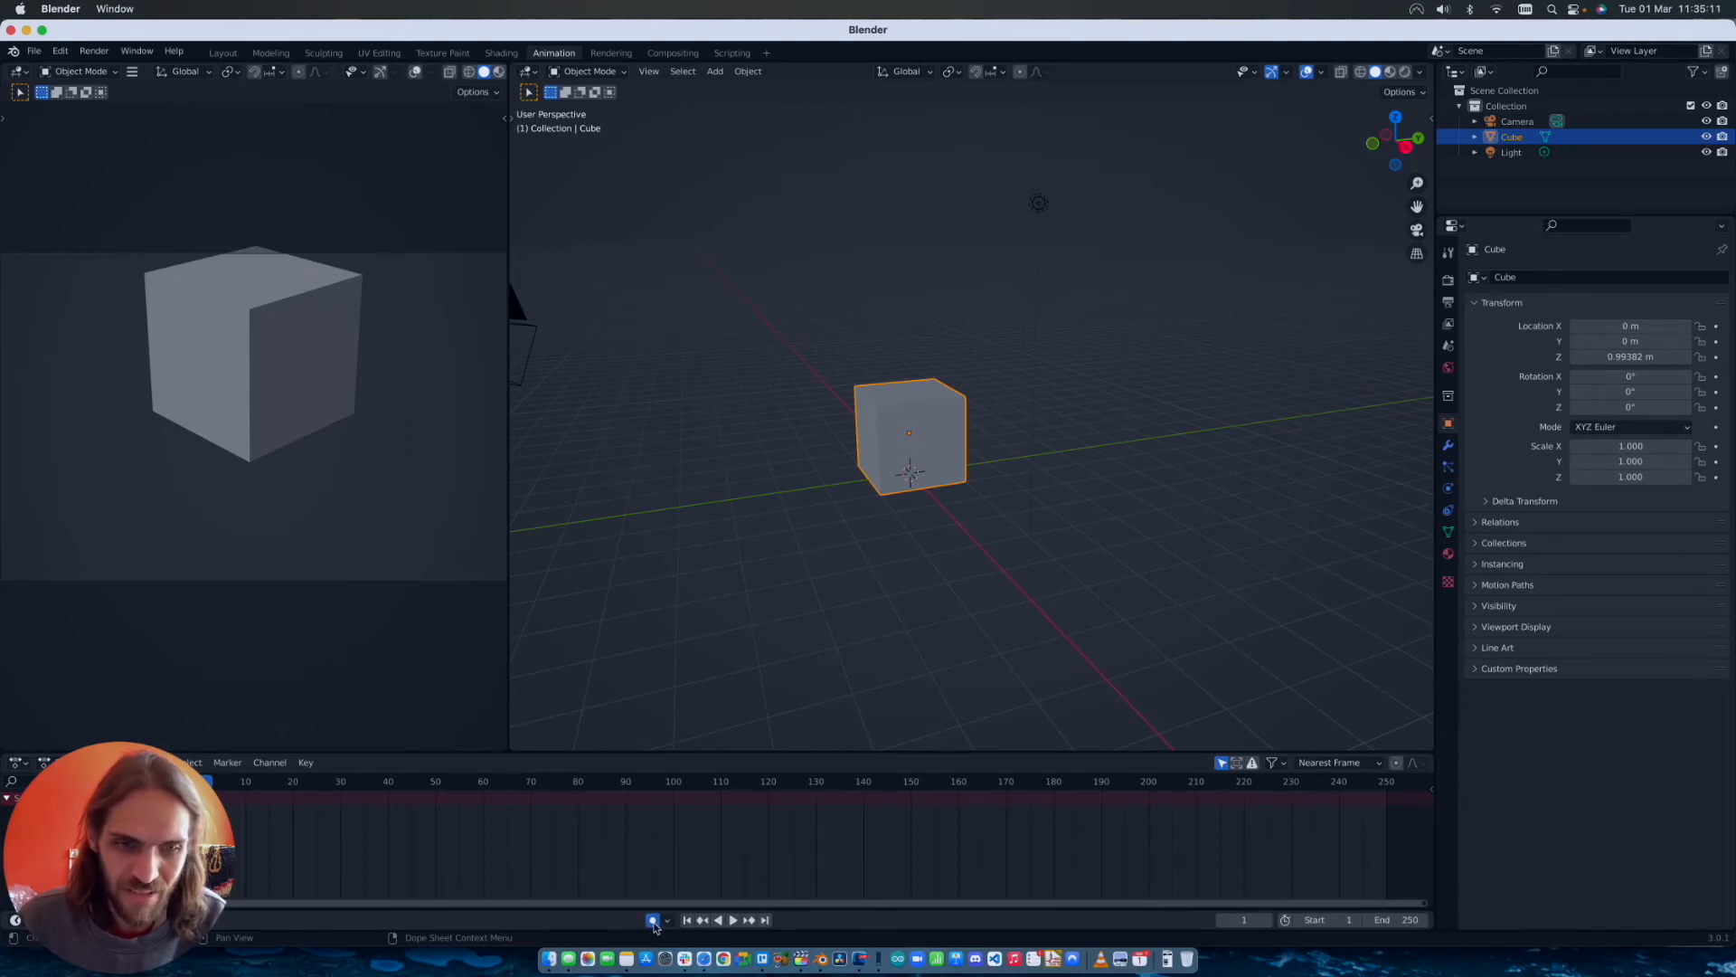
Step: Try moving the cube at frame 1 to about X 2.64 m, Y 1.73 m, Z 0.49 m, and undo the move
middle_drag(904, 403, 734, 777)
drag(987, 442, 1121, 464)
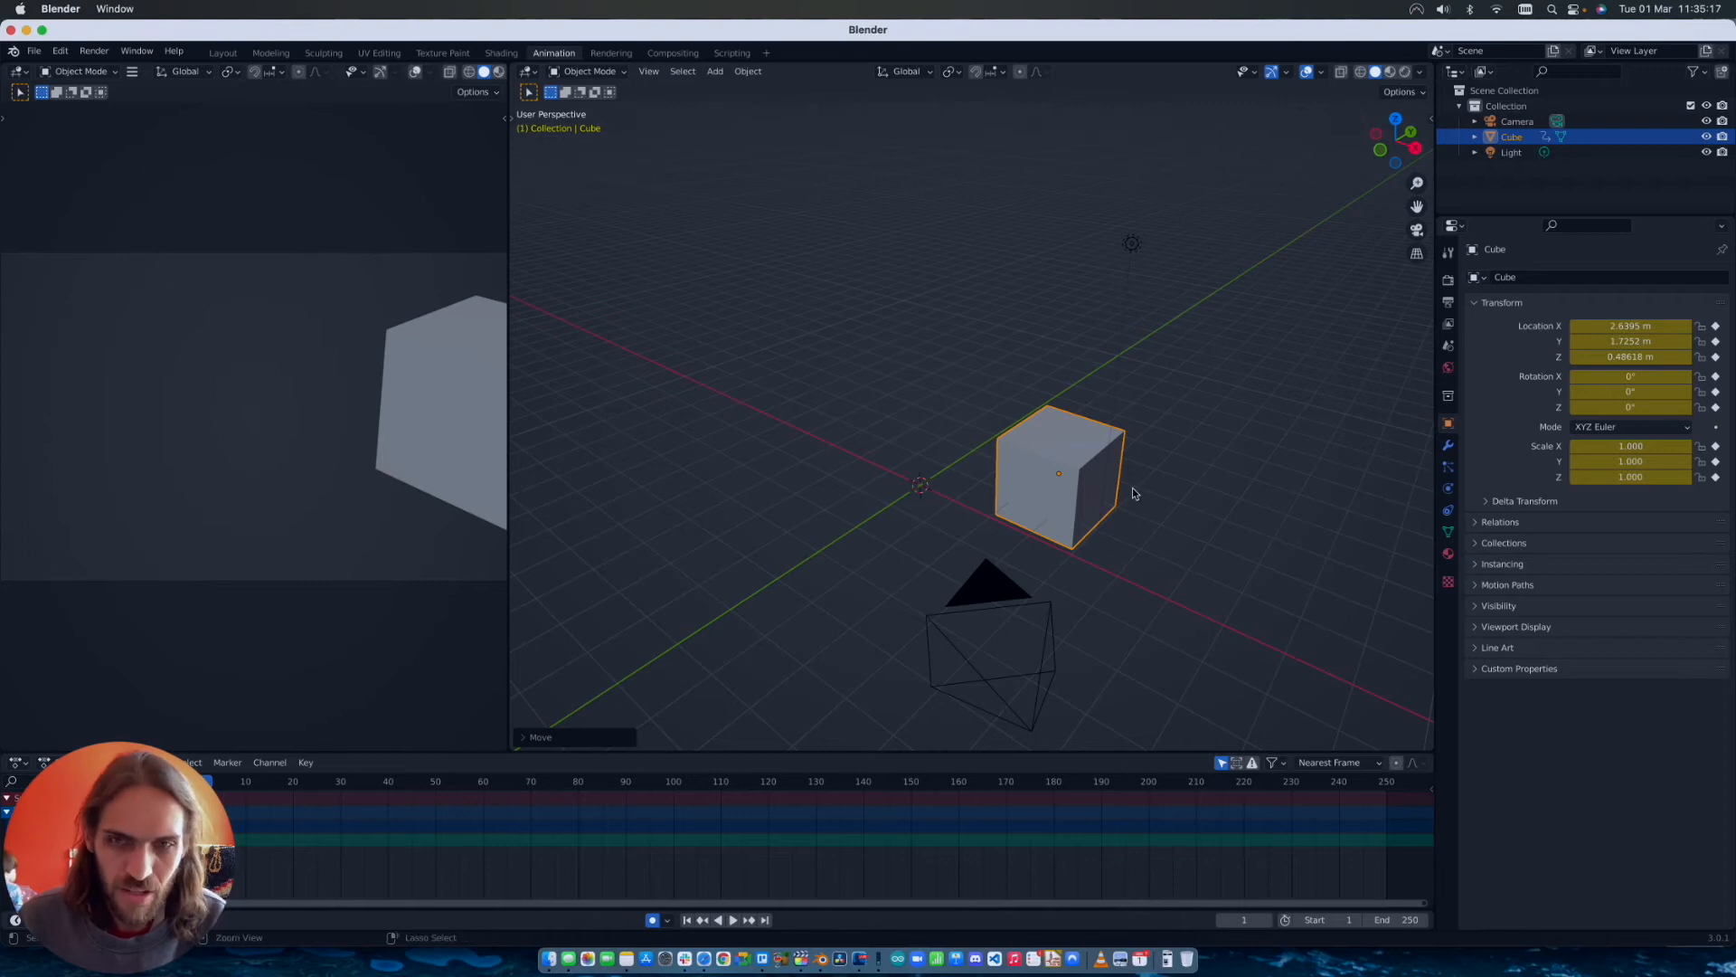
key(ctrl+z)
Step: Insert a Location & Rotation keyframe at frame 1, and at frame 9 move the cube to about X 4.09 m, Y 3.65 m, Z 1.67 m
key(i)
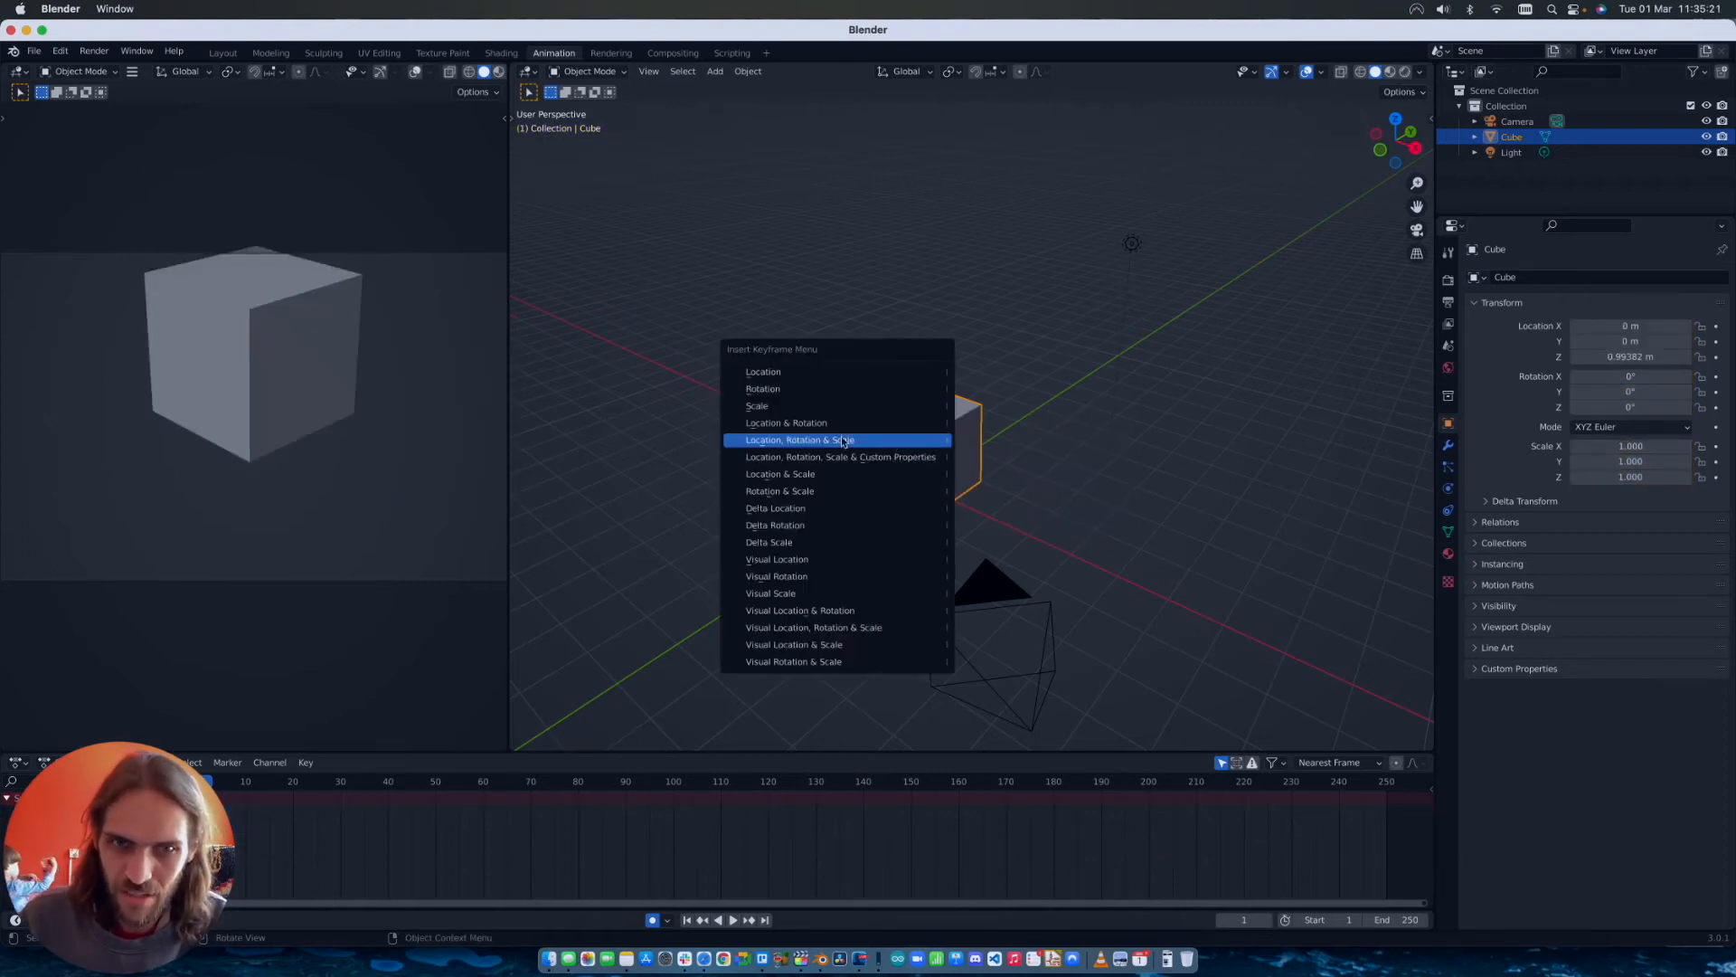
click(778, 423)
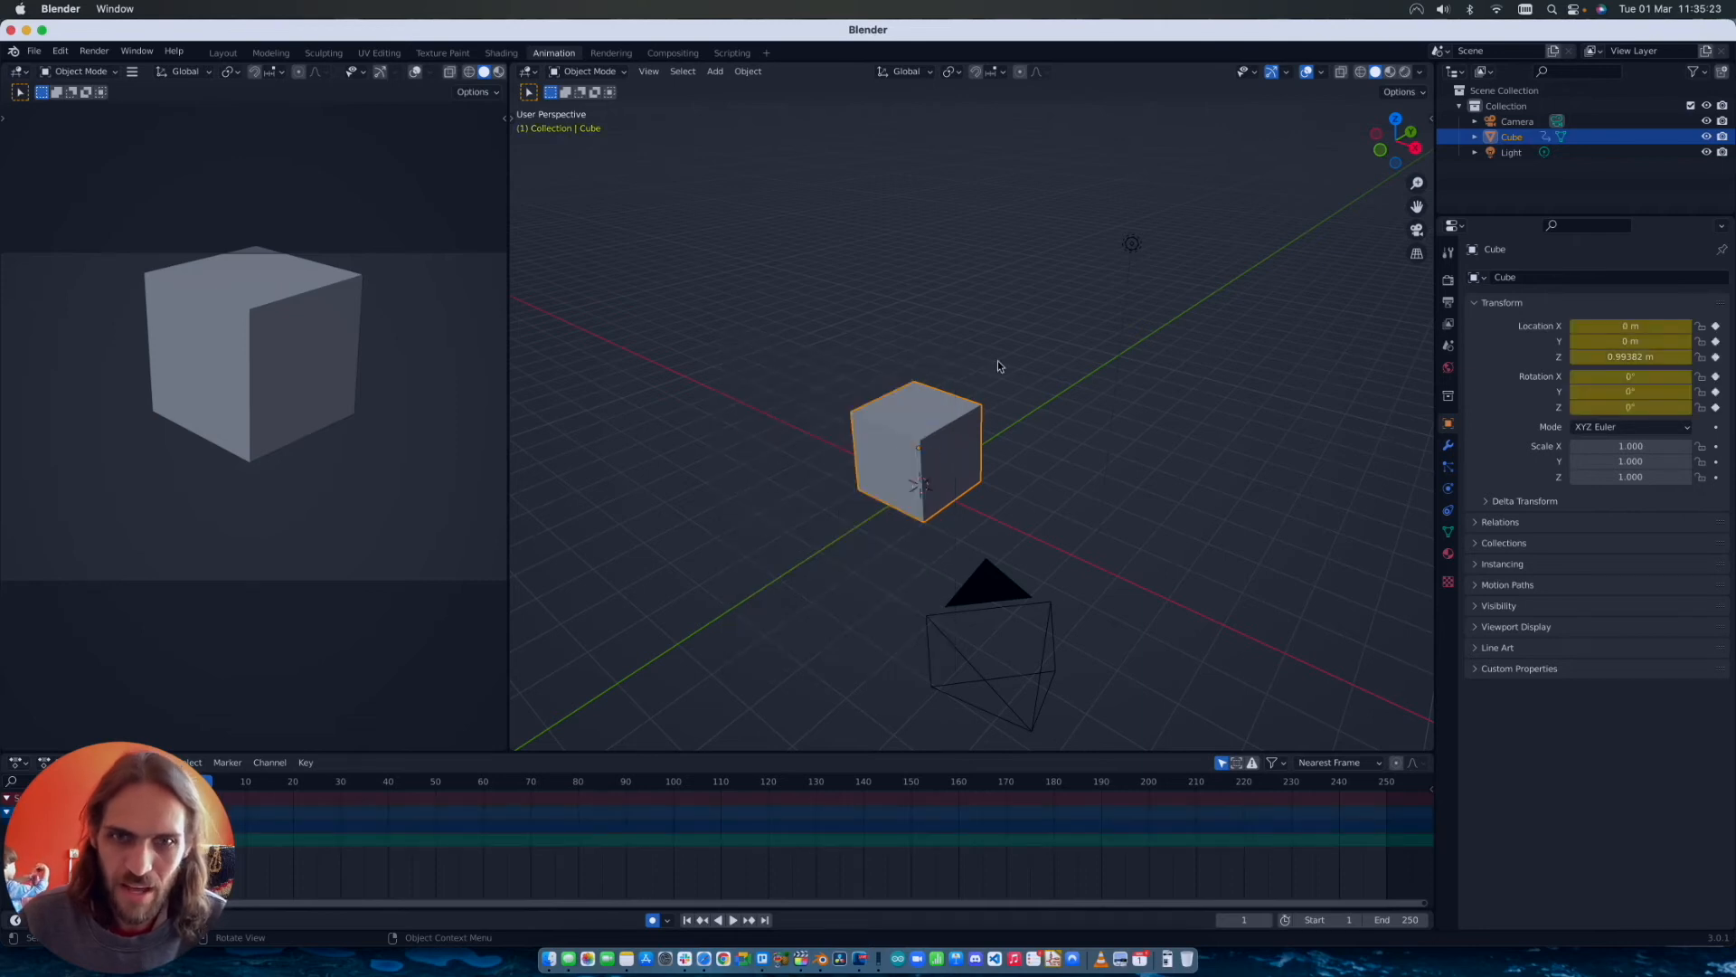
key(space)
mouse_move(213, 784)
mouse_down()
mouse_move(246, 785)
mouse_move(225, 801)
mouse_up()
key(space)
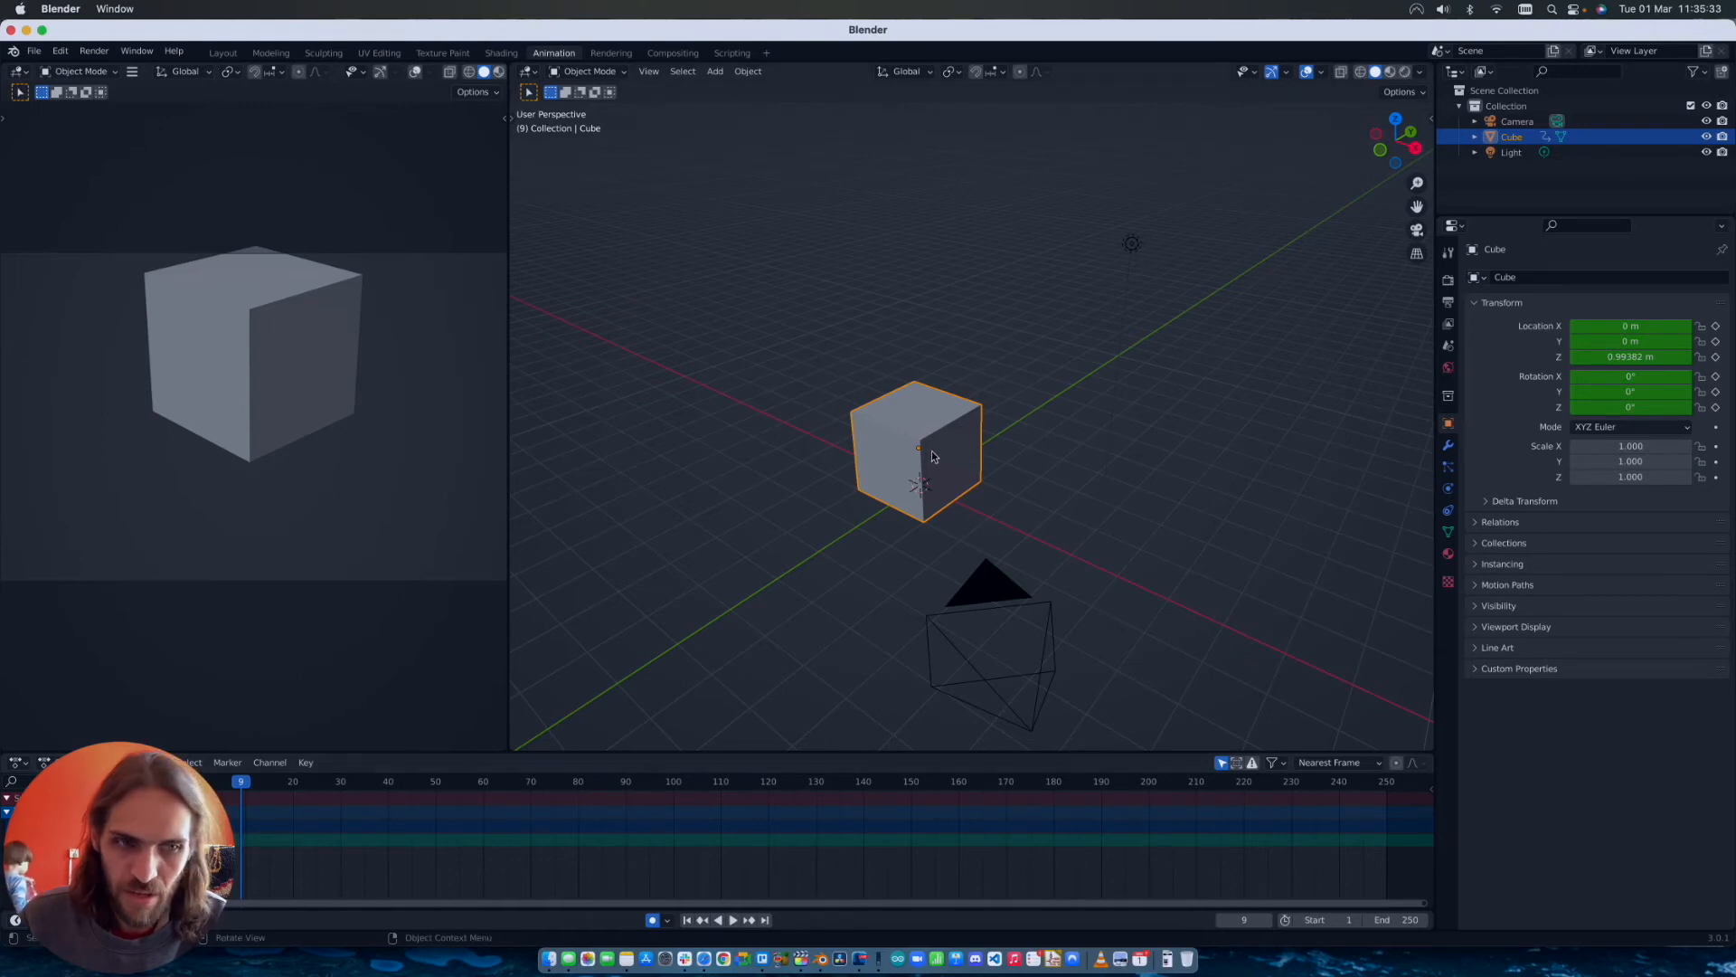
key(g)
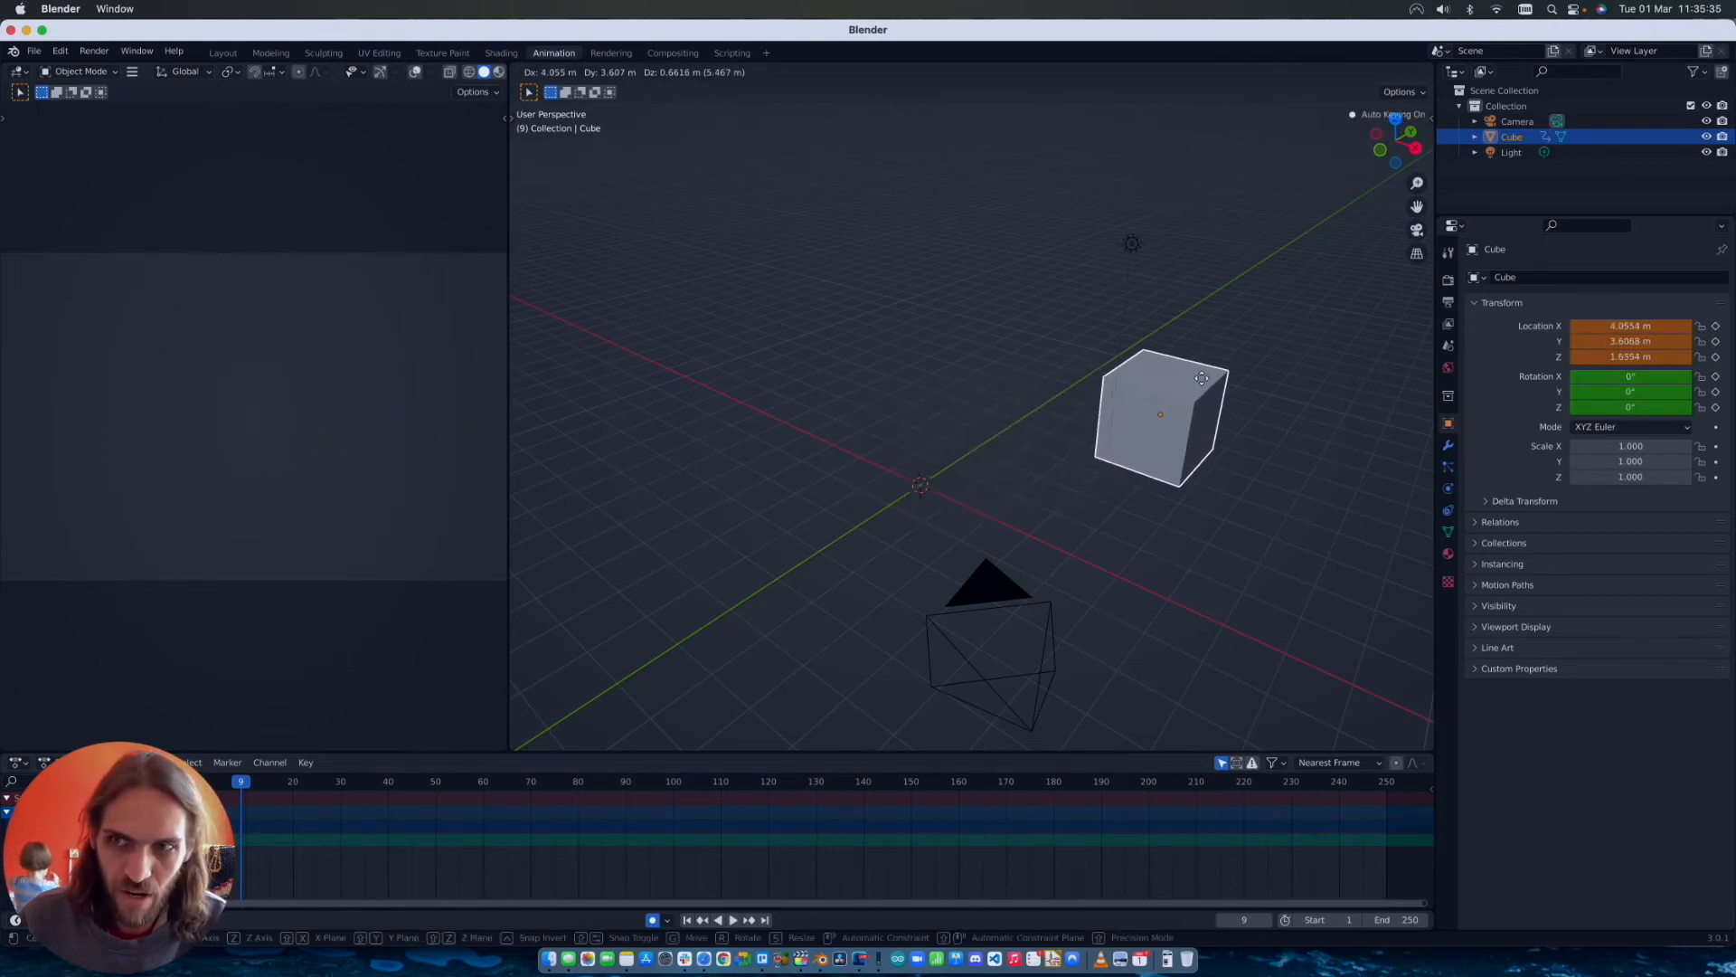
click(1195, 378)
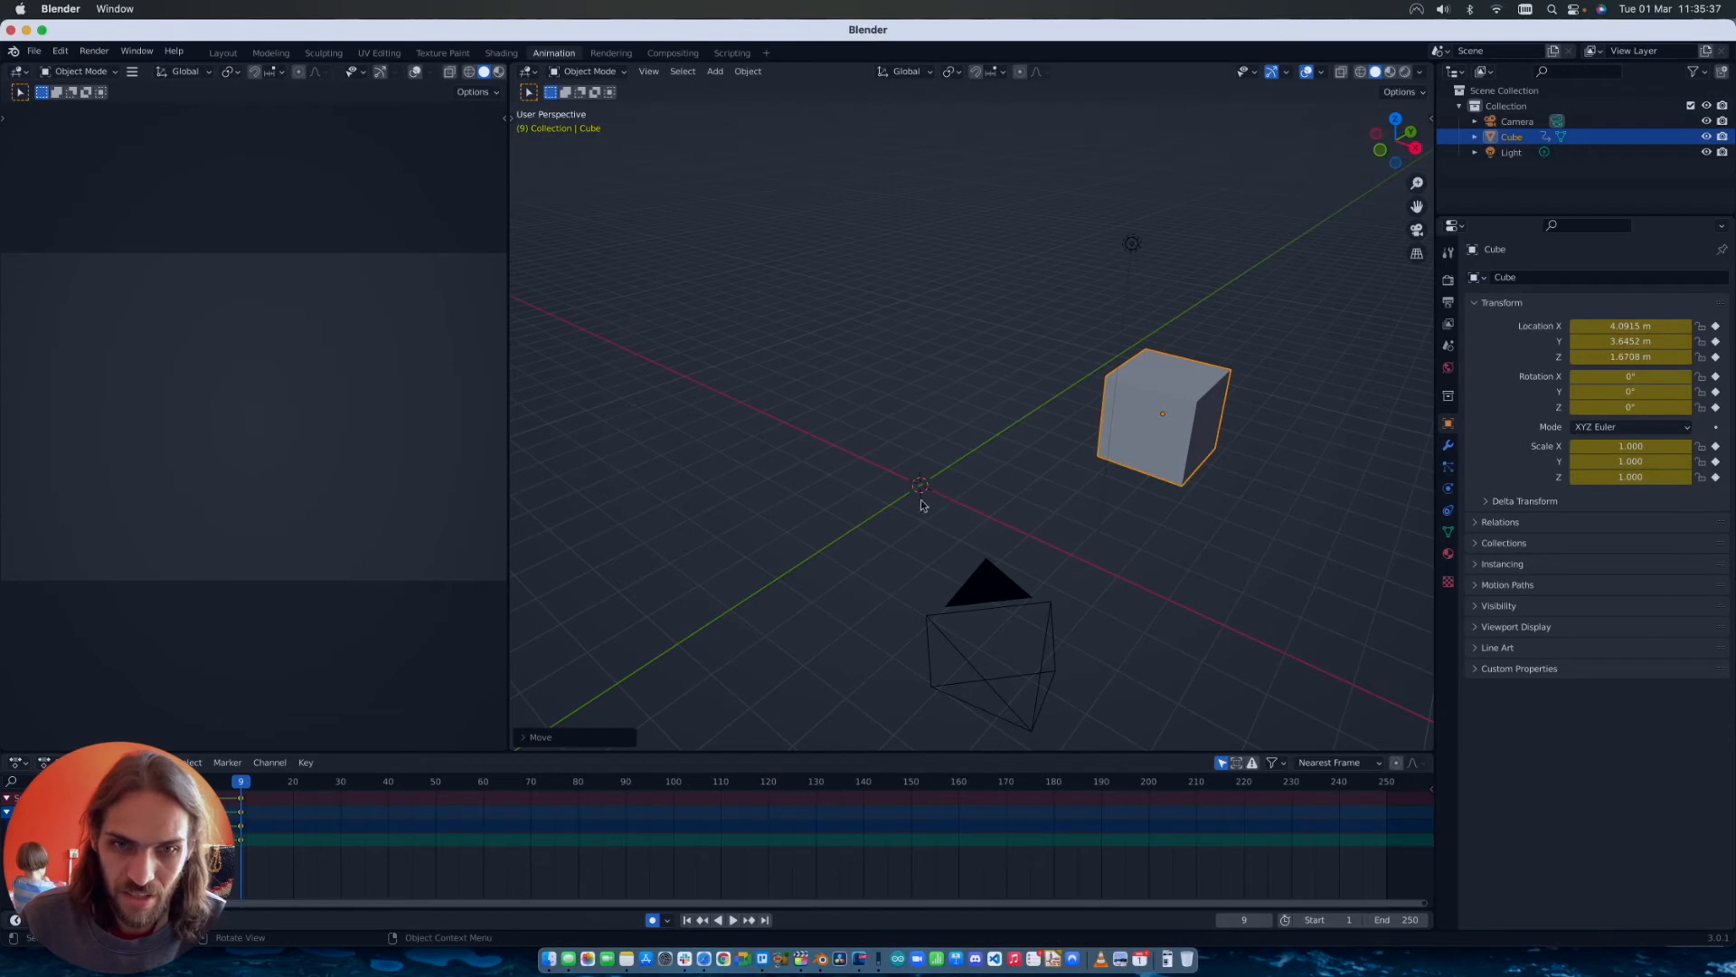
Step: Auto-key the cube at frame 20 at about X 0.45 m, Y 1.79 m, Z 3.16 m, and move it closer to the origin at frame 15
click(293, 782)
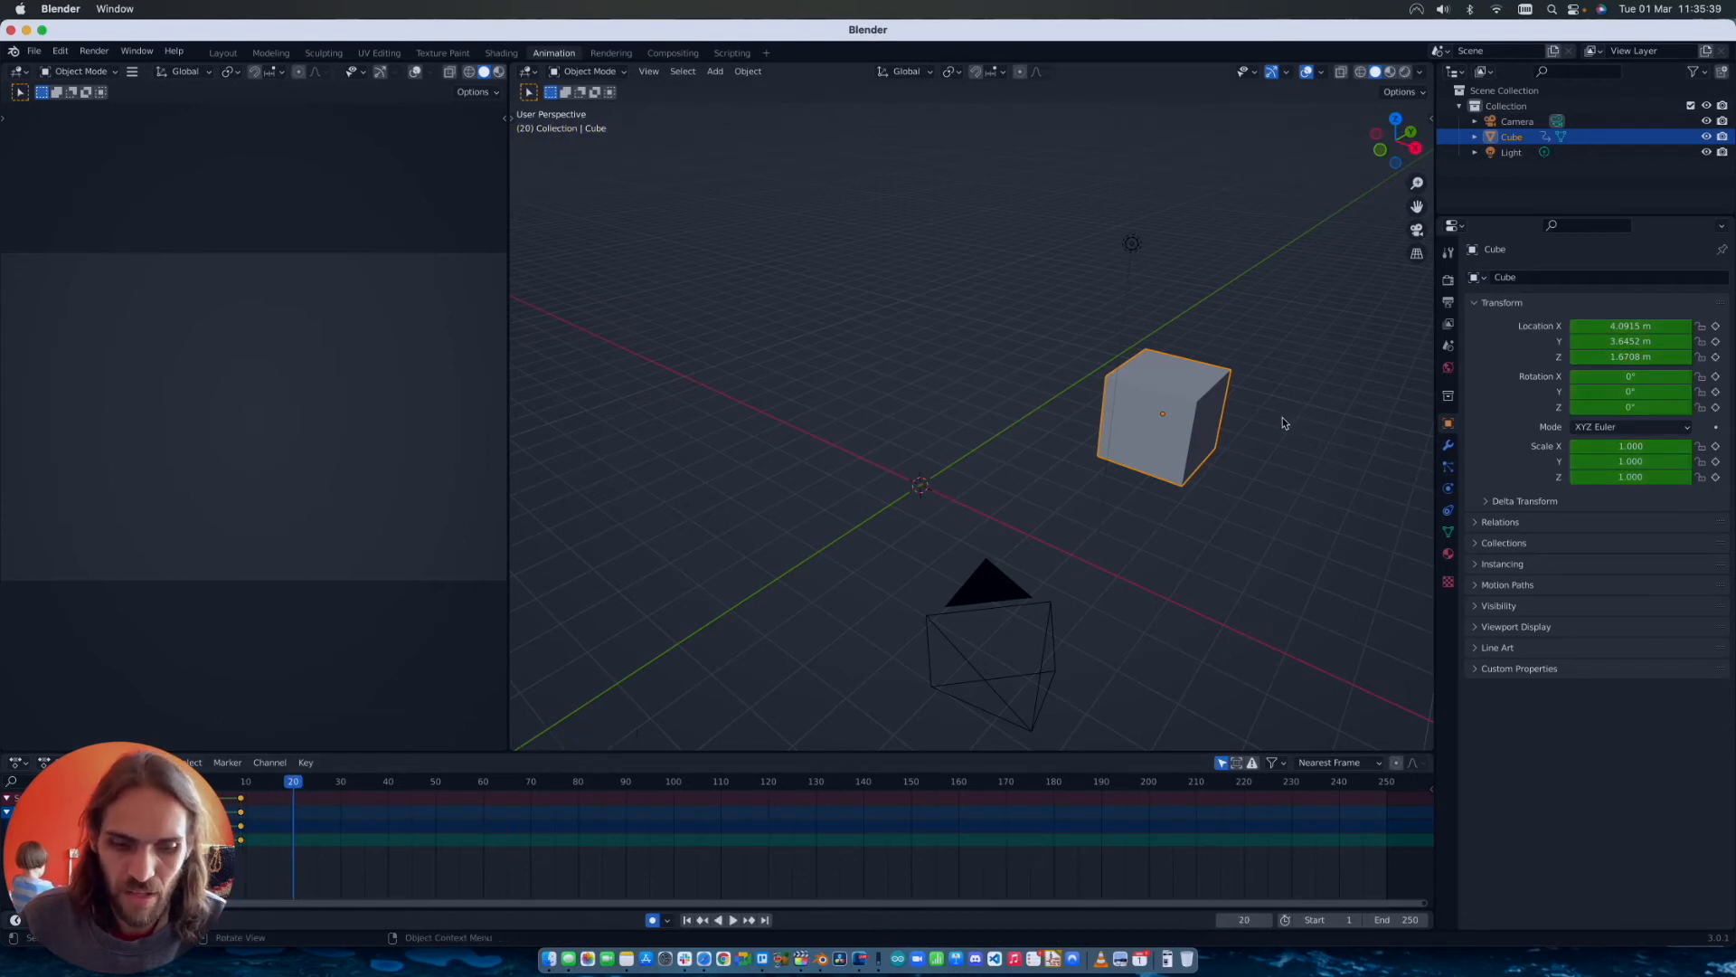
key(g)
click(1103, 341)
drag(290, 783, 270, 783)
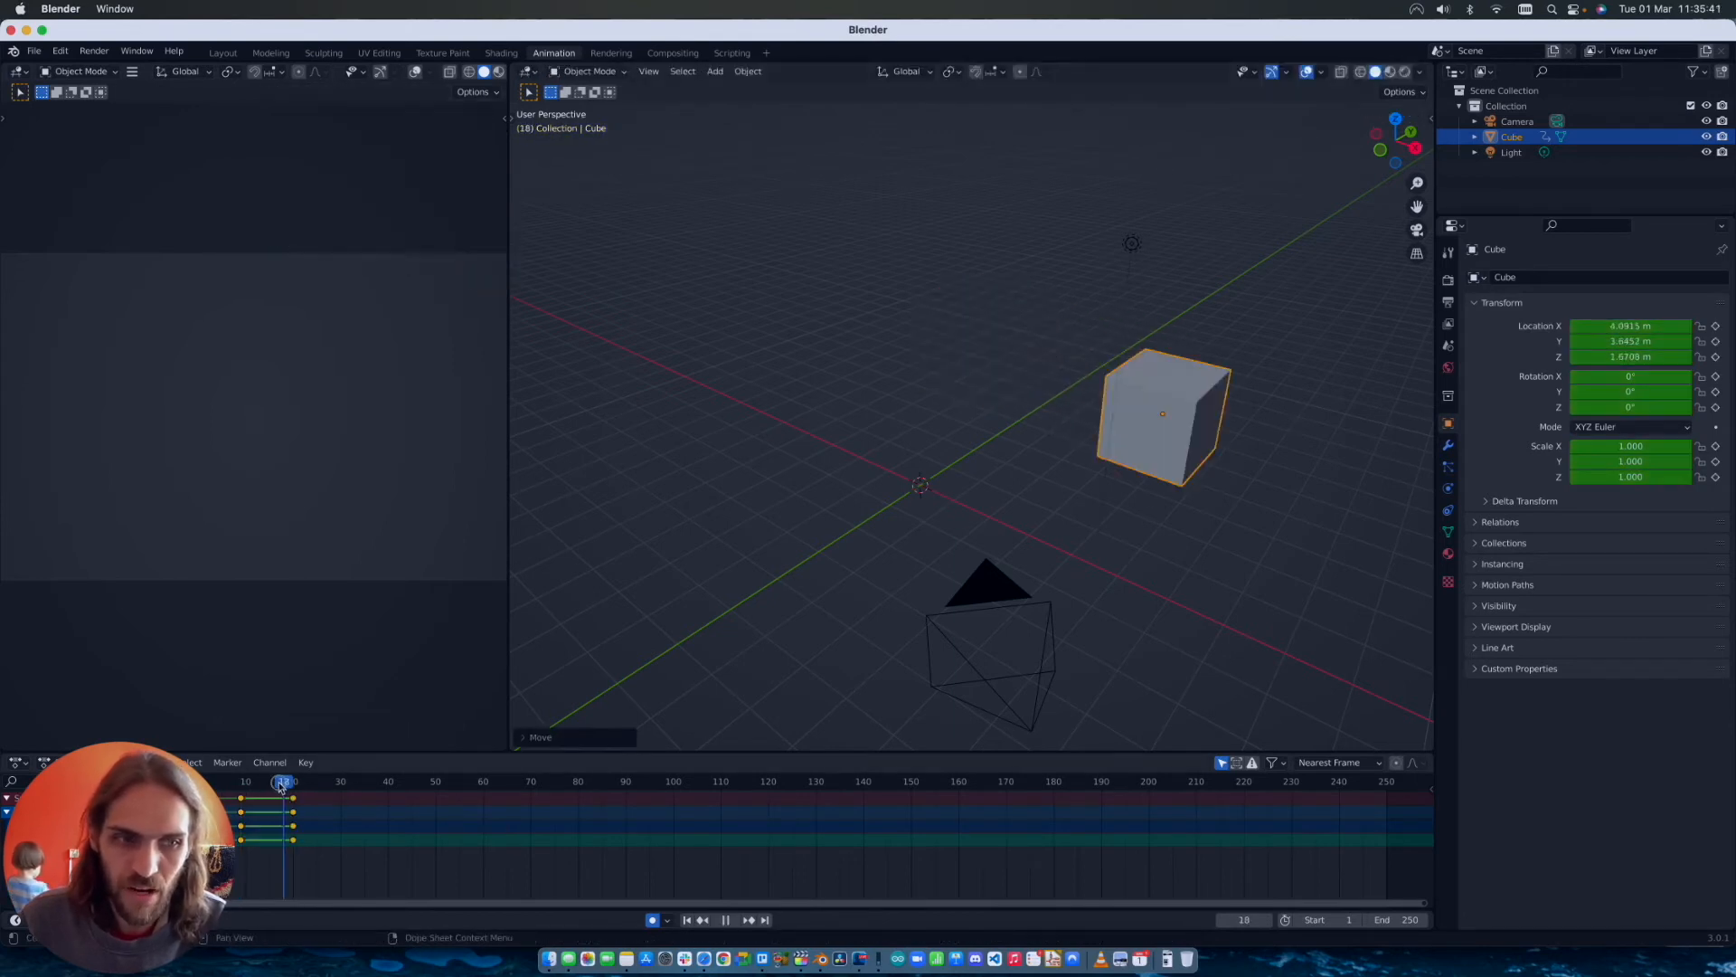
key(g)
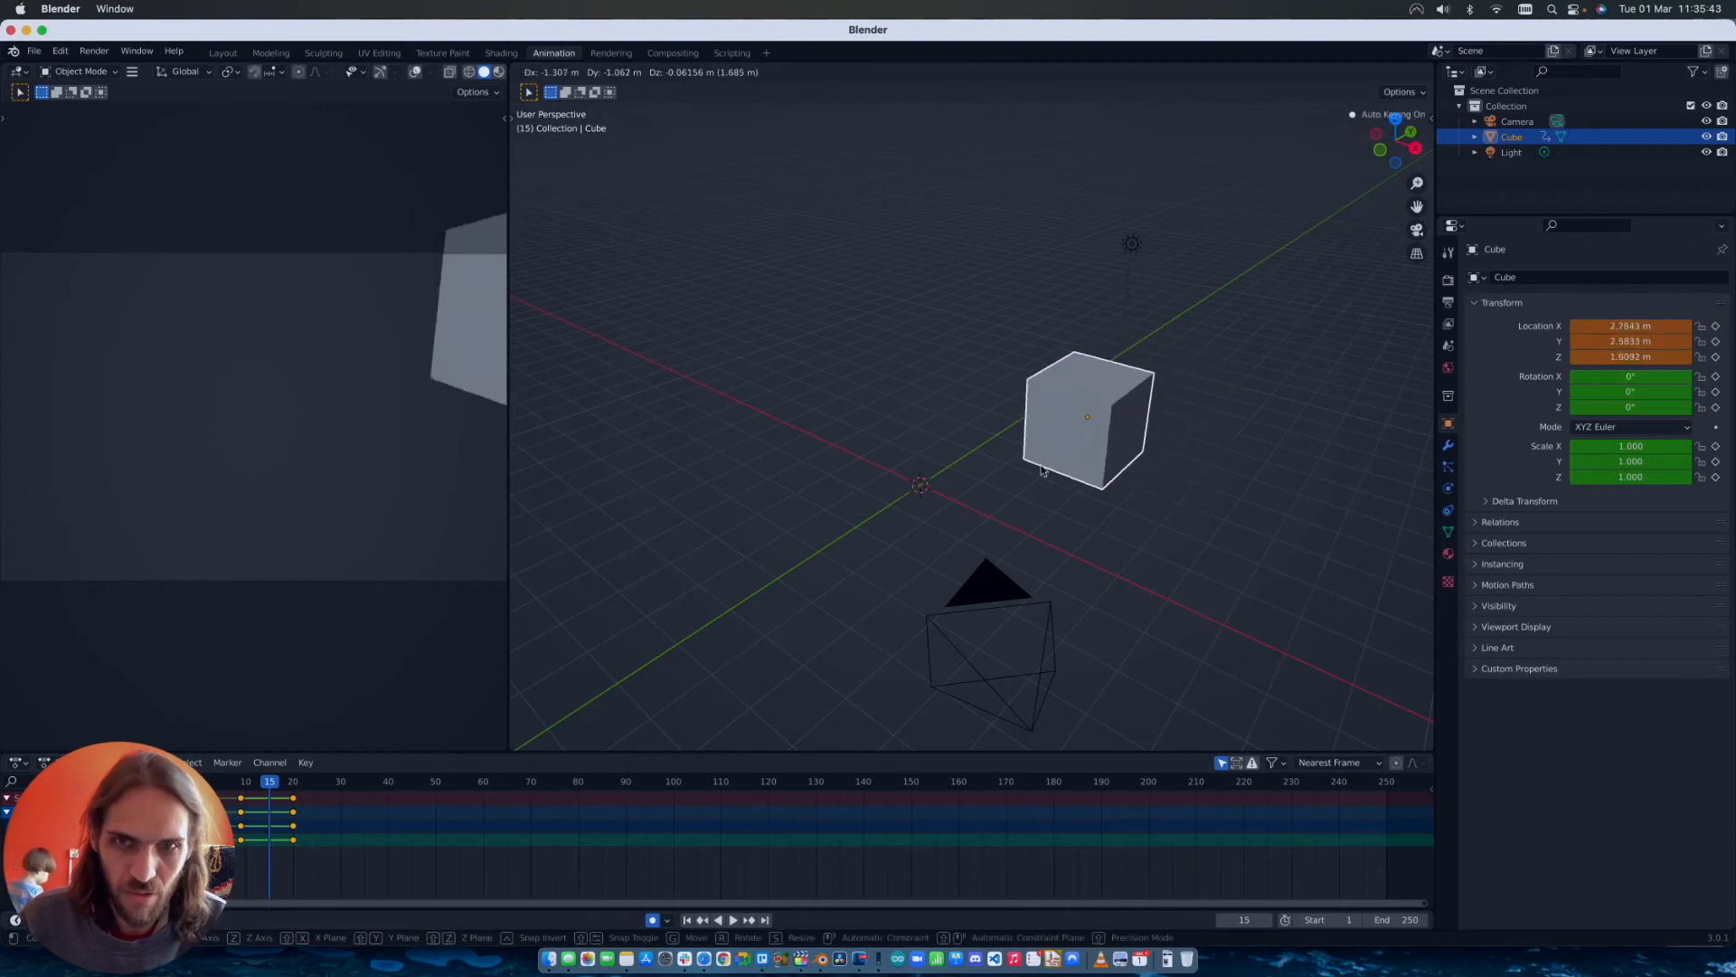
click(1041, 487)
Step: Play the auto-keyed cube animation from the first frame
key(shift+Left)
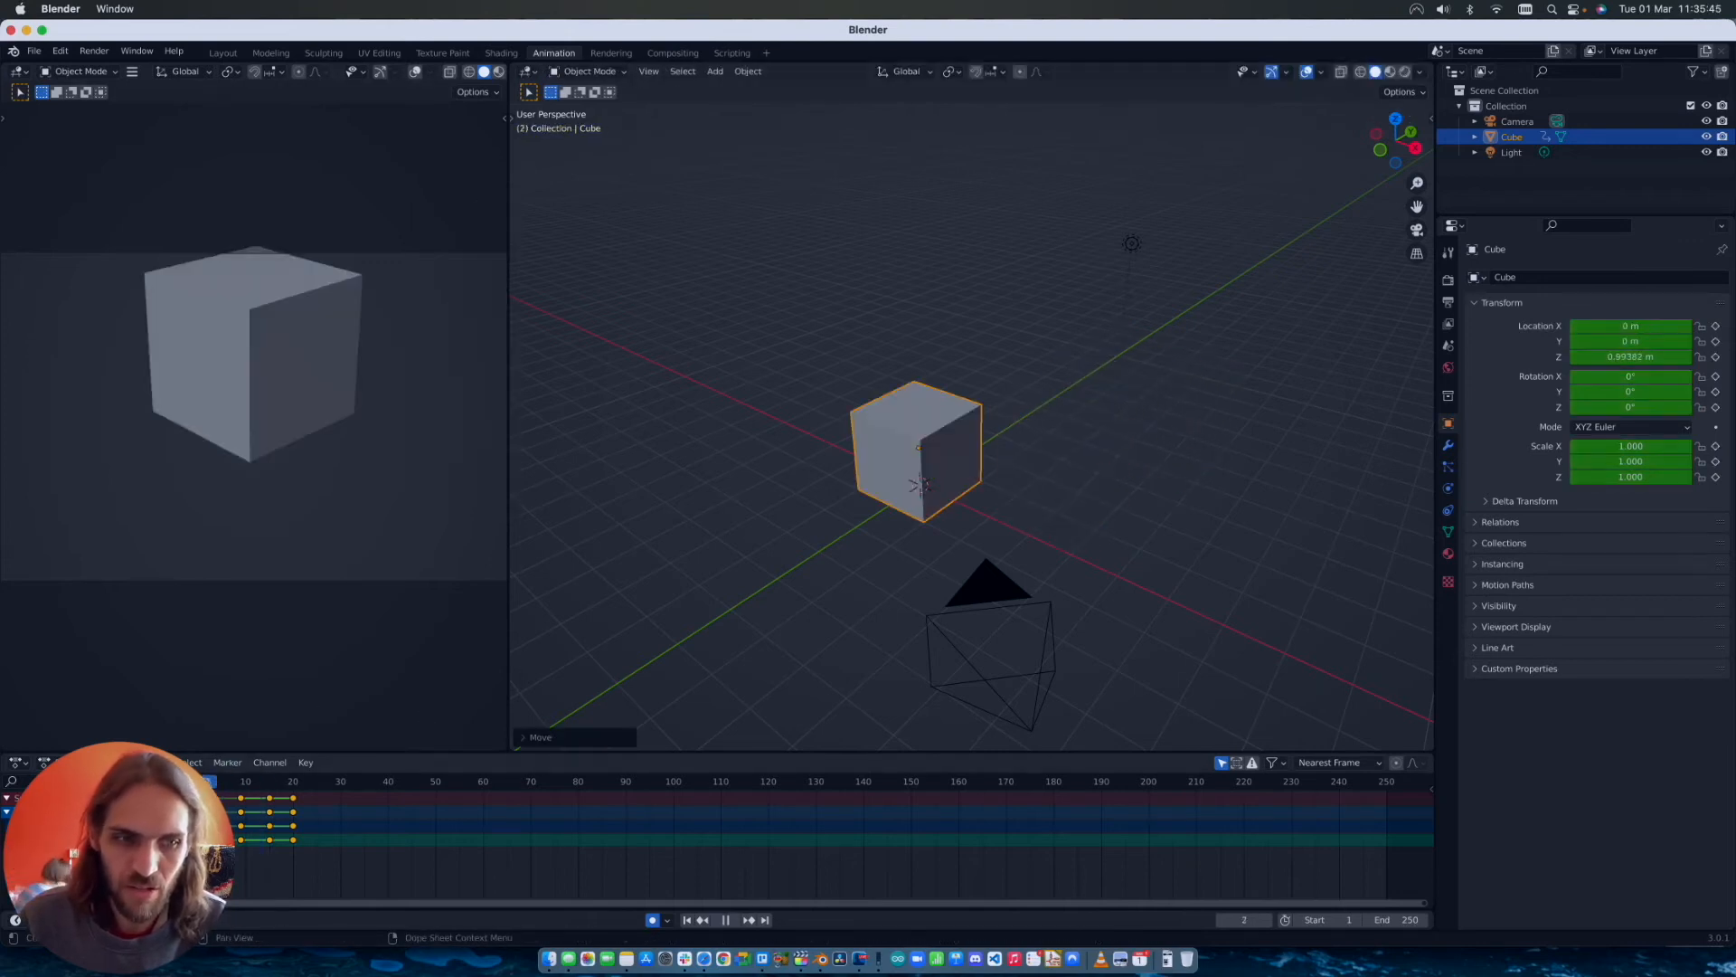
key(space)
key(space)
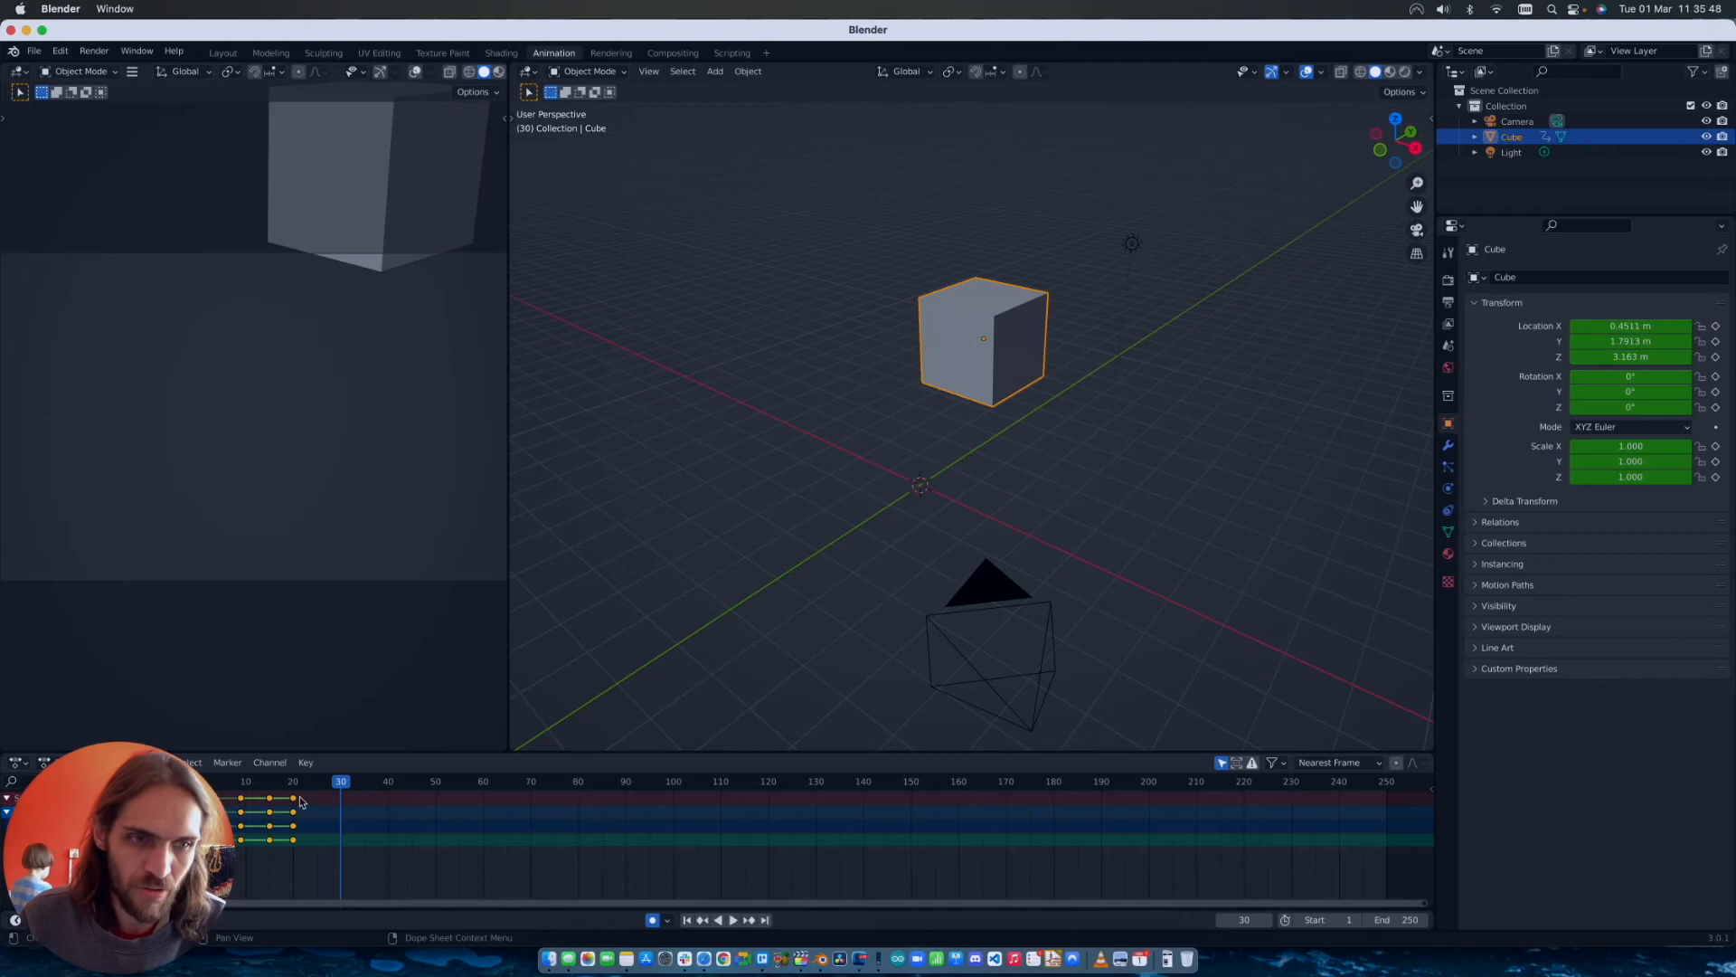
Step: Set the interpolation mode of the cube's selected keyframes to Linear and replay the animation from the start
right_click(168, 841)
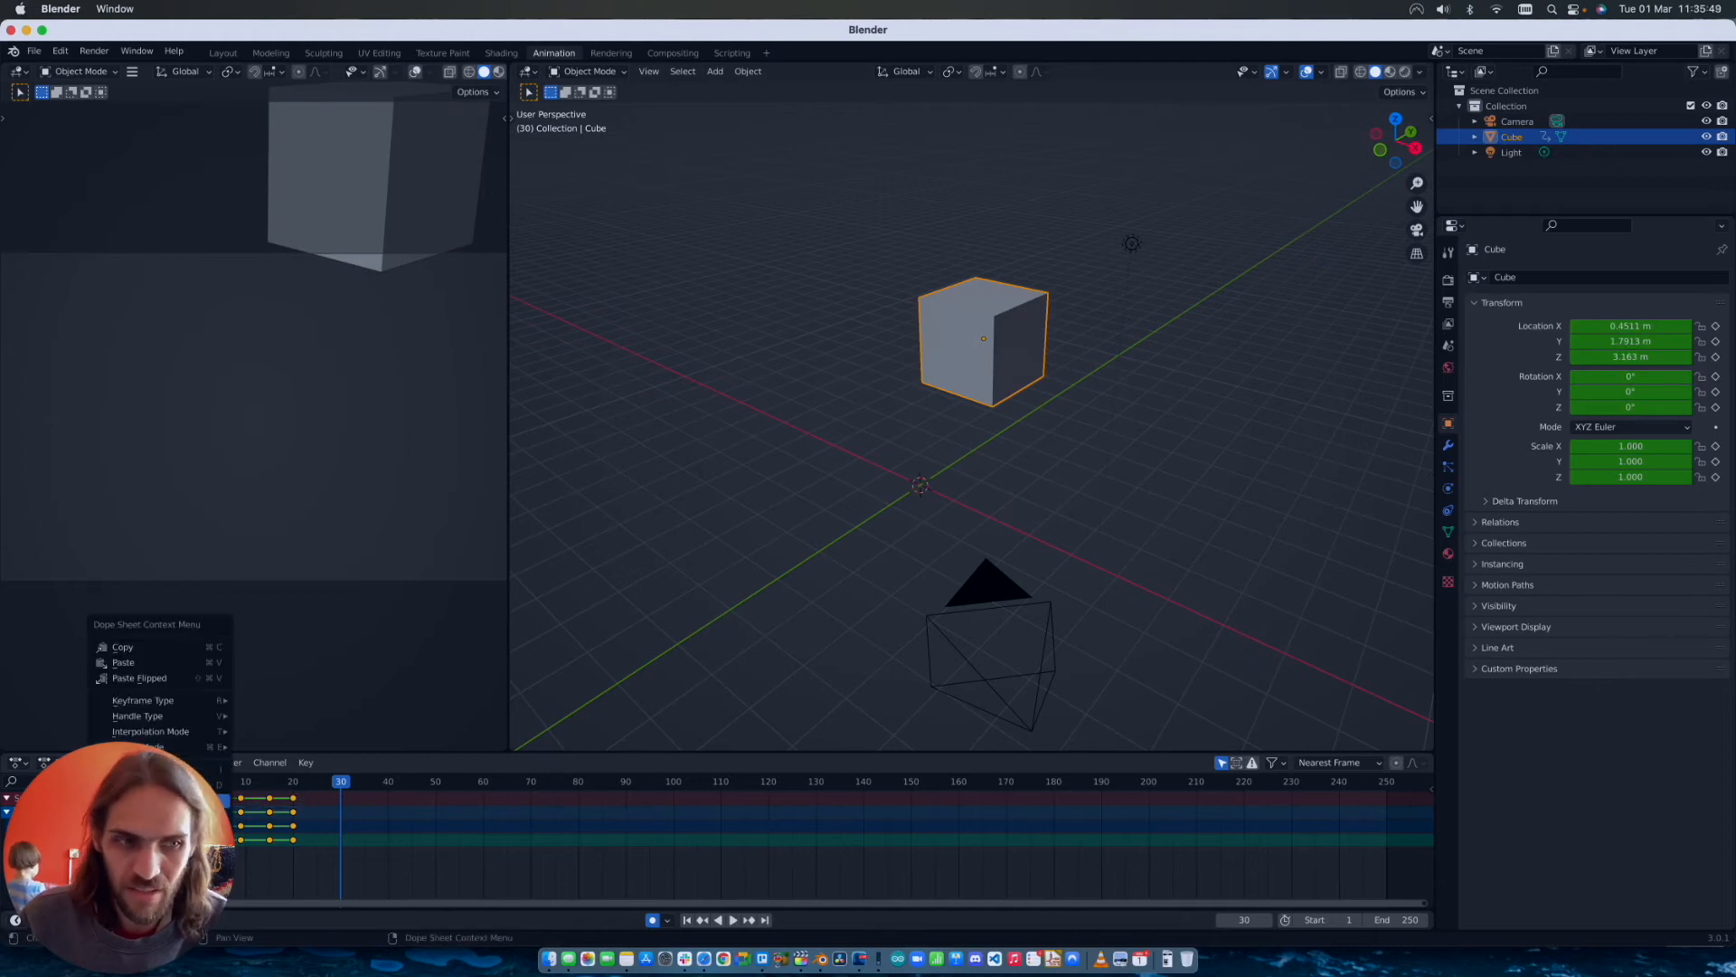
mouse_move(173, 732)
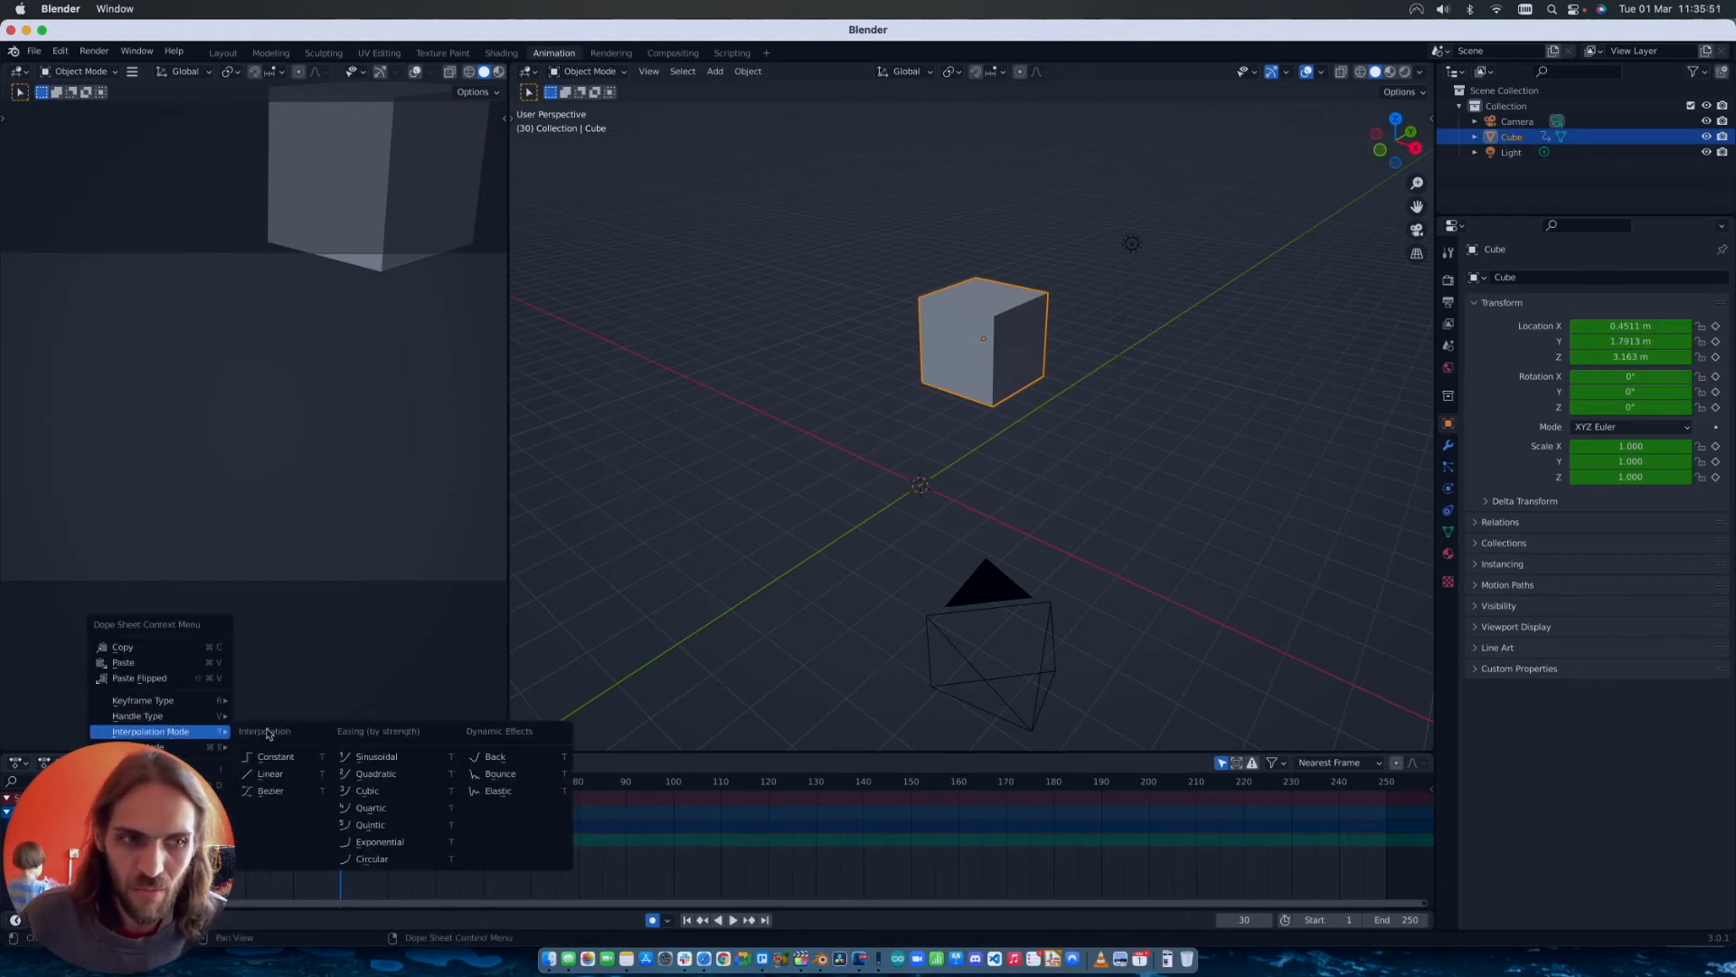
click(284, 773)
key(shift+Left)
key(space)
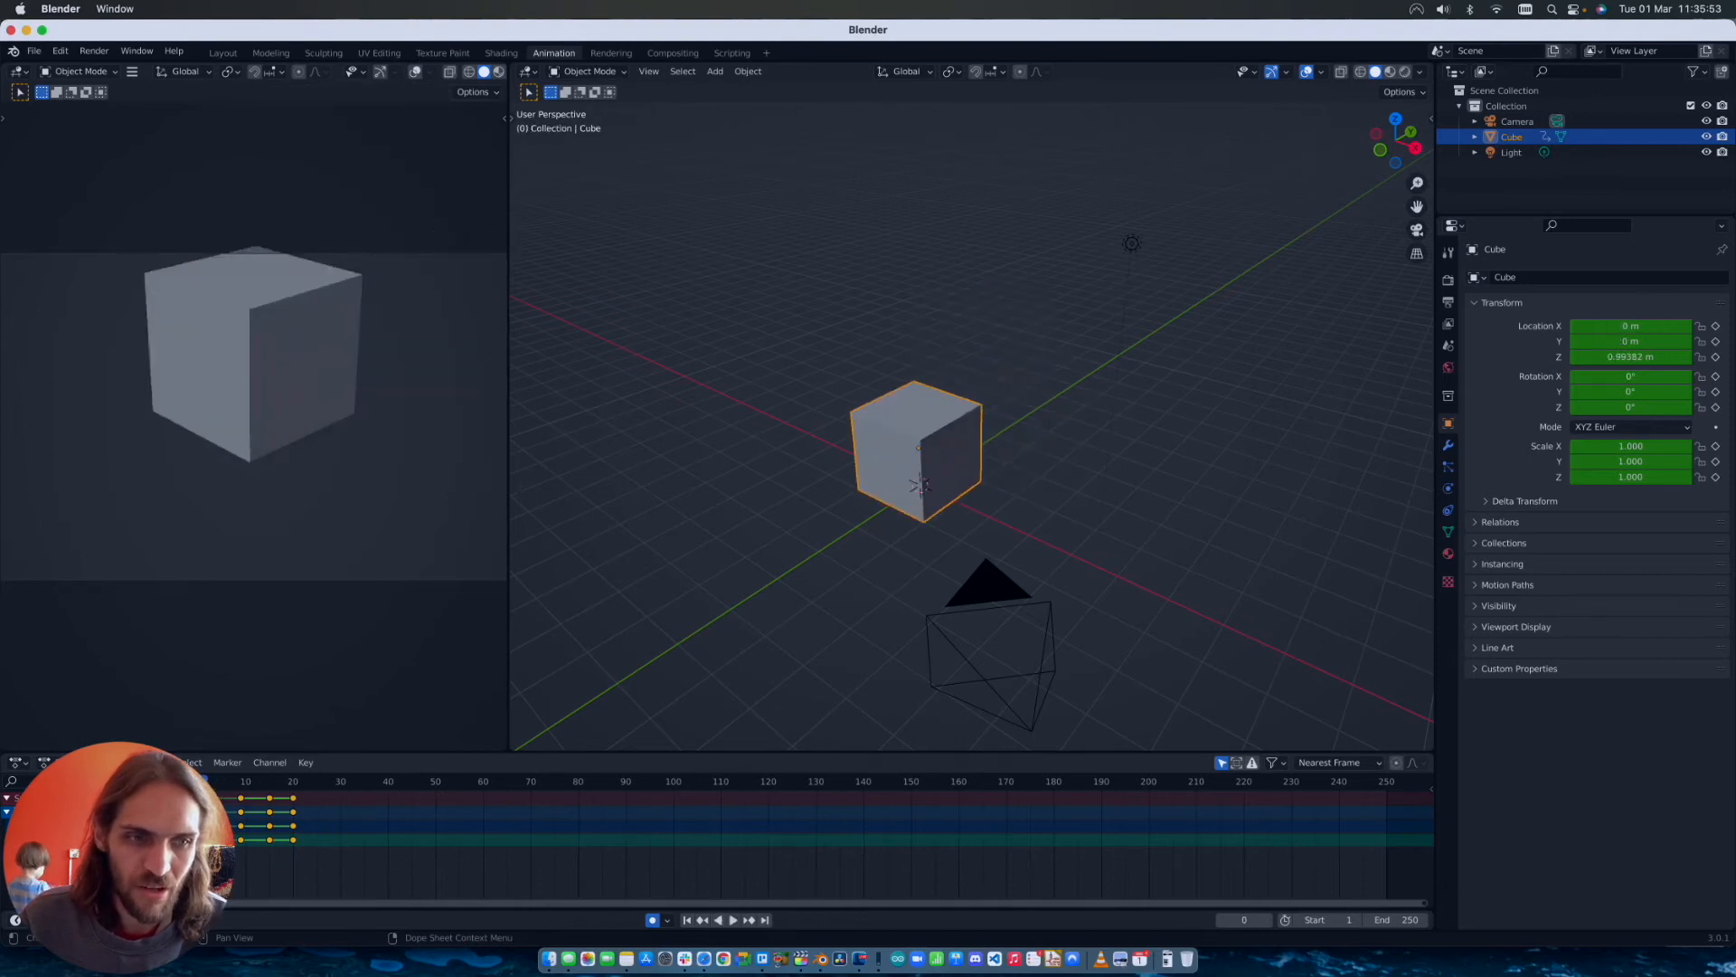
key(space)
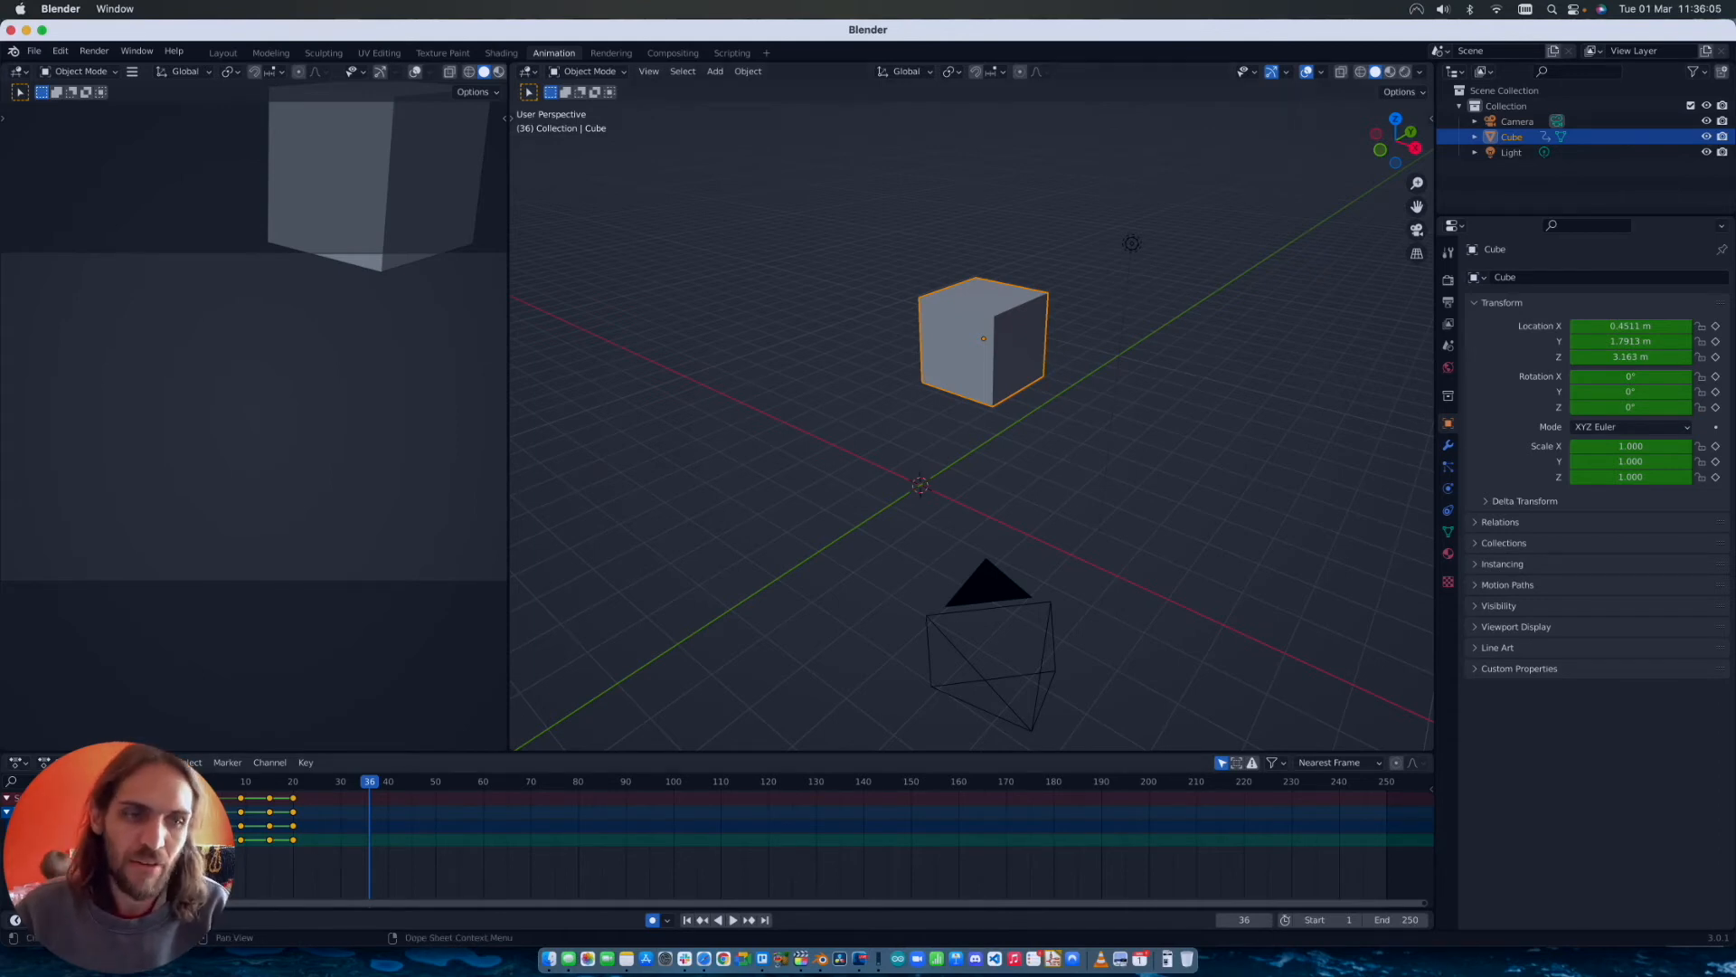
Step: Return to frame 1 and delete every keyframe of the cube from the Dope Sheet
drag(368, 783, 206, 784)
key(space)
key(Delete)
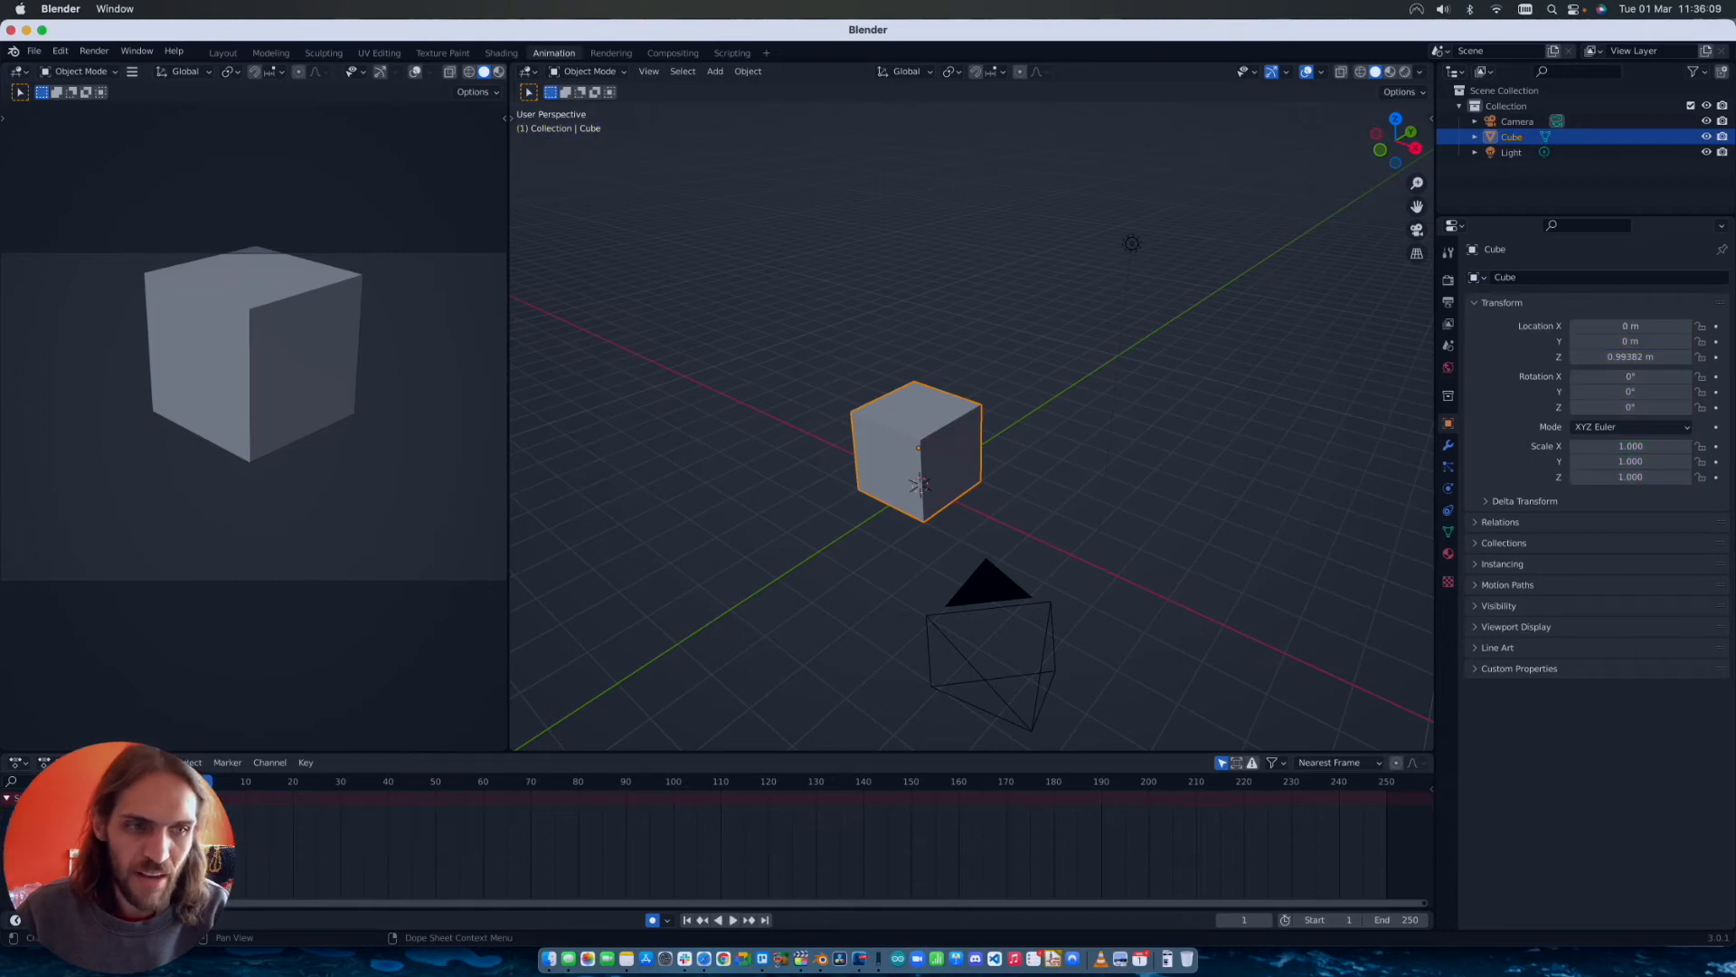
Step: Enlarge the Dope Sheet slightly, and at frame 1 raise the cube along Z to about 4.14 m with Auto Keying
drag(594, 751, 592, 735)
middle_drag(839, 554, 849, 532)
scroll(848, 533, right, 10)
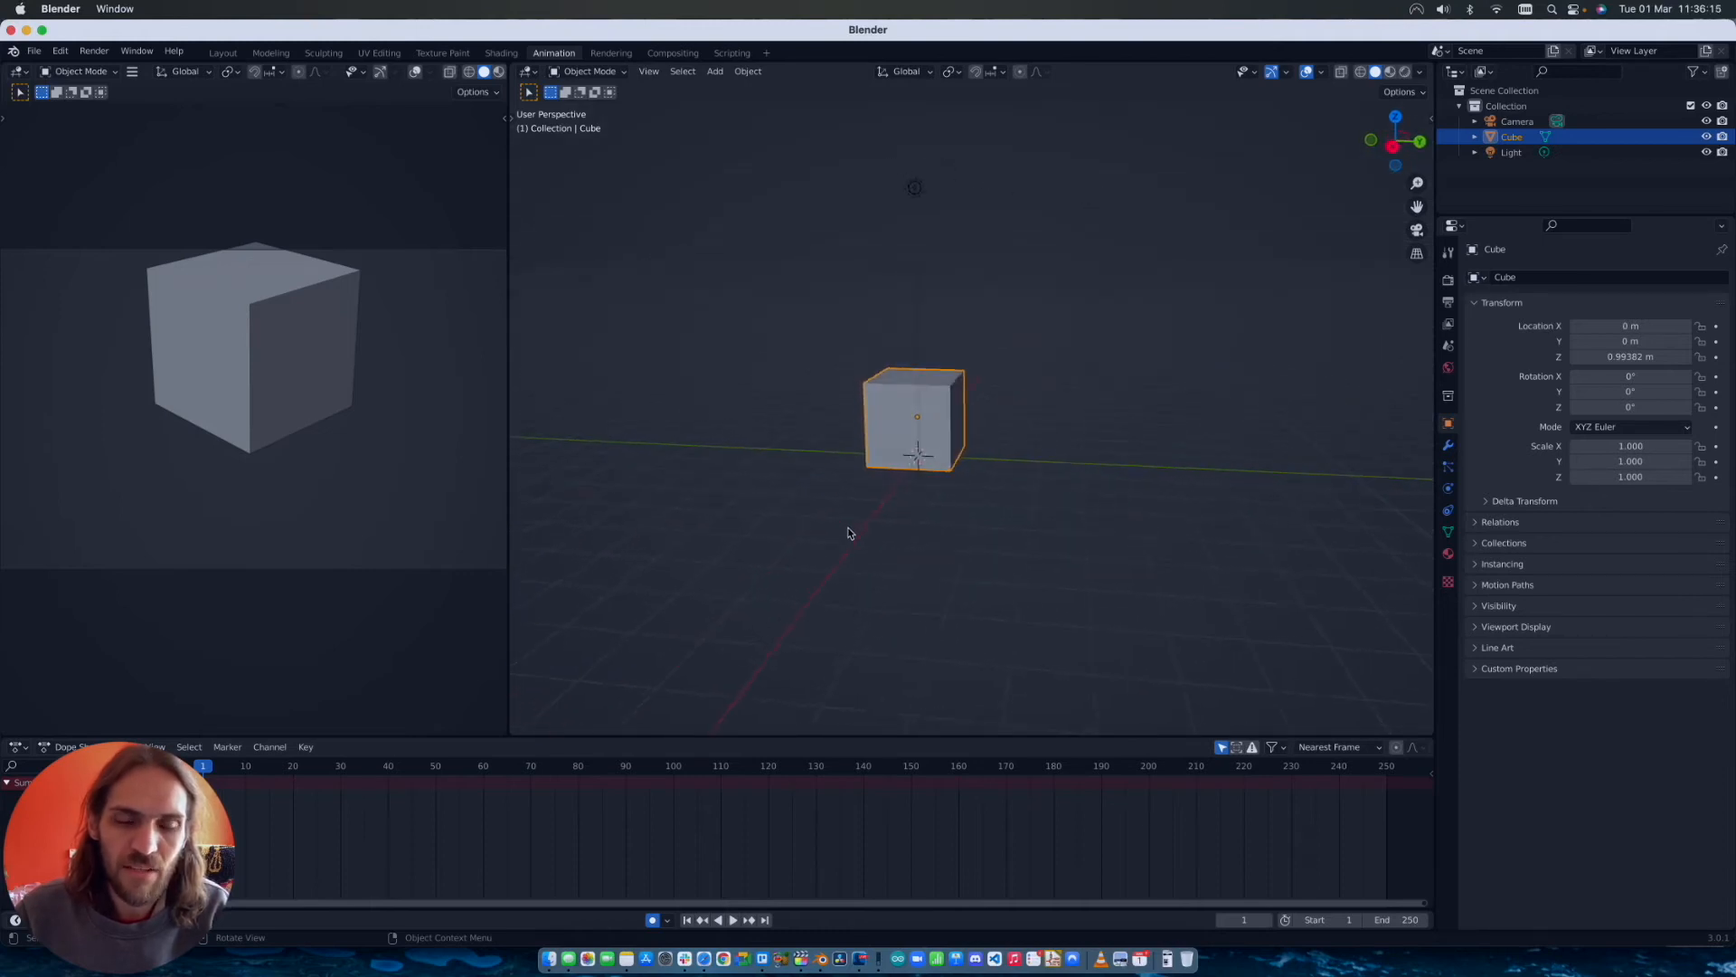
scroll(848, 533, right, 5)
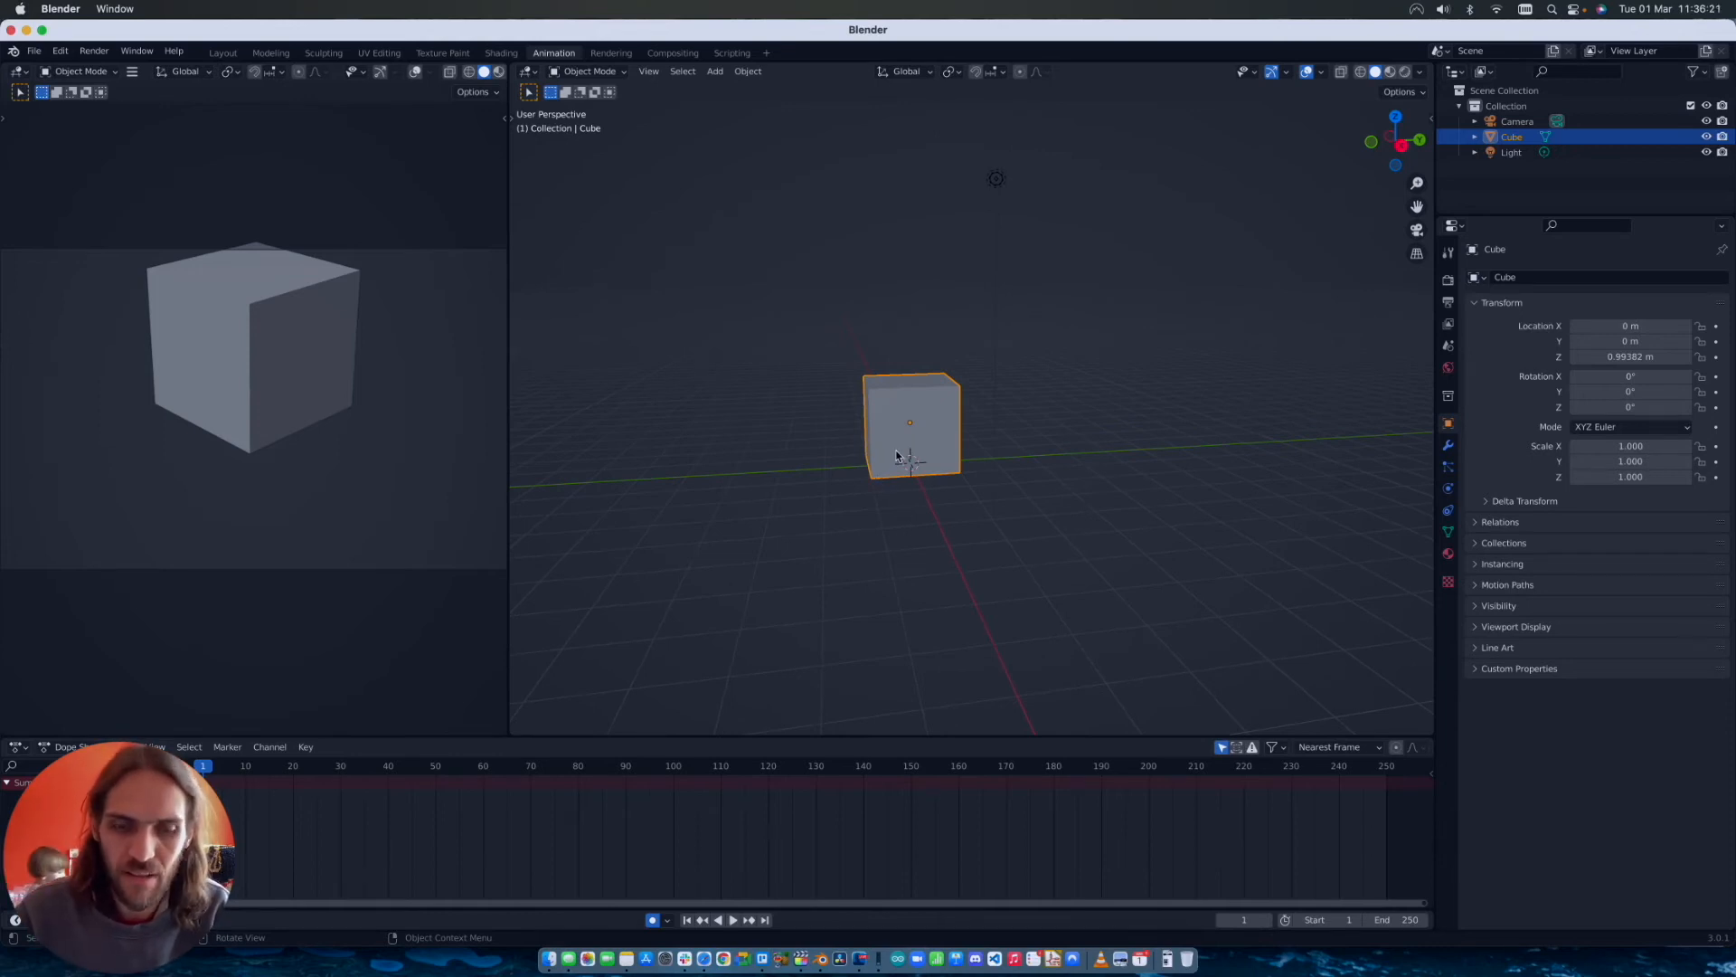
key(g)
key(z)
click(900, 315)
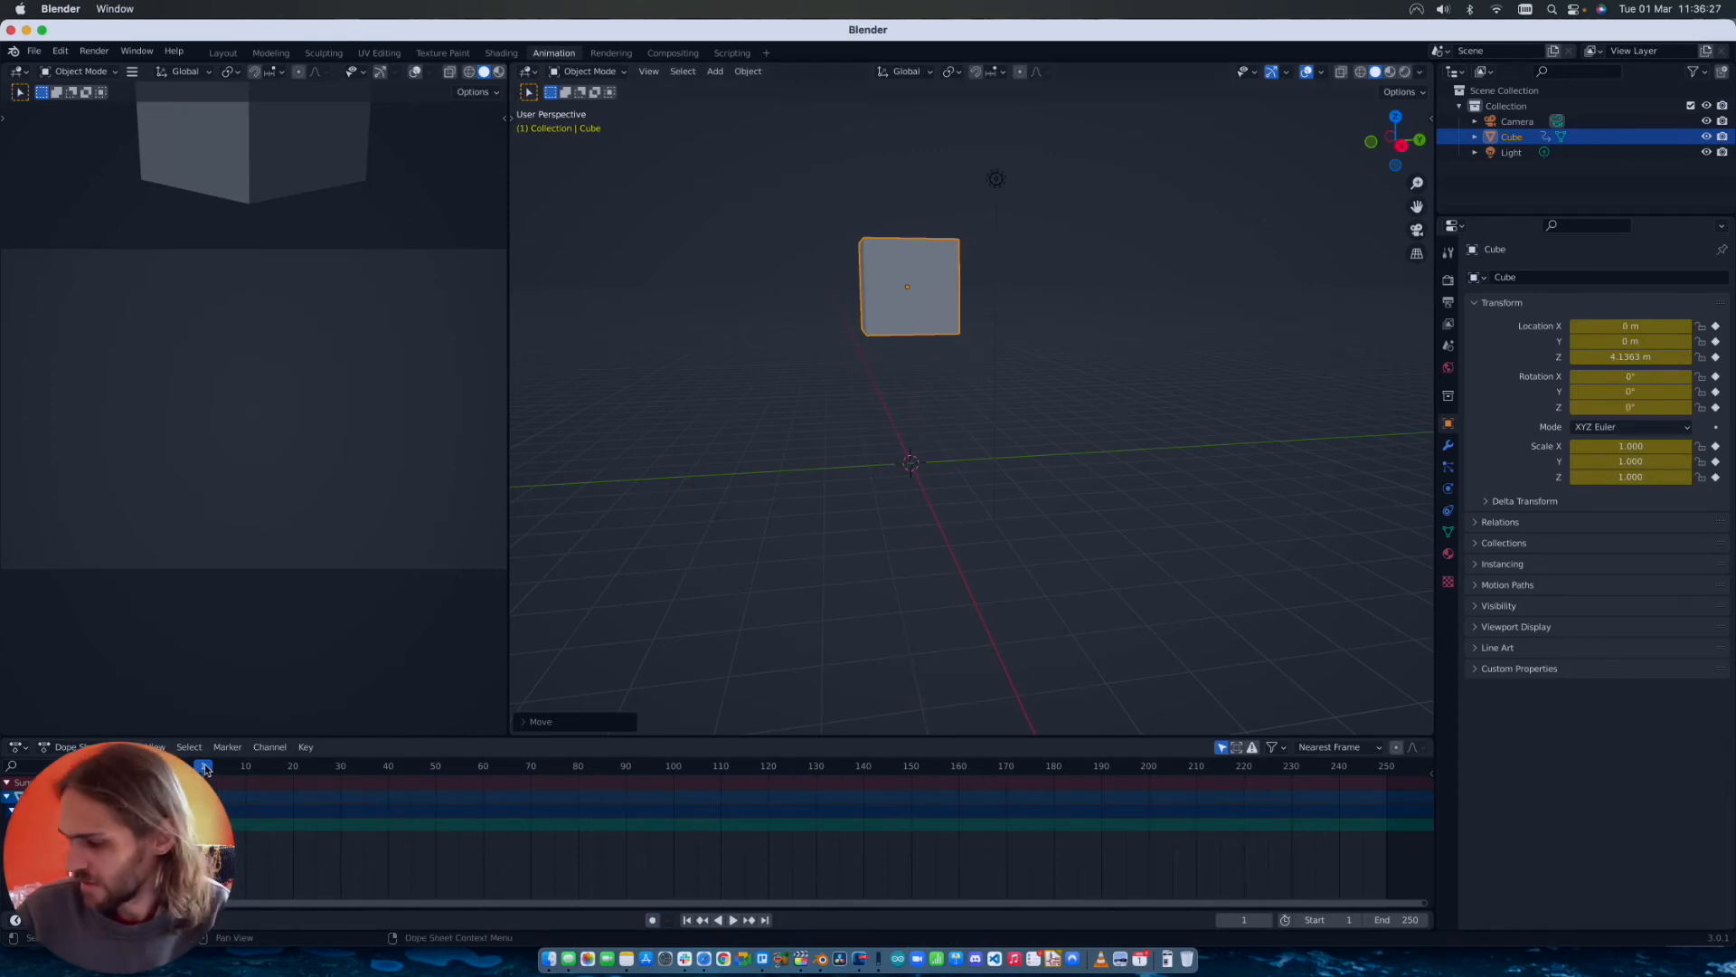
Step: At frame 10, lower the cube along Z to about 0.96 m, using the right orthographic view to rest it on the ground line
drag(206, 768, 249, 767)
key(g)
key(z)
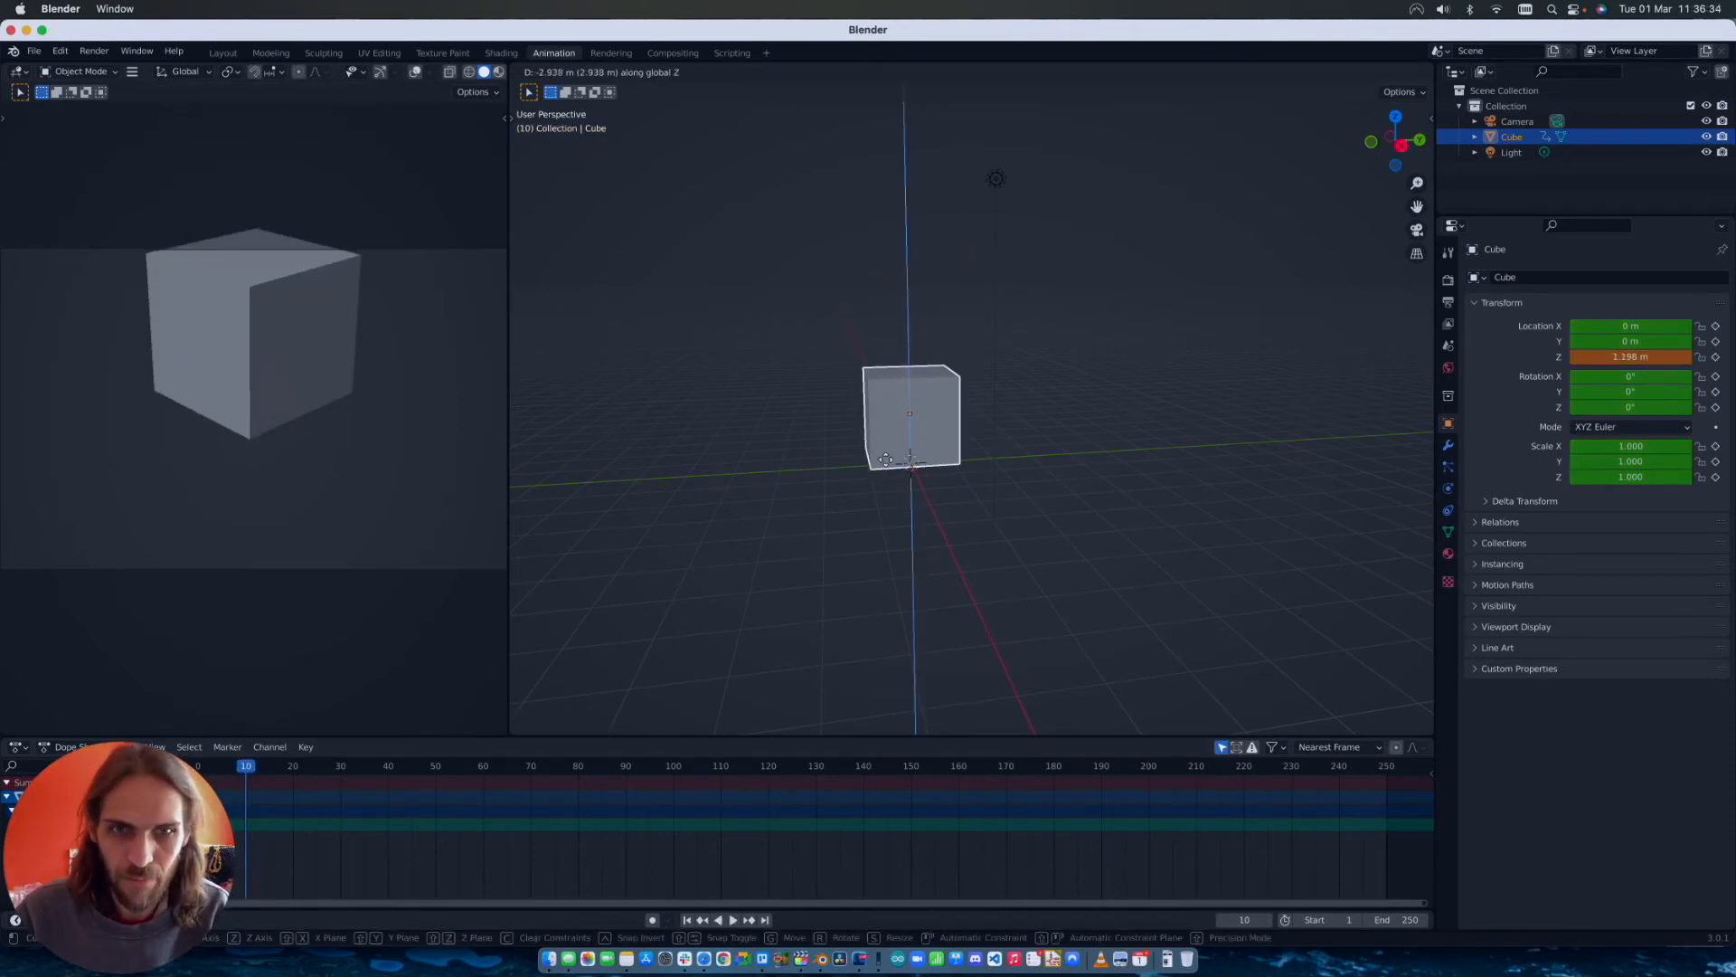
click(886, 459)
click(1400, 143)
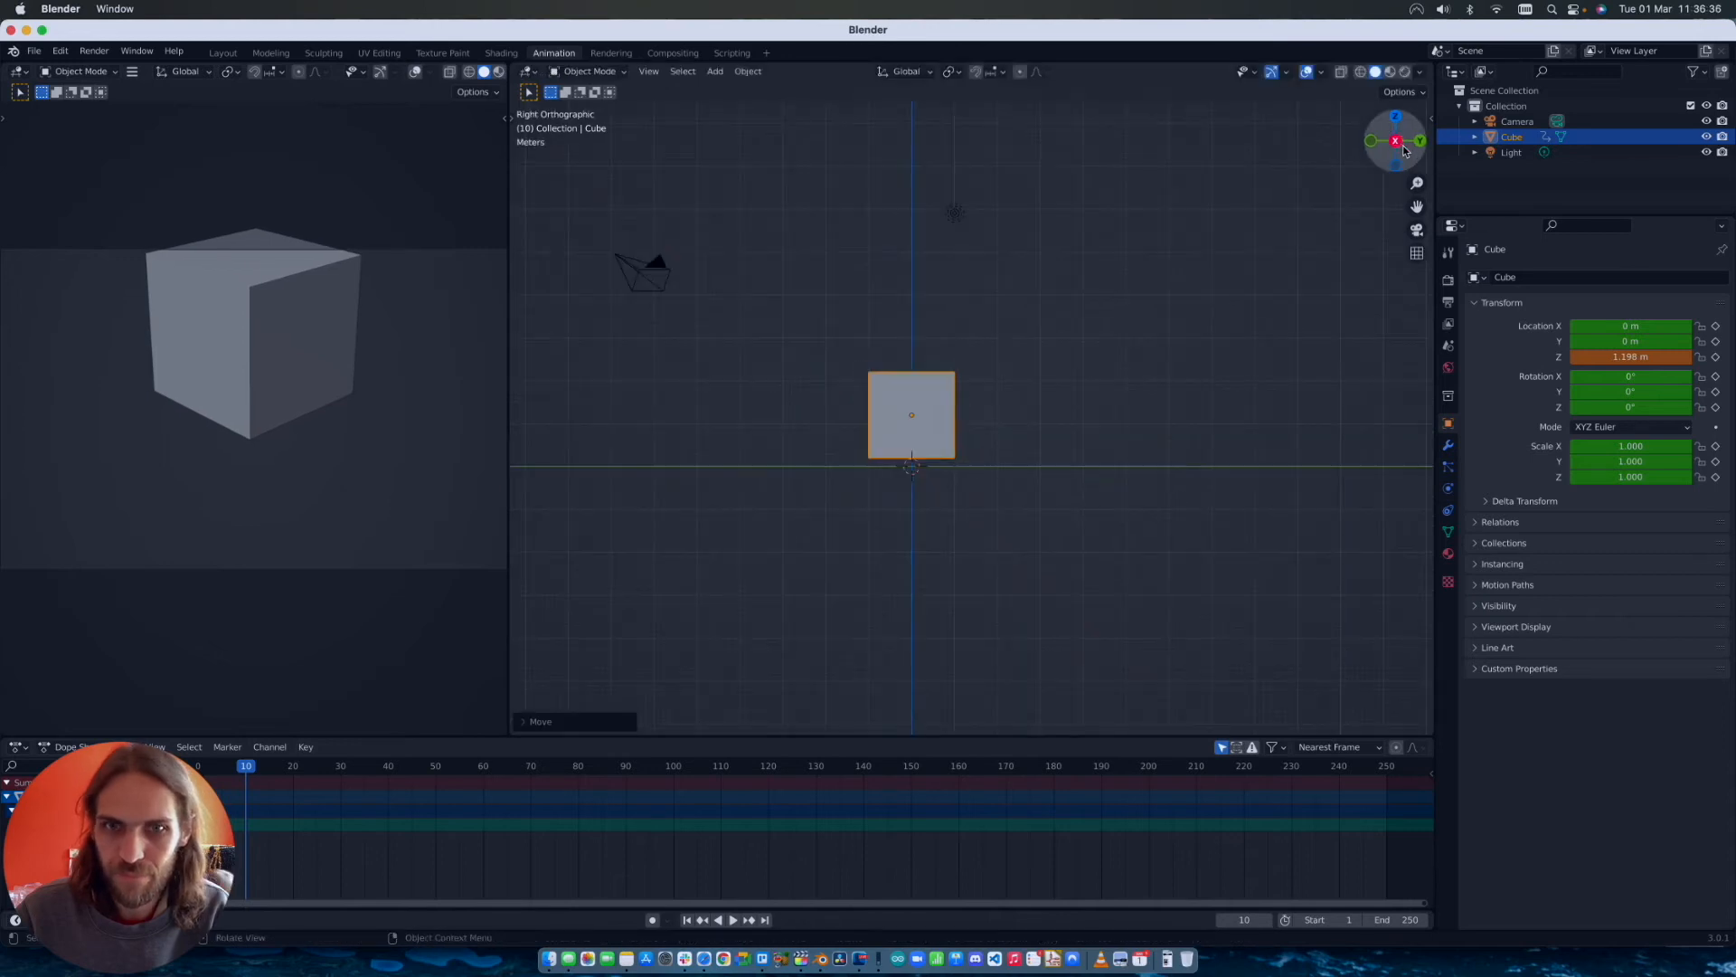
key(g)
key(z)
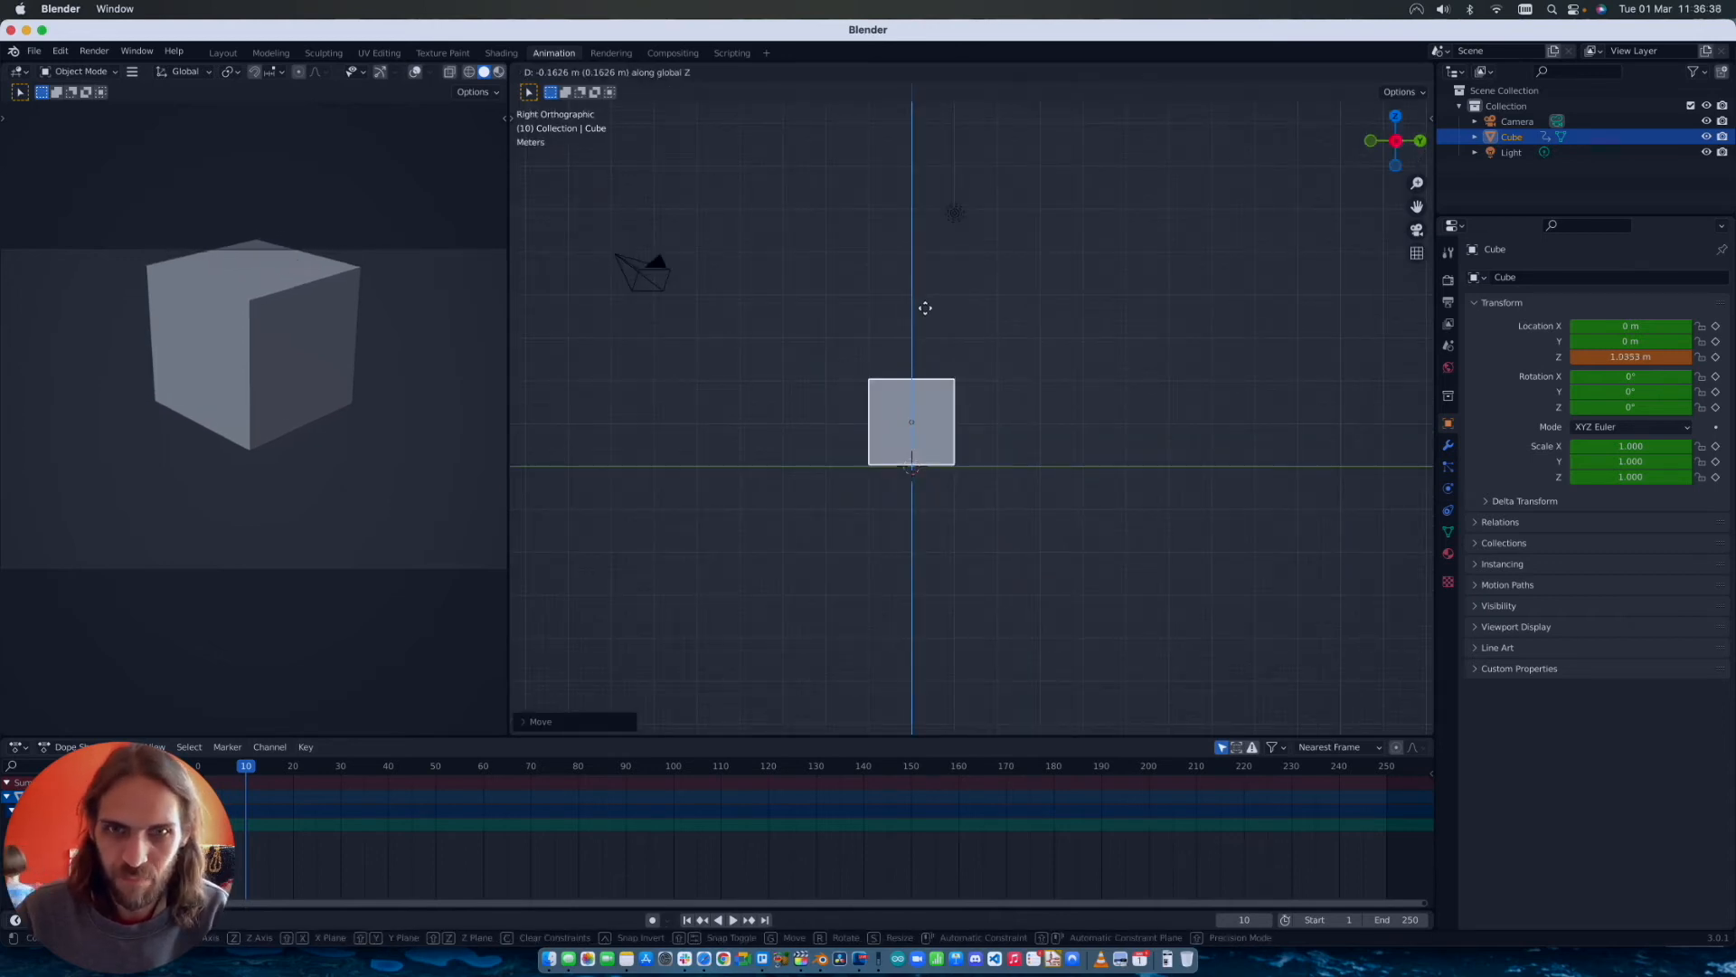
click(923, 312)
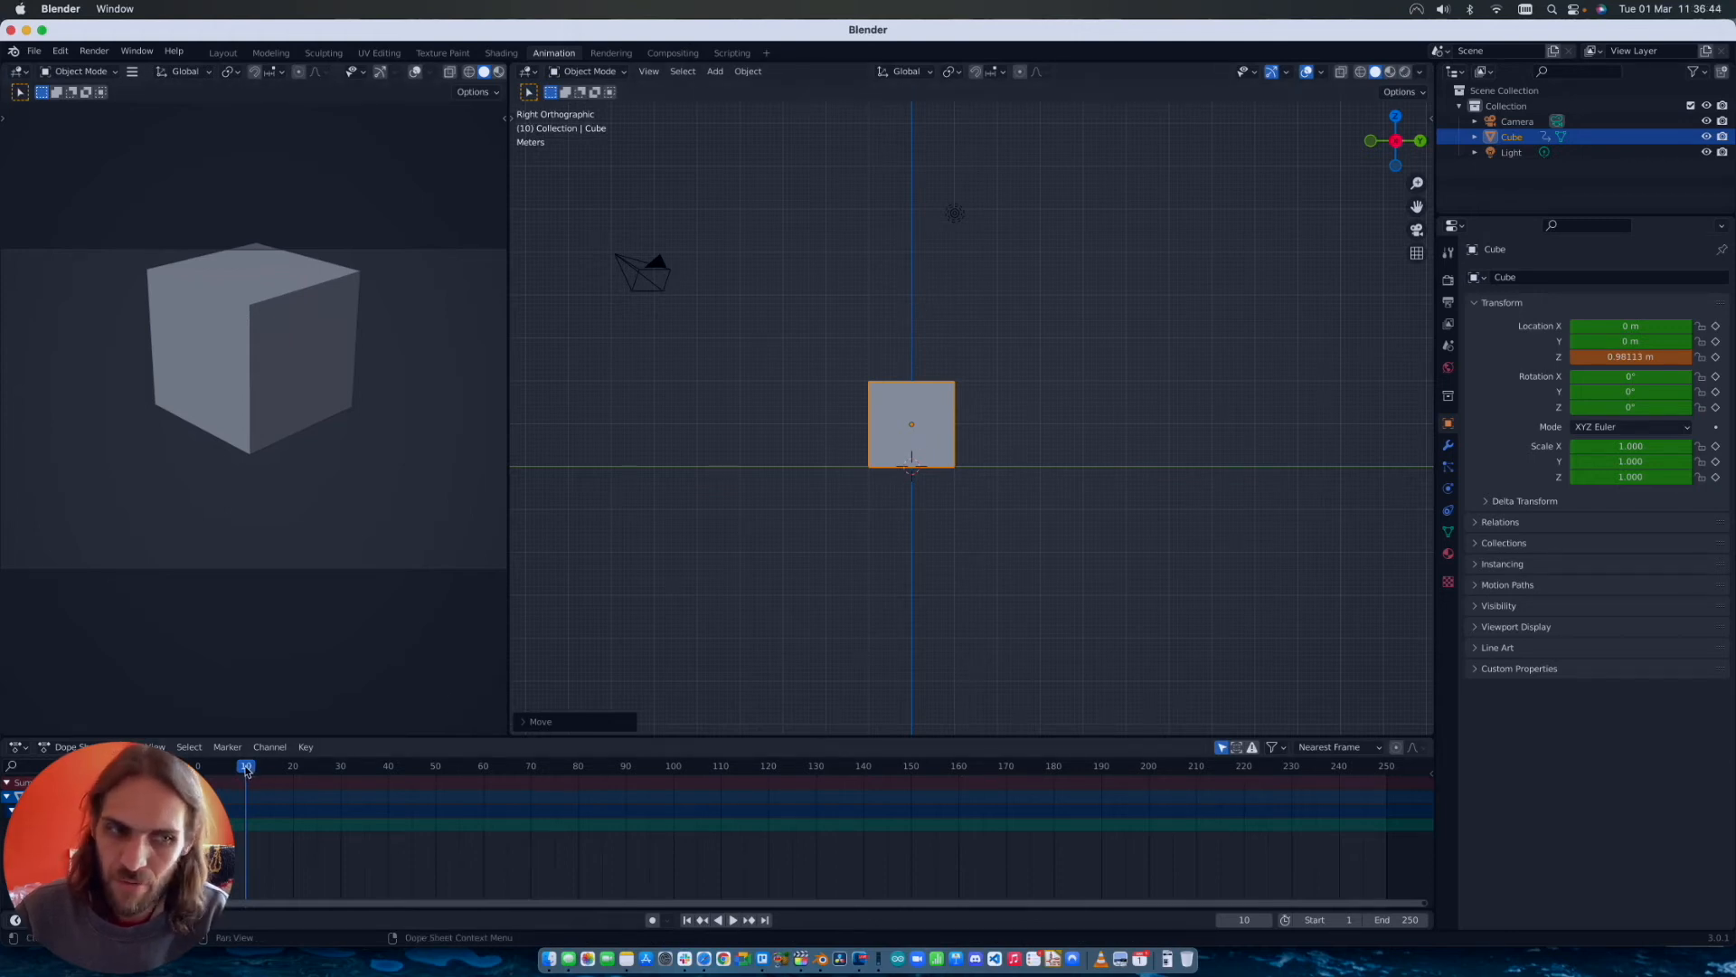
Step: At frame 10, lower the cube along Z to about 1.01 m and insert a Location & Rotation keyframe
key(space)
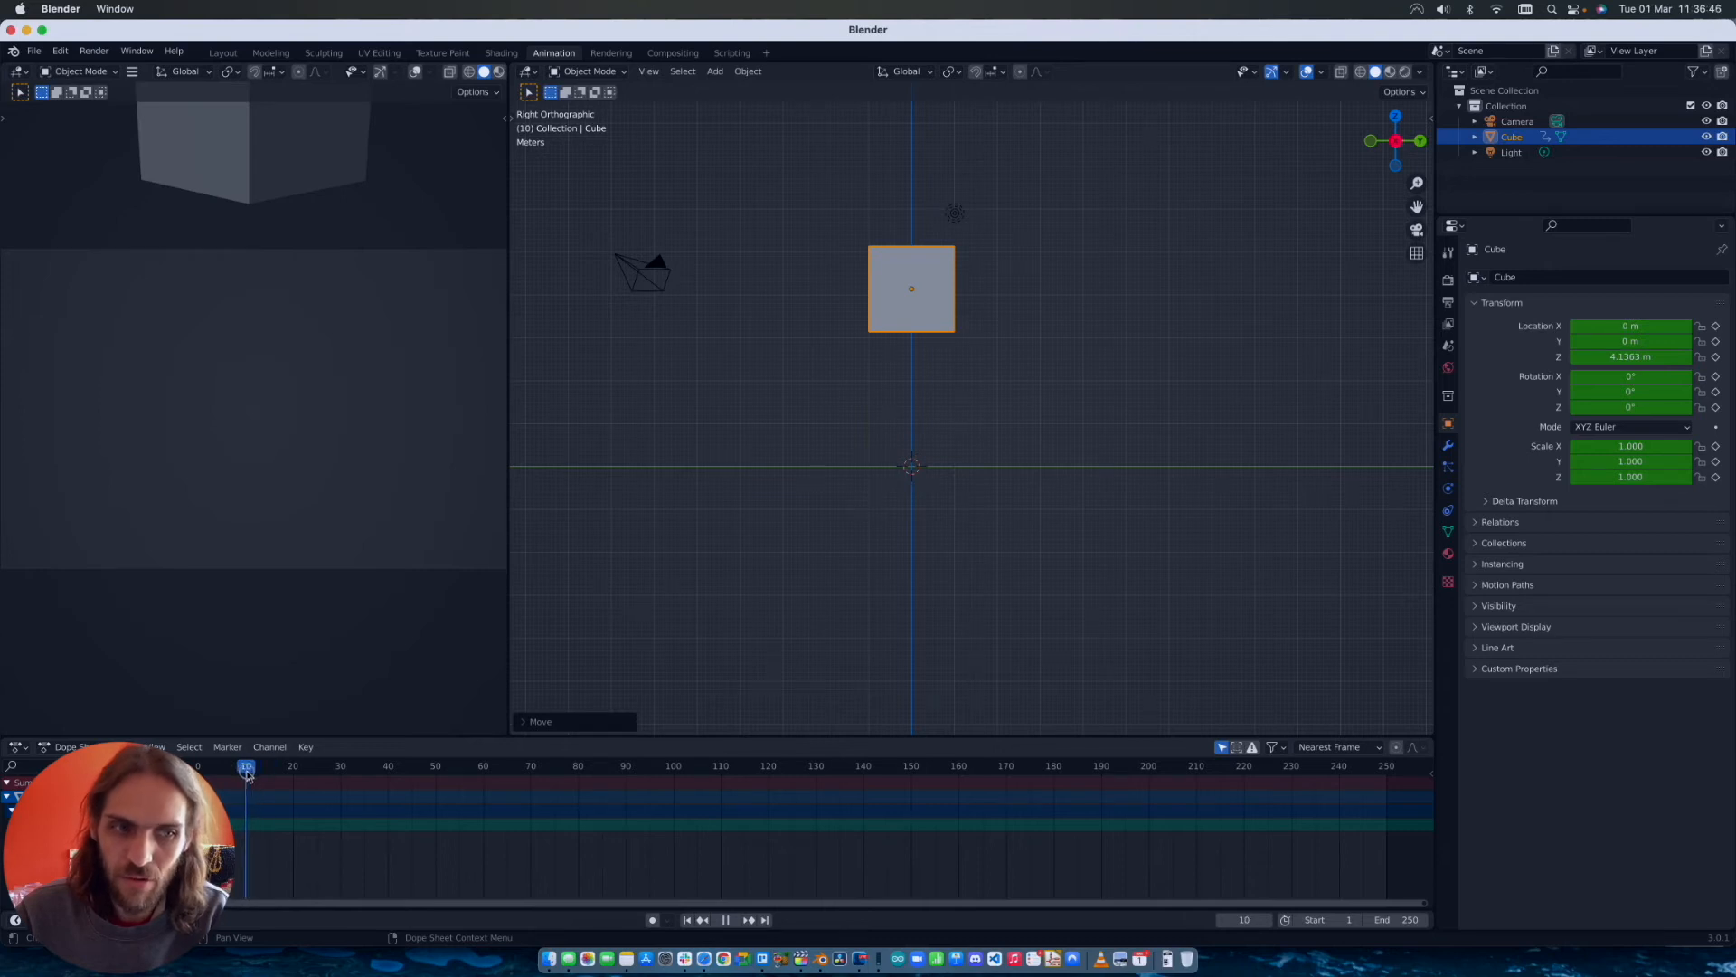
key(space)
key(g)
key(z)
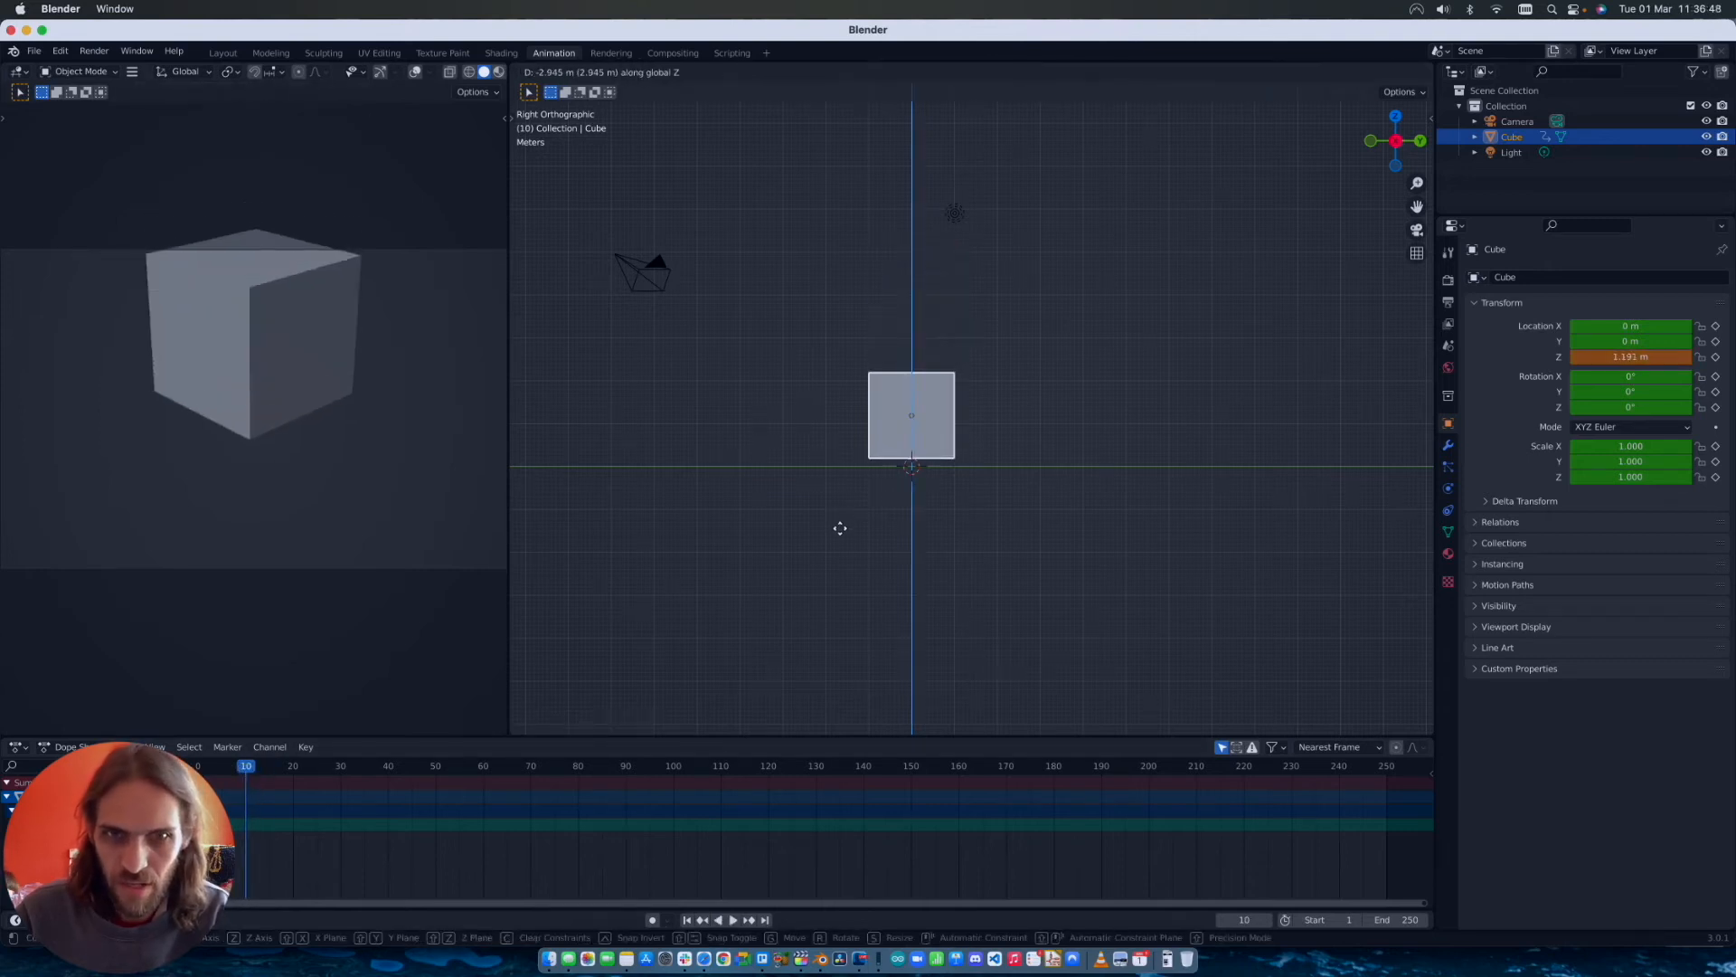
click(839, 533)
key(i)
click(1047, 318)
middle_drag(914, 432, 881, 432)
scroll(880, 432, right, 10)
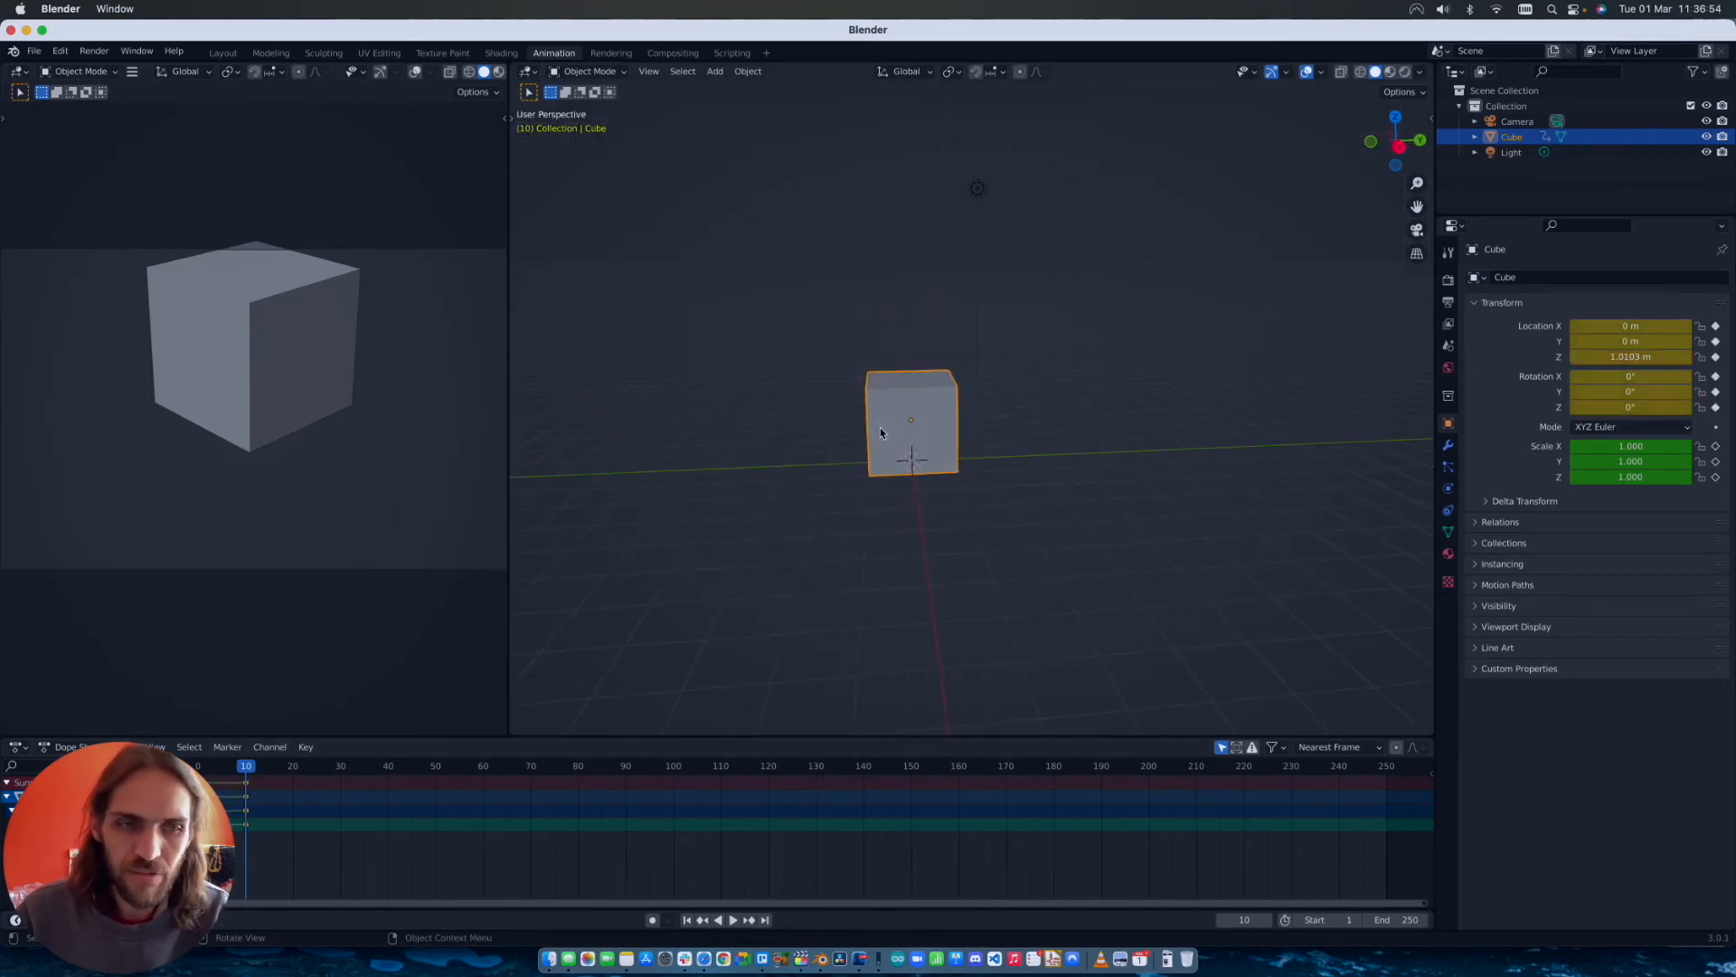
Step: Set the interpolation mode of the cube's drop keyframes to Linear and replay the drop from the start
drag(247, 775, 215, 775)
key(space)
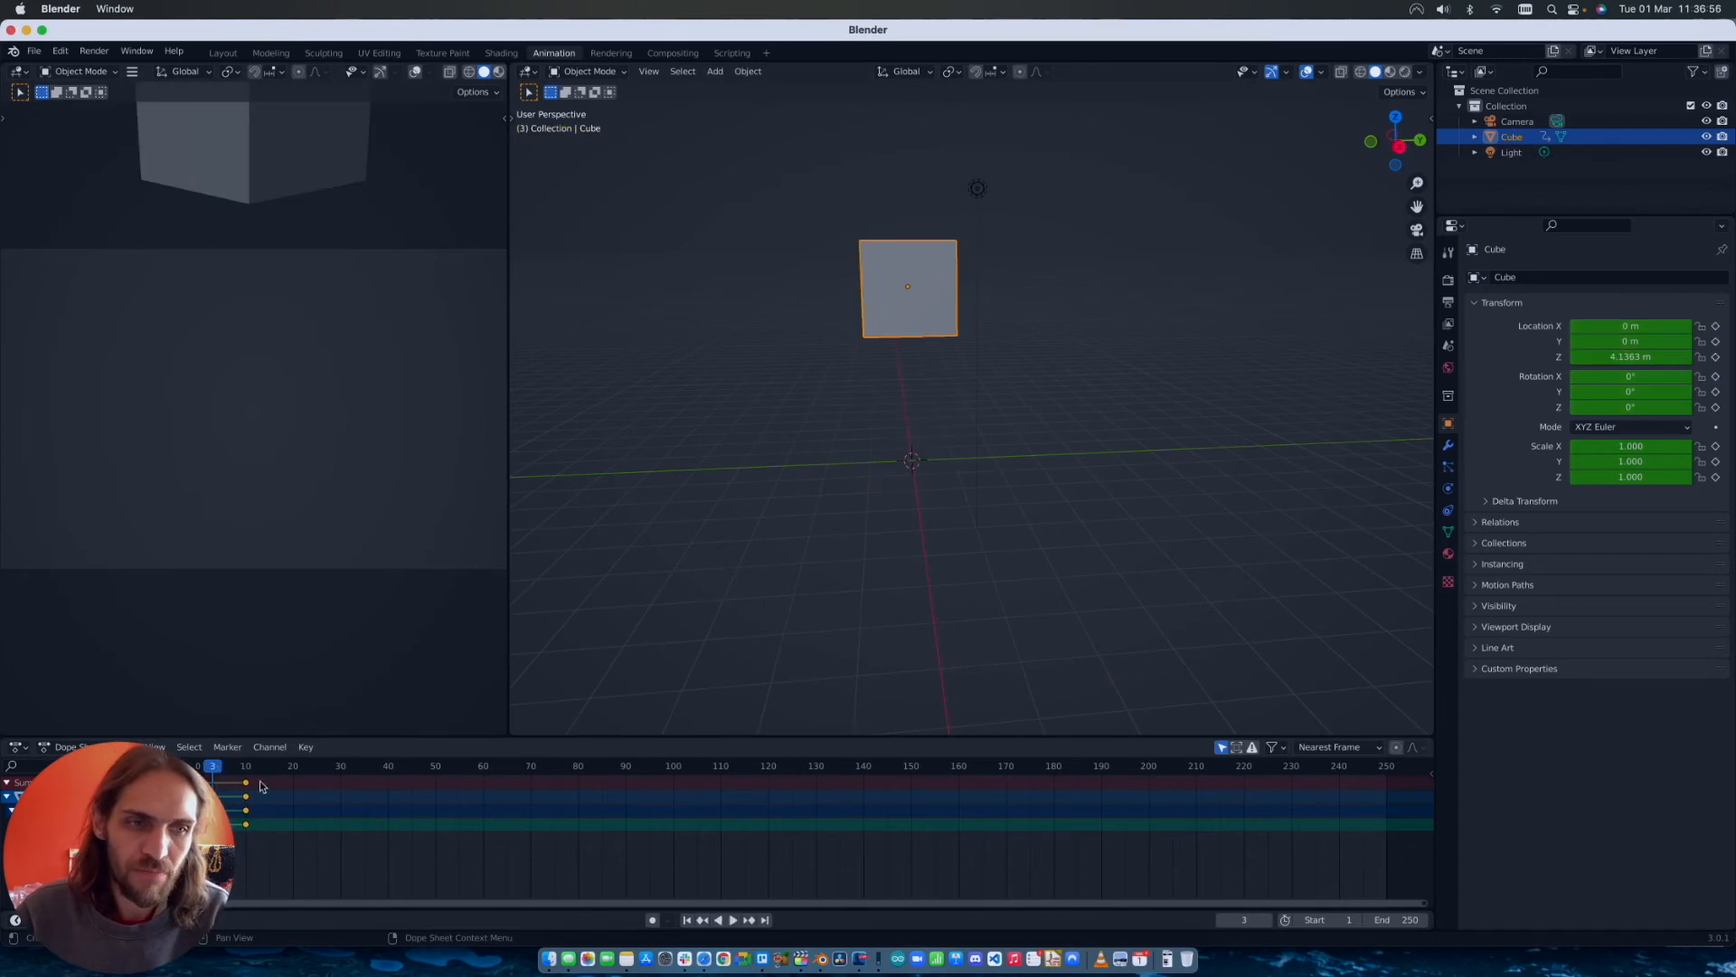
right_click(222, 783)
mouse_move(222, 783)
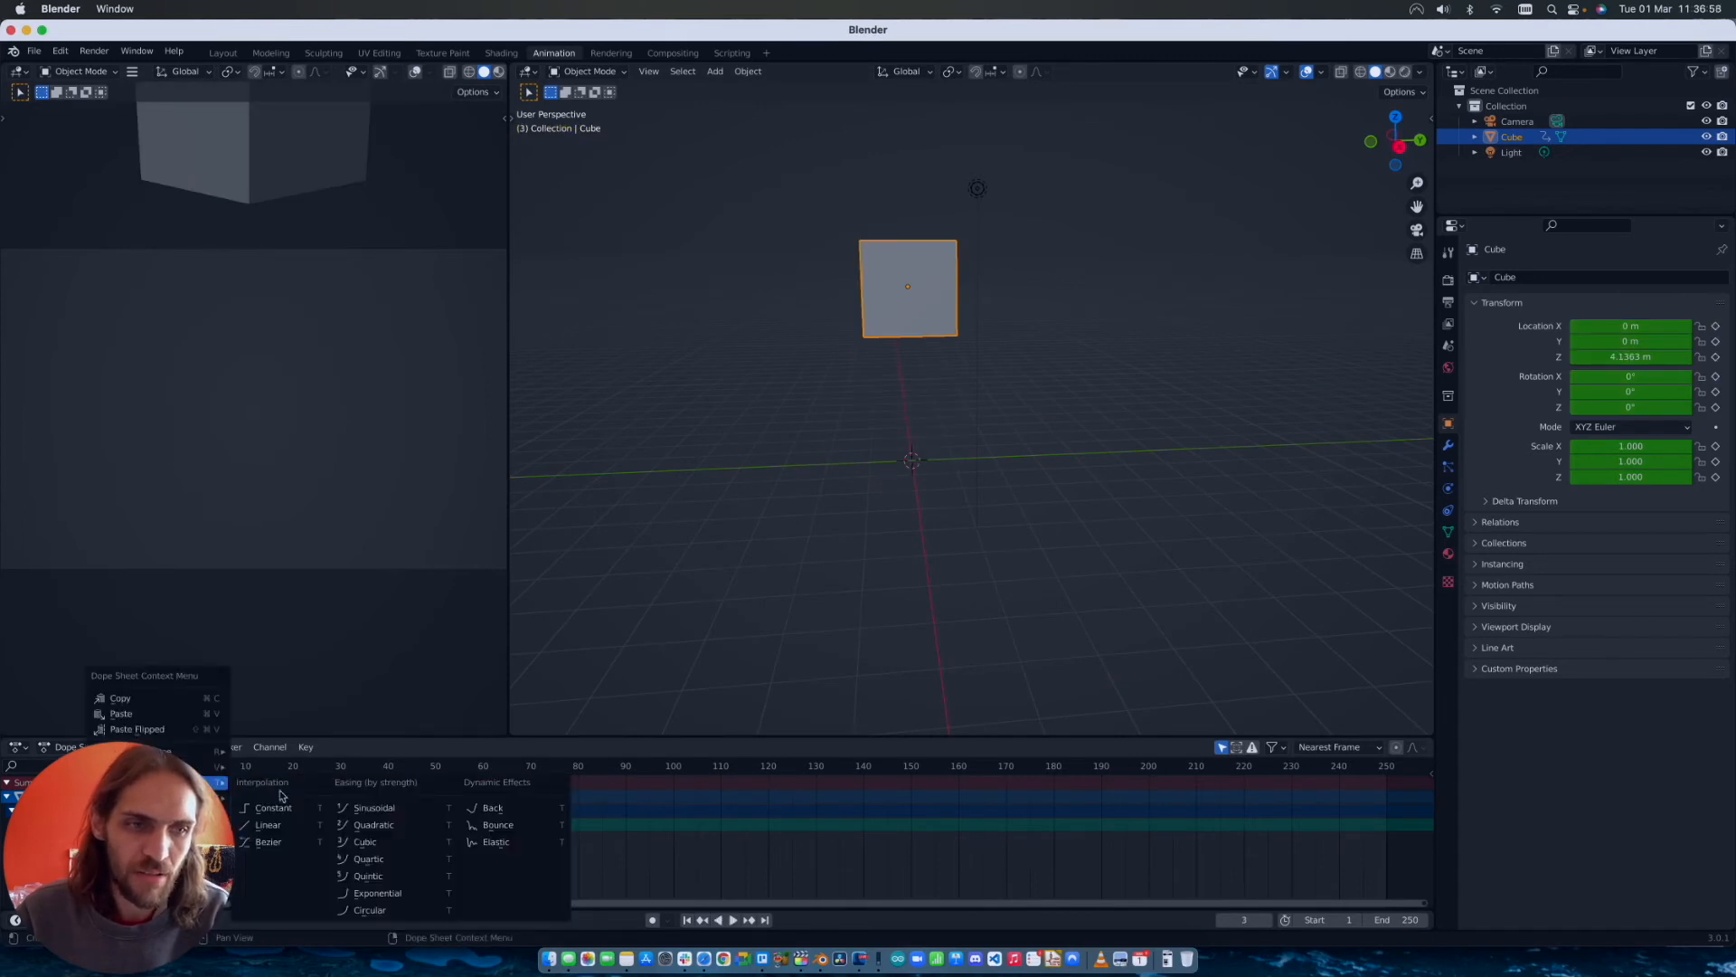
click(276, 827)
drag(215, 774, 208, 774)
scroll(704, 494, left, 5)
key(space)
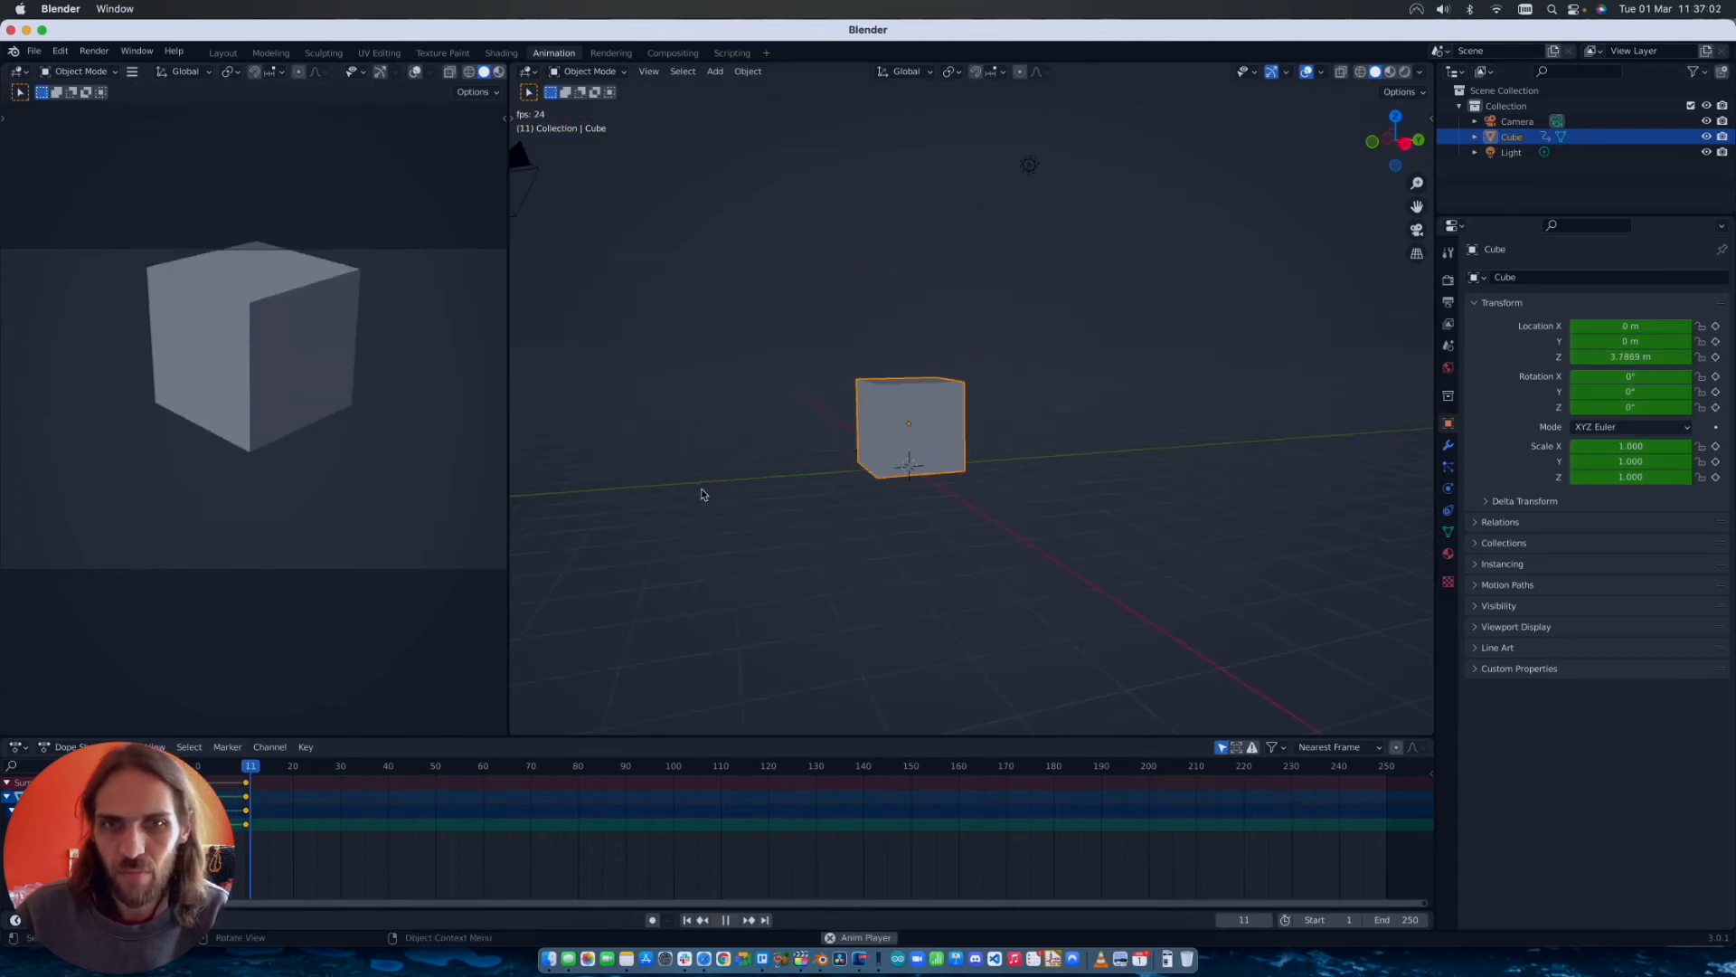
key(space)
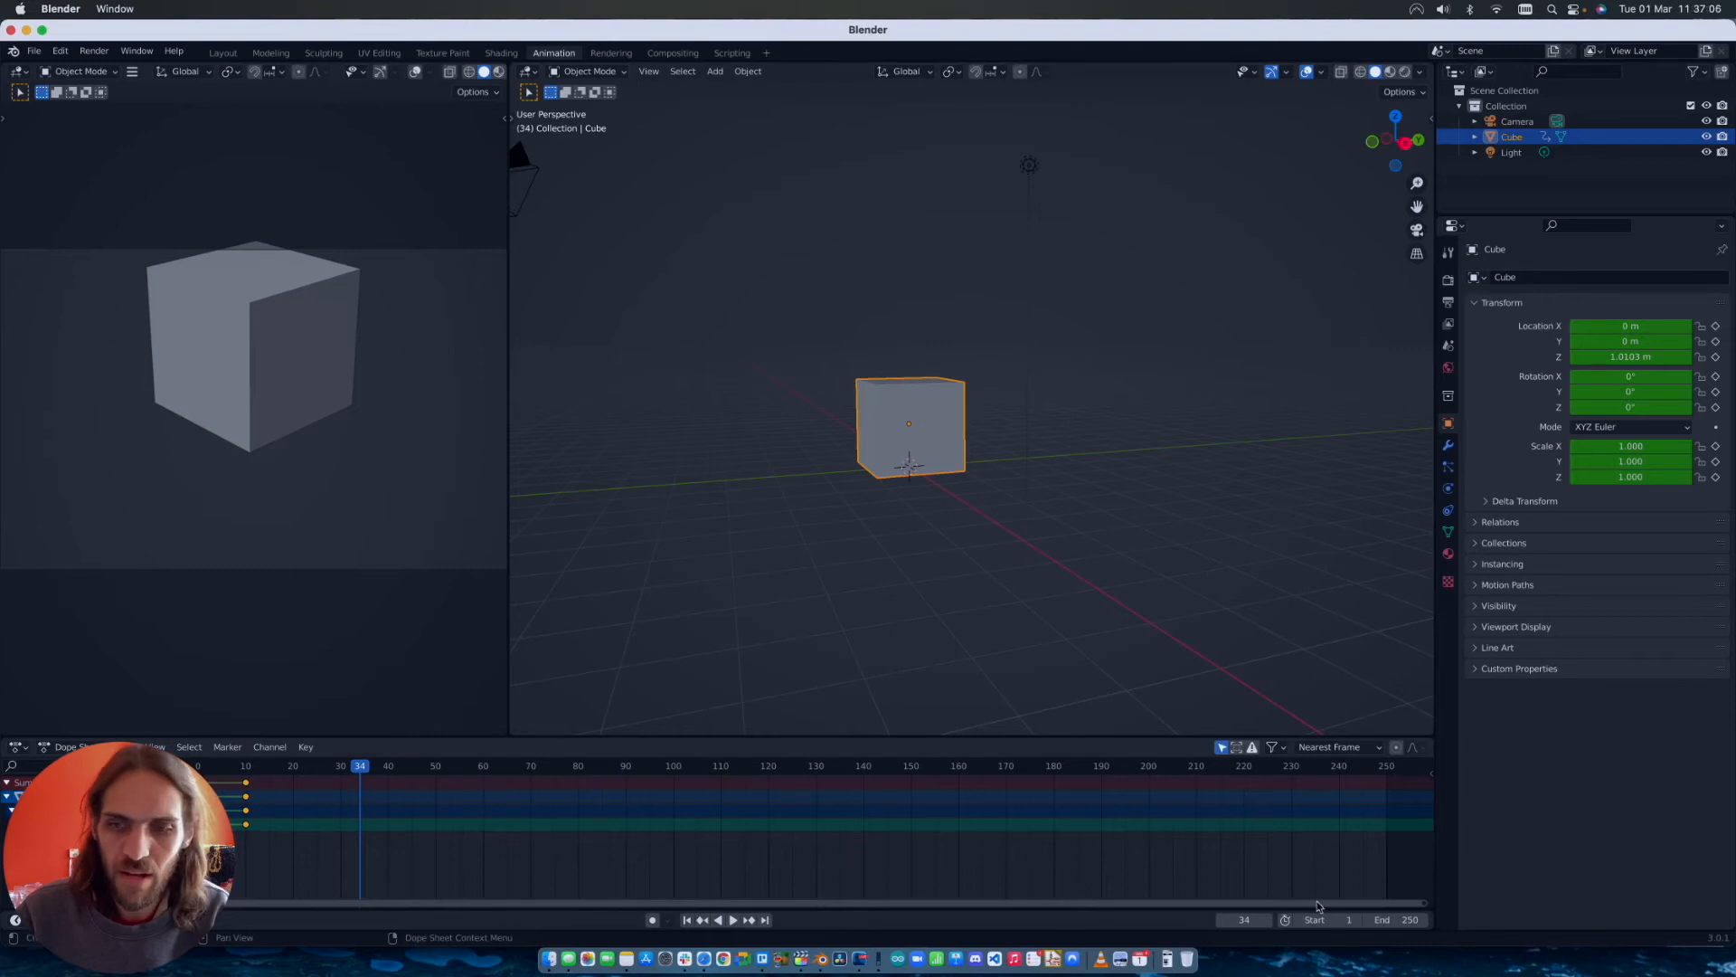
Step: Shorten the animation by setting its end frame to 46, playing the loop to judge the length
drag(363, 772, 203, 775)
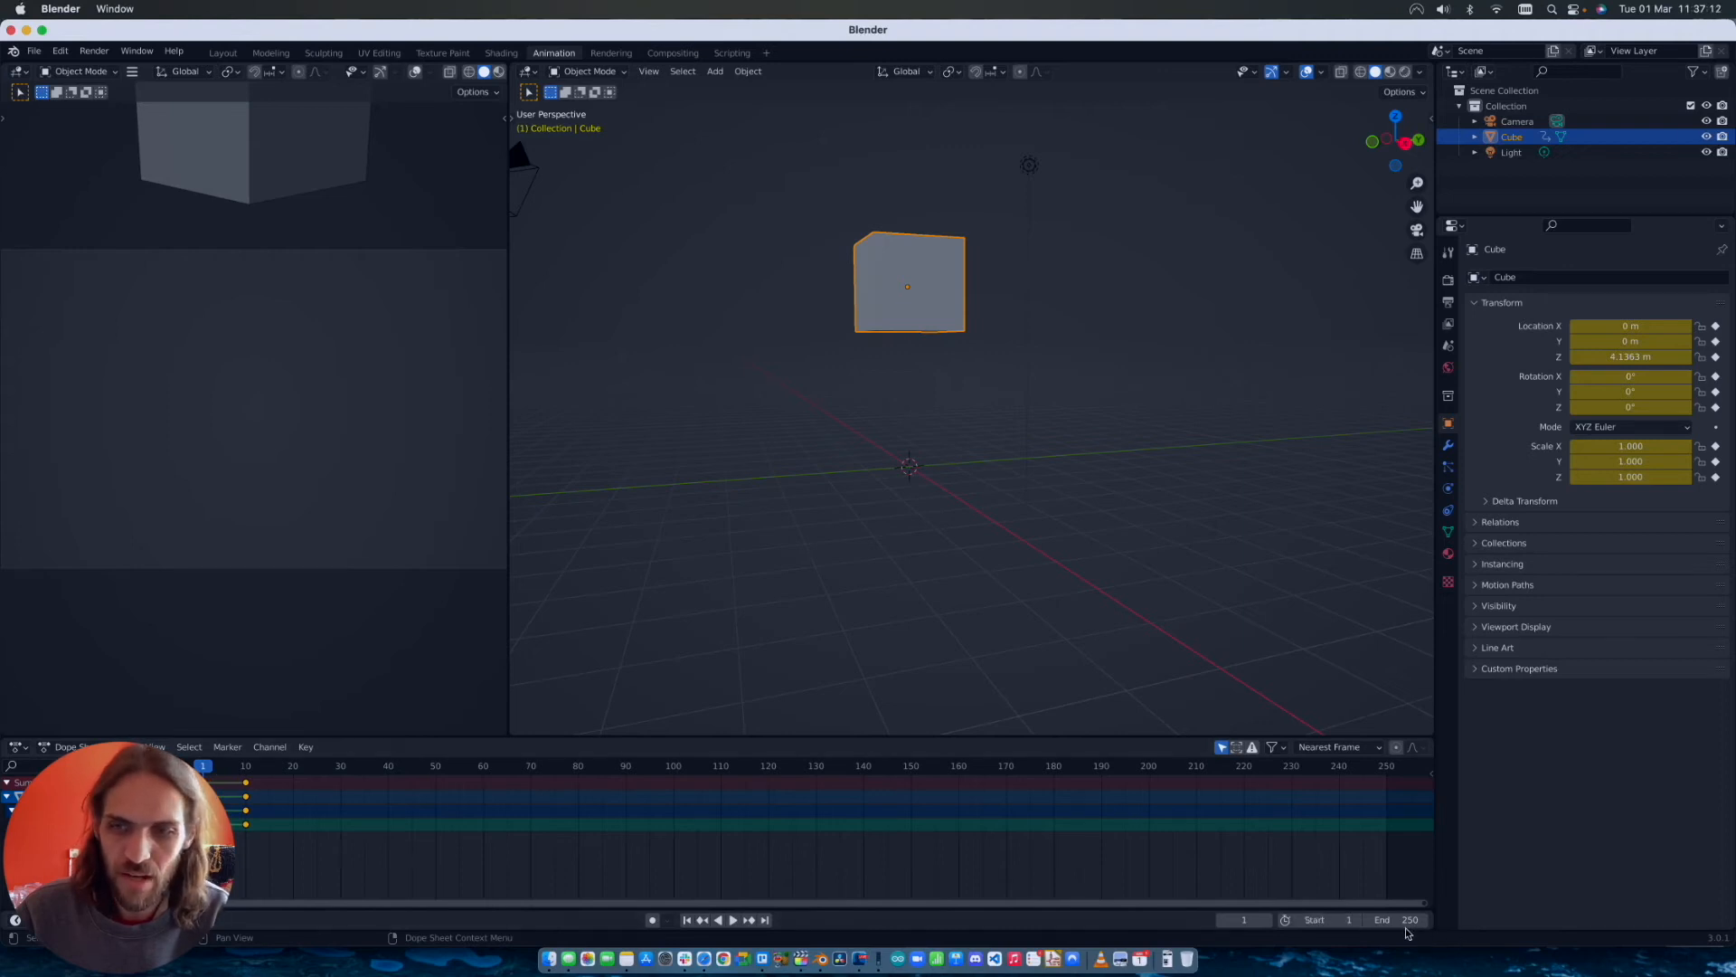
mouse_move(1411, 920)
mouse_down()
mouse_move(1304, 924)
mouse_move(1405, 920)
mouse_up()
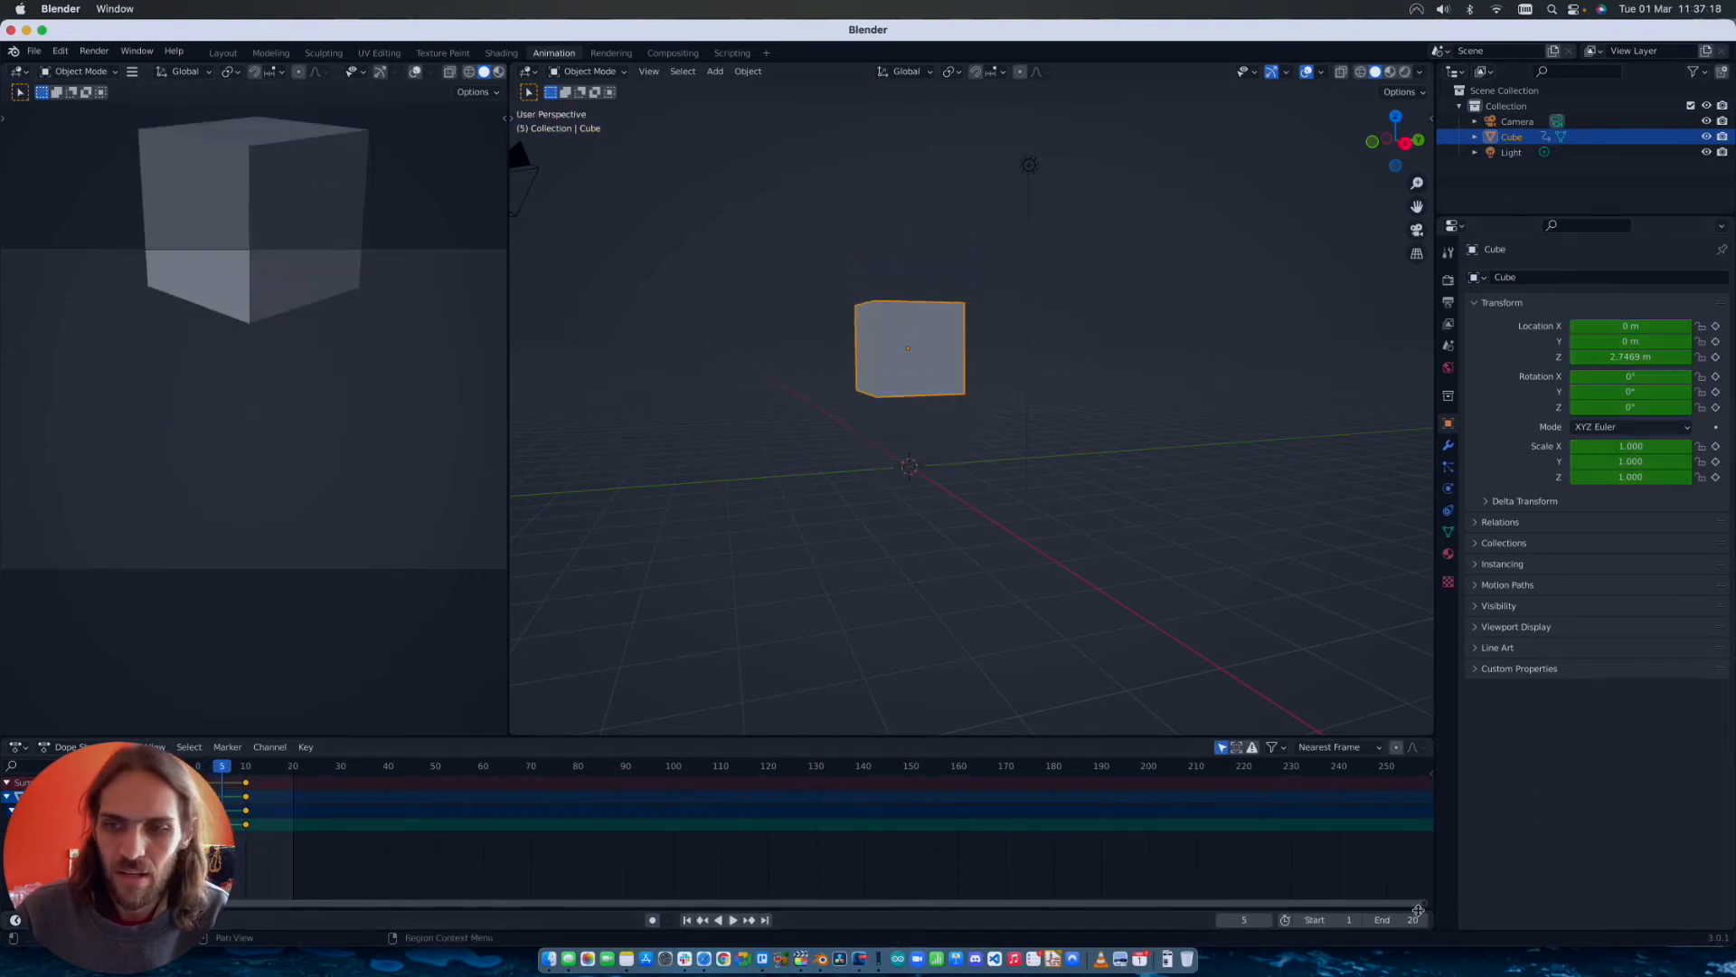
drag(1413, 919, 1438, 919)
key(space)
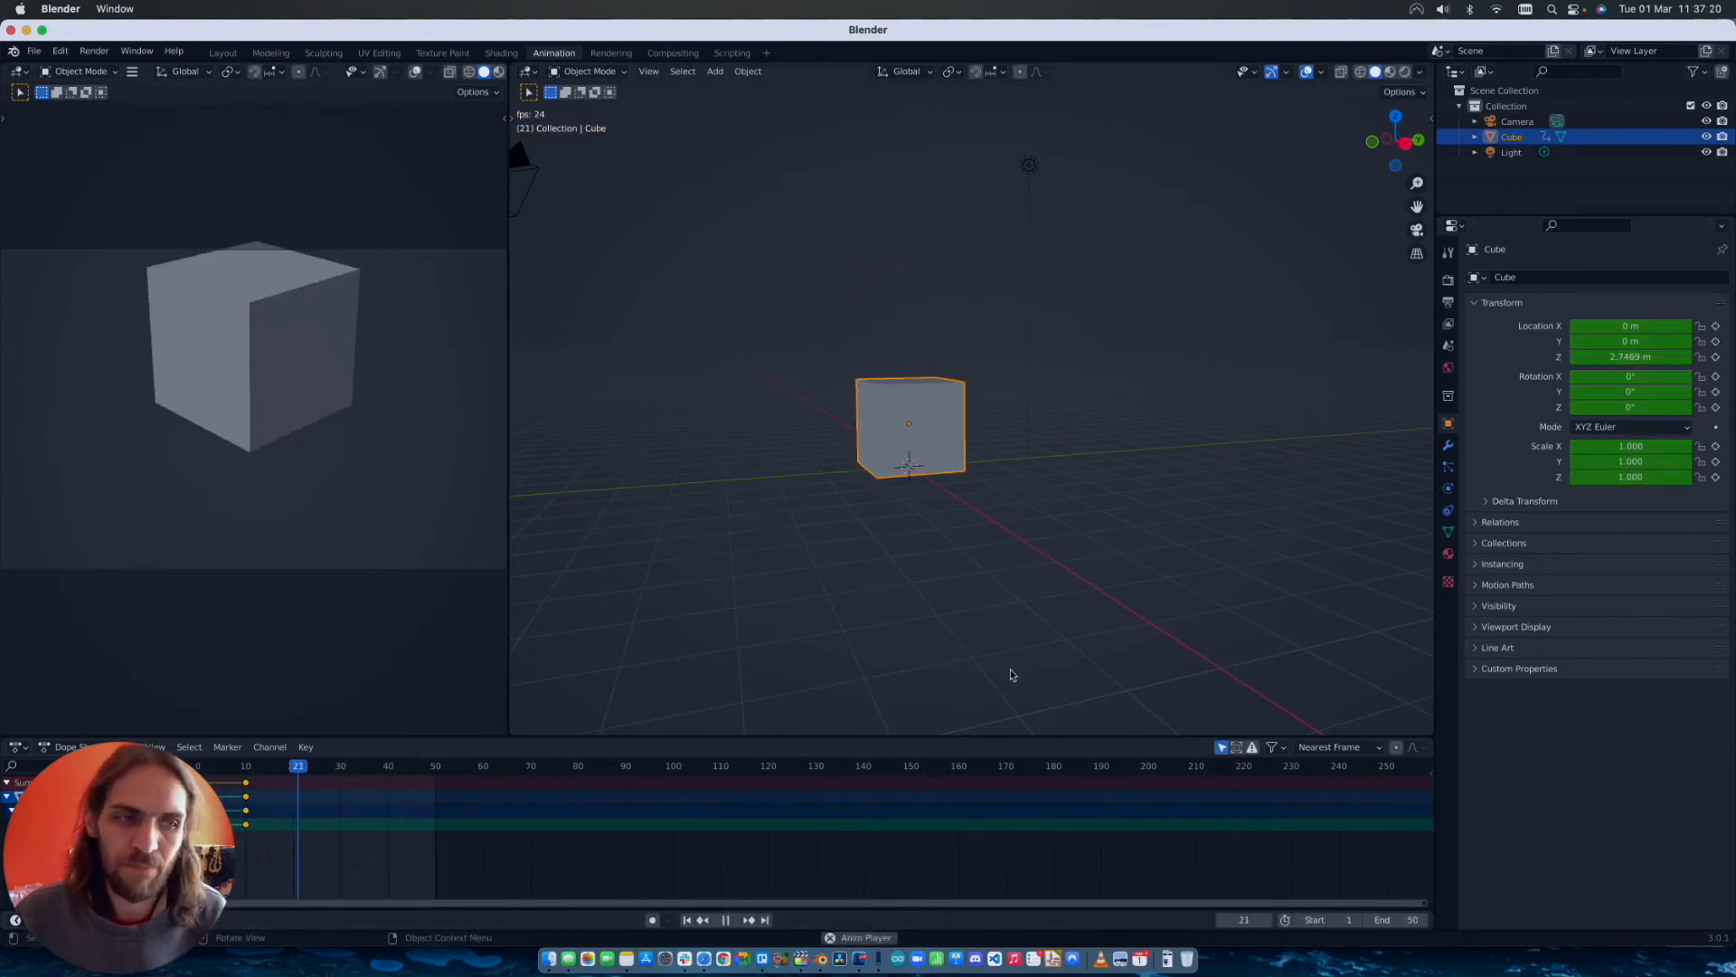
drag(1413, 922, 1401, 923)
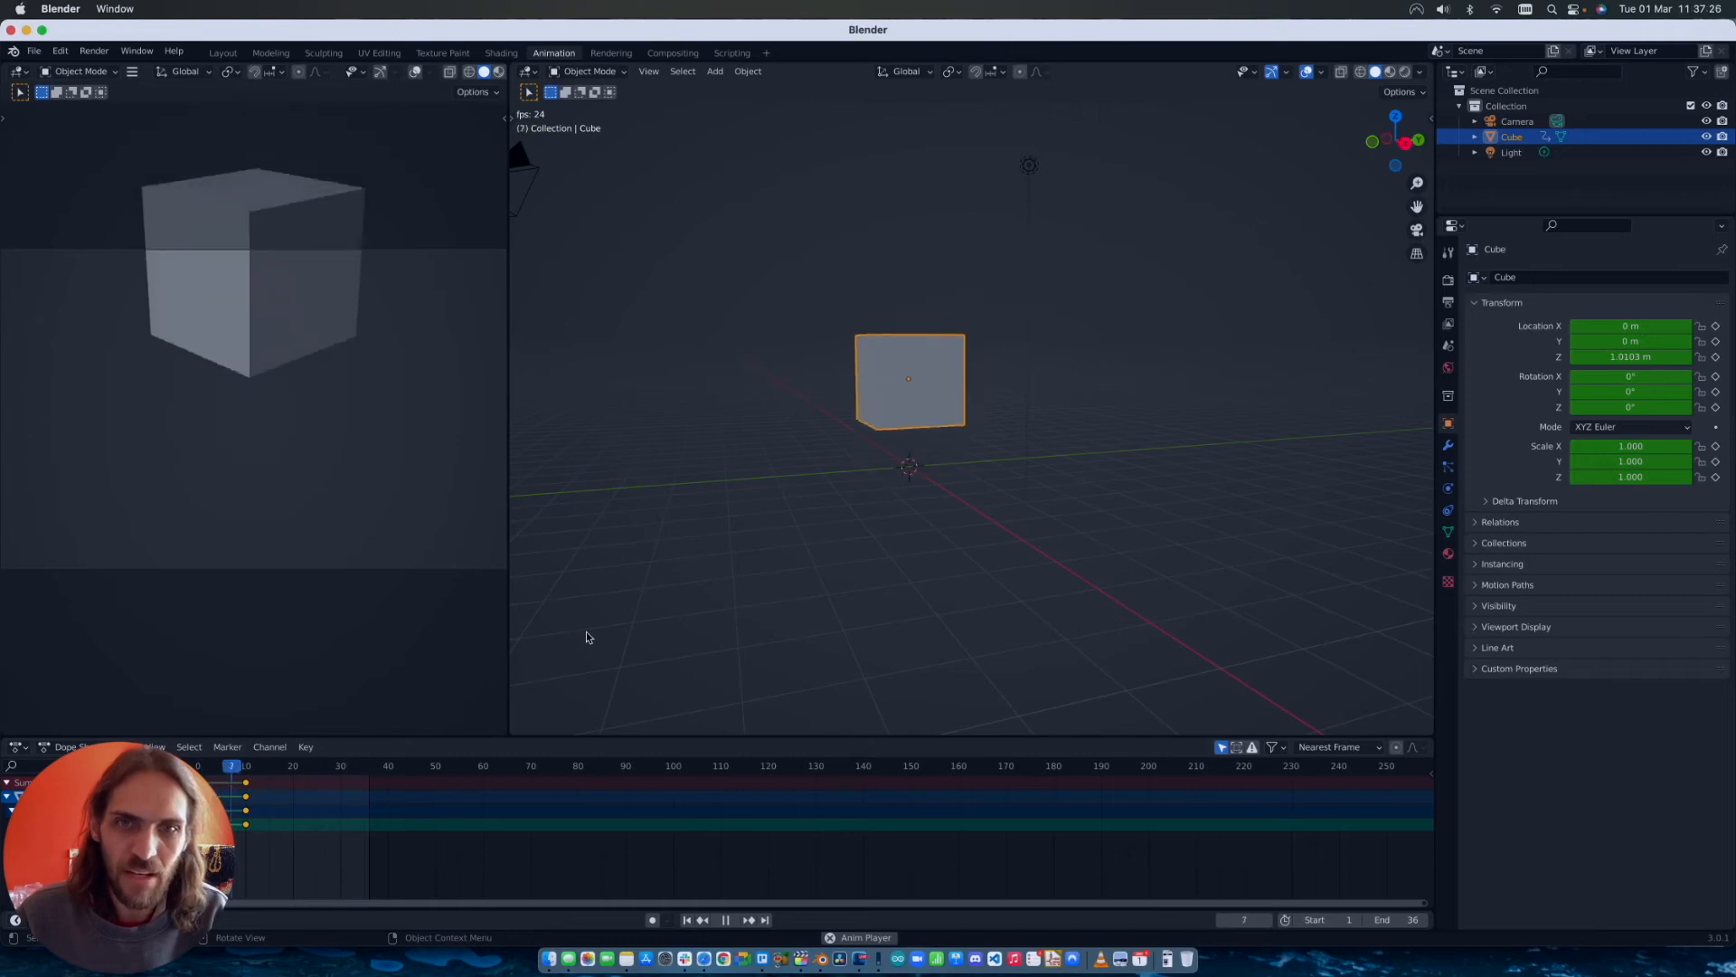
mouse_move(939, 457)
middle_down()
mouse_move(913, 457)
mouse_move(930, 451)
middle_up()
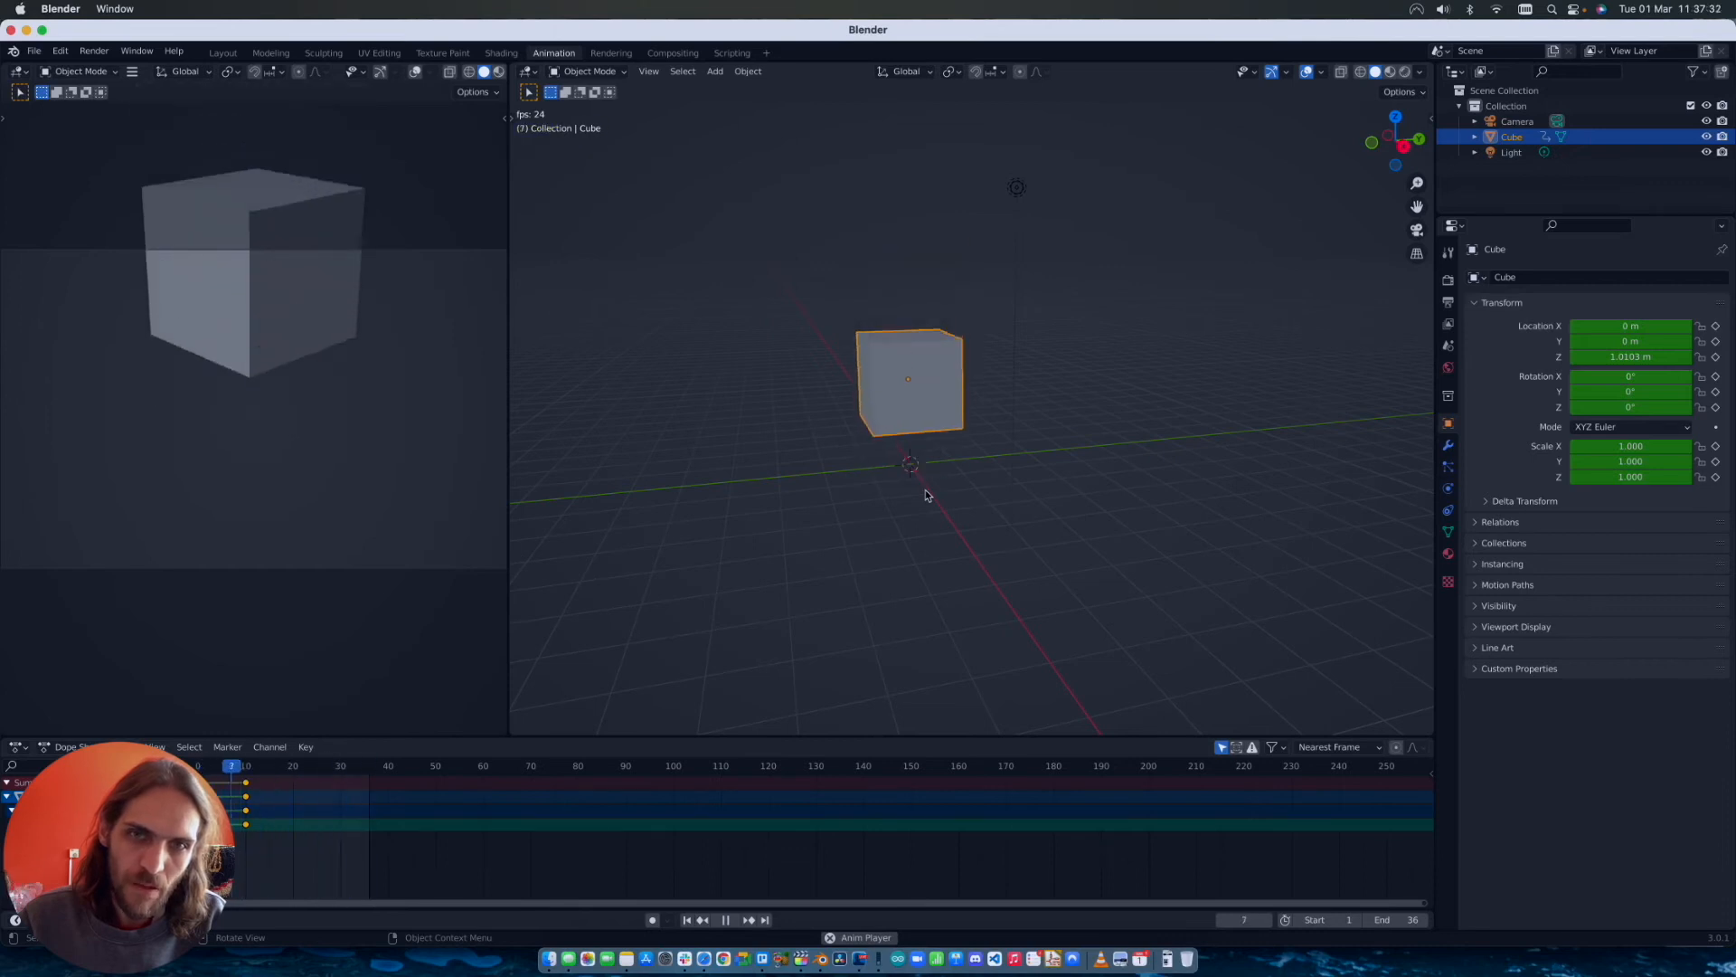
key(Escape)
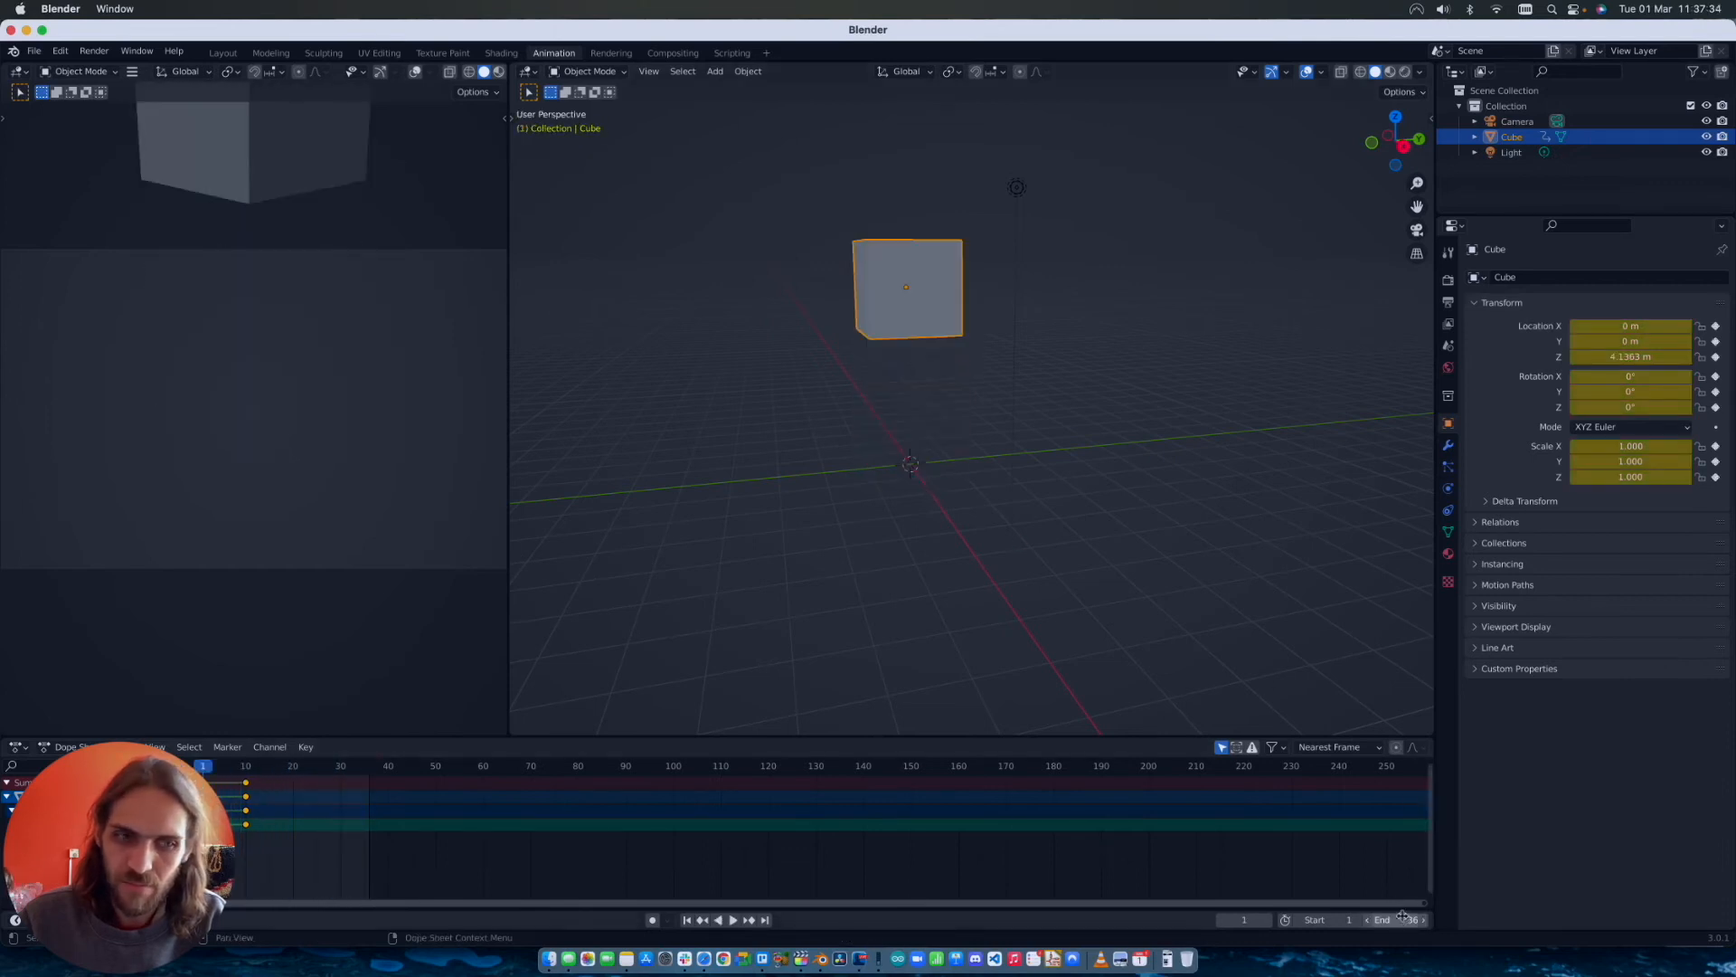
drag(1408, 917, 1409, 918)
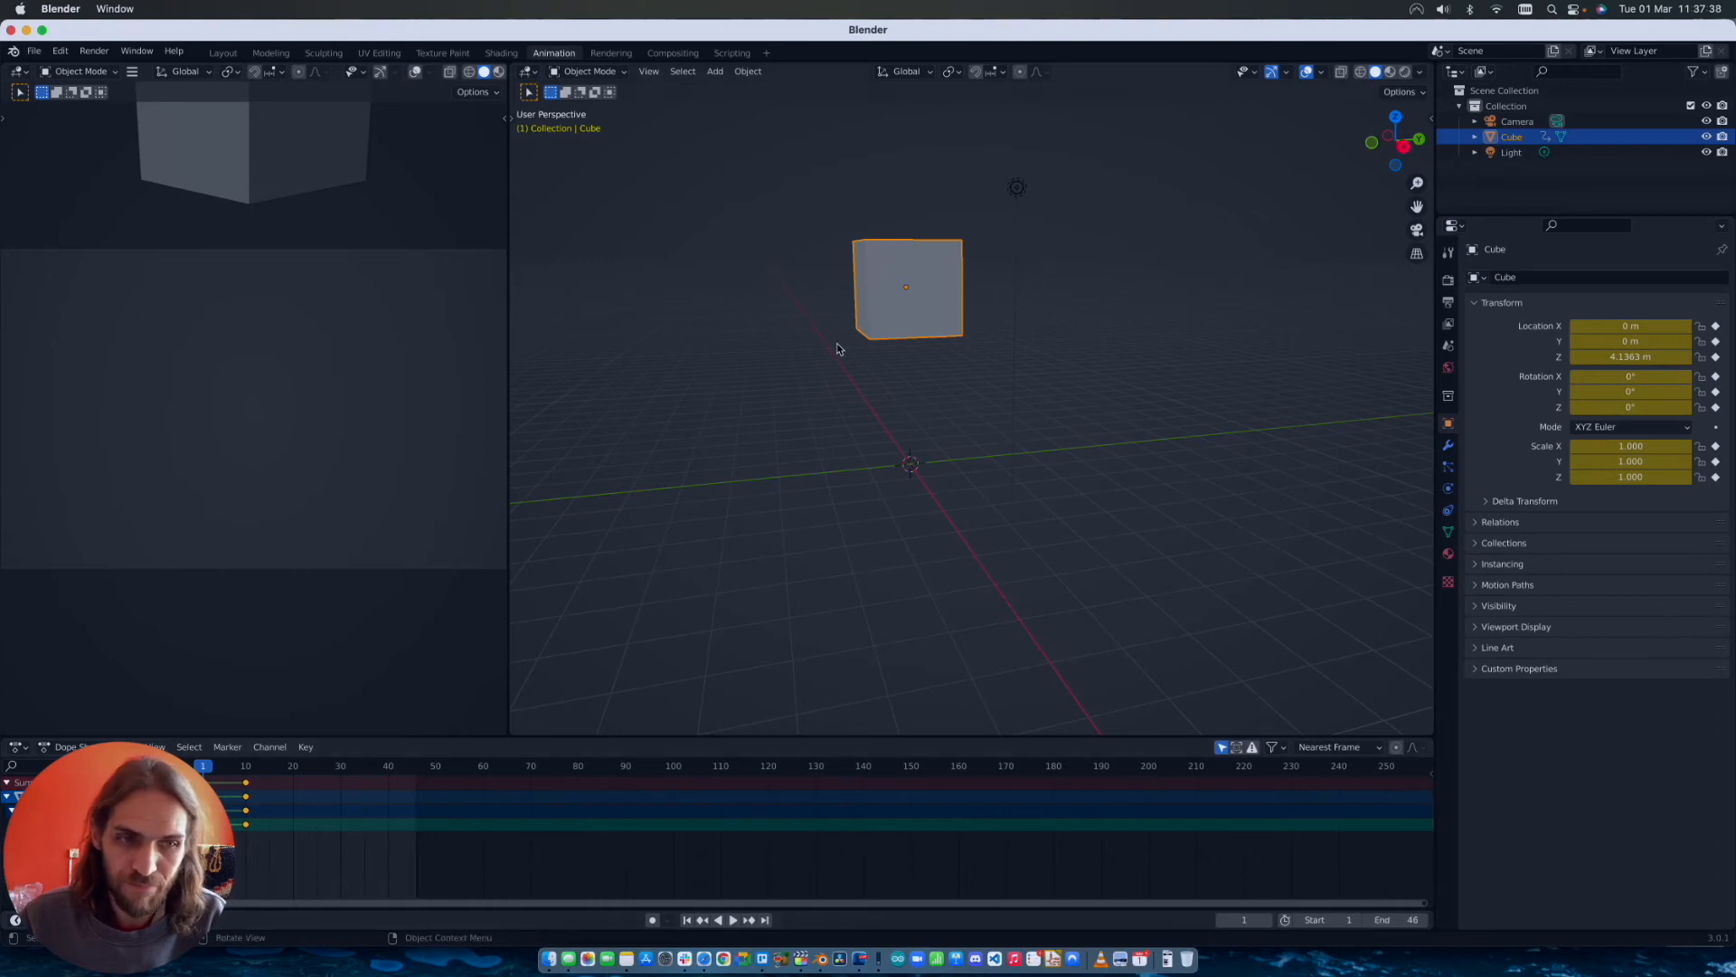
key(space)
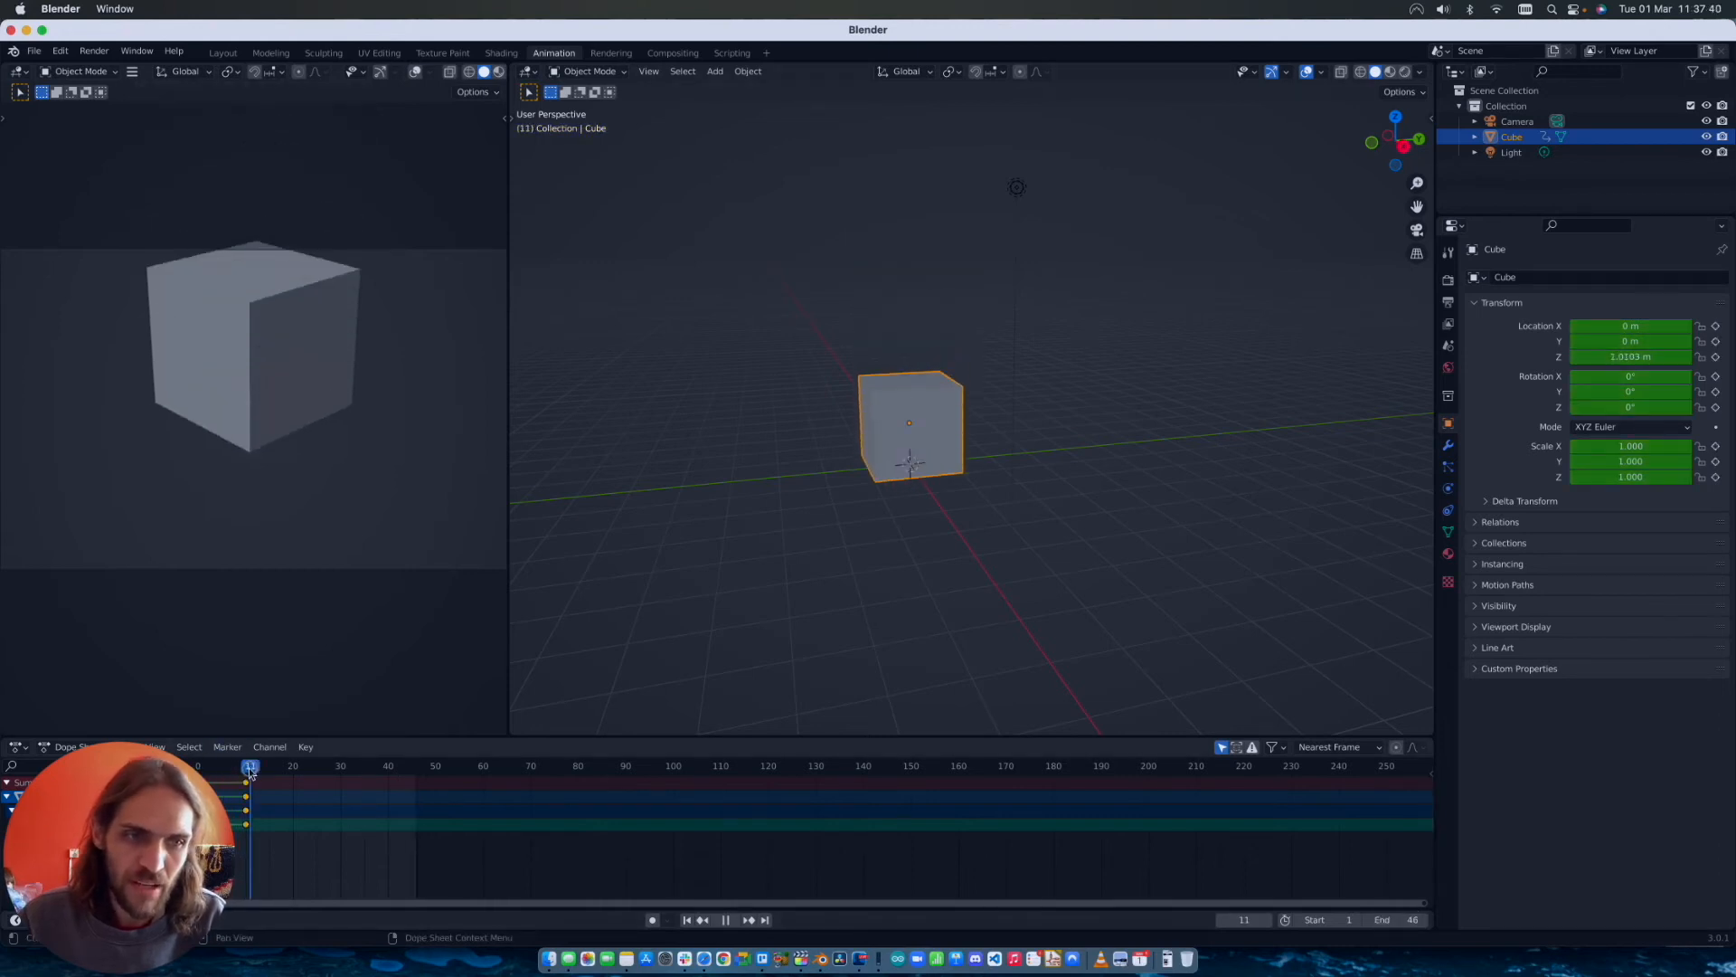
Step: Replay the drop from frame 1 and examine the cube's landing at frame 10
drag(251, 770, 247, 770)
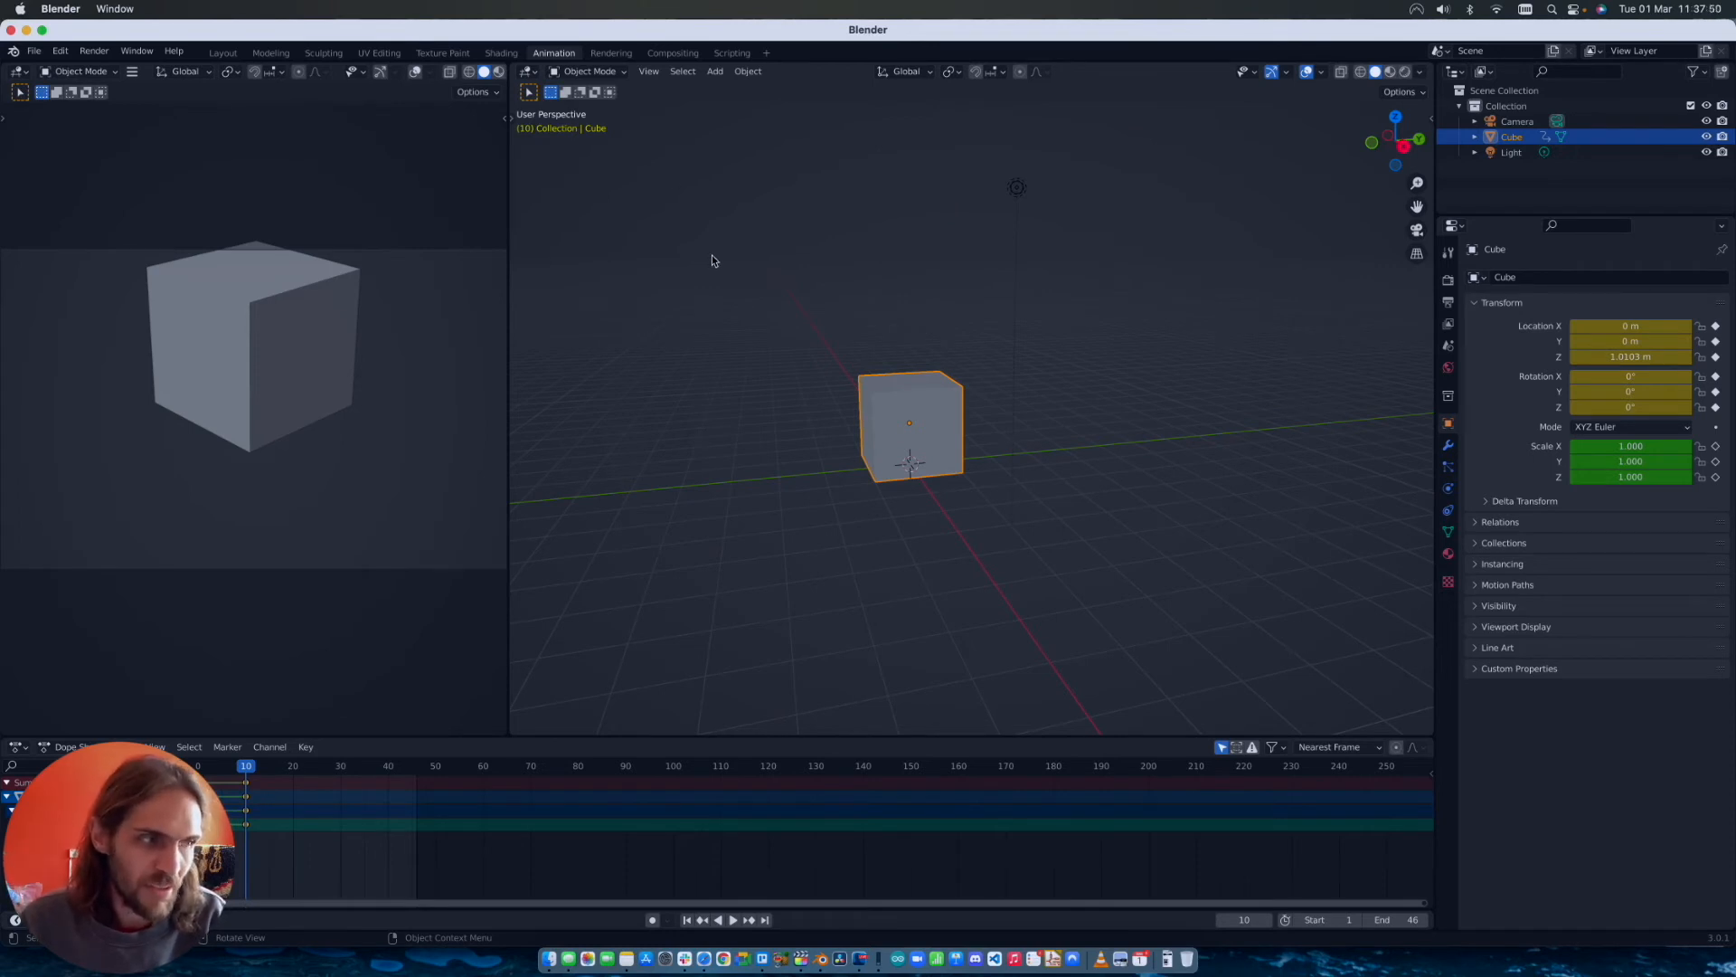
drag(252, 770, 203, 770)
key(space)
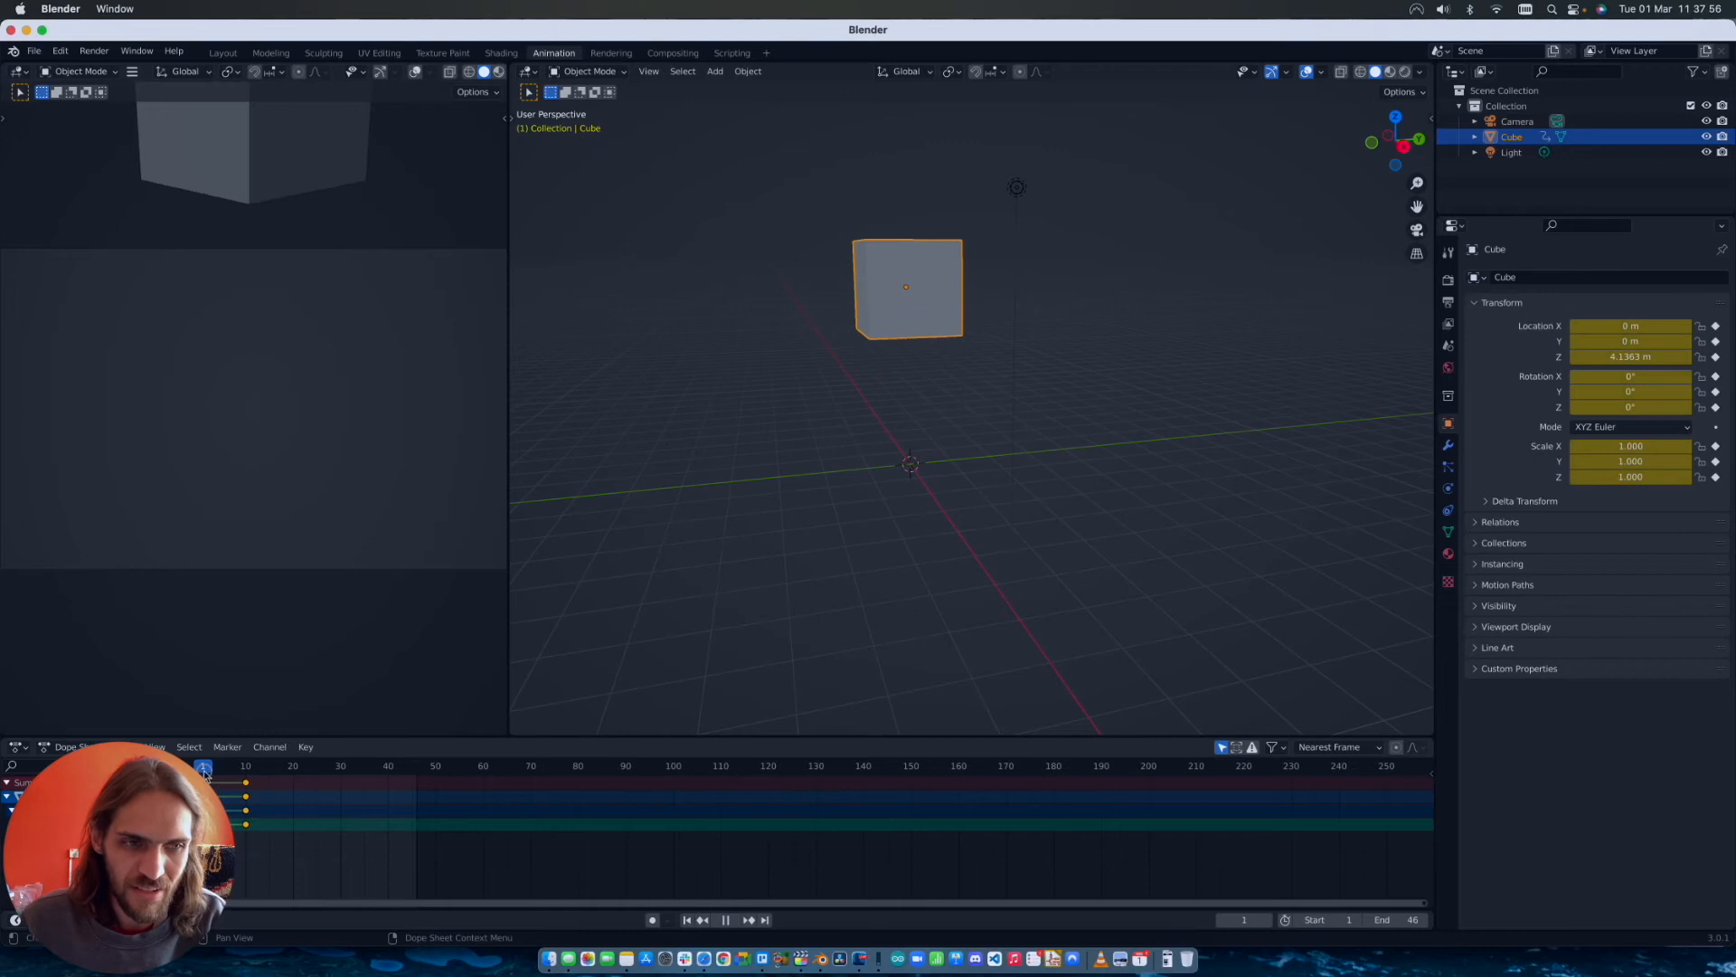
key(space)
key(space)
drag(324, 770, 245, 774)
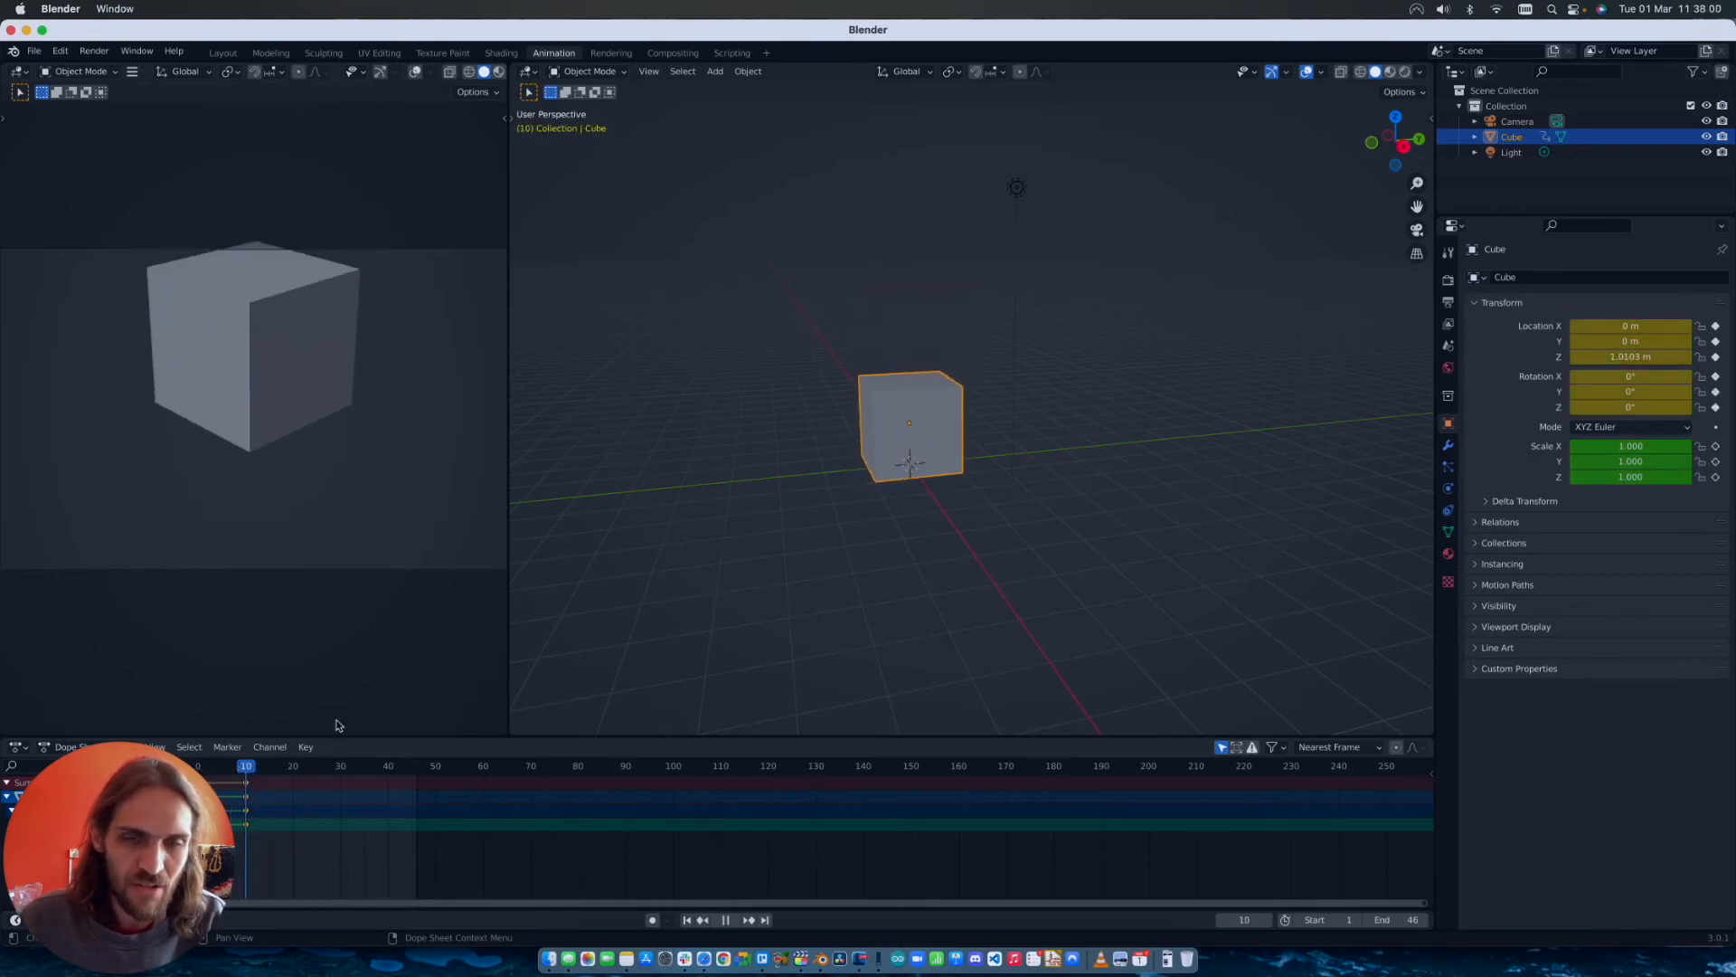
key(space)
Step: At frame 12, raise the cube along Z to about 1.12 m for a small bounce and insert a Location & Rotation keyframe
middle_drag(875, 543, 875, 549)
drag(254, 769, 255, 771)
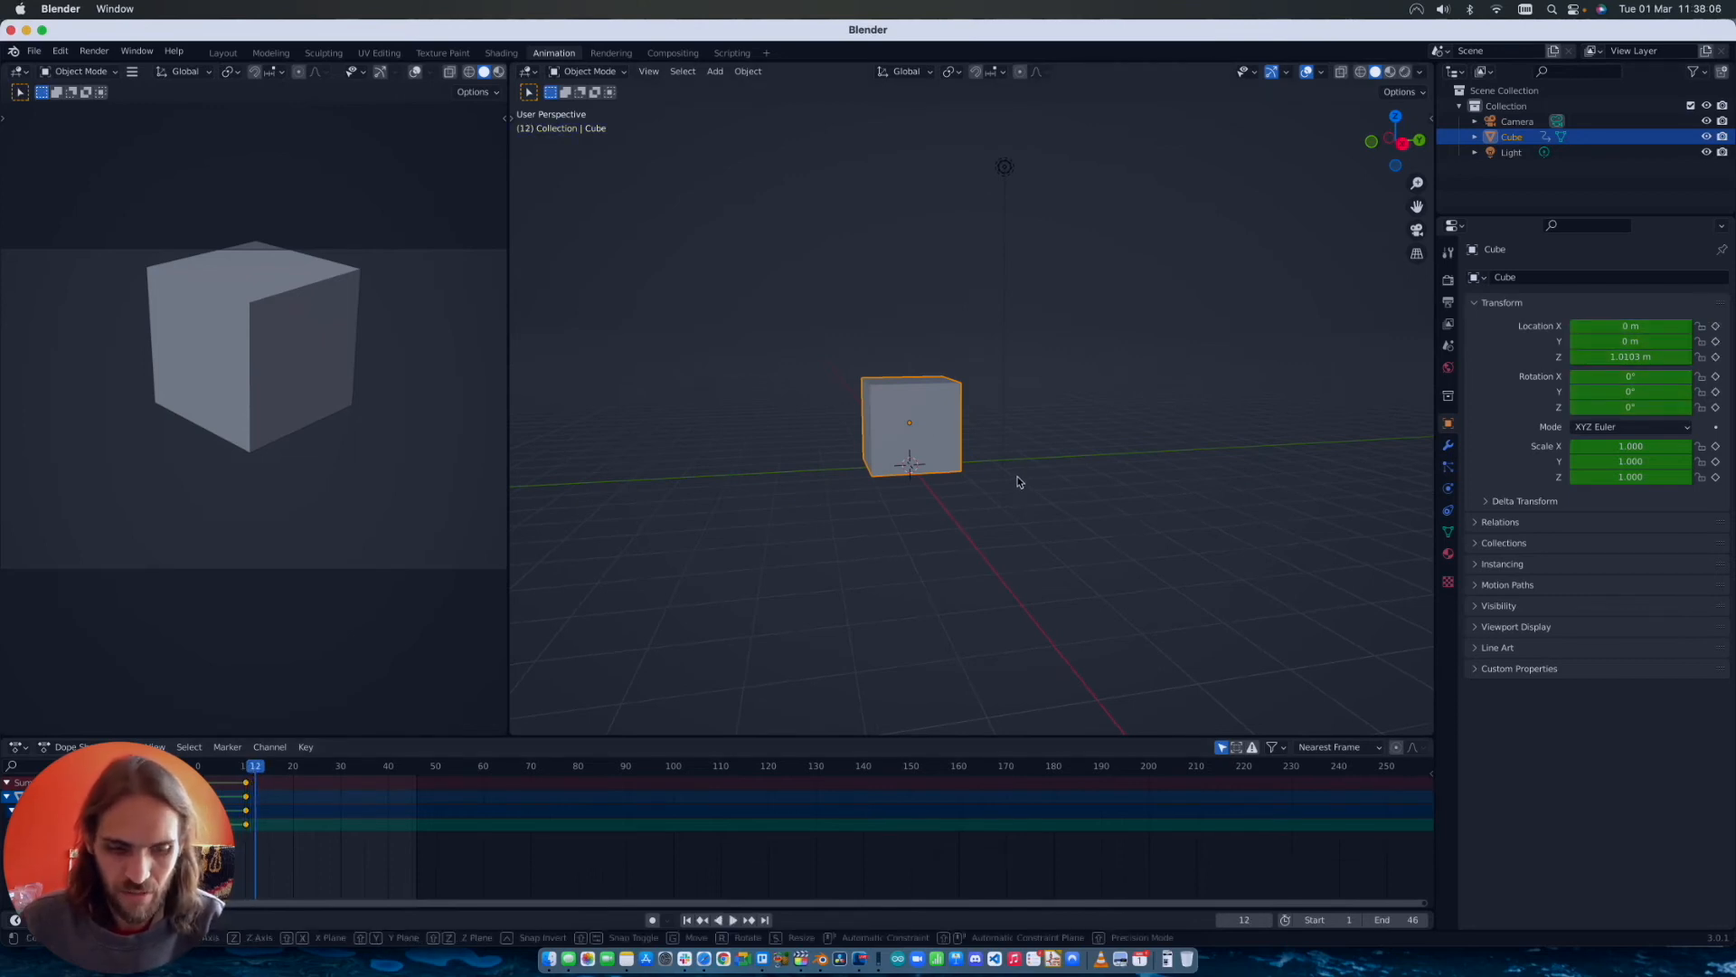
key(g)
key(z)
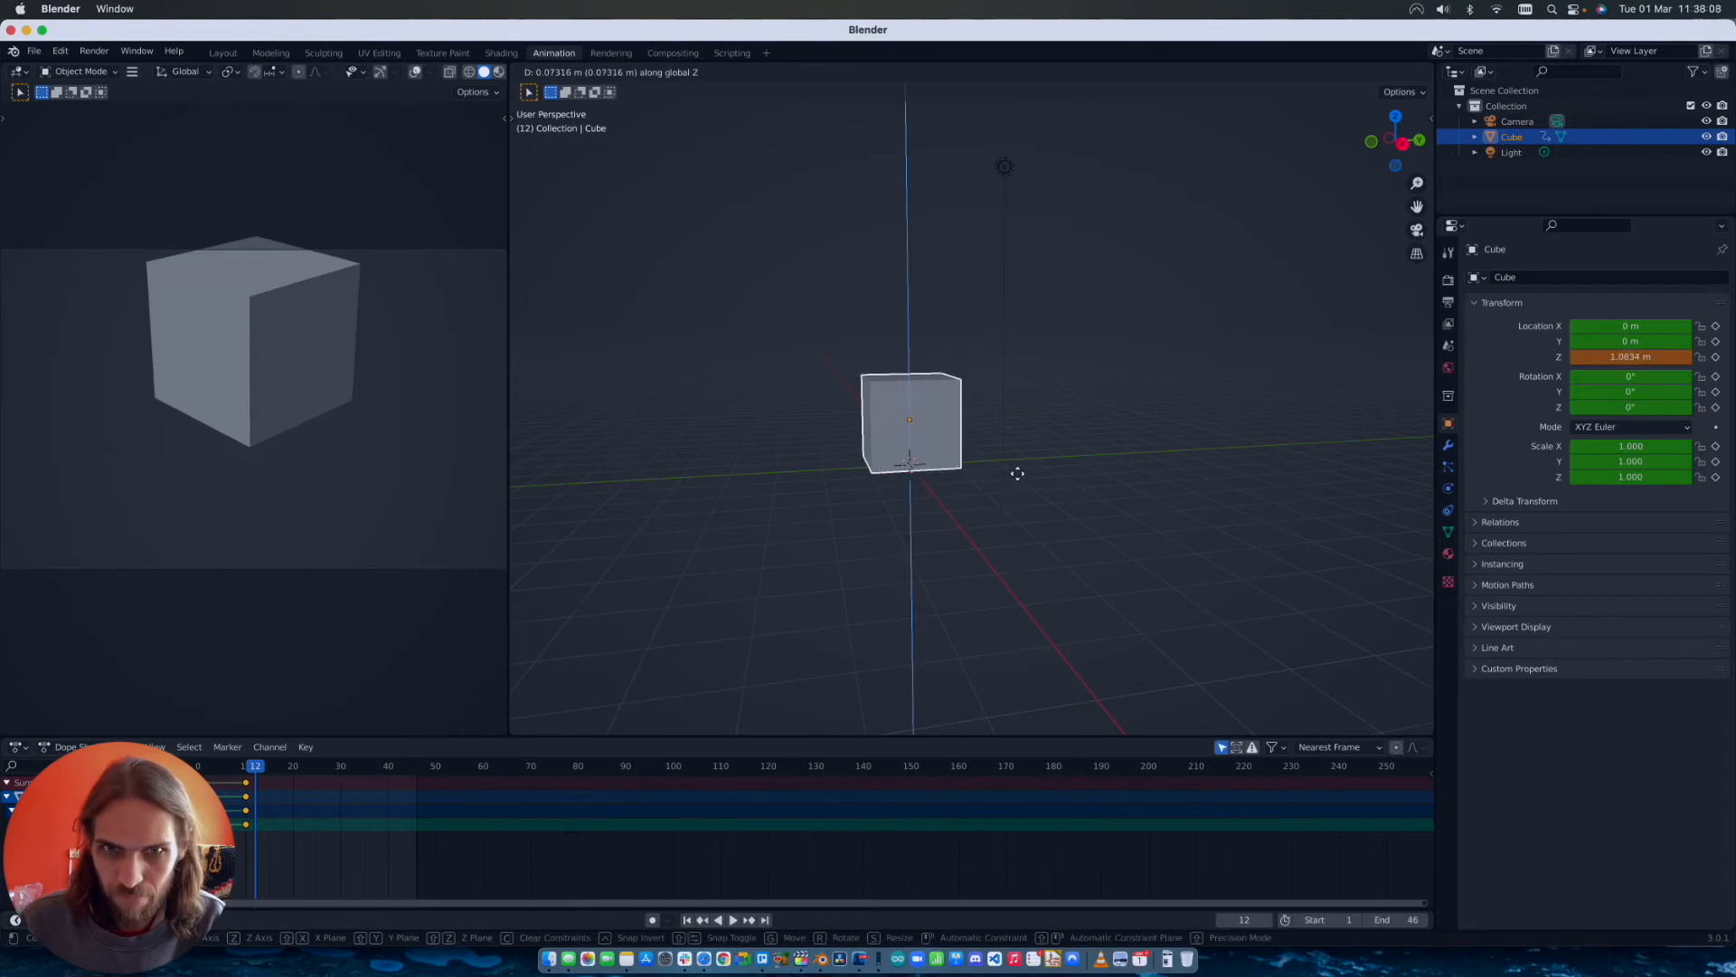
click(1019, 473)
click(1403, 143)
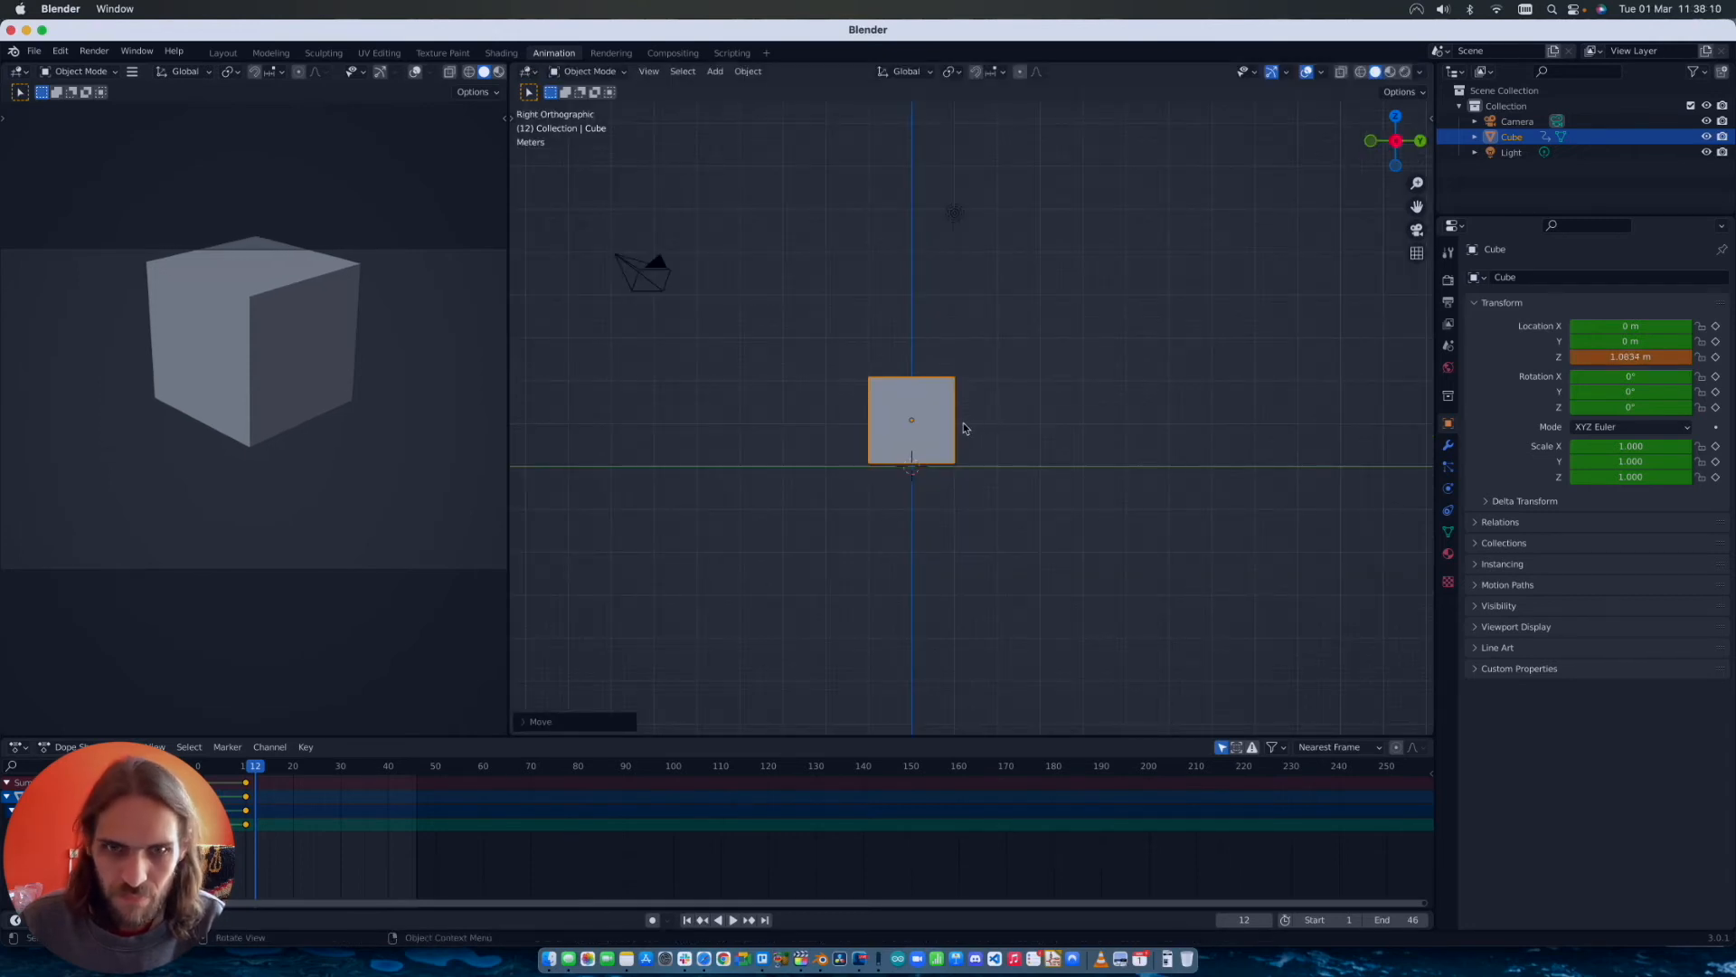
key(g)
key(z)
click(1069, 422)
key(i)
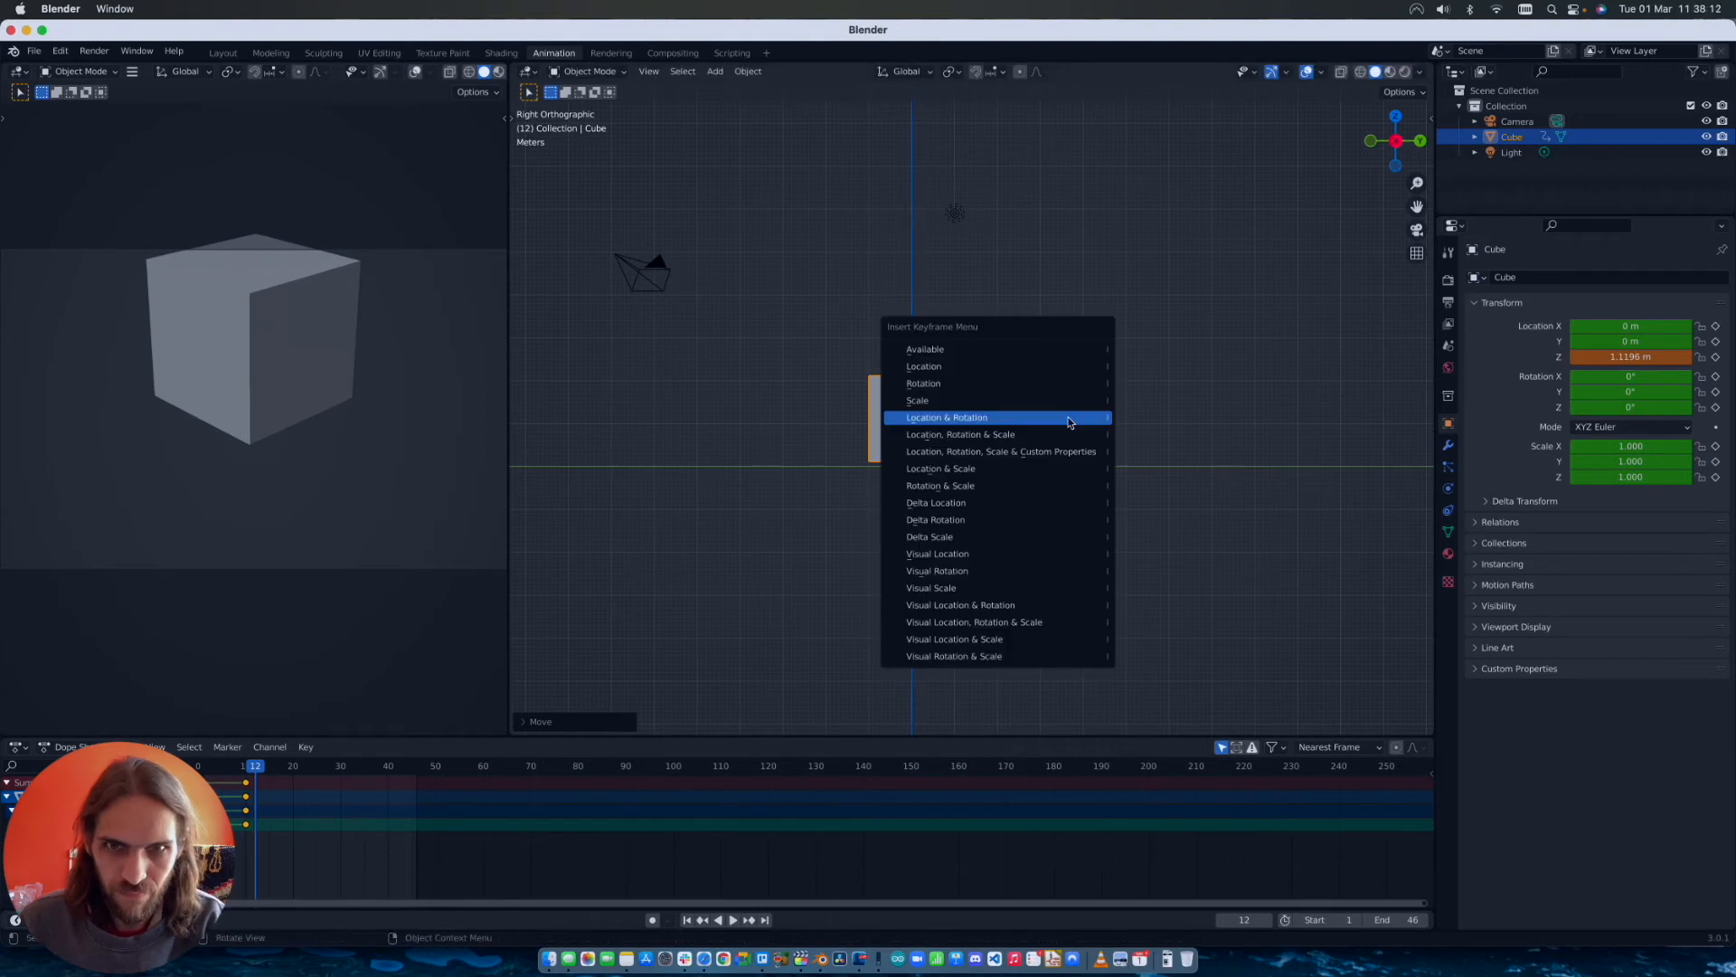
click(1068, 422)
Step: At frame 15, lower the cube back to the ground at about 1.01 m along Z and insert a Location & Rotation keyframe
key(space)
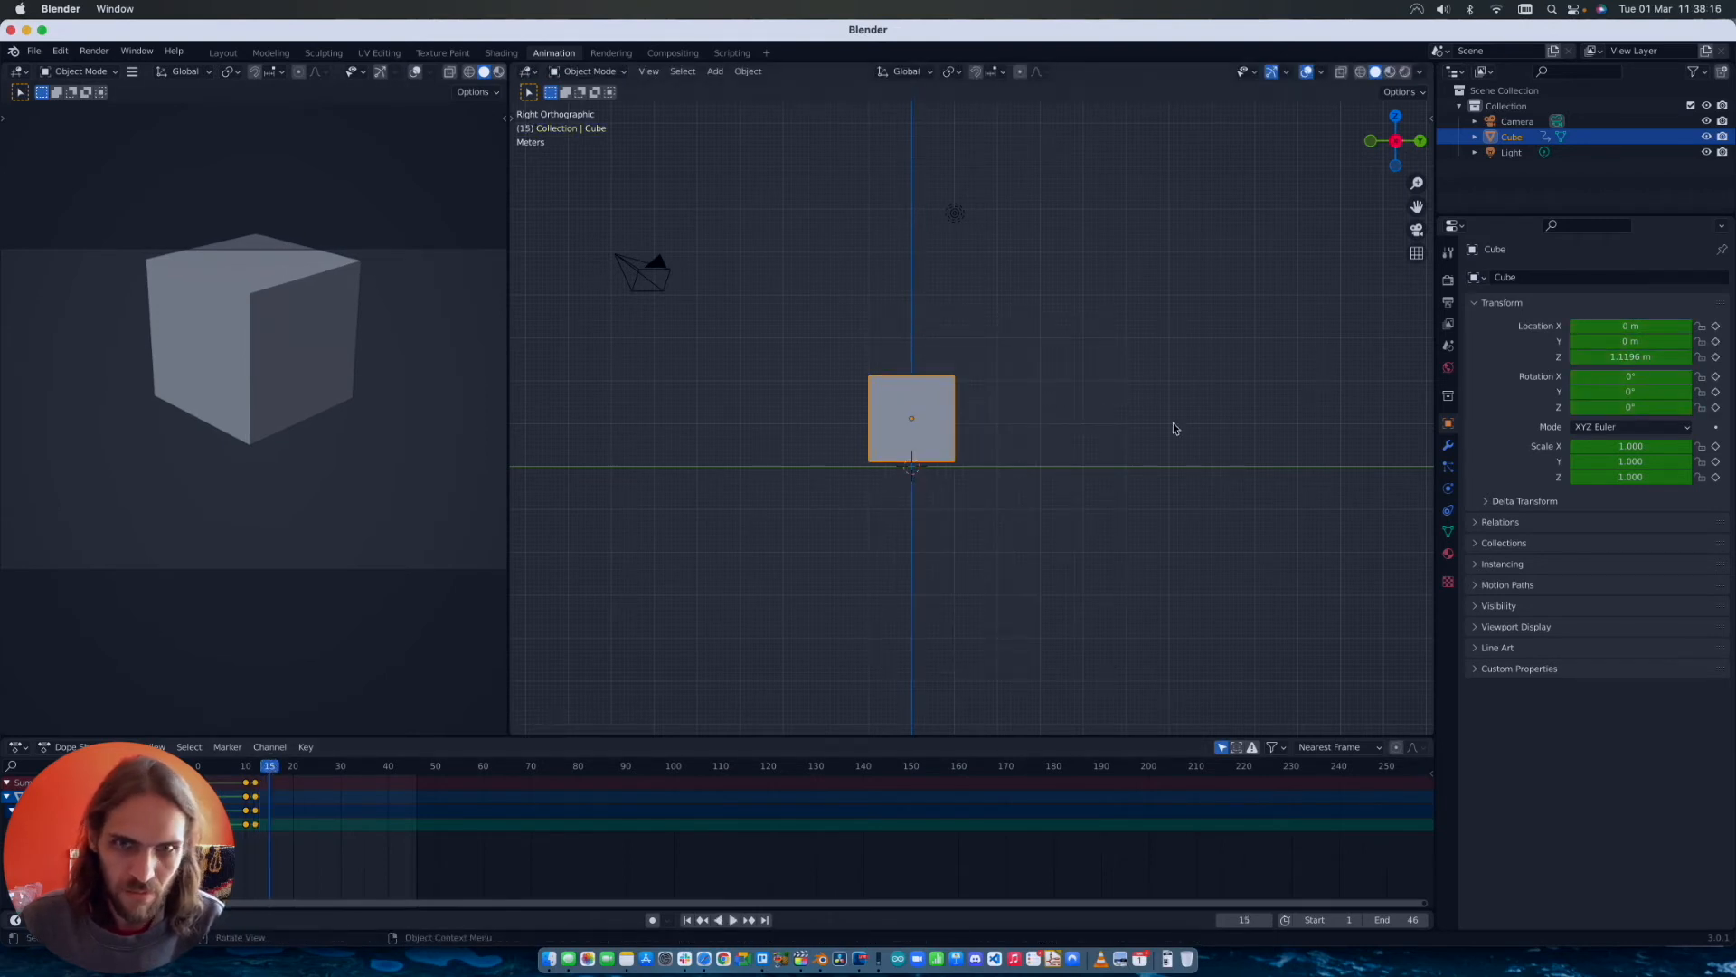
key(g)
key(z)
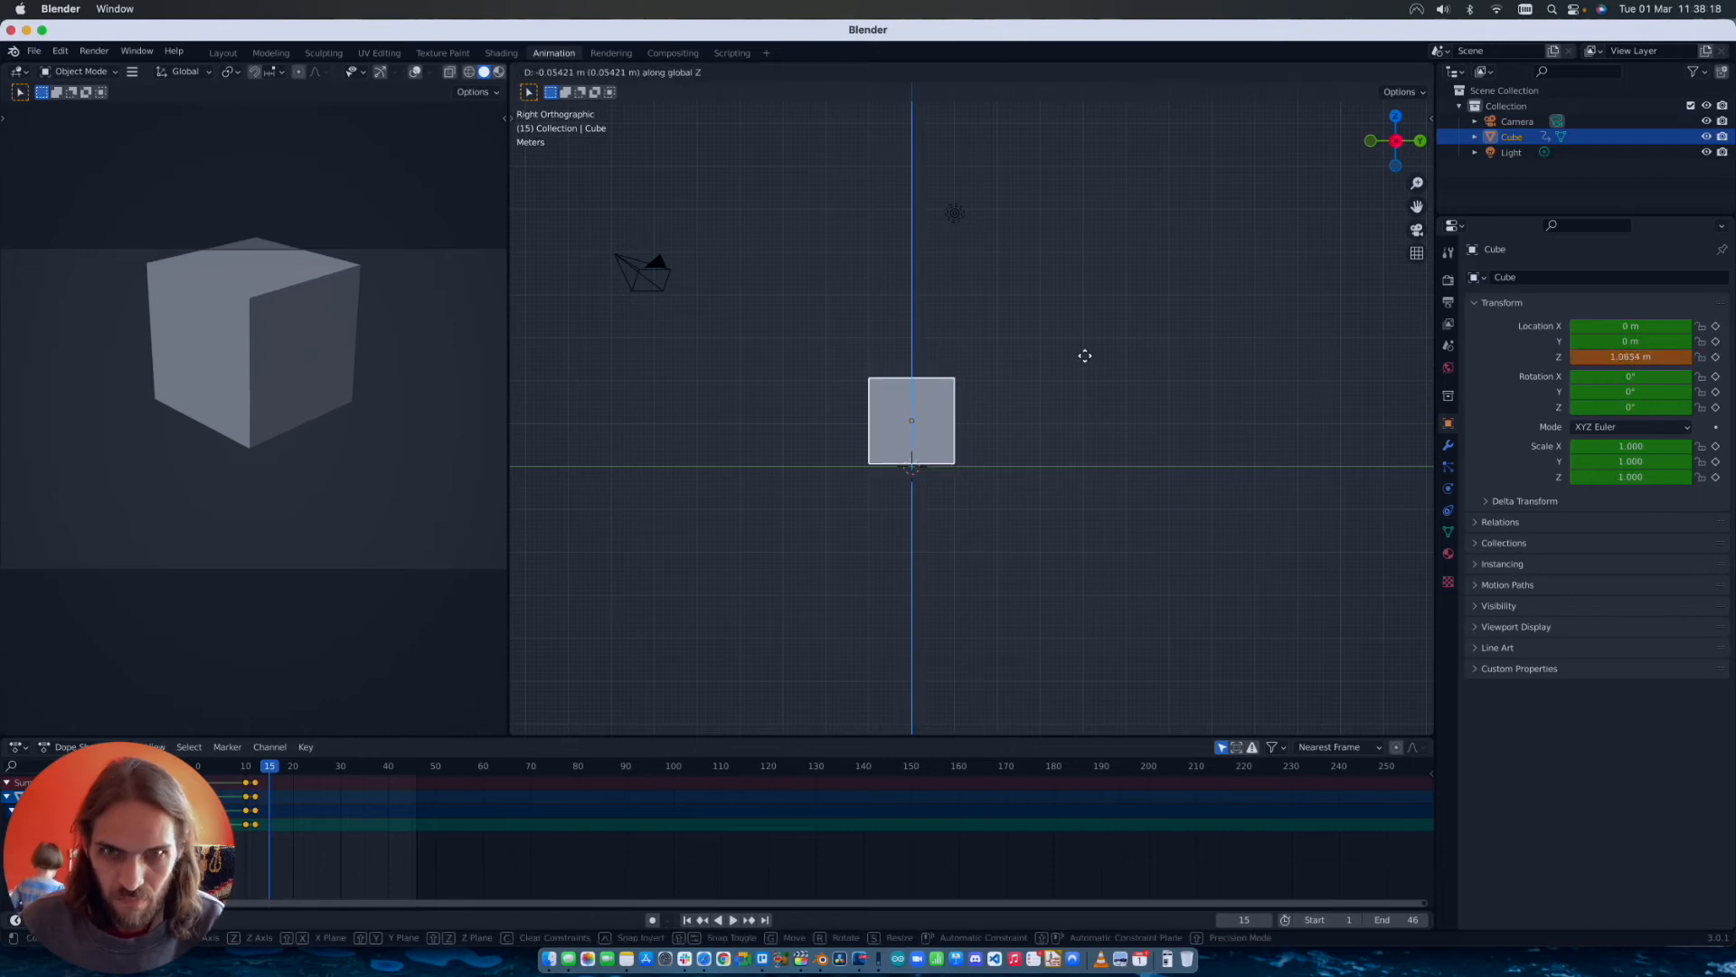
click(1084, 358)
key(i)
click(1089, 357)
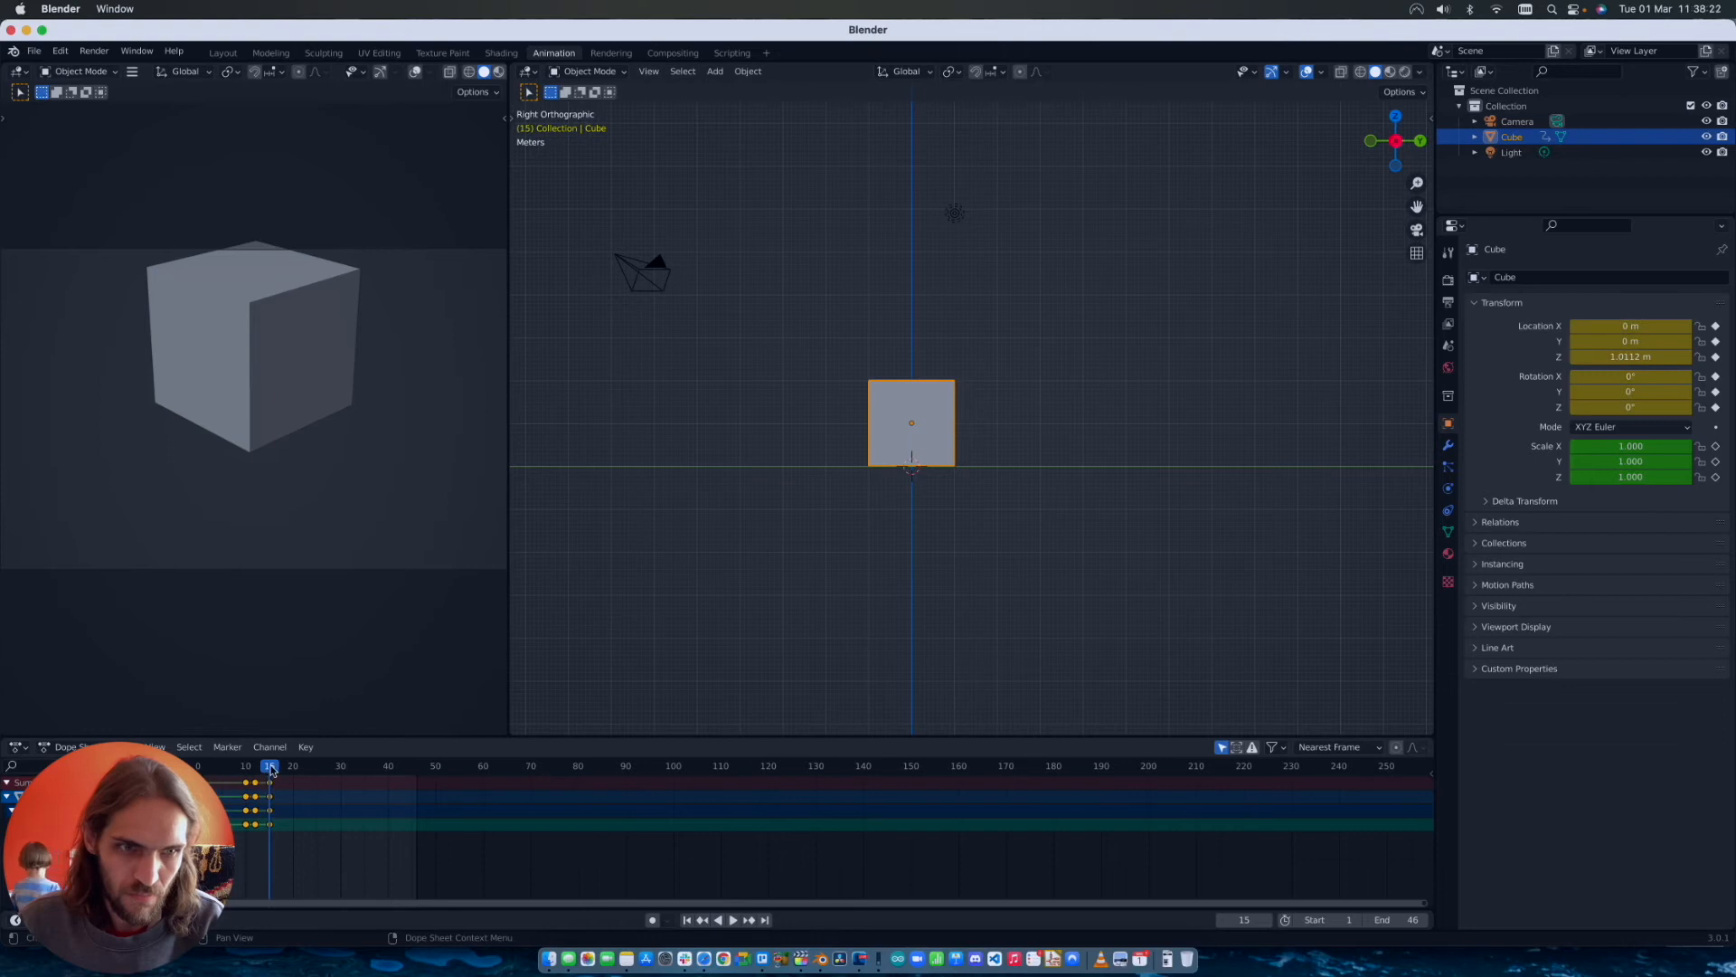
Step: Play the drop and small bounce from frame 1, examining the motion in the right orthographic and perspective views
drag(270, 770, 204, 770)
key(space)
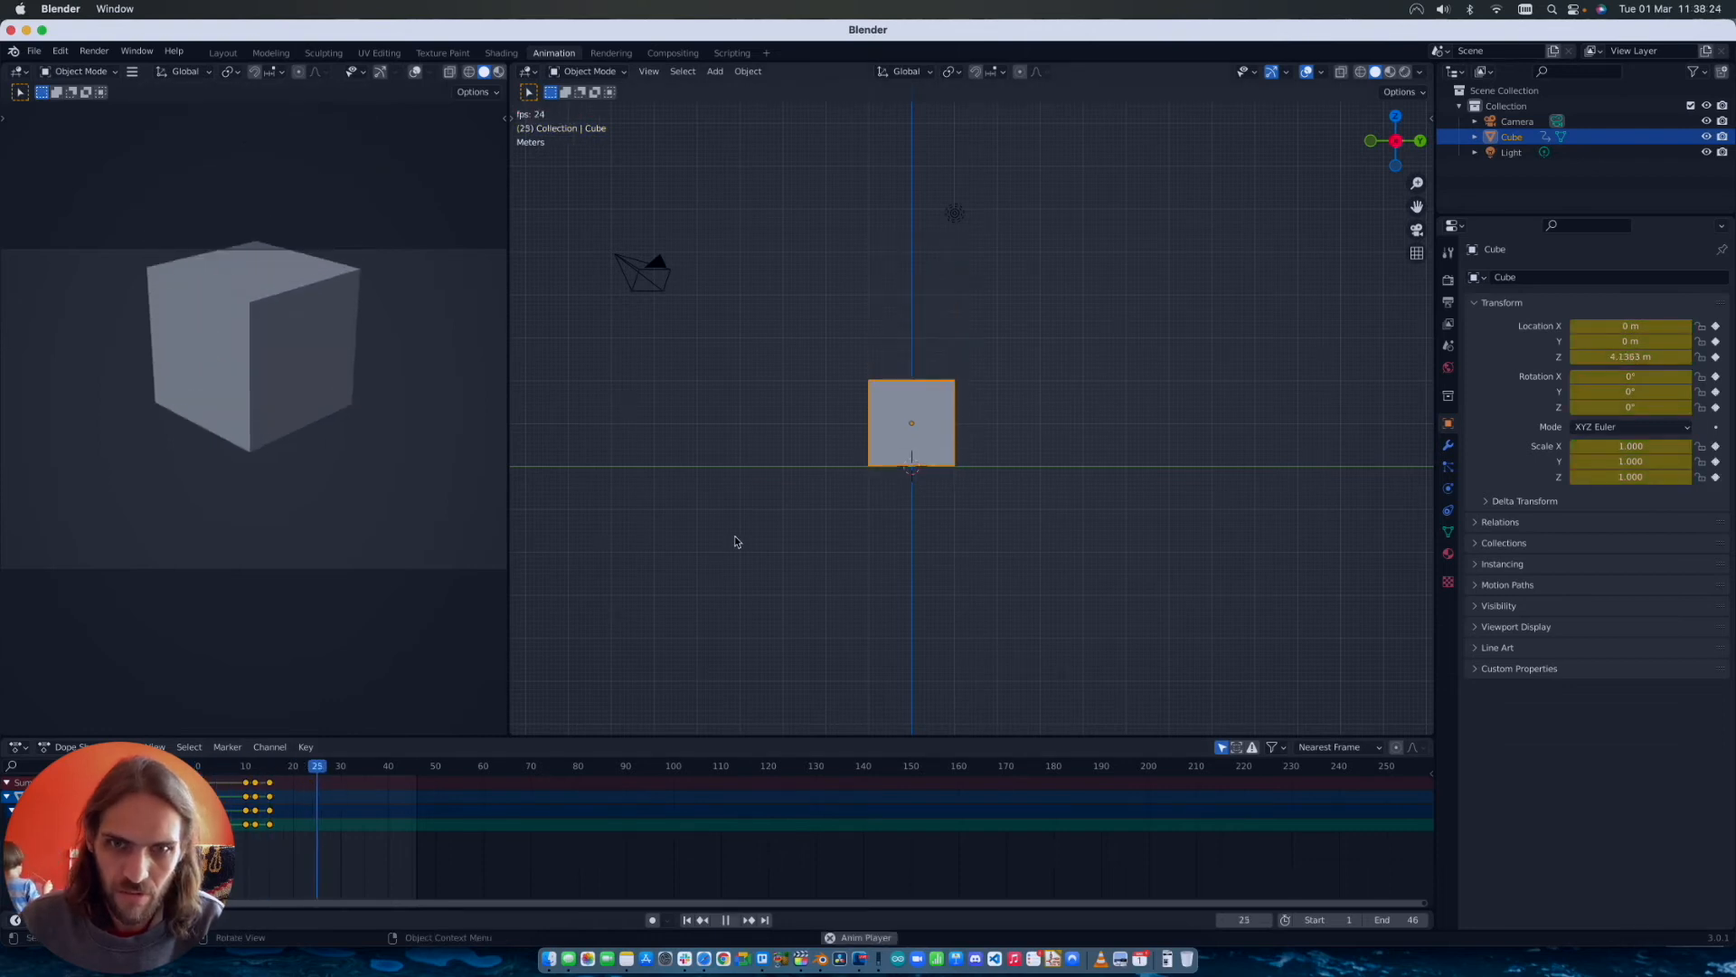
key(space)
middle_drag(868, 470, 849, 465)
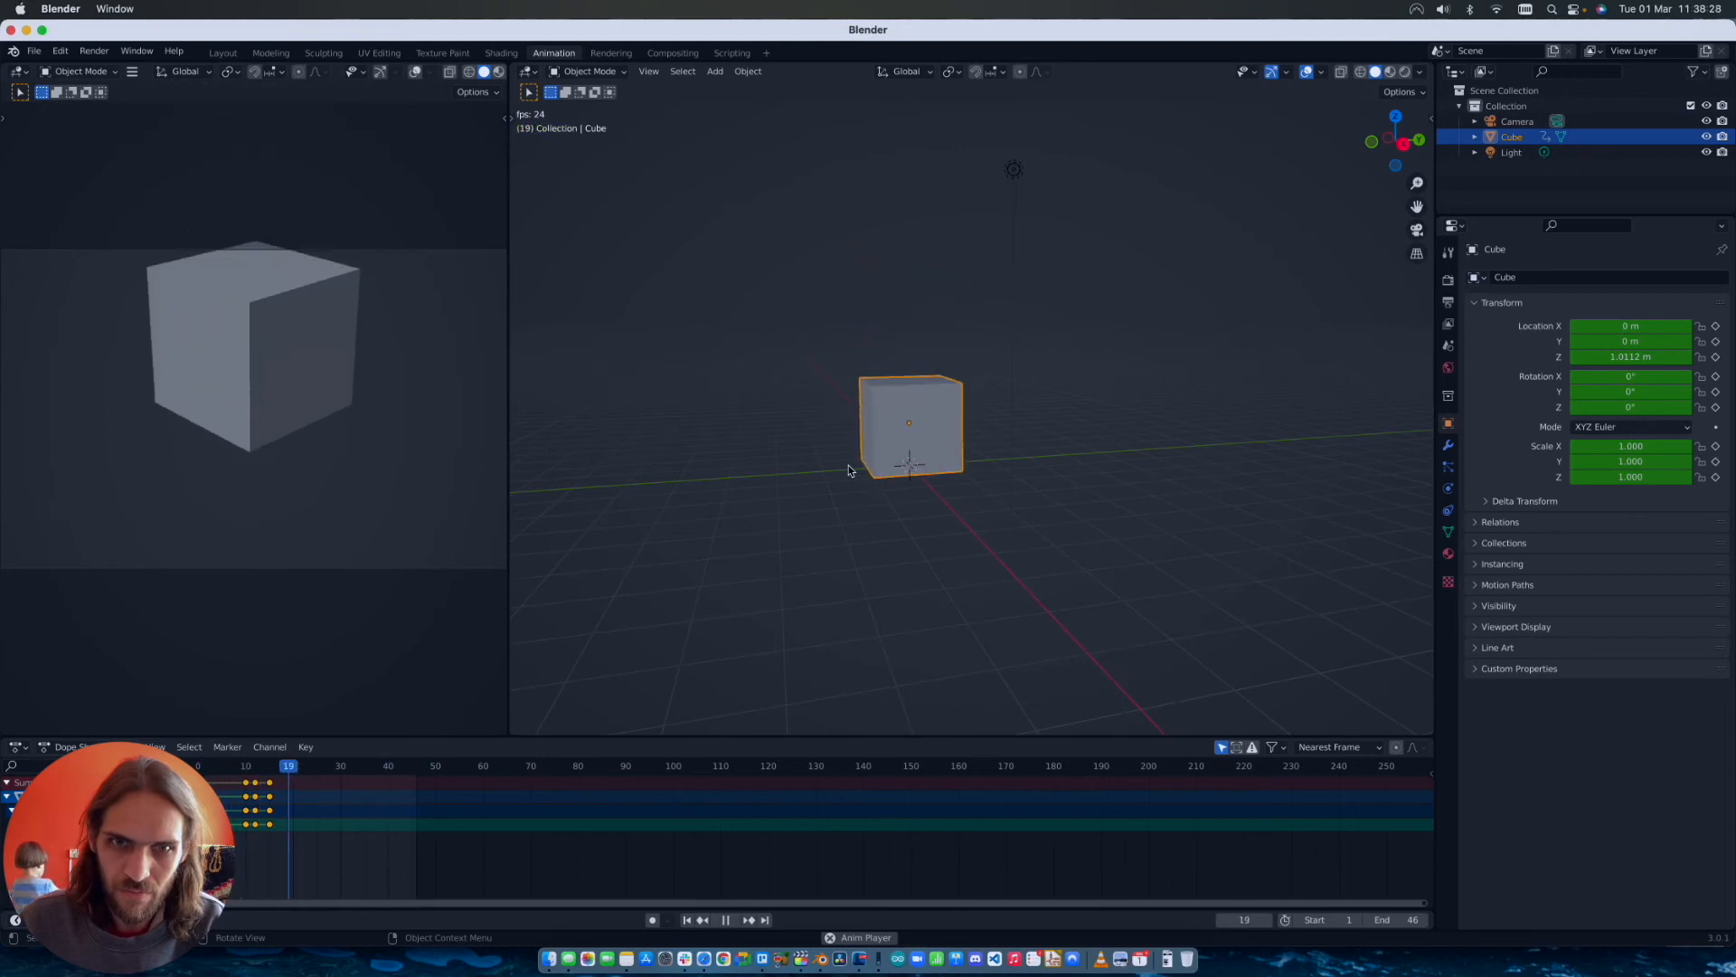
scroll(617, 619, right, 5)
scroll(618, 619, left, 8)
key(space)
Step: At frame 12, tilt the cube slightly to a rotation of about X -2.25°, Y -3.4°, Z 1.15°
click(253, 766)
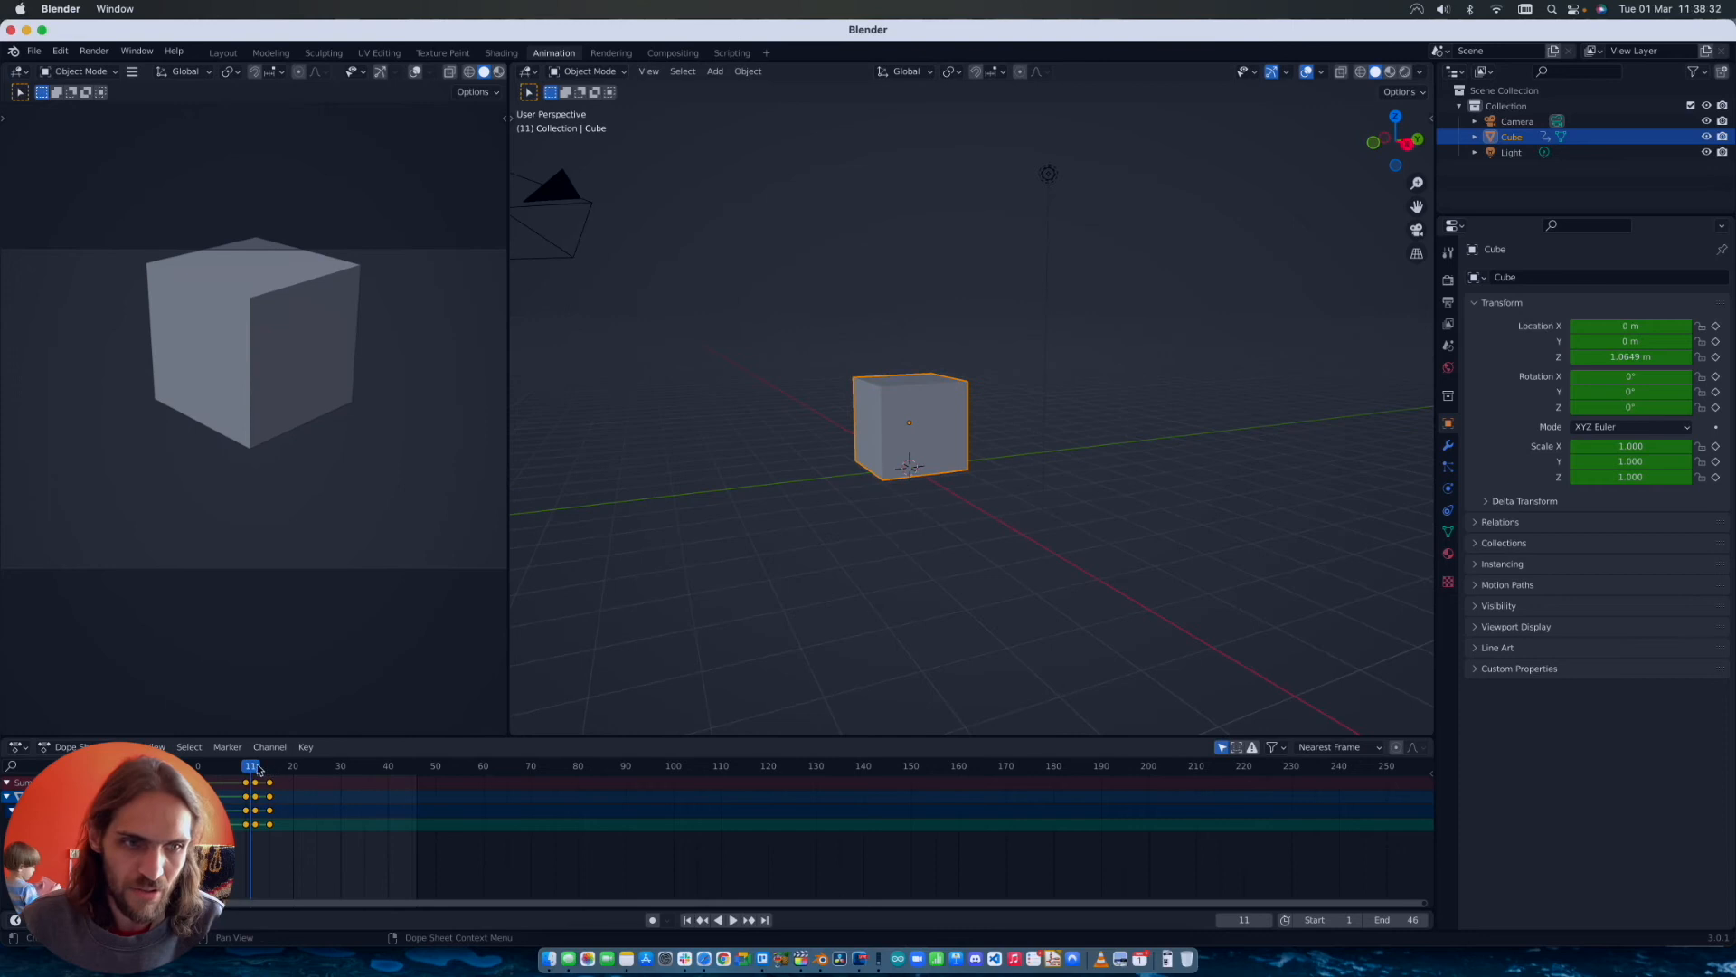
drag(253, 767, 256, 767)
scroll(818, 541, down, 2)
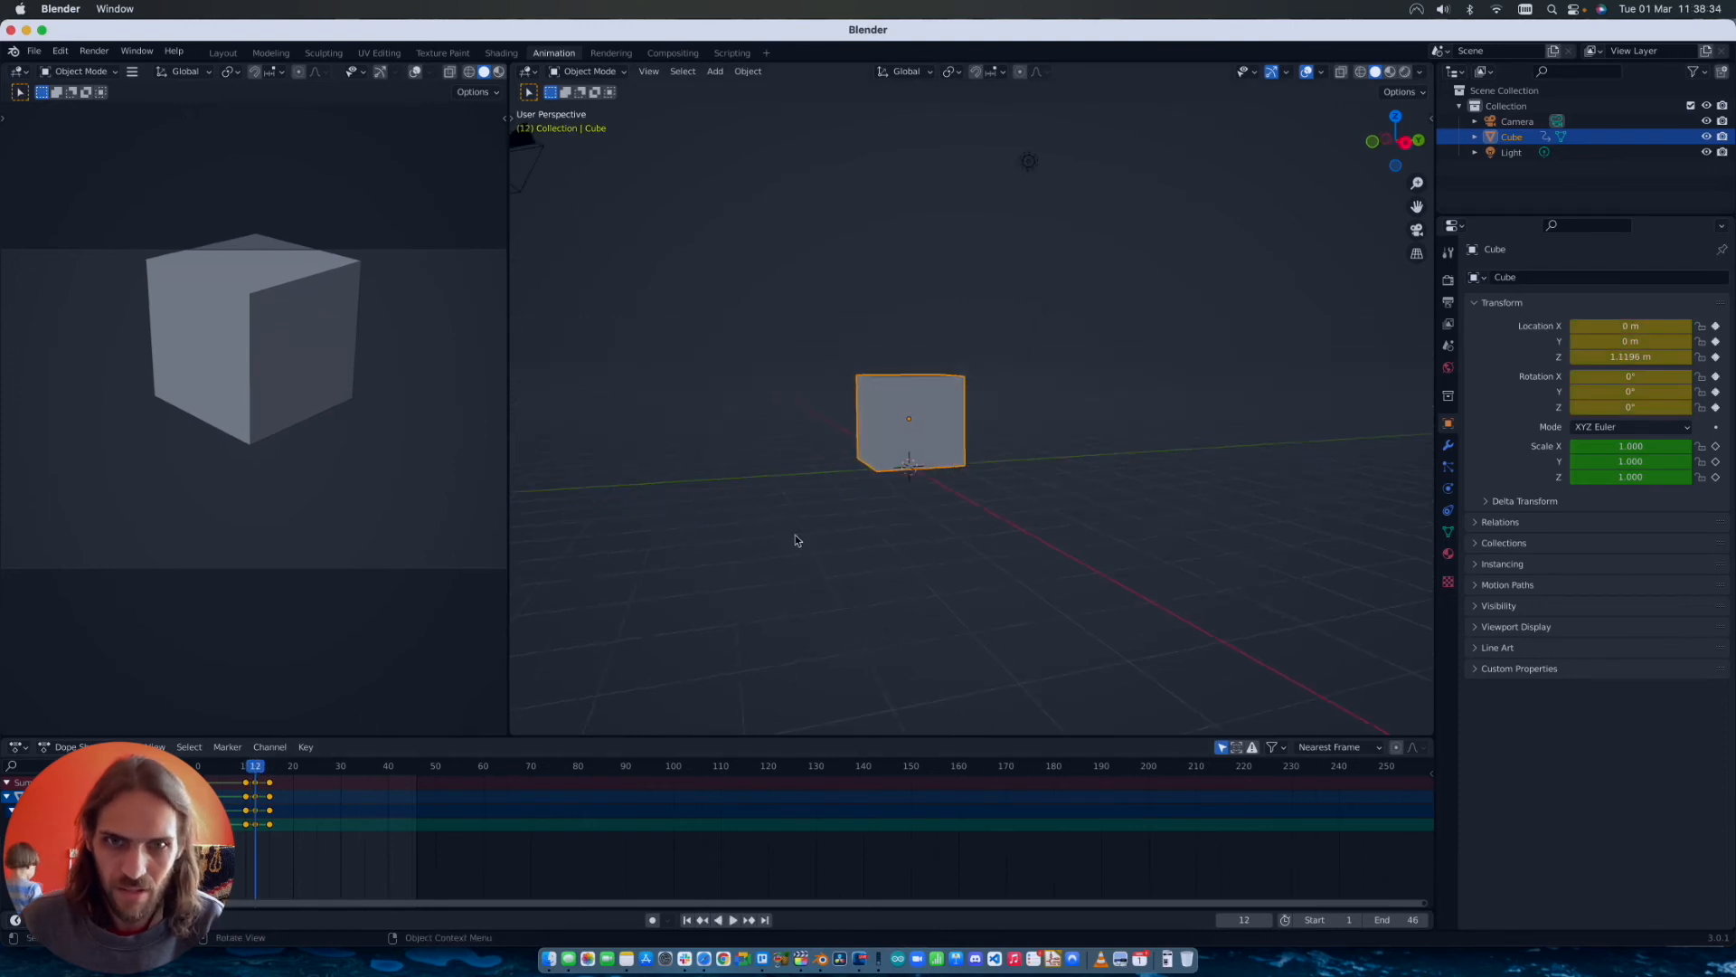
key(r)
key(x)
click(766, 338)
middle_drag(764, 337, 850, 337)
key(r)
key(r)
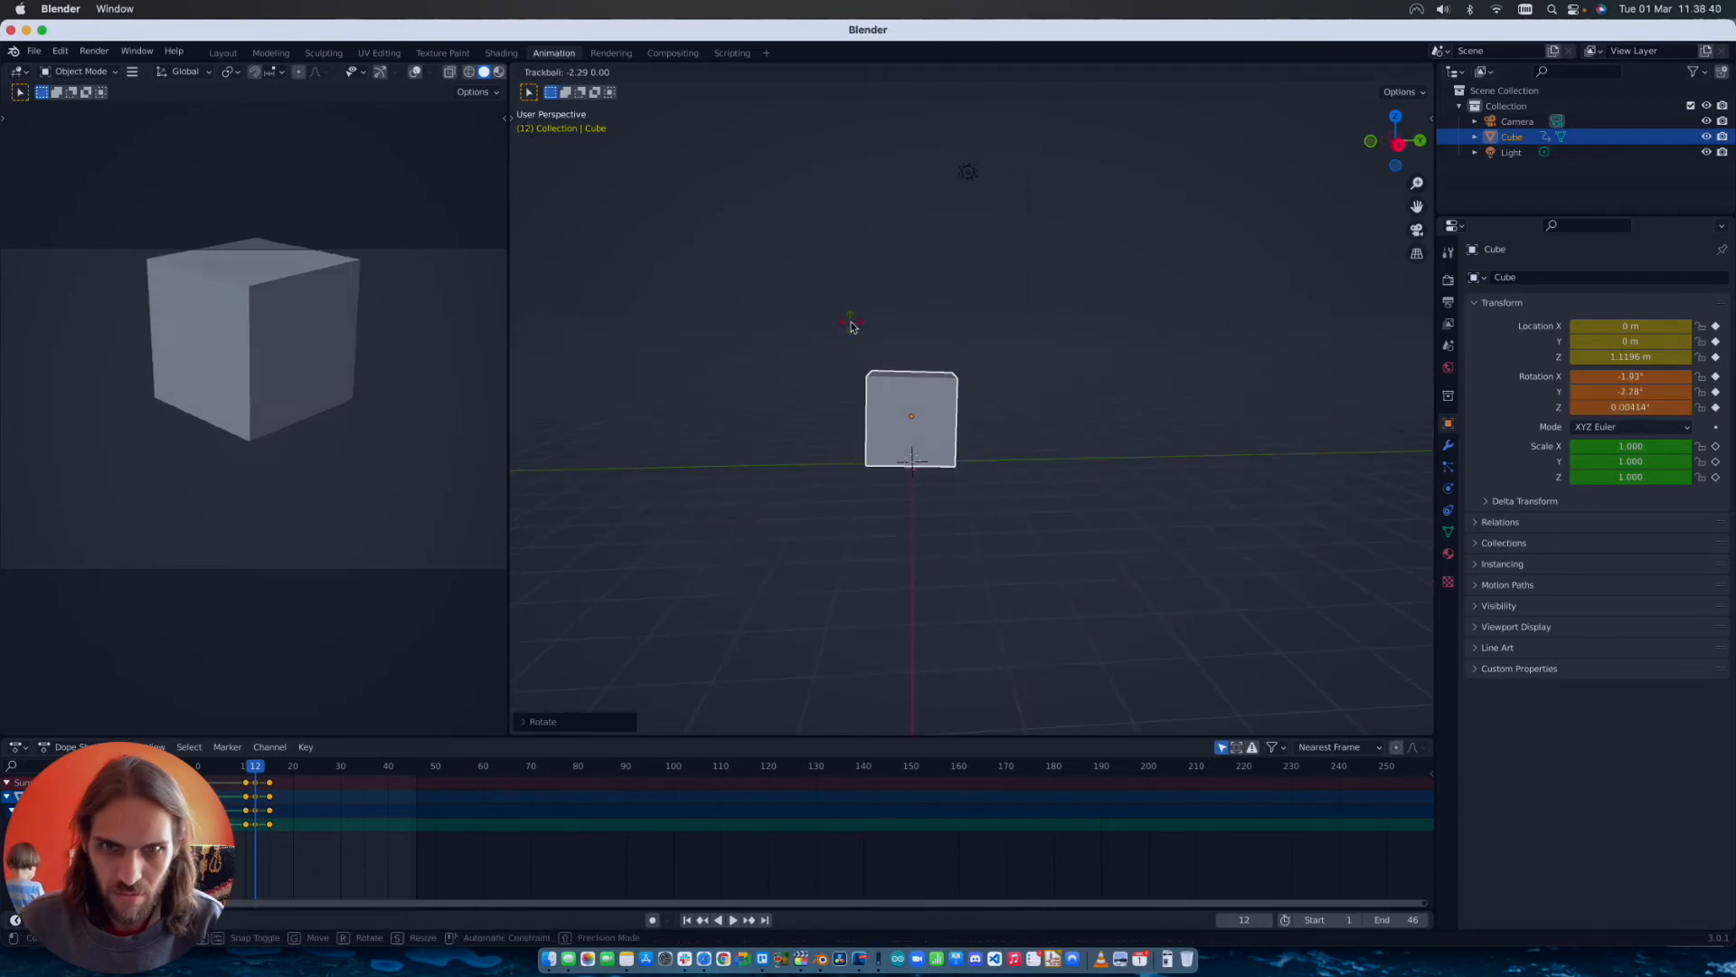
click(879, 441)
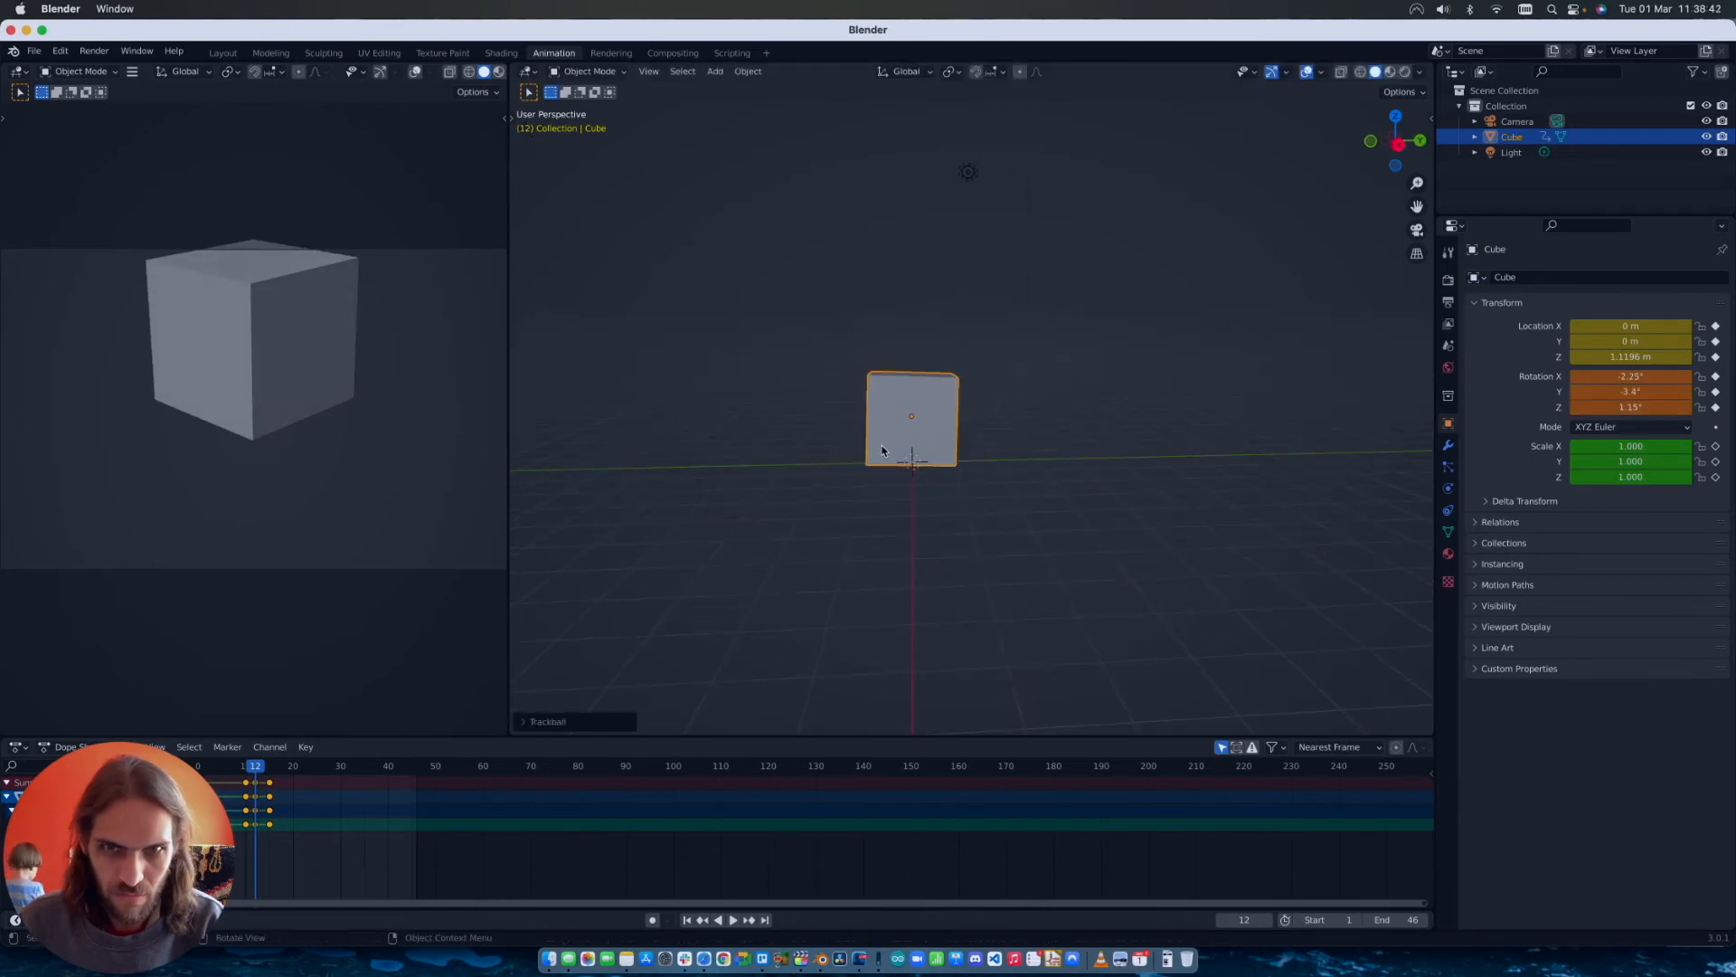
Step: Raise the tilted cube along Z to about 1.18 m and insert a Location & Rotation keyframe at frame 12
key(g)
key(z)
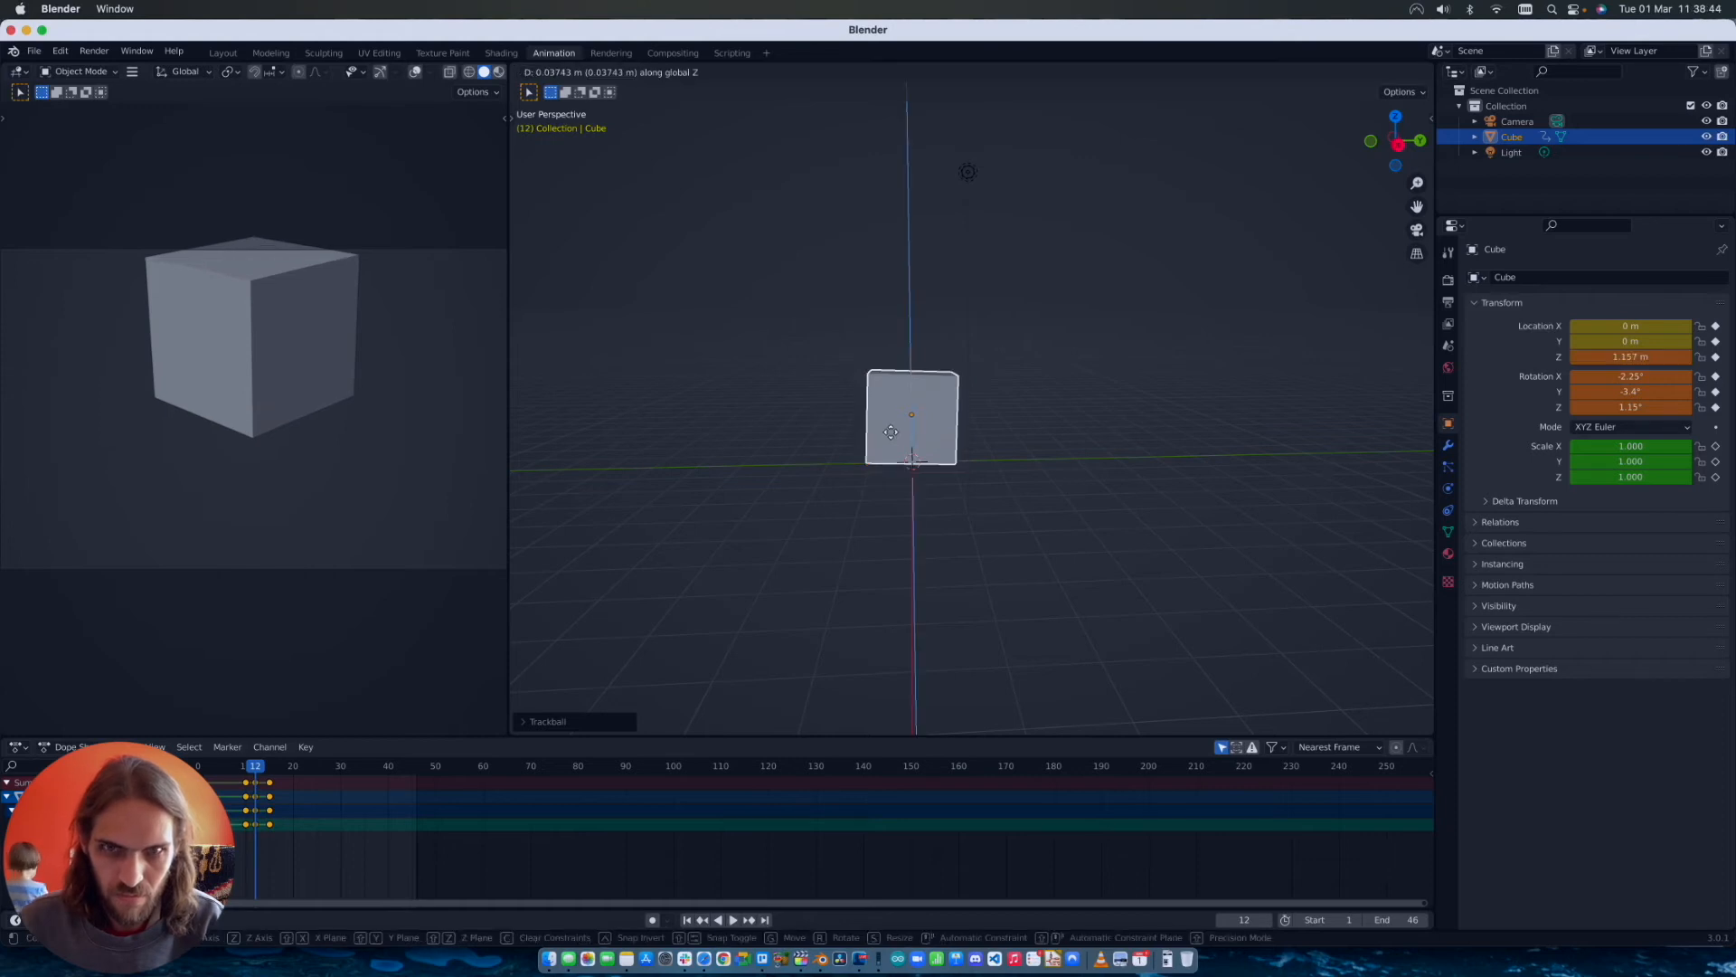
click(892, 434)
scroll(1035, 344, left, 10)
scroll(1035, 344, right, 5)
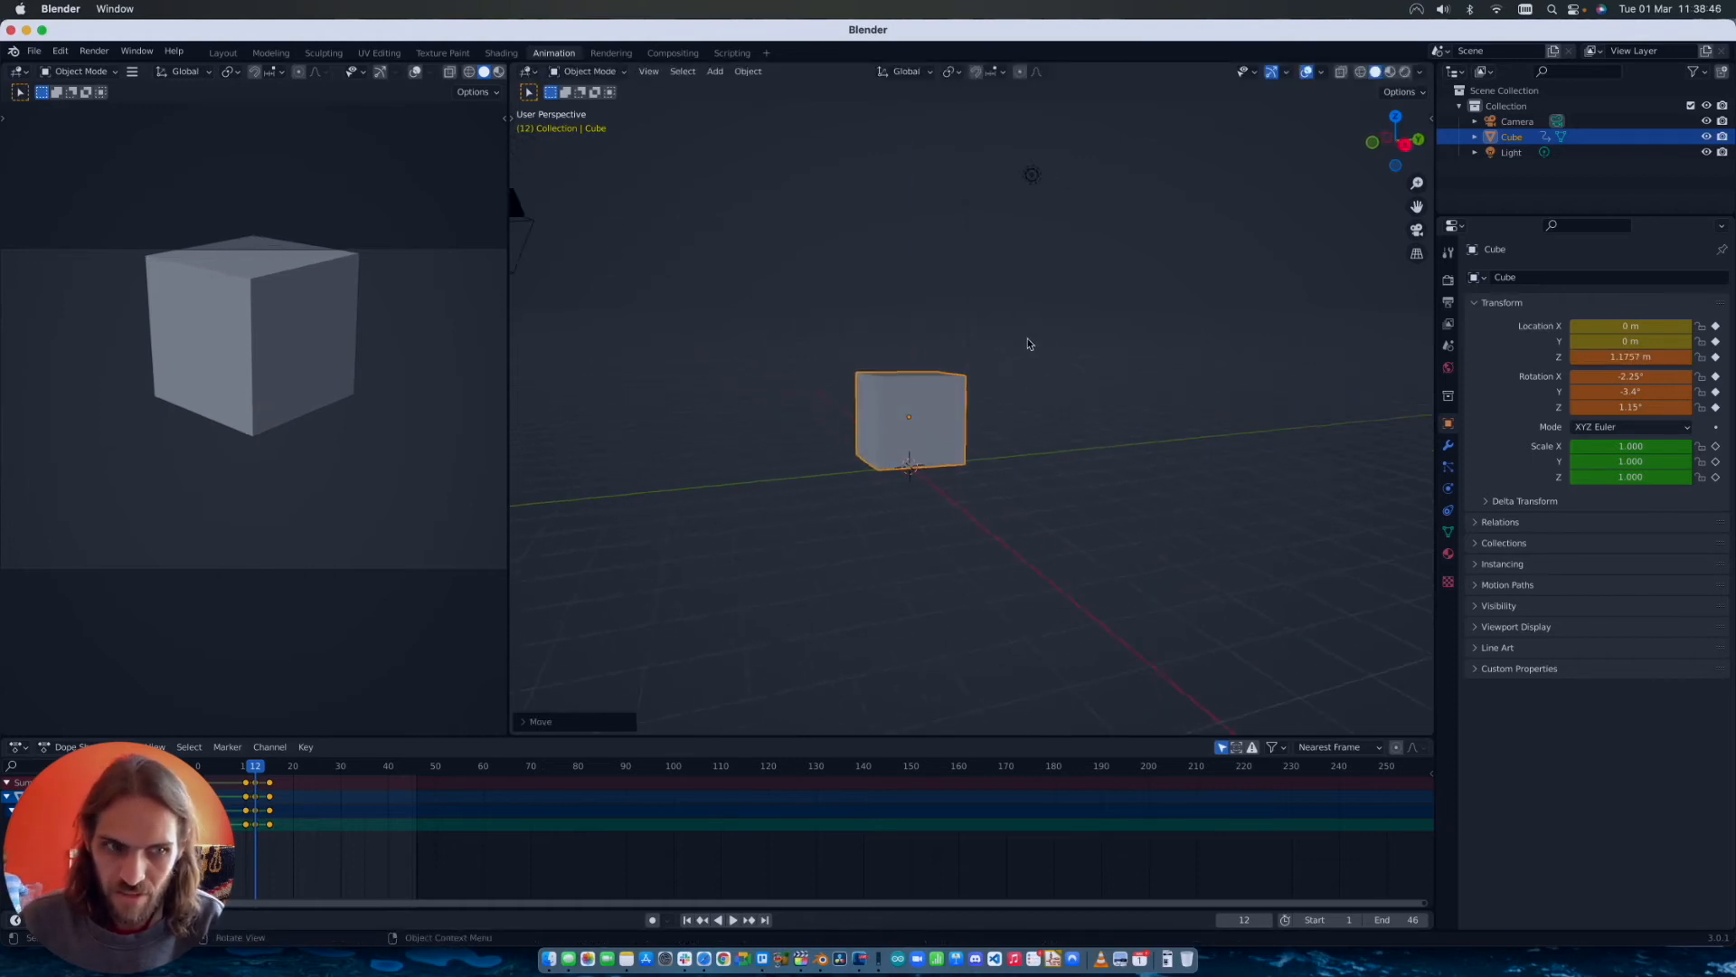
key(i)
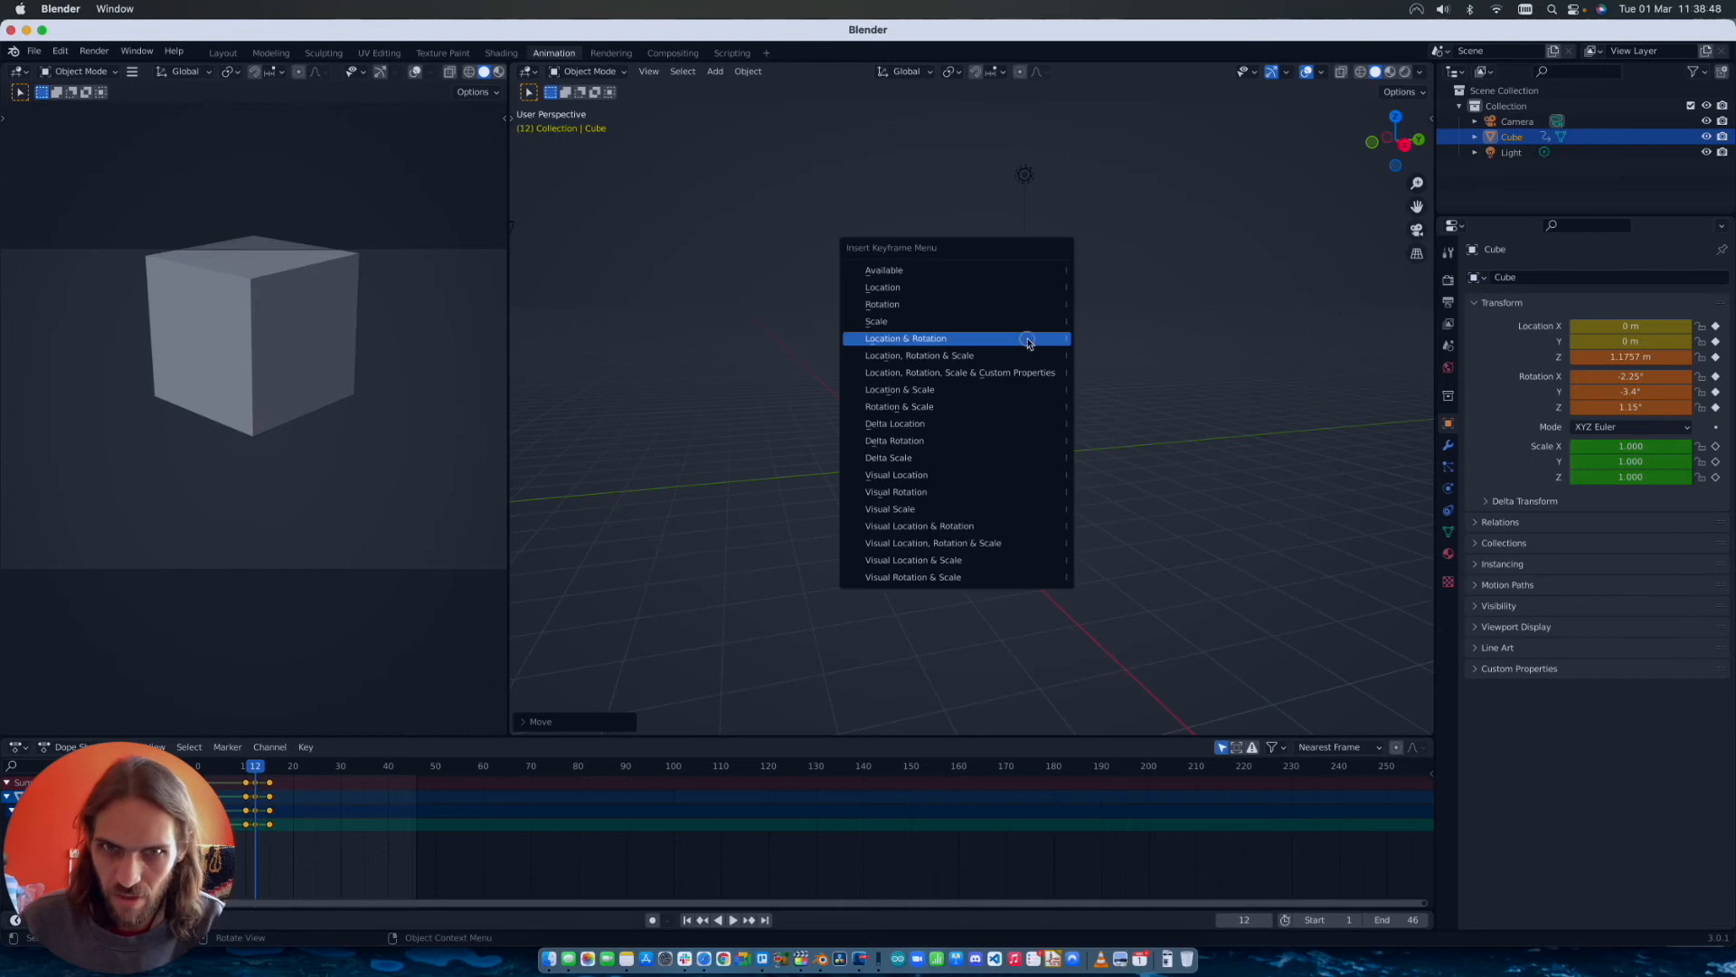
click(1028, 342)
scroll(796, 547, left, 6)
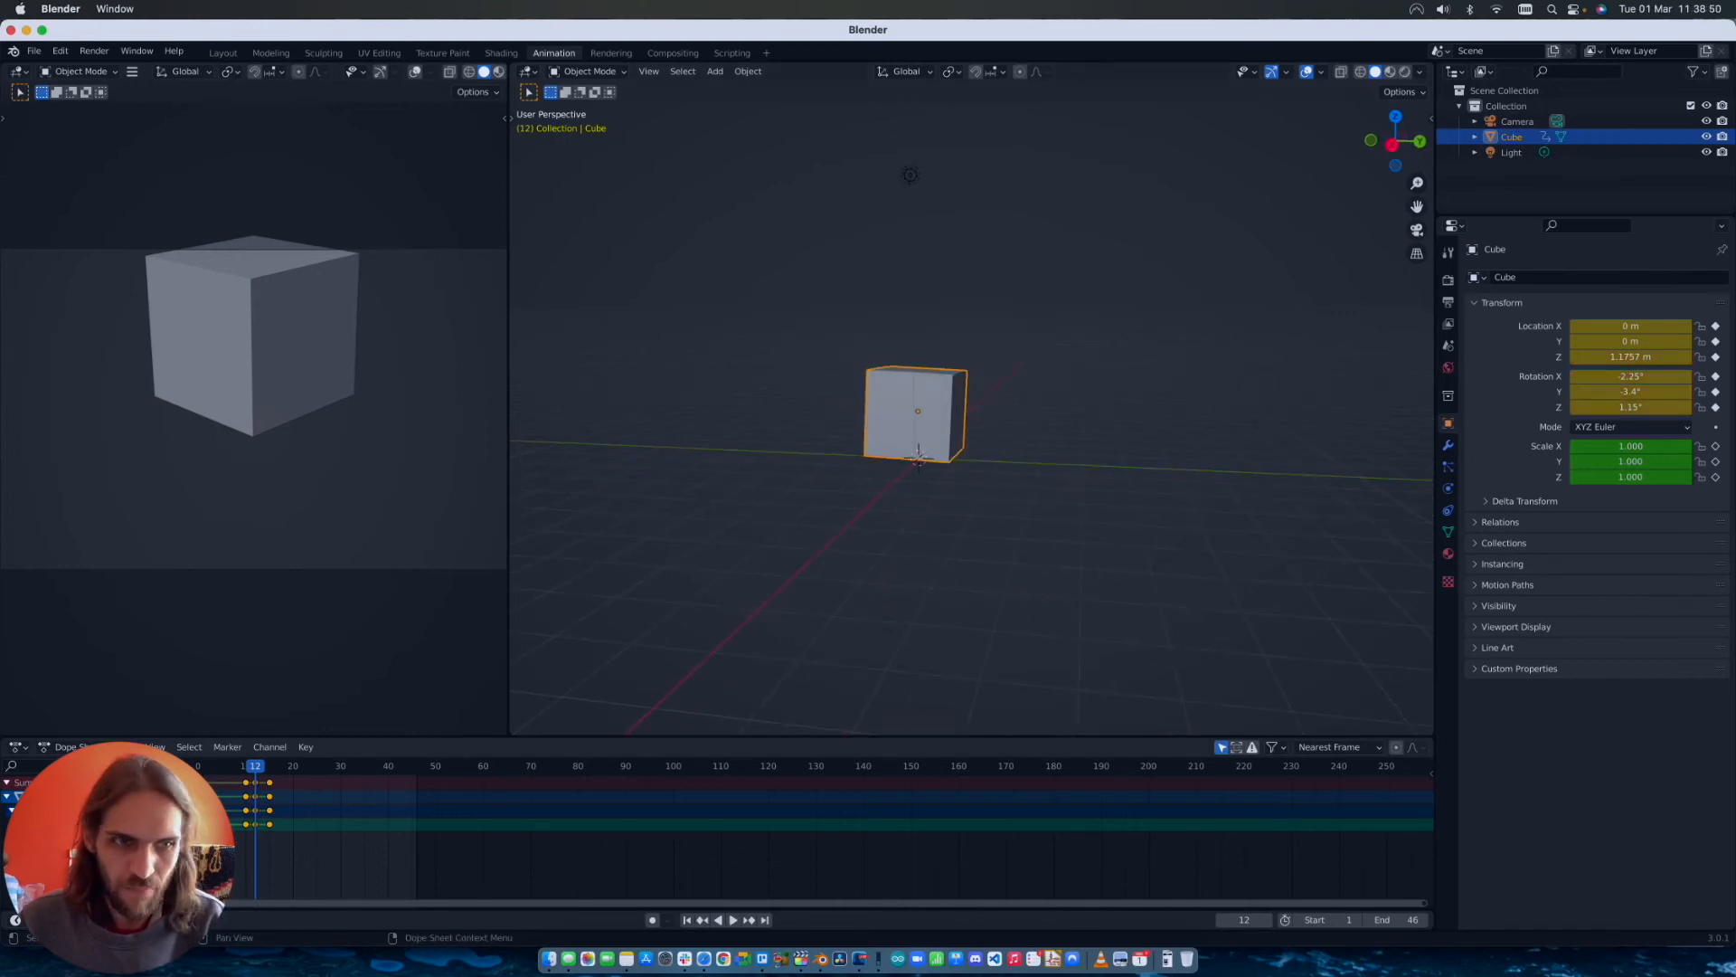
Step: Play the animation from frame 1 and examine the tilted bounce from several angles
key(space)
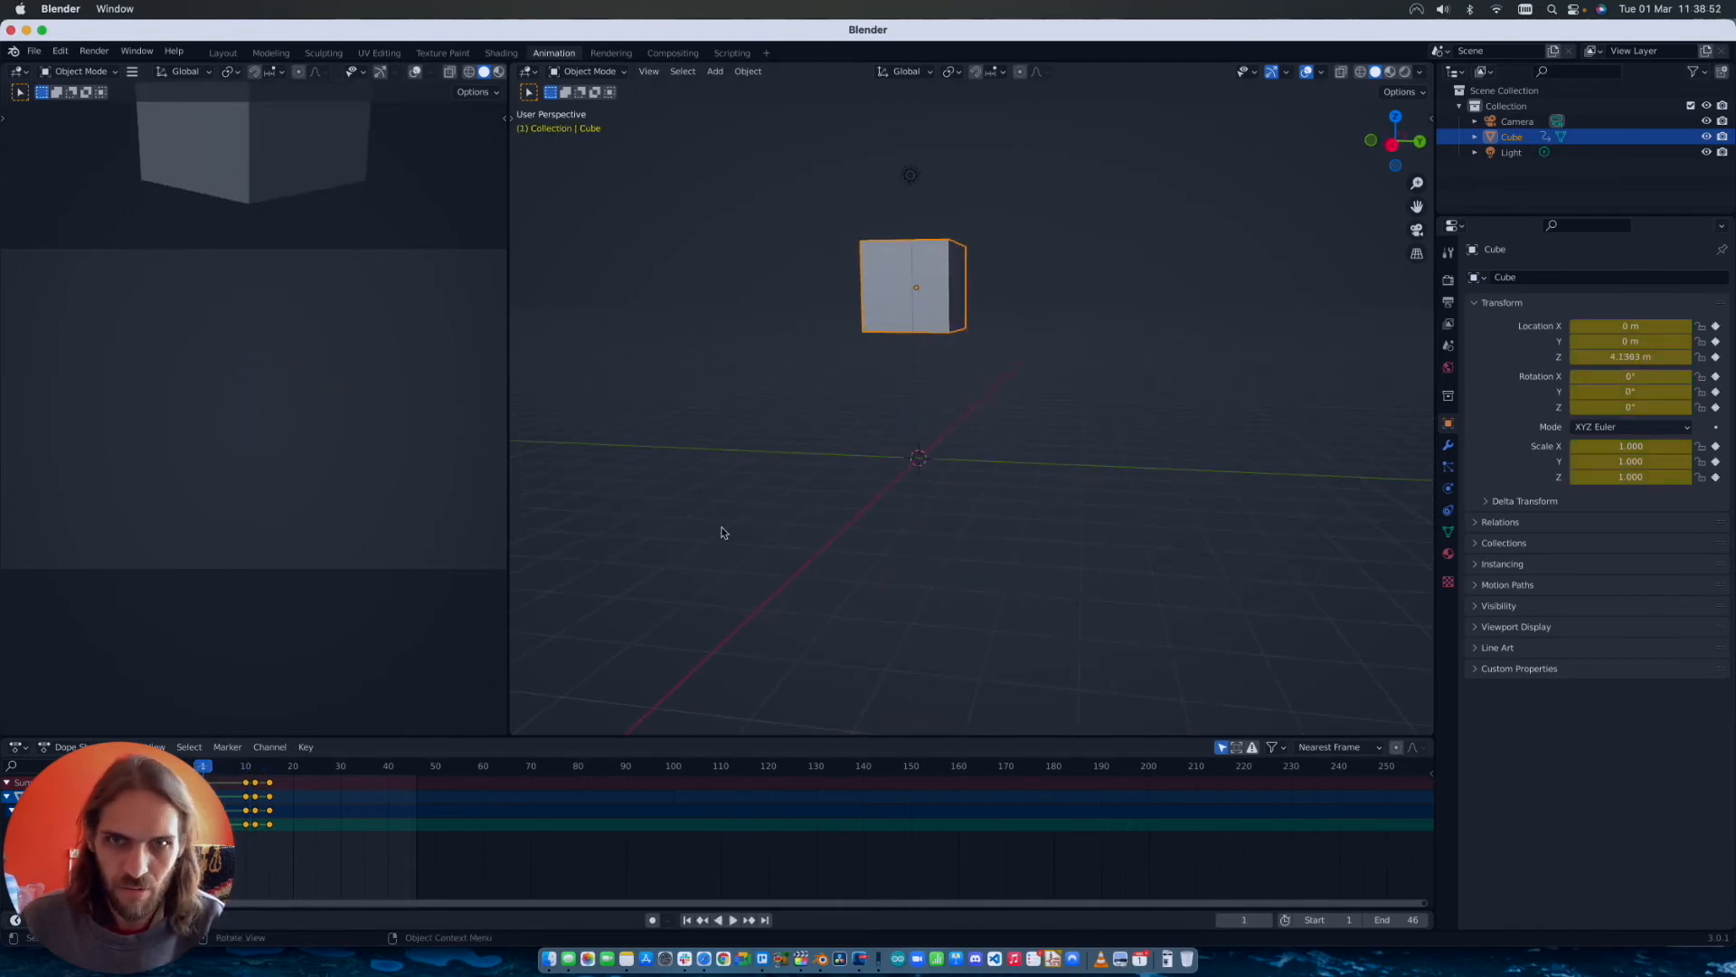
scroll(806, 508, left, 5)
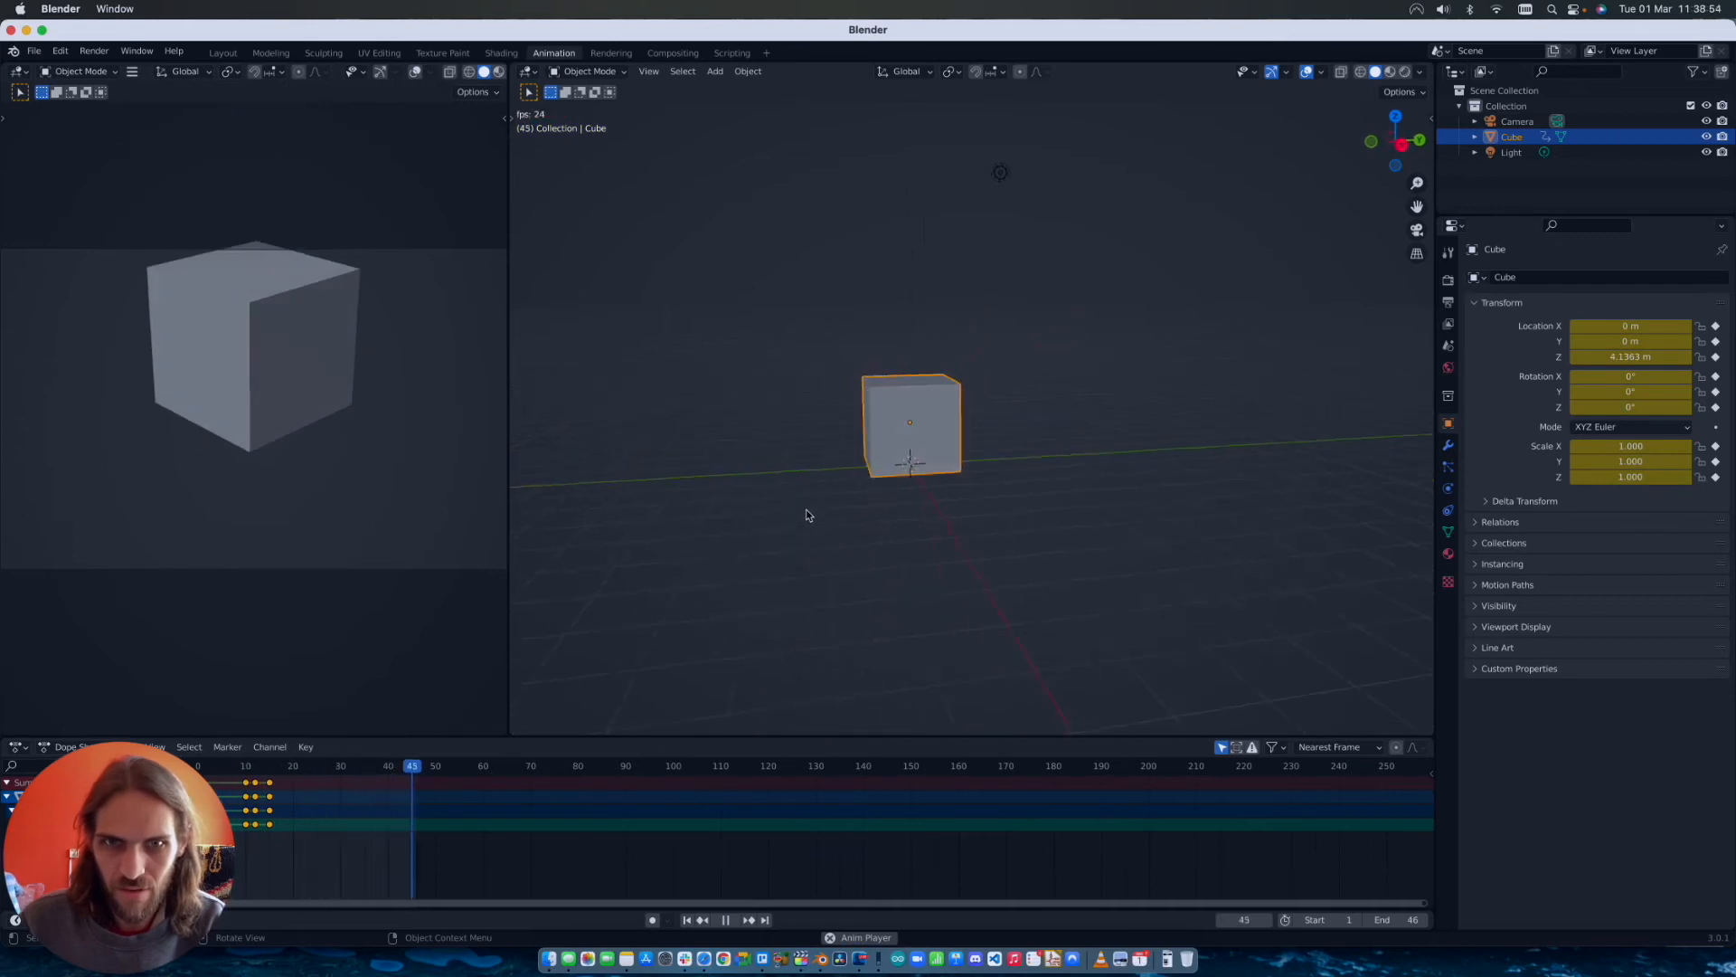
key(space)
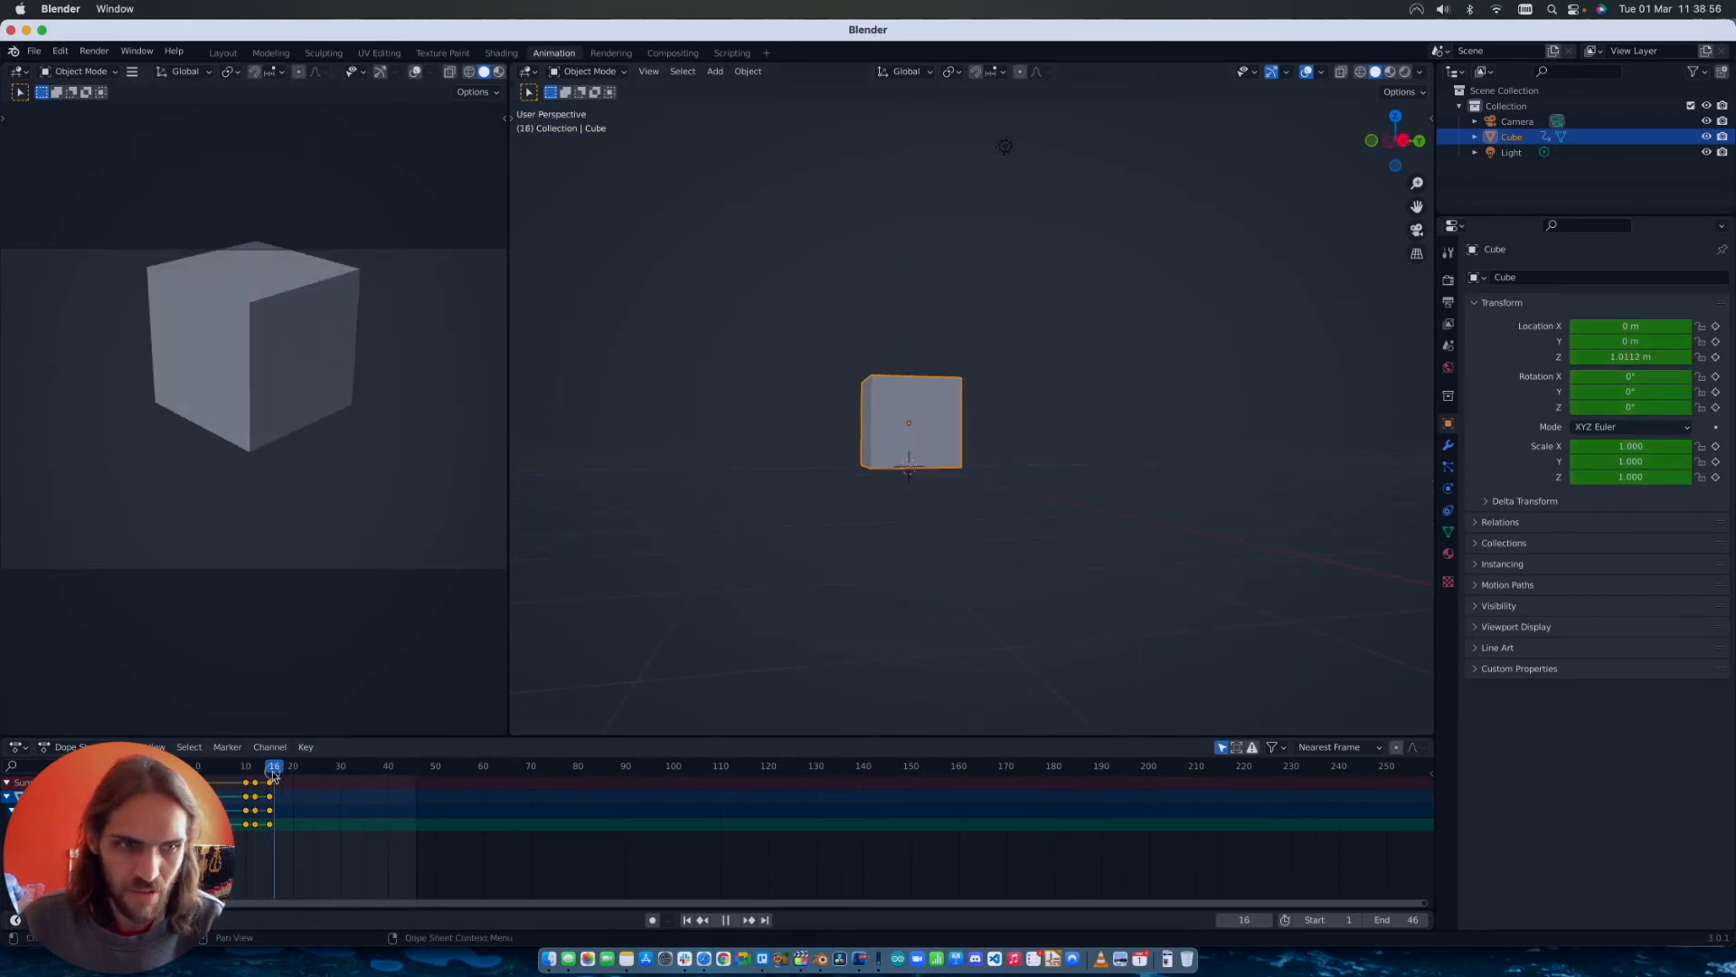
Step: At frame 15, tilt the cube to a rotation of about X 0.1°, Y 2.34°, Z -3.4° and keyframe it
click(271, 769)
scroll(827, 522, right, 5)
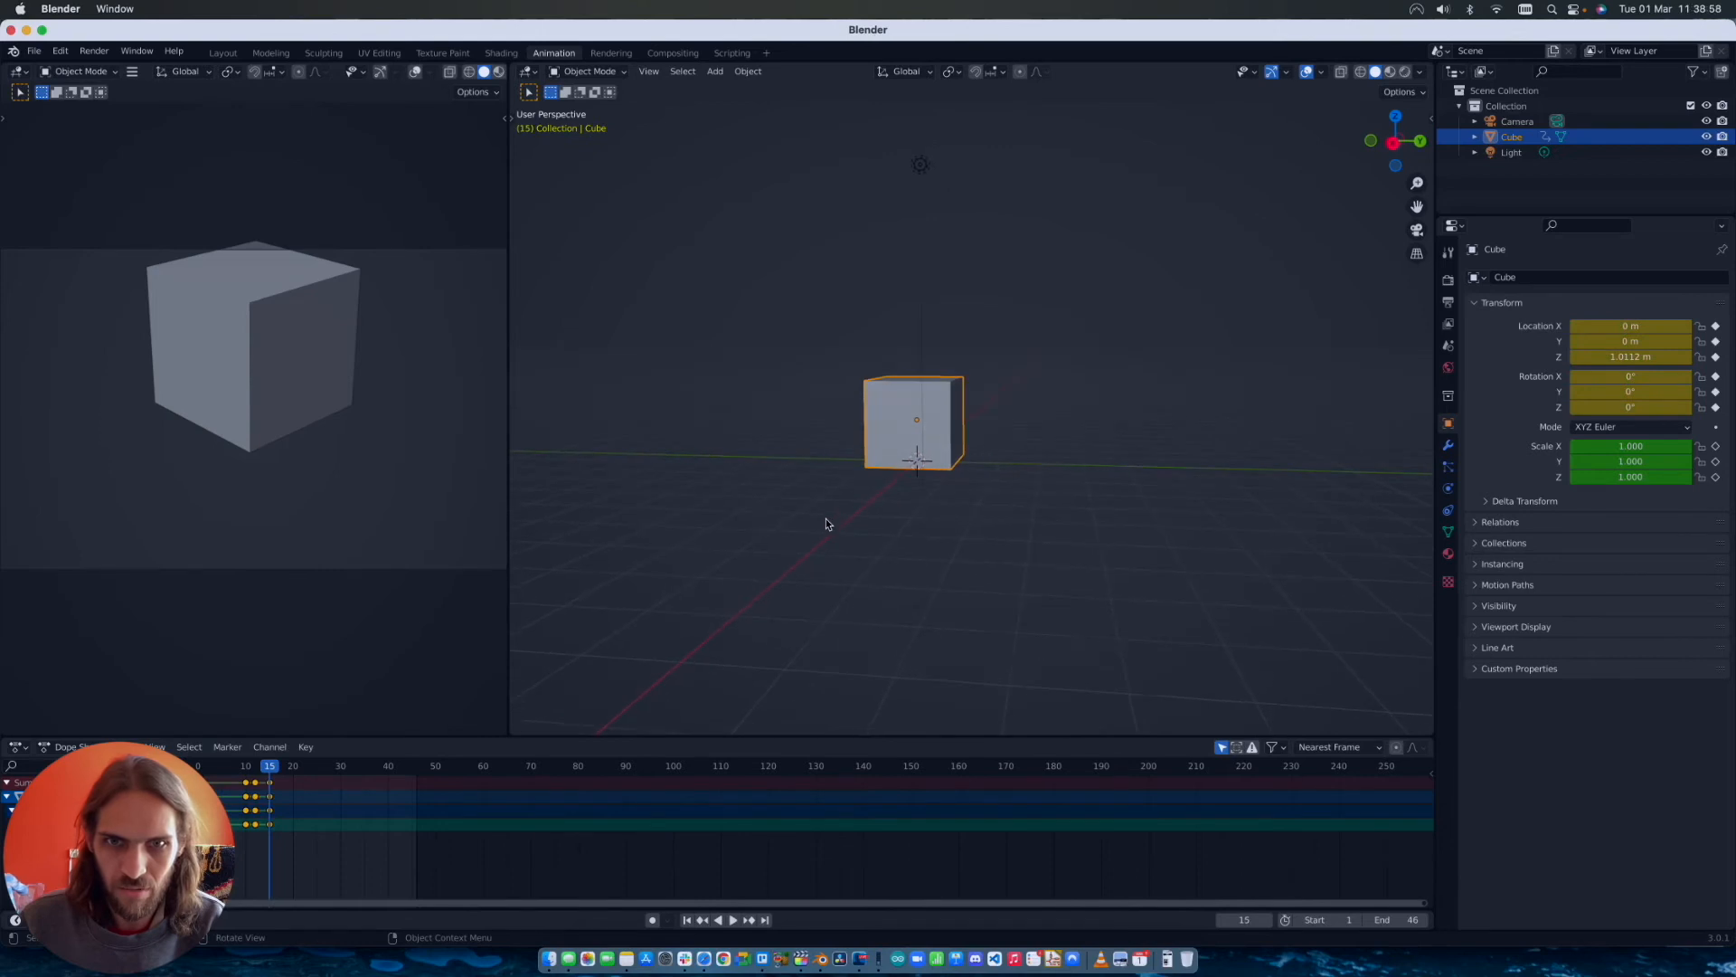
key(r)
key(r)
click(989, 288)
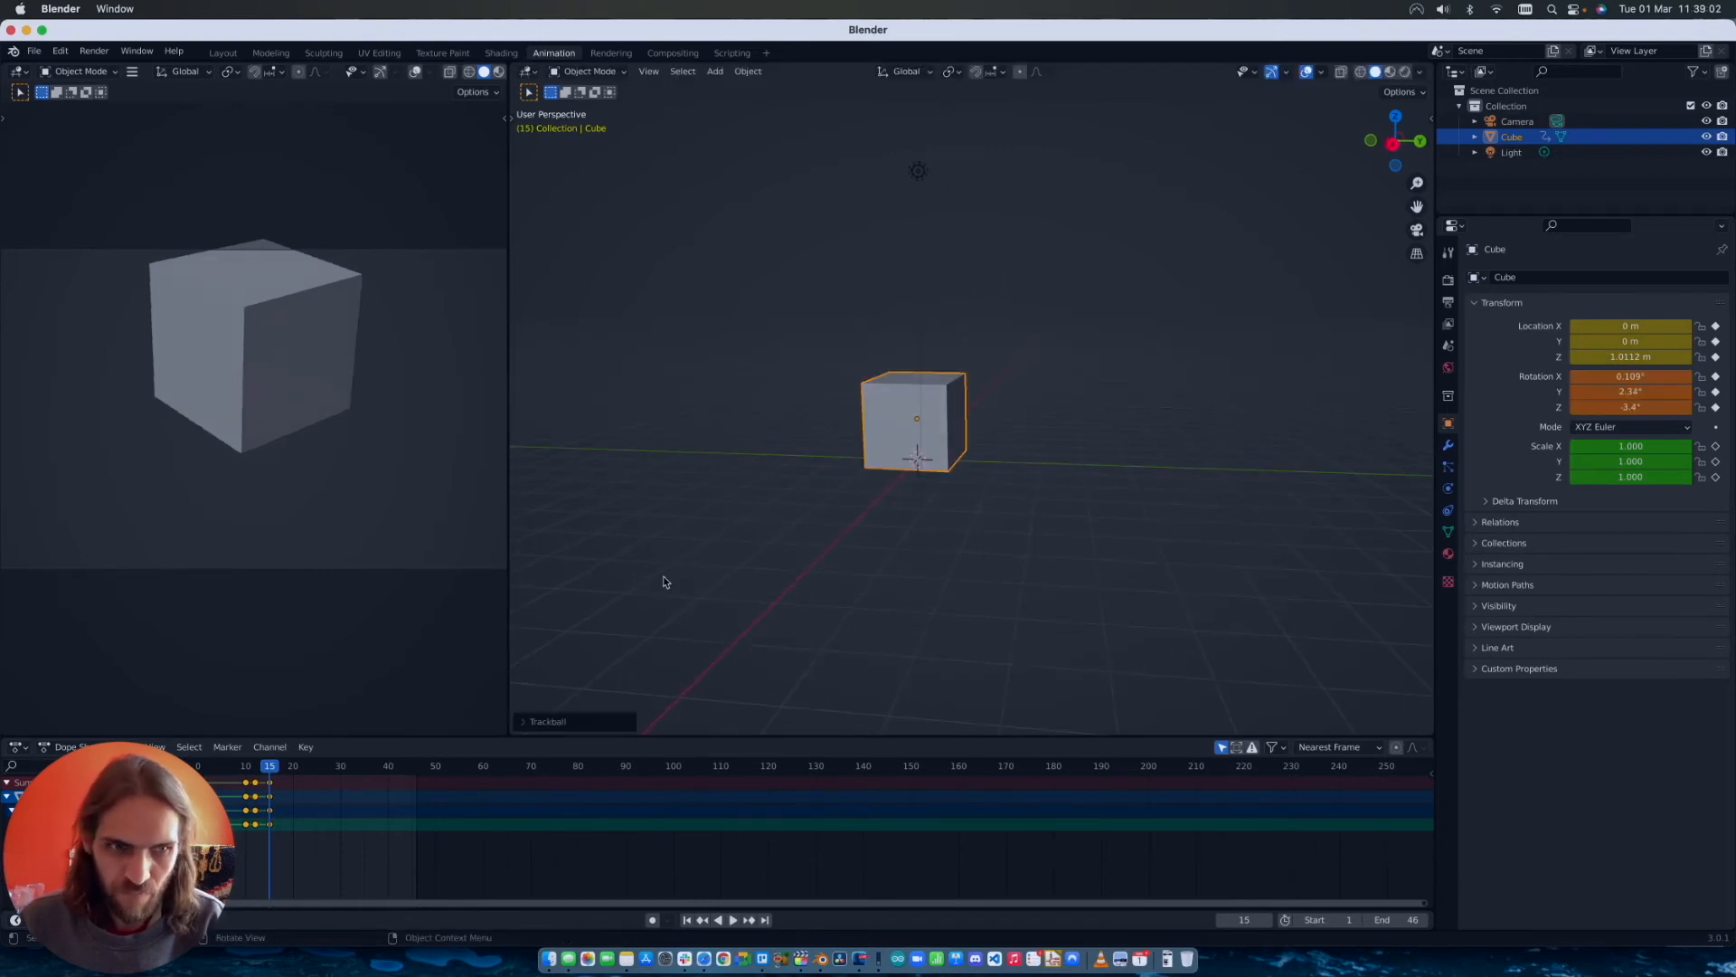
right_click(821, 485)
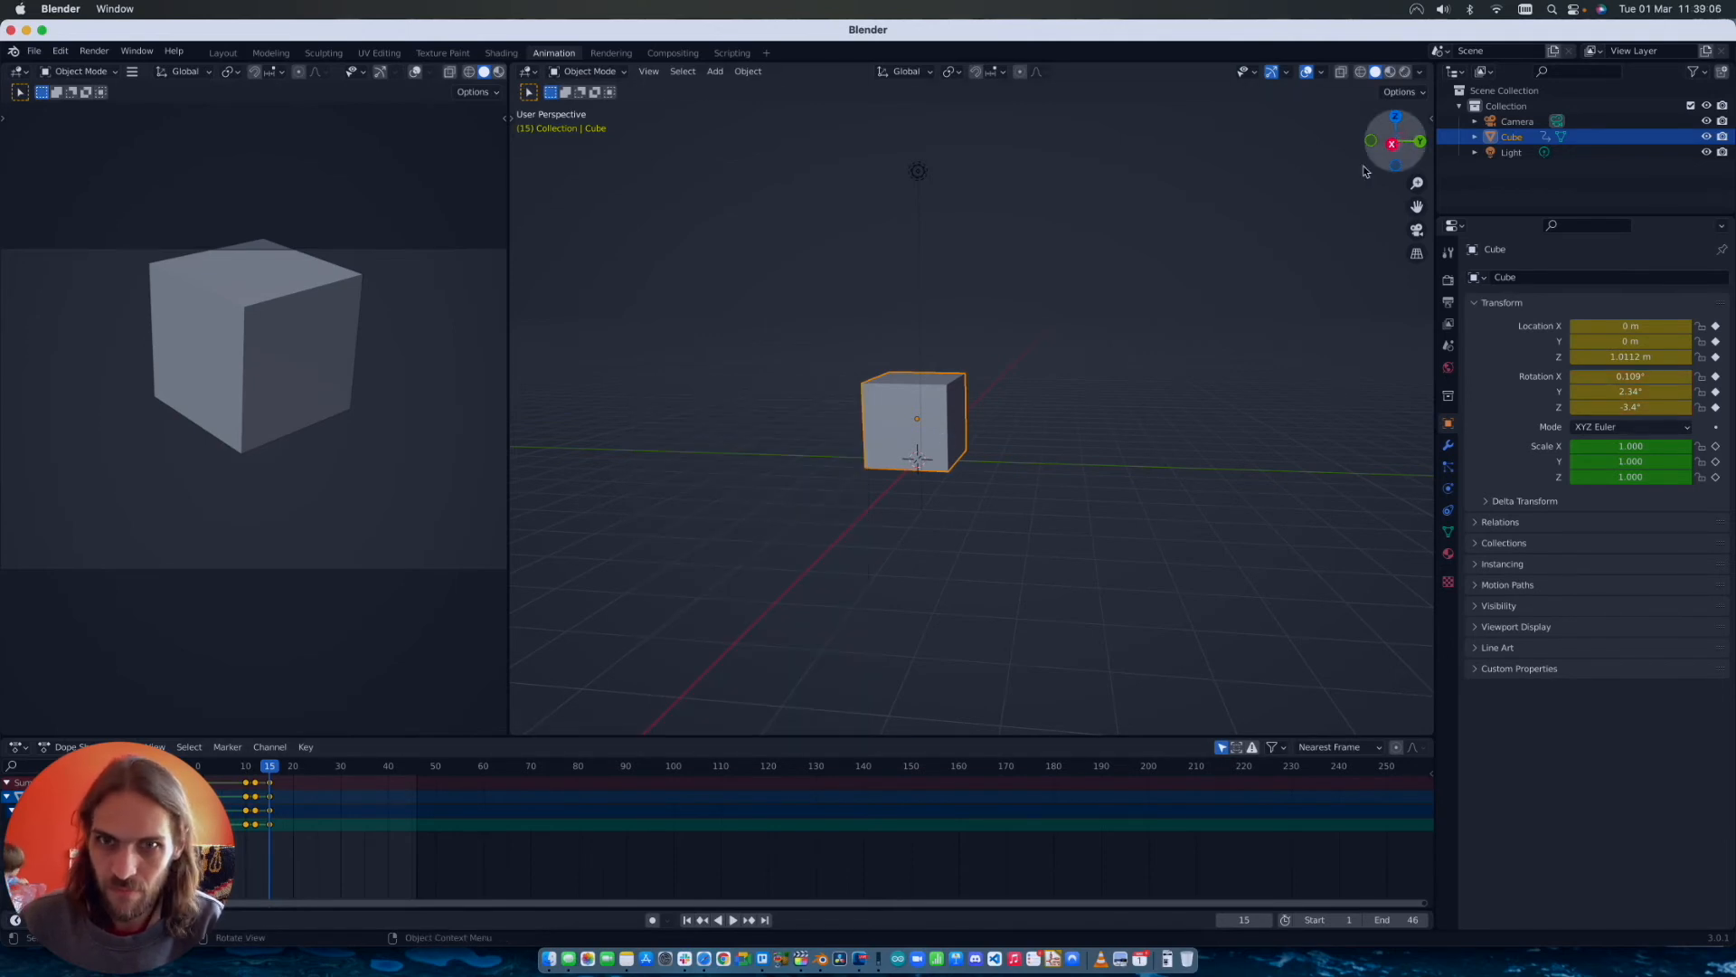
Step: Raise the cube along Z to about 1.12 m from the right orthographic view and update its keyframe at frame 15
click(1392, 143)
key(g)
key(z)
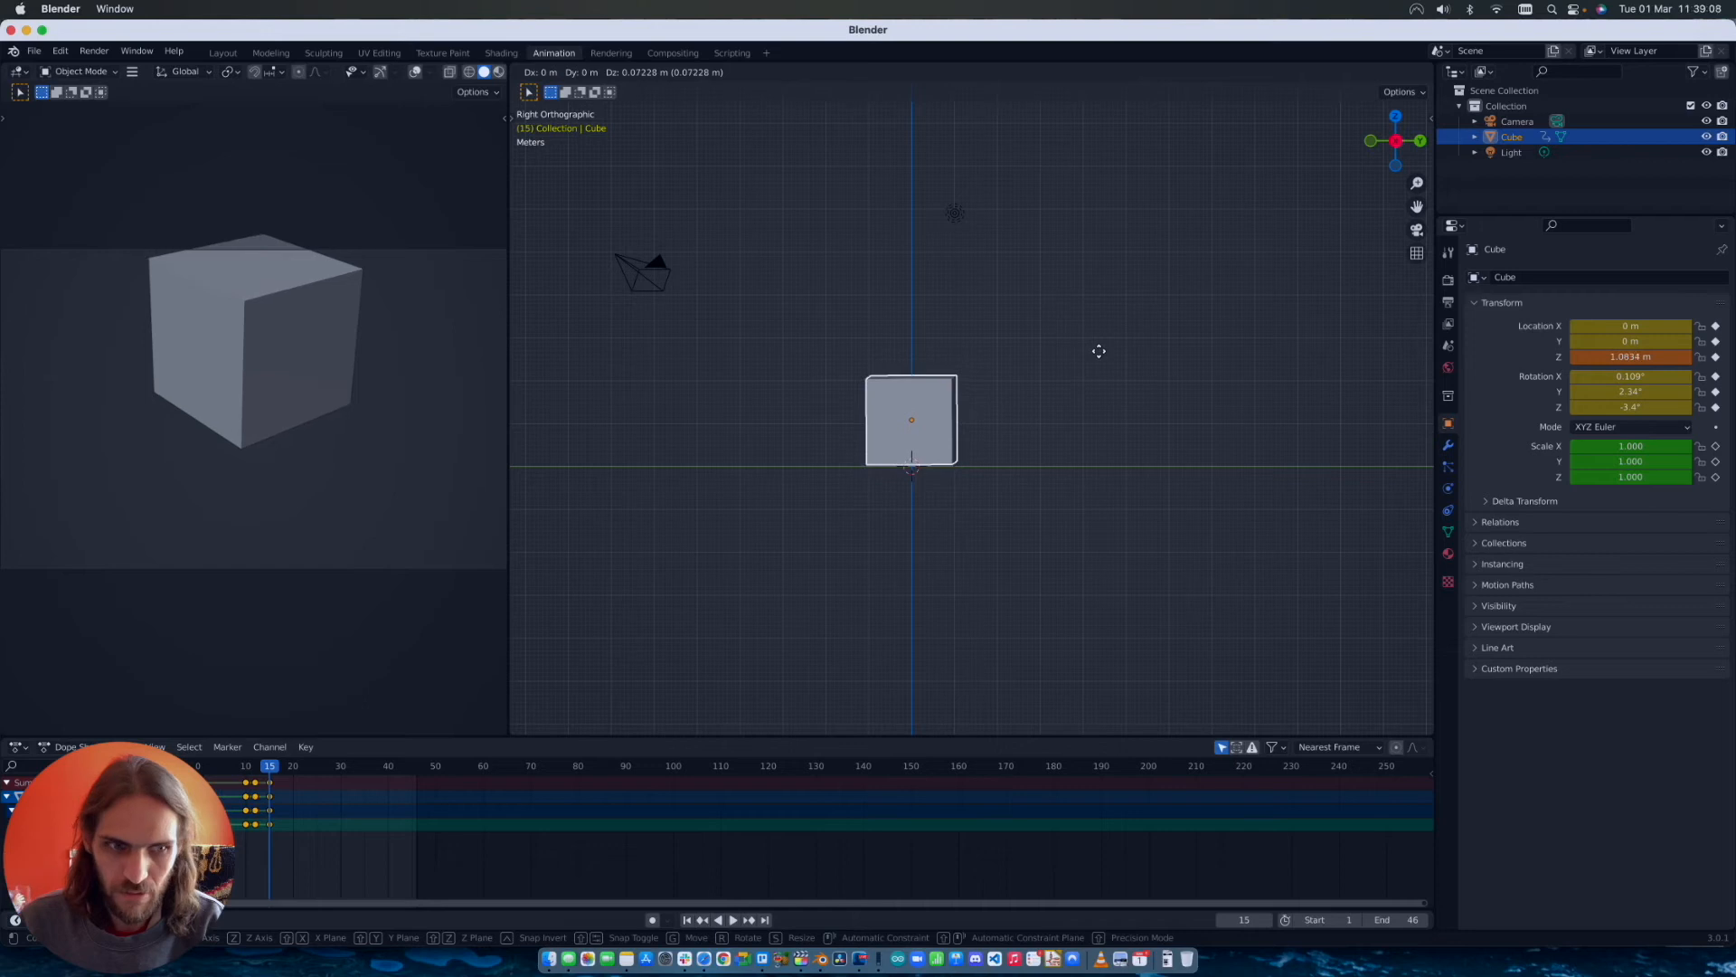
click(1099, 351)
key(i)
click(1097, 350)
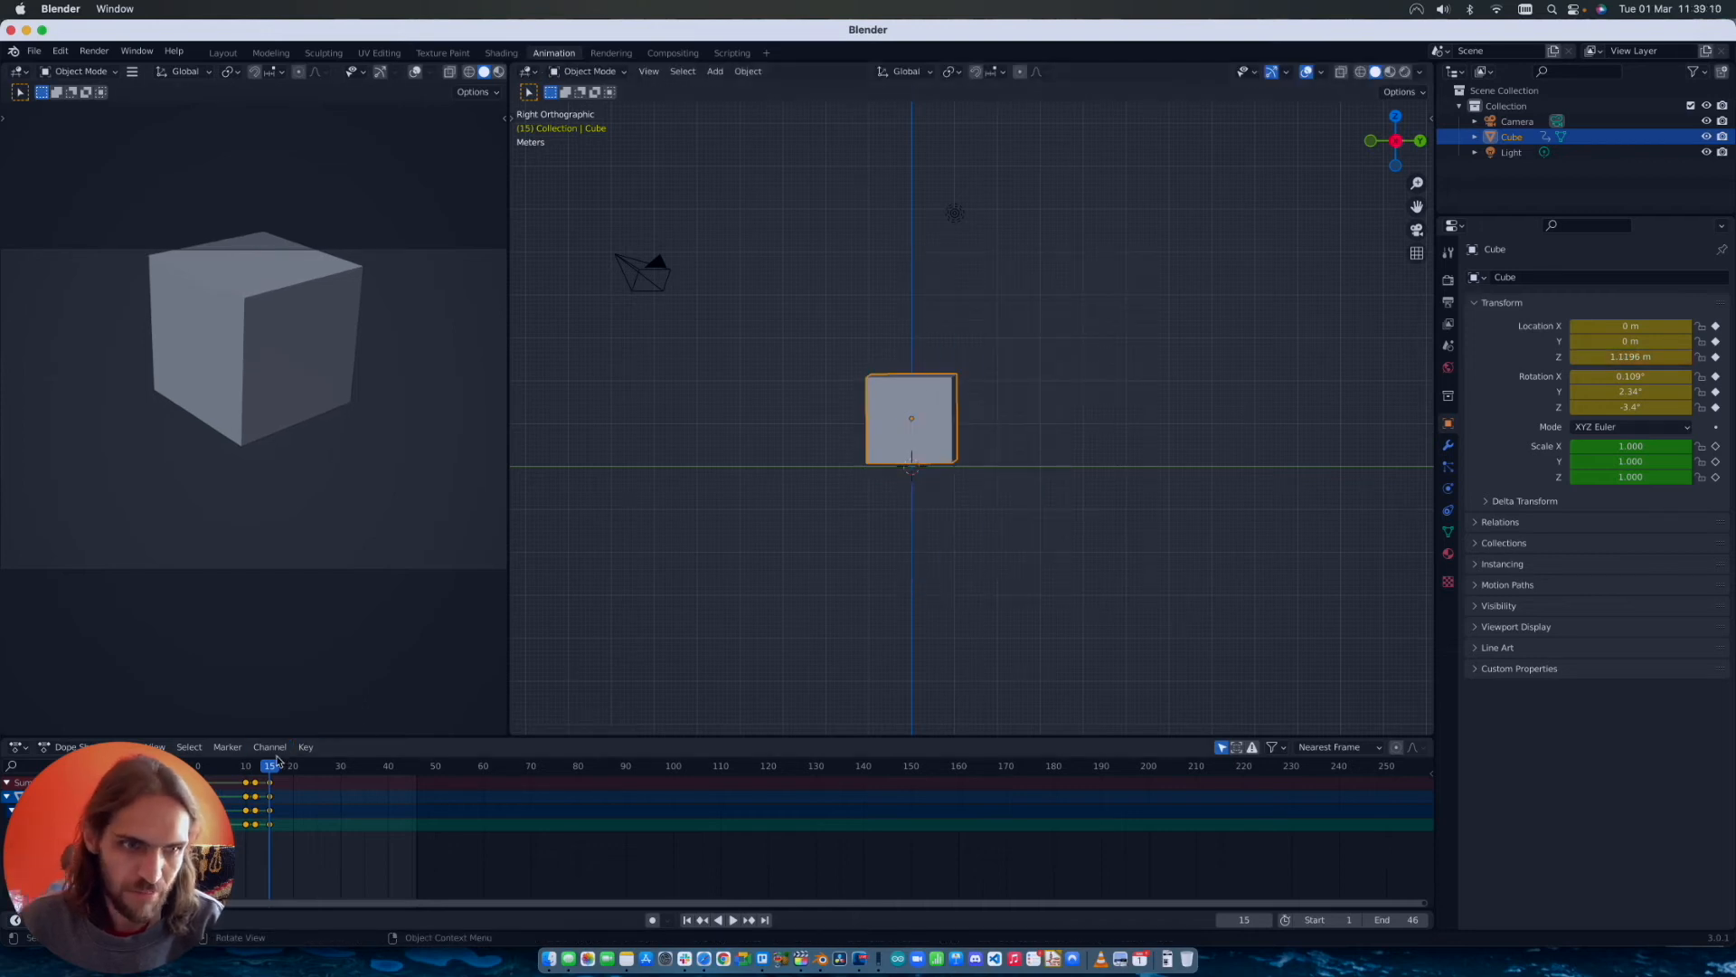
Step: At frame 17, lower the cube along Z to about 1.05 m so it rests on the ground
click(277, 762)
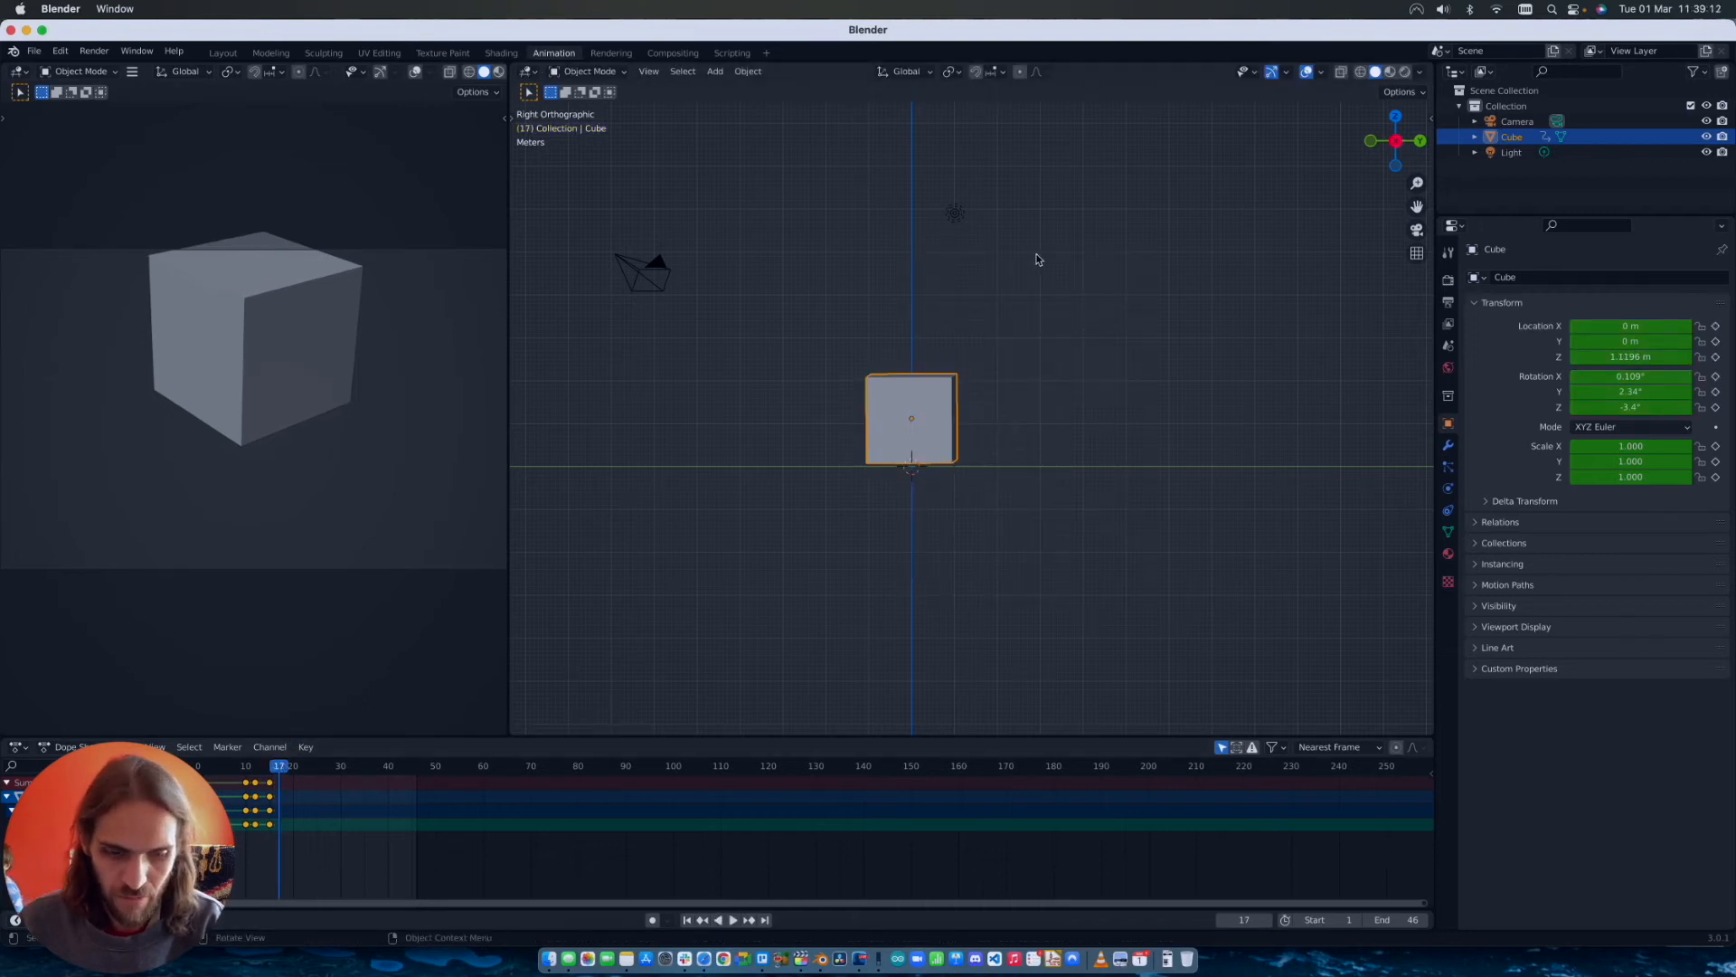
key(g)
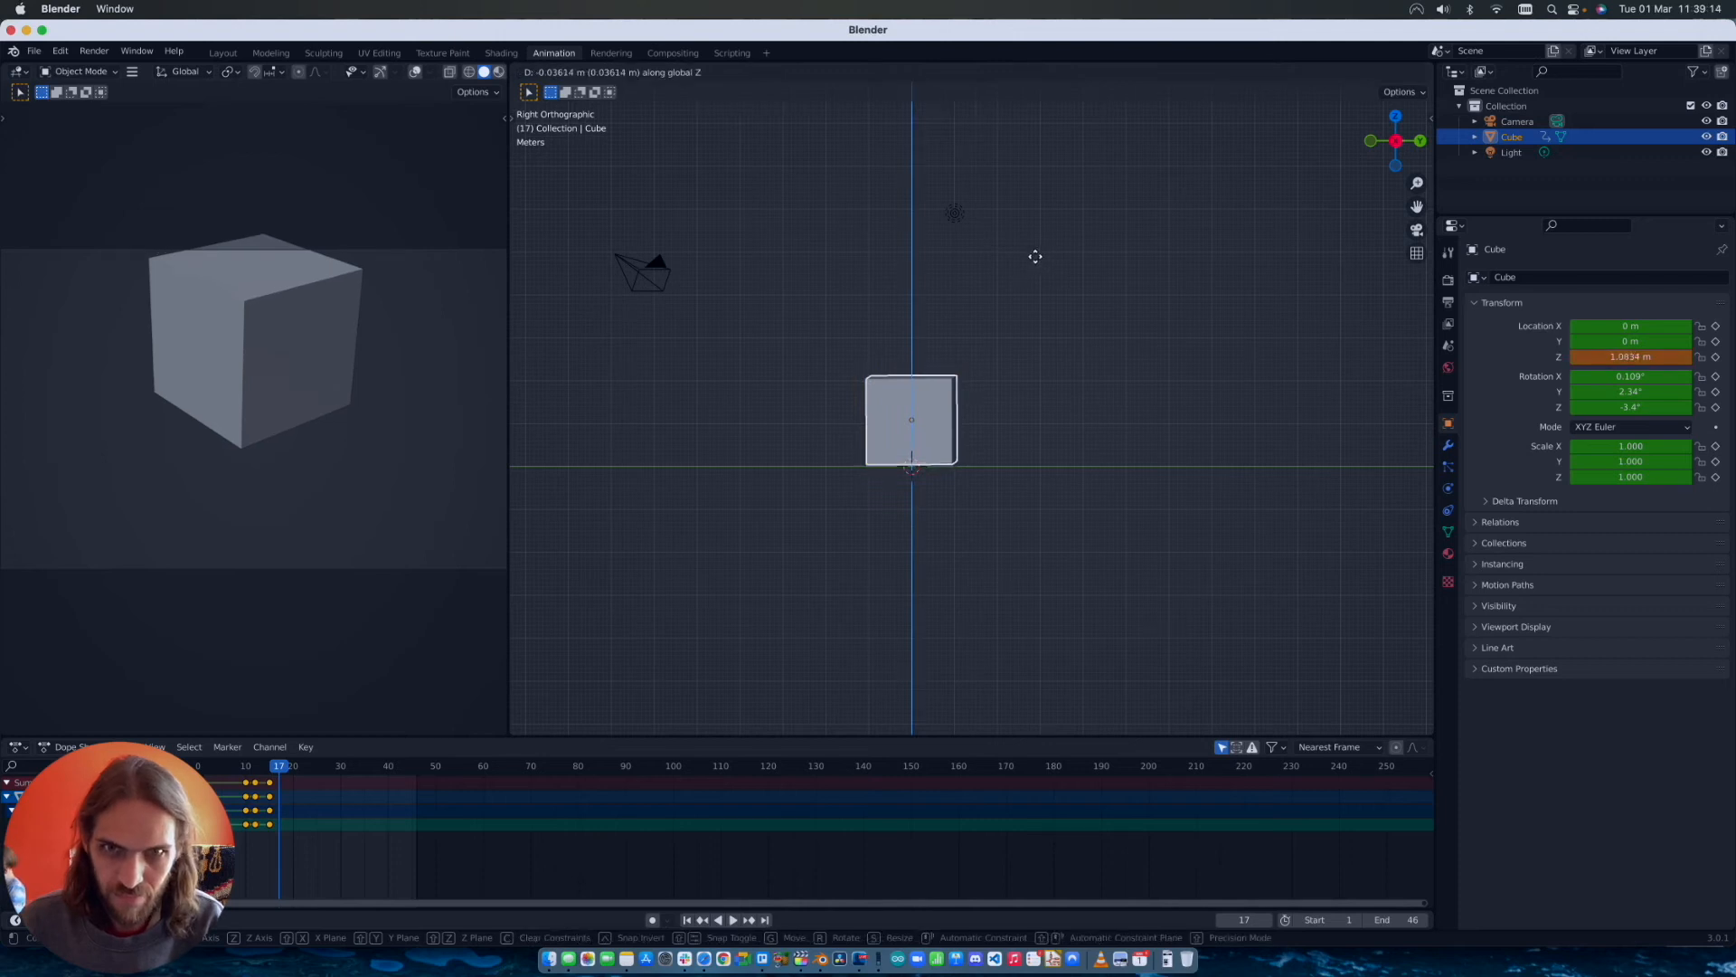
click(1035, 256)
middle_drag(1035, 256, 1187, 289)
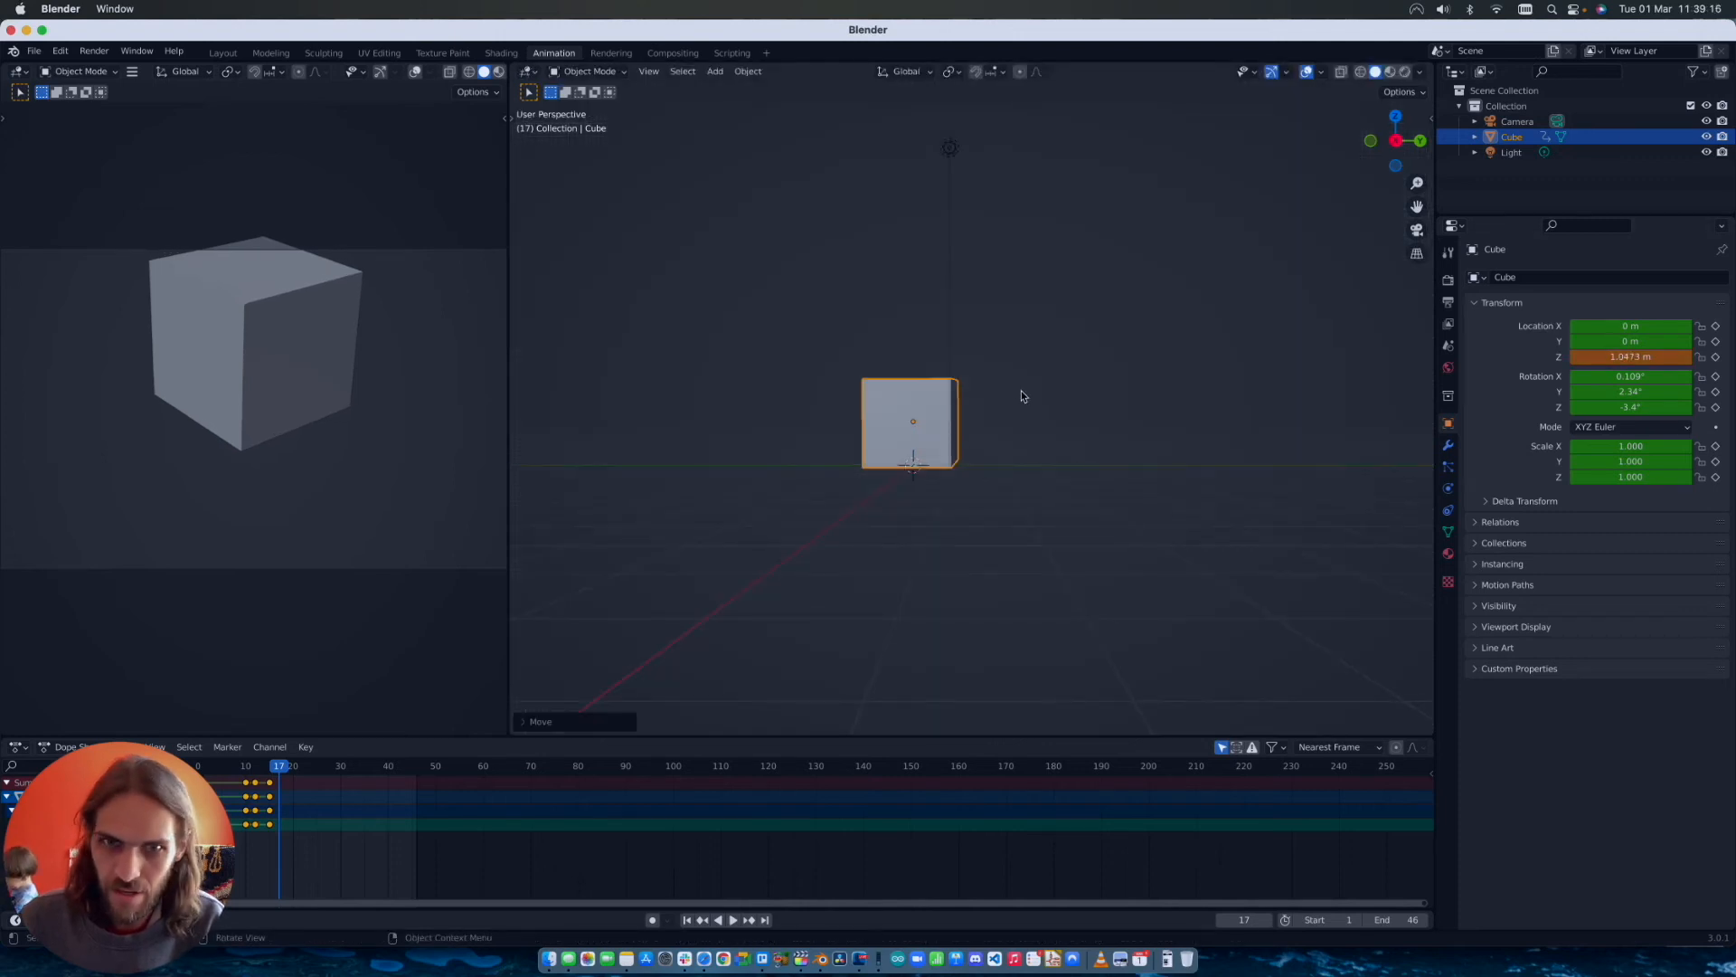
scroll(1024, 389, left, 5)
scroll(1024, 389, left, 10)
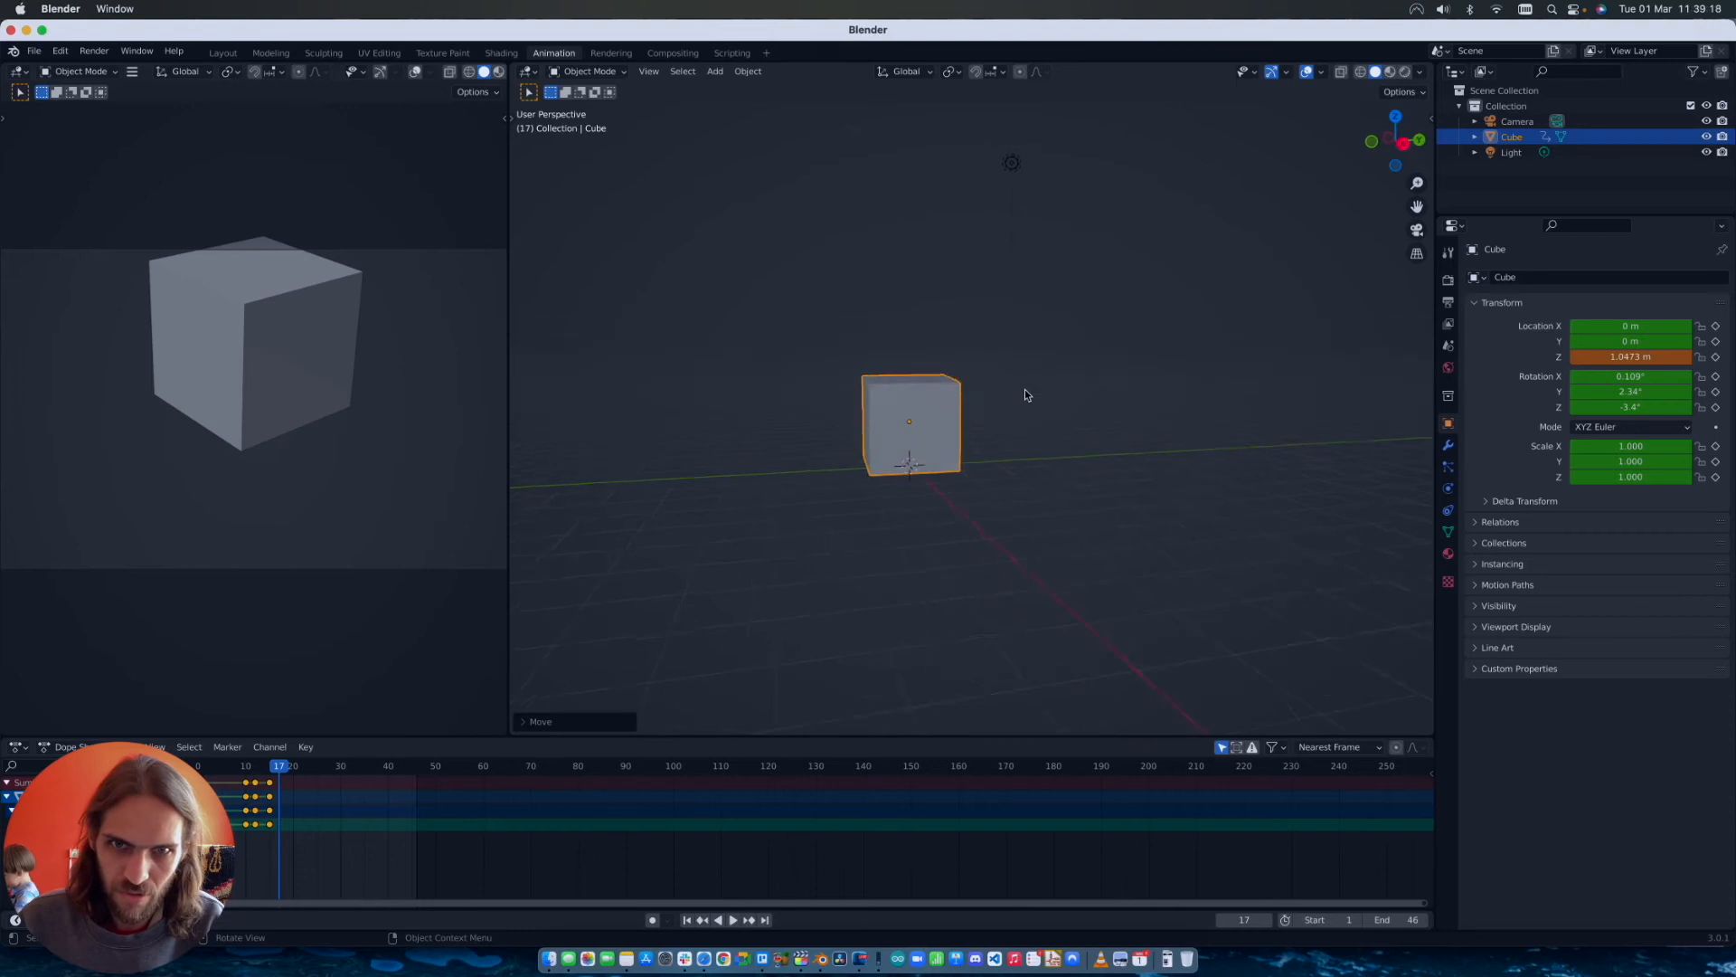
Step: Reset the cube's X, Y and Z rotation to 0° and insert a Location & Rotation keyframe at frame 17
click(1622, 376)
text(0)
key(Return)
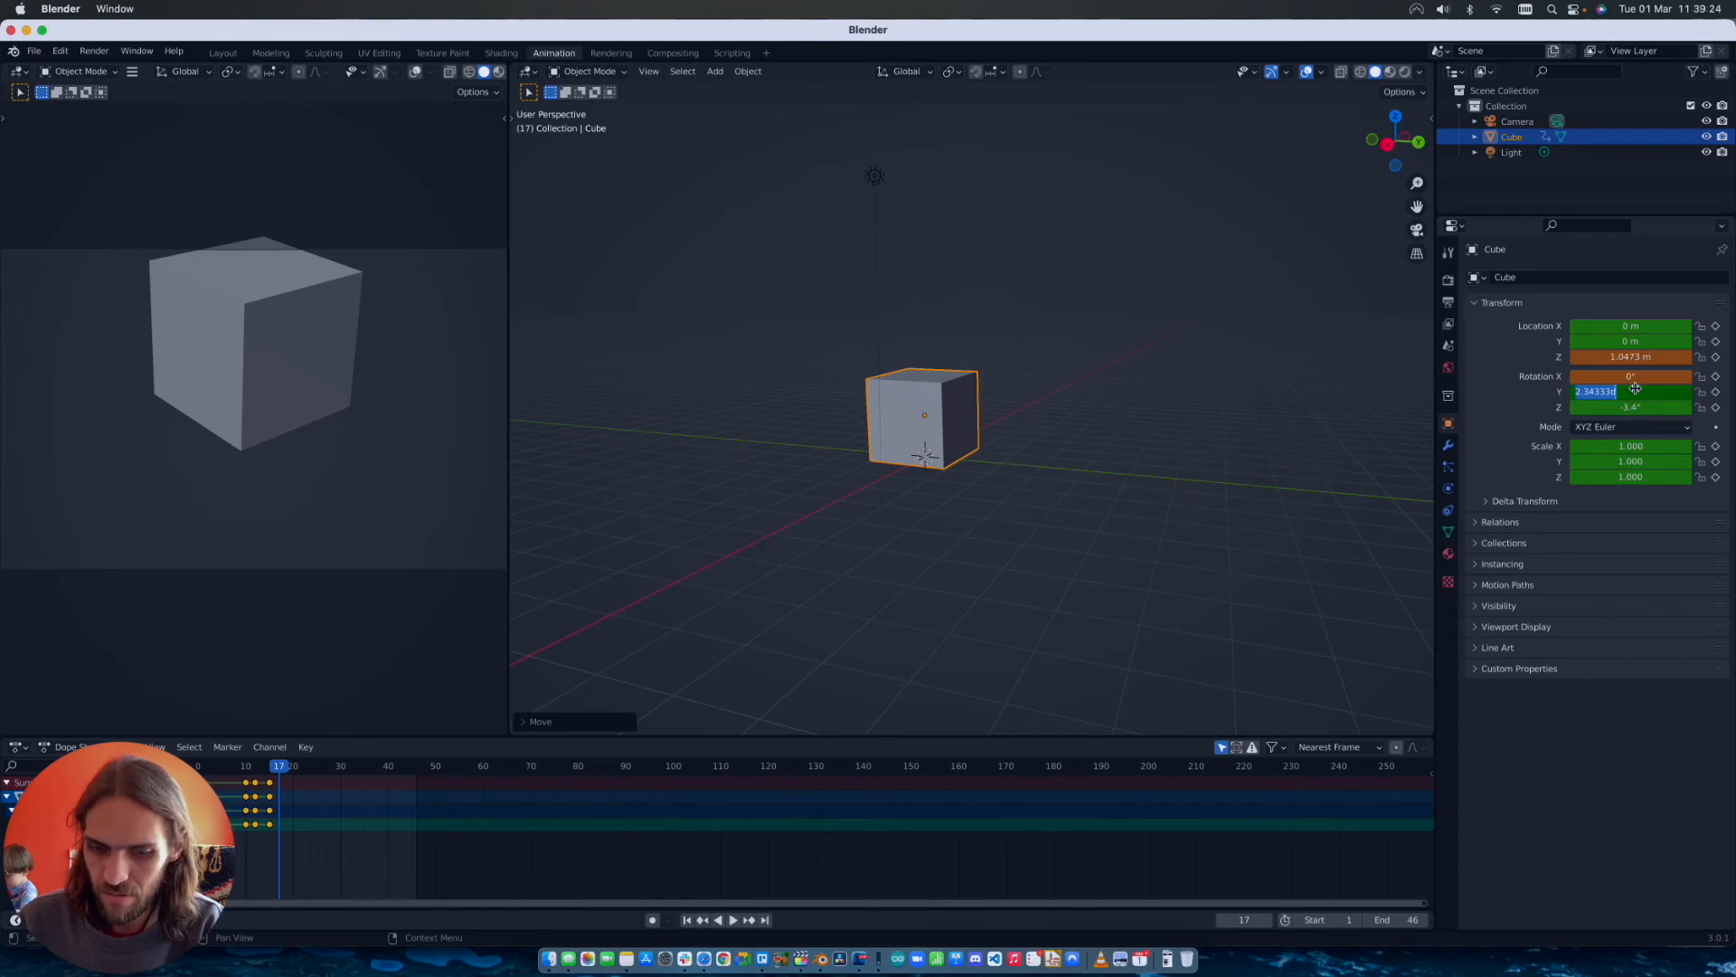
click(1636, 389)
text(0)
key(Return)
key(Return)
key(i)
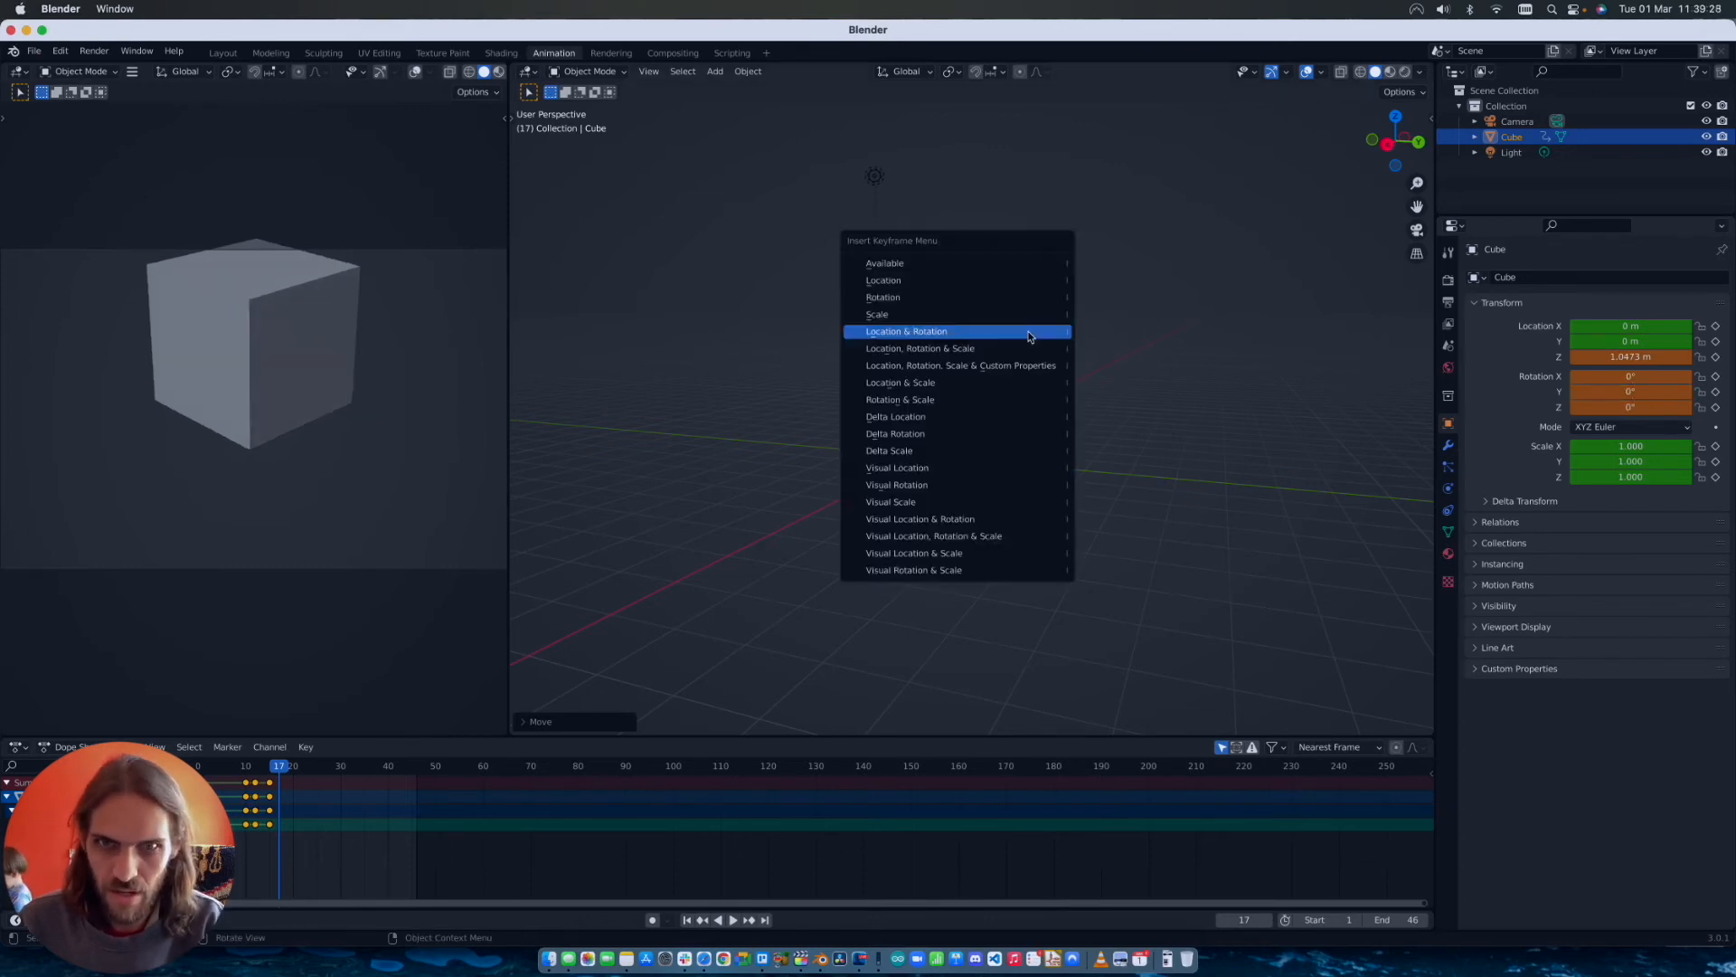
click(1028, 336)
middle_drag(708, 518, 715, 518)
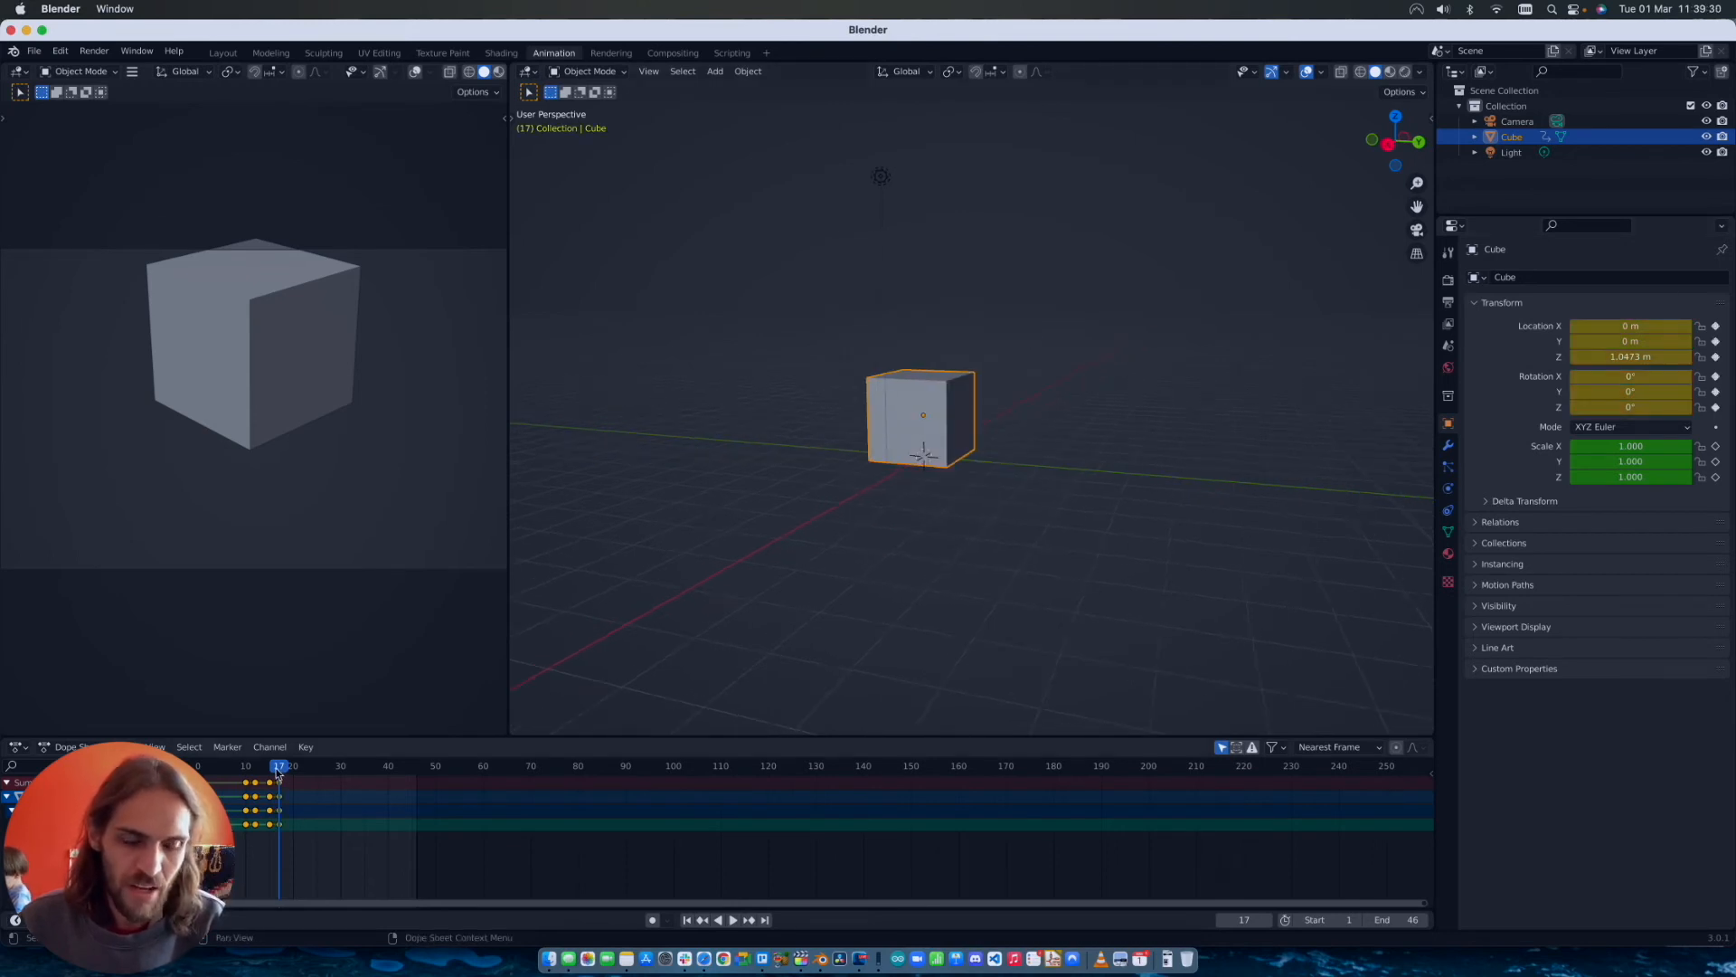
Step: Play the drop and two-stage wobble repeatedly from frame 1, examining the landing from different angles
key(space)
scroll(773, 519, left, 5)
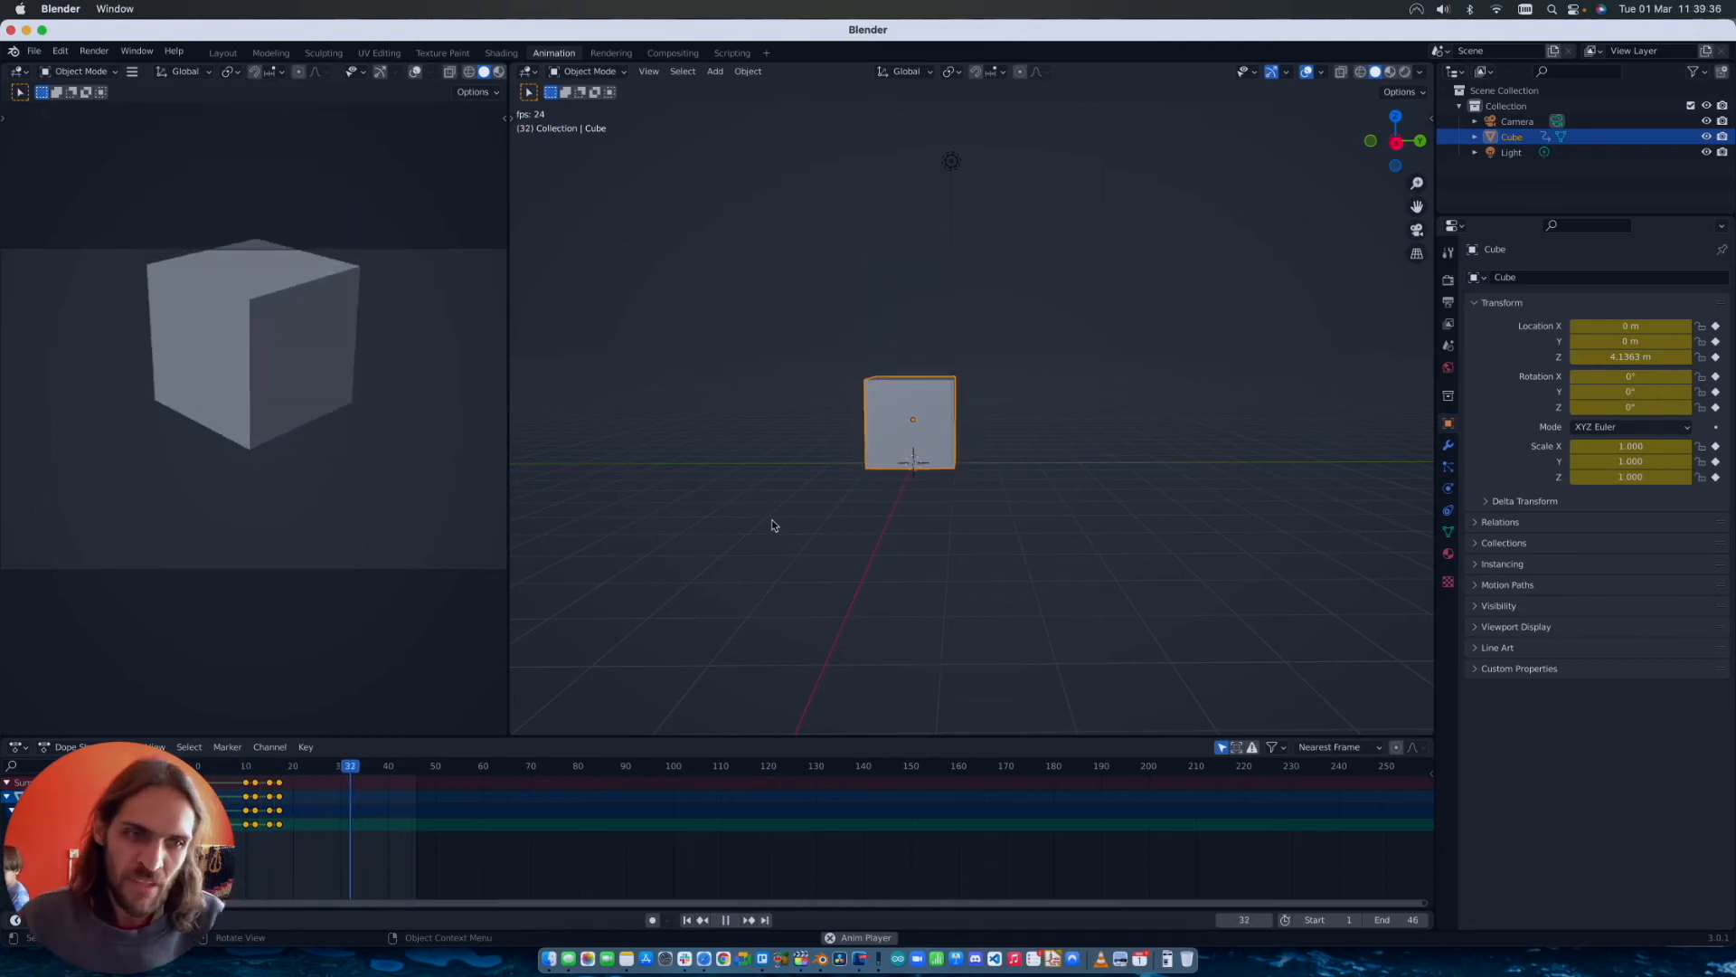
scroll(822, 531, left, 2)
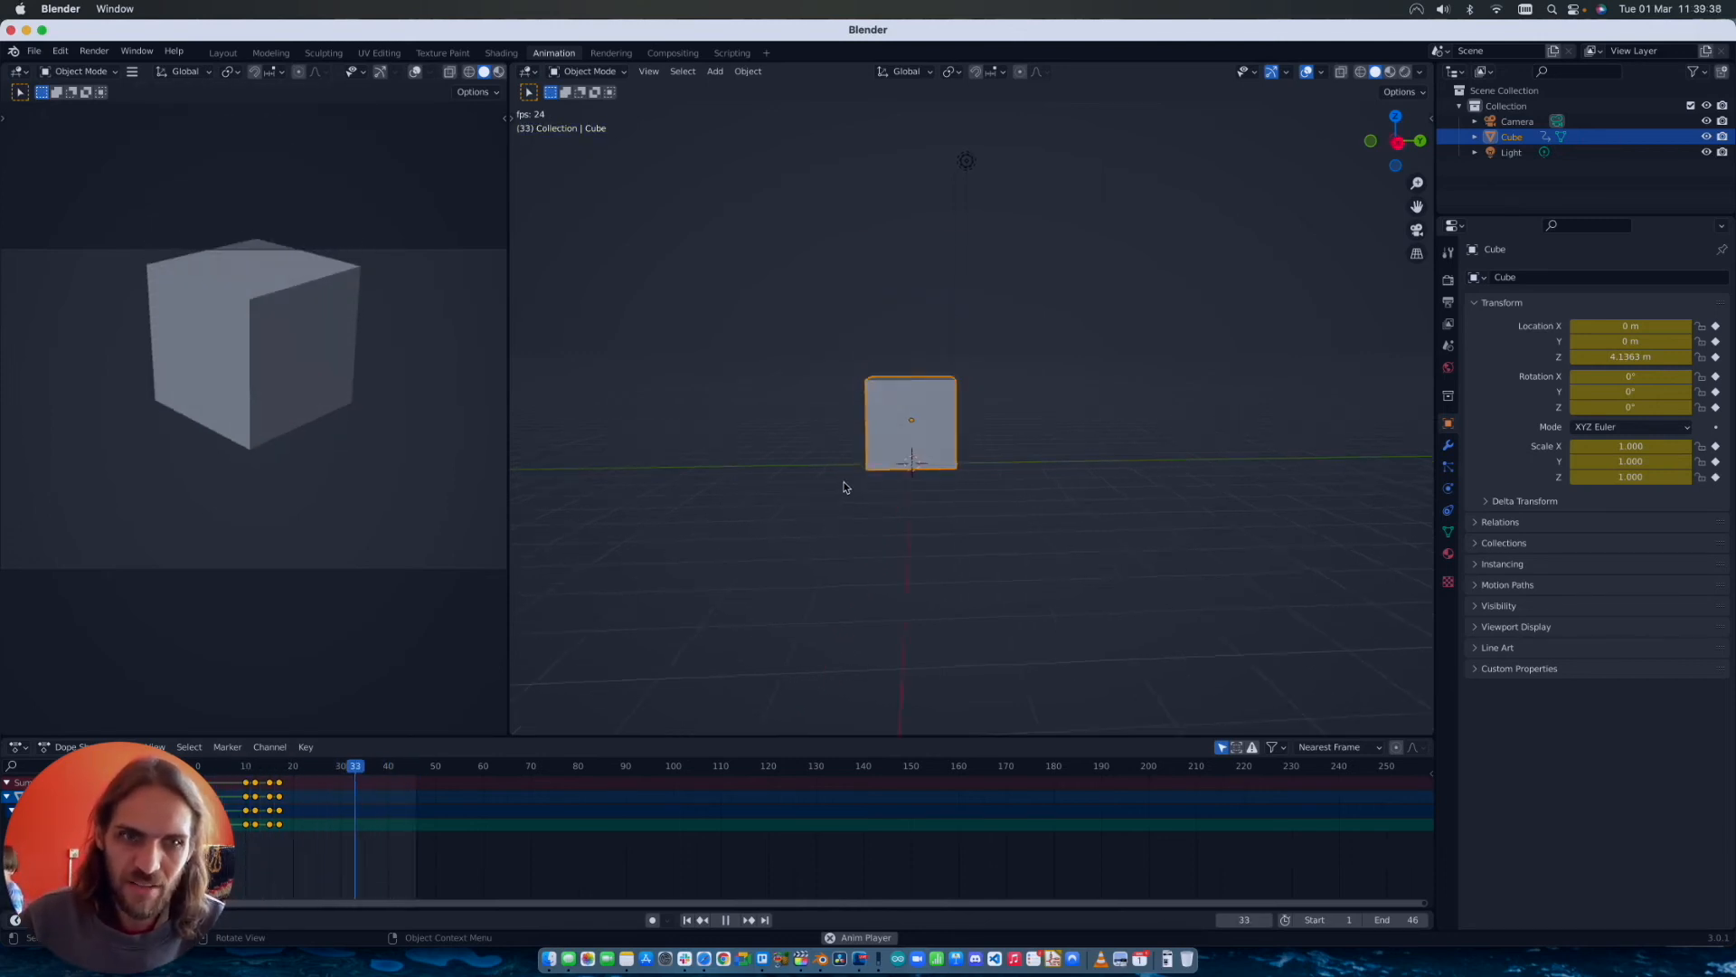
key(space)
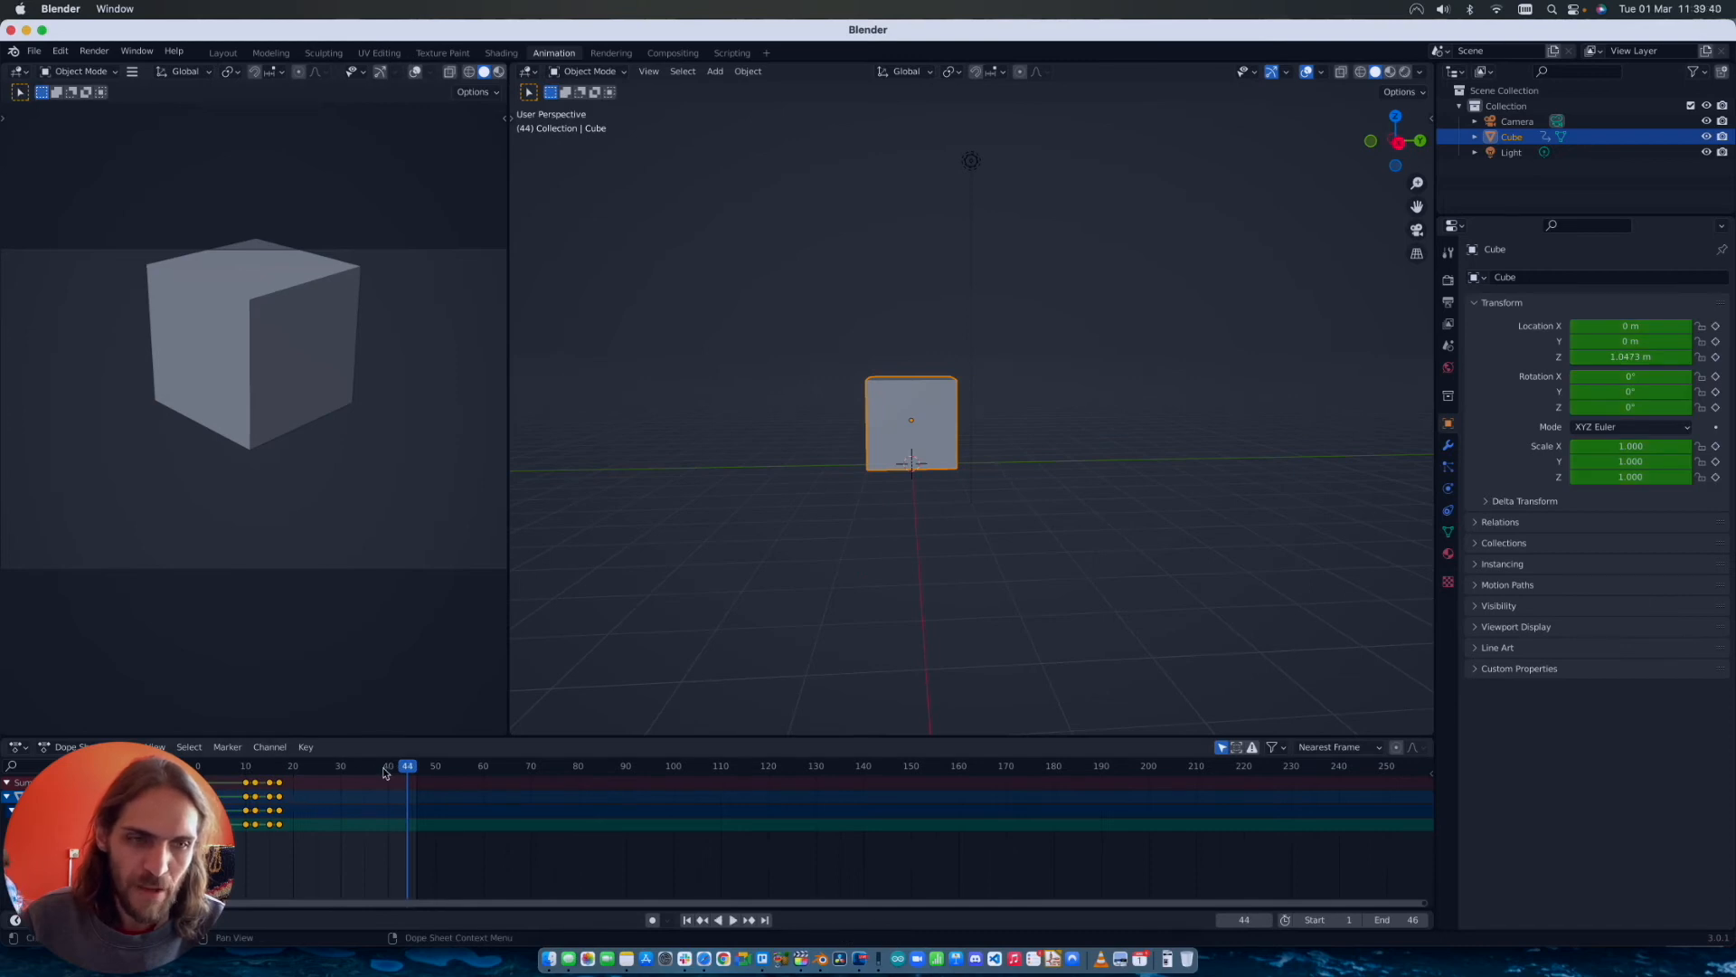
drag(373, 770, 198, 769)
key(space)
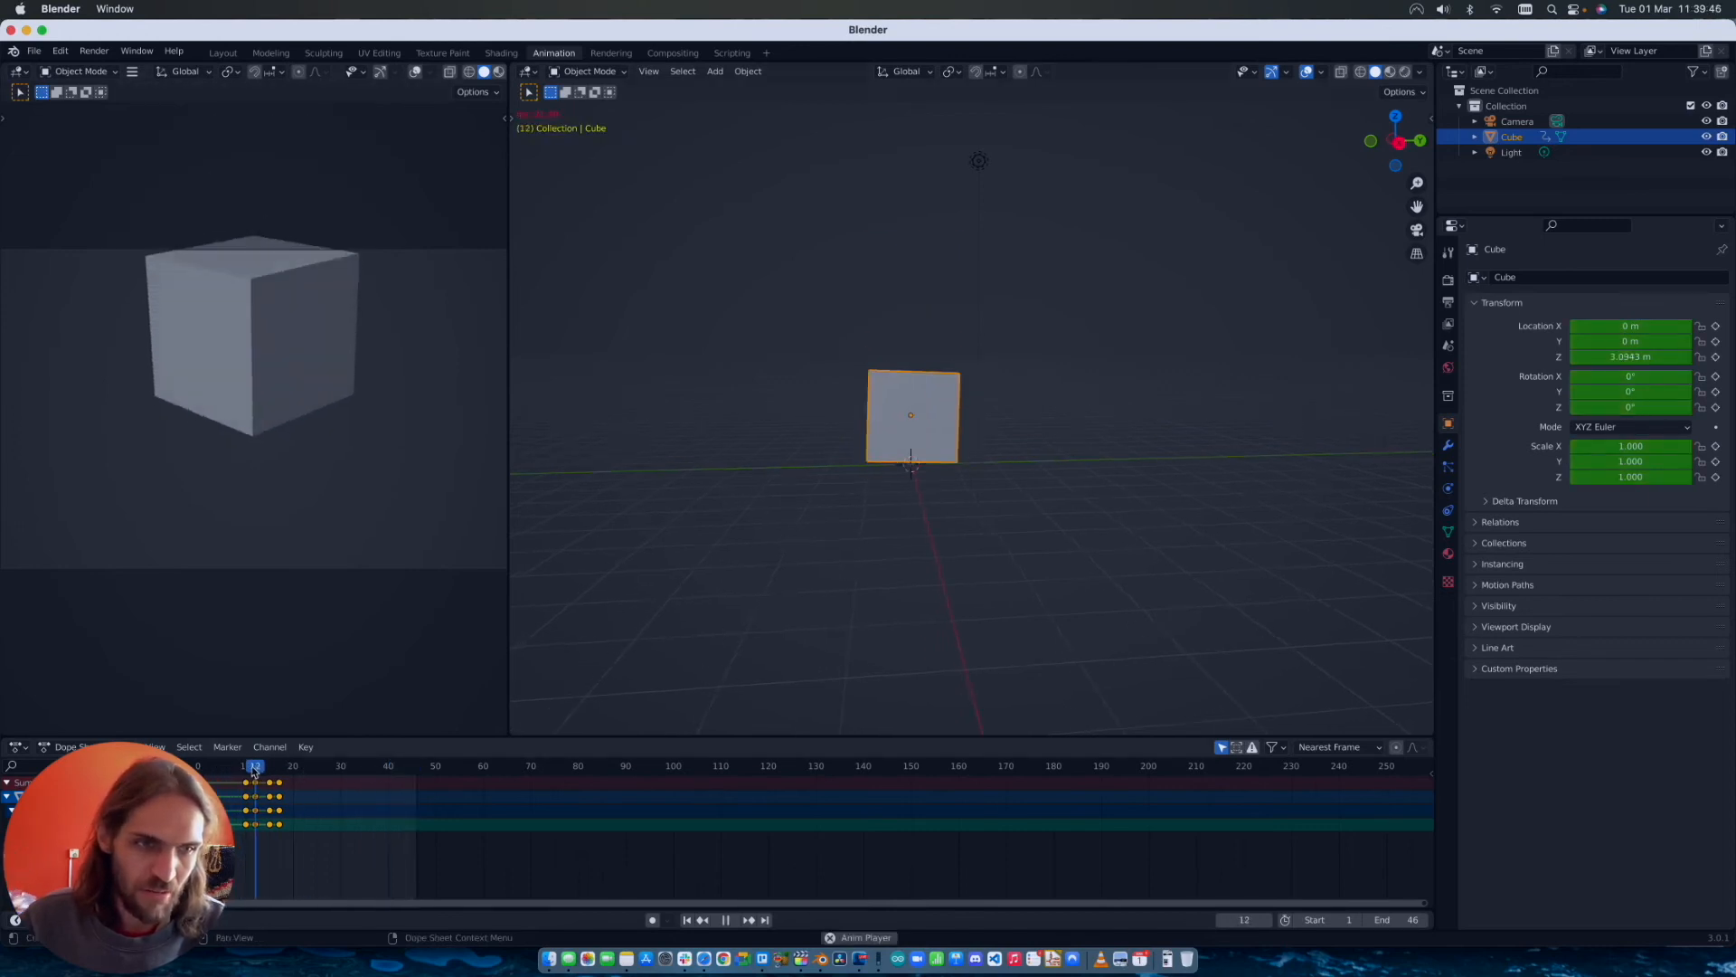
key(space)
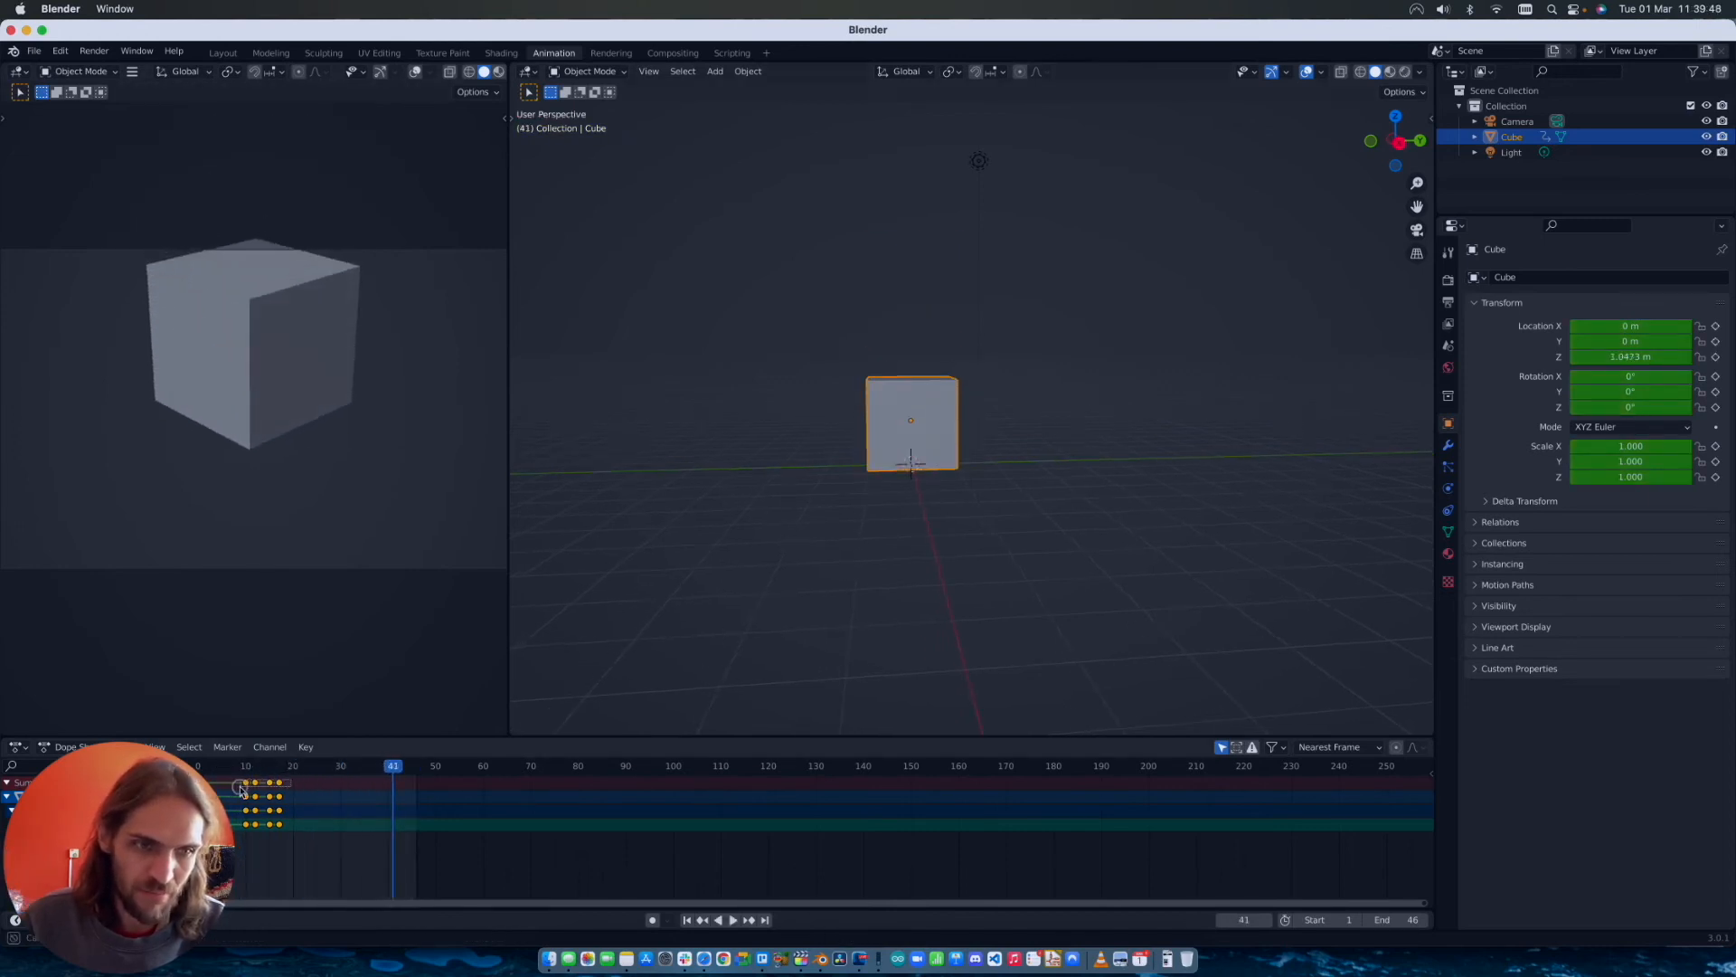
Step: Shift all landing and bounce keyframes three frames earlier, starting the landing at frame 7, and play the faster drop
drag(302, 782, 241, 789)
key(g)
click(302, 782)
key(space)
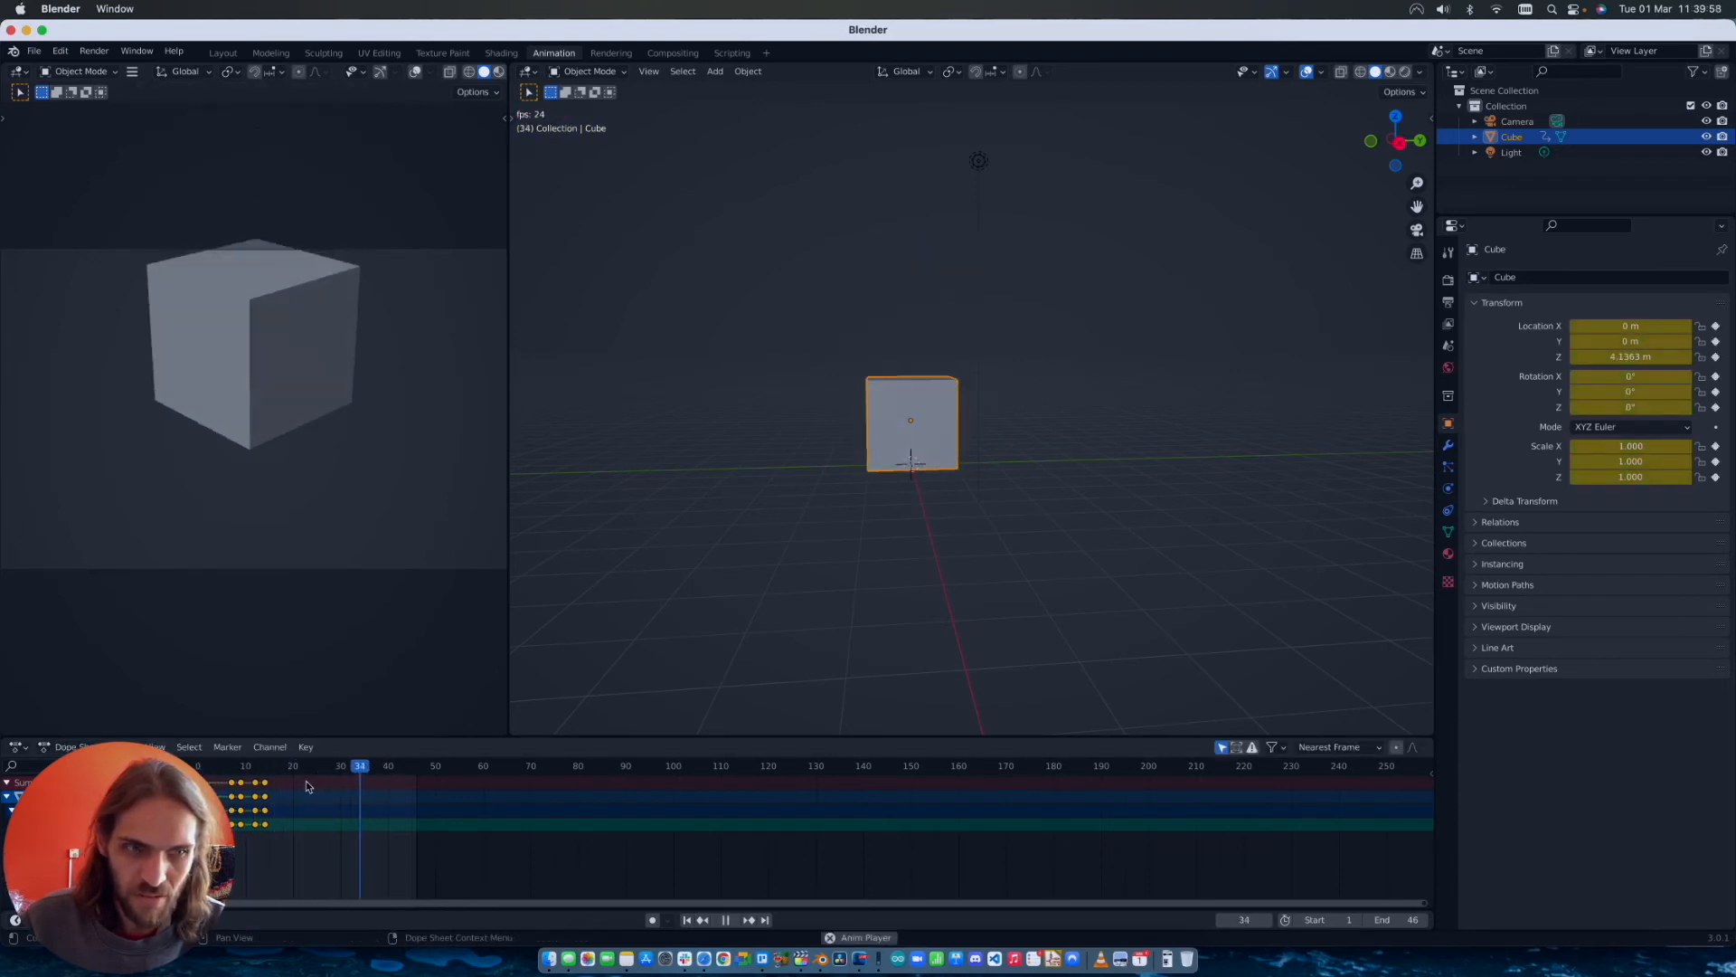
key(space)
click(265, 783)
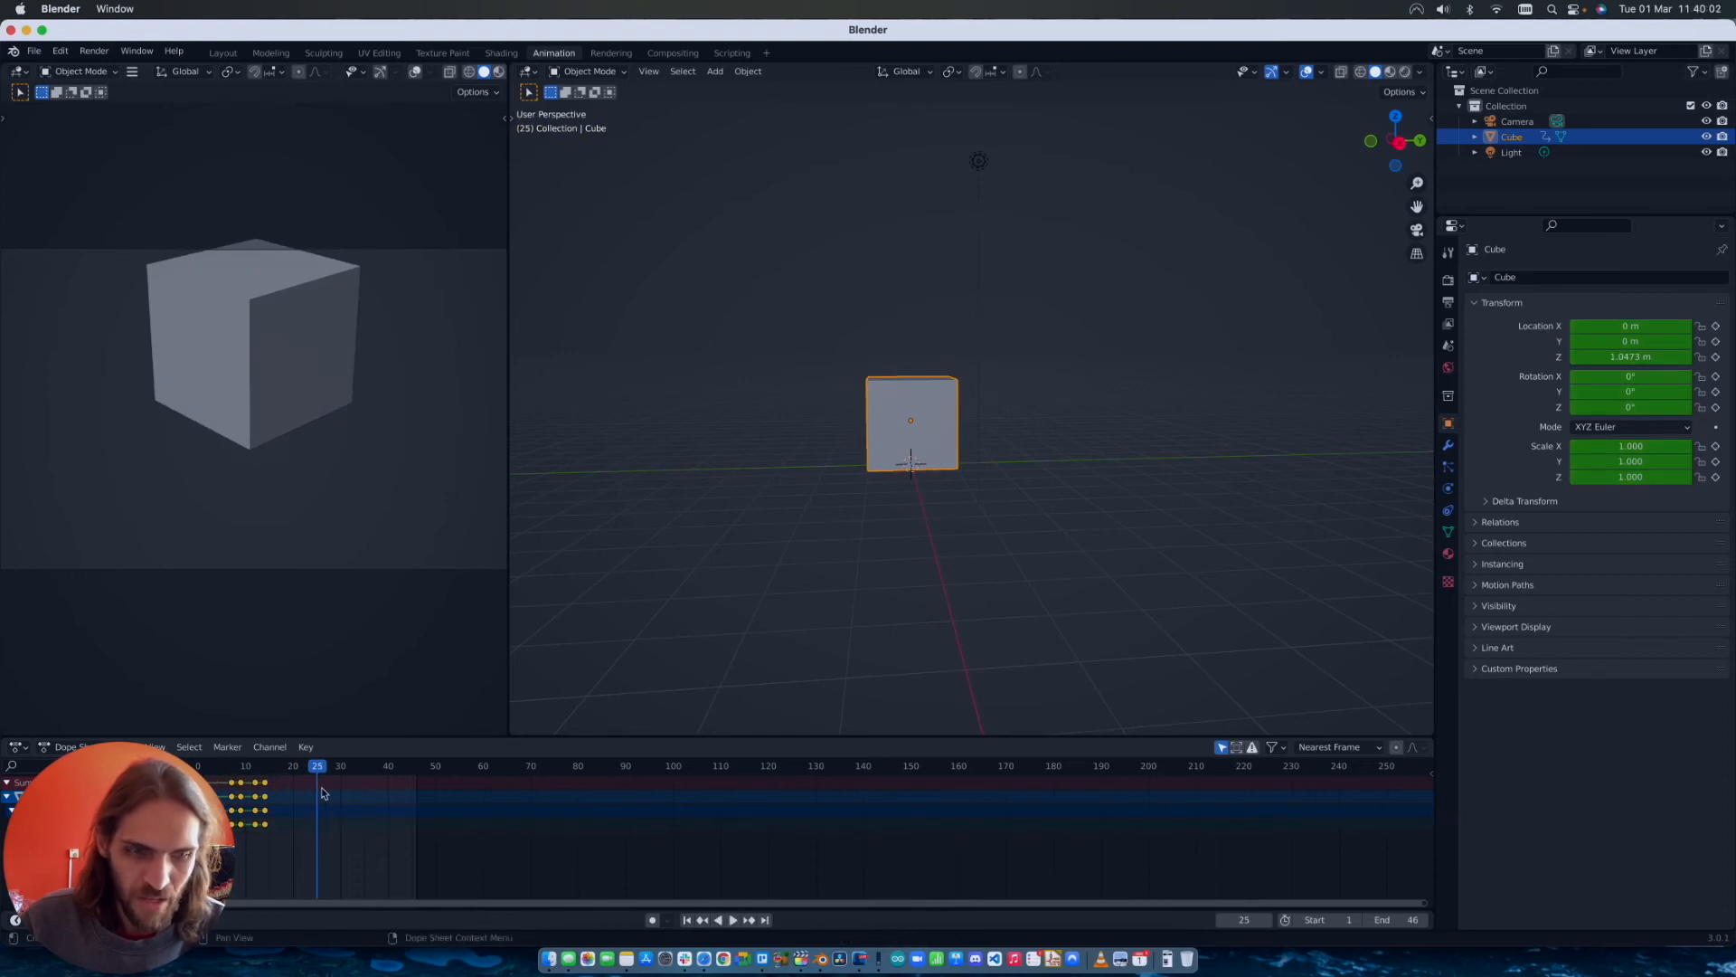
key(s)
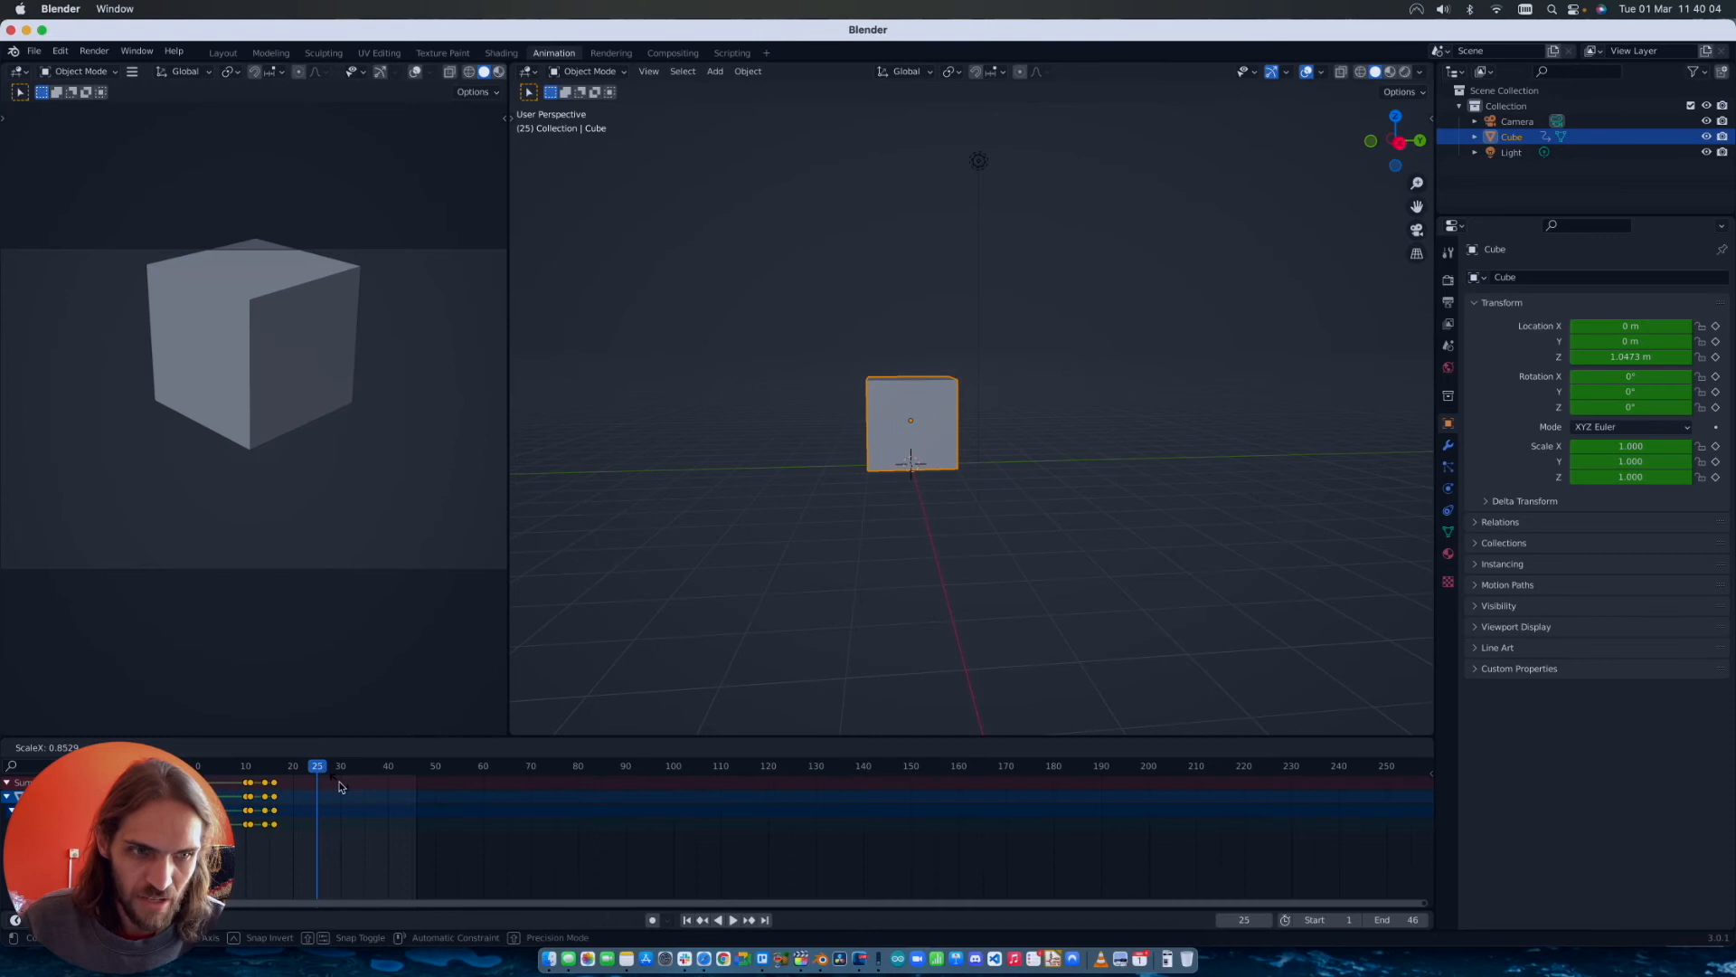
click(340, 782)
key(space)
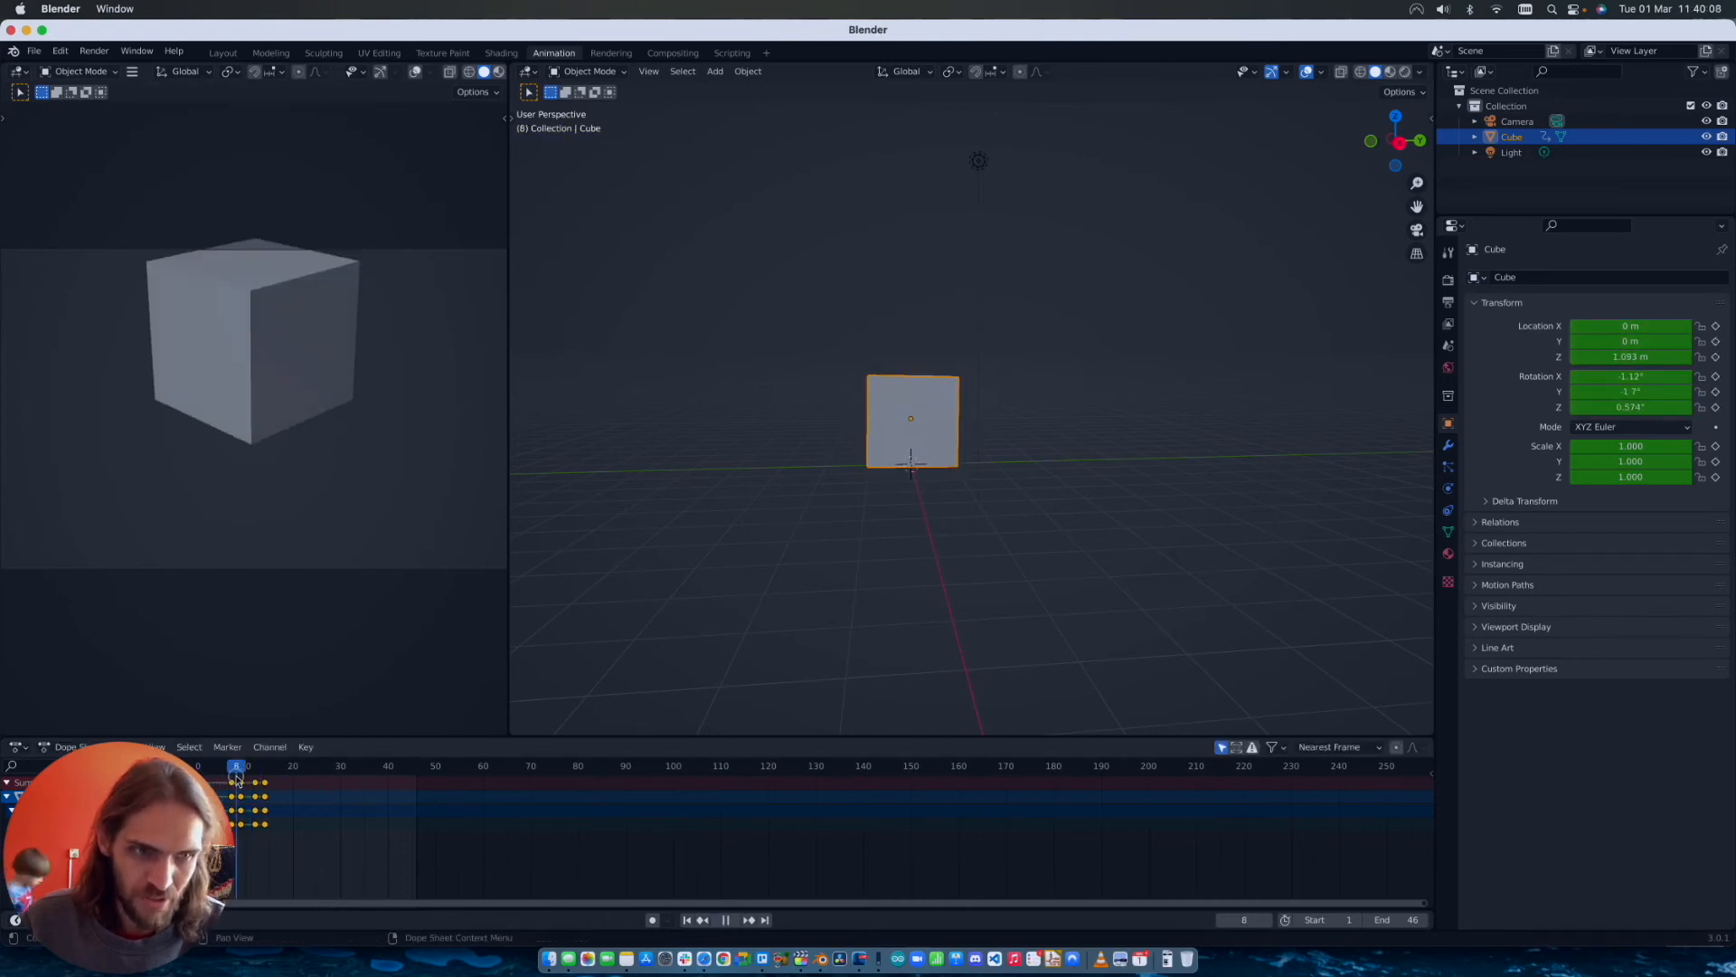
Step: Scale the bounce keyframes closer together around frame 7, placing them at frames 8, 10 and 11, and play the result
drag(236, 779, 231, 779)
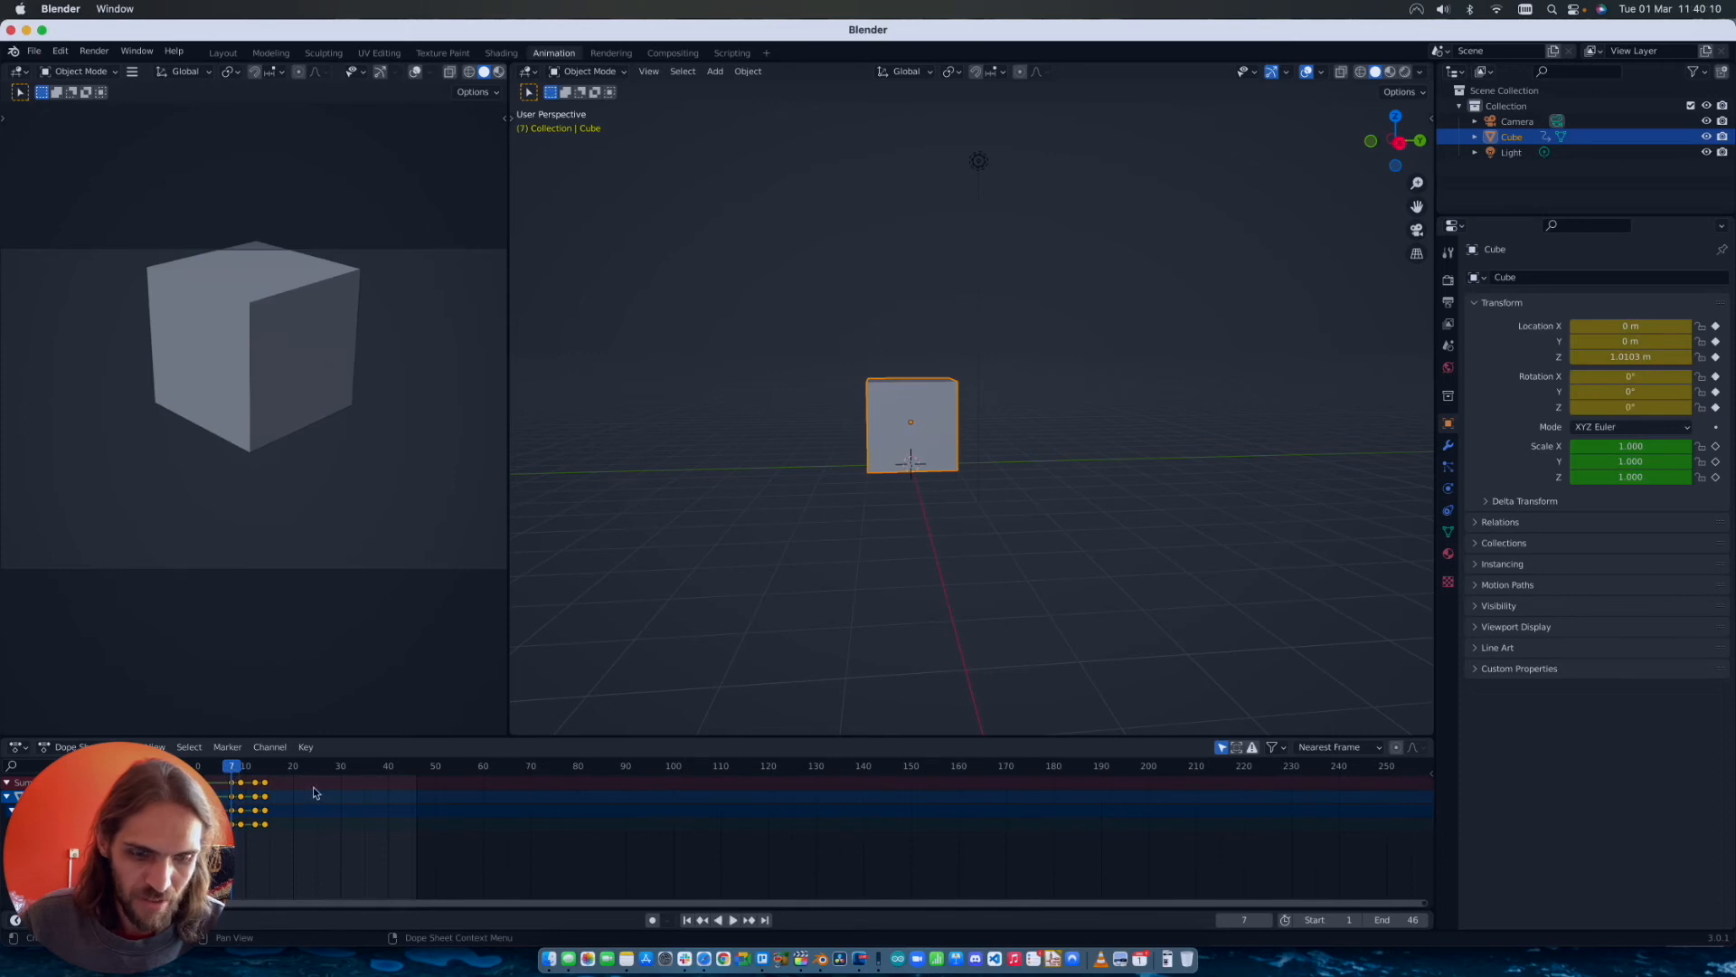
key(s)
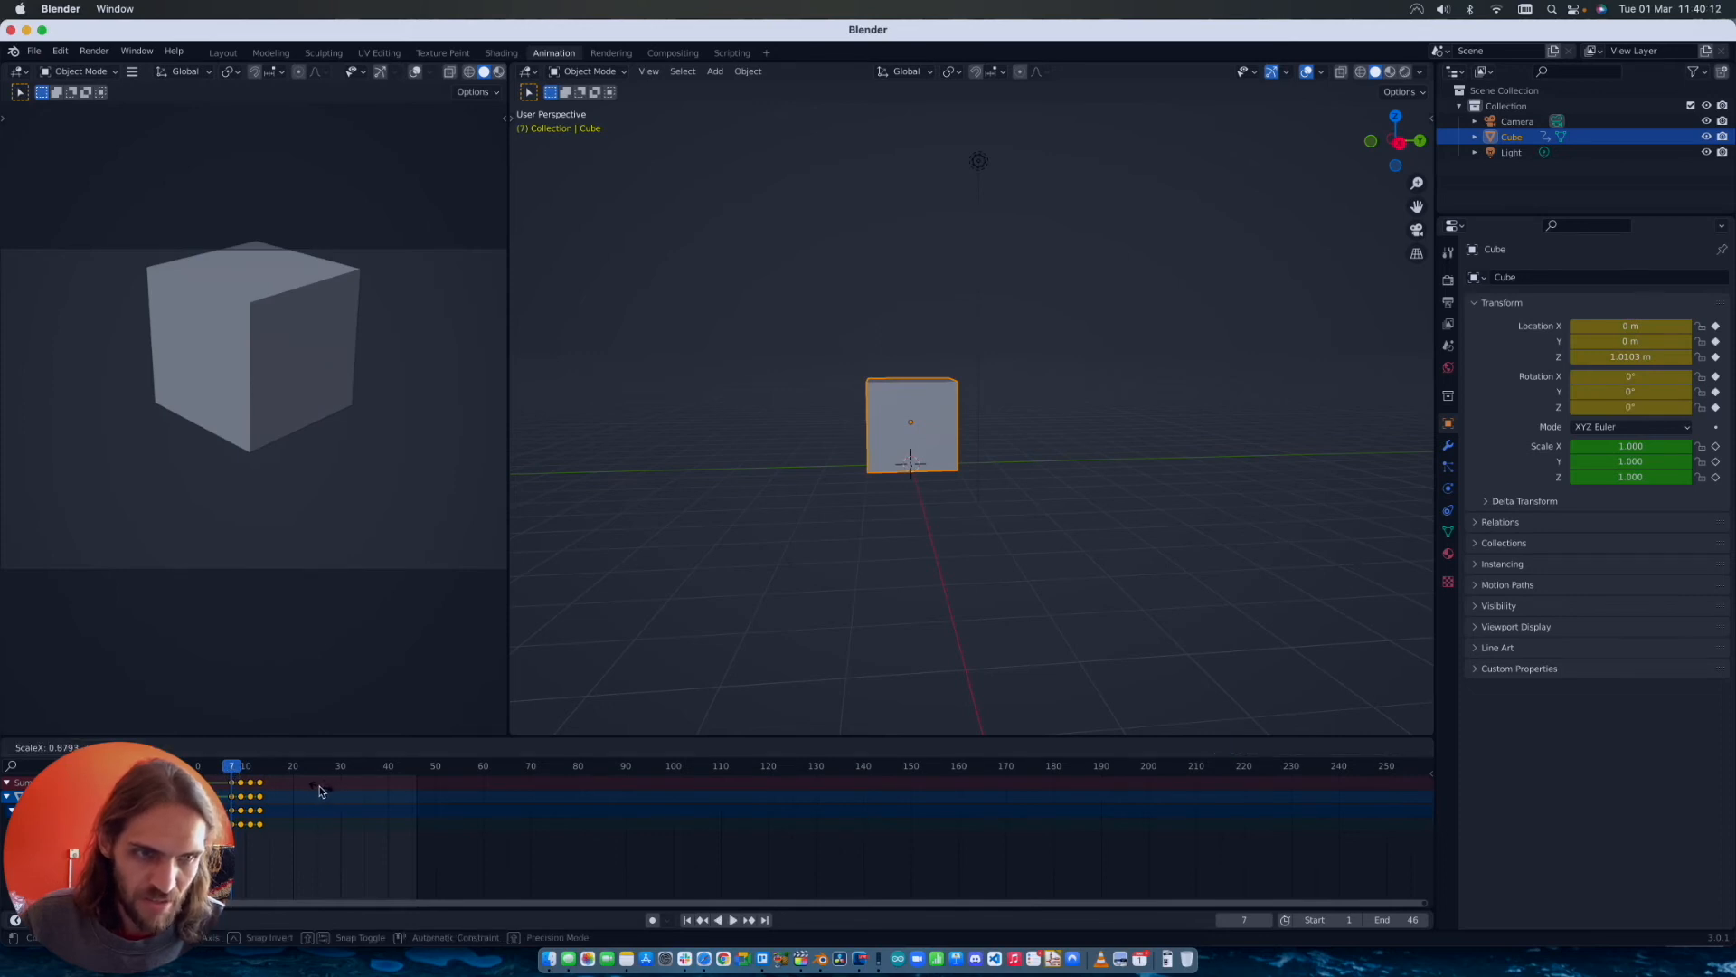
click(288, 787)
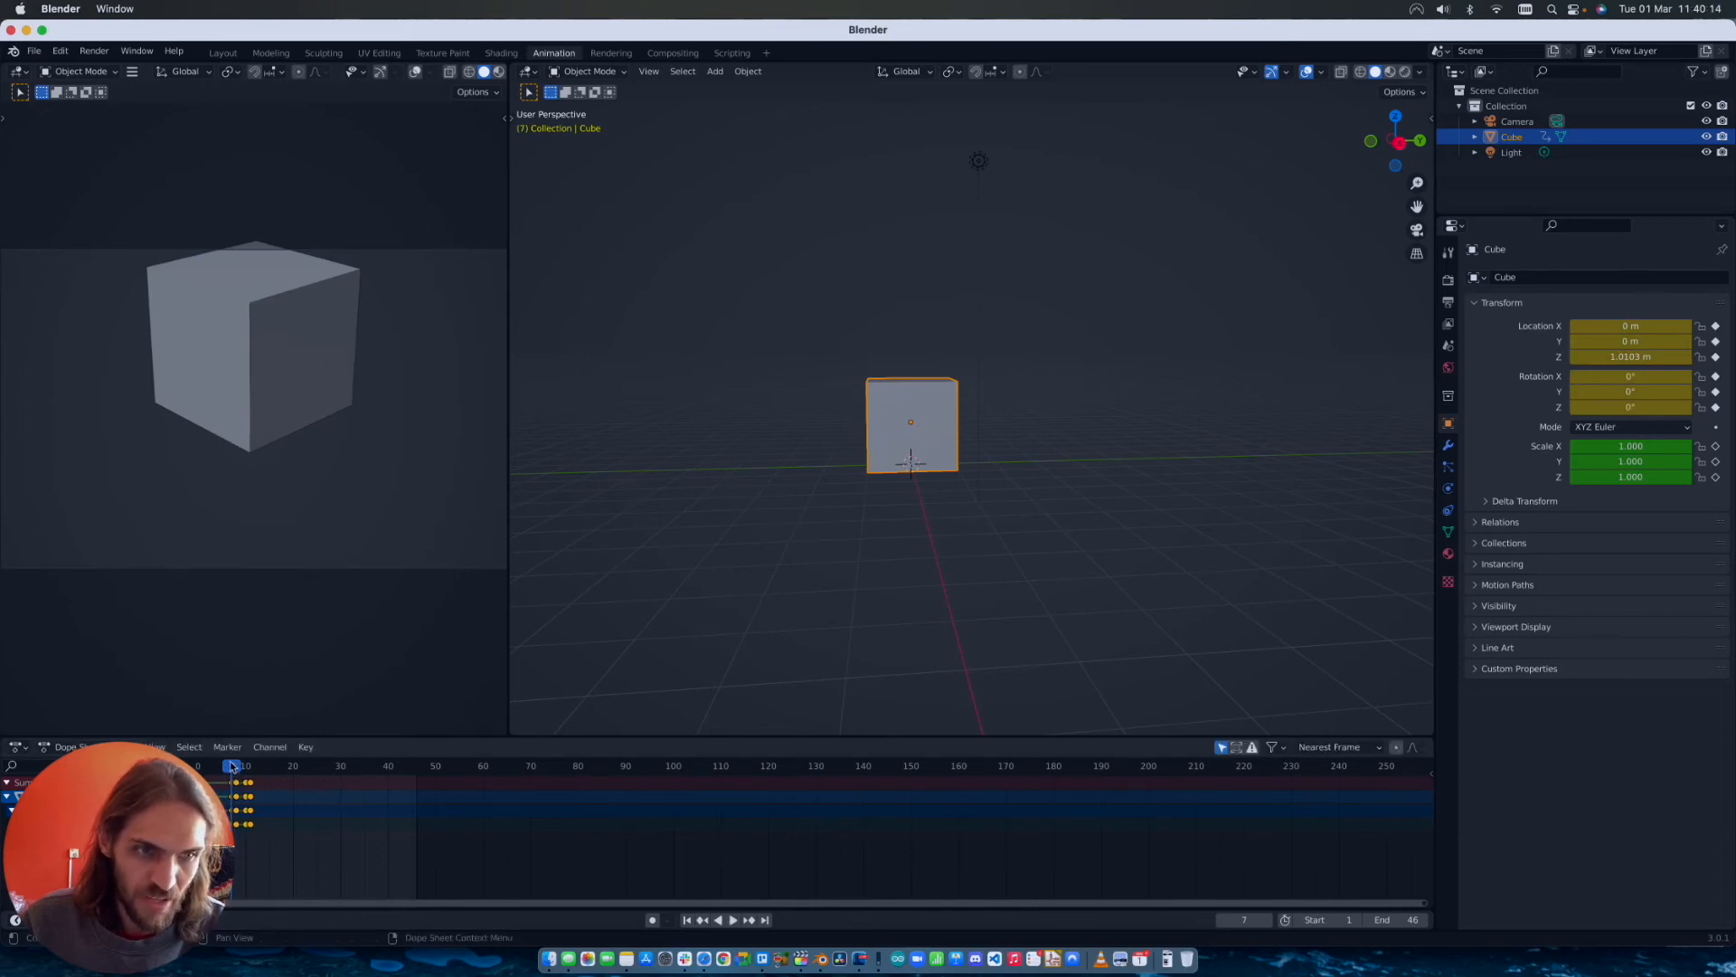
key(space)
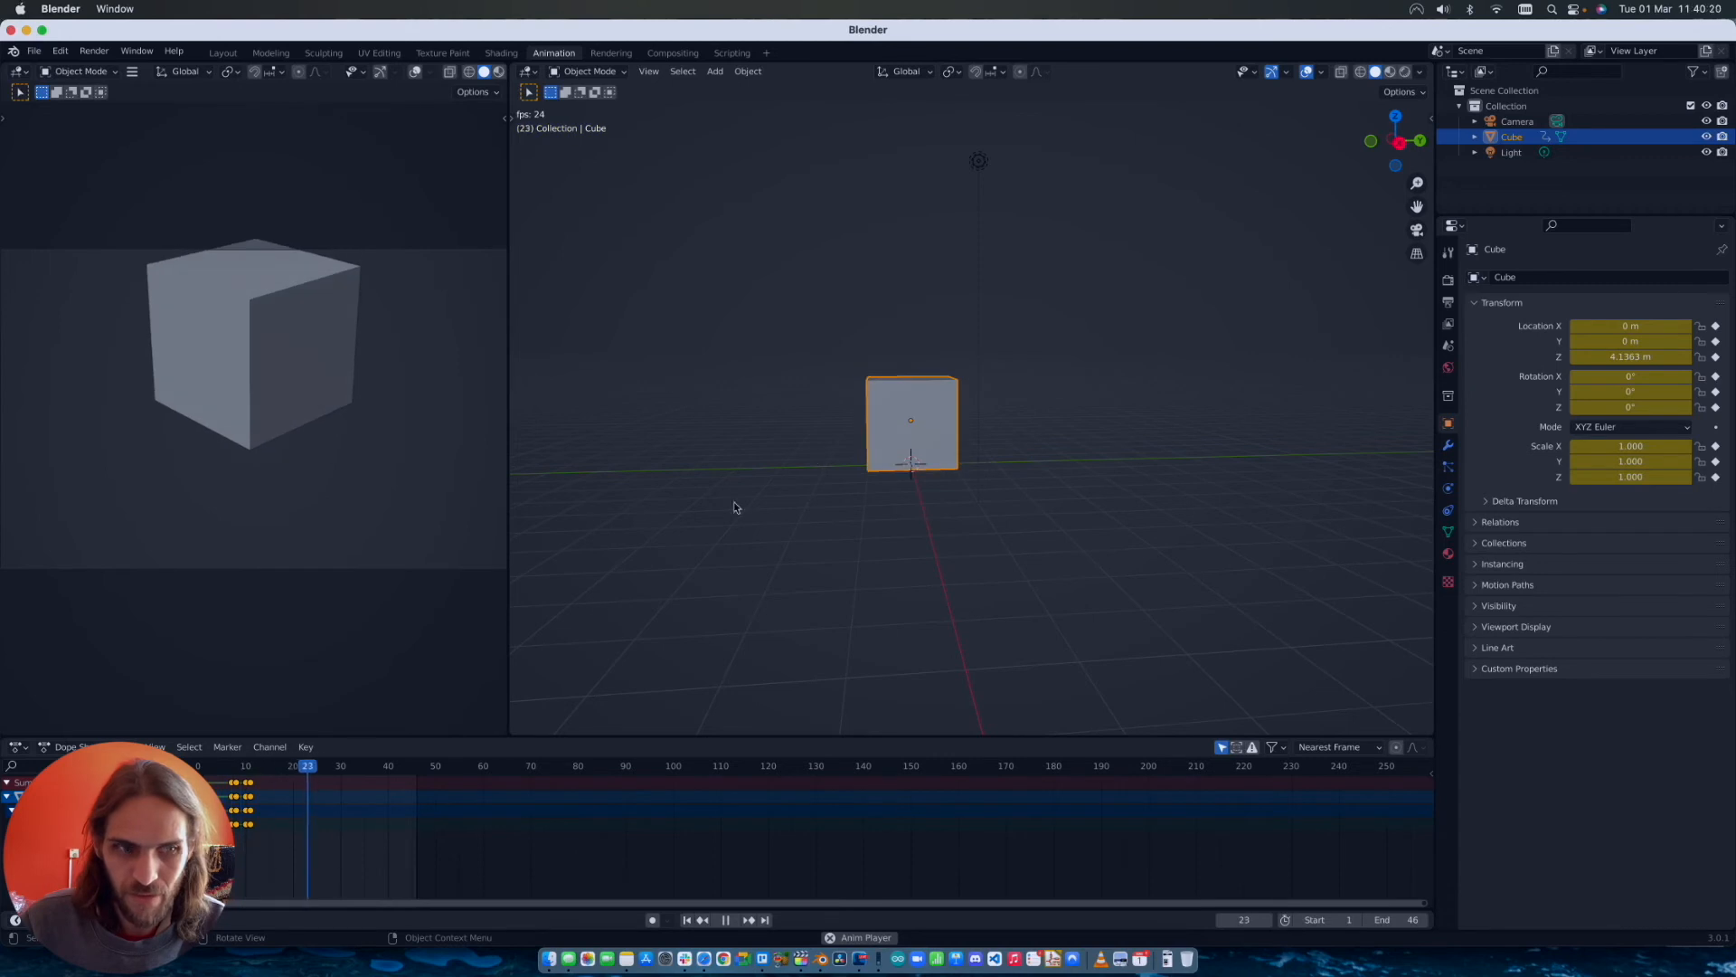
key(space)
Step: Move the compressed landing and bounce keyframes ten frames later, starting at frame 17, and play the slower drop
key(g)
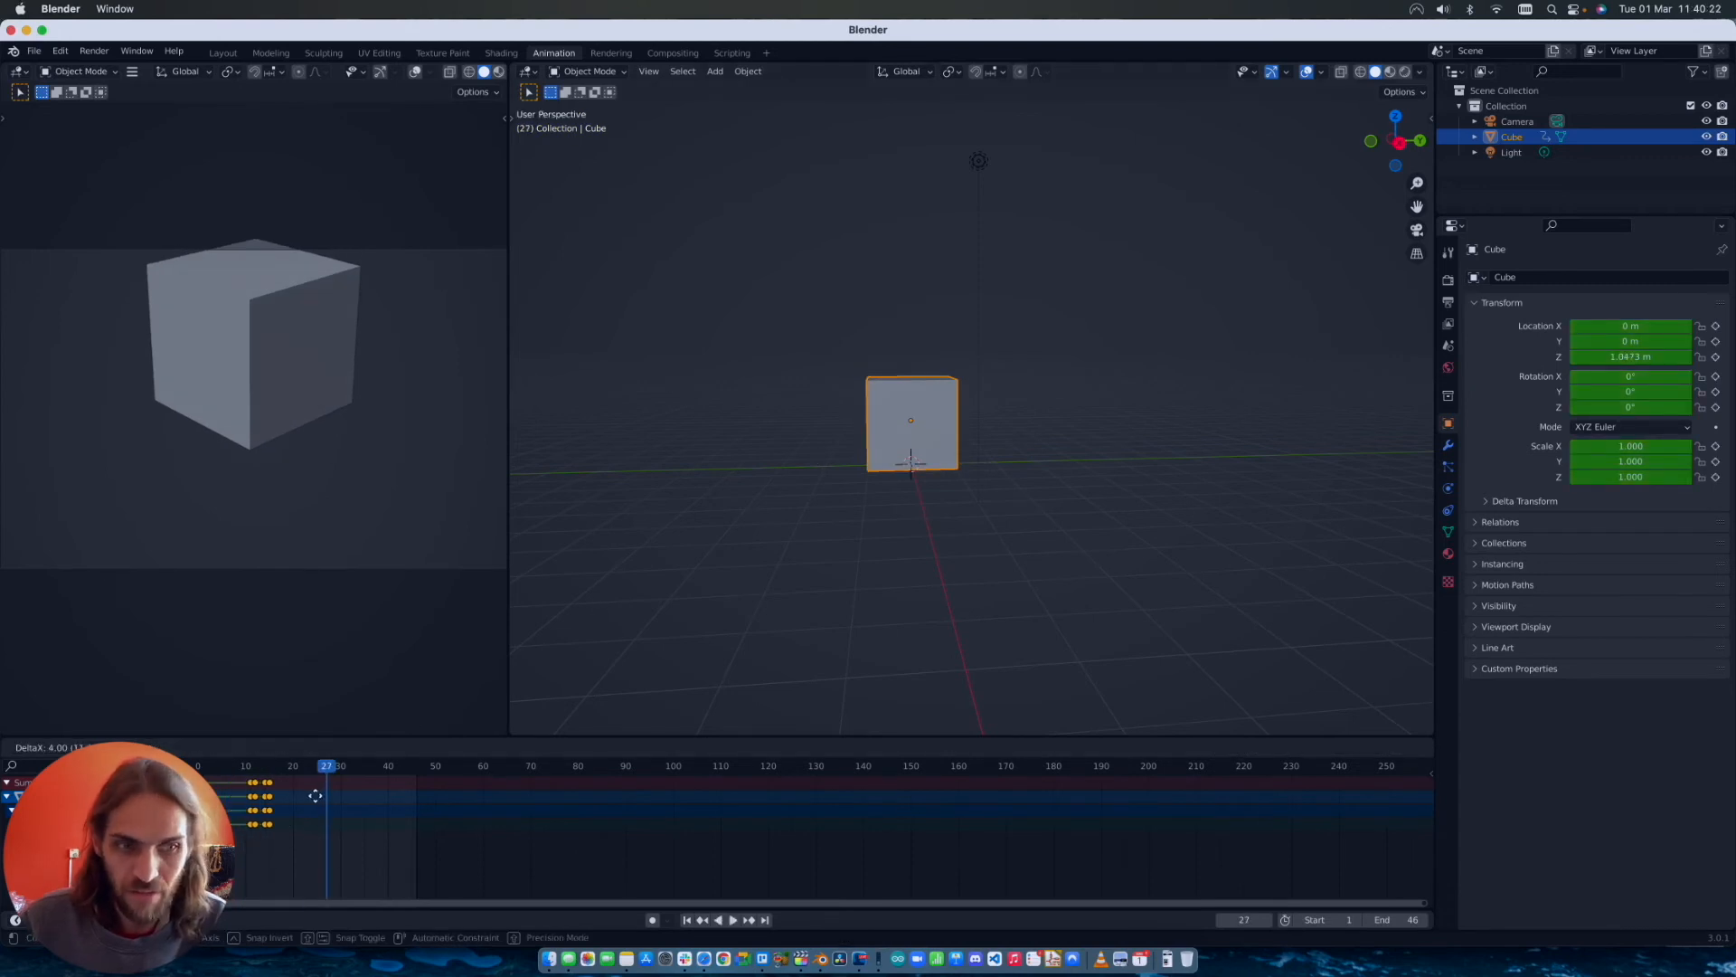
click(340, 794)
key(space)
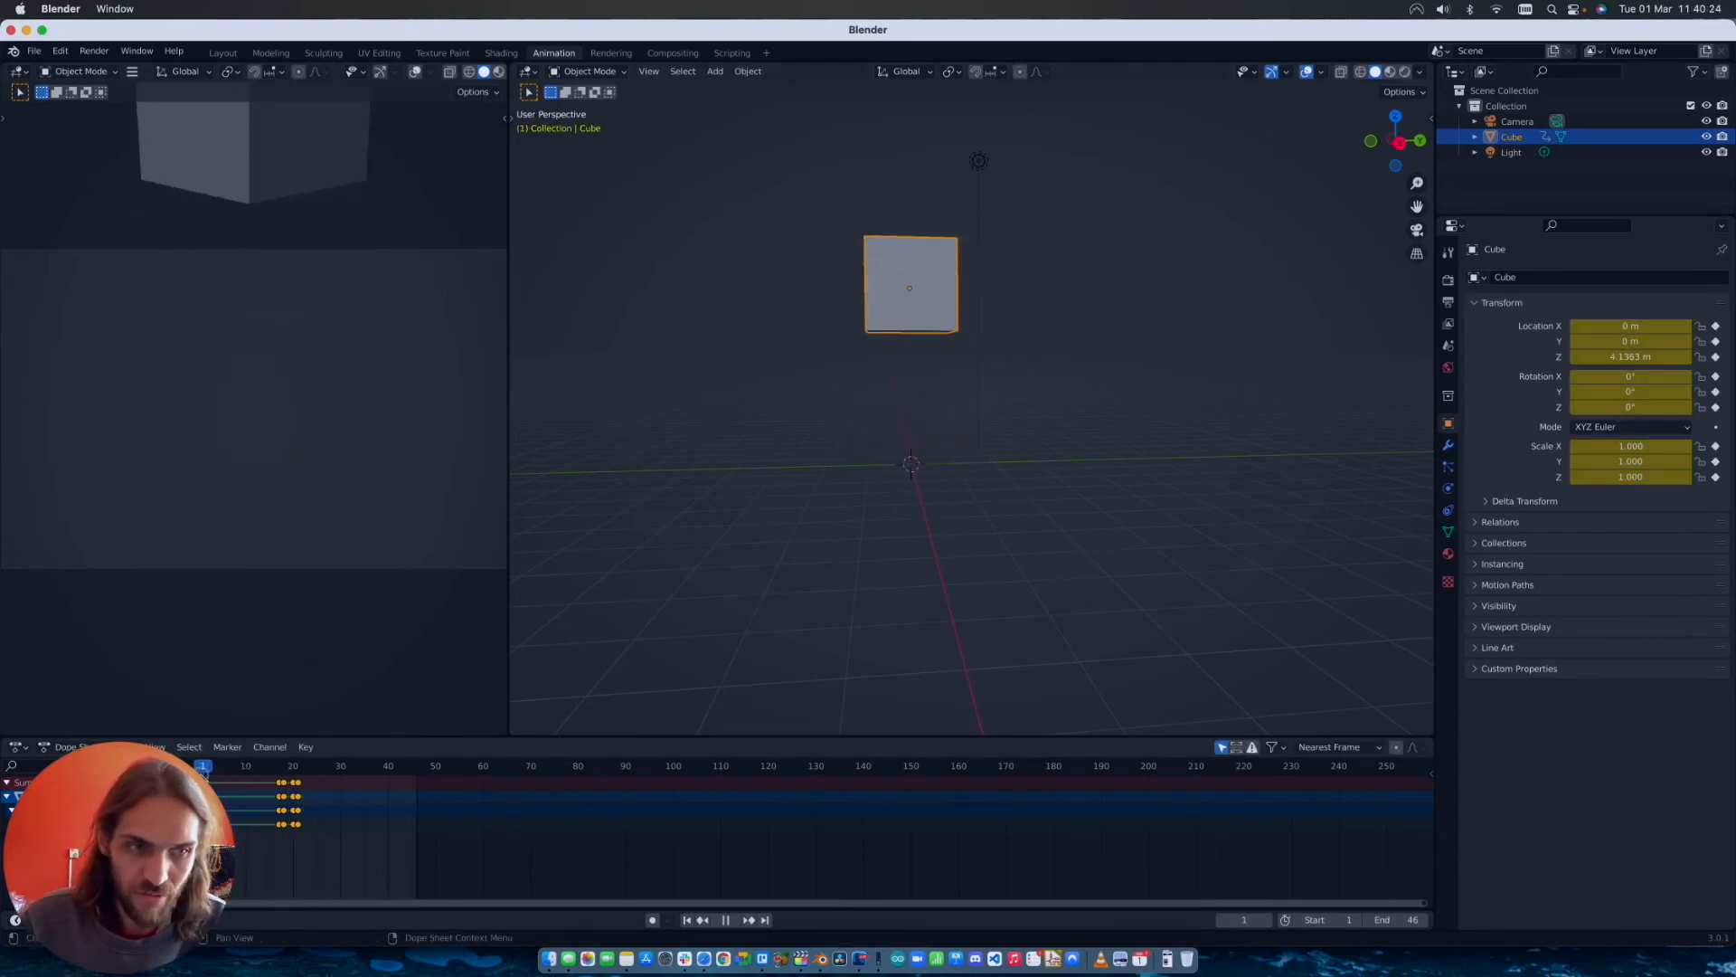
key(space)
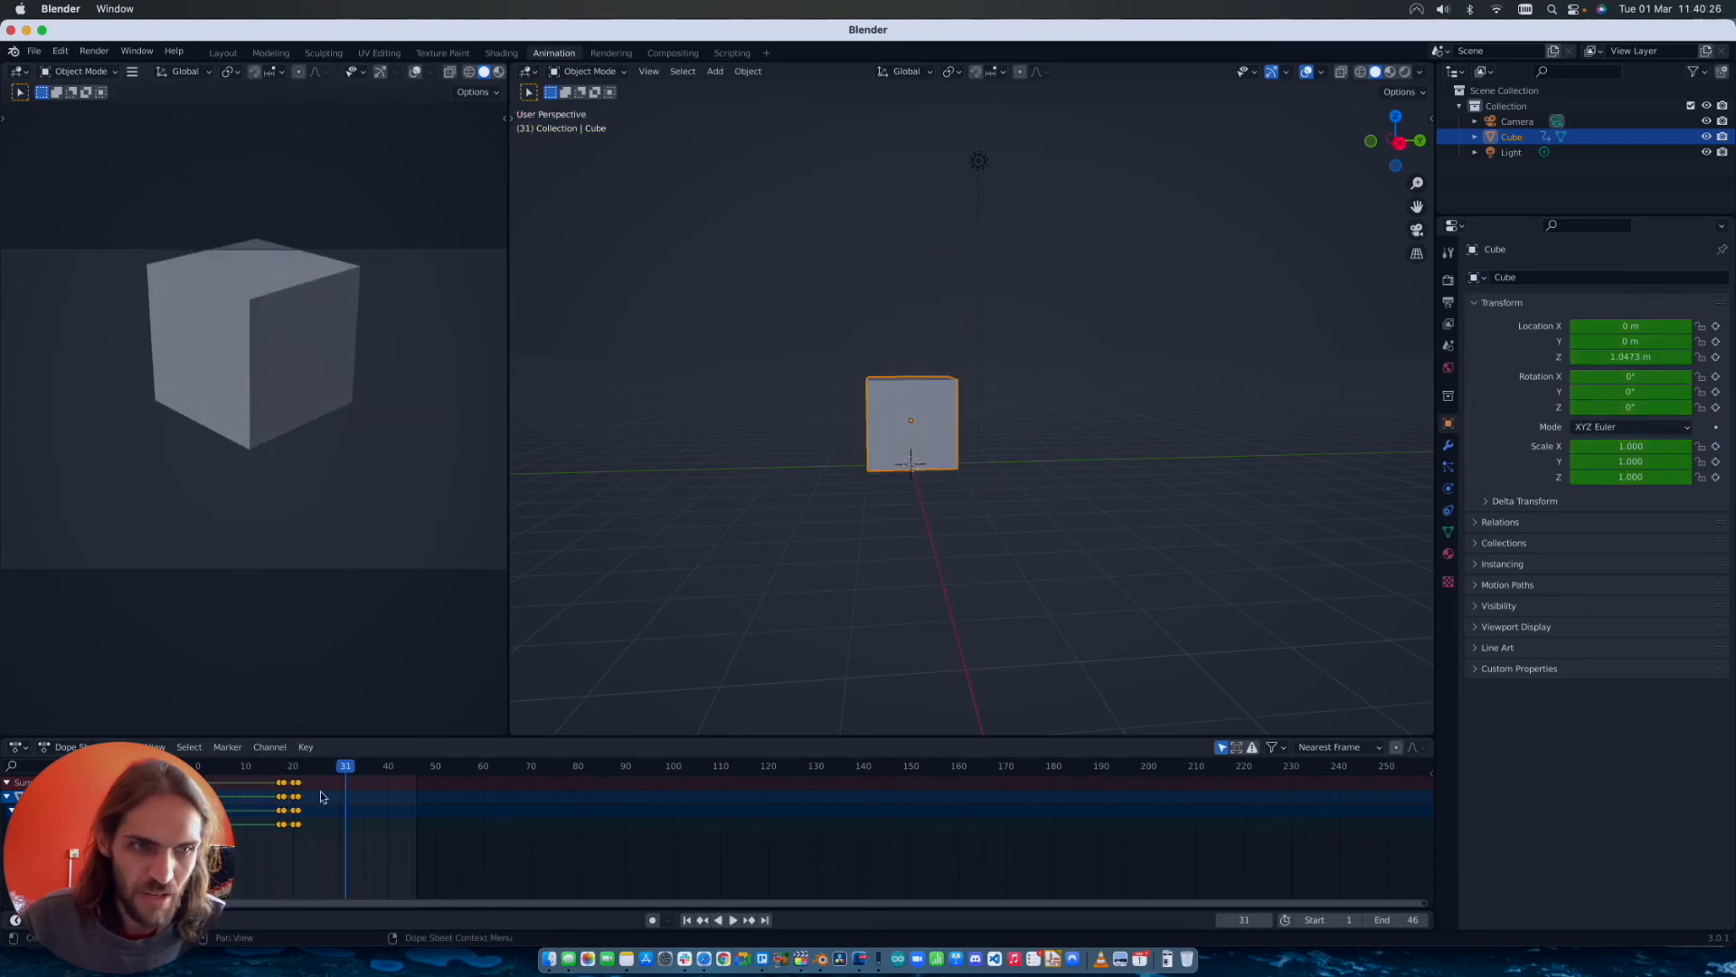
Step: Delete the bounce keyframes after frame 17, keeping only the landing keyframe
drag(318, 786, 285, 790)
key(Delete)
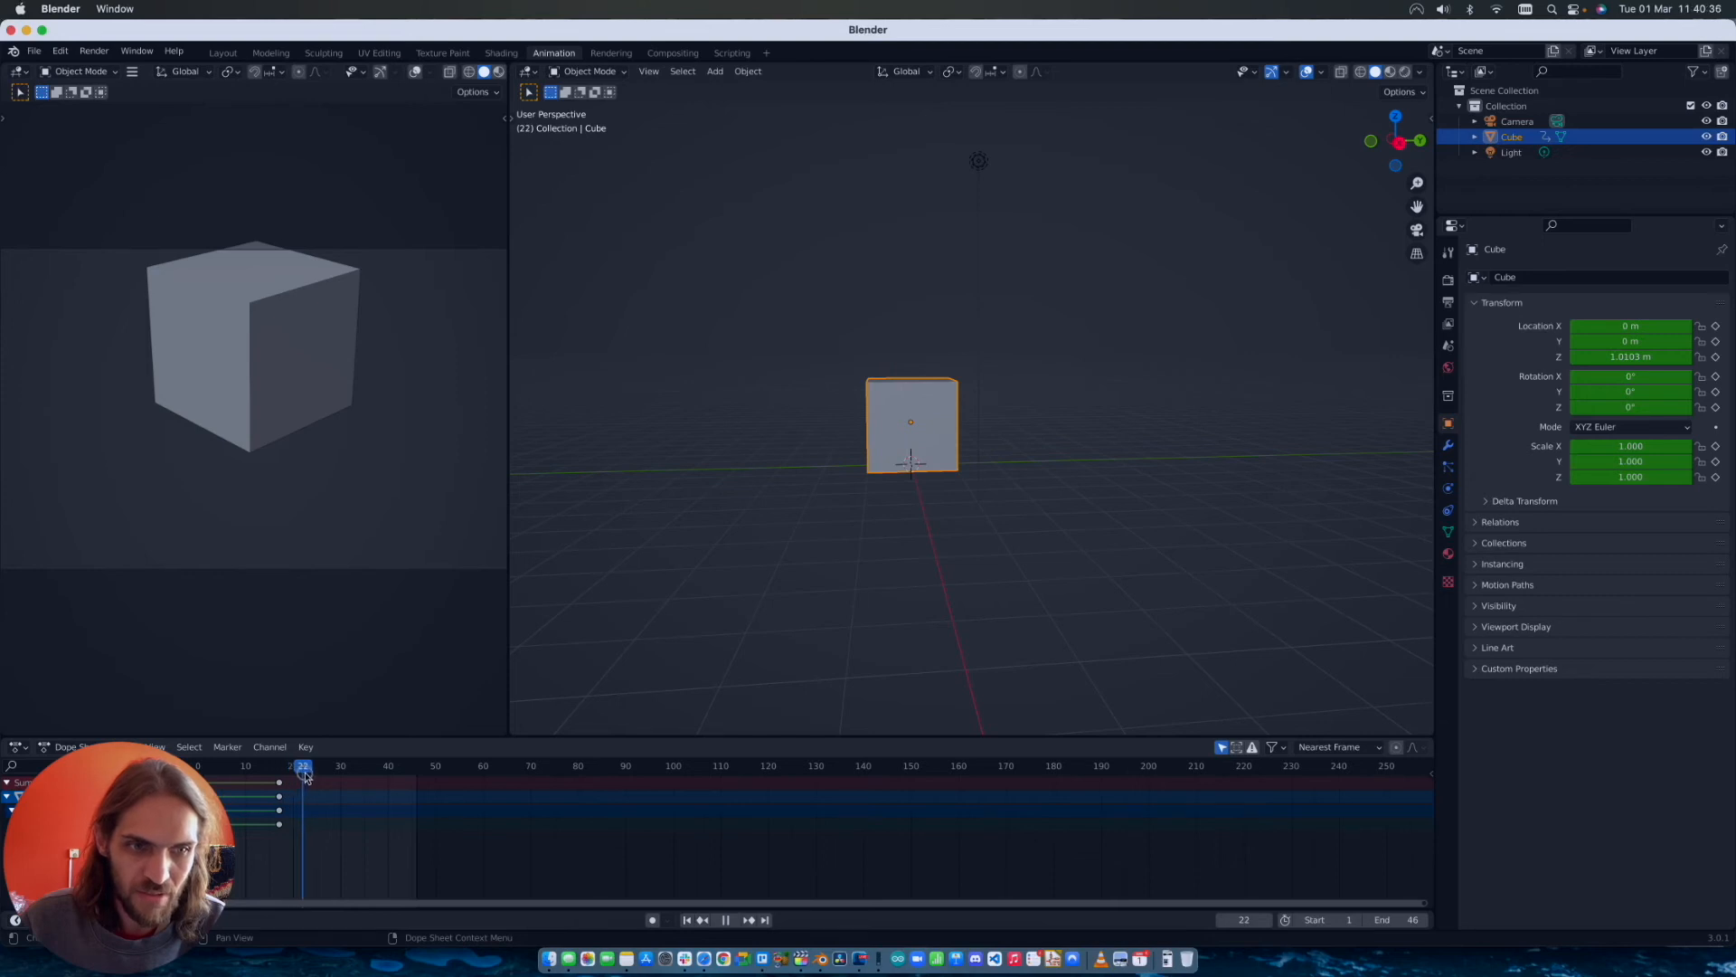
Step: At frame 22, move the cube to about X -0.31 m, Y 1.01 m, Z 5.93 m and trackball-rotate it to about X -7°, Y -26.7°, Z 9.8°
key(g)
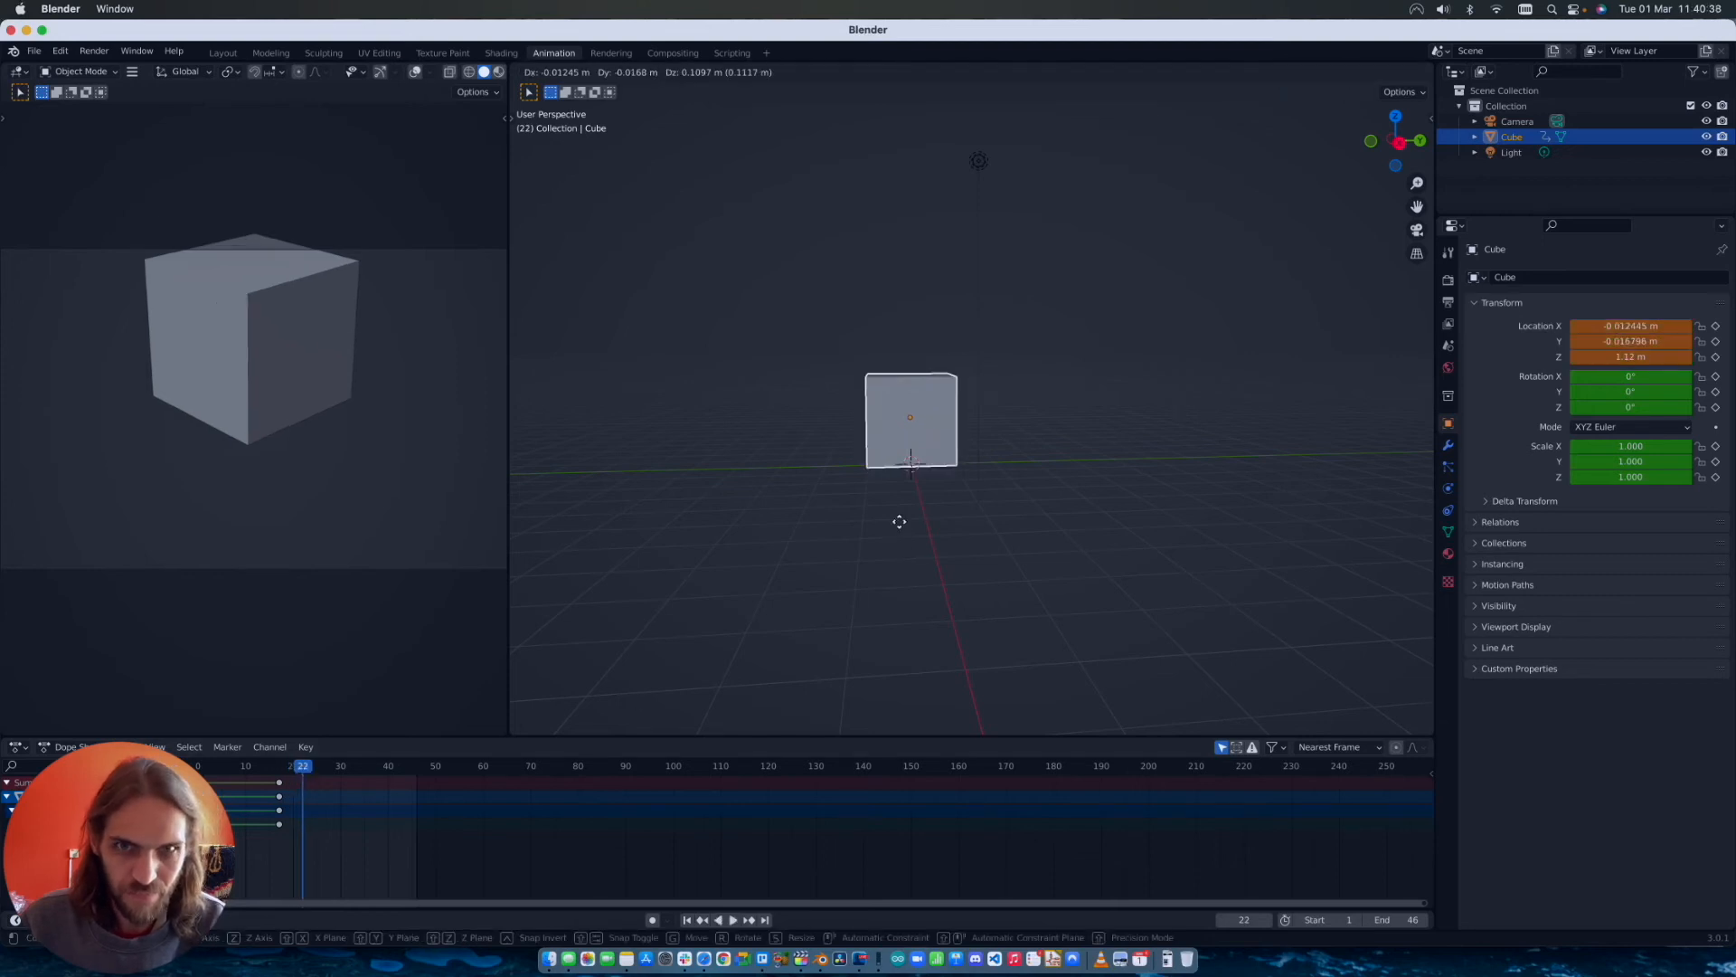
click(941, 339)
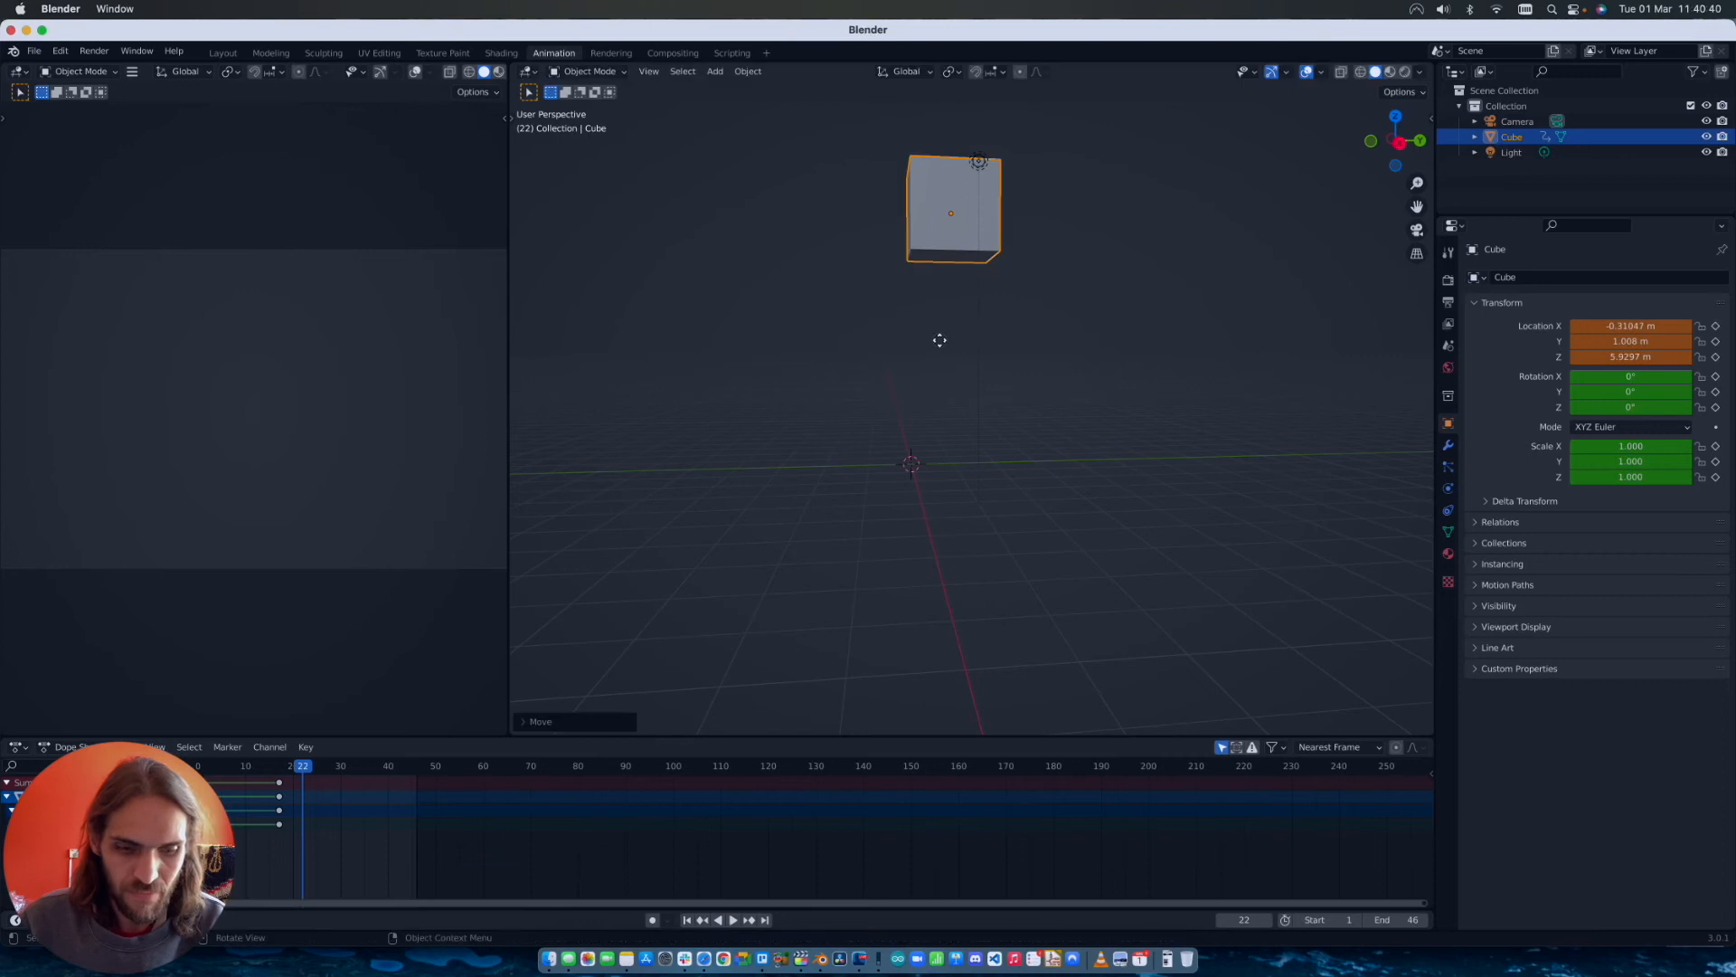
key(r)
key(r)
click(932, 392)
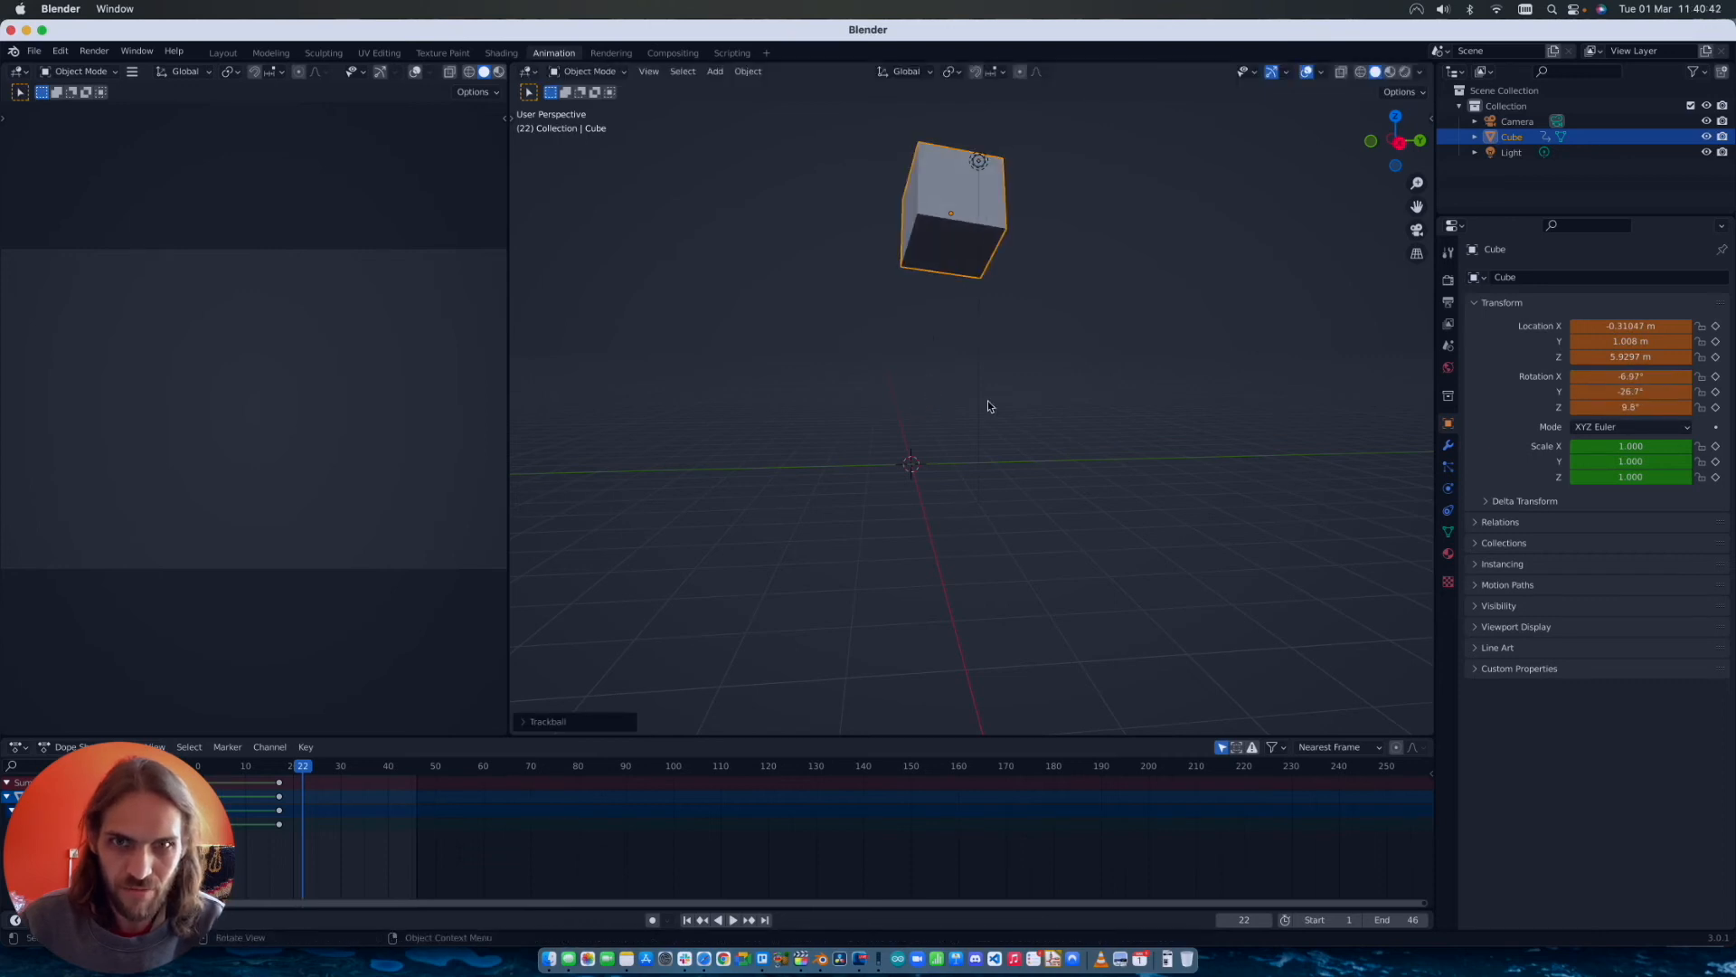
Step: Move the cube at frame 22 to about X -3.15 m, Y 0.69 m, Z 5.77 m and insert a Location & Rotation keyframe
scroll(1057, 432, right, 10)
scroll(1055, 433, right, 3)
key(g)
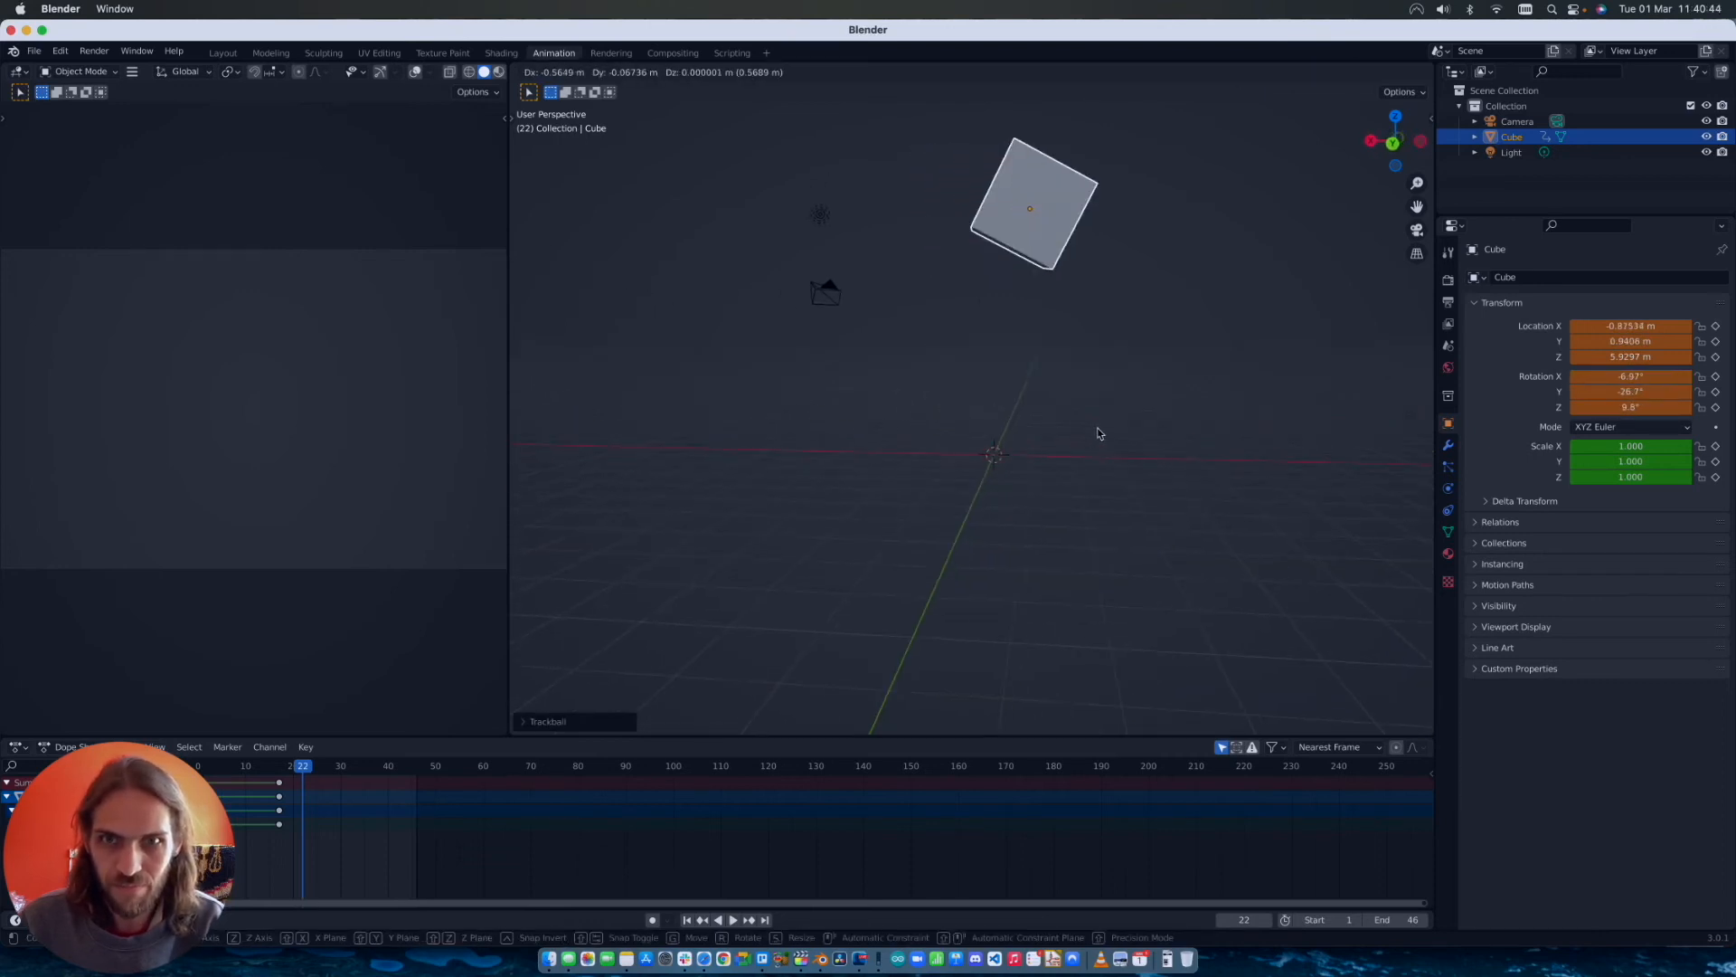
click(1182, 434)
scroll(969, 428, left, 8)
key(i)
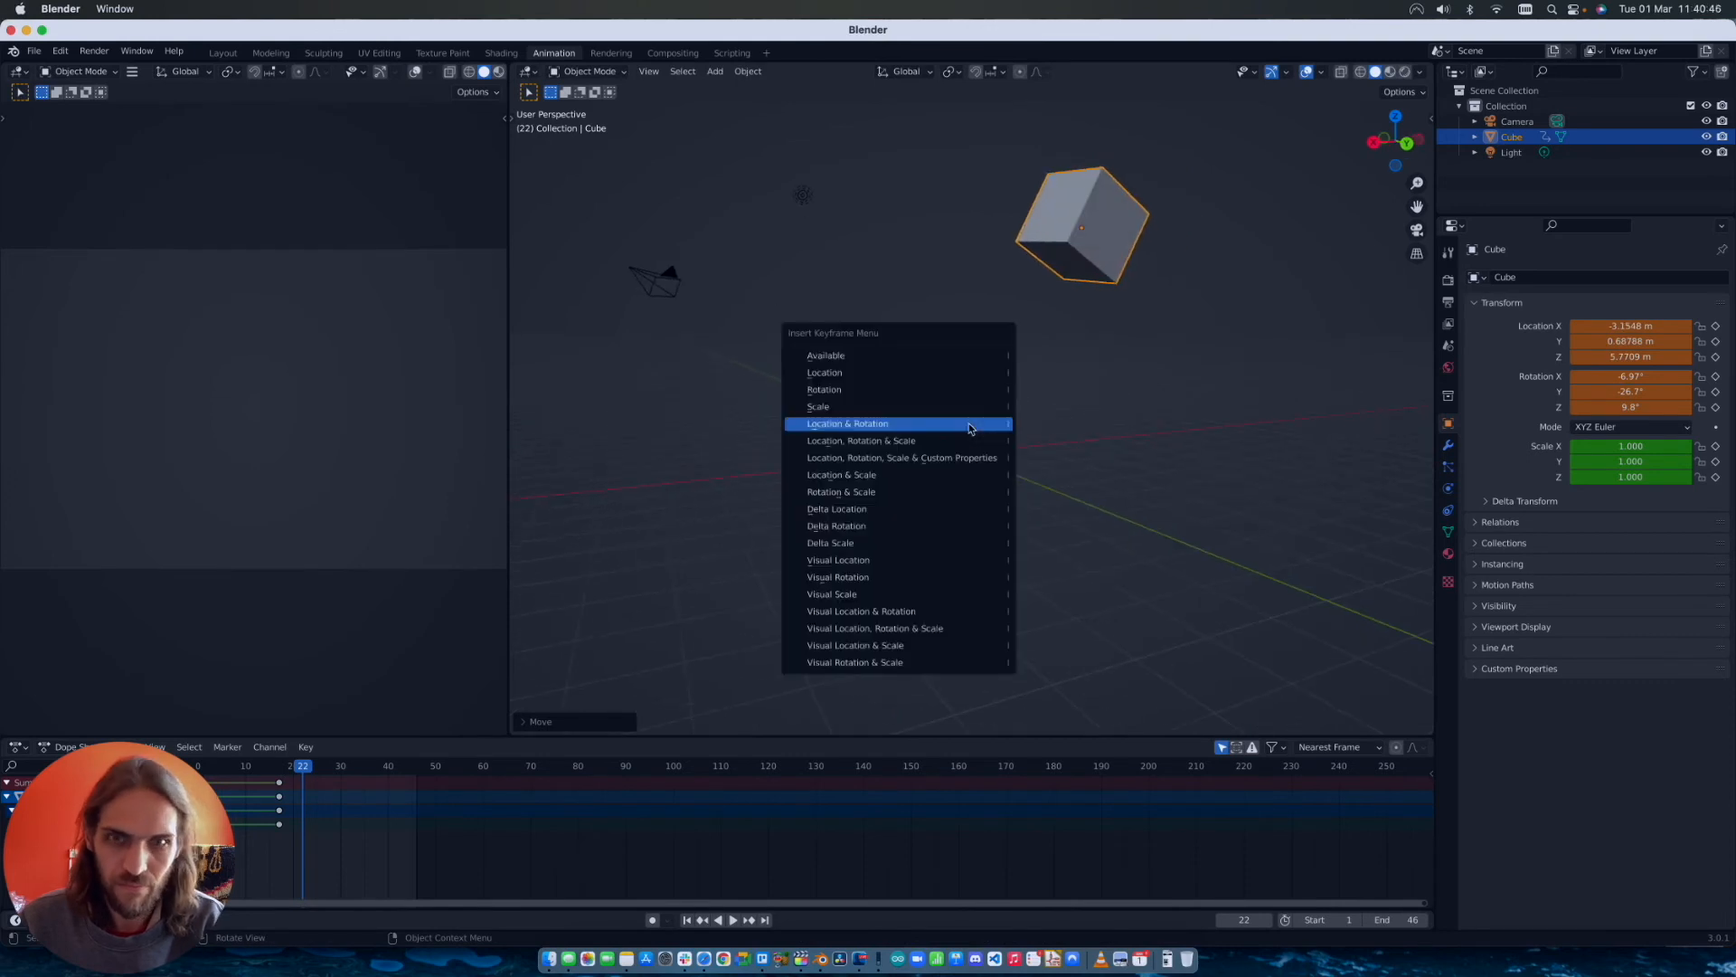
click(969, 428)
Step: Shift the new keyframe from frame 22 to frame 44 and play the animation from the start
key(g)
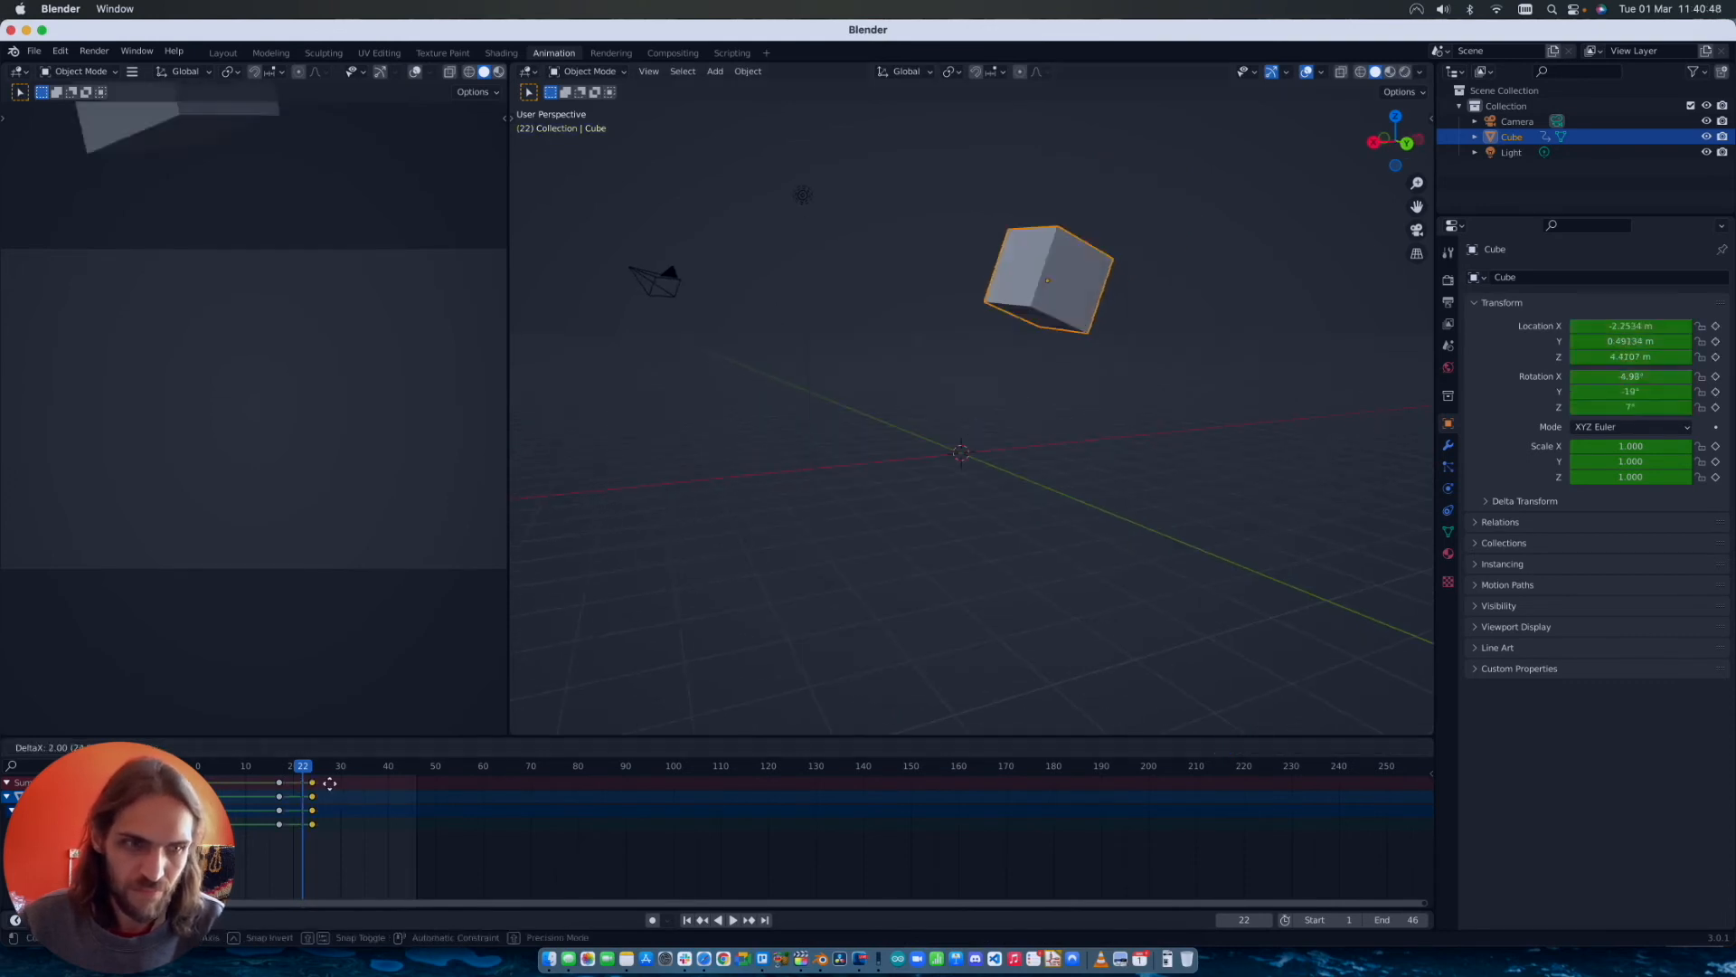
click(419, 784)
drag(301, 772, 202, 772)
key(space)
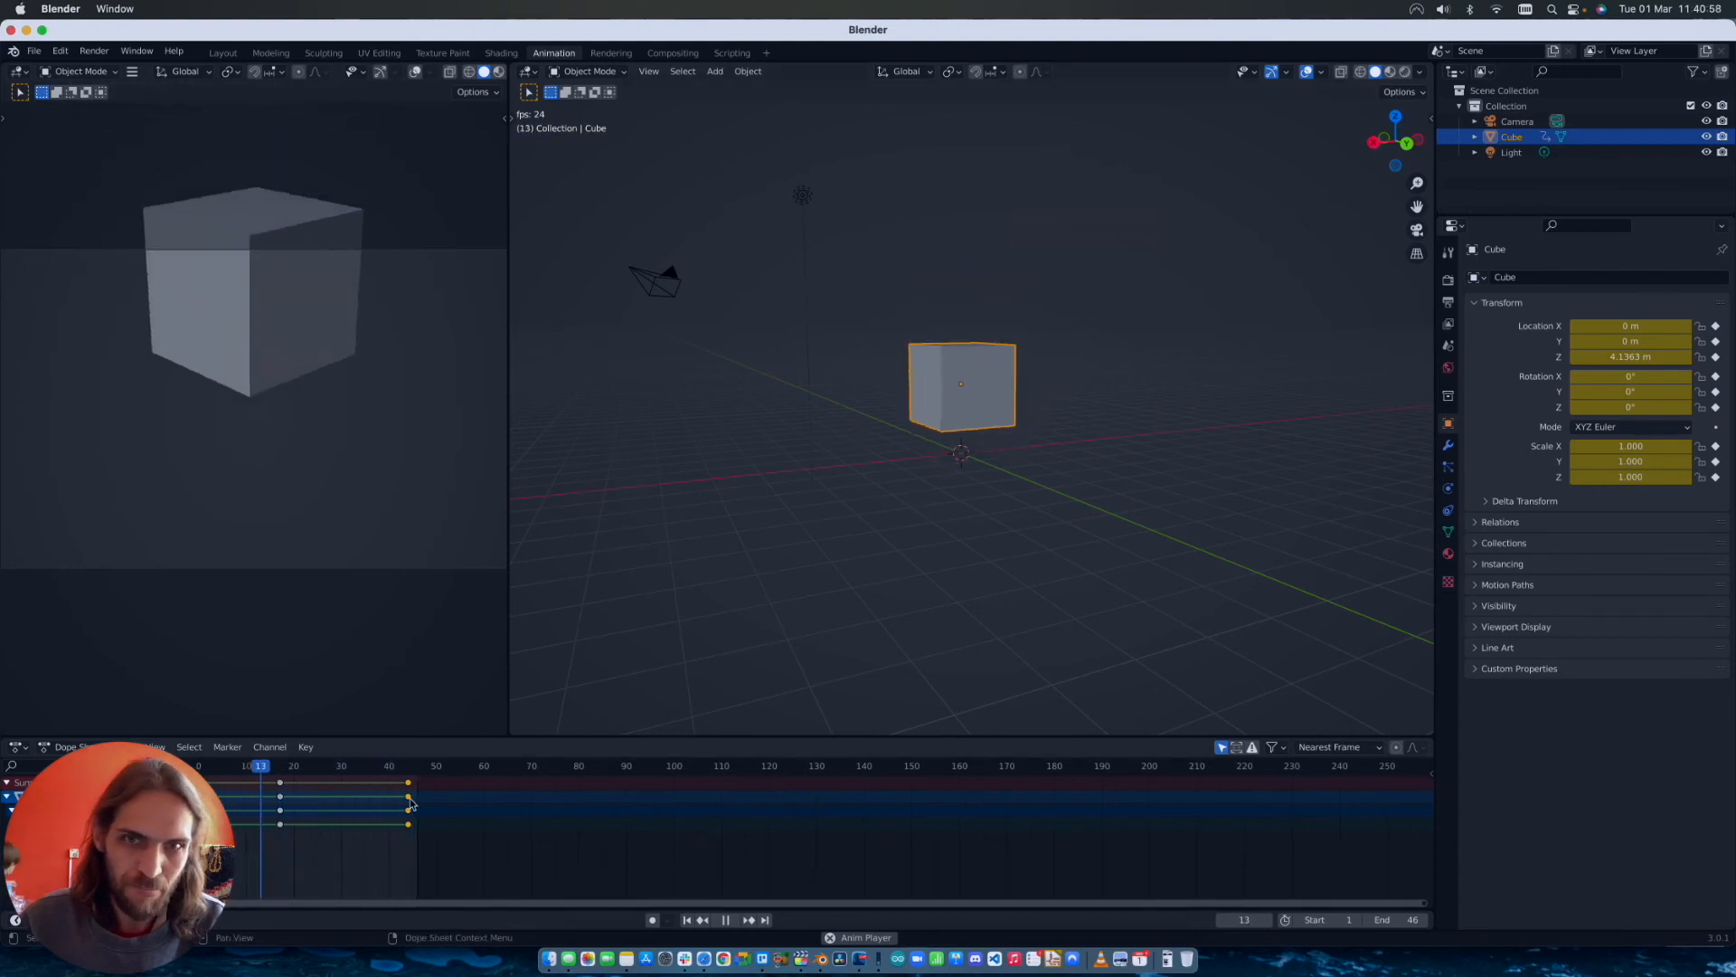
key(space)
key(shift+Left)
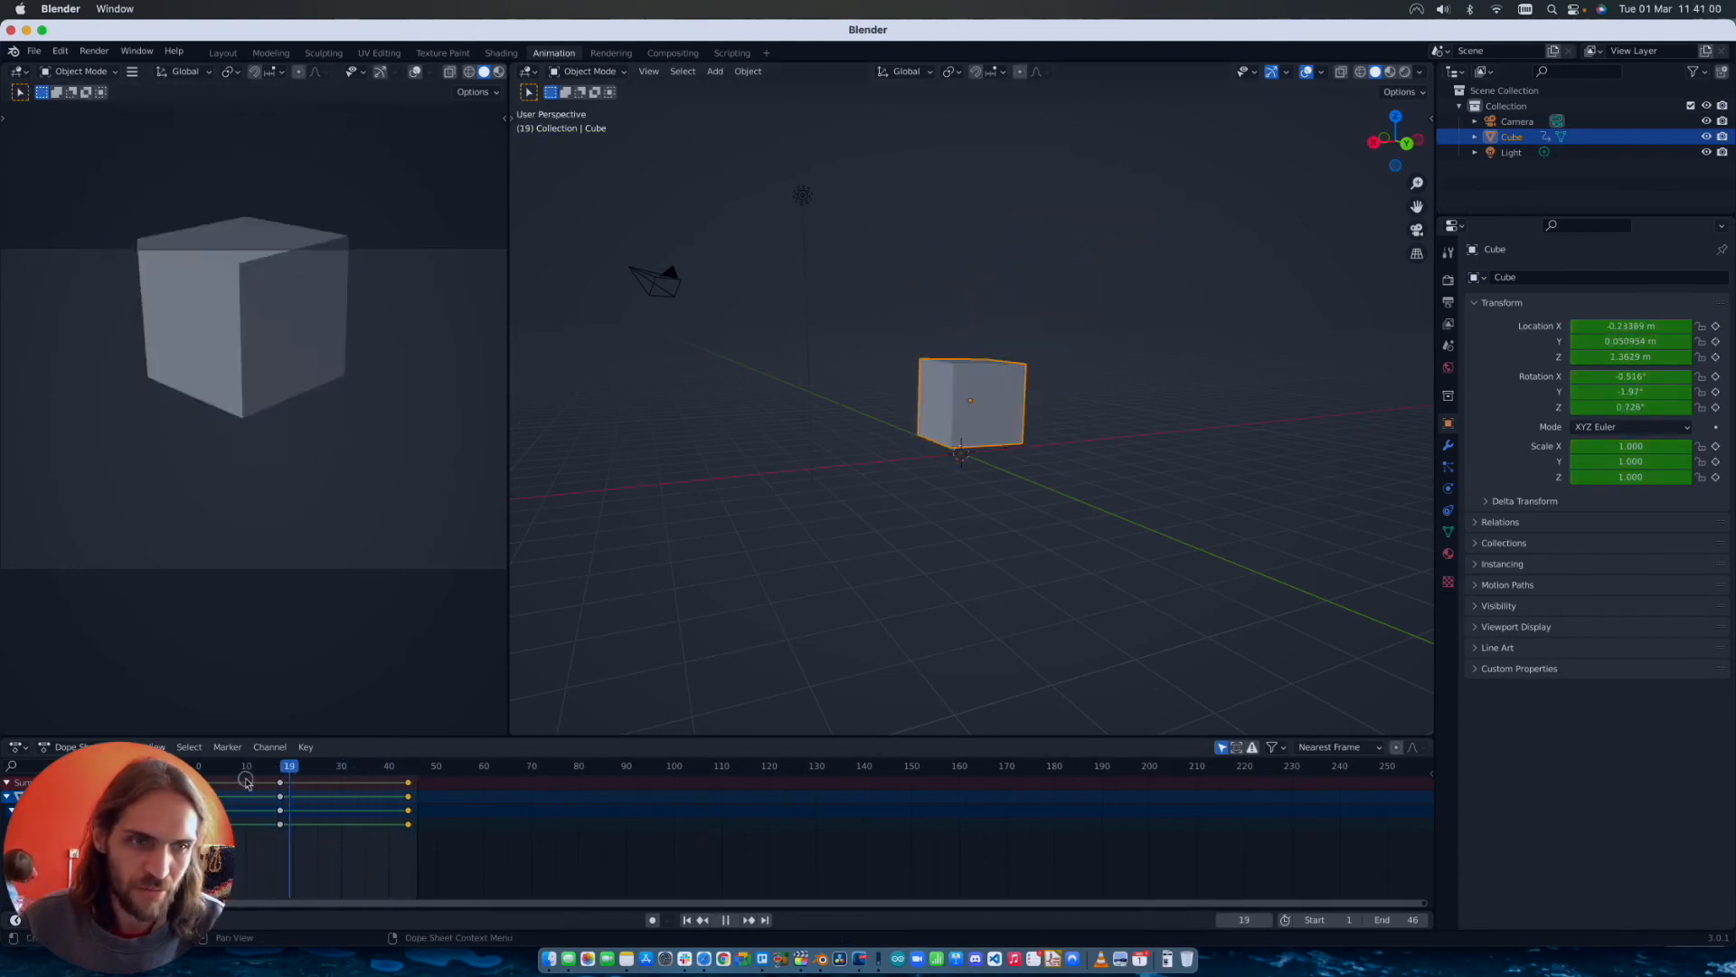
key(space)
Step: Change the Dope Sheet area to a Graph Editor, enlarge it and frame the cube's animation curves
middle_drag(795, 478, 861, 447)
drag(563, 737, 564, 645)
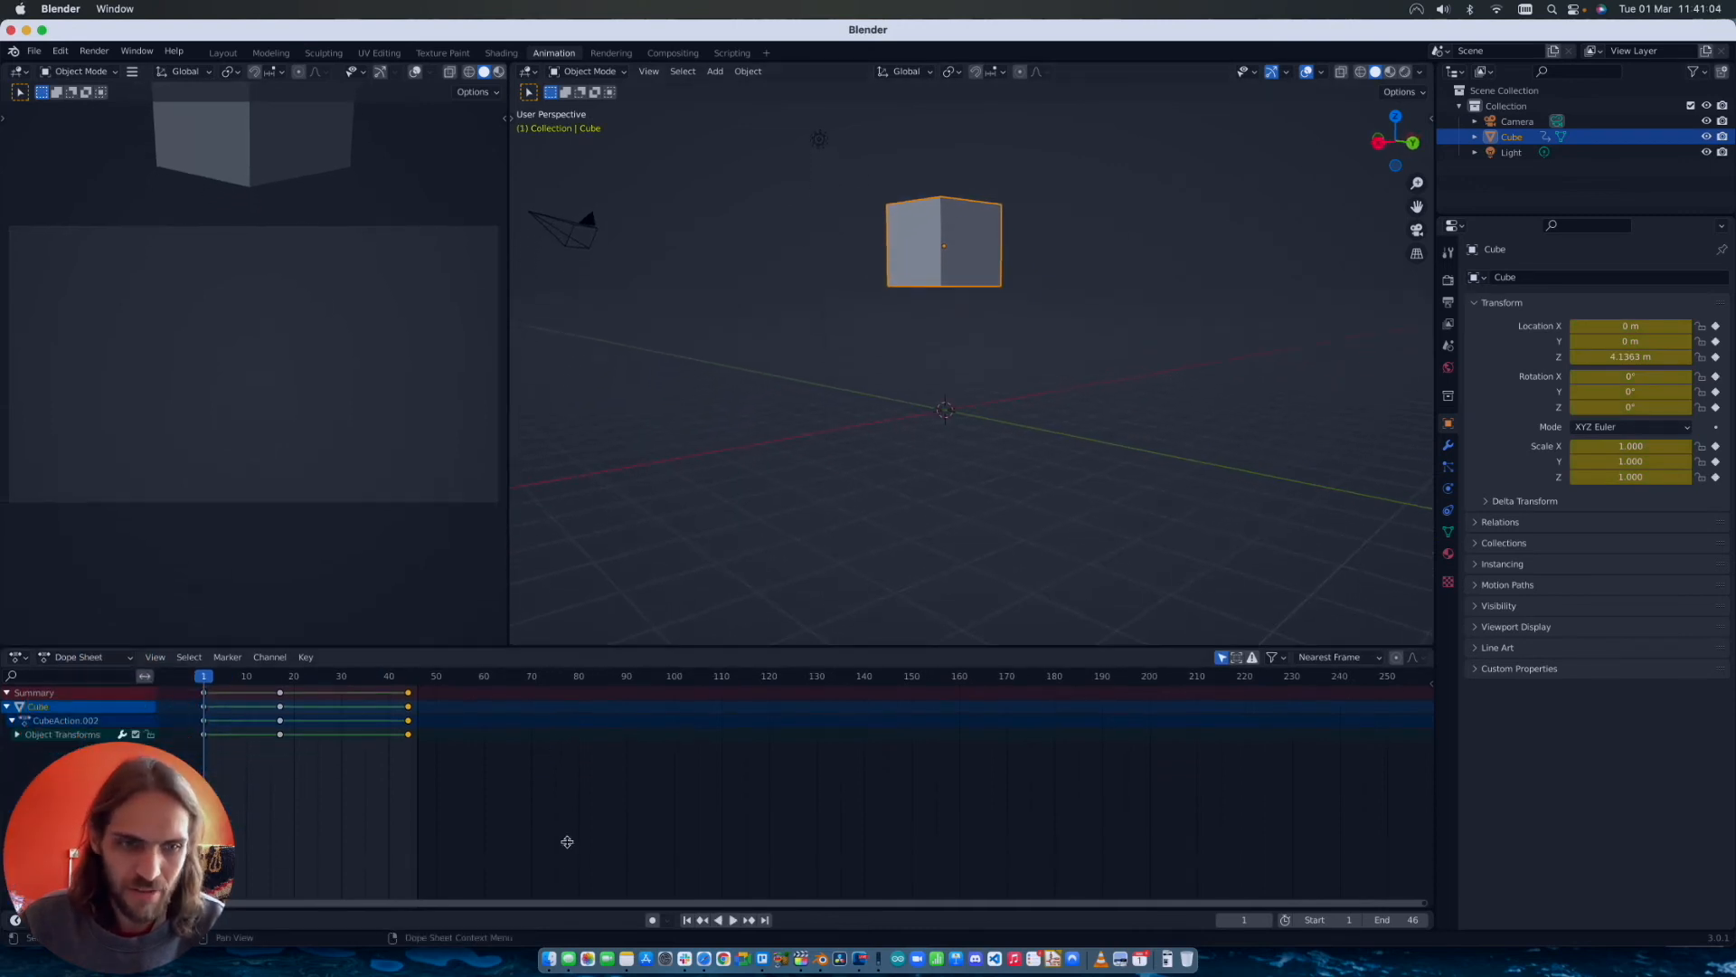
click(18, 658)
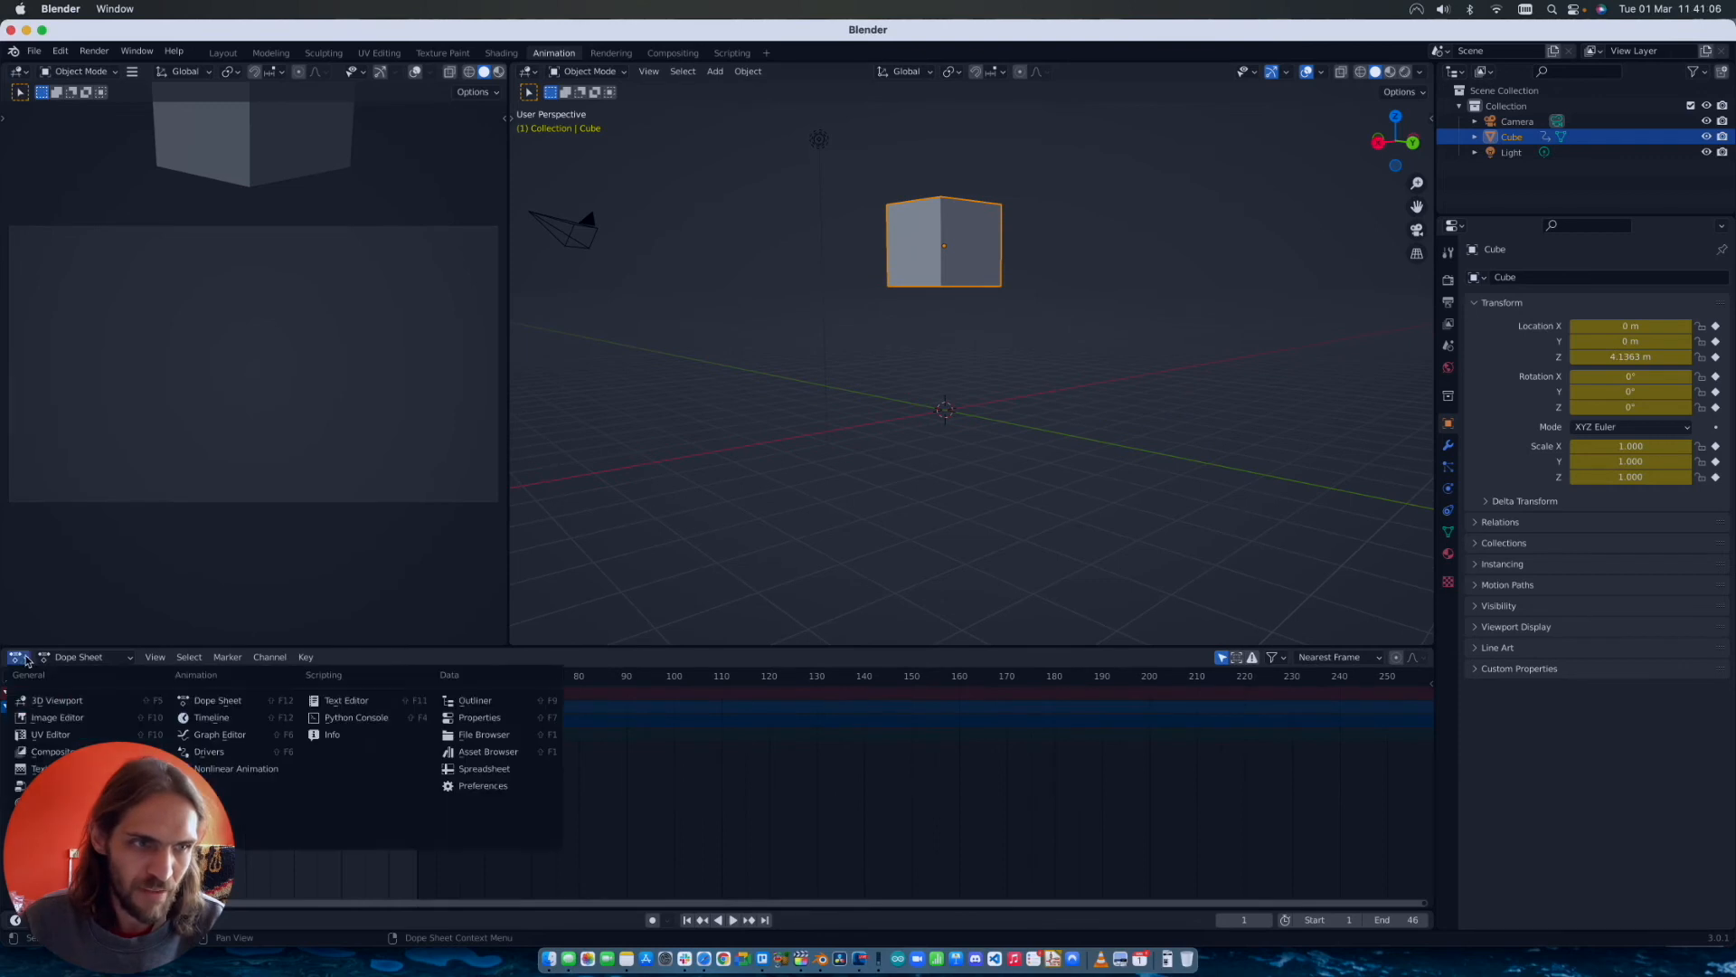
click(220, 736)
drag(469, 644, 467, 551)
scroll(865, 806, right, 5)
ctrl+scroll(853, 802, down, 5)
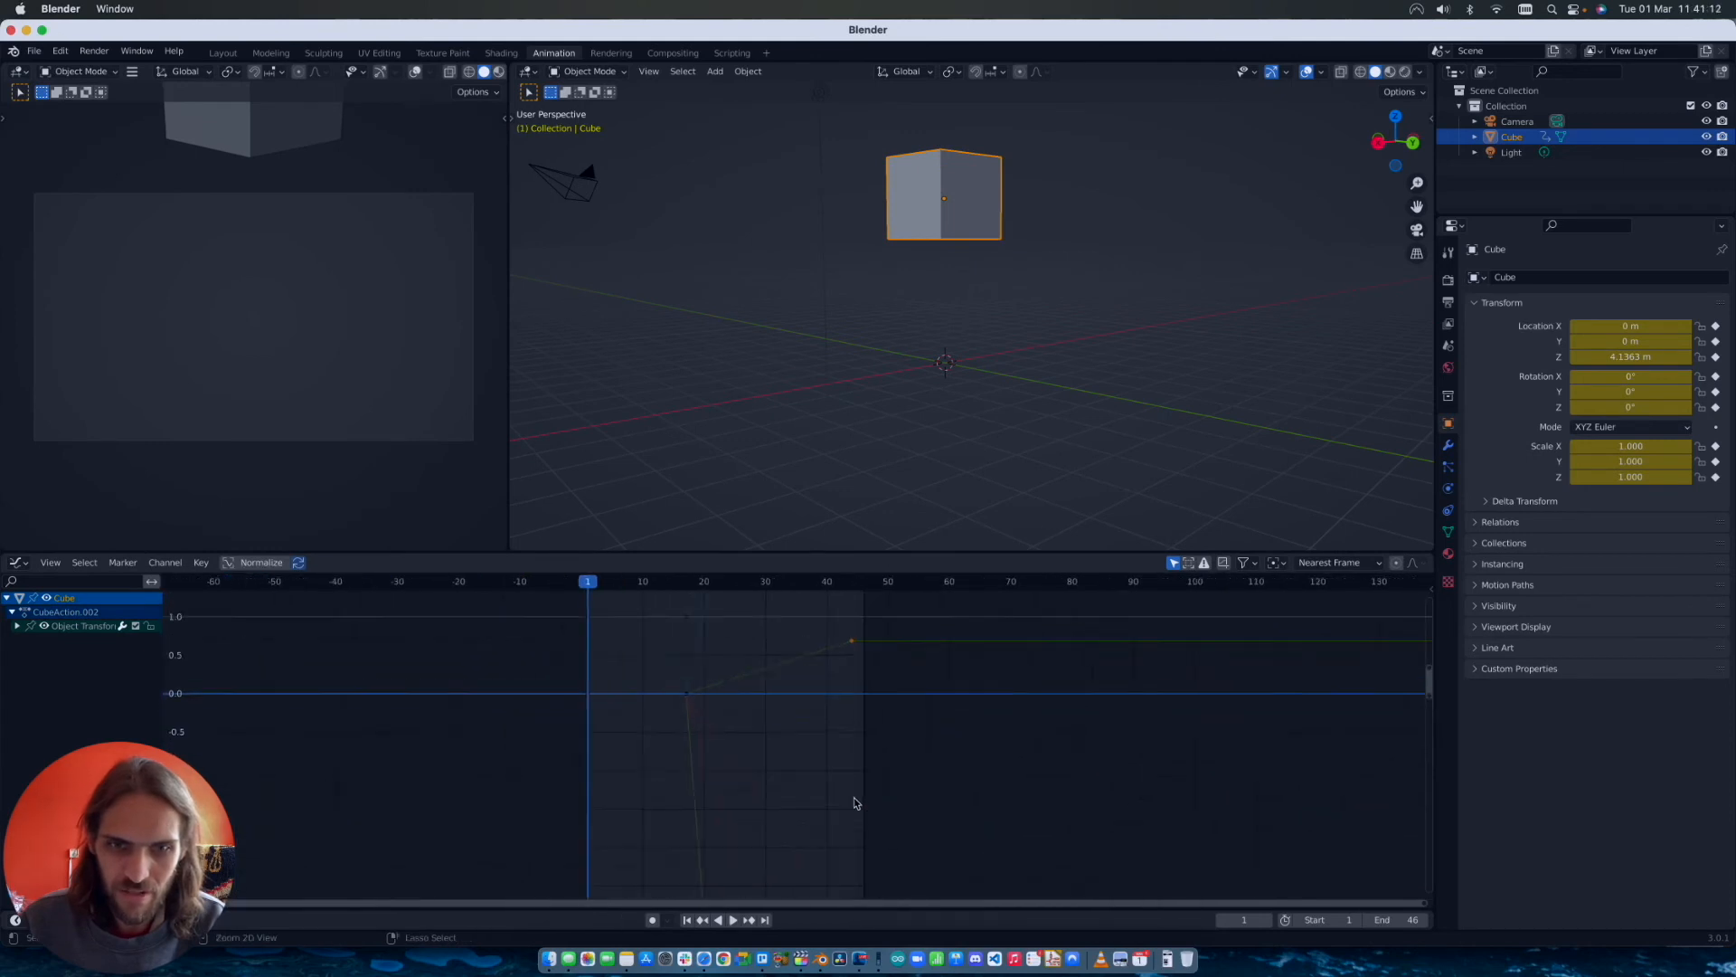
ctrl+scroll(858, 802, down, 1)
scroll(858, 802, right, 6)
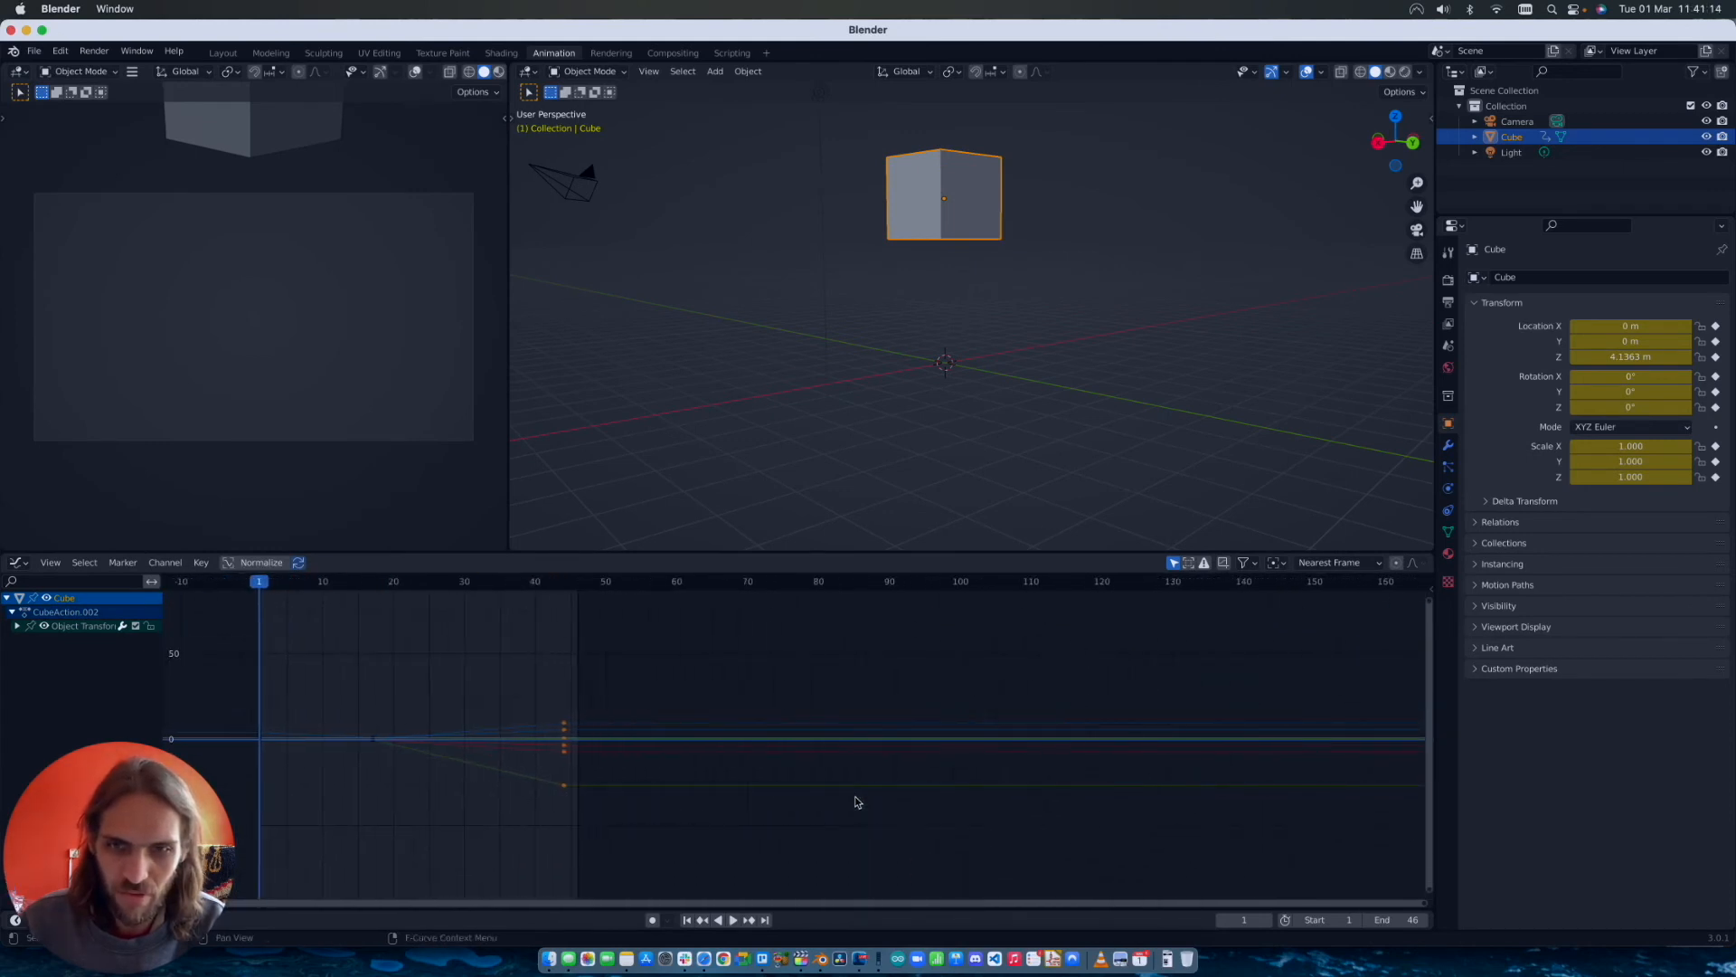
scroll(858, 802, left, 5)
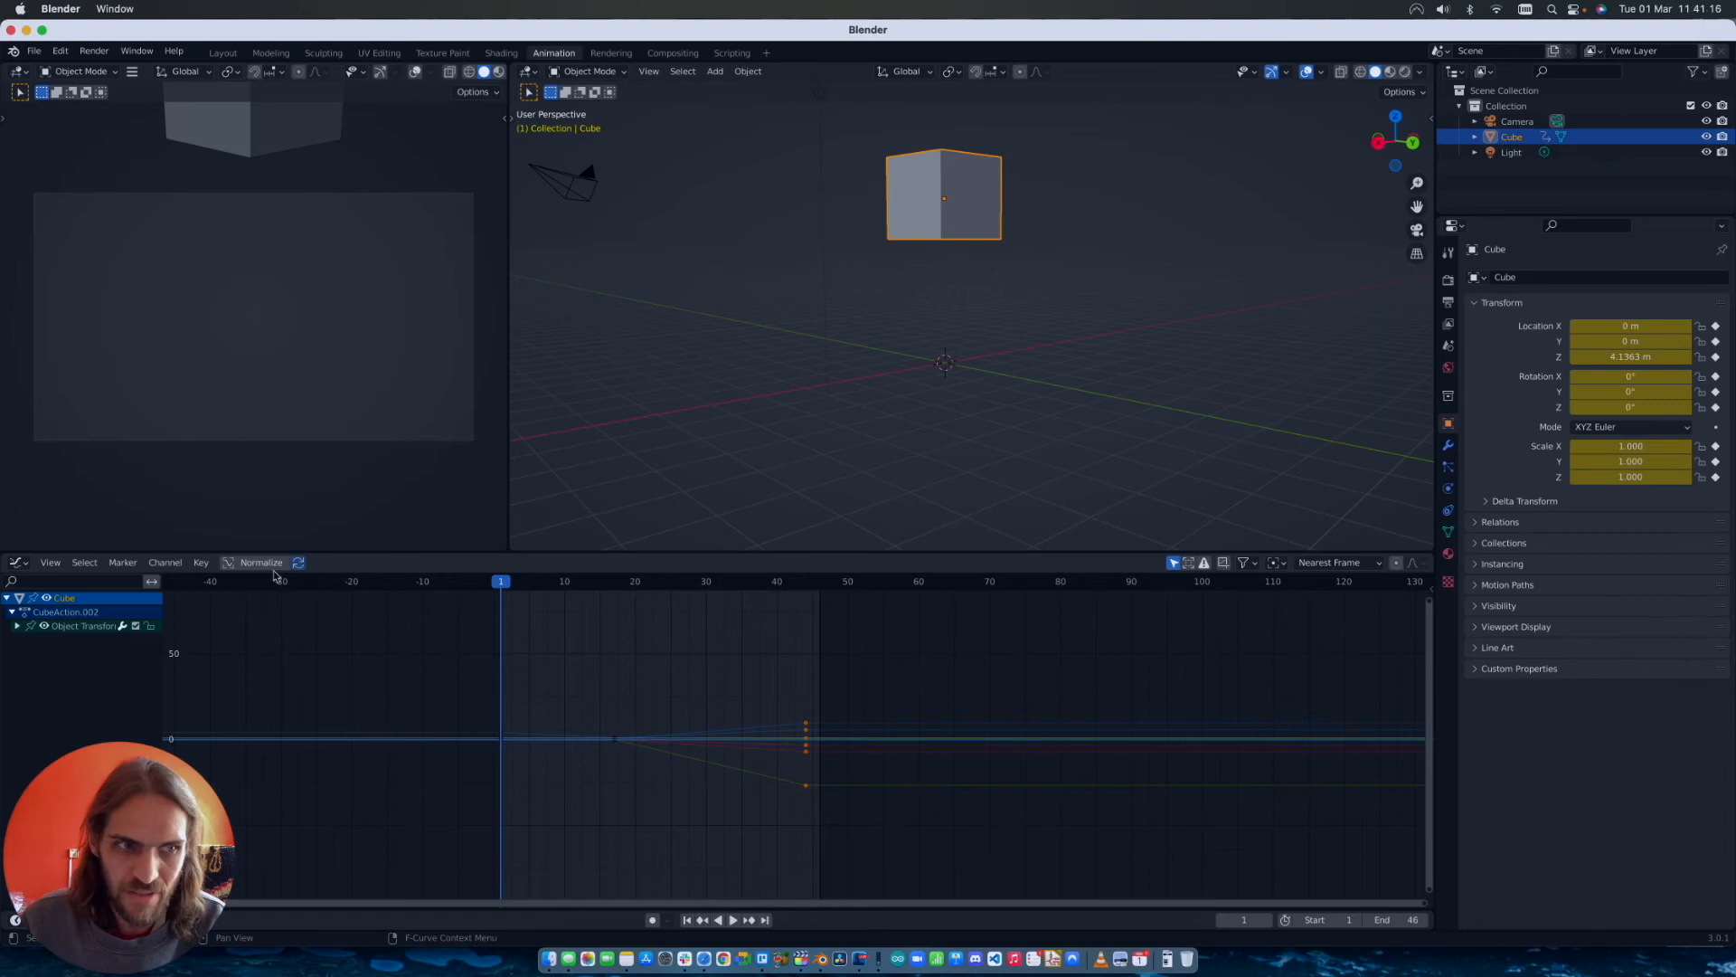
Step: Split the Graph Editor area horizontally, make the upper part a Dope Sheet and give the lower Graph Editor slightly more height
drag(6, 553, 6, 737)
click(13, 565)
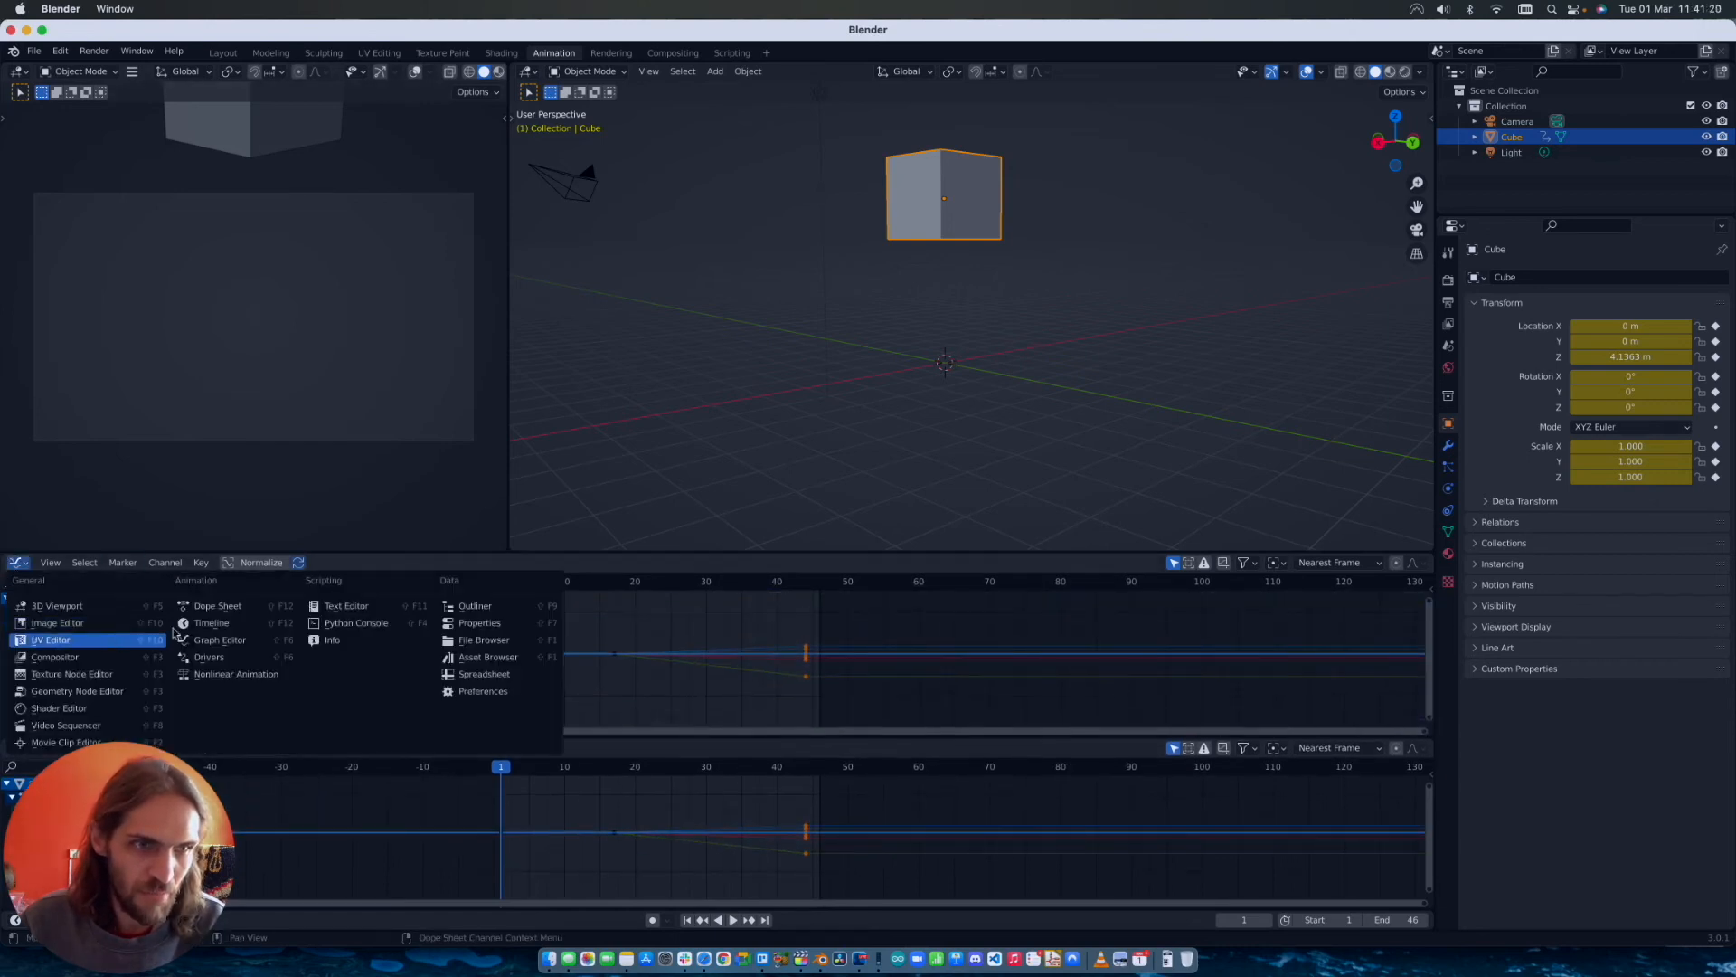
click(222, 607)
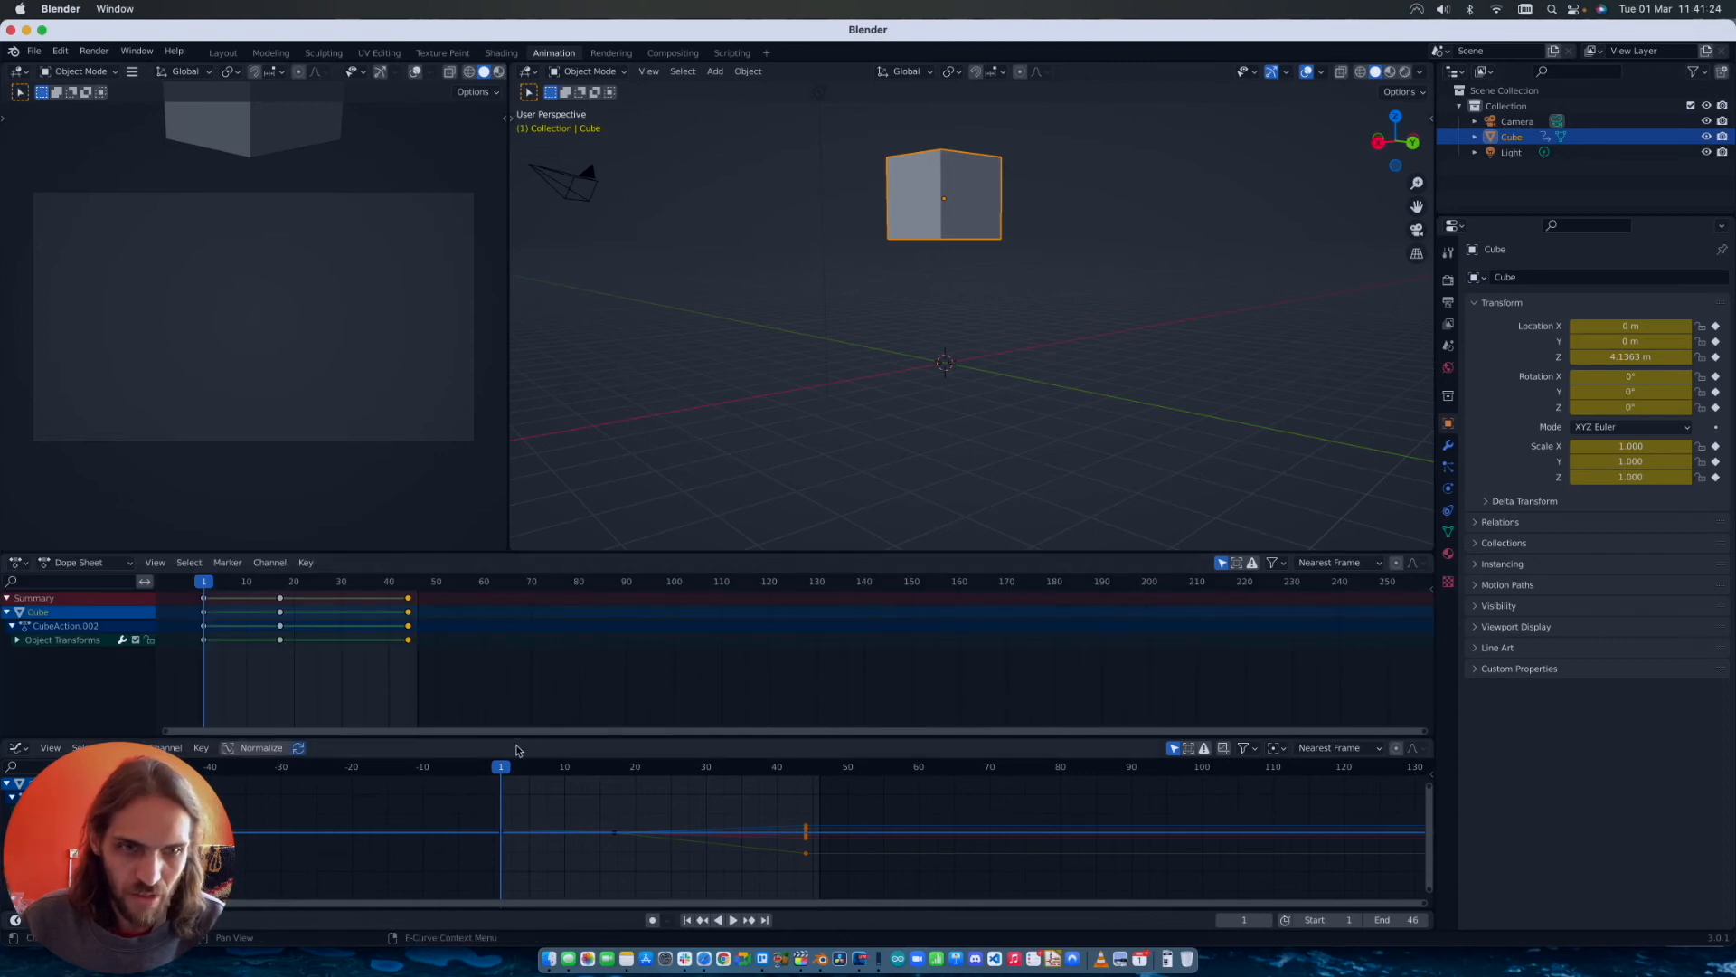
drag(518, 738, 633, 706)
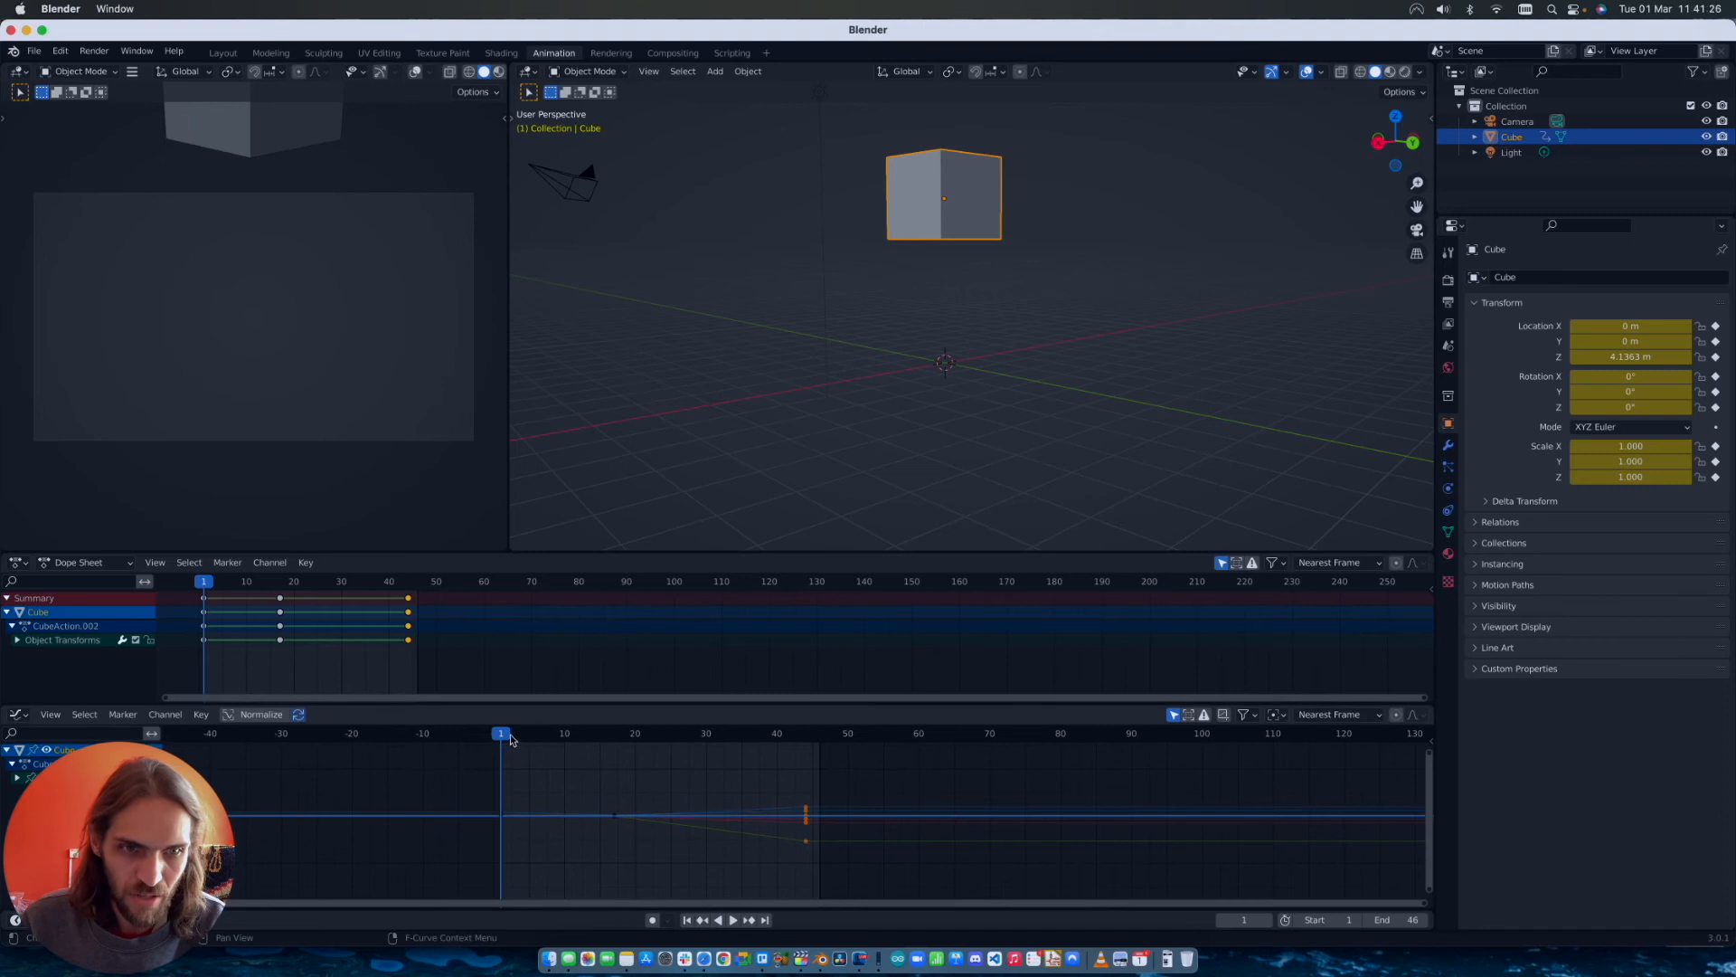
Step: Select the cube's keyframes in the Graph Editor and scrub to frame 41 to compare both animation editors
key(space)
drag(557, 748, 535, 748)
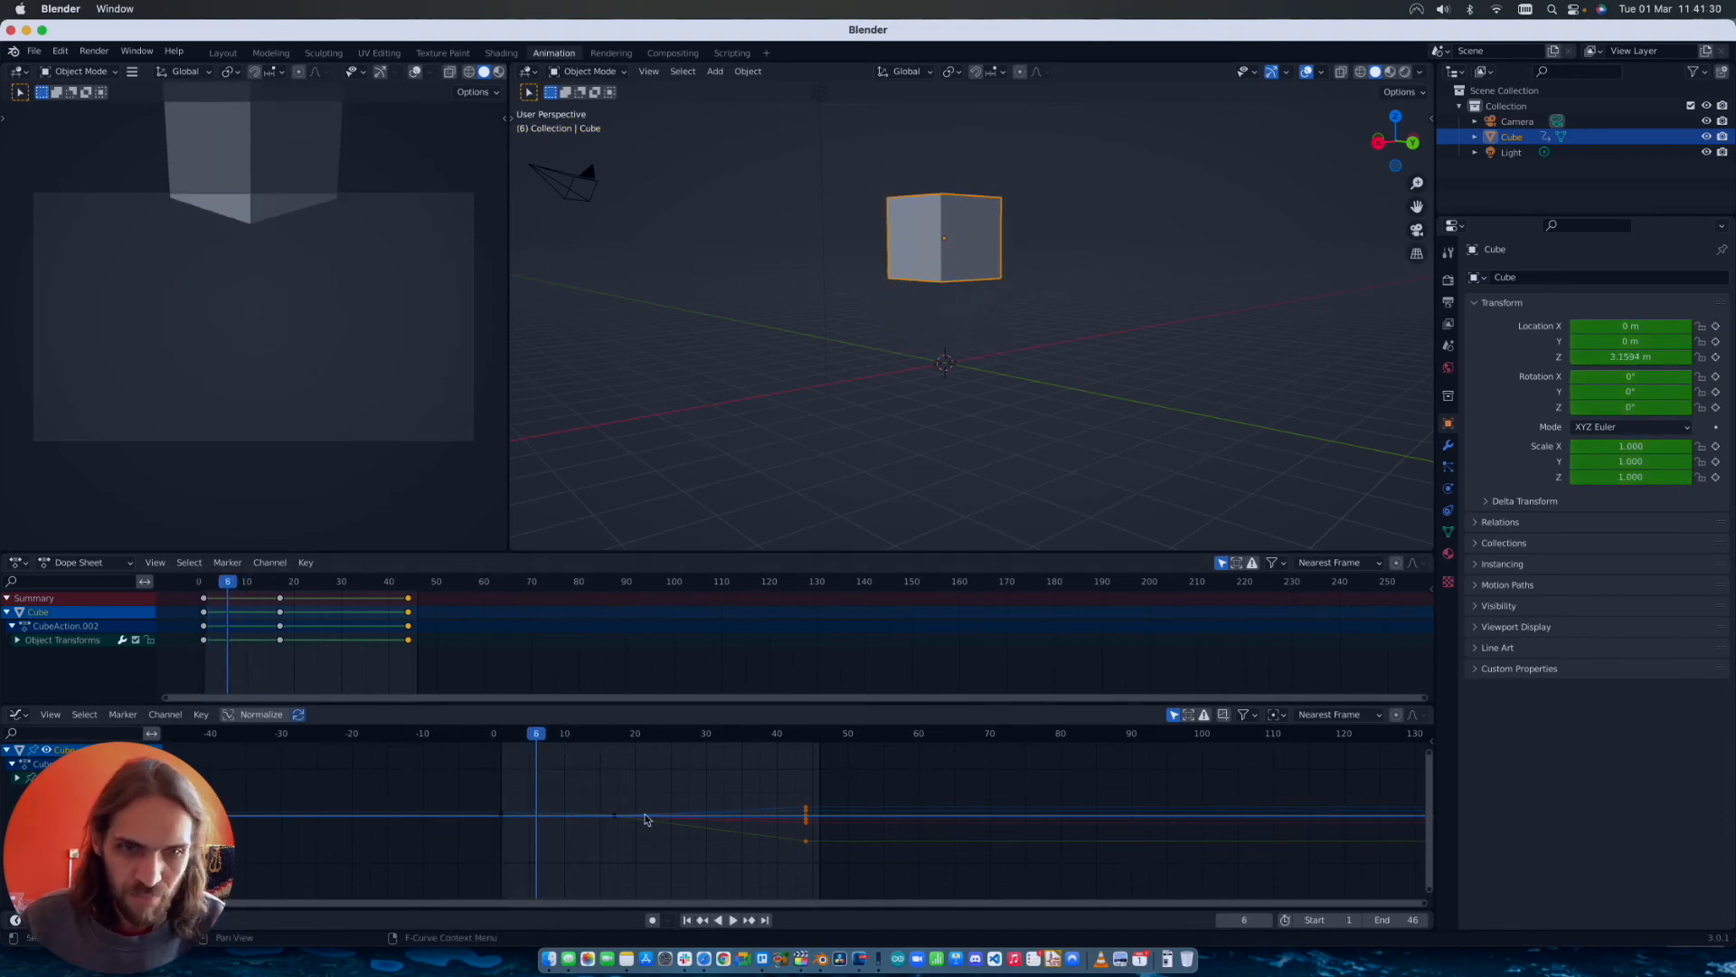
drag(632, 841, 632, 842)
click(531, 734)
drag(510, 795, 491, 826)
drag(534, 735, 784, 740)
Step: Extend the scene's end frame and the cube's last keyframe to frame 66, and play the animation
drag(1416, 922, 1427, 918)
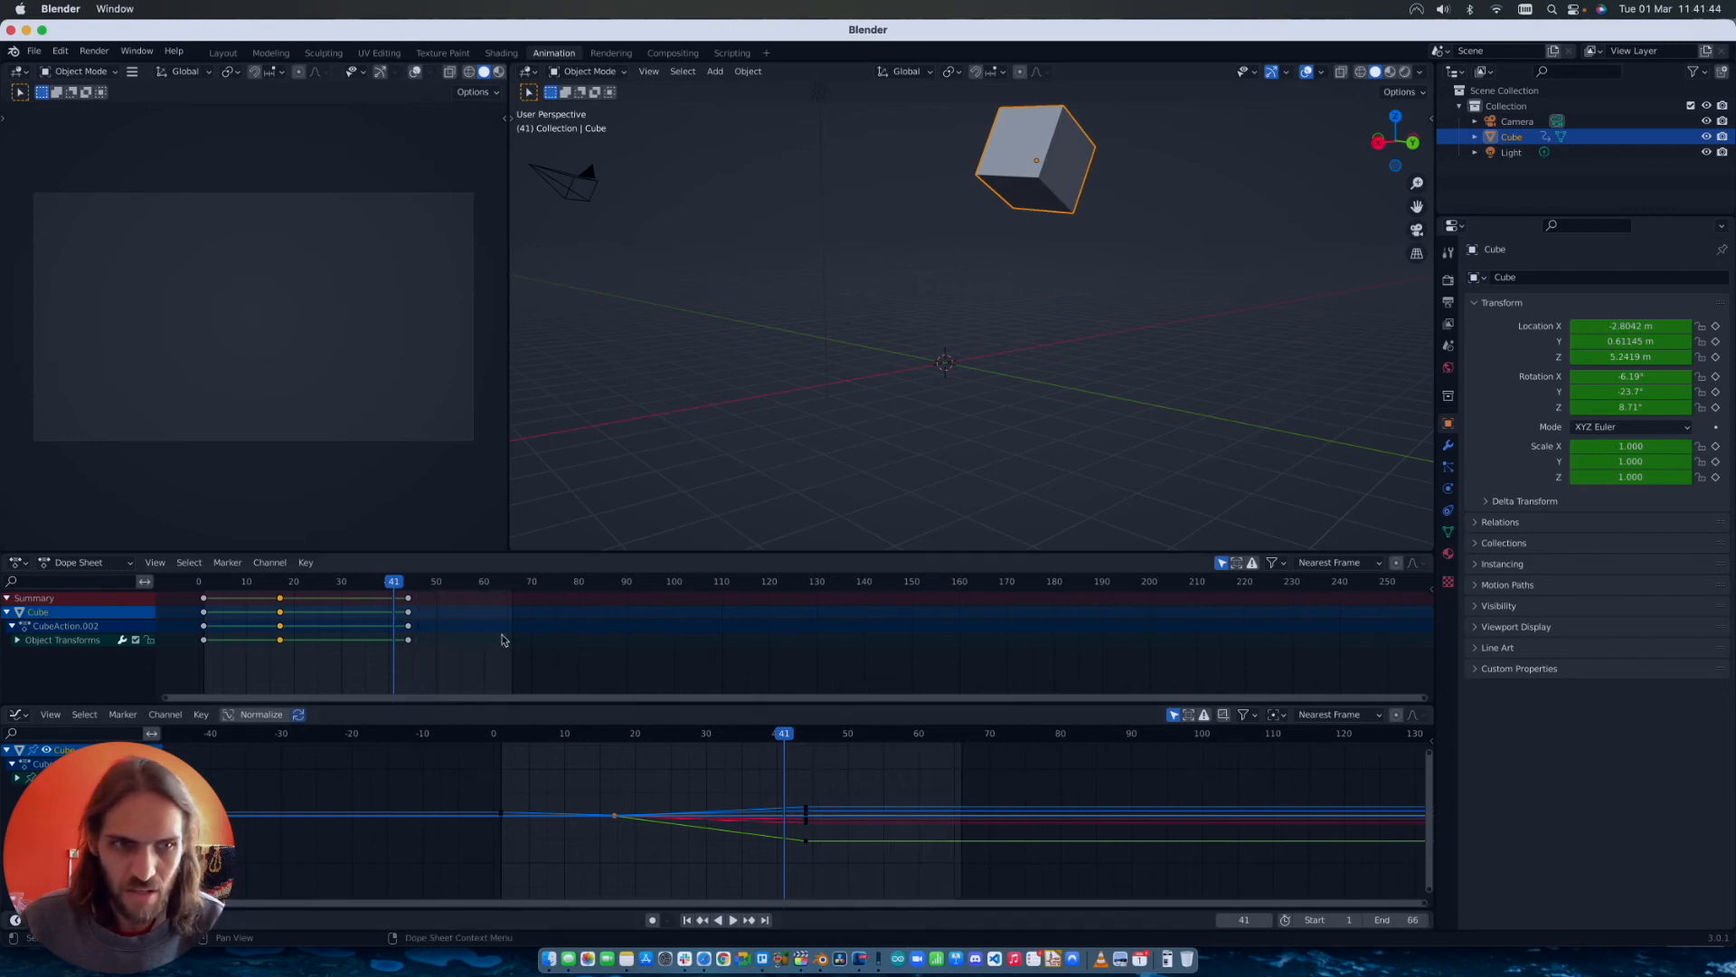
drag(430, 601, 205, 585)
key(space)
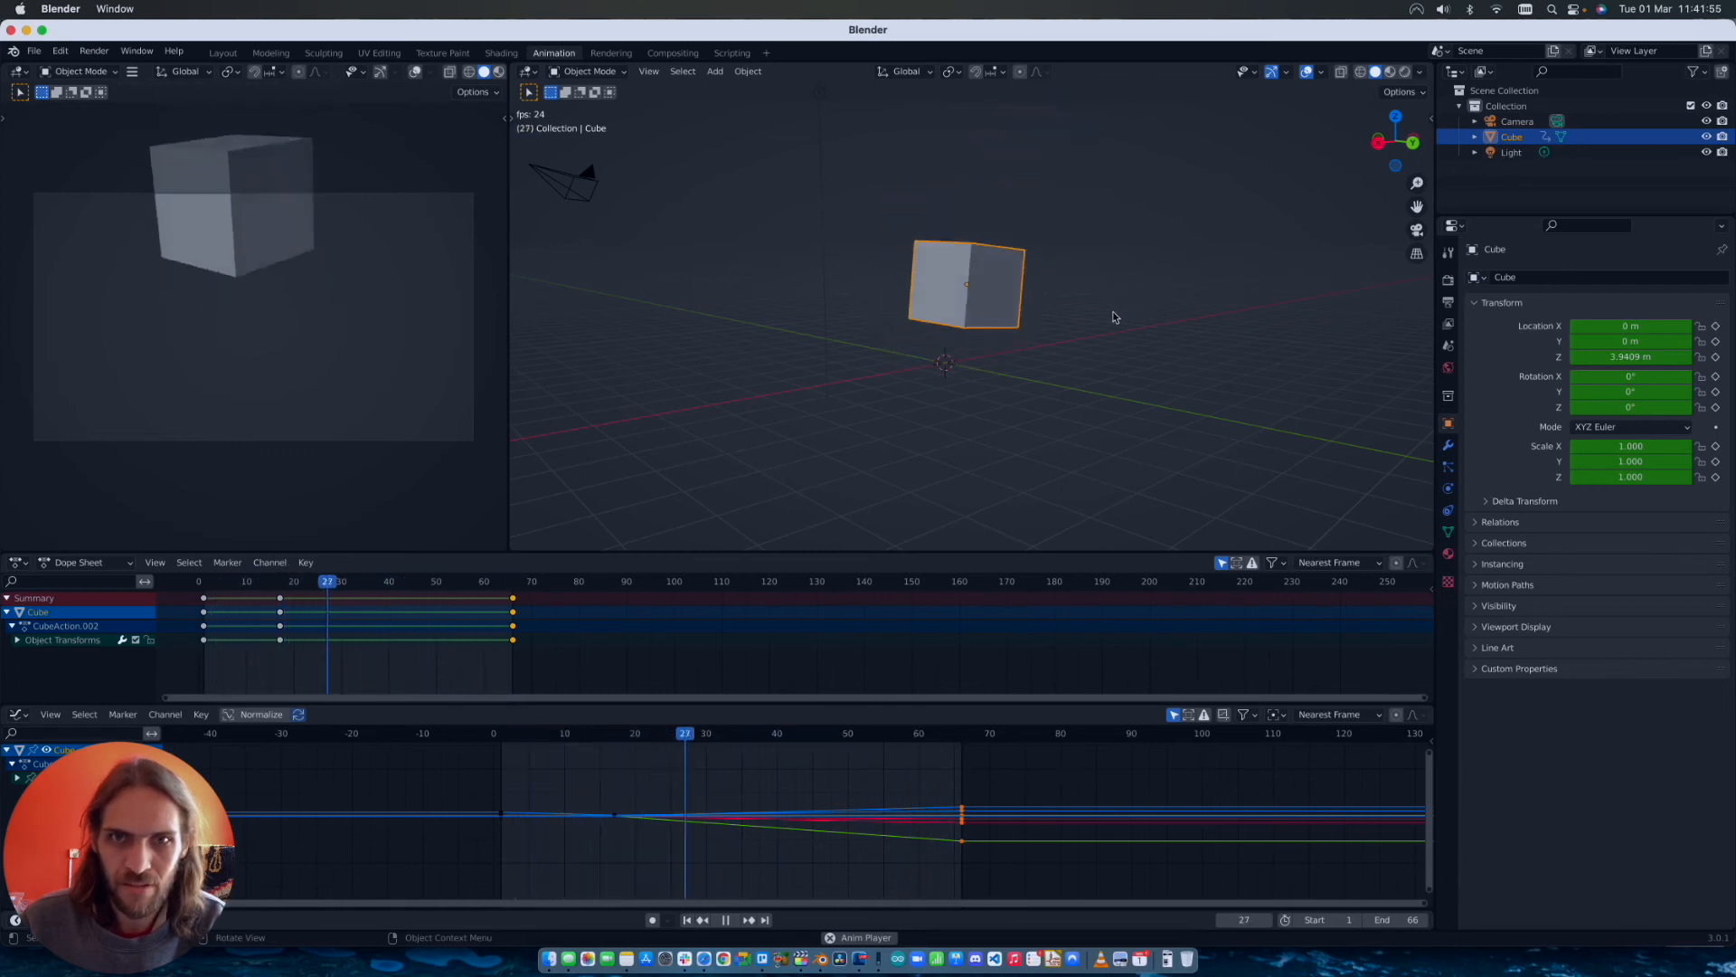
key(space)
Step: At frame 17, rotate the cube about 6.8° around the global Y axis and keyframe the tilt
drag(440, 581, 281, 598)
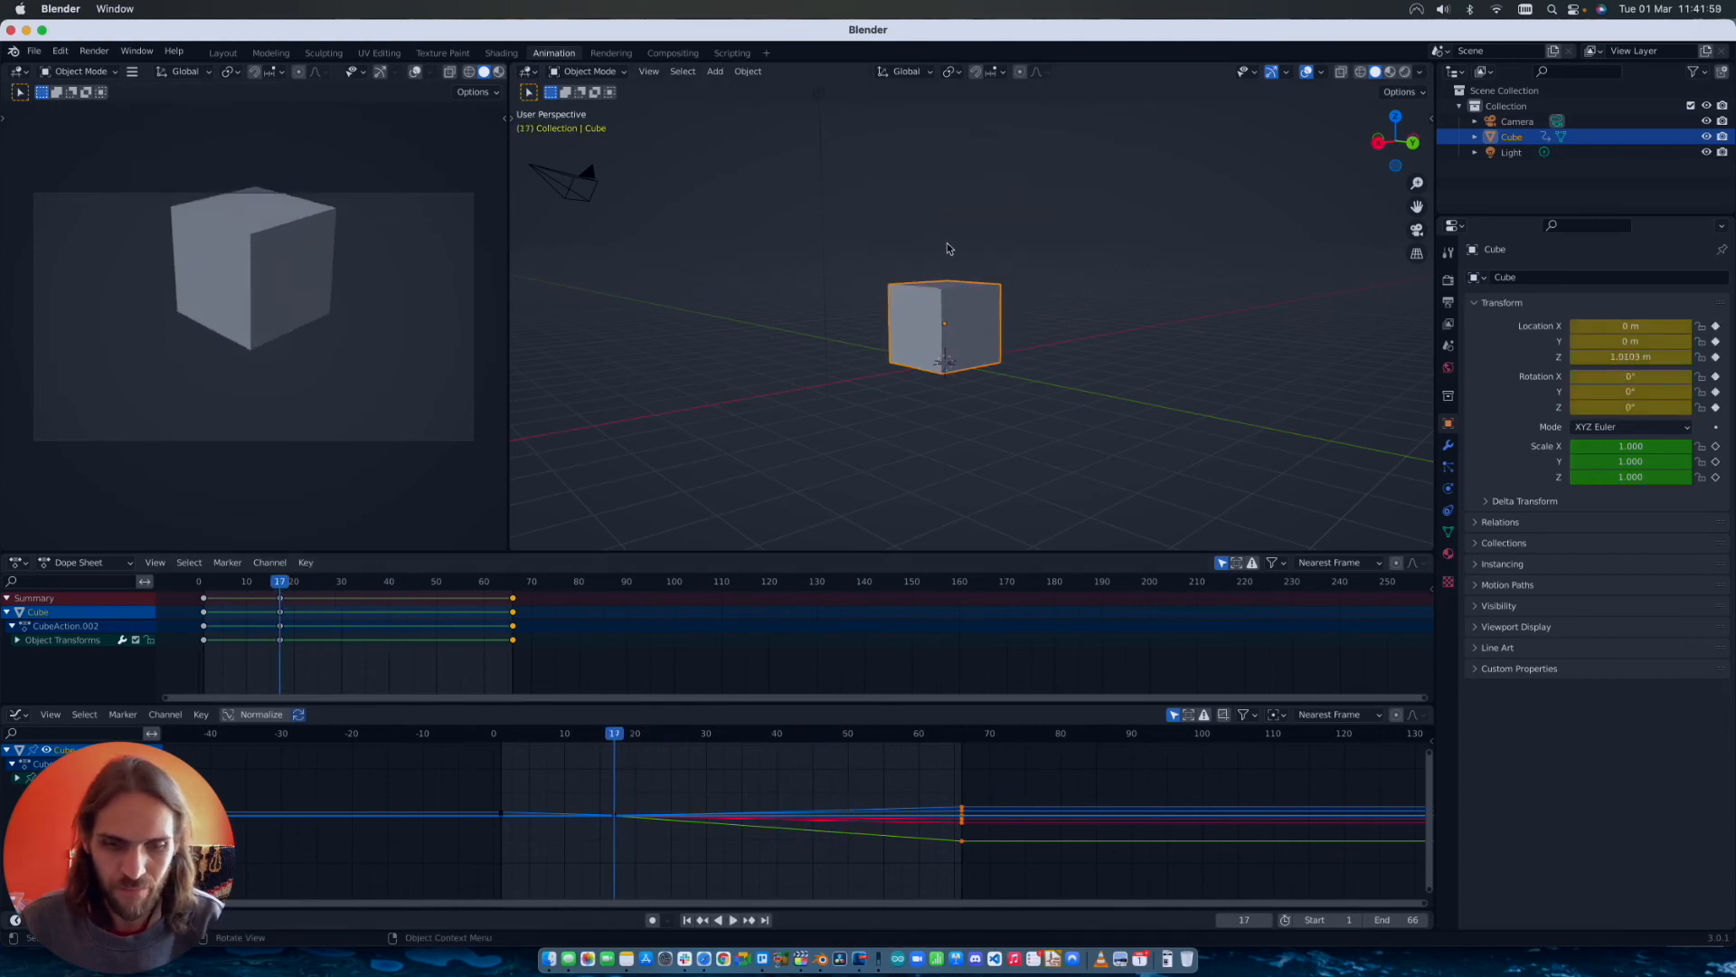
key(r)
key(y)
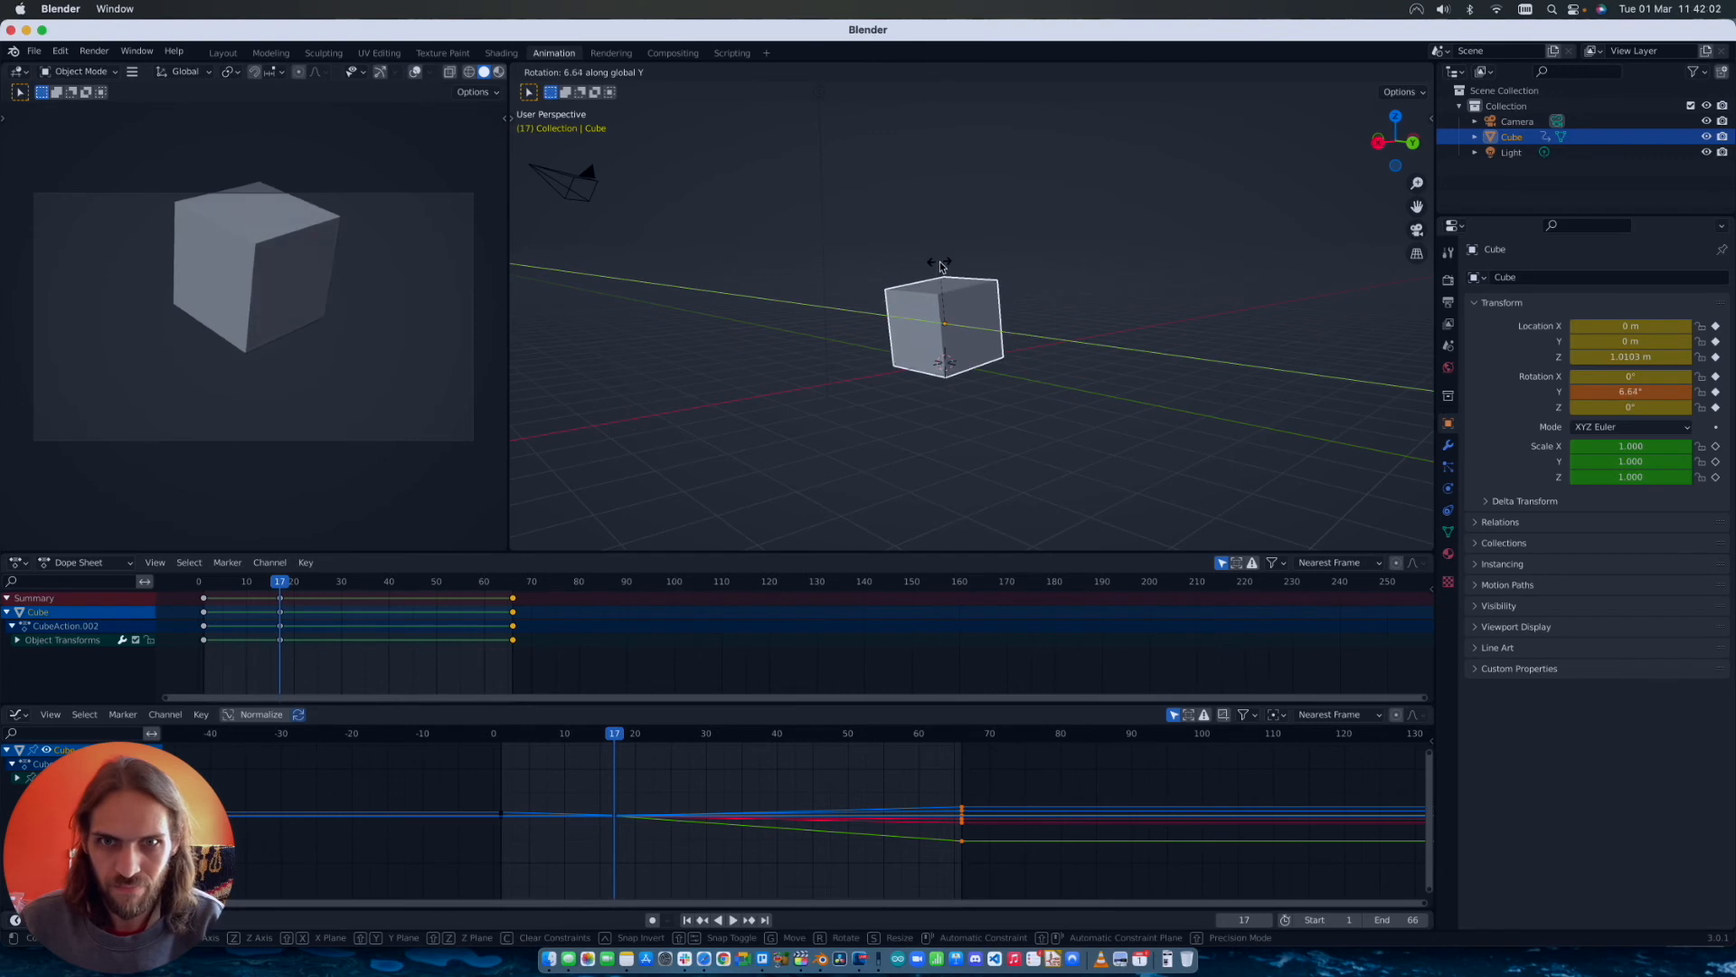
click(940, 267)
key(i)
click(947, 243)
Step: Play the animation from frame 1 to check the tilted landing
drag(282, 588, 205, 595)
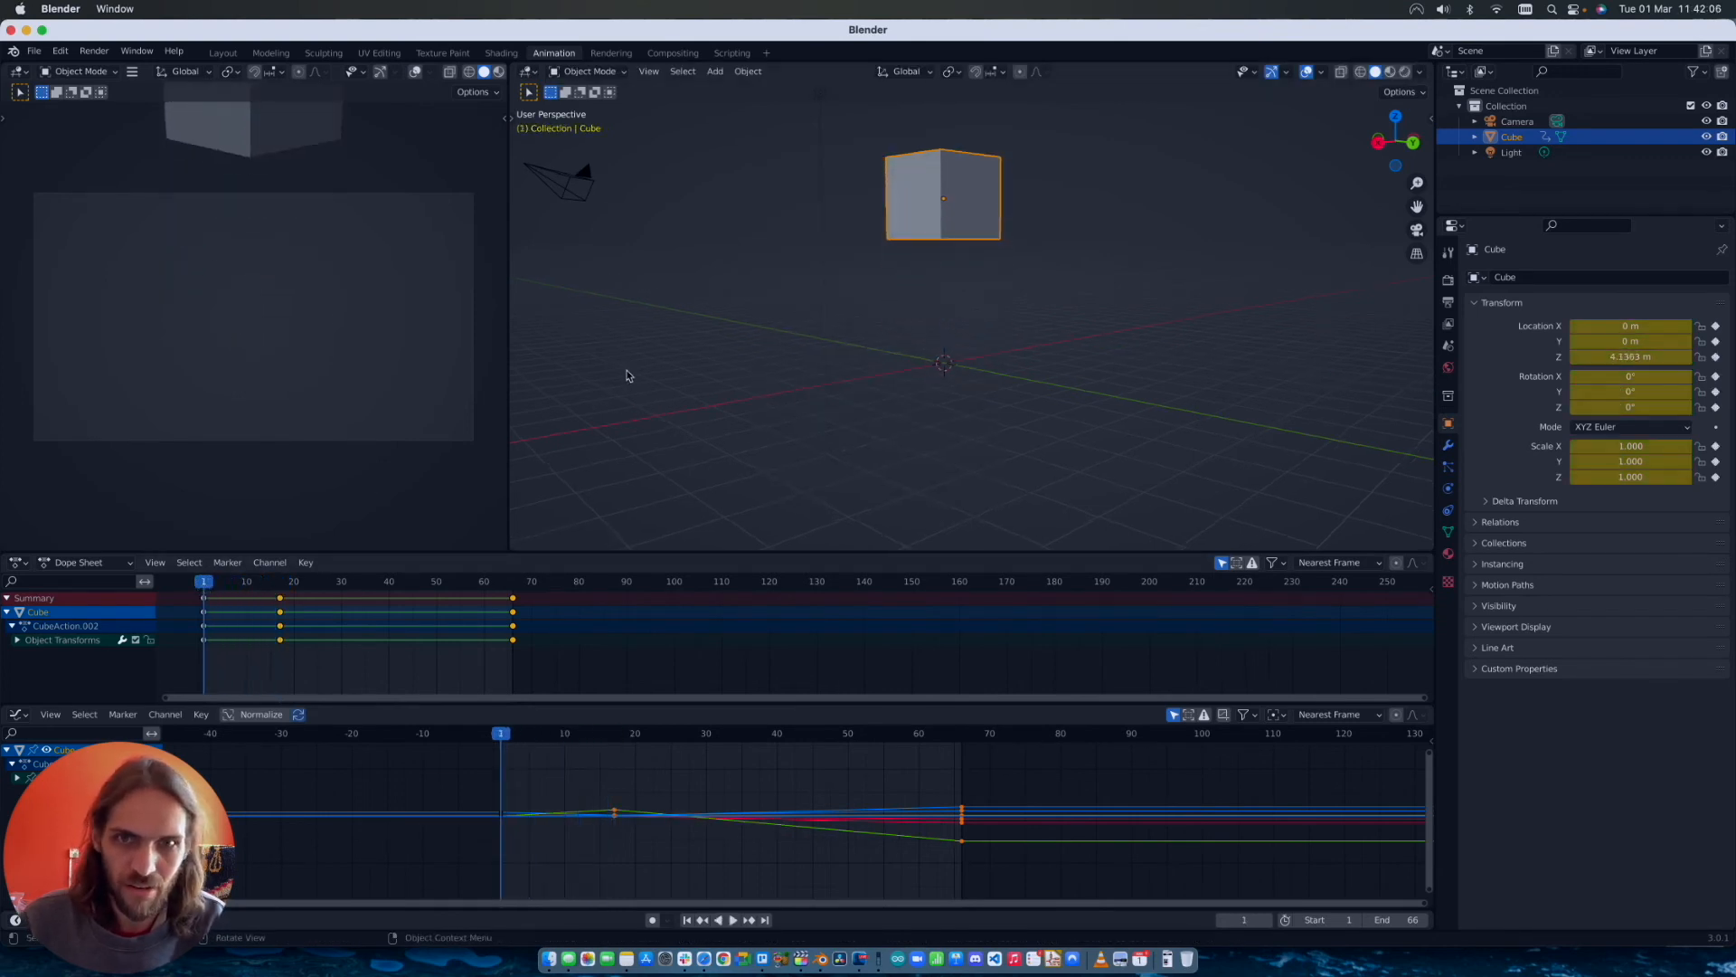
key(space)
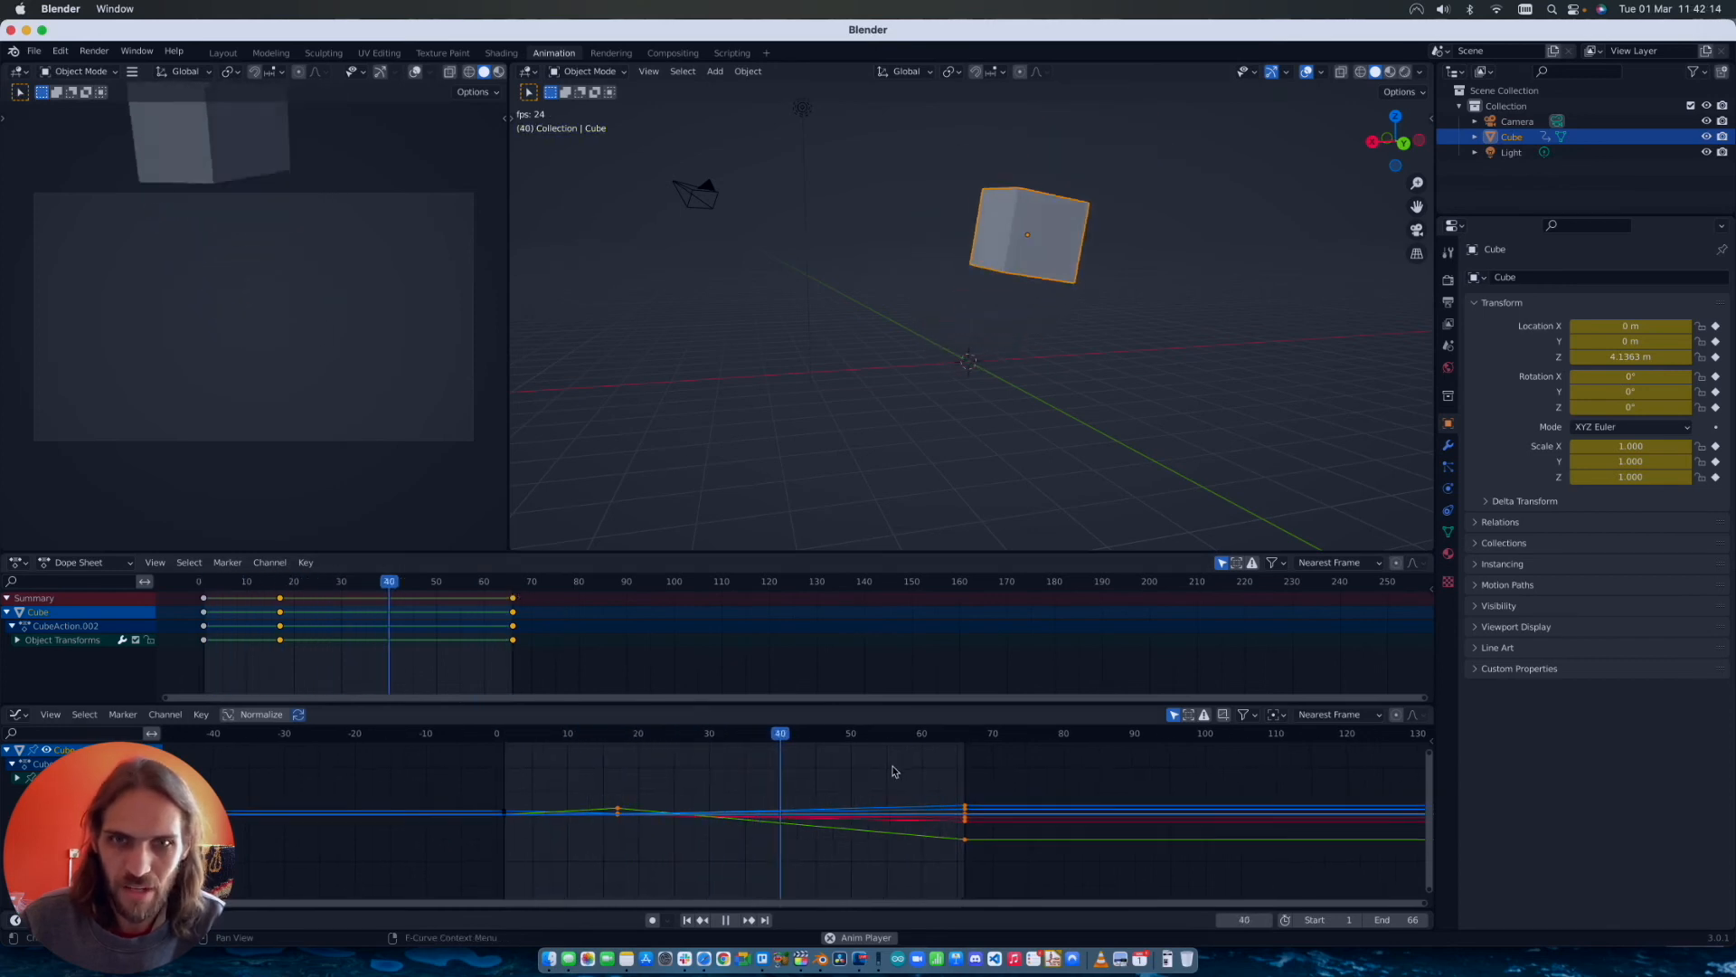
key(space)
Step: Select the frame 17 keyframes in the Graph Editor and enlarge the editor to frame the curves around them
drag(605, 795, 631, 823)
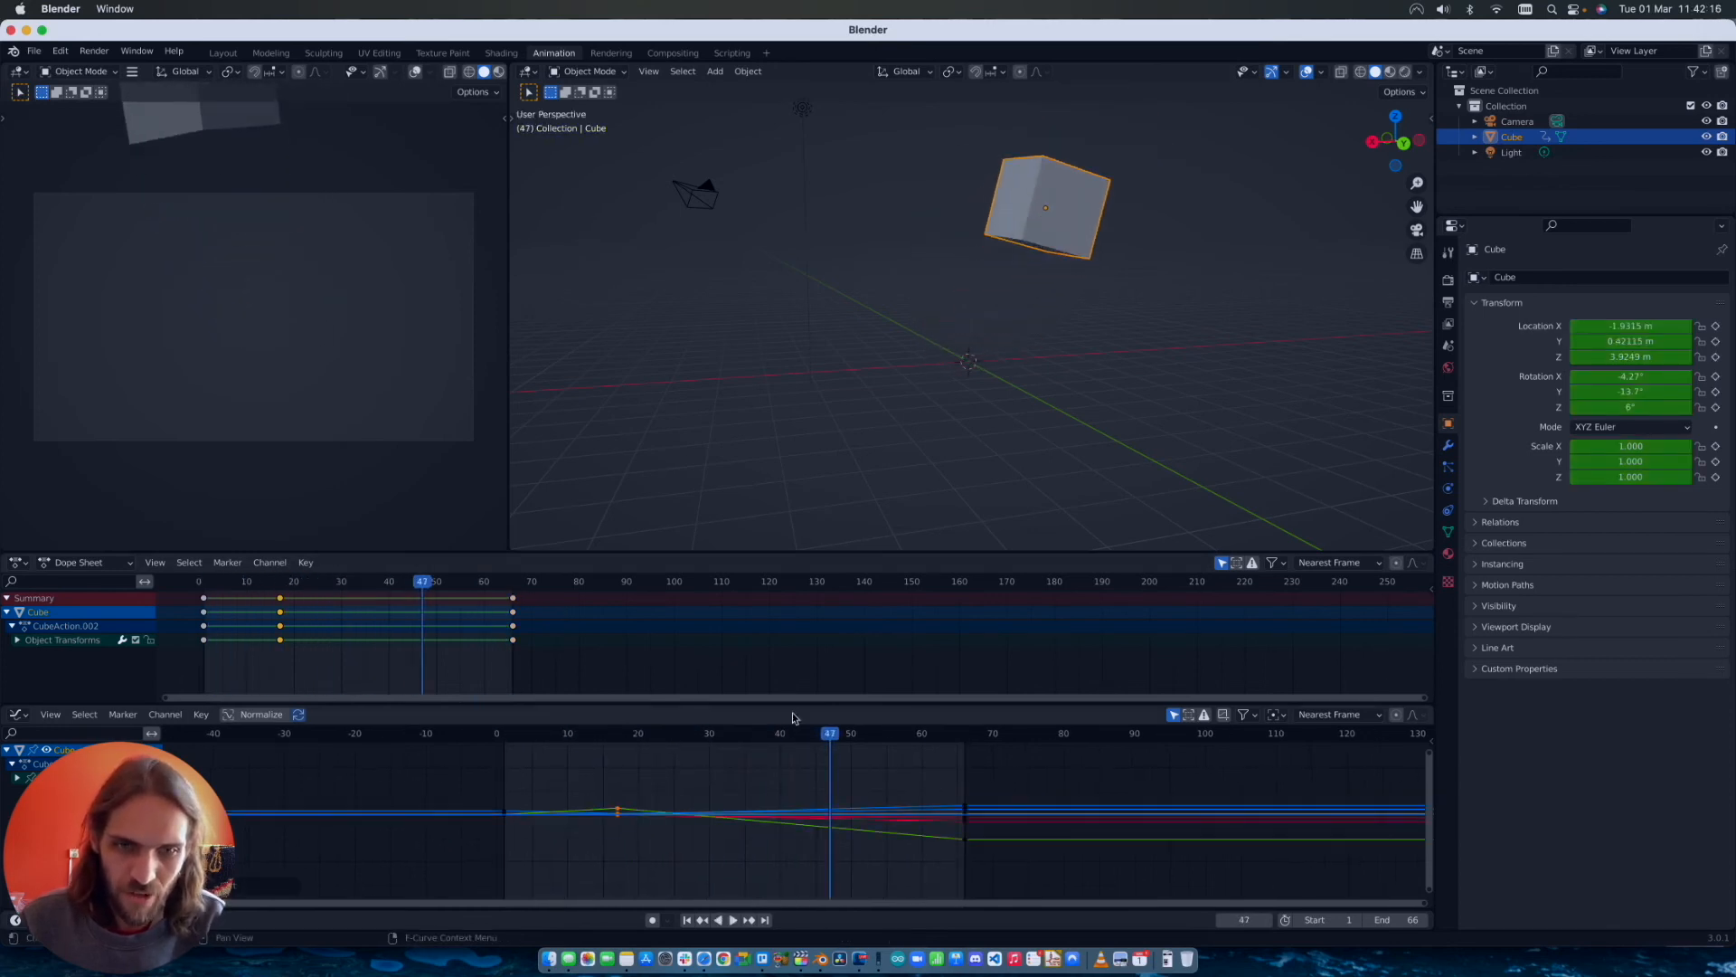
drag(830, 737, 619, 749)
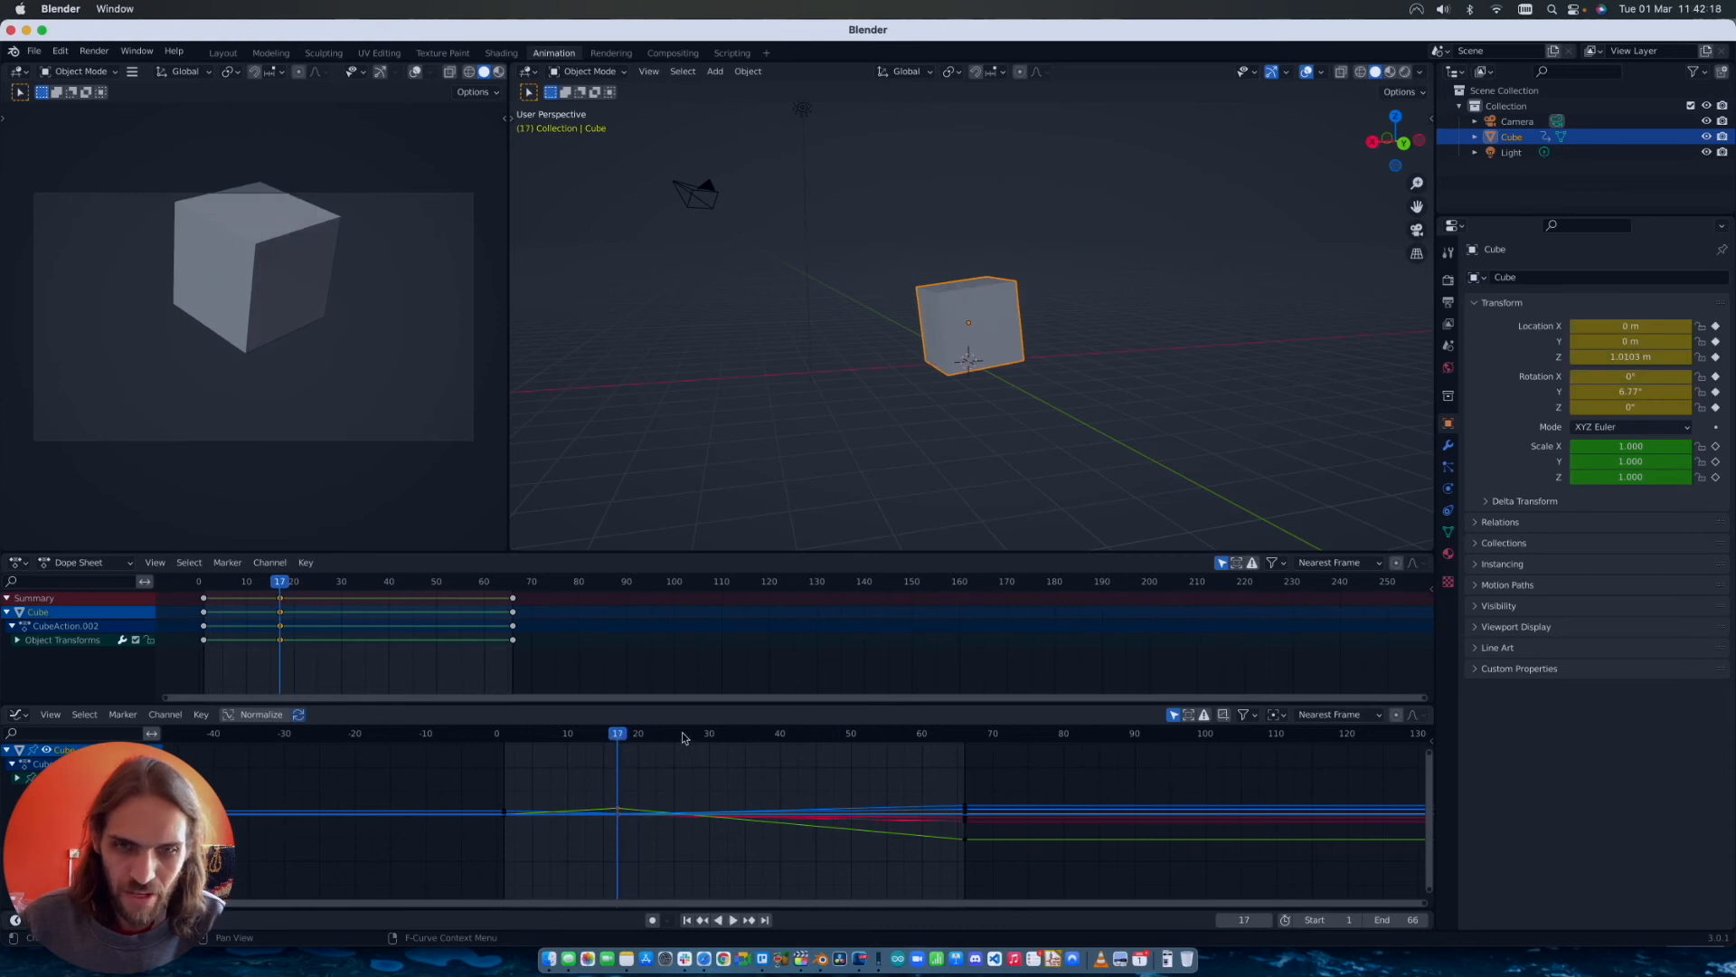
drag(1418, 905, 904, 907)
drag(735, 736, 695, 776)
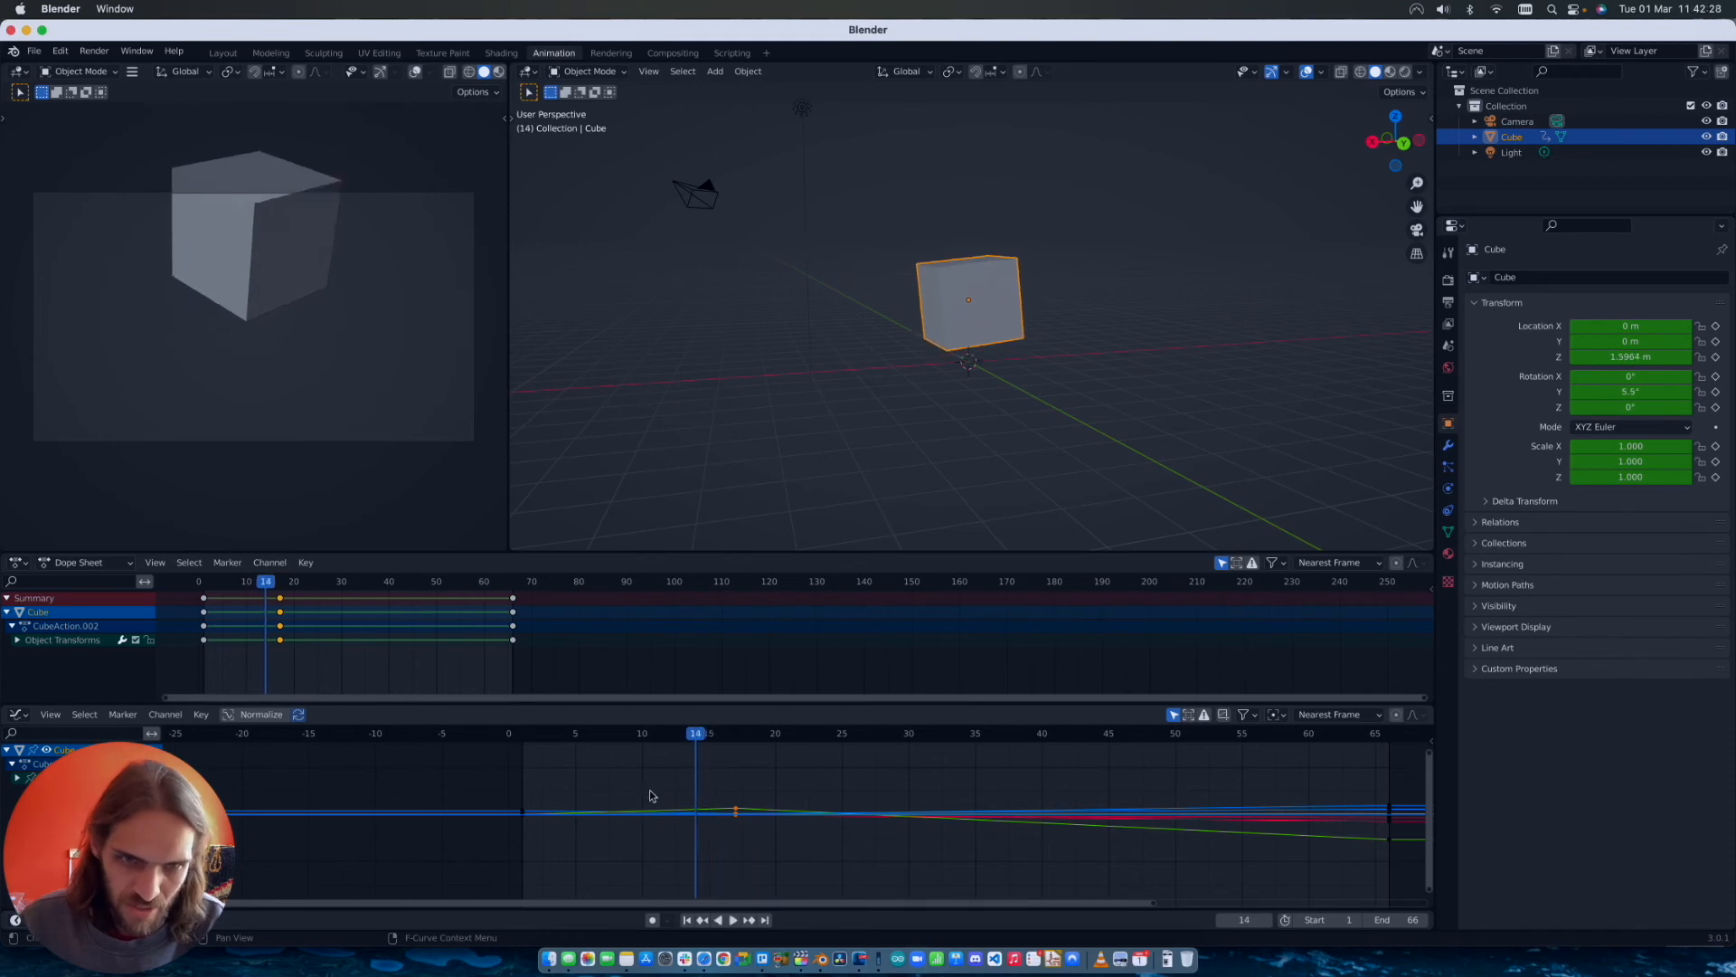
ctrl+middle_drag(730, 817, 760, 795)
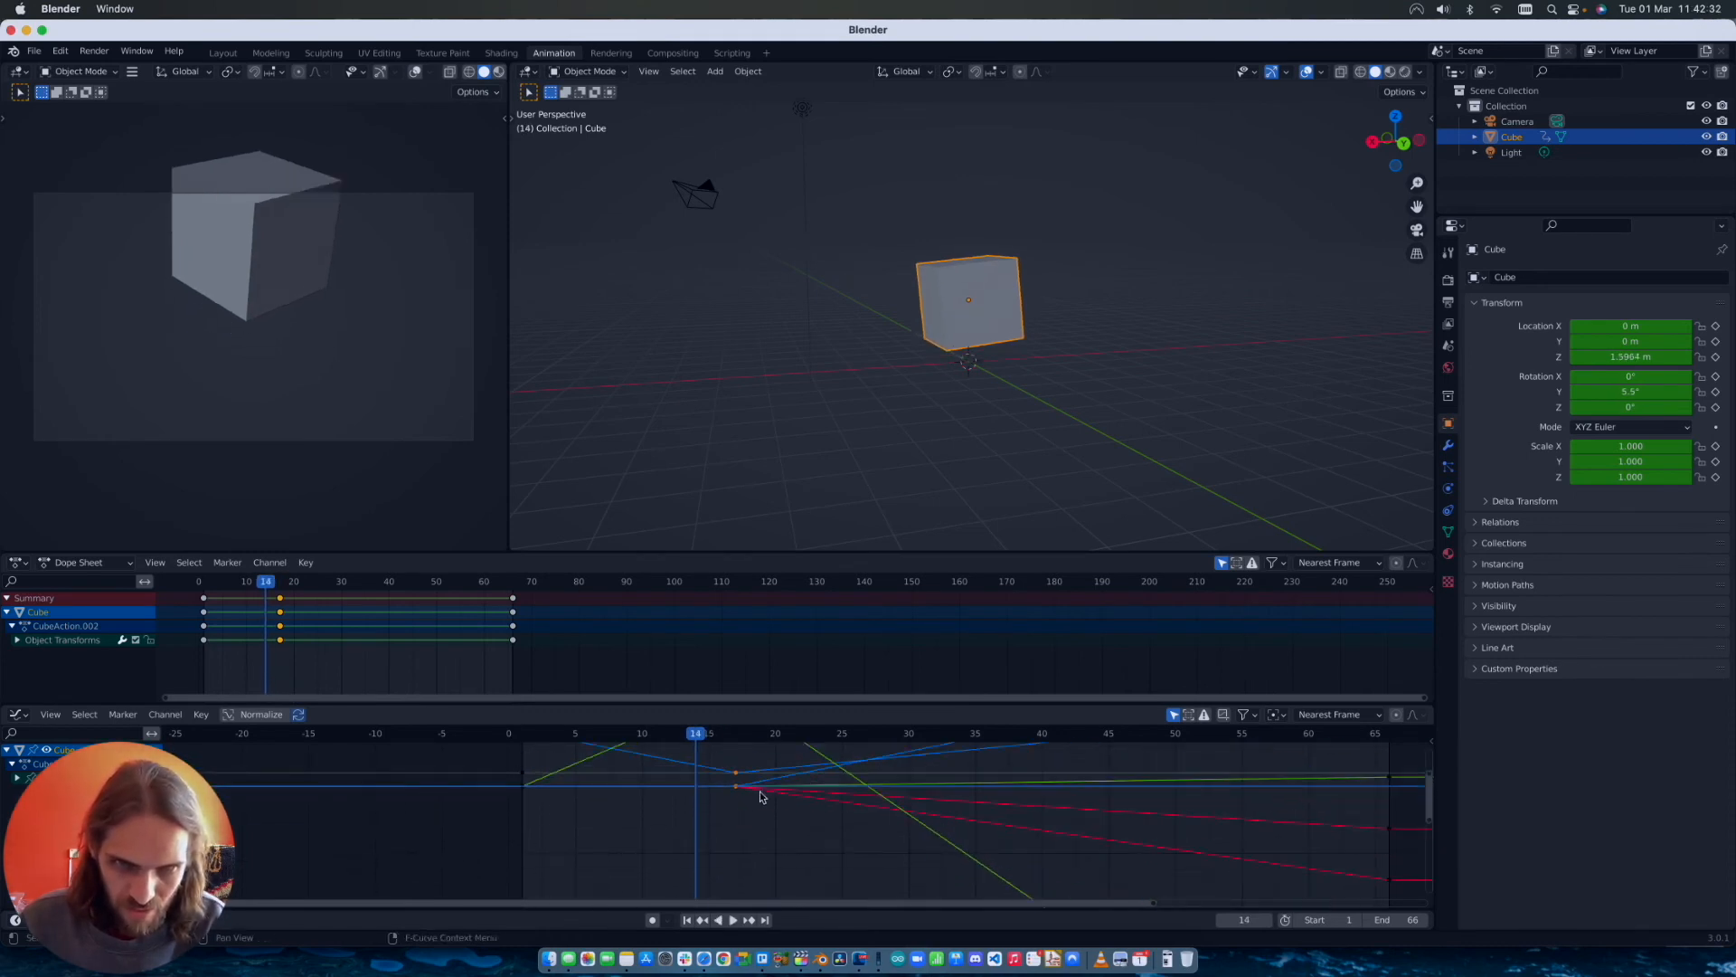
drag(728, 703, 728, 641)
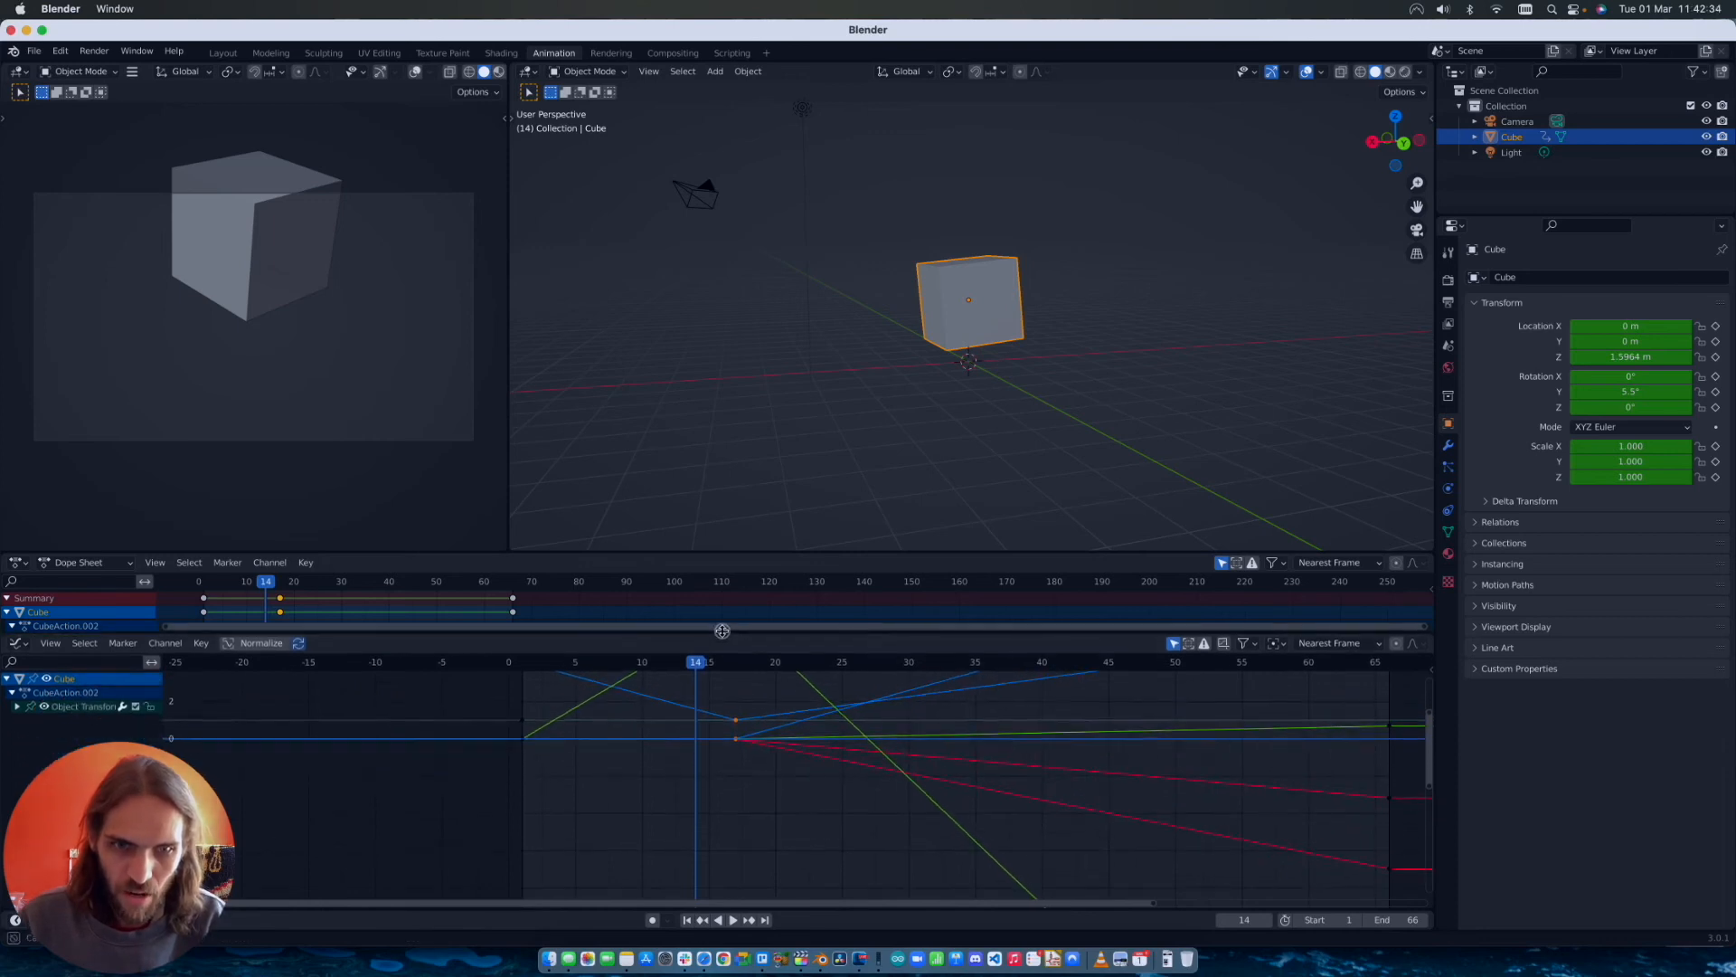
scroll(755, 756, up, 5)
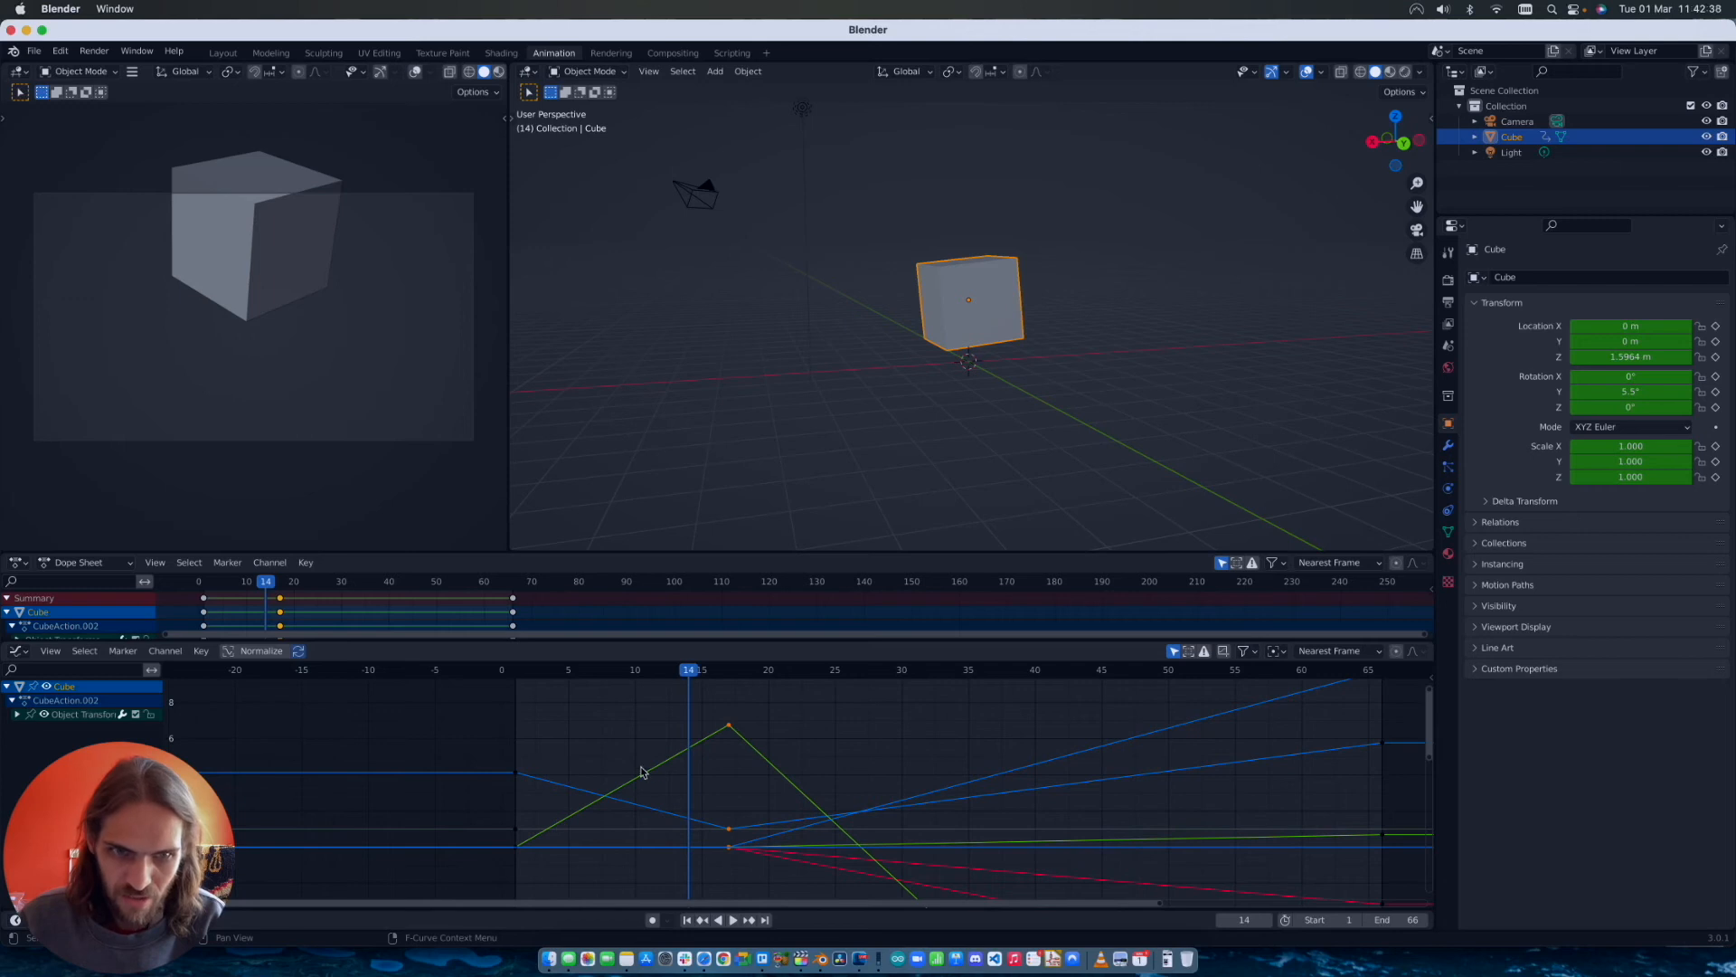
drag(689, 673, 762, 880)
right_click(731, 731)
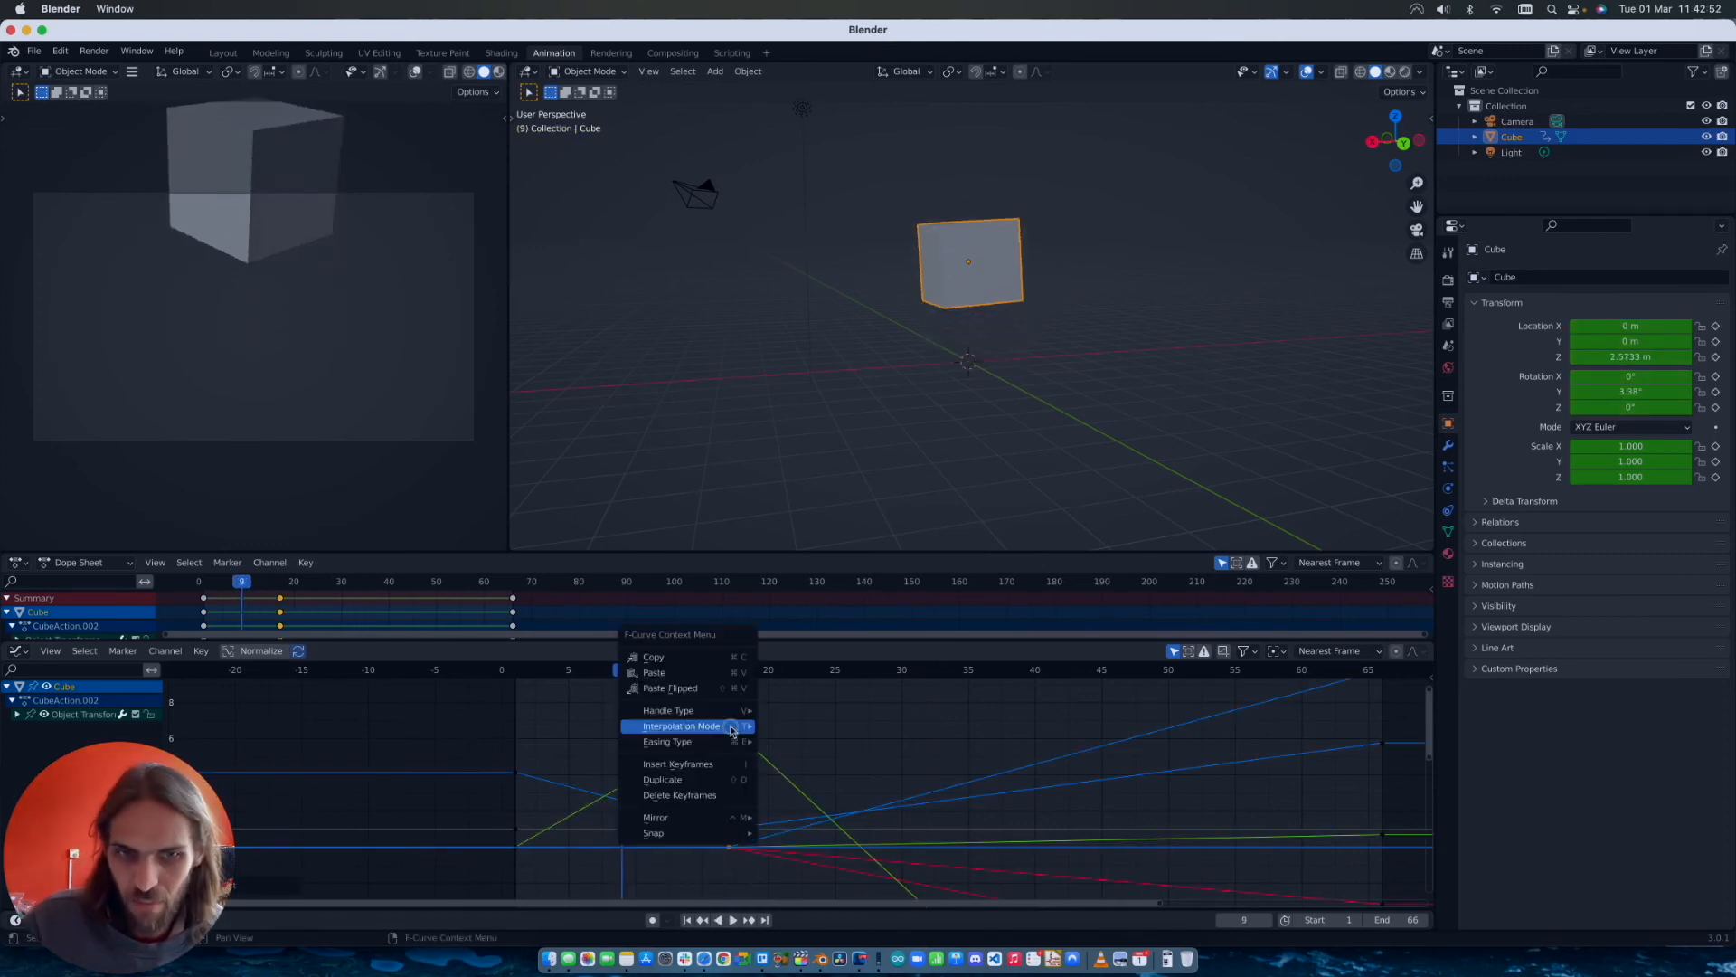
mouse_move(733, 729)
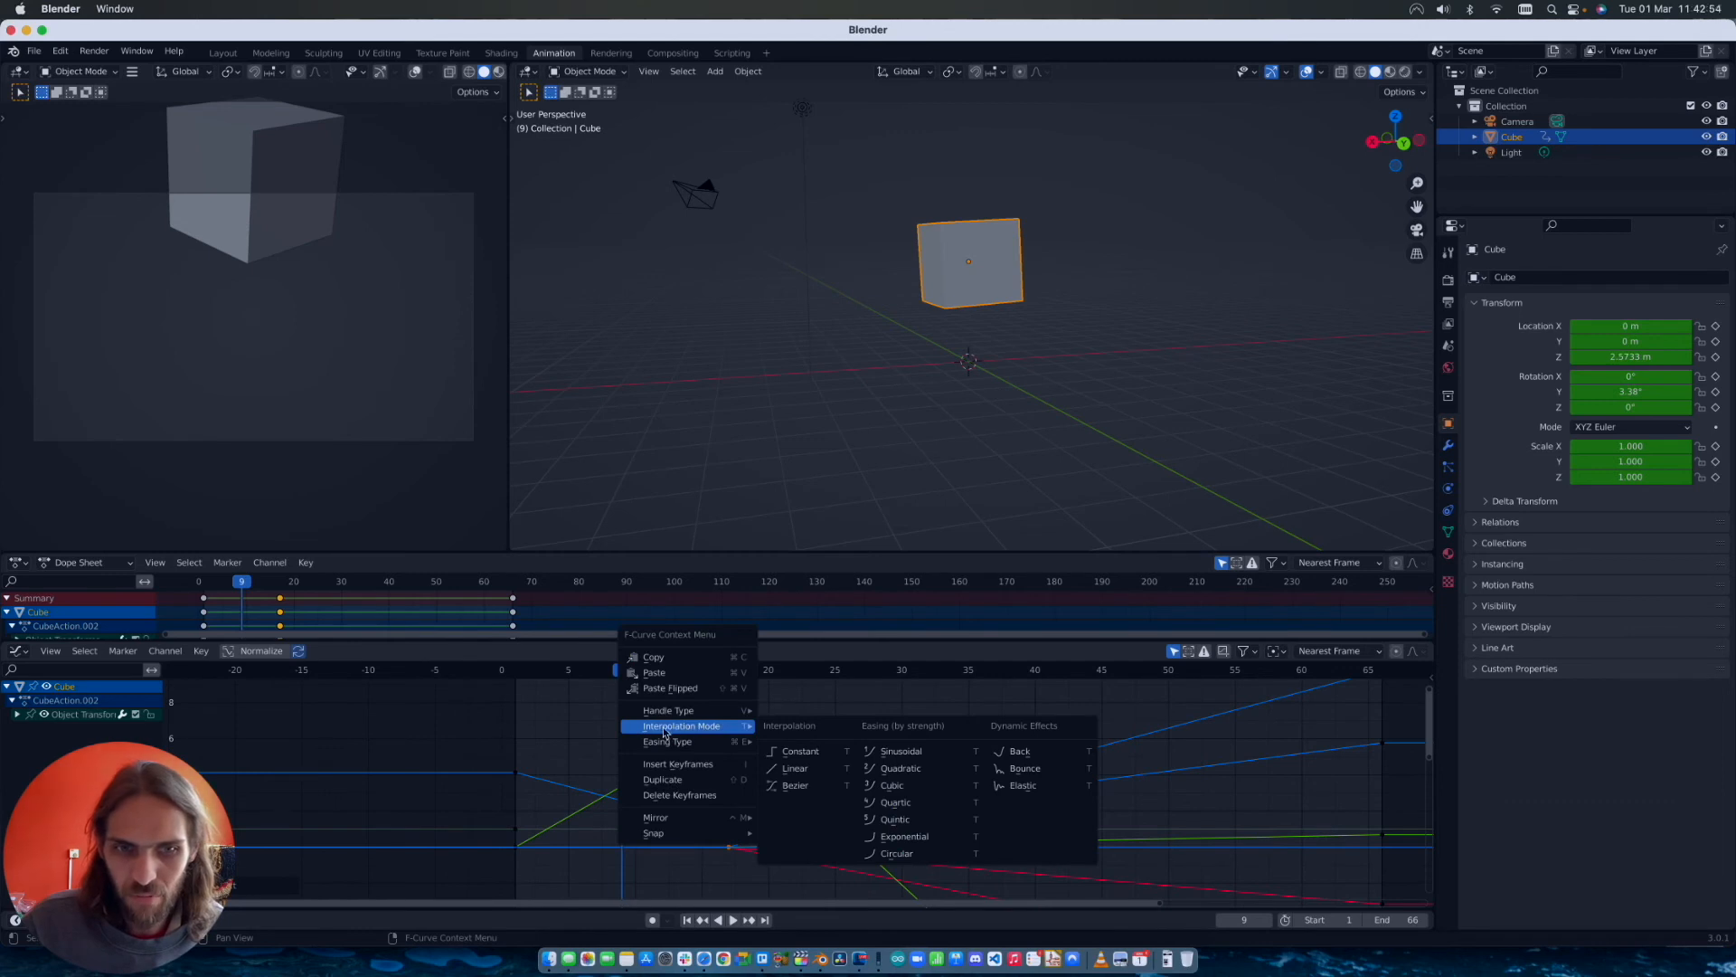
mouse_move(669, 714)
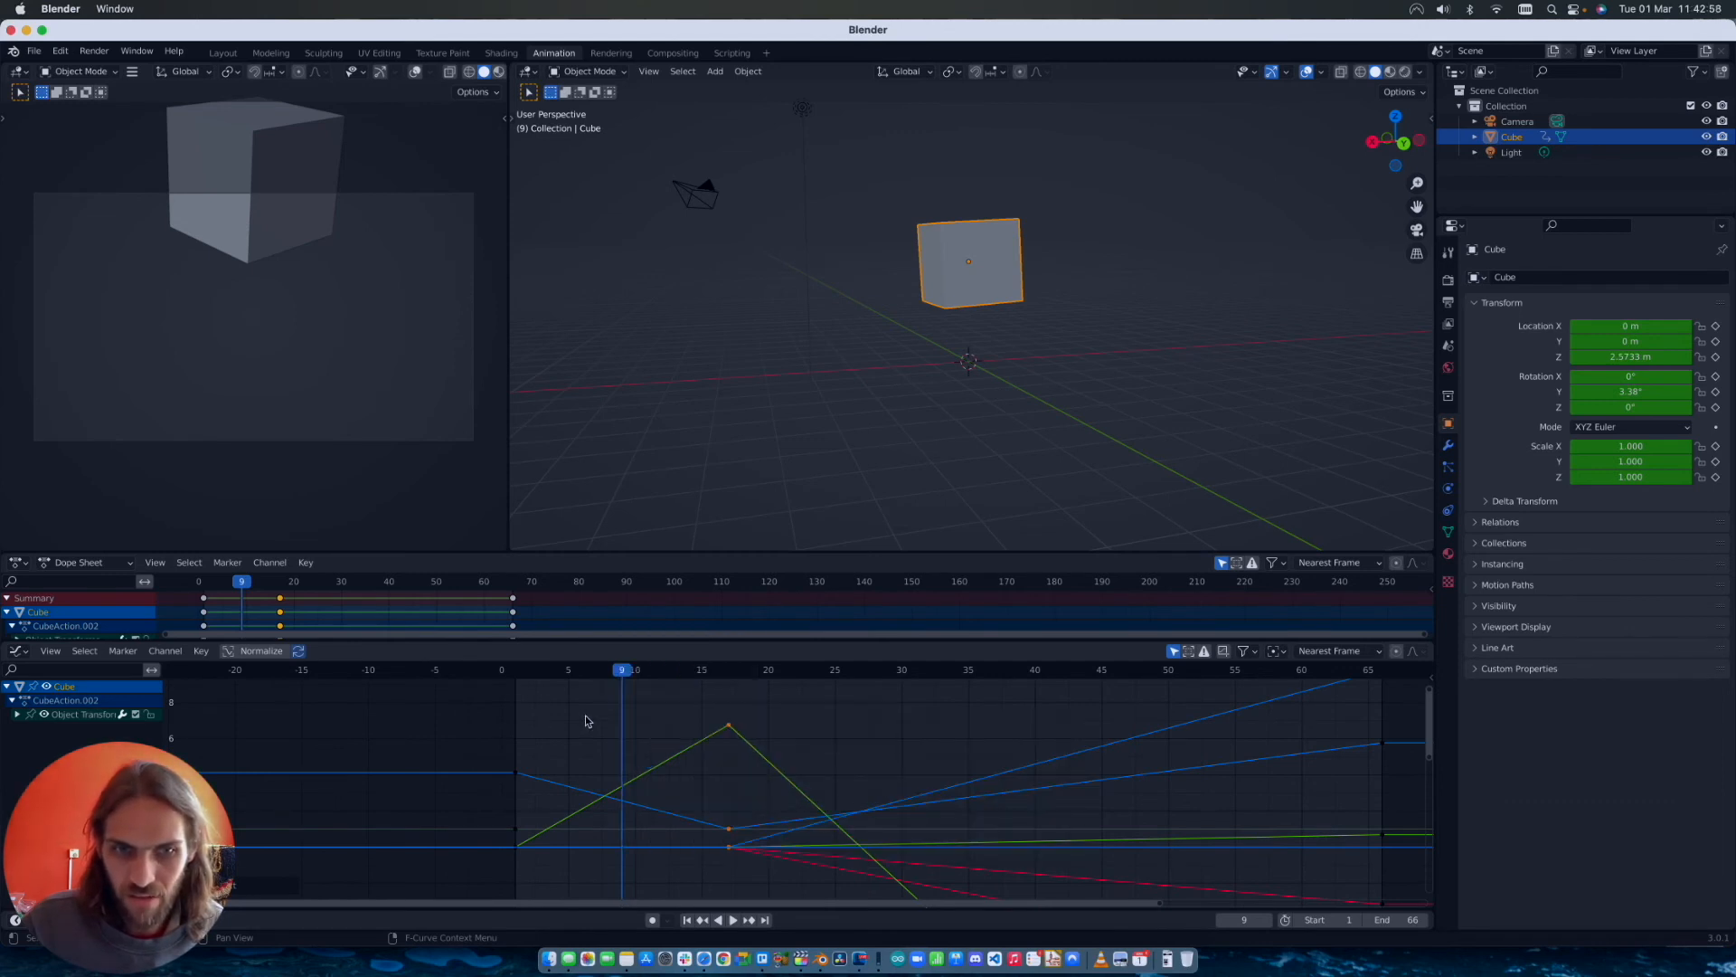
Step: Set the easing type of the selected frame 17 keyframes to Ease In
right_click(728, 730)
mouse_move(719, 718)
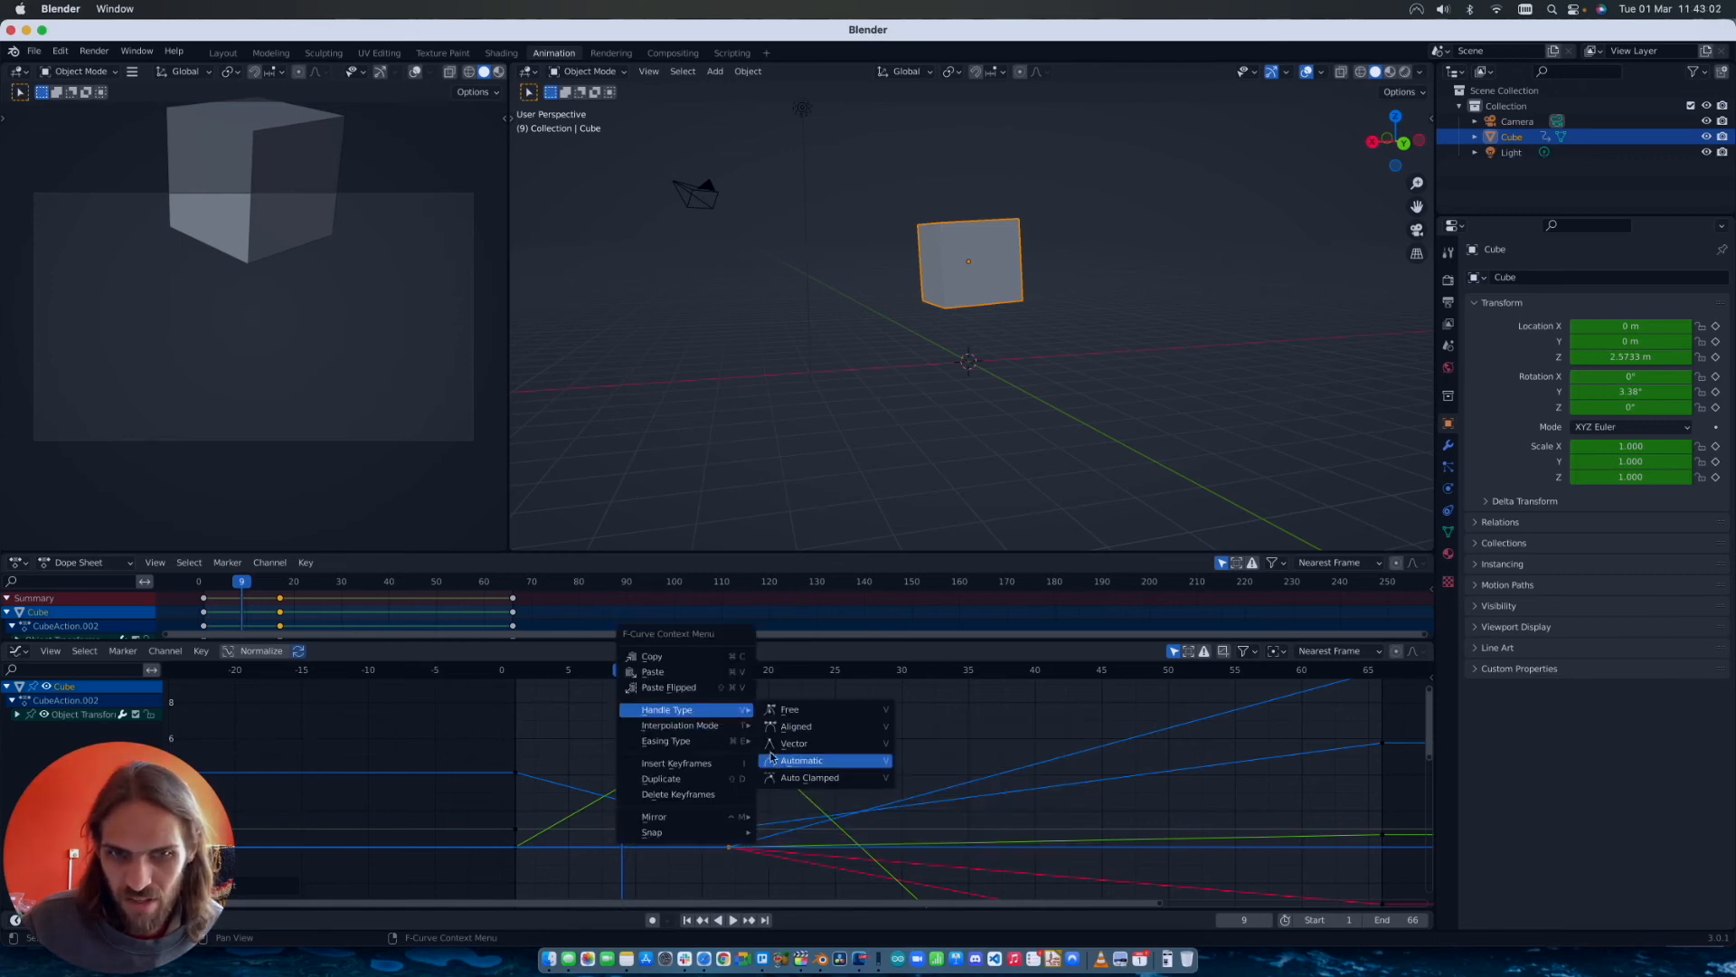
mouse_move(678, 747)
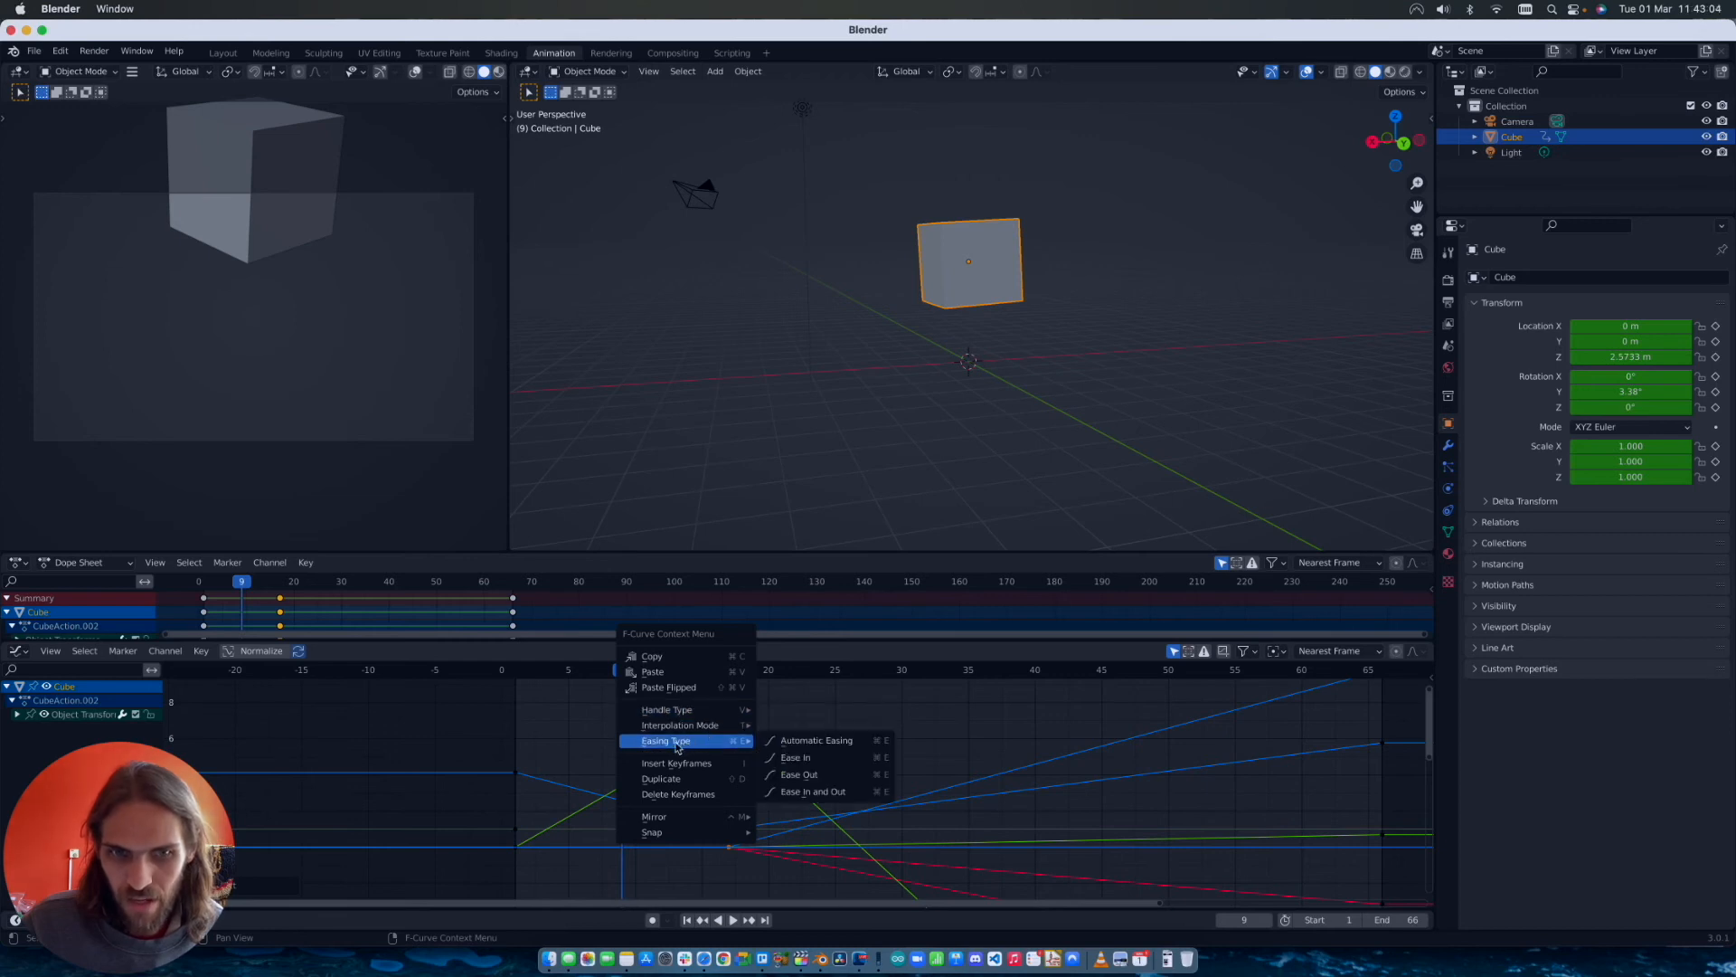
click(800, 753)
right_click(733, 731)
mouse_move(697, 717)
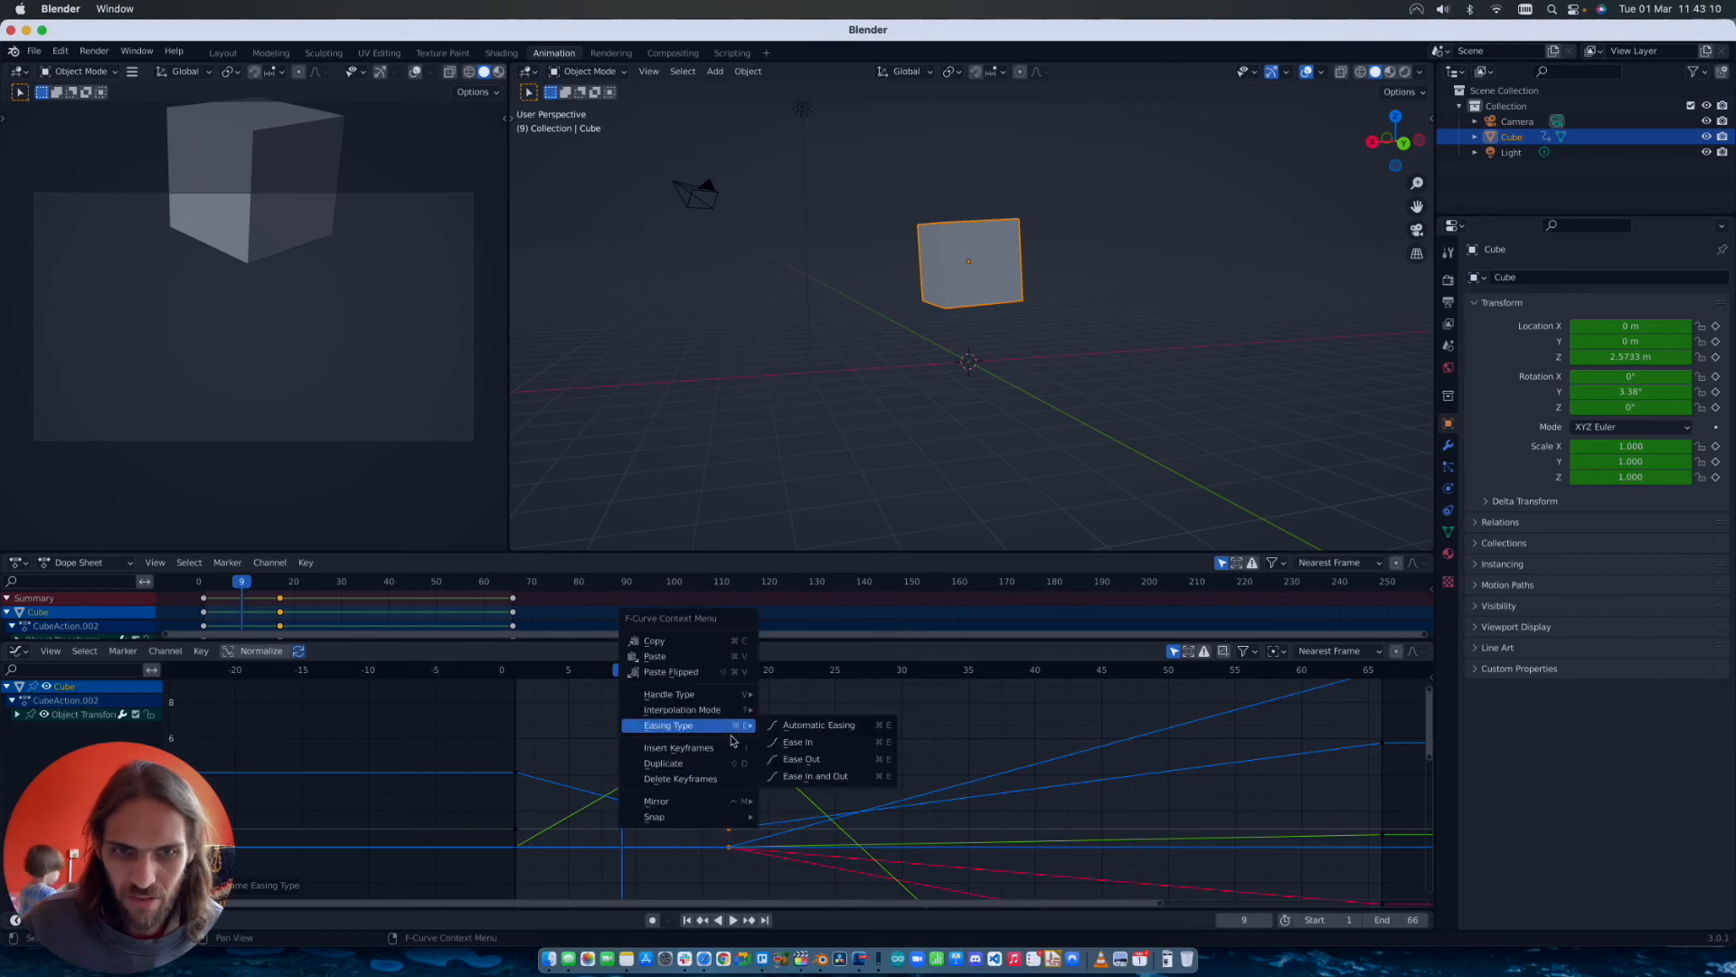
click(806, 748)
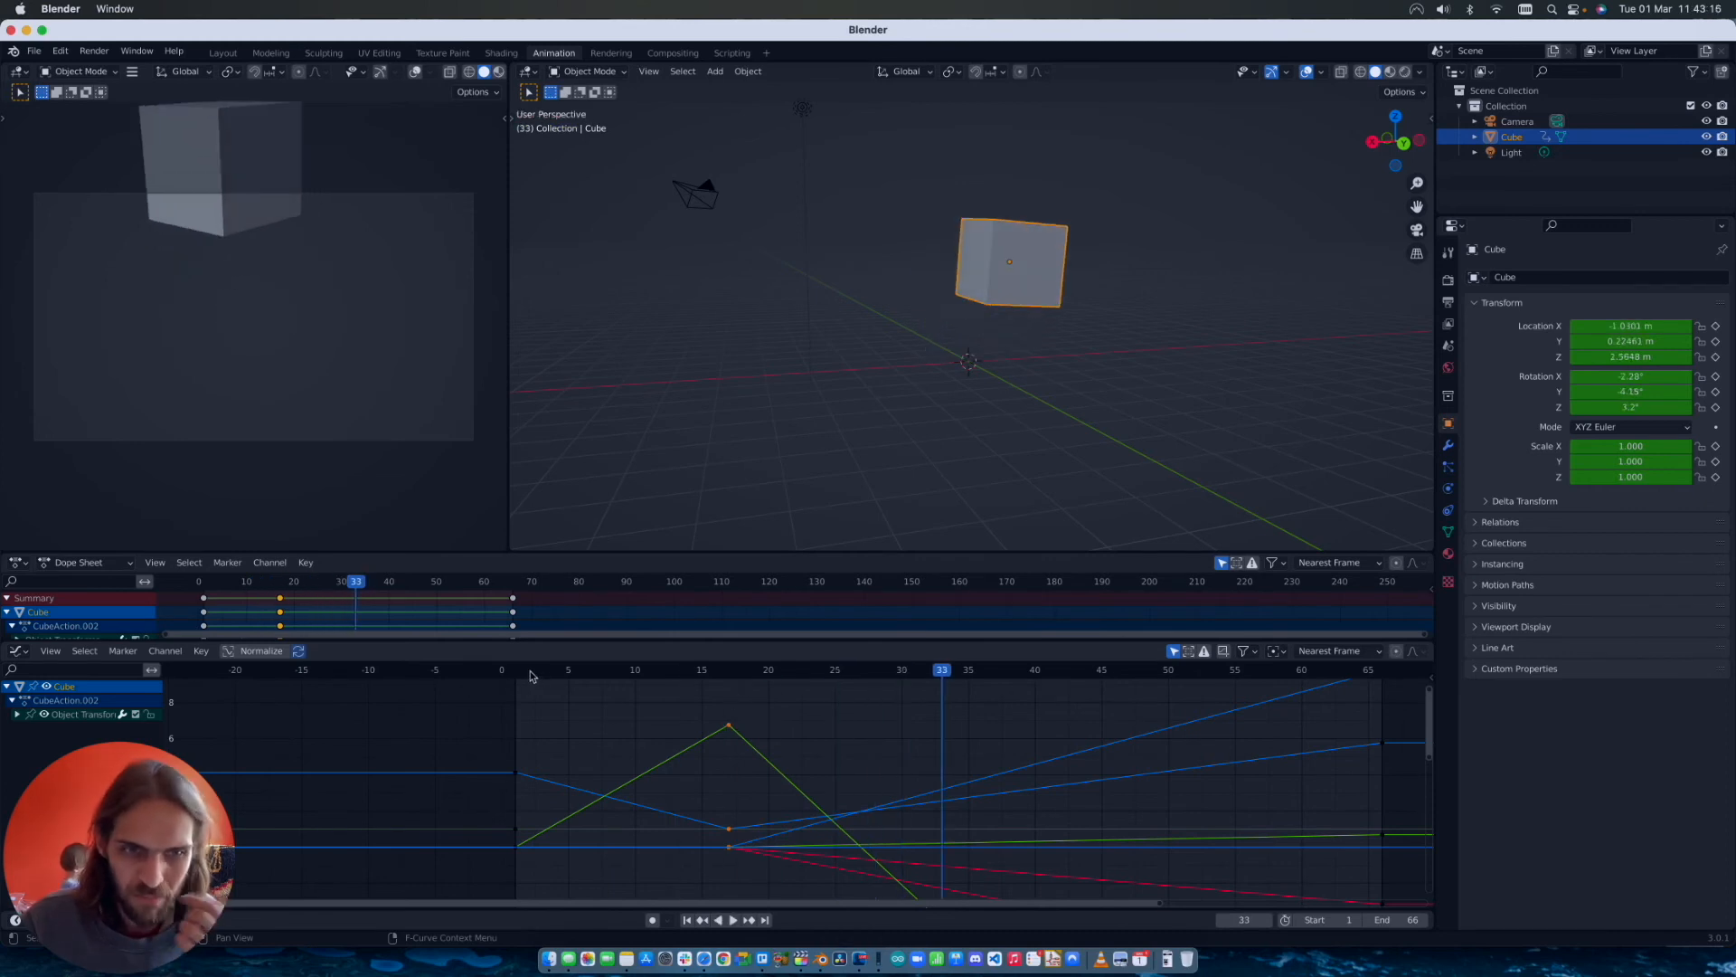
Step: Set the interpolation mode of the selected frame 17 keyframes to Constant
right_click(728, 727)
mouse_move(731, 728)
mouse_move(661, 712)
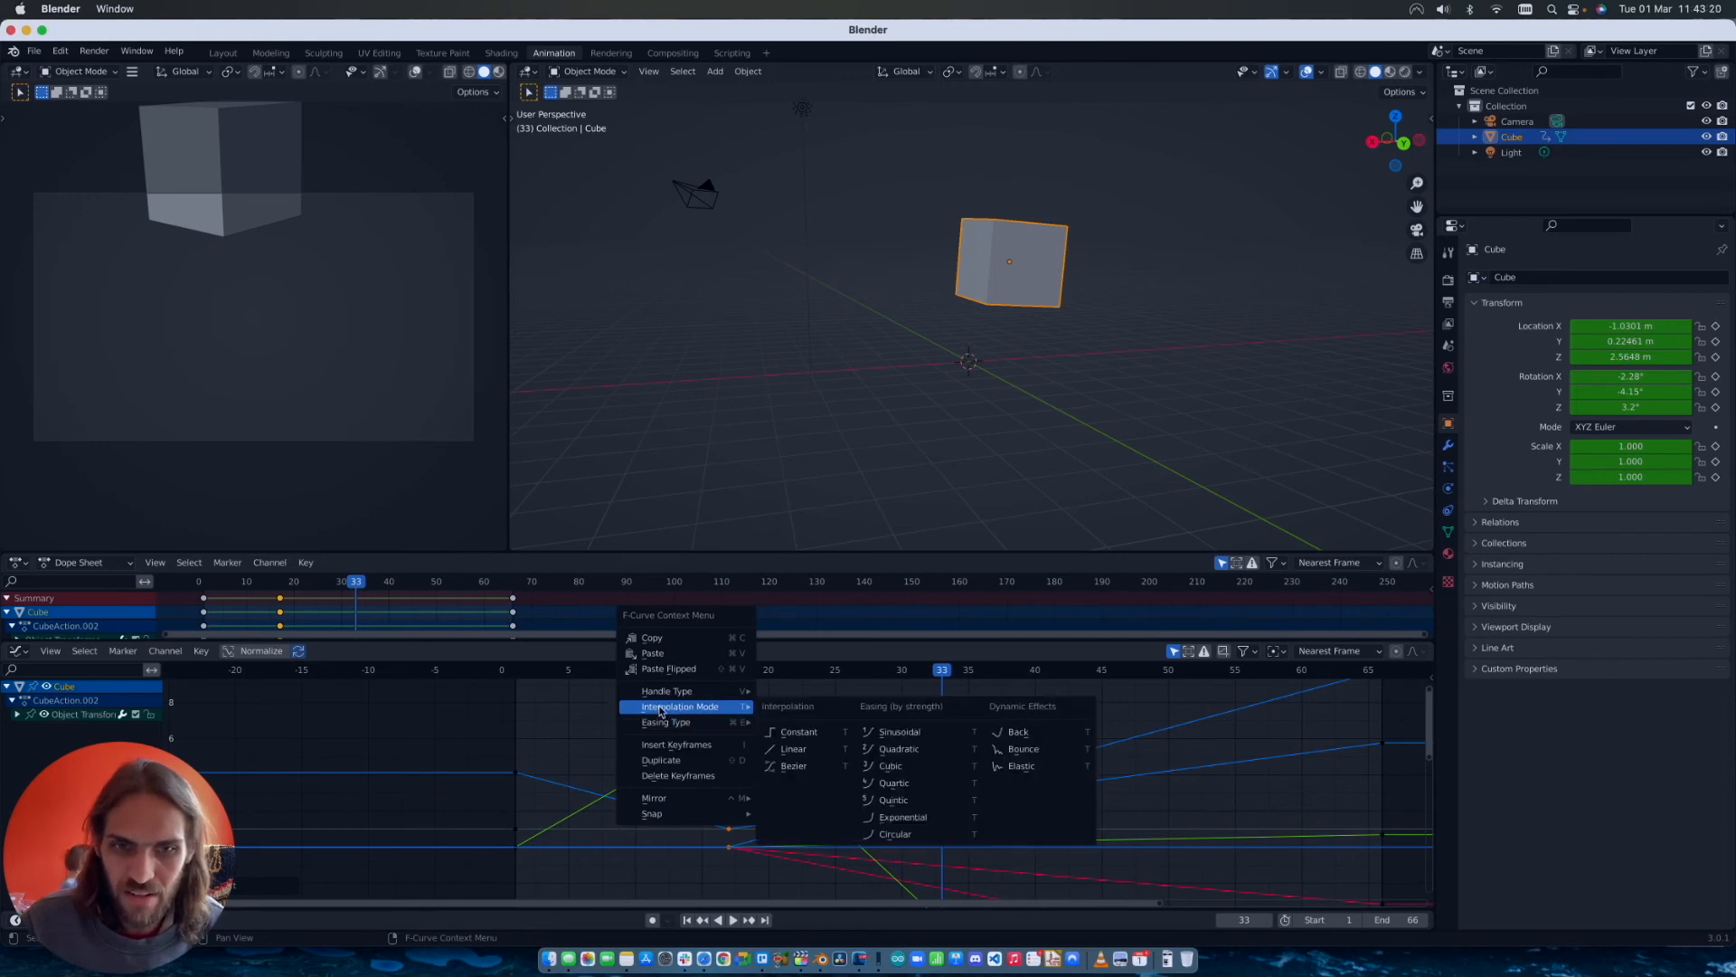
click(799, 734)
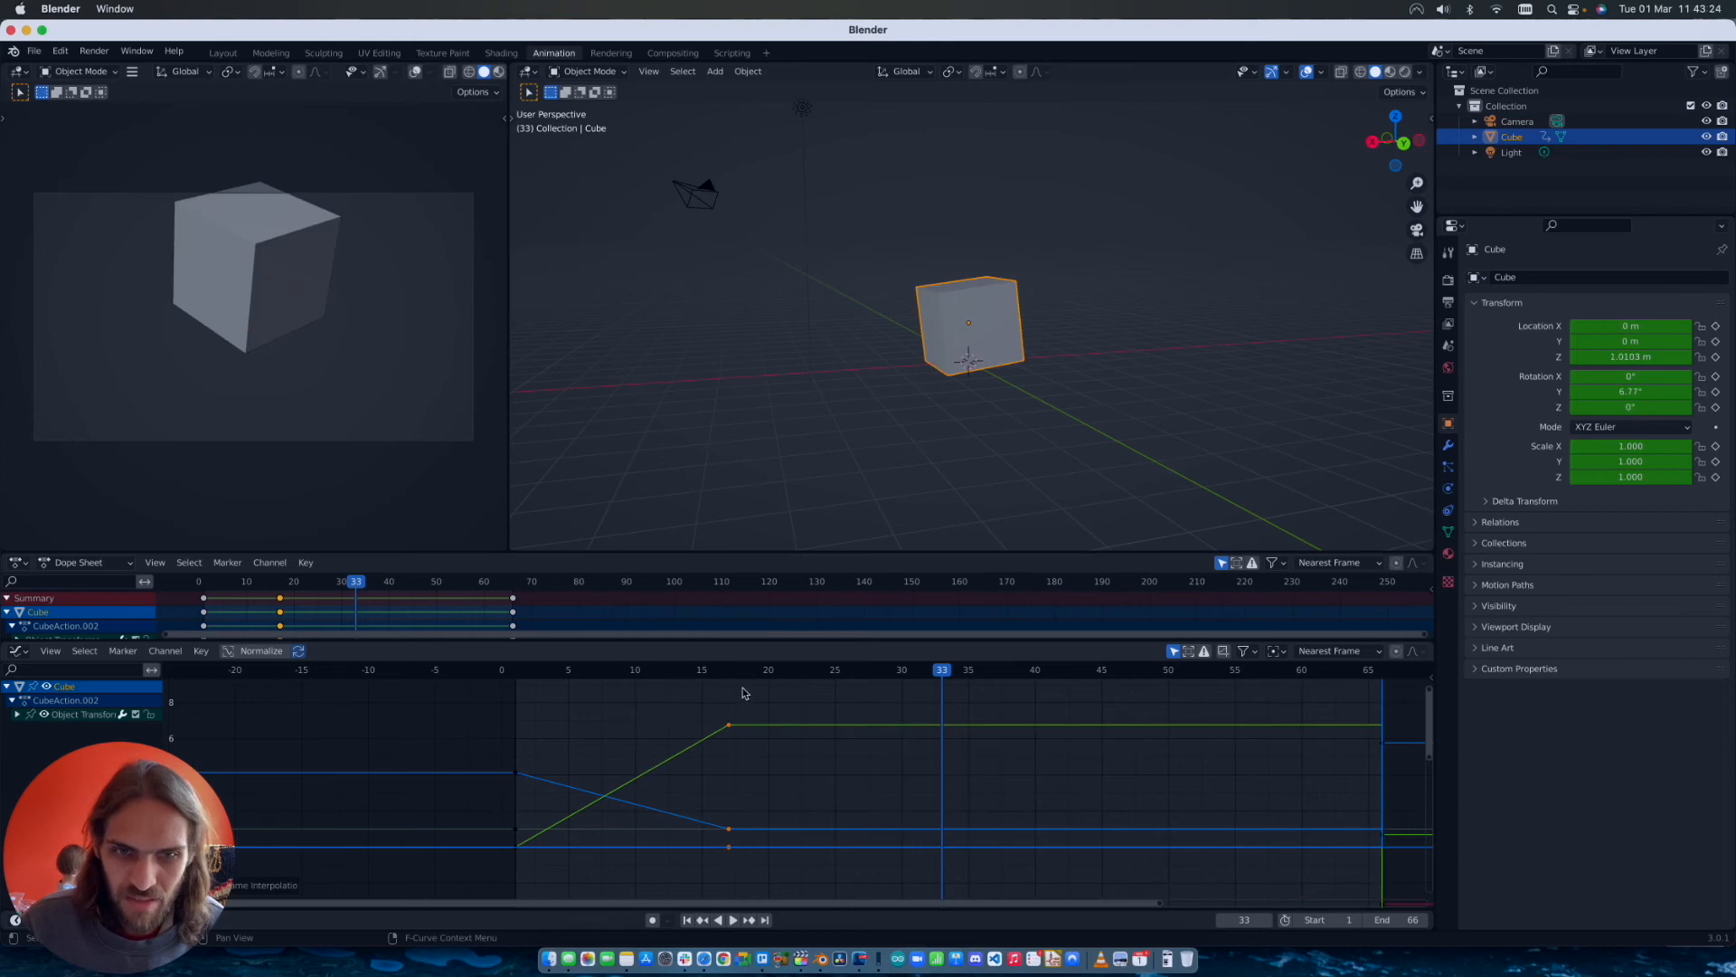
Step: Scrub back to frame 11 and set the interpolation mode of the selected frame 17 keyframes to Bezier
drag(942, 674, 778, 882)
click(697, 702)
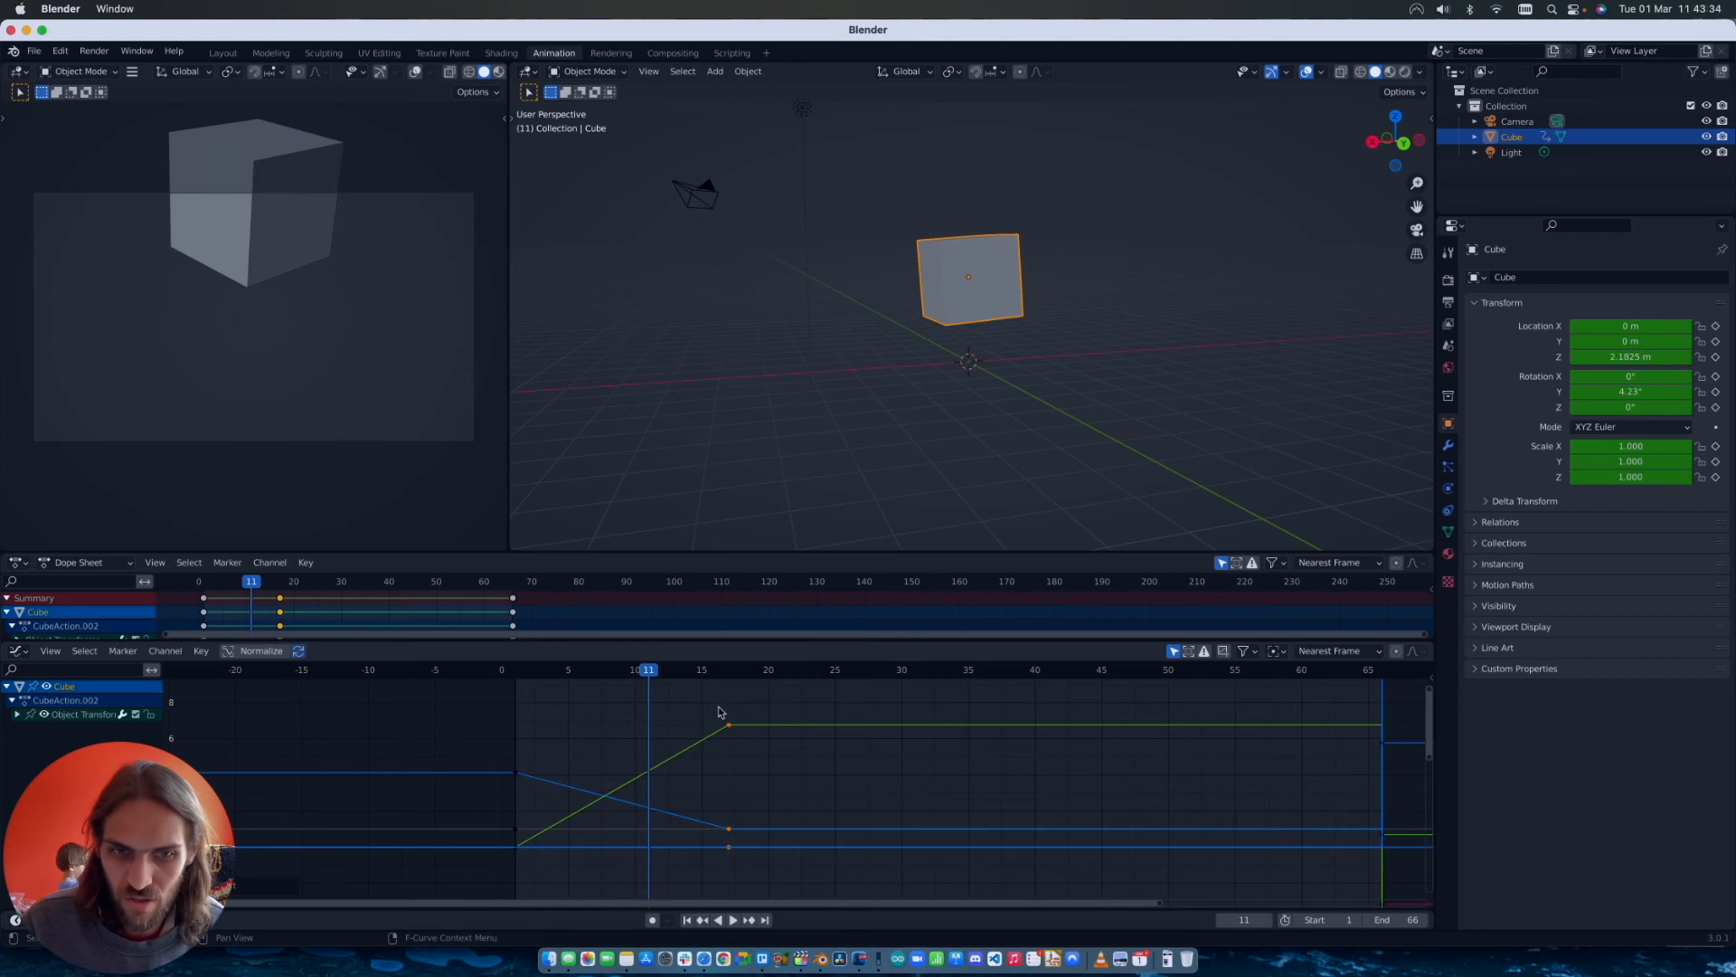
right_click(733, 727)
mouse_move(732, 726)
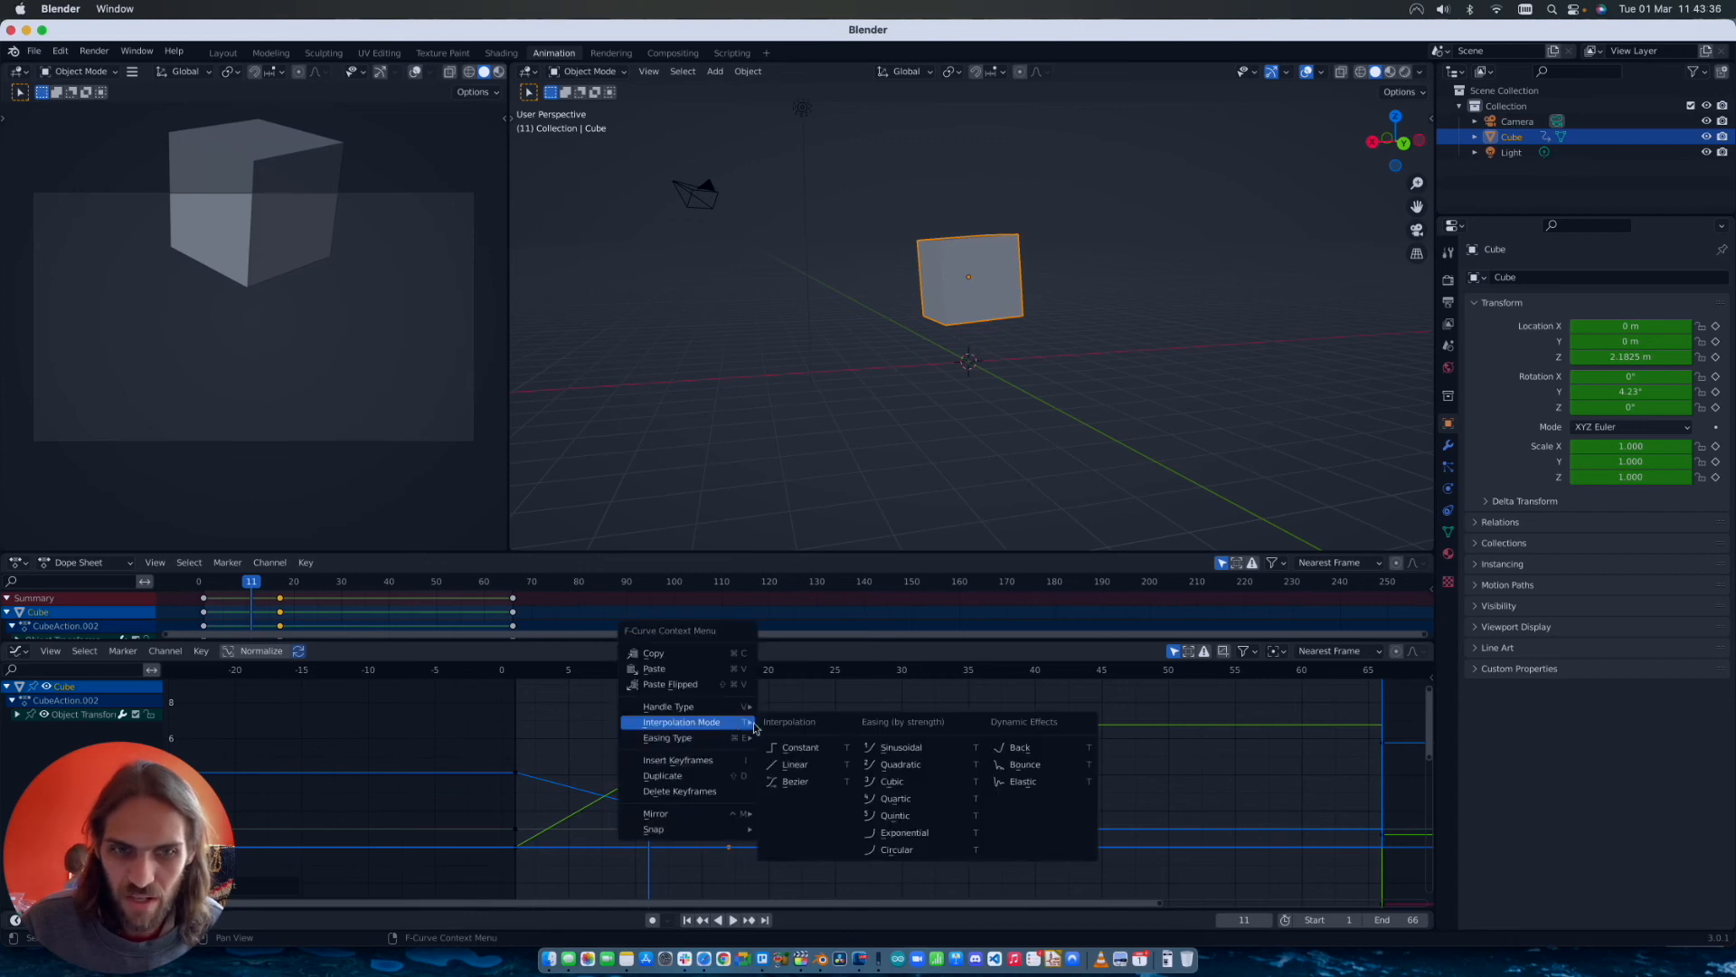
click(784, 783)
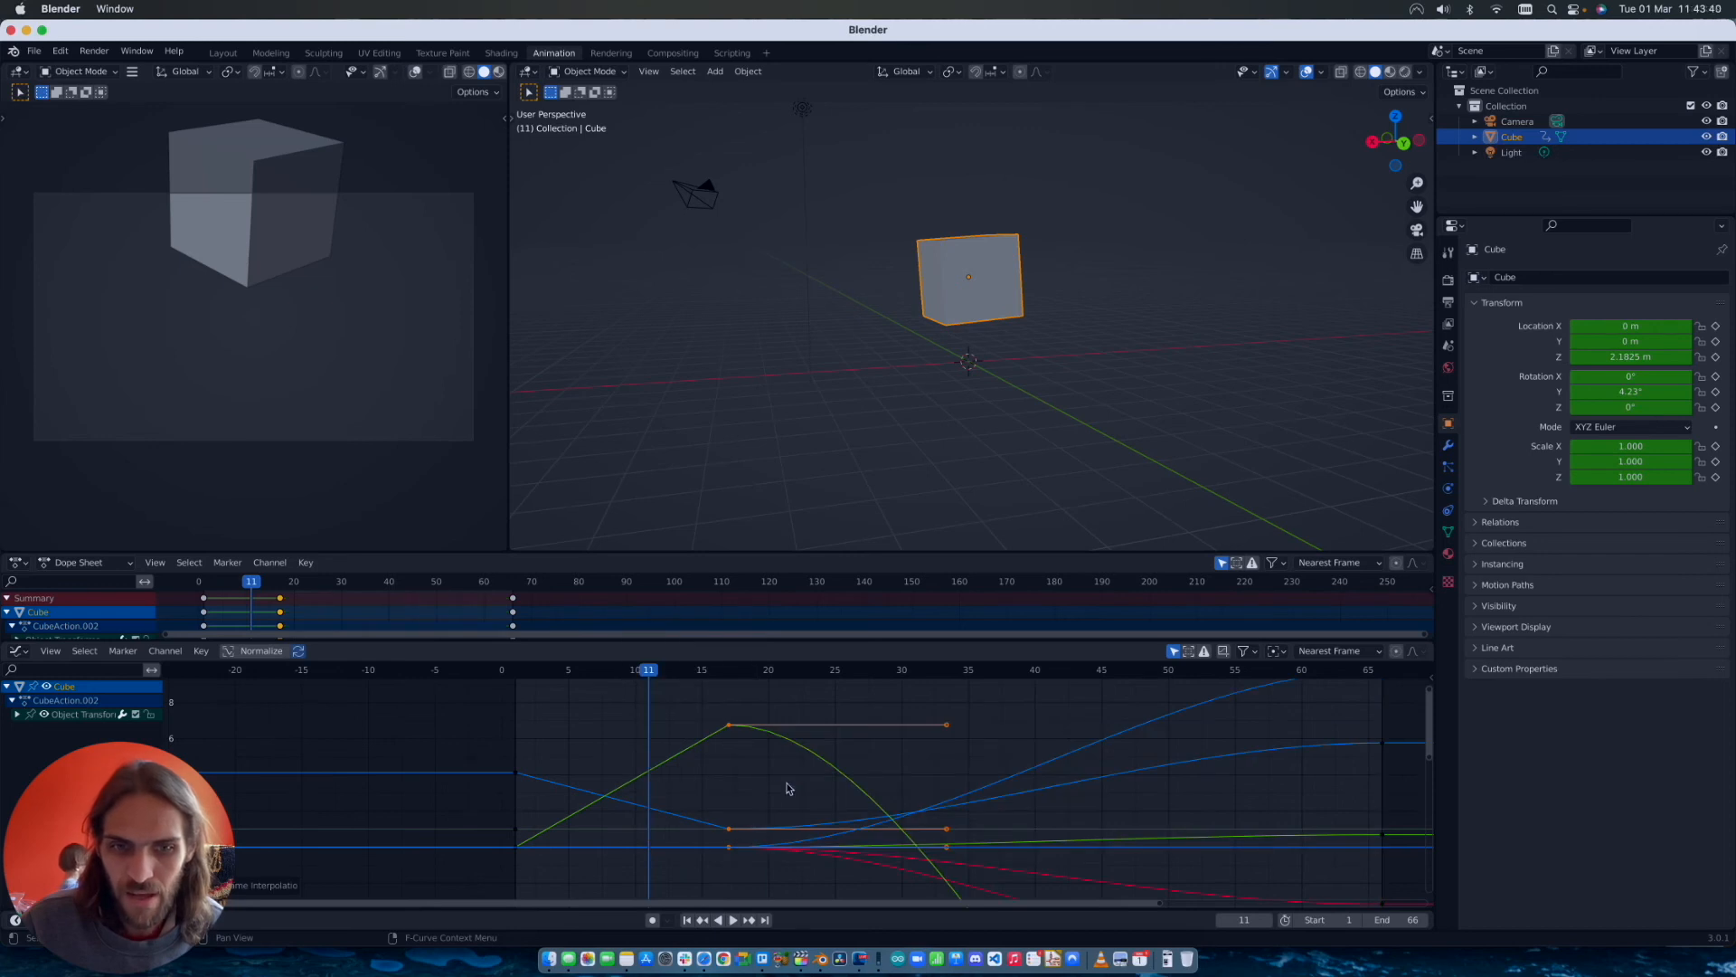
Step: Raise and shorten the outgoing Bezier handles of the frame 17 keyframes to about frame 31, and scrub to frame 21
middle_drag(787, 788, 773, 790)
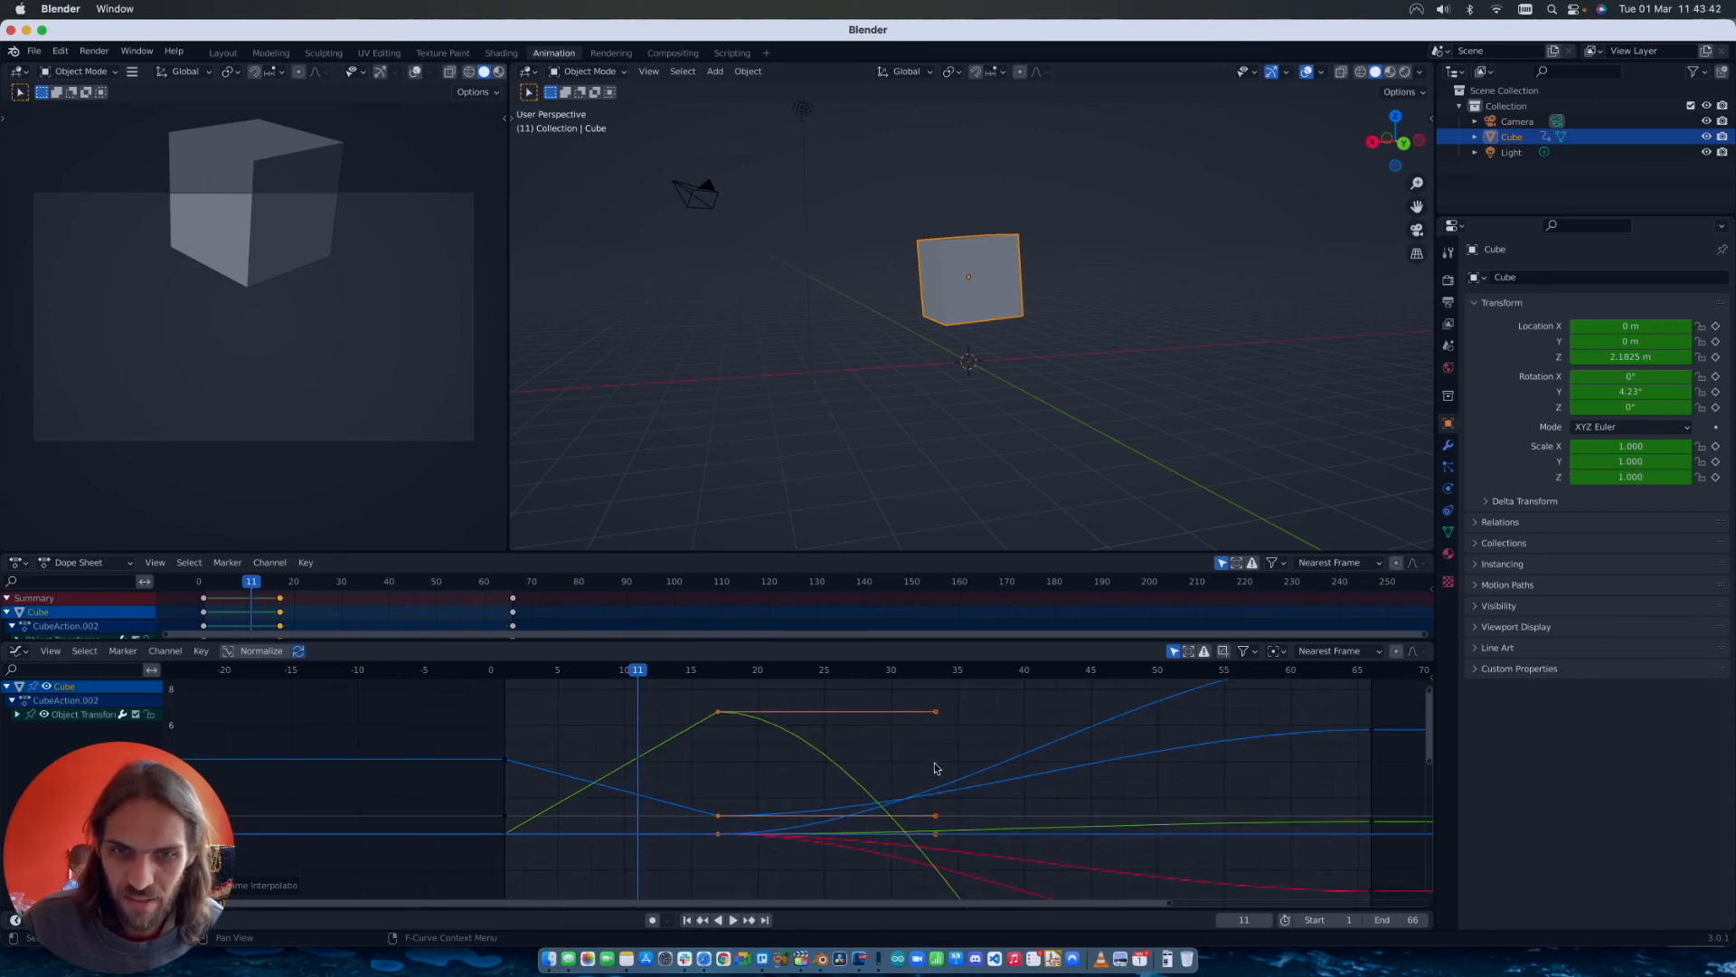
drag(938, 712, 903, 695)
drag(661, 666, 771, 724)
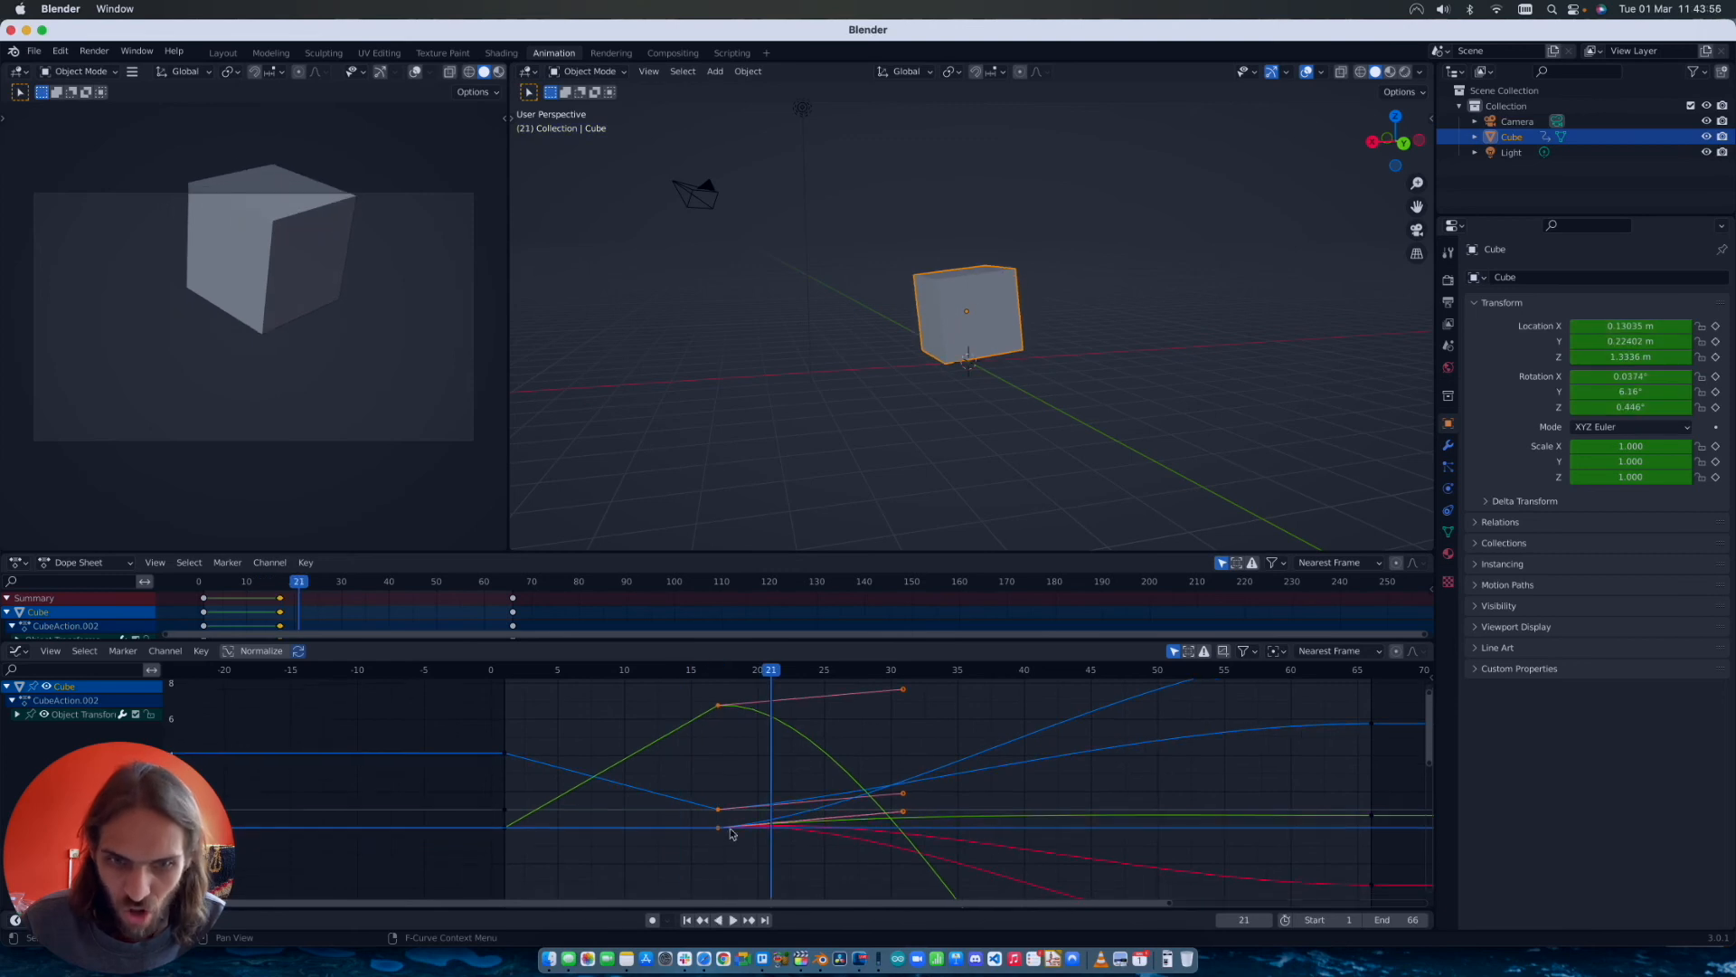
Step: Deselect the keyframes and play the animation from frame 0 to check the reshaped curves
click(481, 698)
click(709, 690)
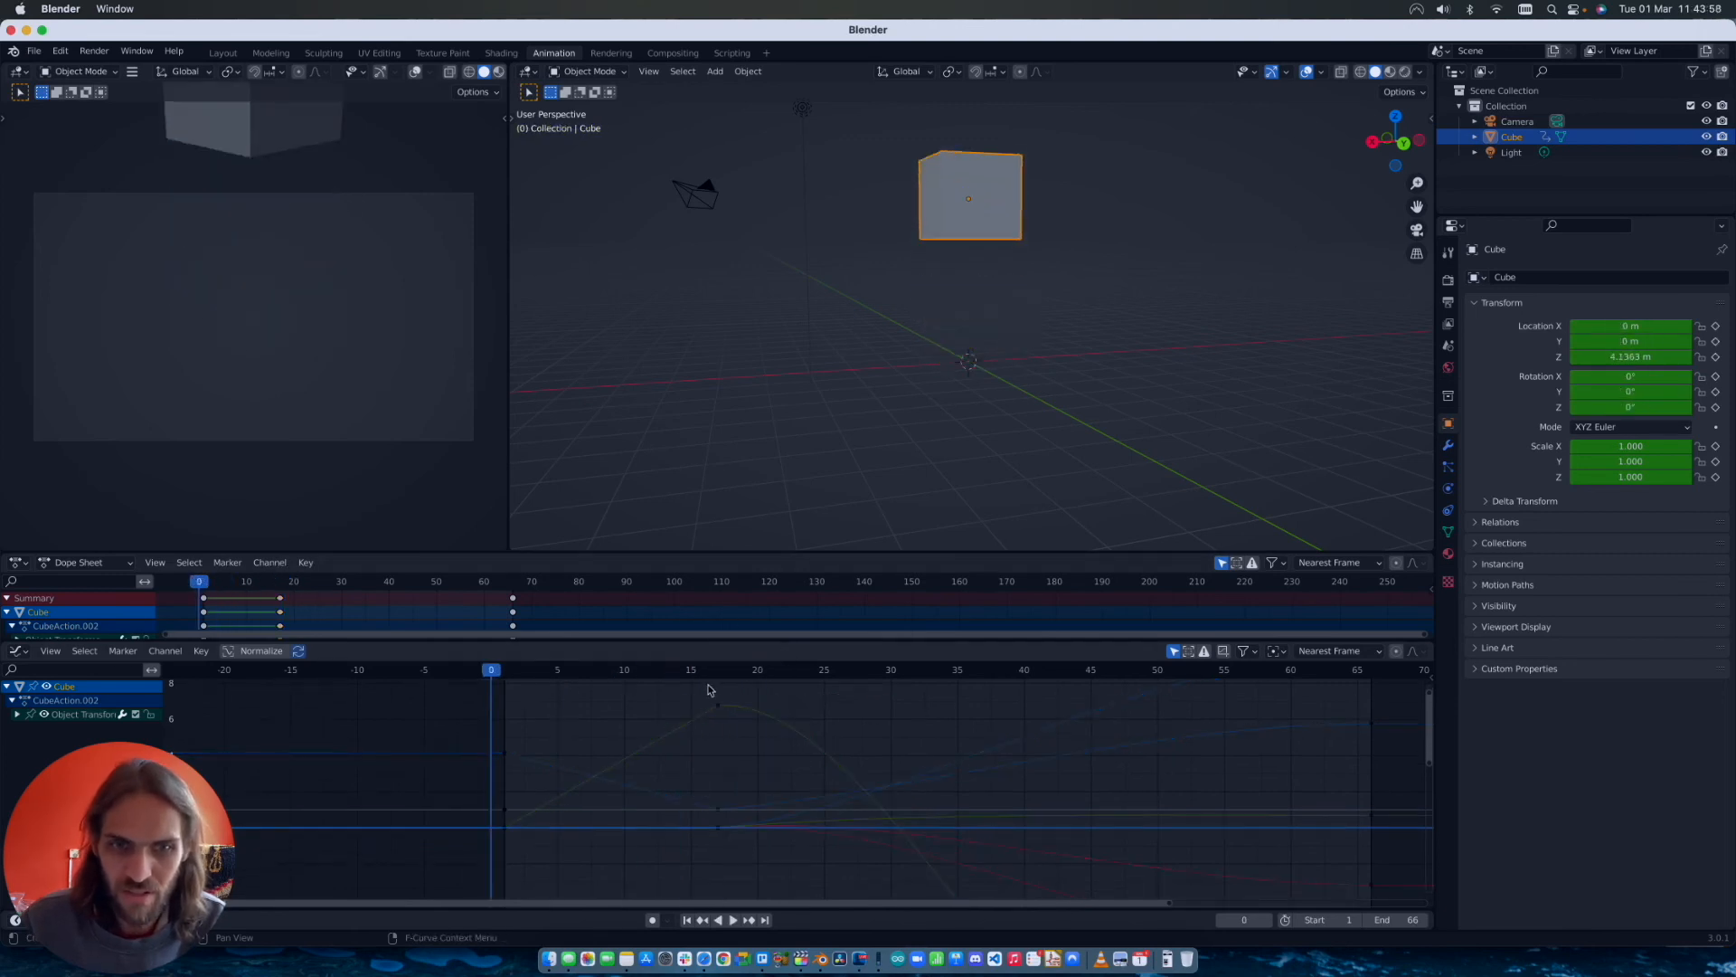
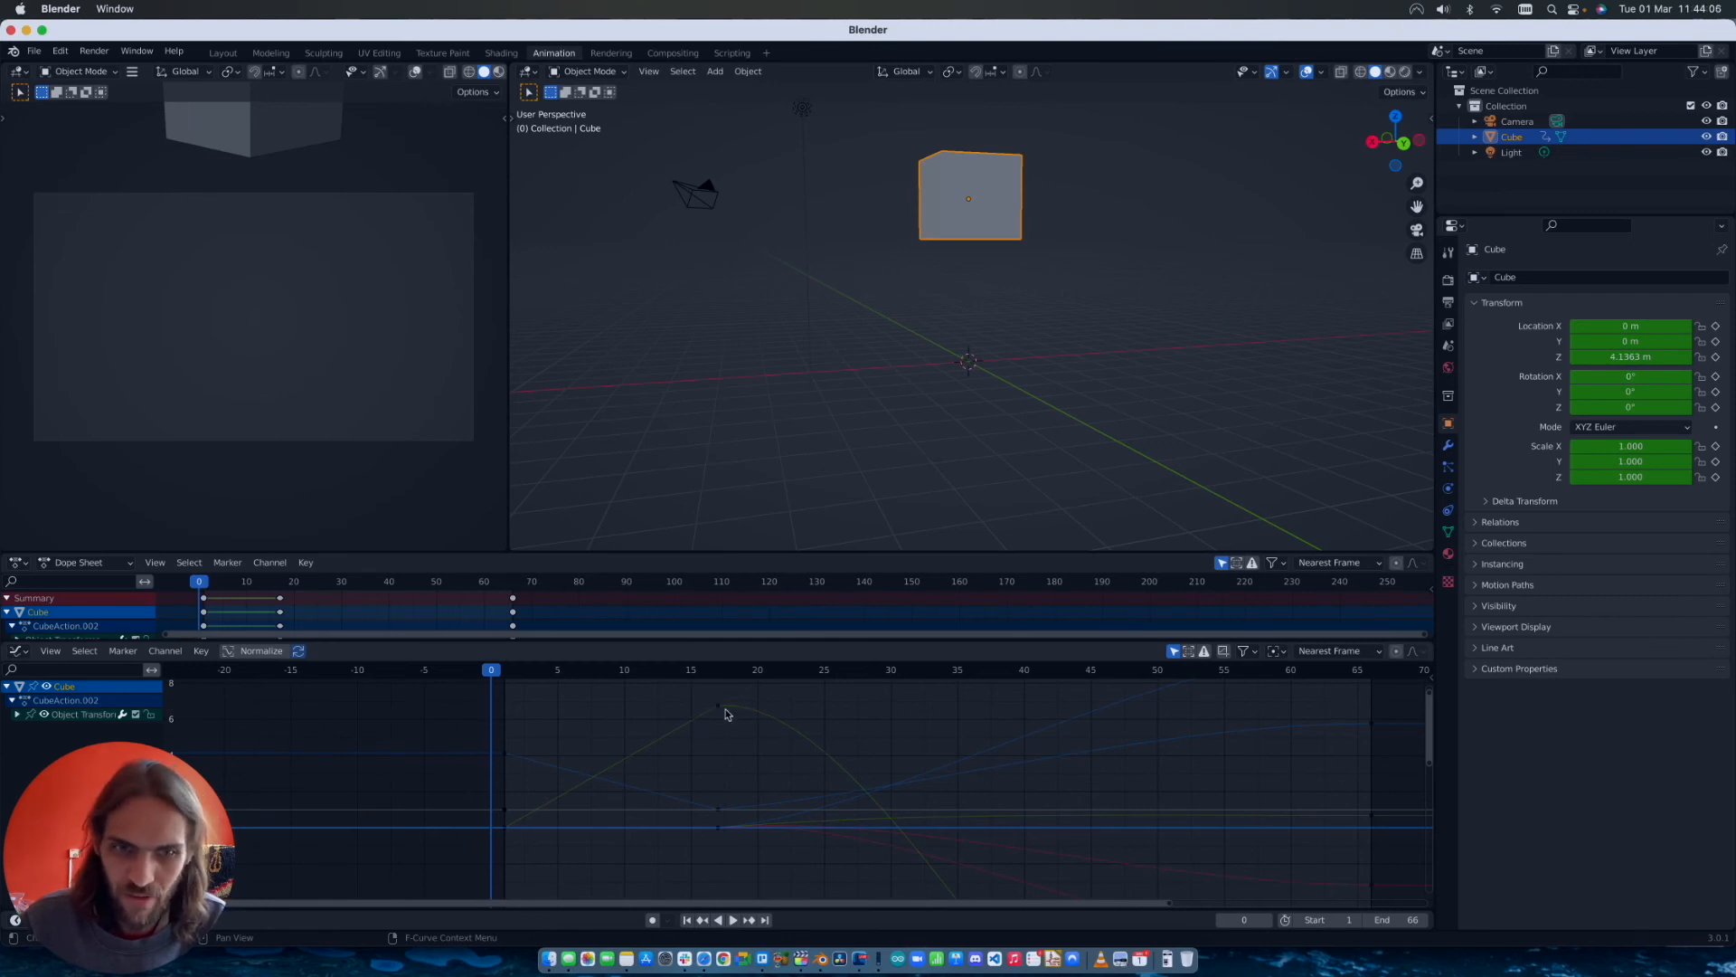
key(space)
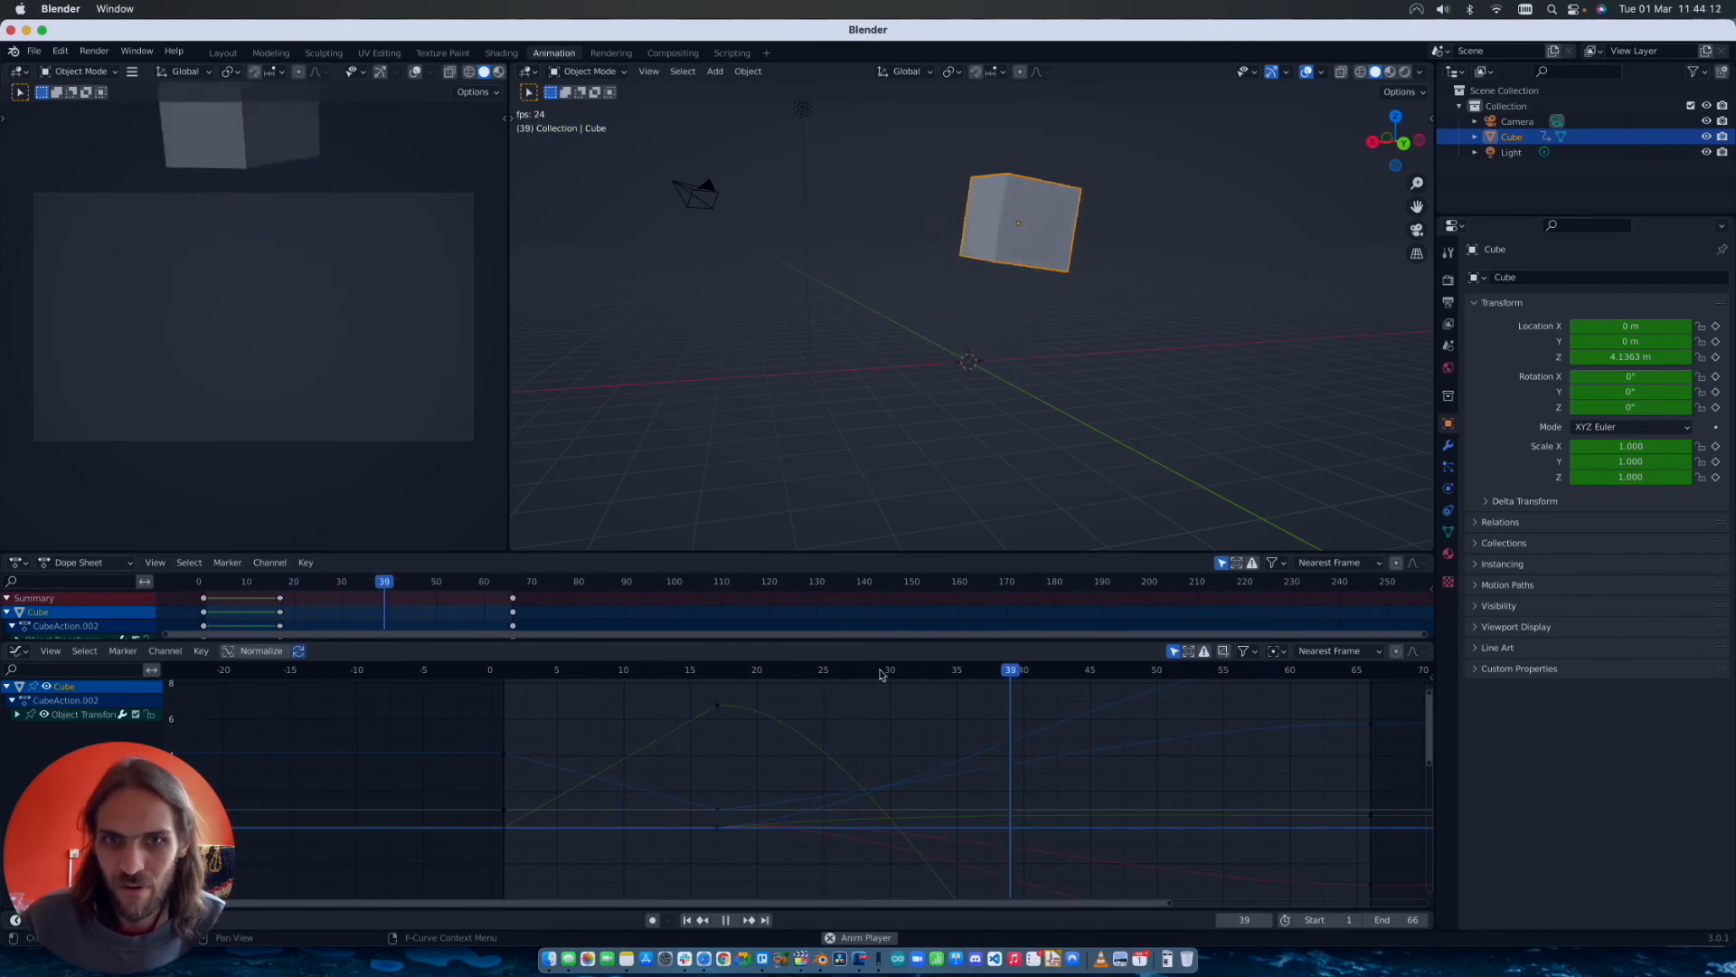
key(space)
Step: Select the frame 1 keyframes and set their interpolation mode to Bezier
drag(562, 724, 434, 875)
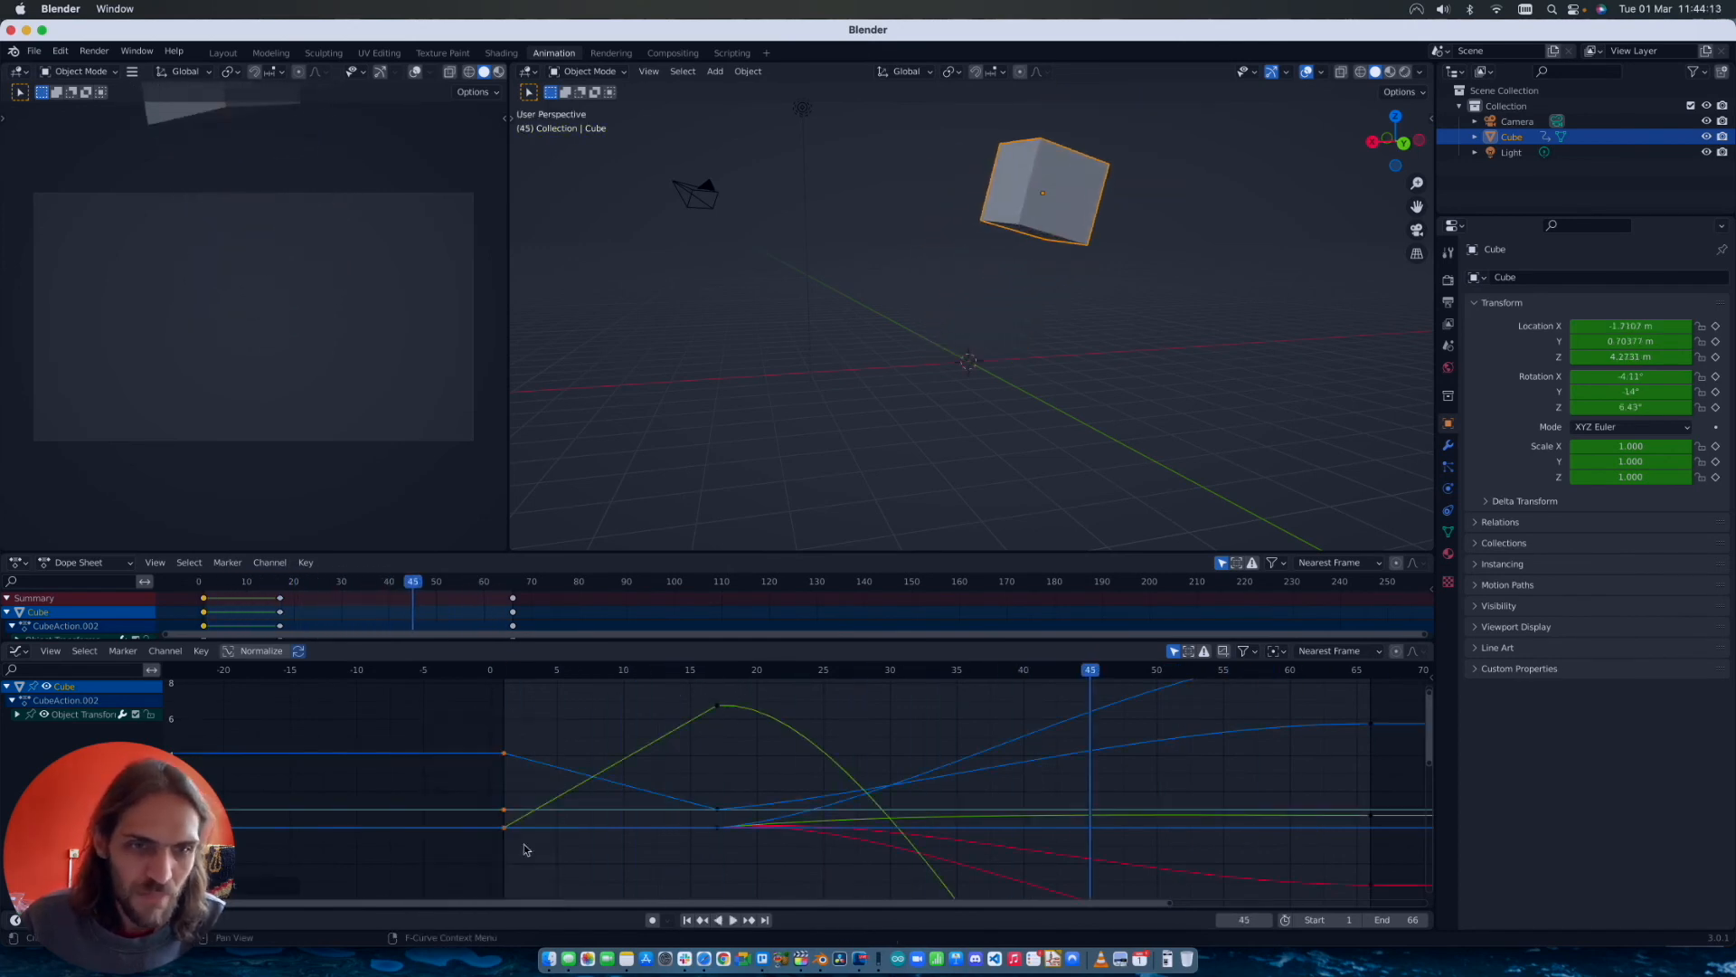
right_click(508, 759)
mouse_move(504, 756)
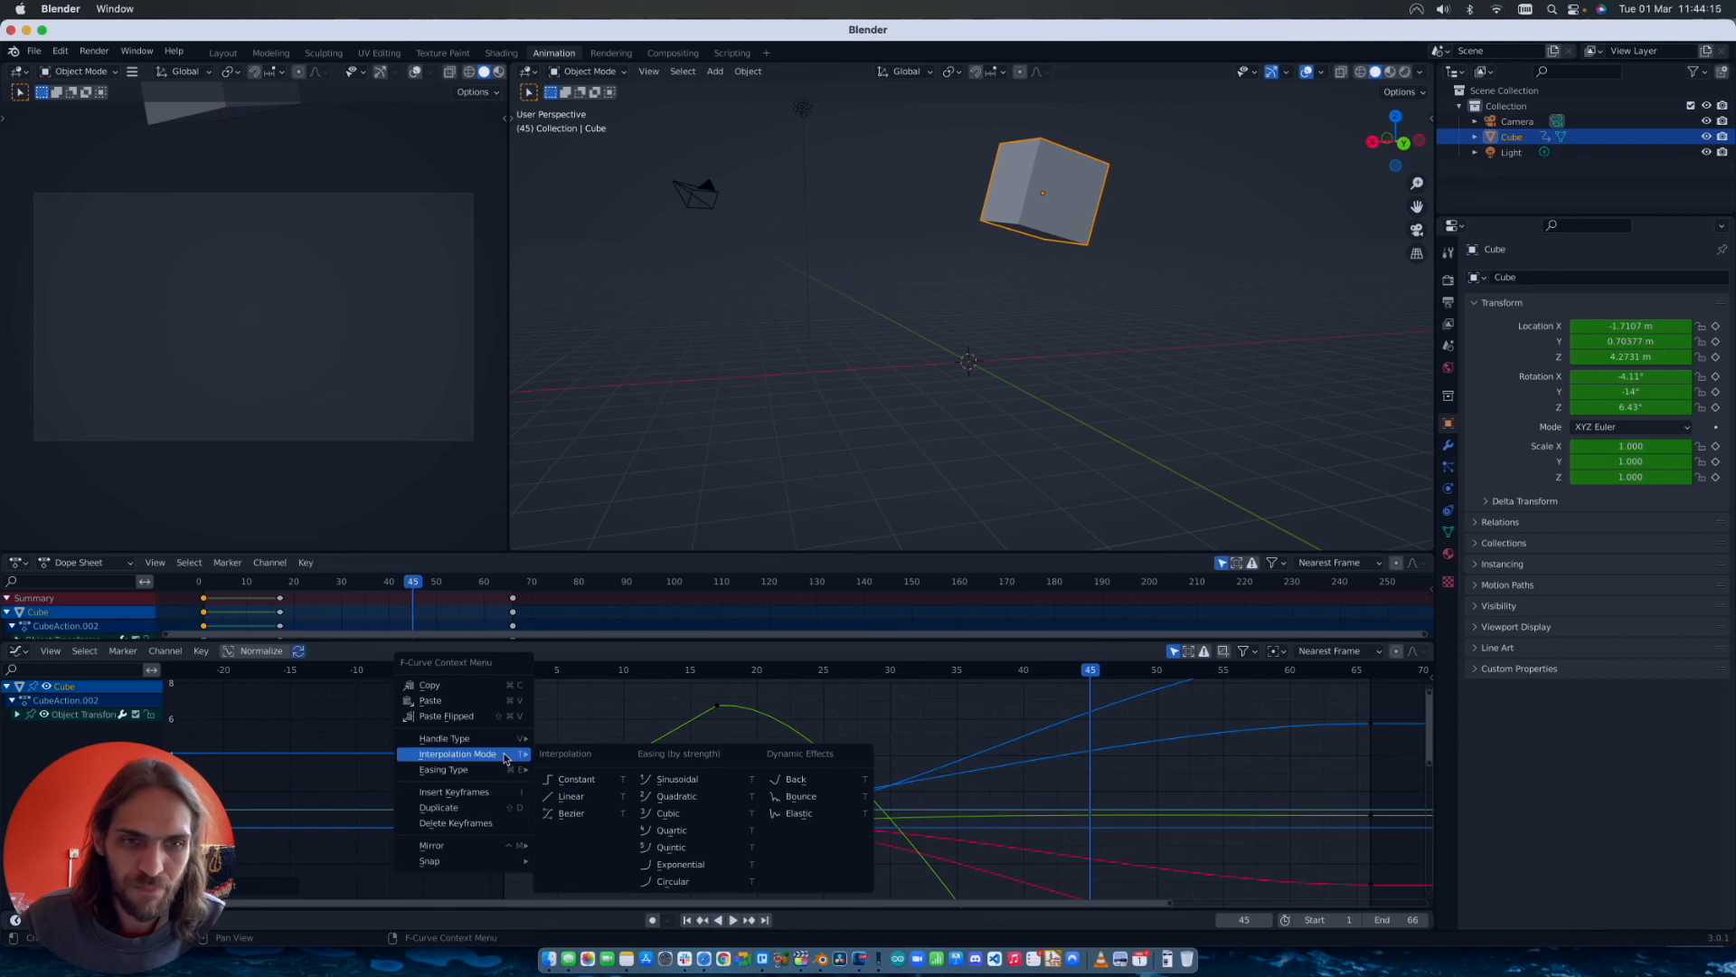
click(583, 813)
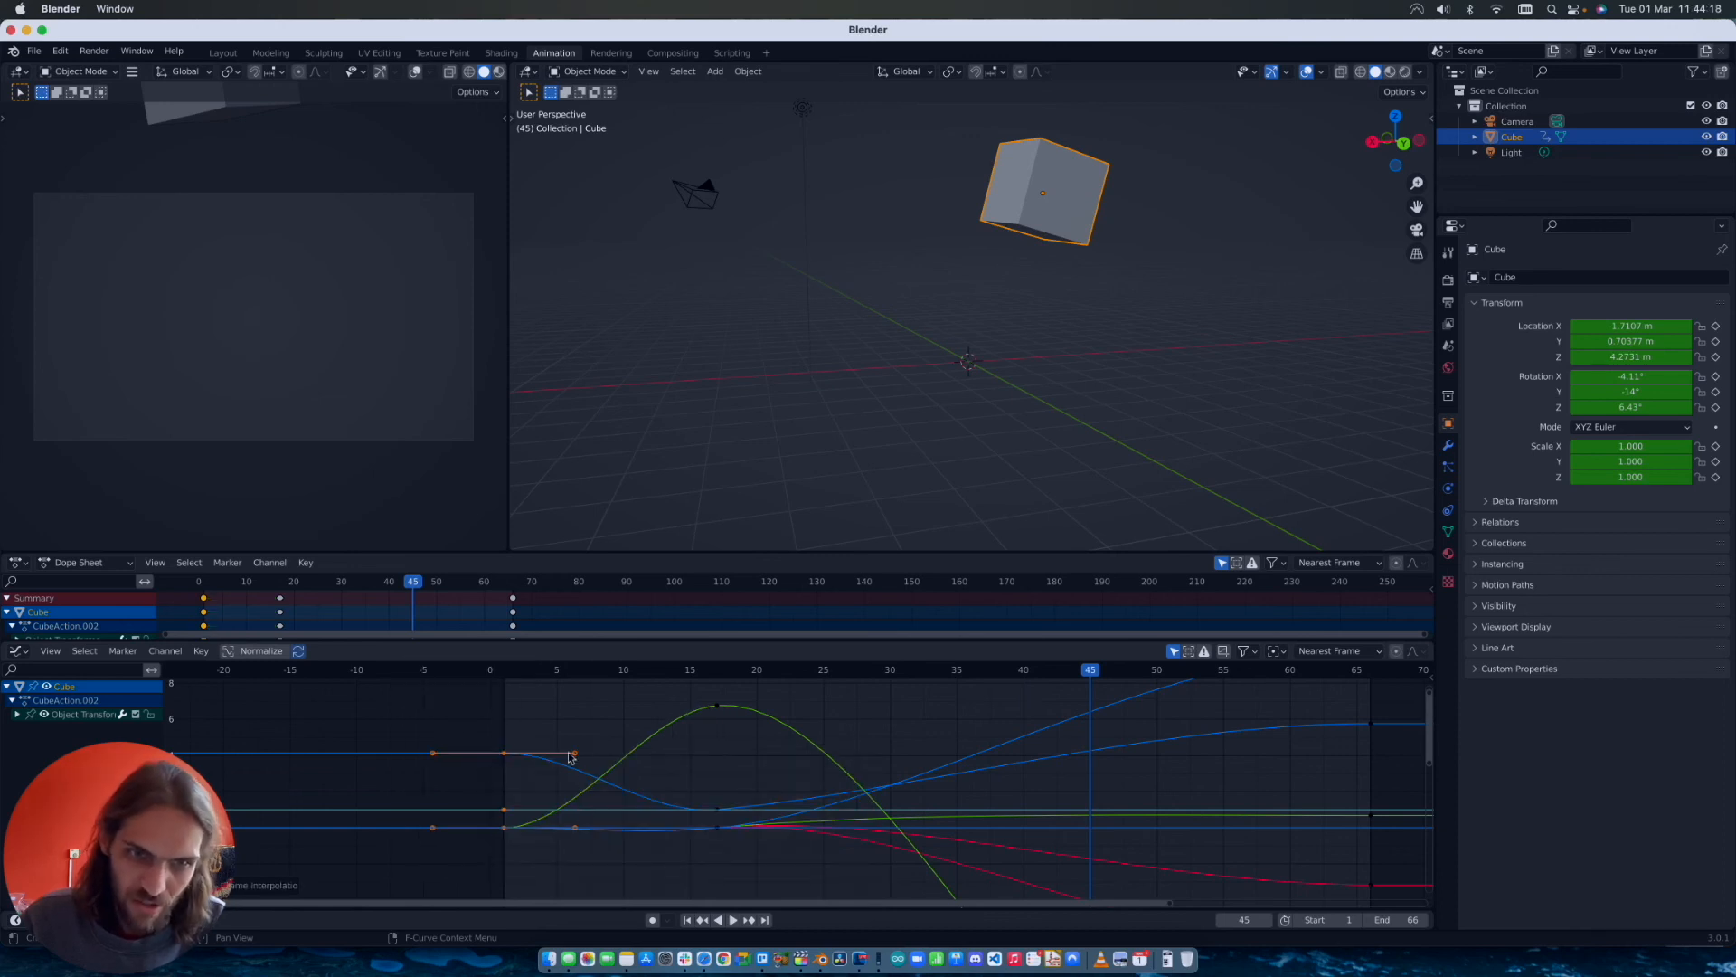
Step: Play the animation from the first frame to check the eased start of the fall
drag(1094, 674, 511, 717)
key(space)
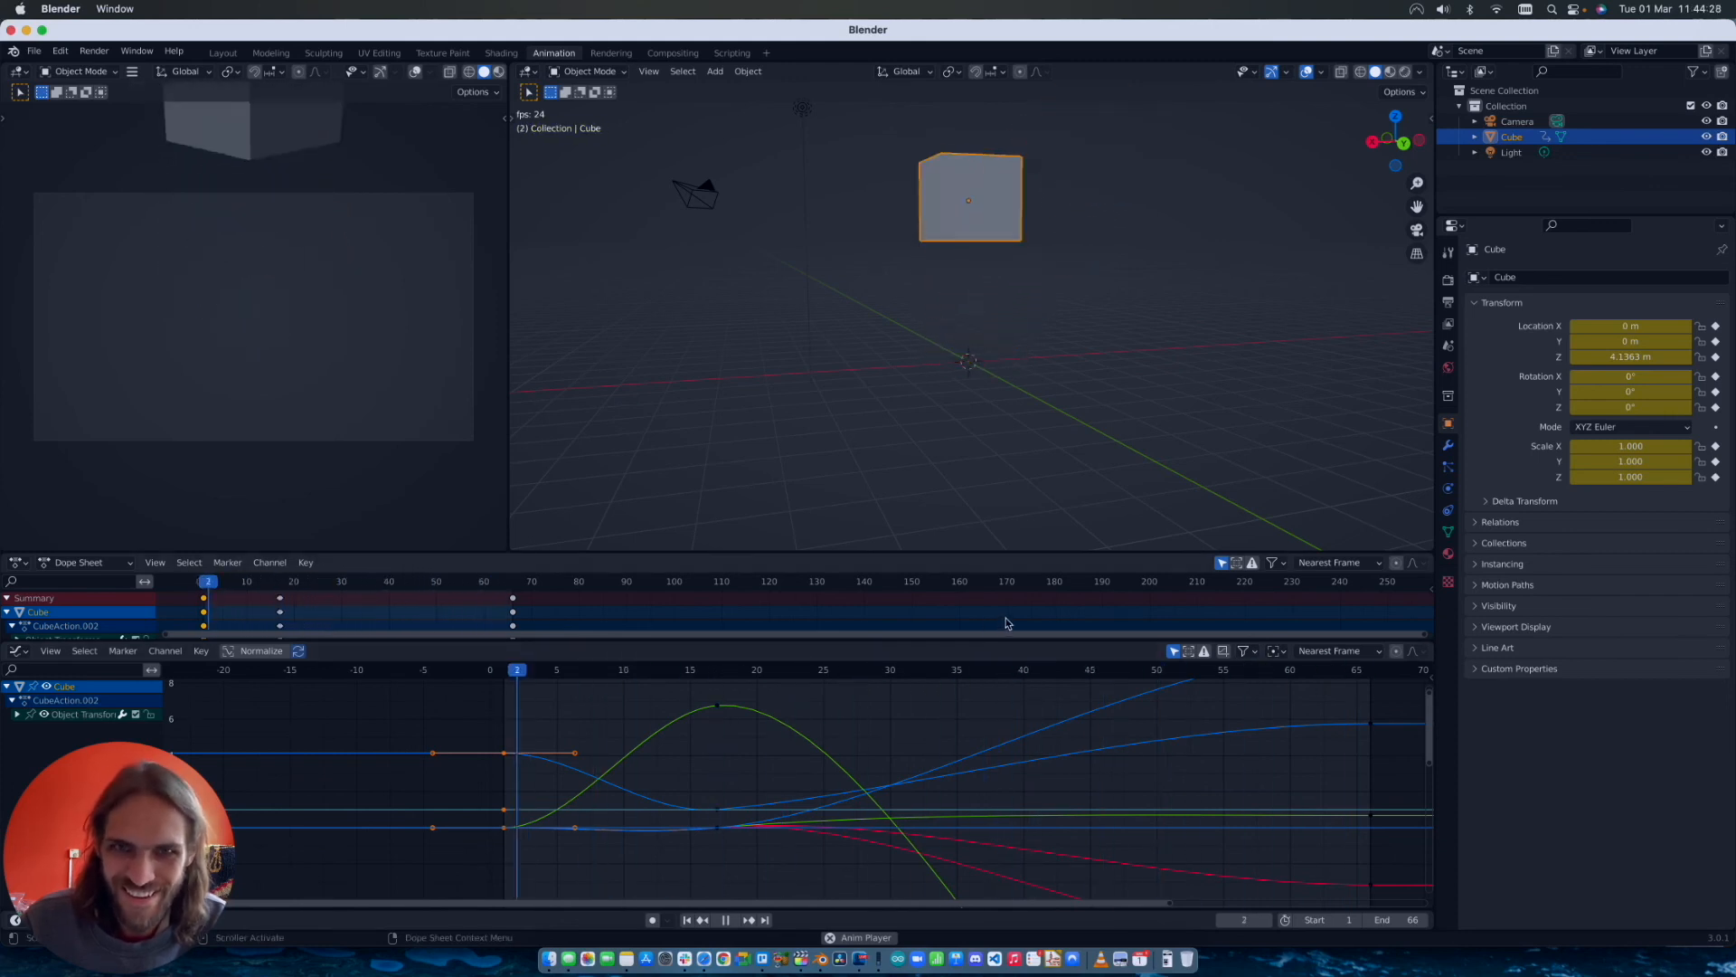
key(space)
Step: Select the frame 17 keyframes and set their interpolation mode to Linear, with the playhead at frame 17
drag(685, 695, 754, 878)
drag(767, 672, 718, 674)
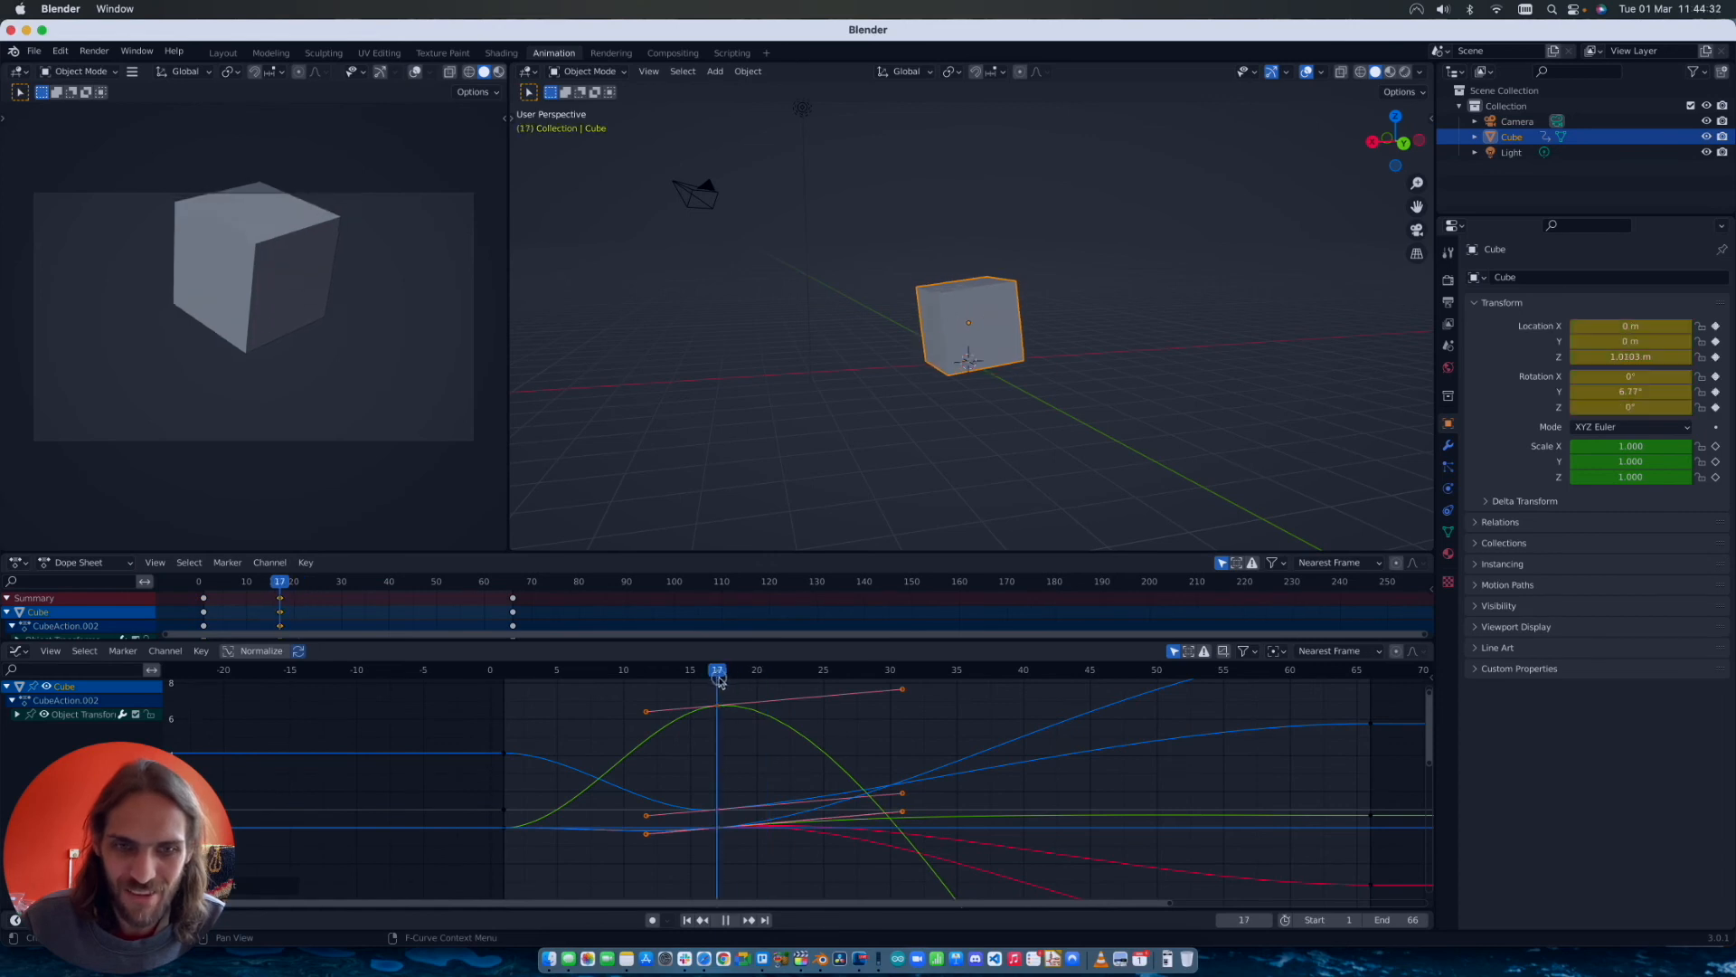
right_click(719, 708)
mouse_move(729, 712)
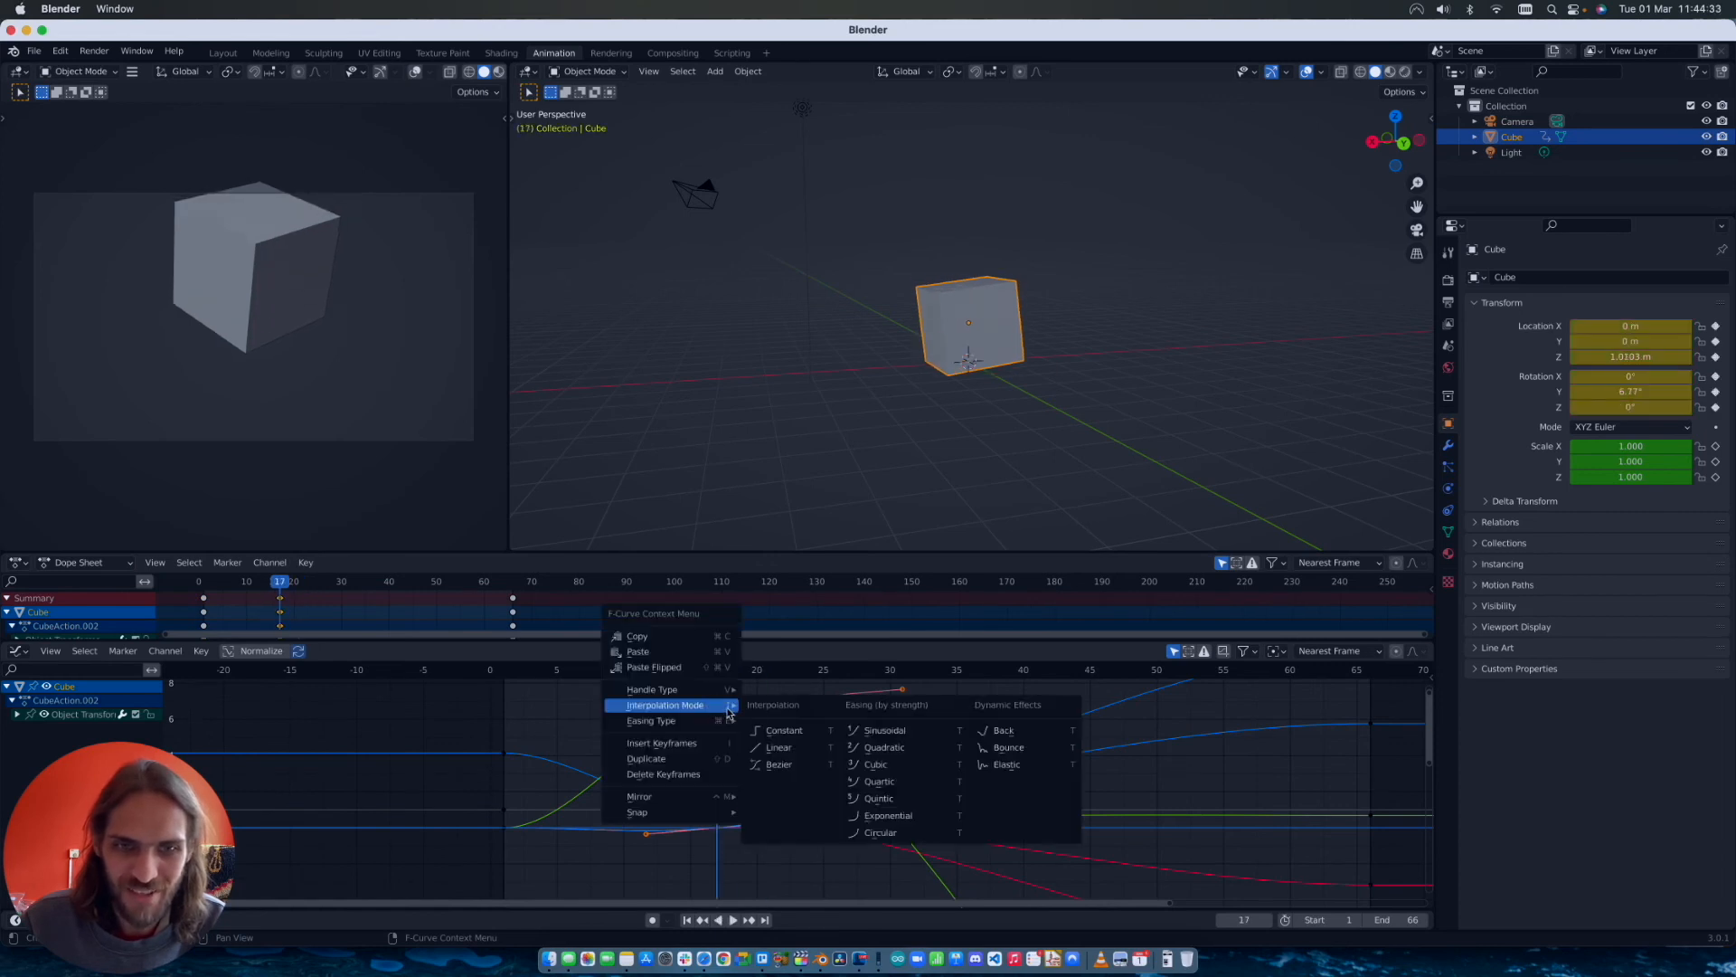
click(778, 749)
Step: Scrub to frame 3, nudge the incoming handle of the green rotation curve at frame 17, and reselect that curve's keyframe
drag(726, 673, 531, 676)
click(638, 708)
drag(644, 715, 657, 719)
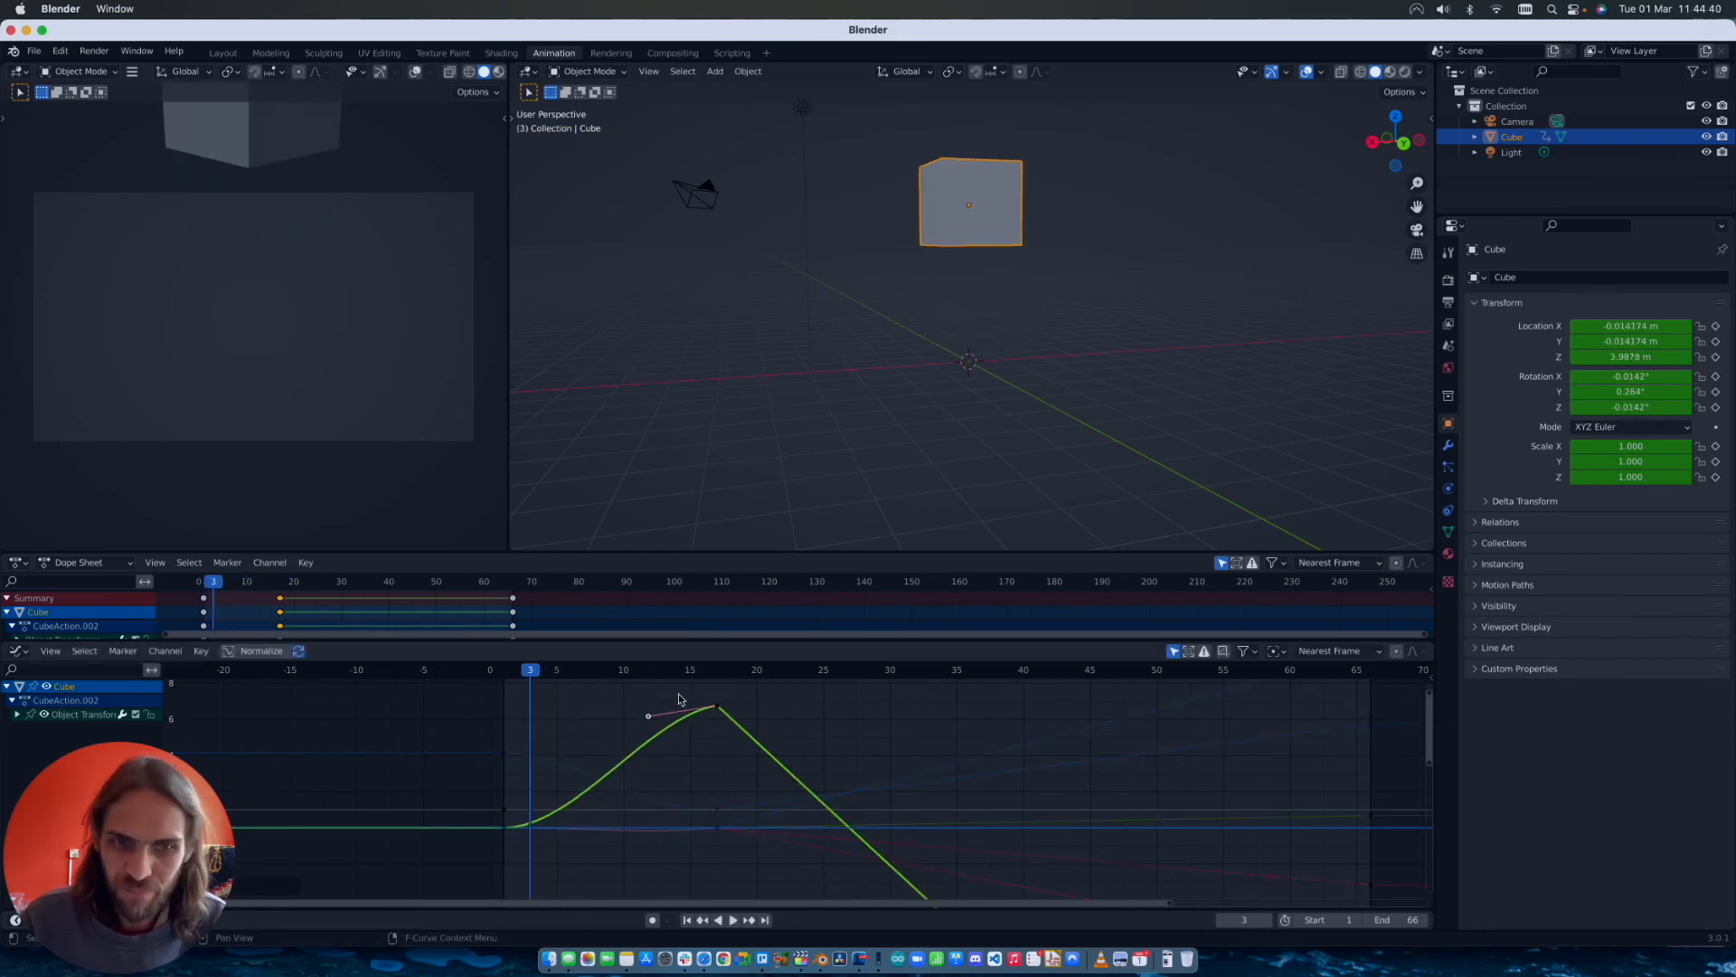
click(553, 768)
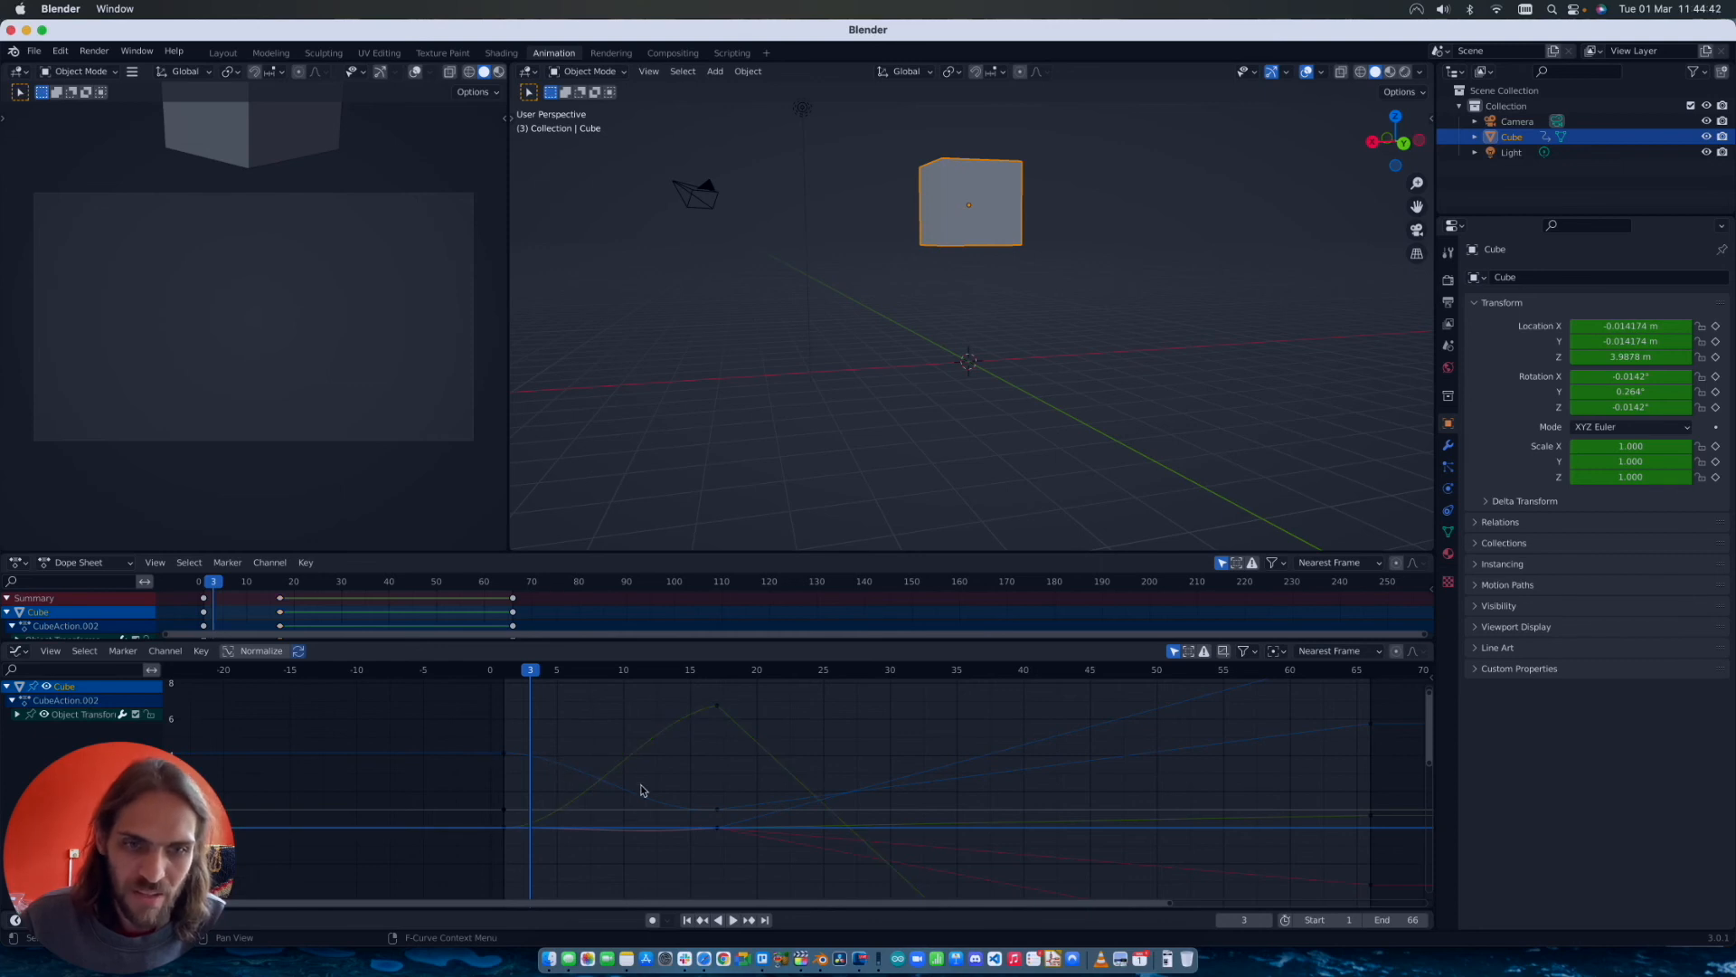
click(718, 707)
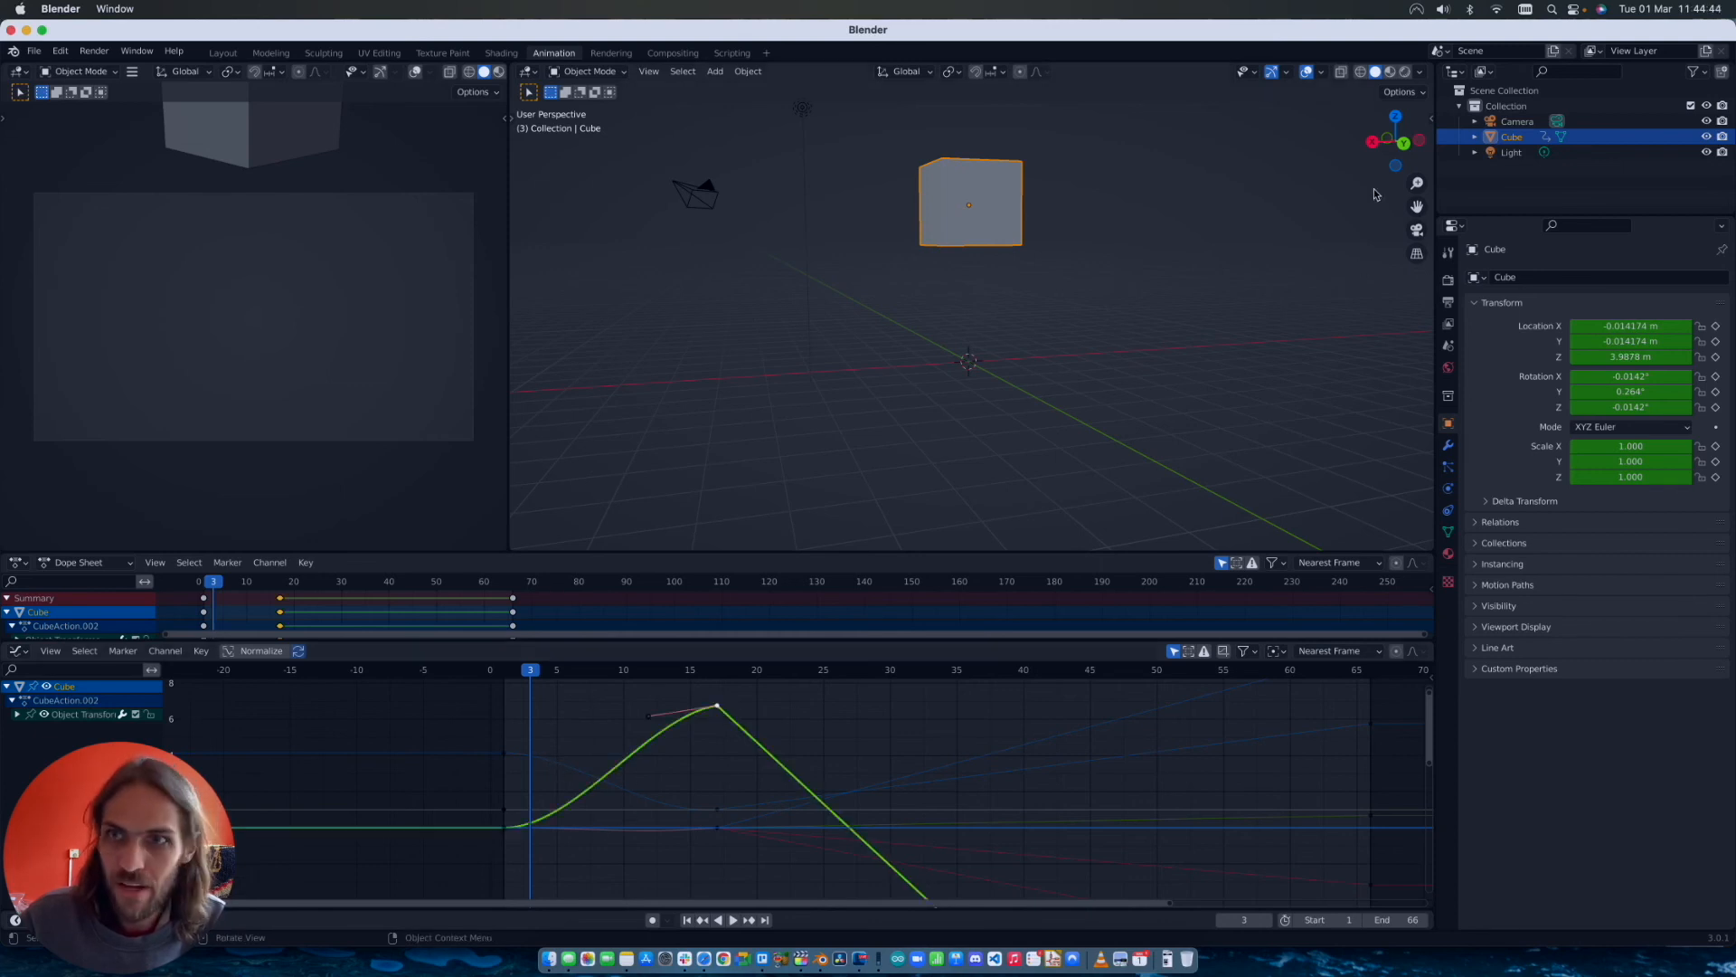
Step: Orbit the 3D viewport around the cube to examine it and the world axes from several angles
scroll(1191, 278, left, 5)
scroll(1191, 278, up, 3)
scroll(1191, 279, right, 5)
scroll(1191, 279, left, 5)
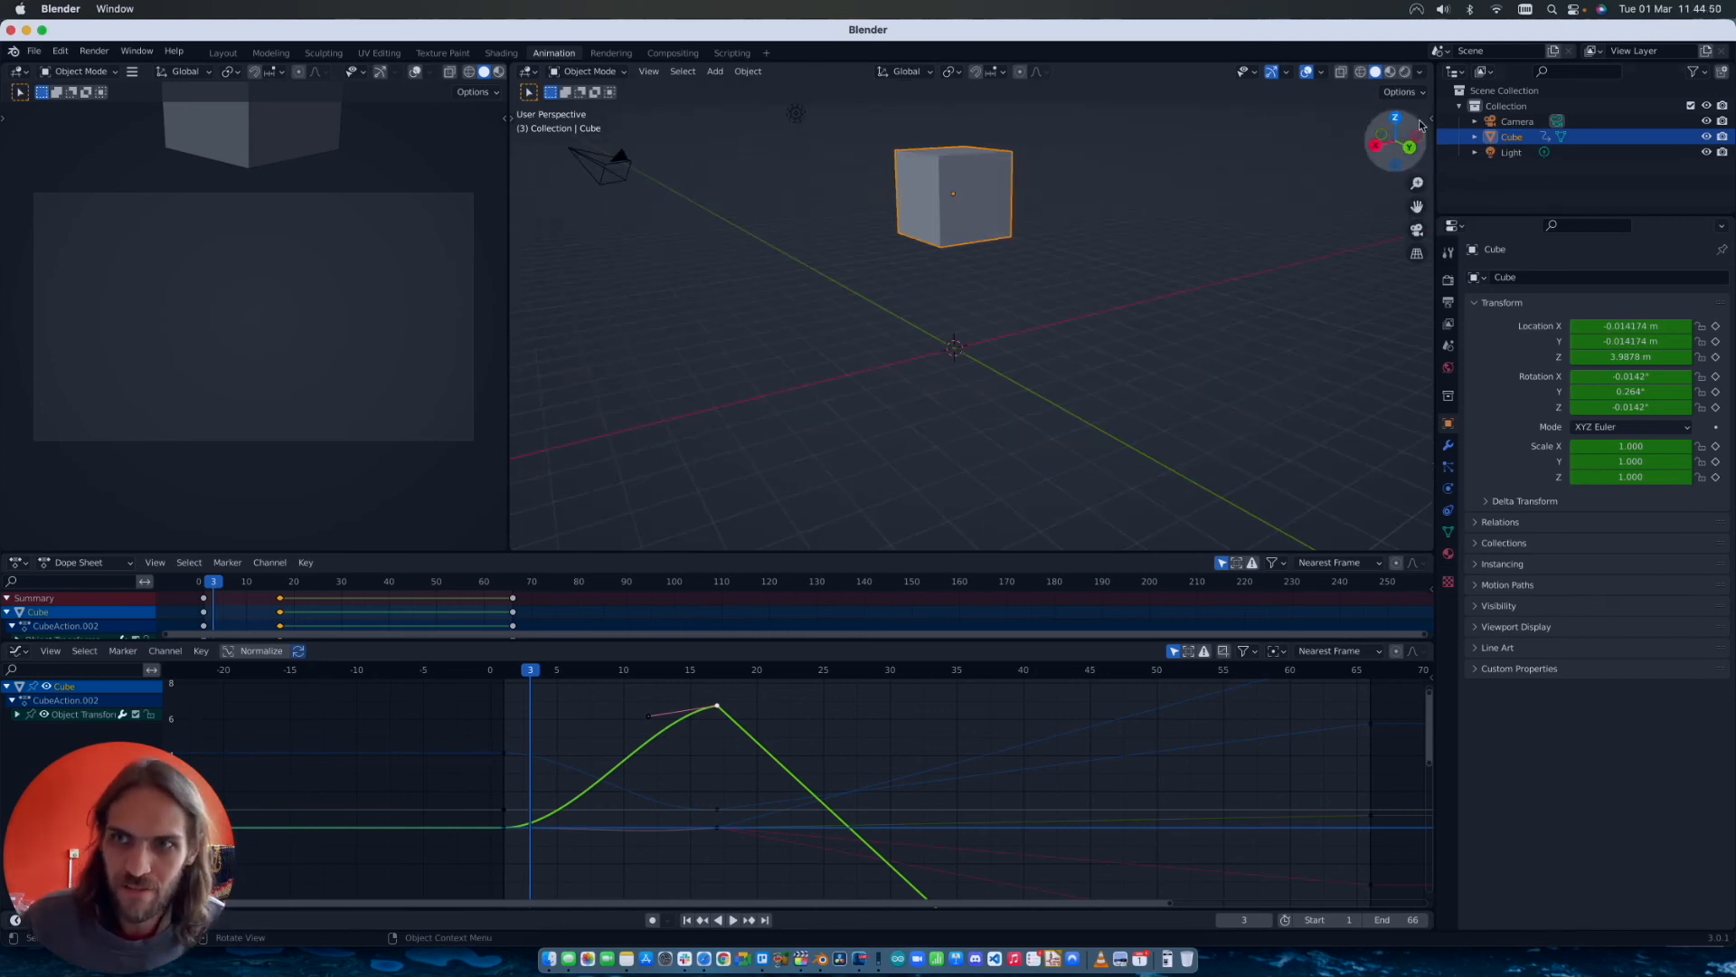
scroll(1277, 325, right, 5)
scroll(1276, 325, left, 10)
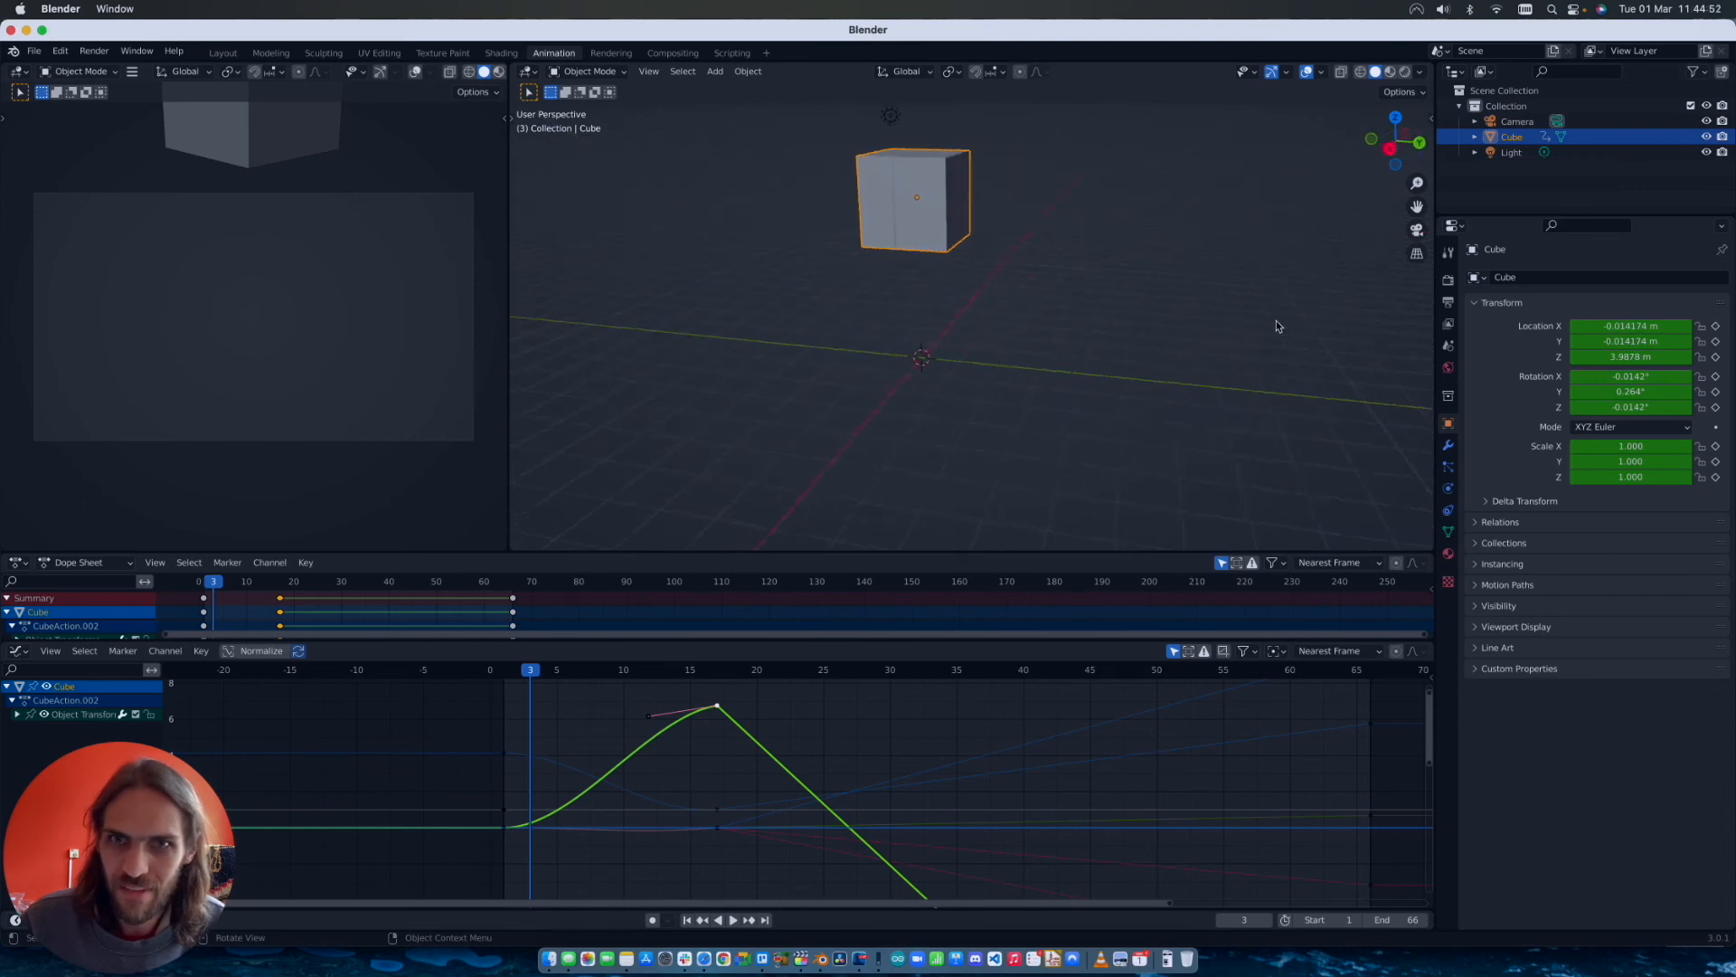
scroll(1277, 326, right, 10)
scroll(1293, 265, right, 5)
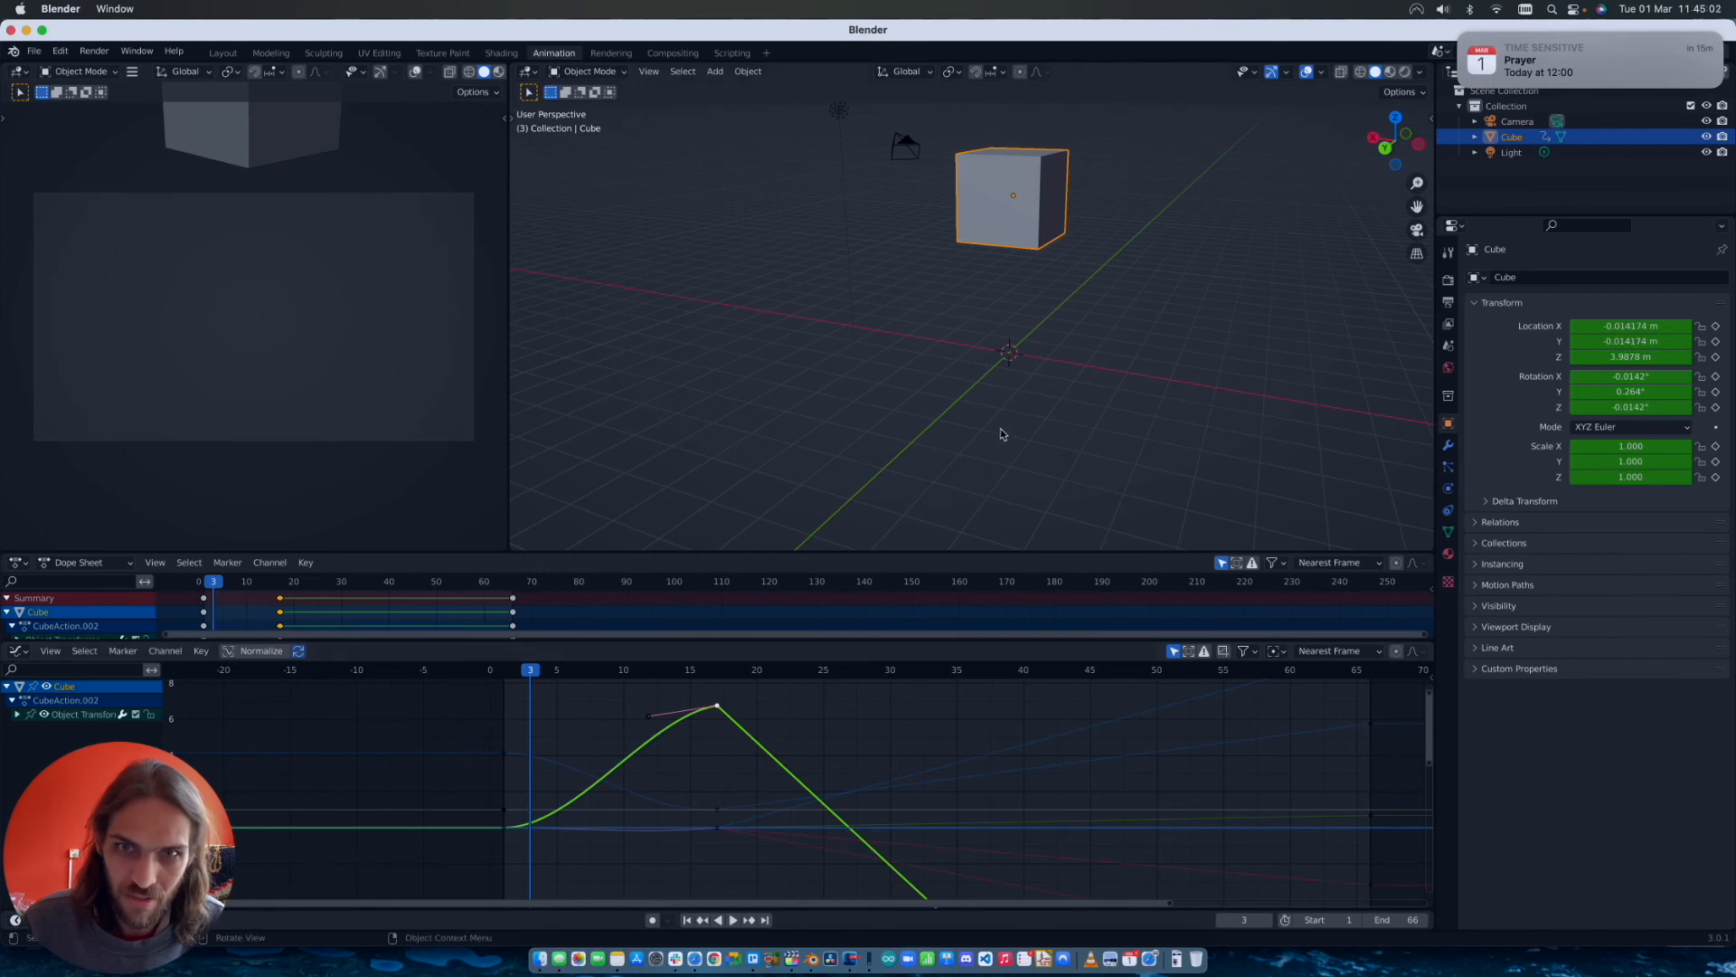
Step: Inspect the blue Z Location curve by selecting its frame 1 keyframe, and deselect it again
click(624, 795)
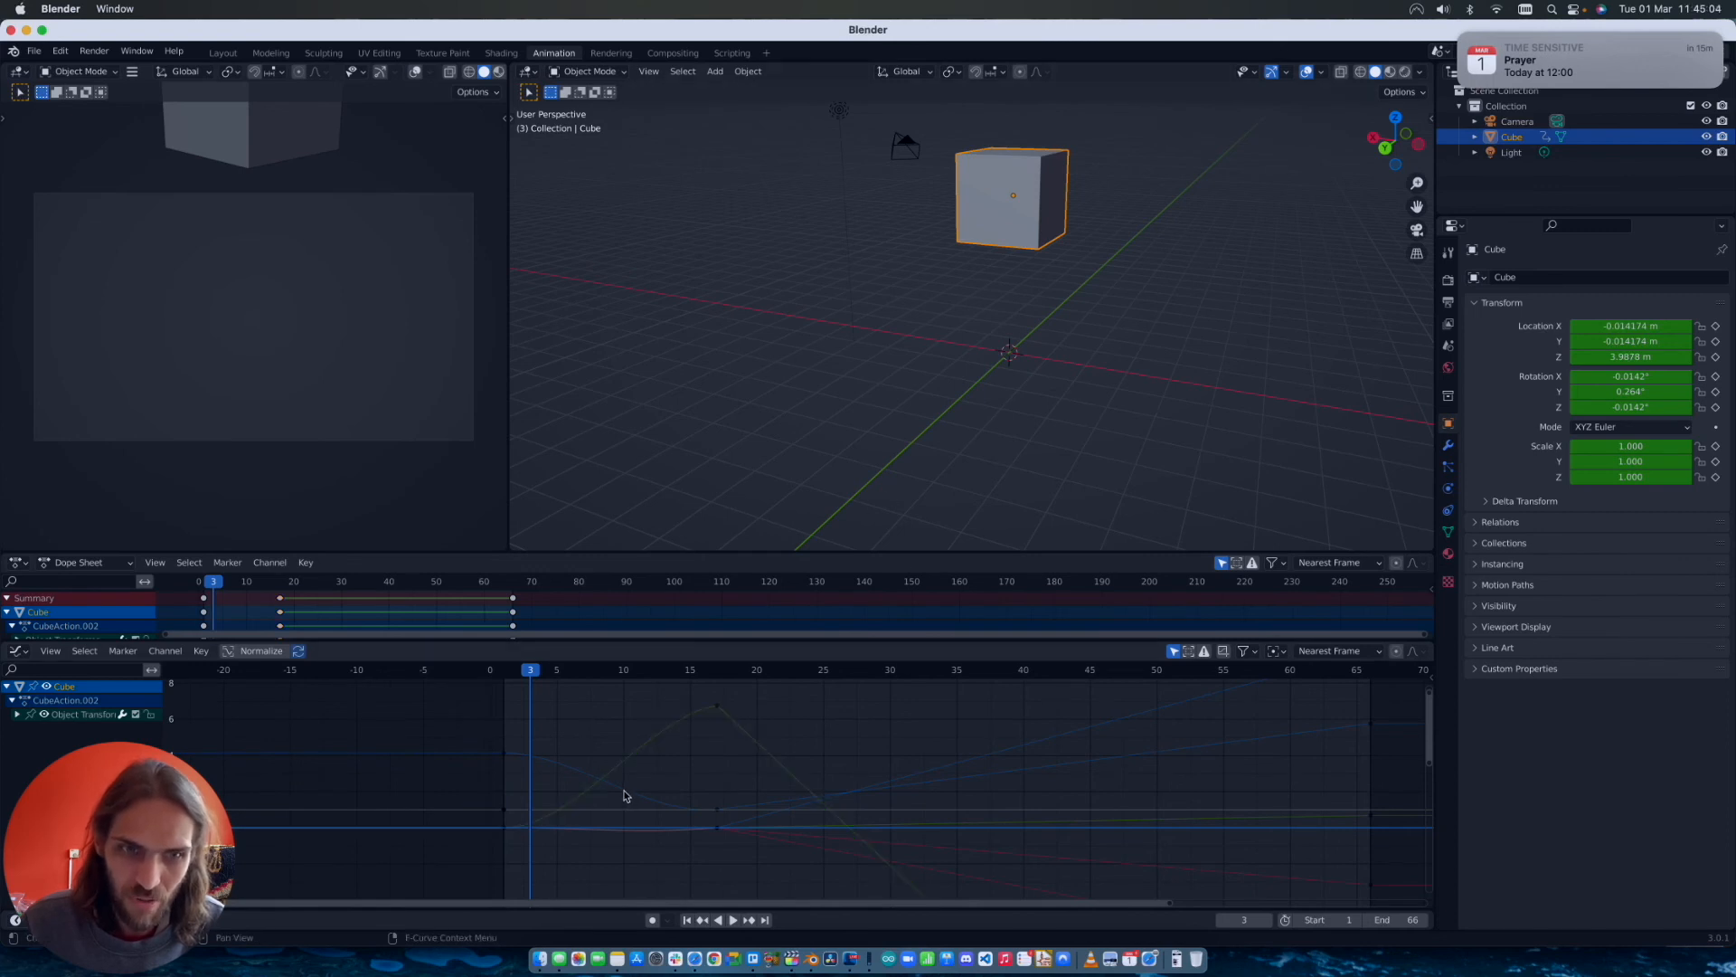
click(504, 754)
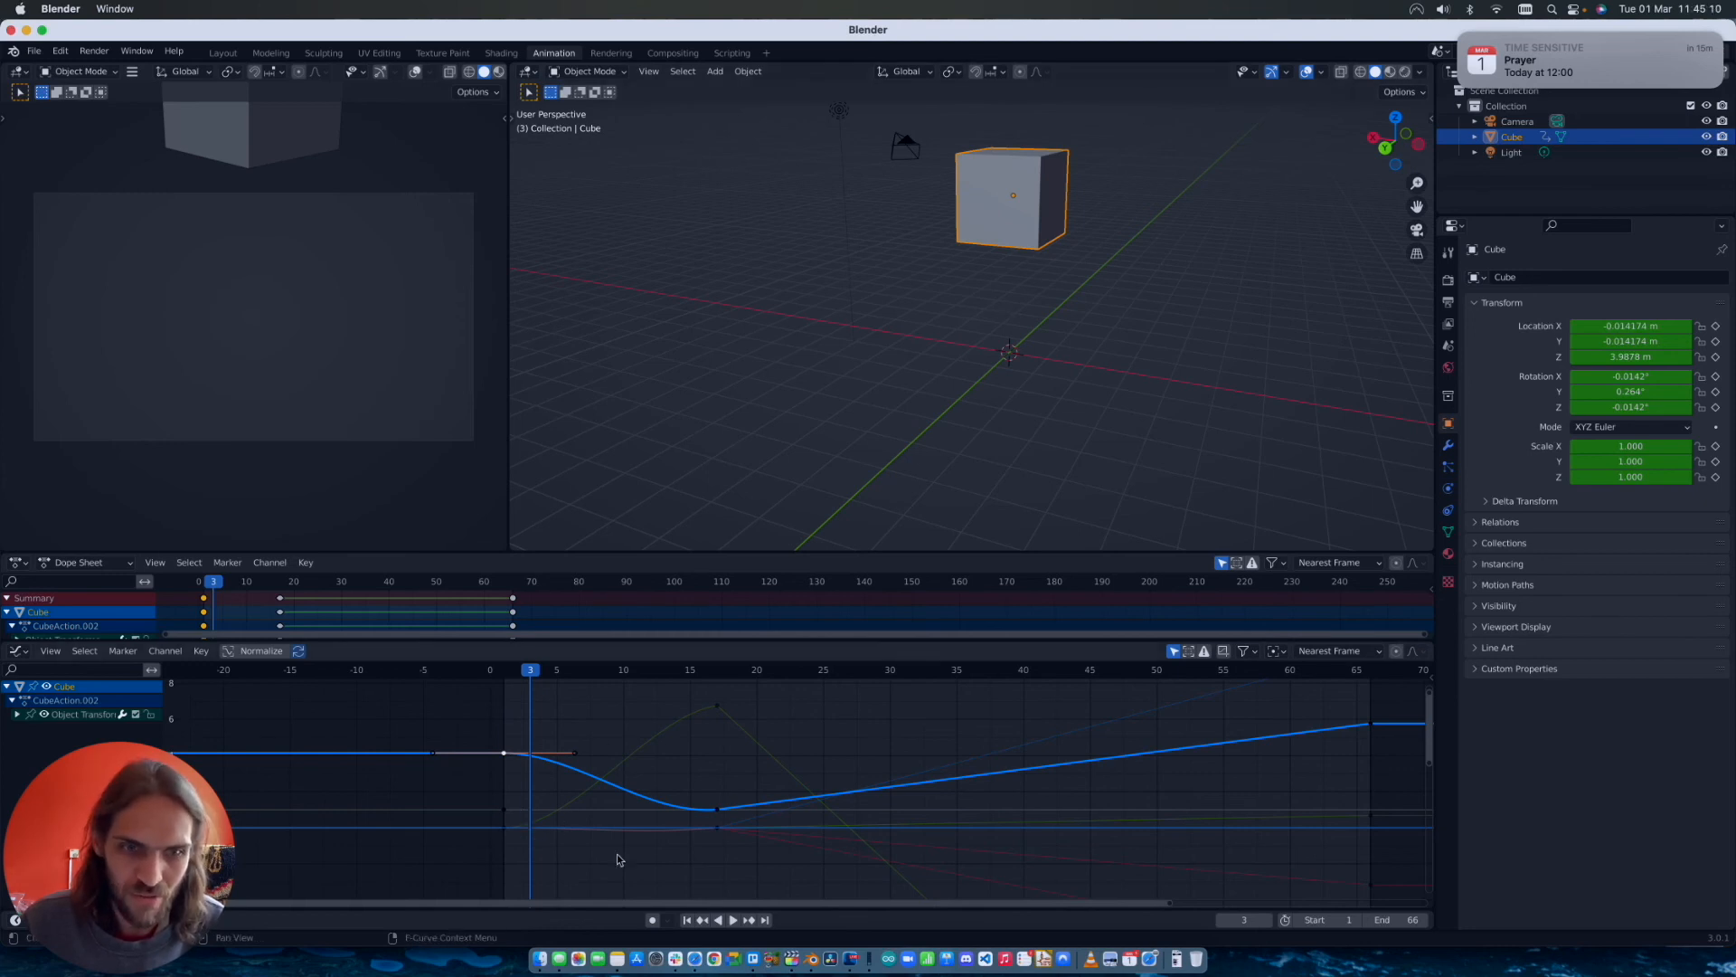
click(776, 843)
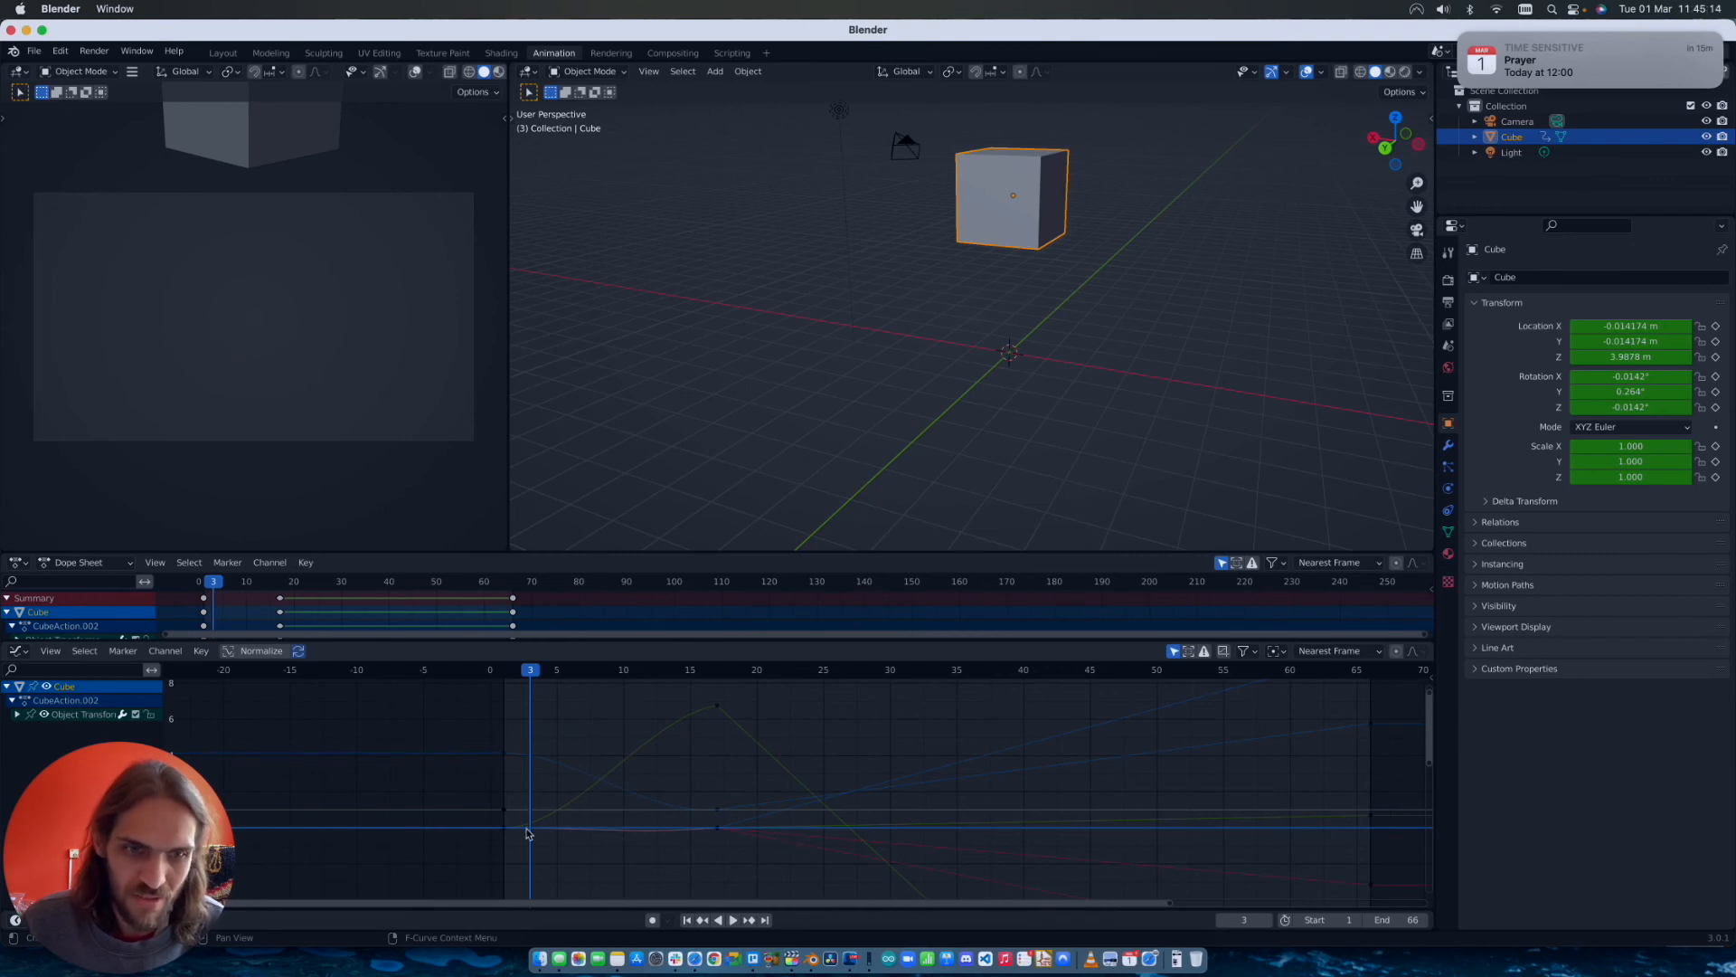
Step: Try moving the X Location keyframe from frame 1 to frame 3 with a value of about -1.03 m
drag(497, 826, 517, 839)
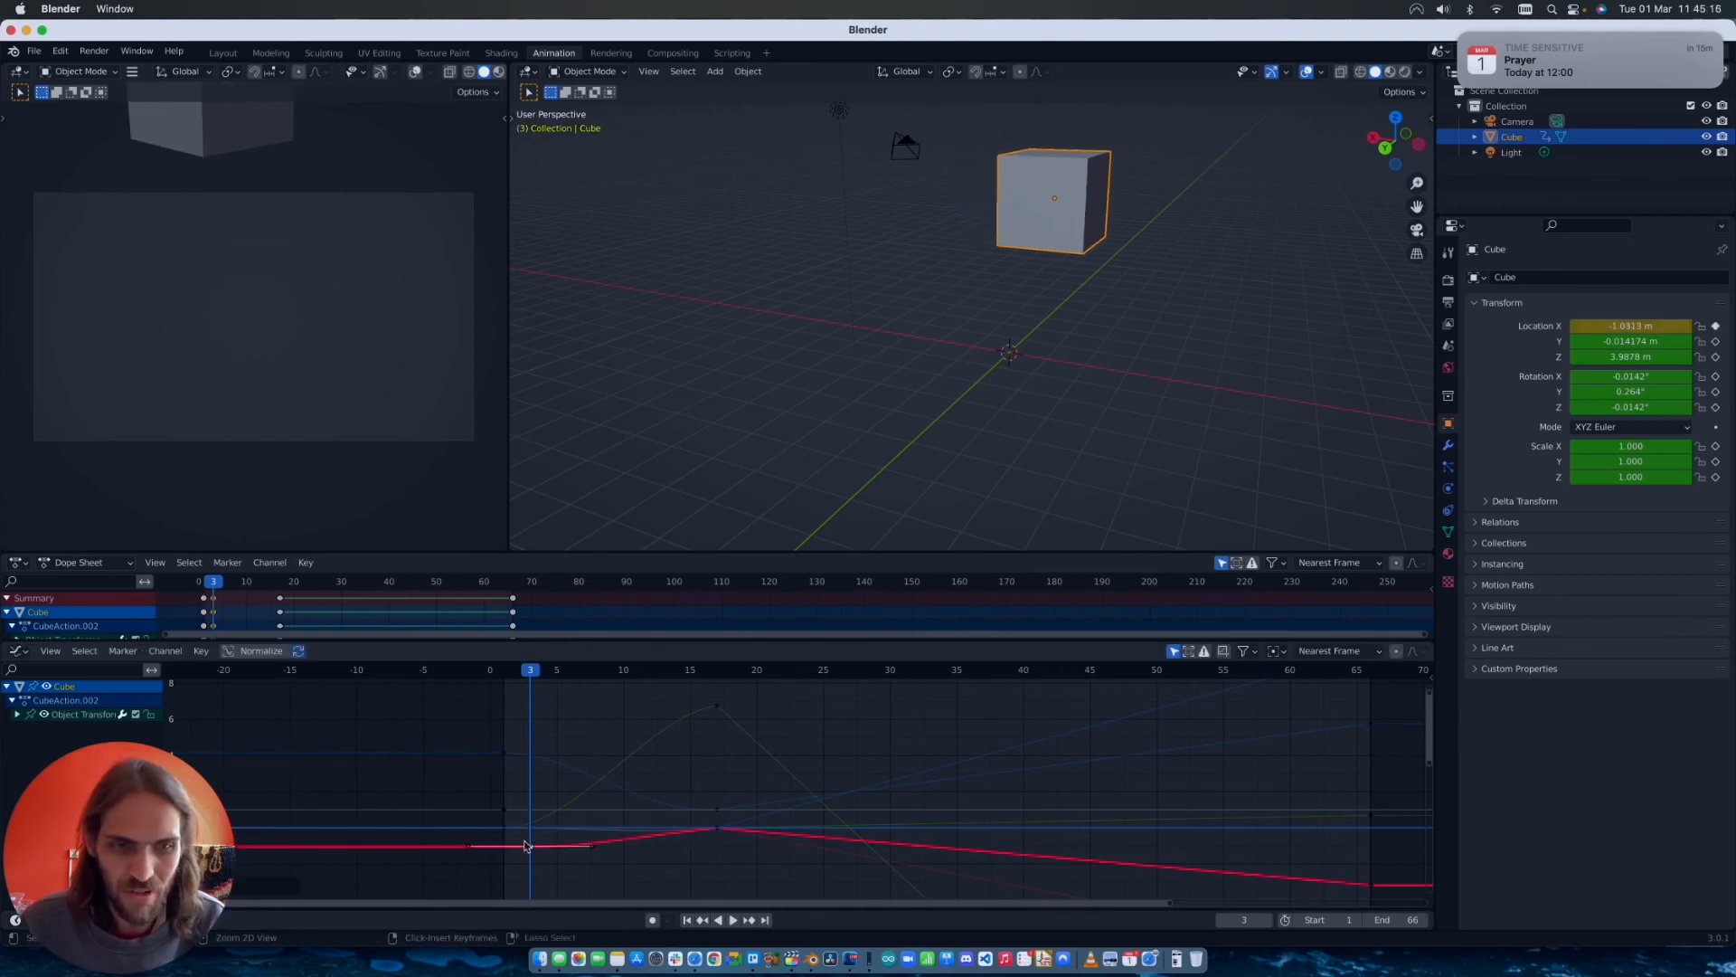
right_click(525, 842)
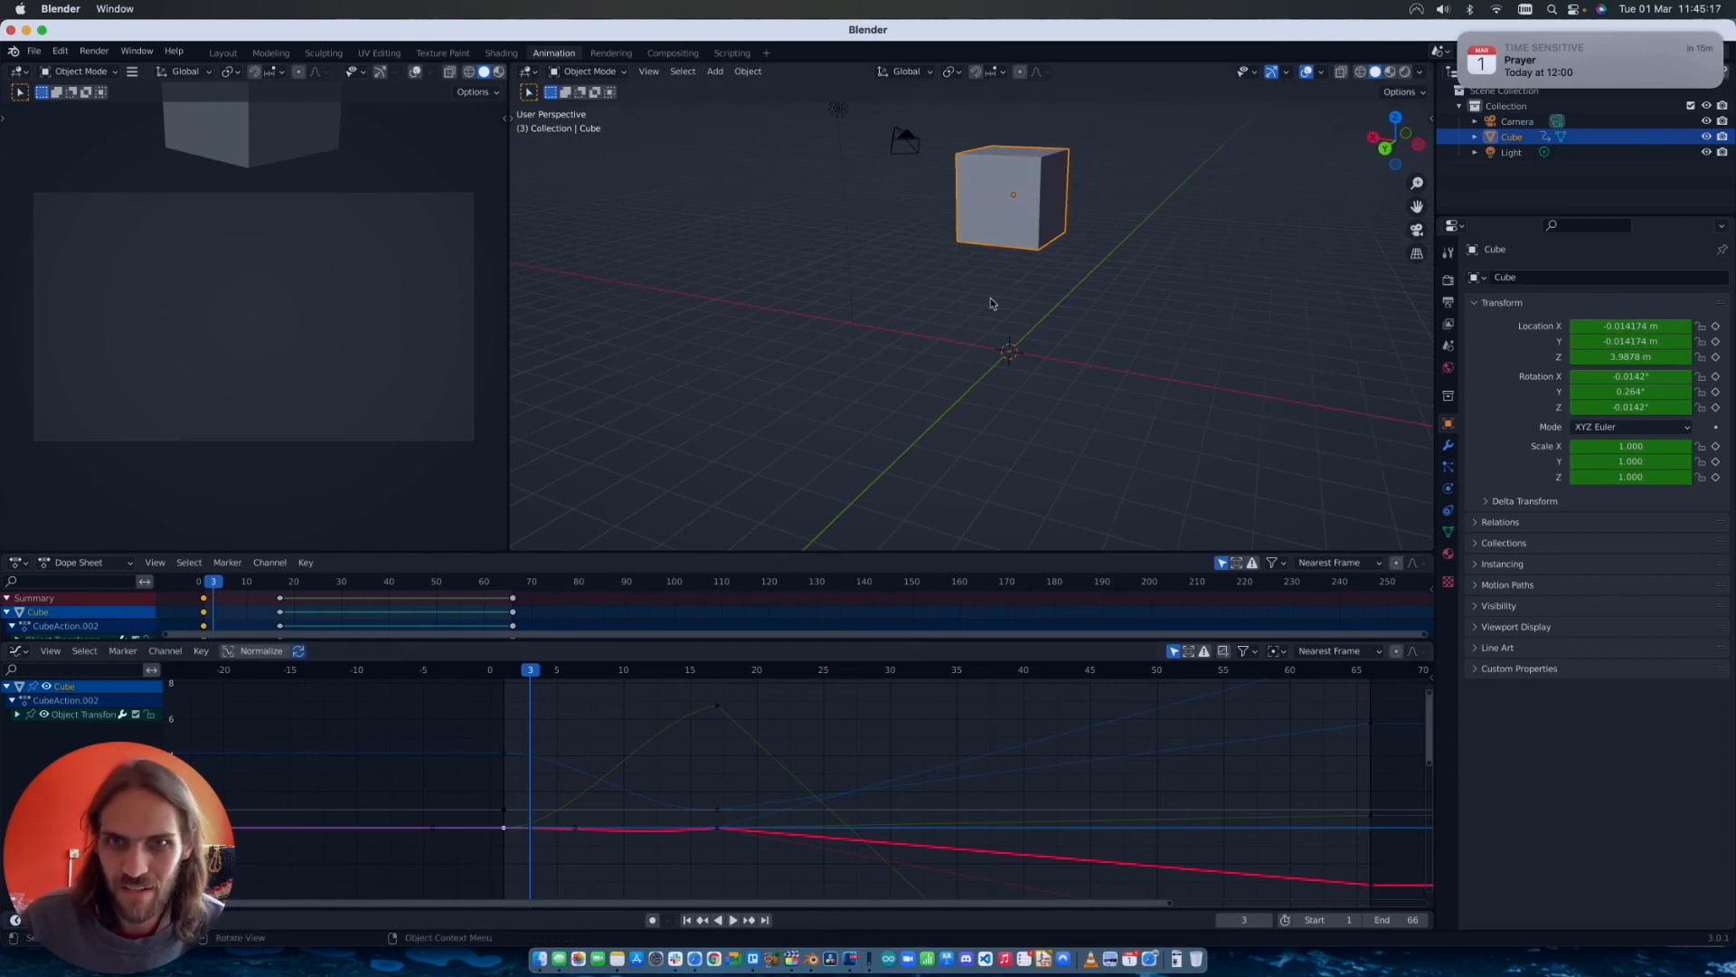
middle_drag(1096, 310, 1058, 281)
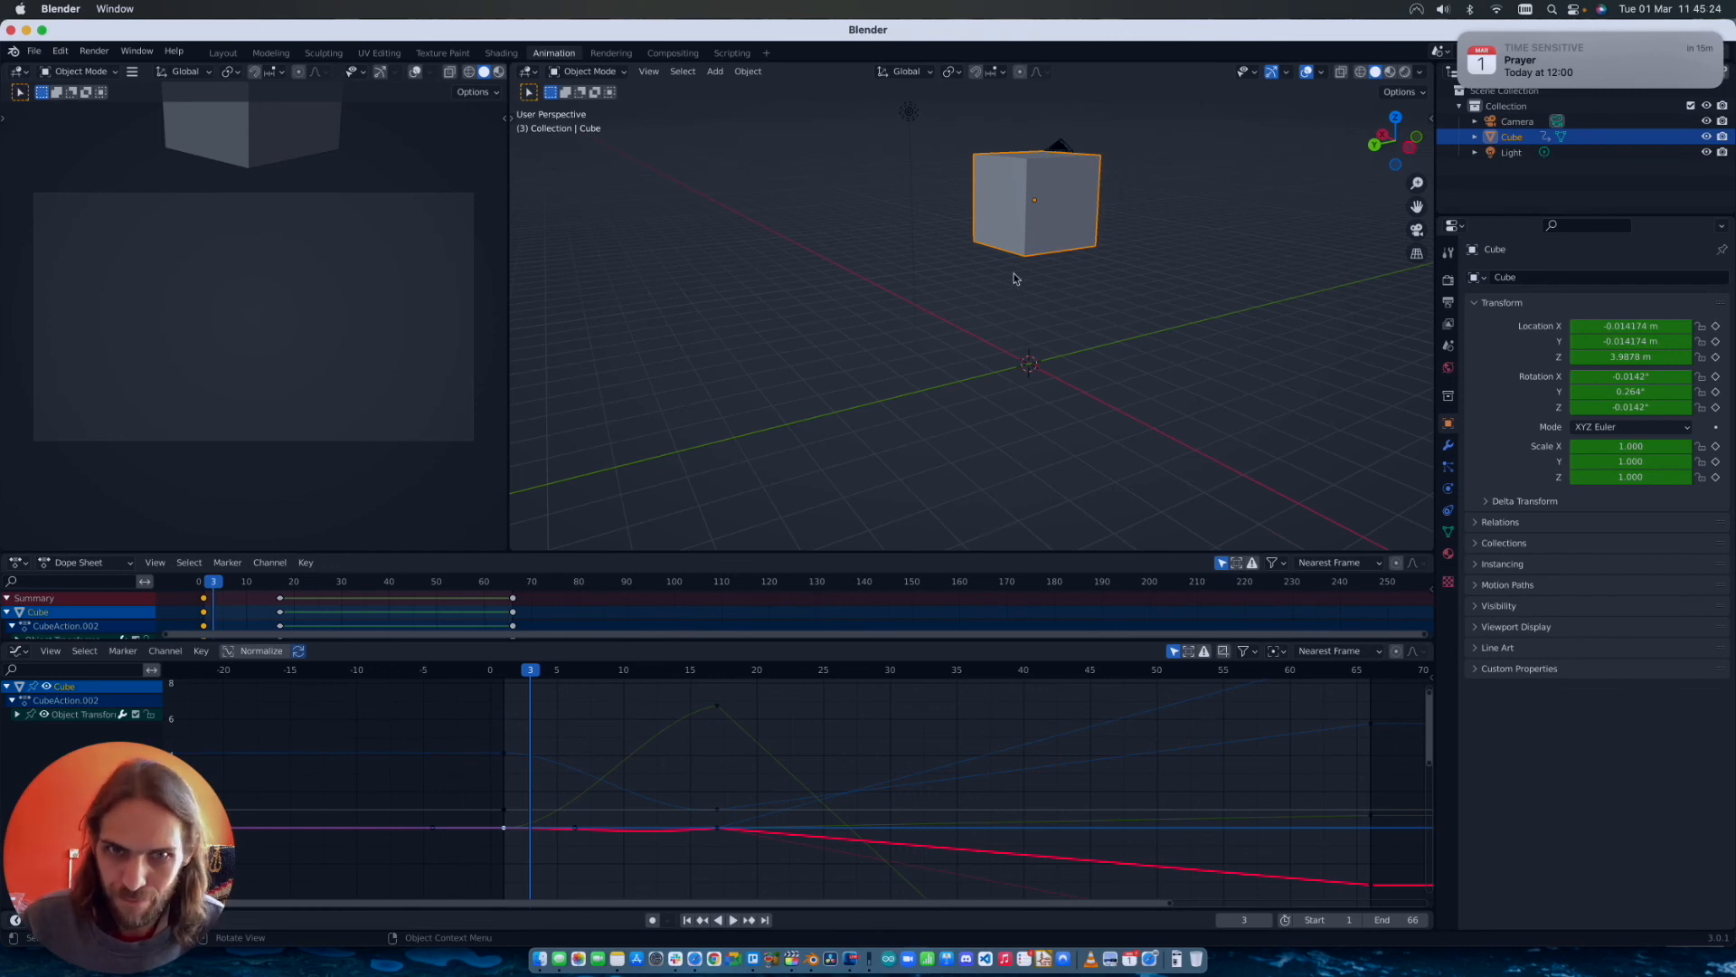
Step: Scrub to frame 10 and lower the incoming handle of the green Y Rotation curve's frame 17 keyframe
click(712, 707)
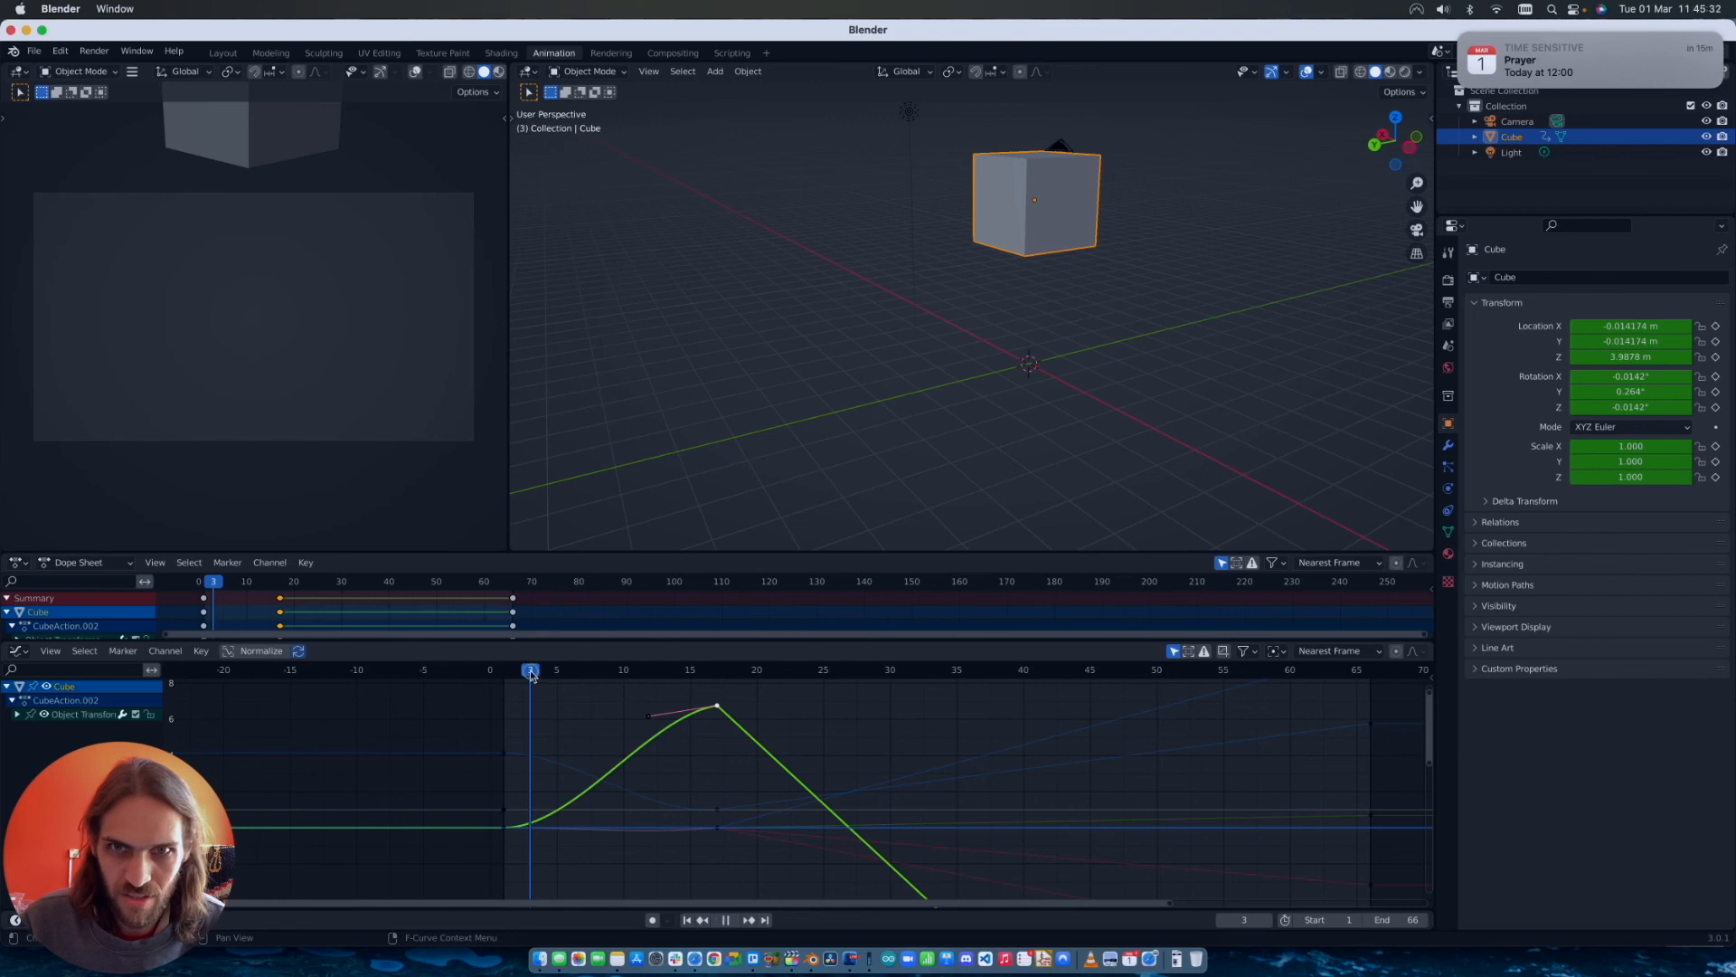
scroll(1221, 322, down, 10)
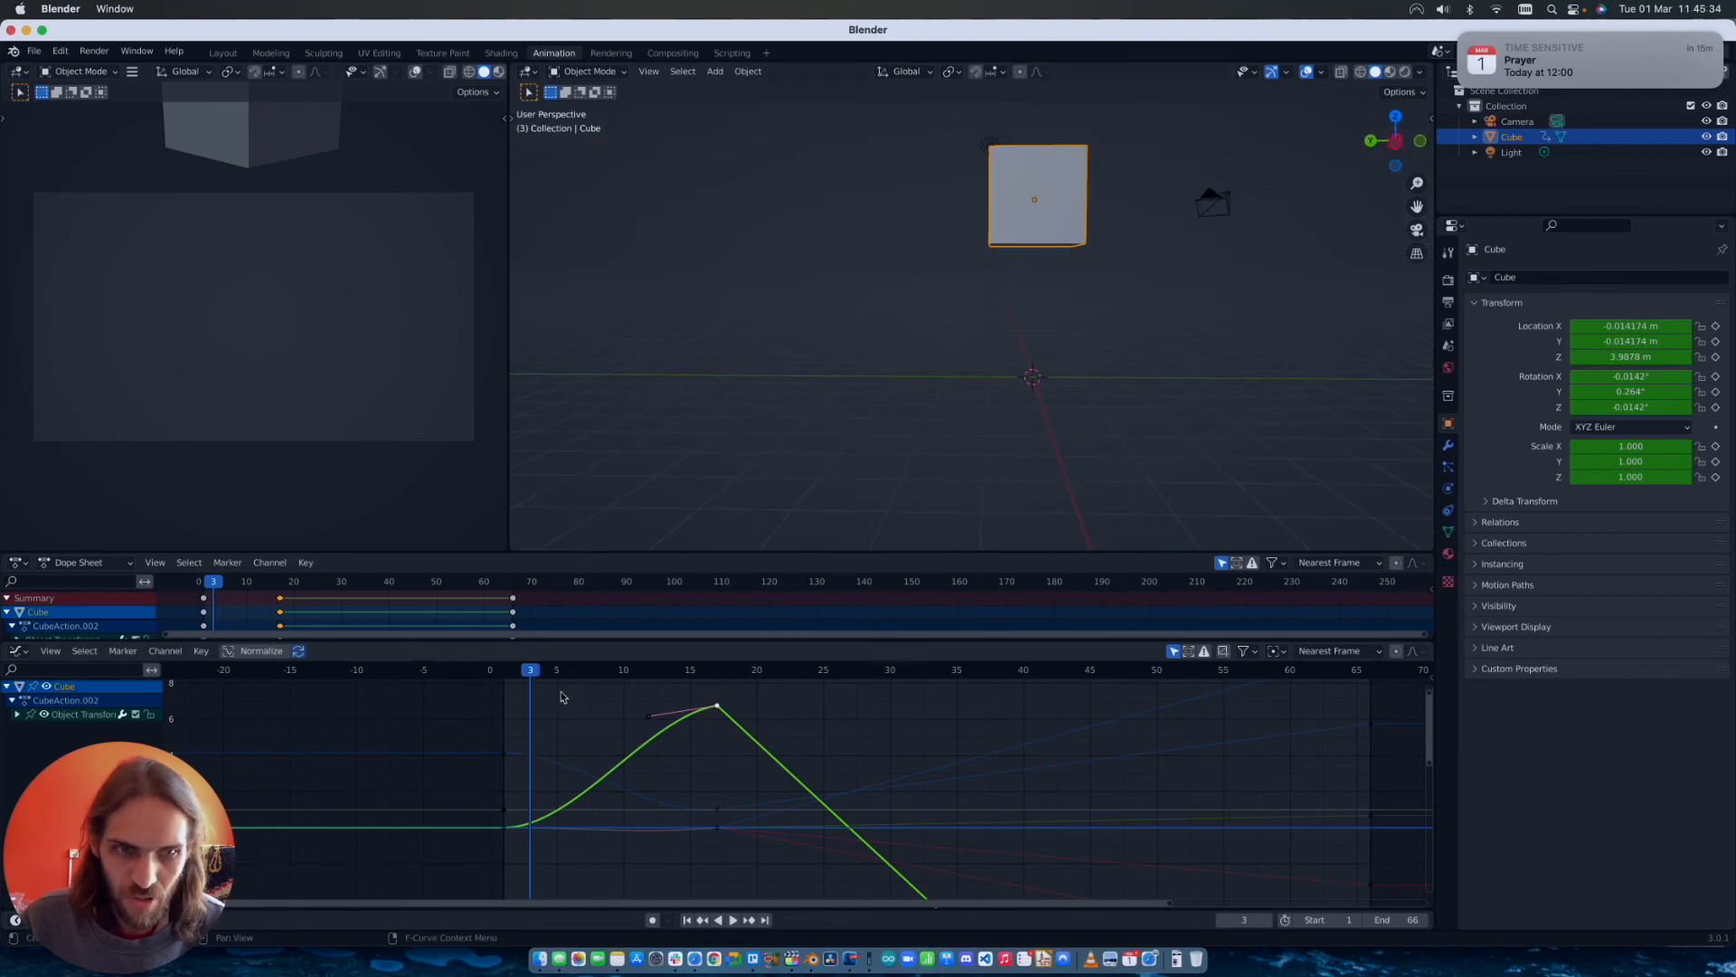
drag(531, 671, 624, 677)
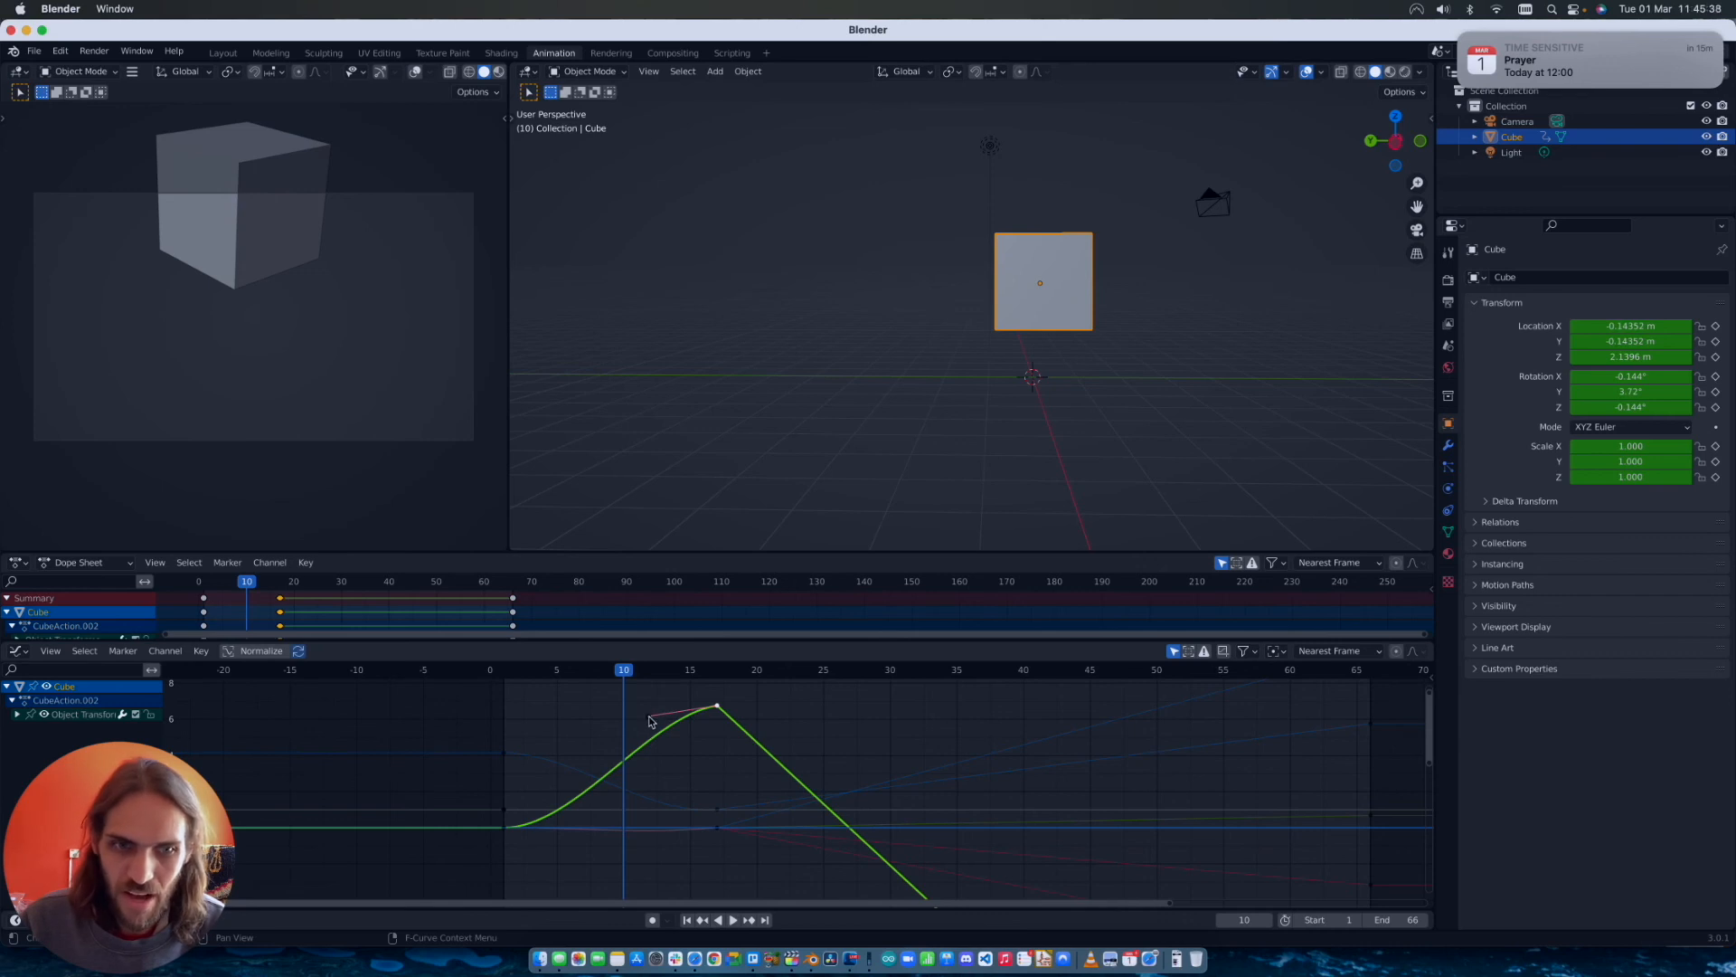
drag(648, 720, 663, 750)
Step: Expand the cube's Object Transforms channels in the Graph Editor and select the Y Location keyframe at frame 1
click(505, 829)
click(18, 714)
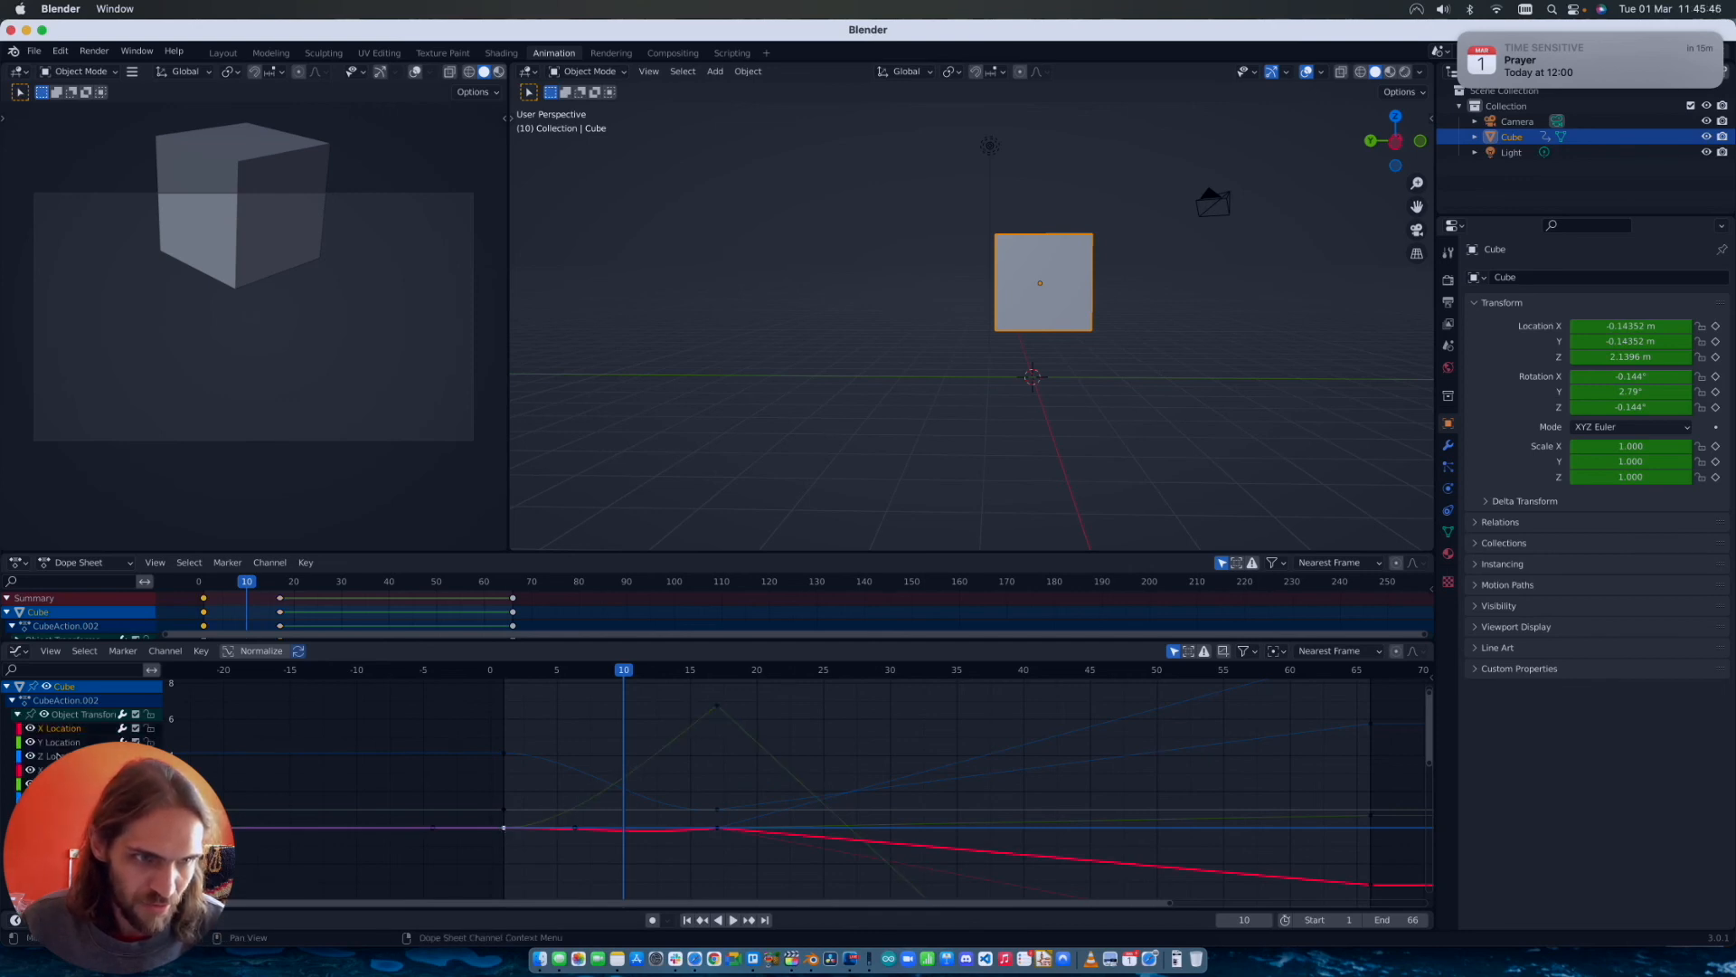
click(545, 827)
click(545, 827)
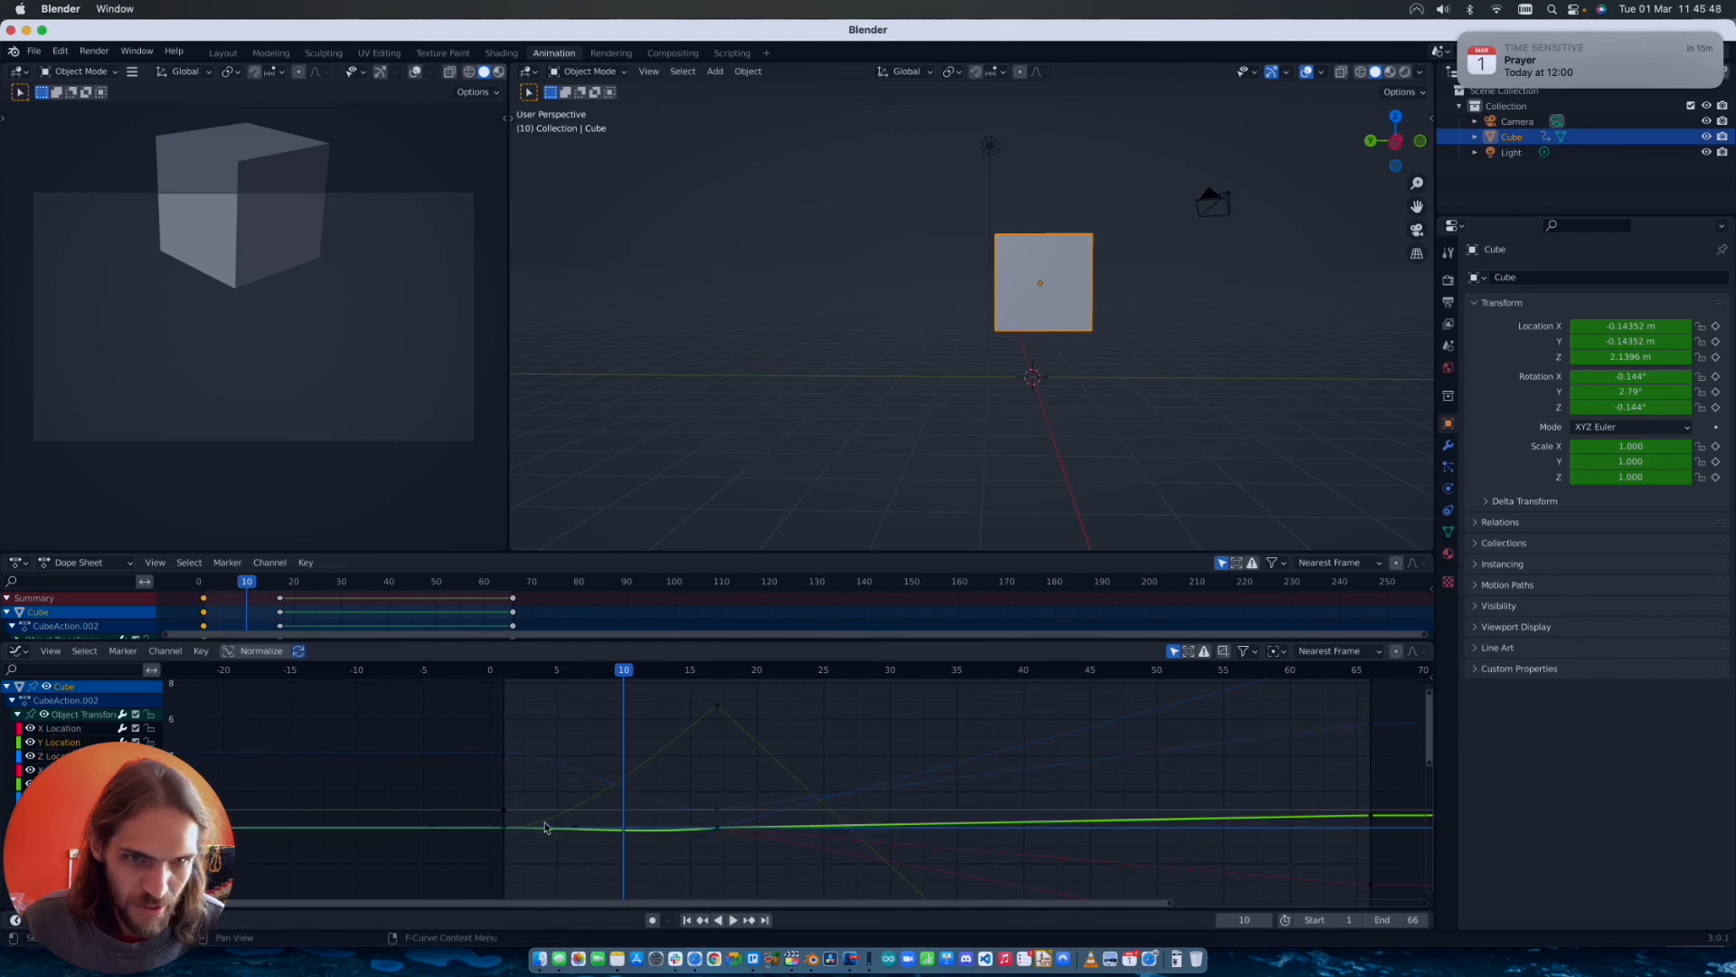
Step: Set the interpolation mode of the Y Location curve's frame 1 keyframe to Bezier
ctrl+scroll(510, 827, up, 5)
ctrl+scroll(537, 815, down, 6)
ctrl+scroll(546, 778, up, 5)
ctrl+scroll(546, 778, up, 10)
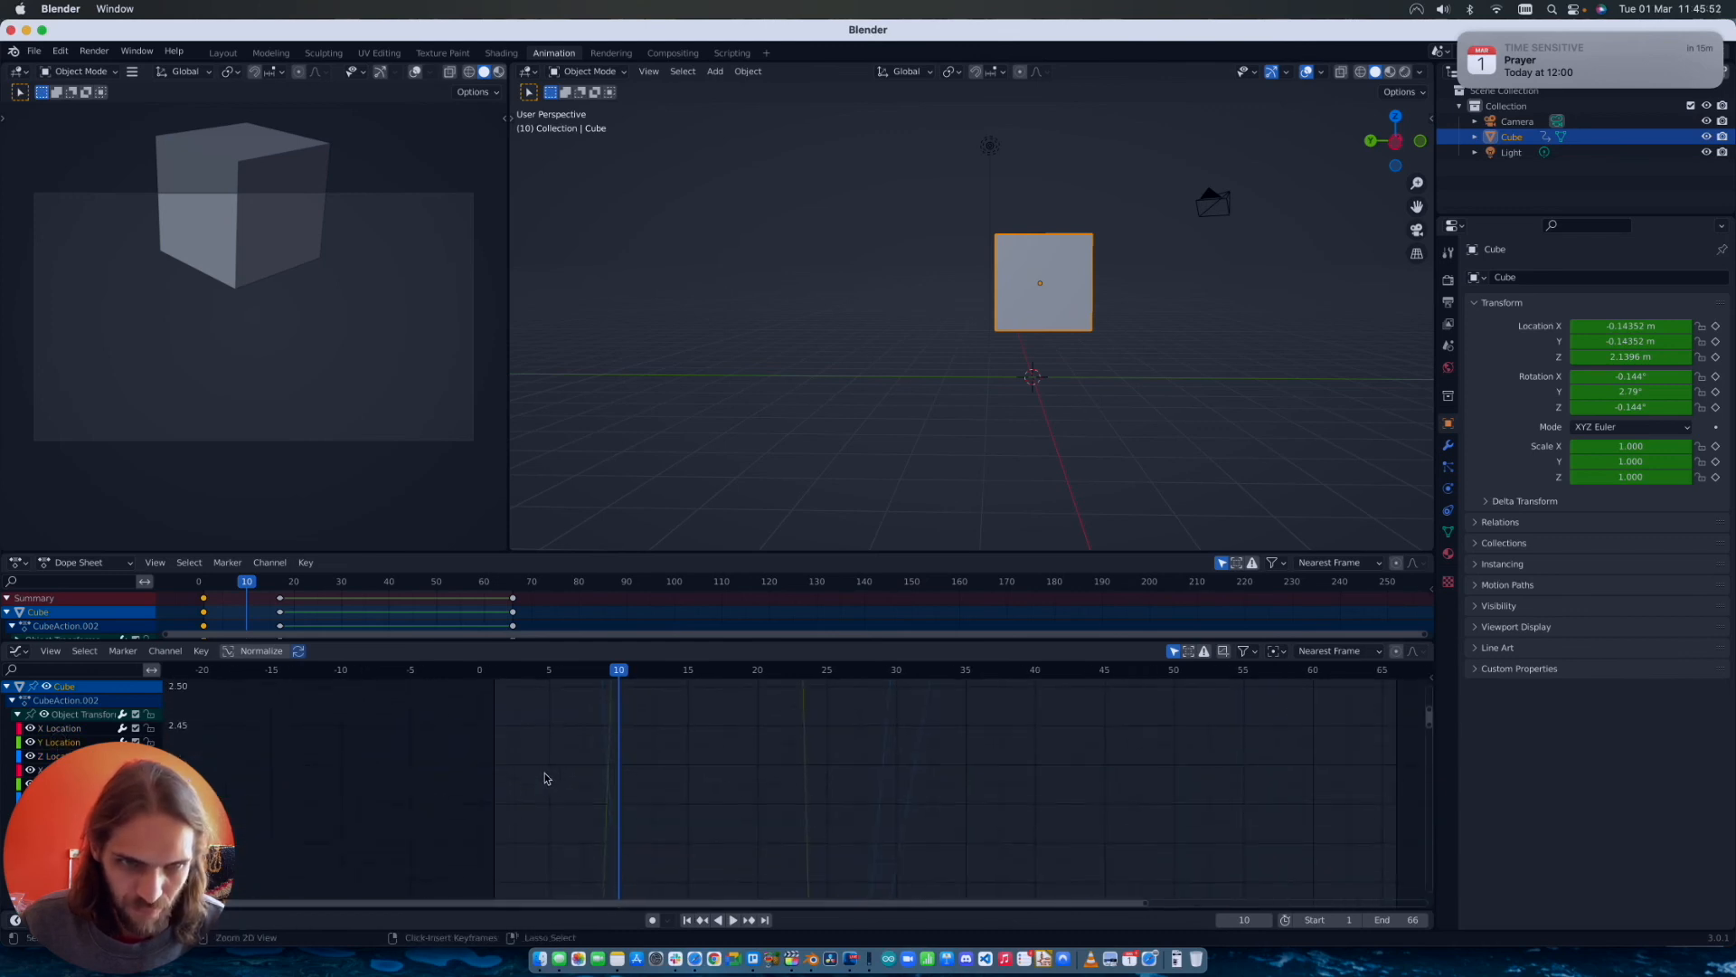
scroll(604, 756, left, 5)
scroll(615, 752, down, 10)
scroll(617, 750, up, 2)
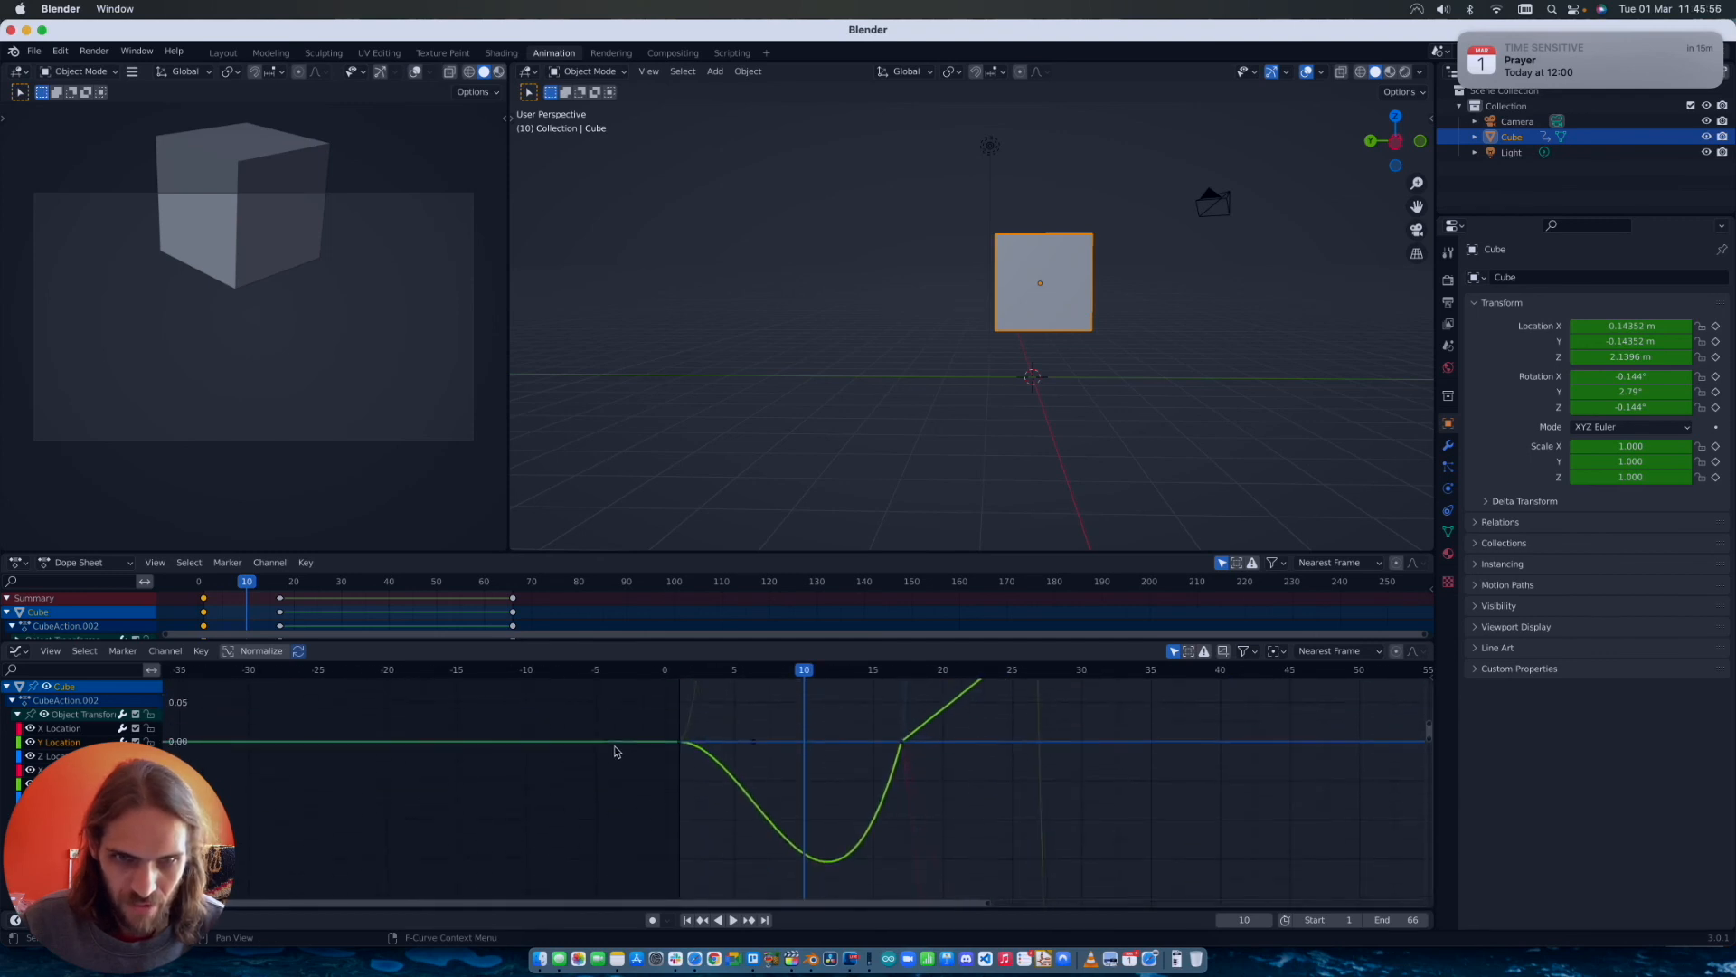
scroll(686, 757, up, 2)
scroll(687, 760, right, 1)
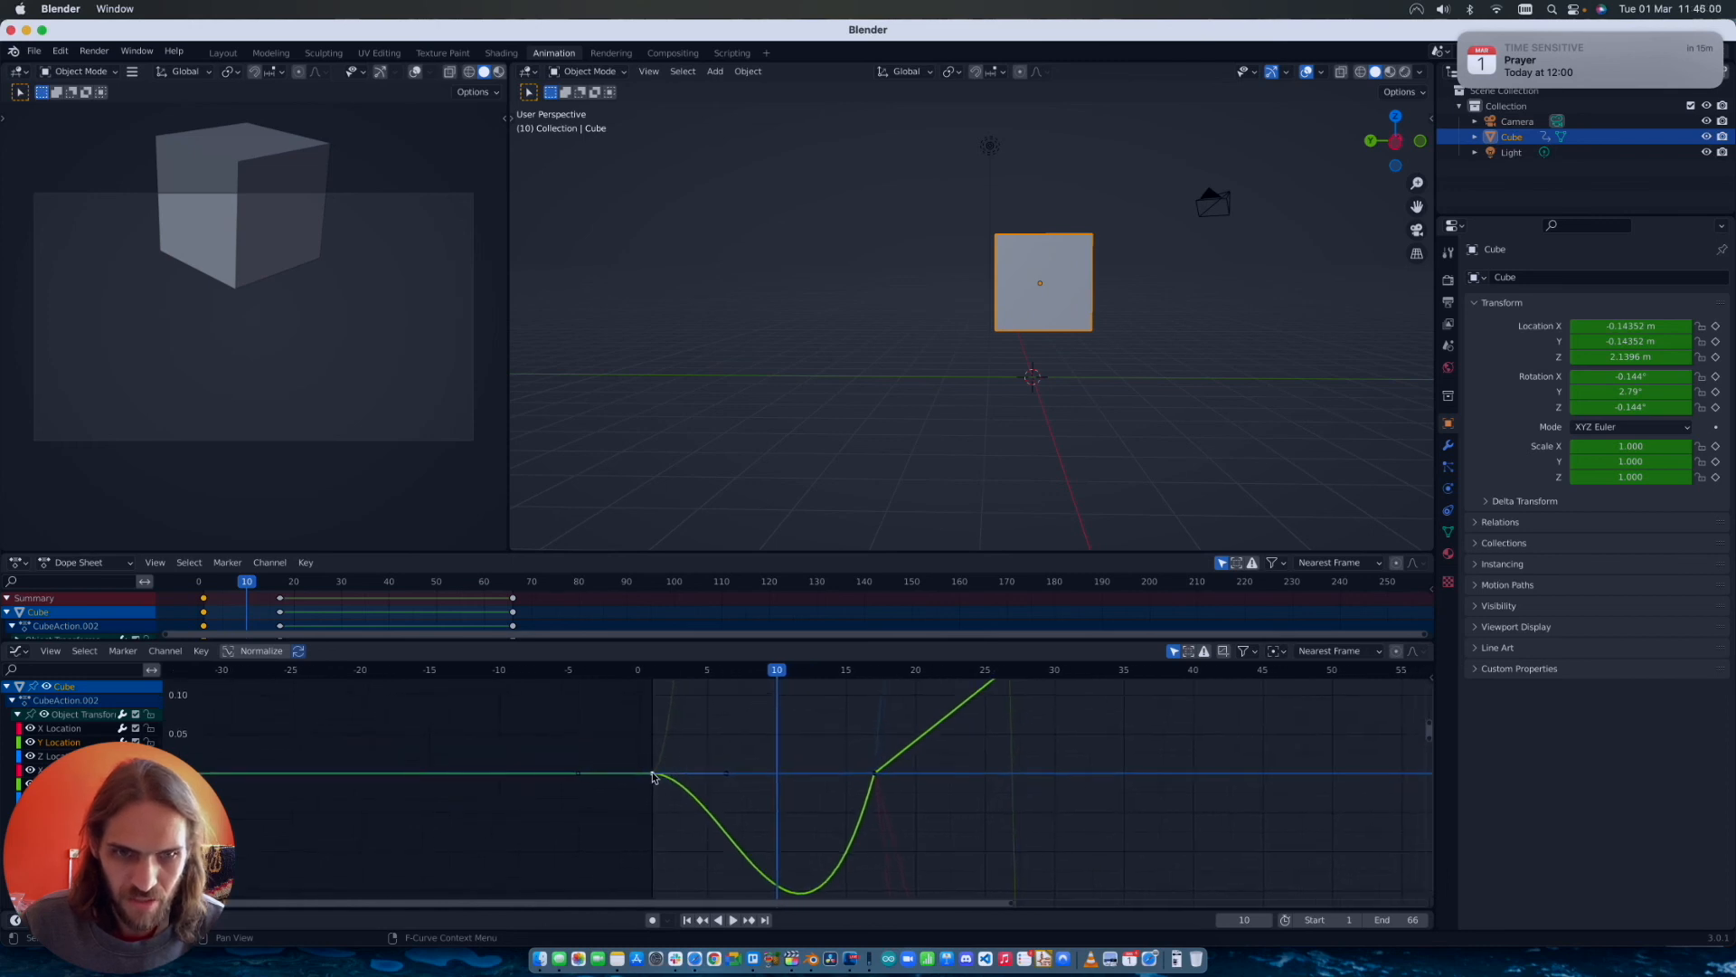
right_click(654, 776)
click(720, 831)
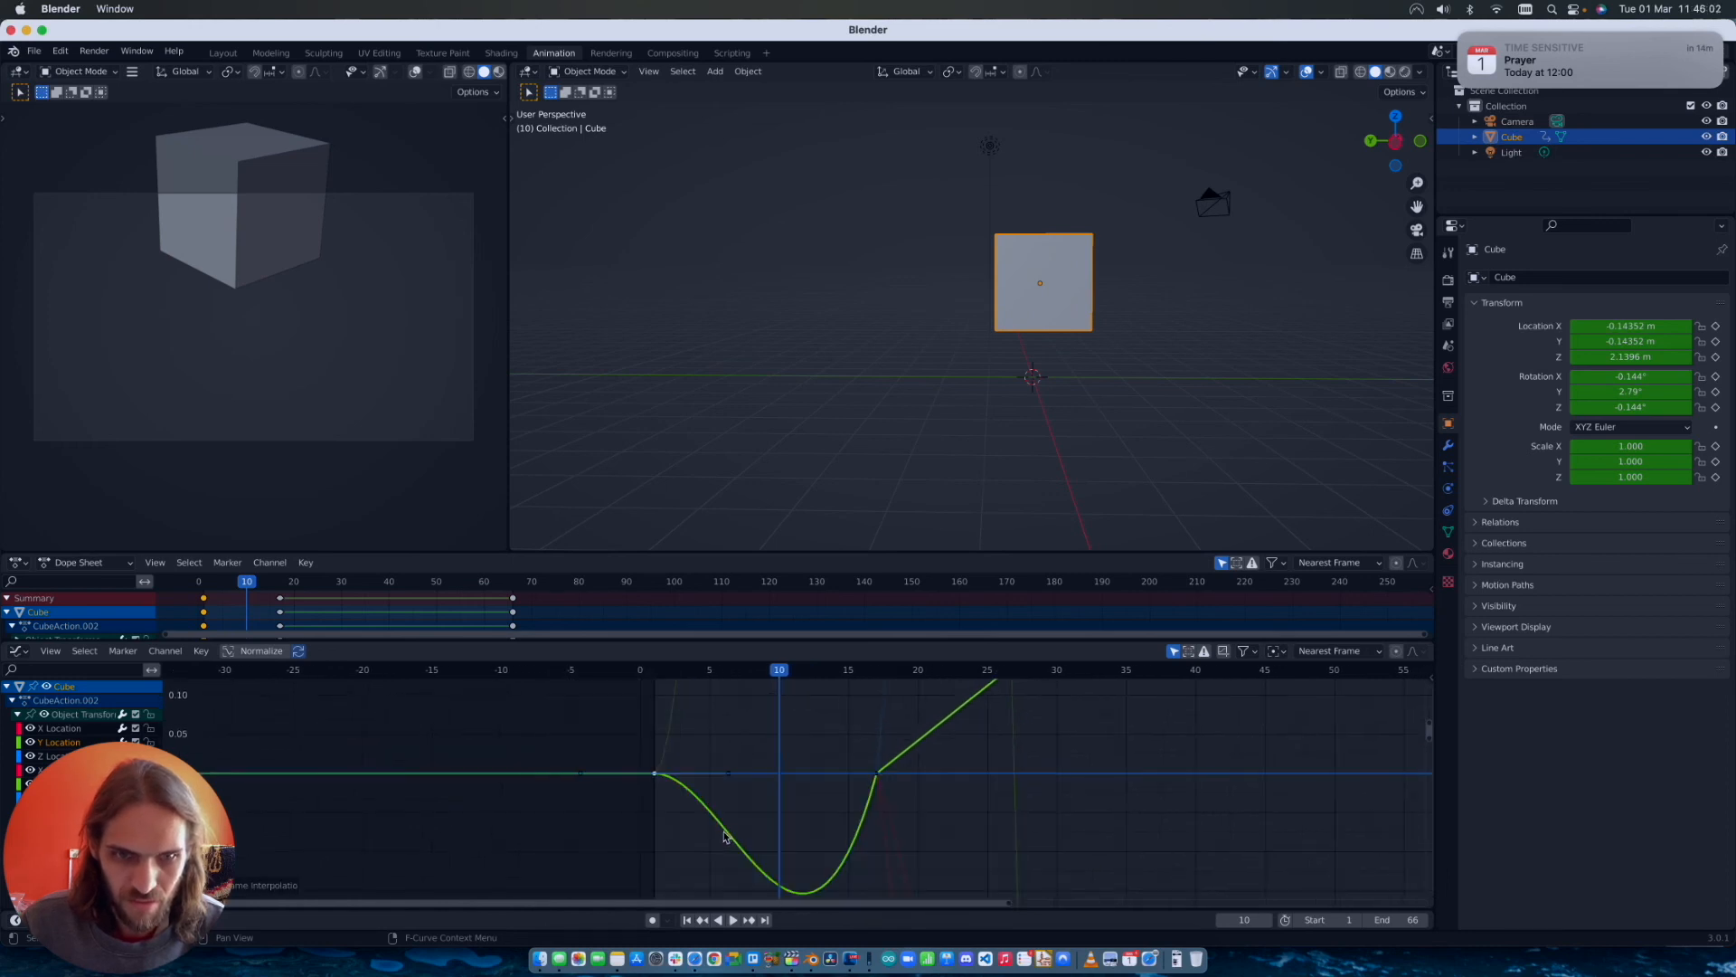
Step: Try a small adjustment to the incoming handle of the Y Rotation curve's frame 17 keyframe
scroll(656, 772, up, 5)
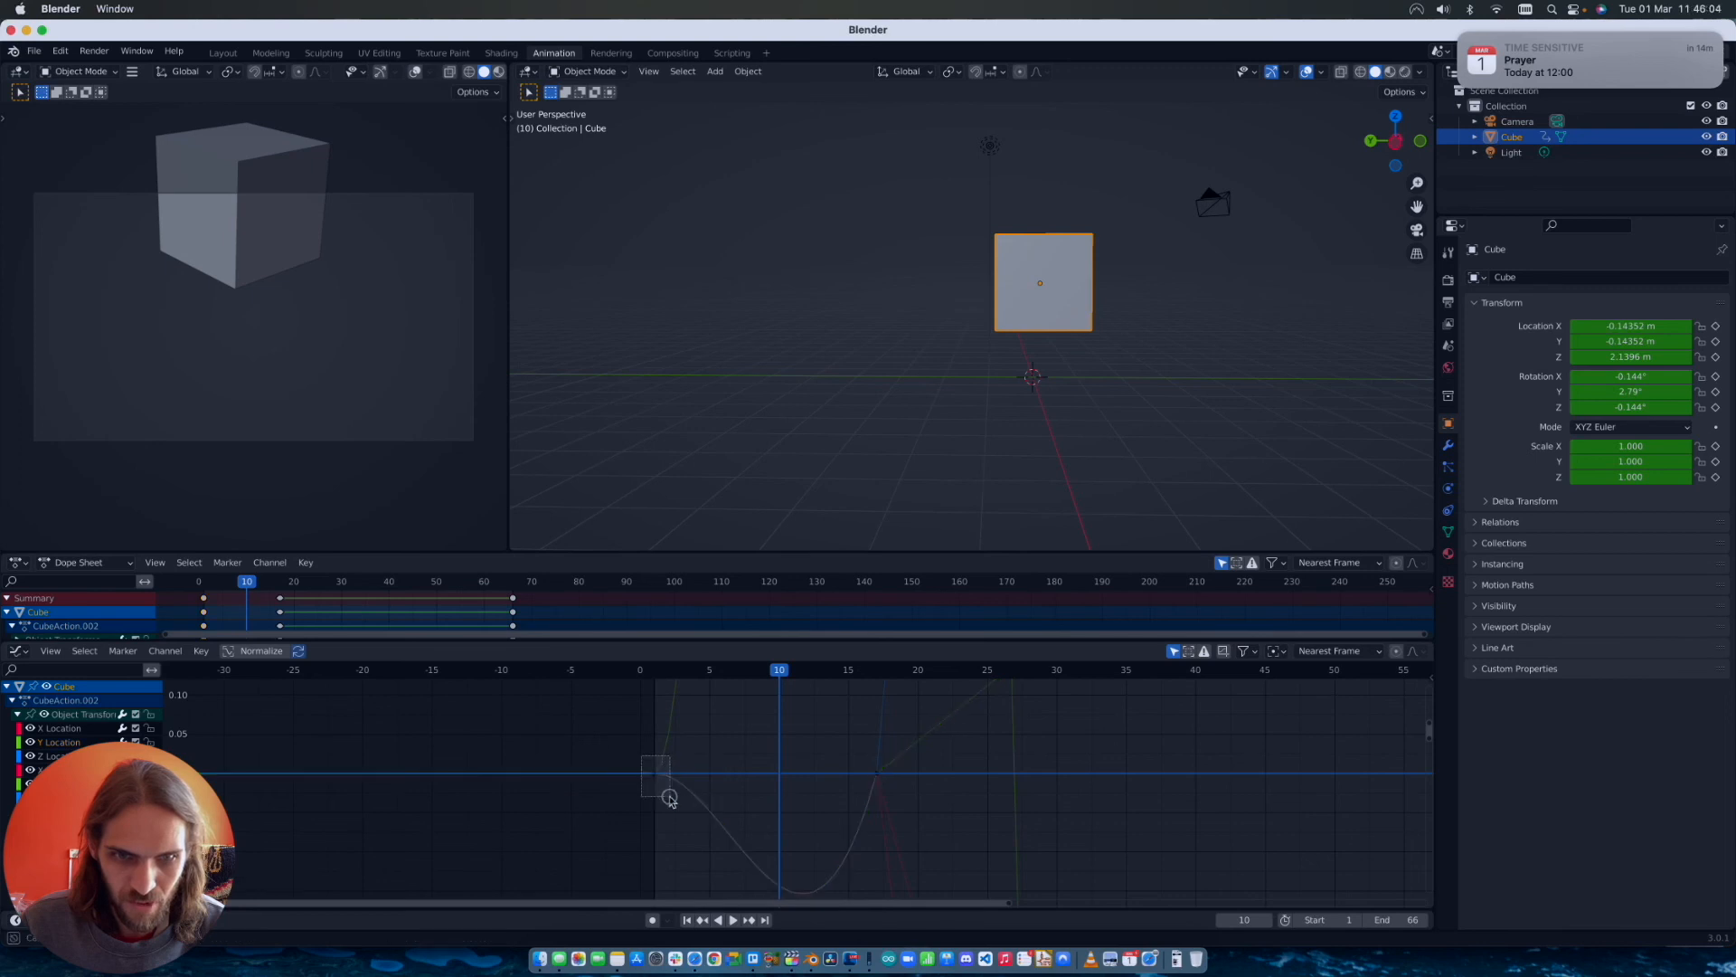
ctrl+scroll(670, 774, up, 5)
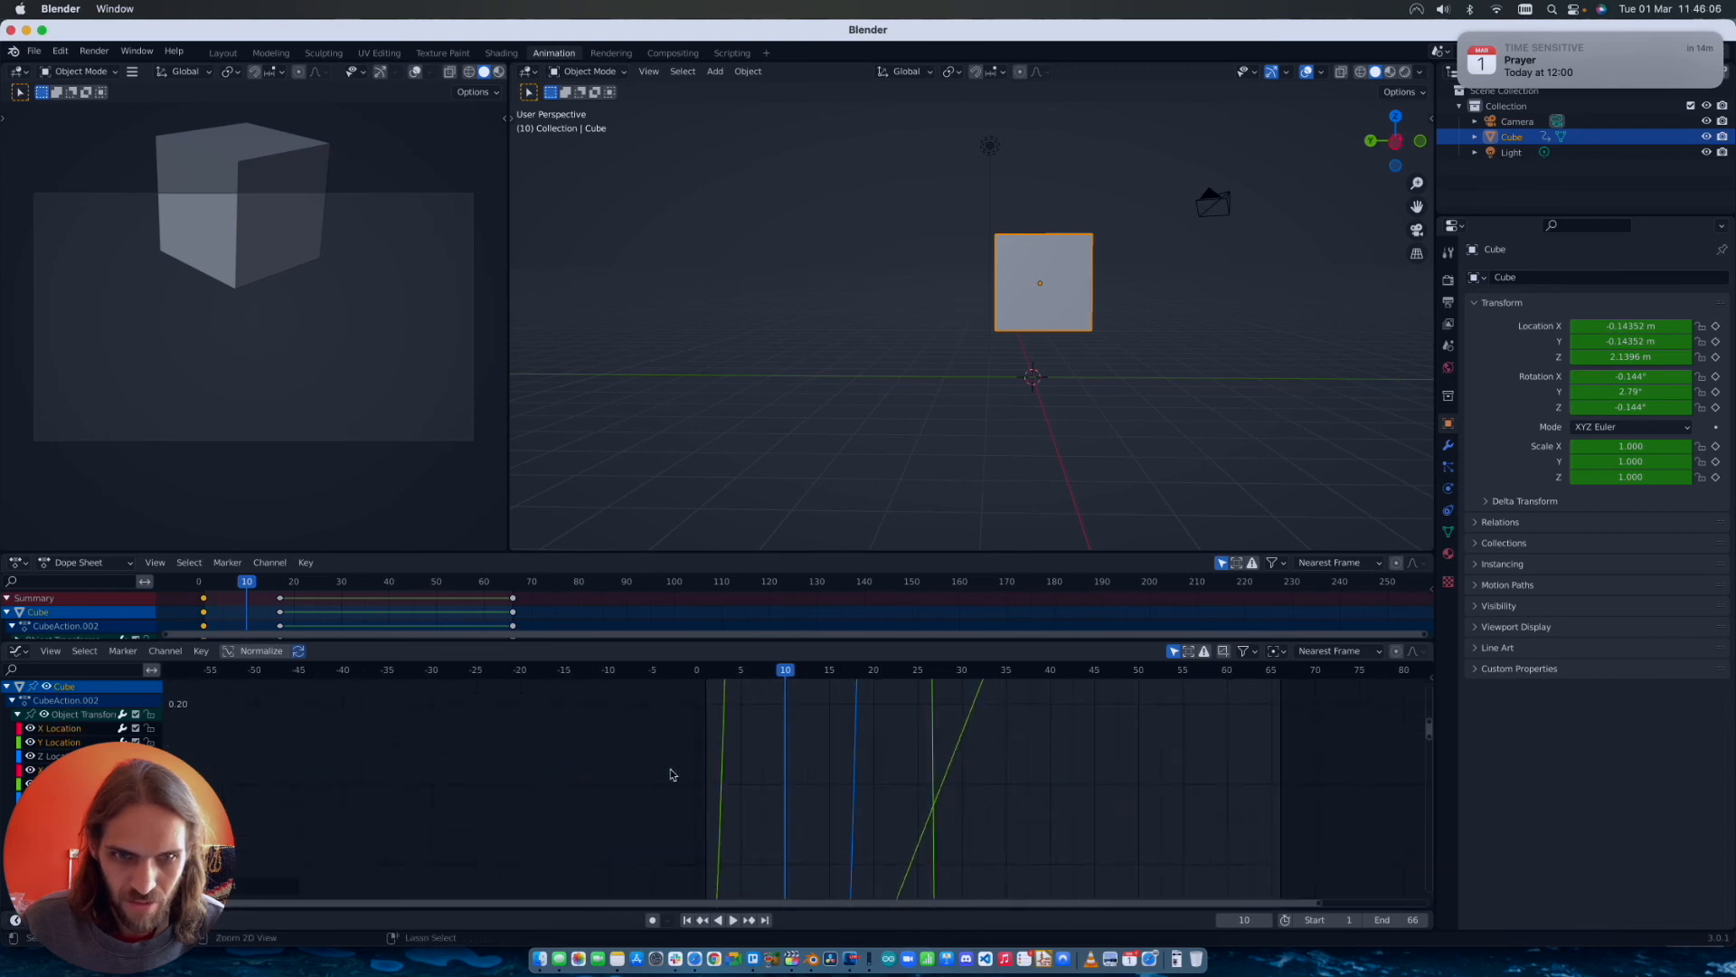
ctrl+scroll(672, 771, up, 5)
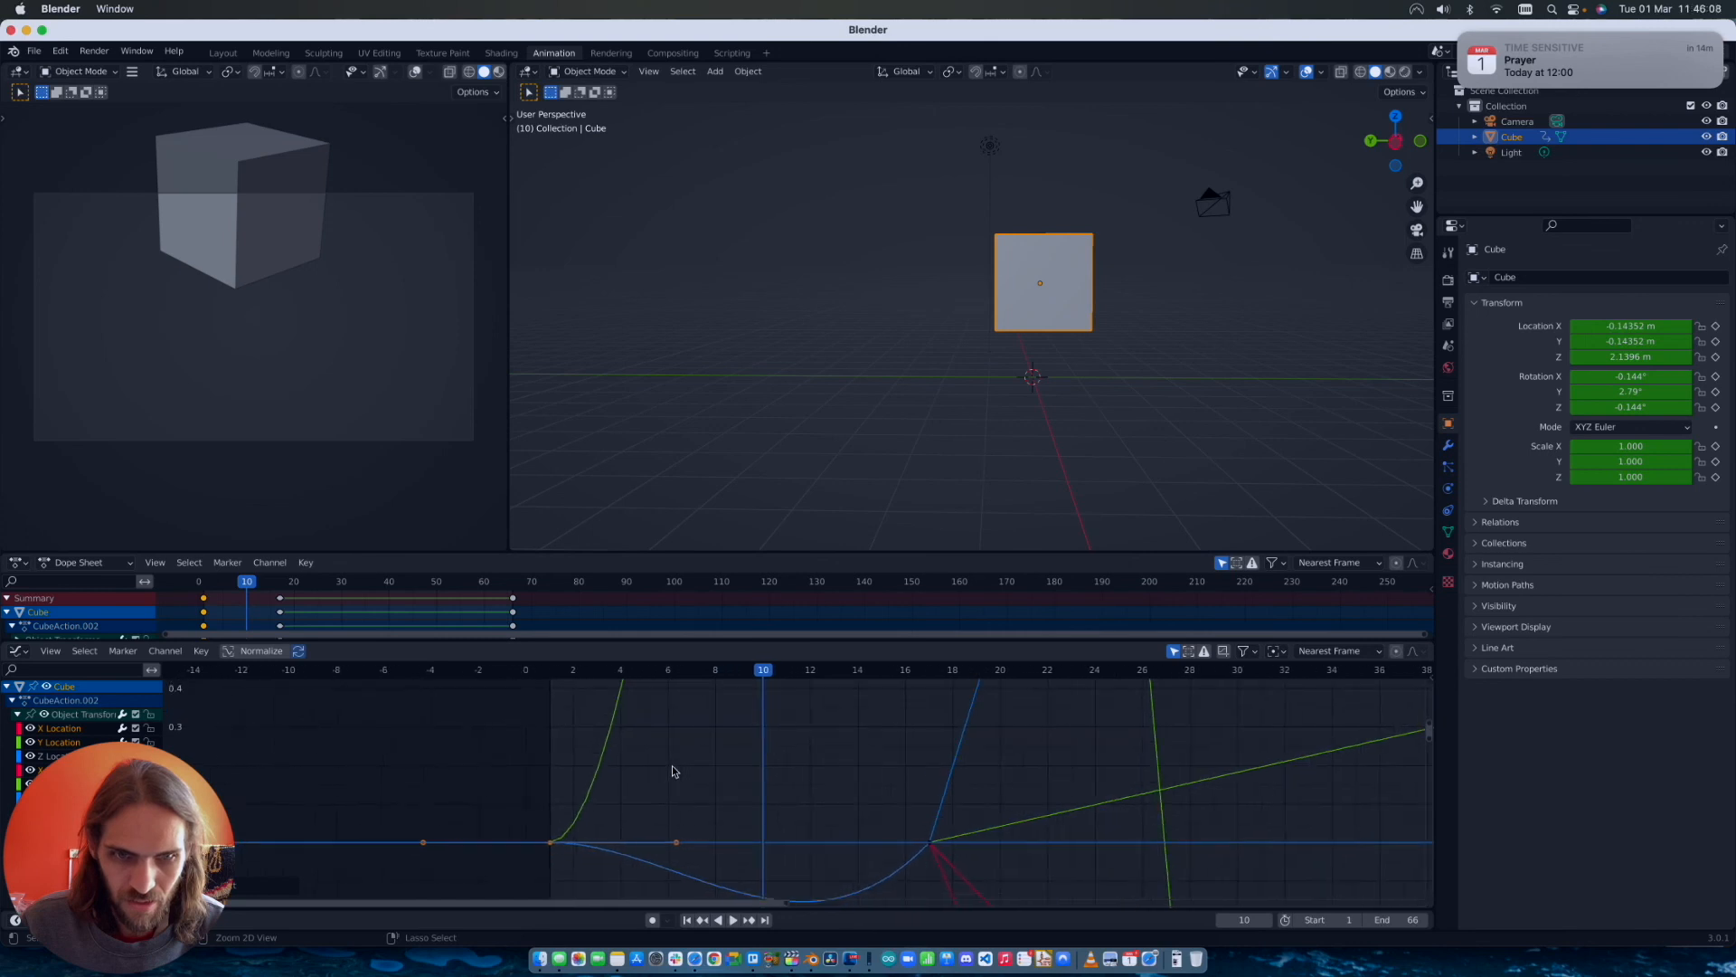
scroll(672, 772, right, 3)
scroll(672, 771, up, 2)
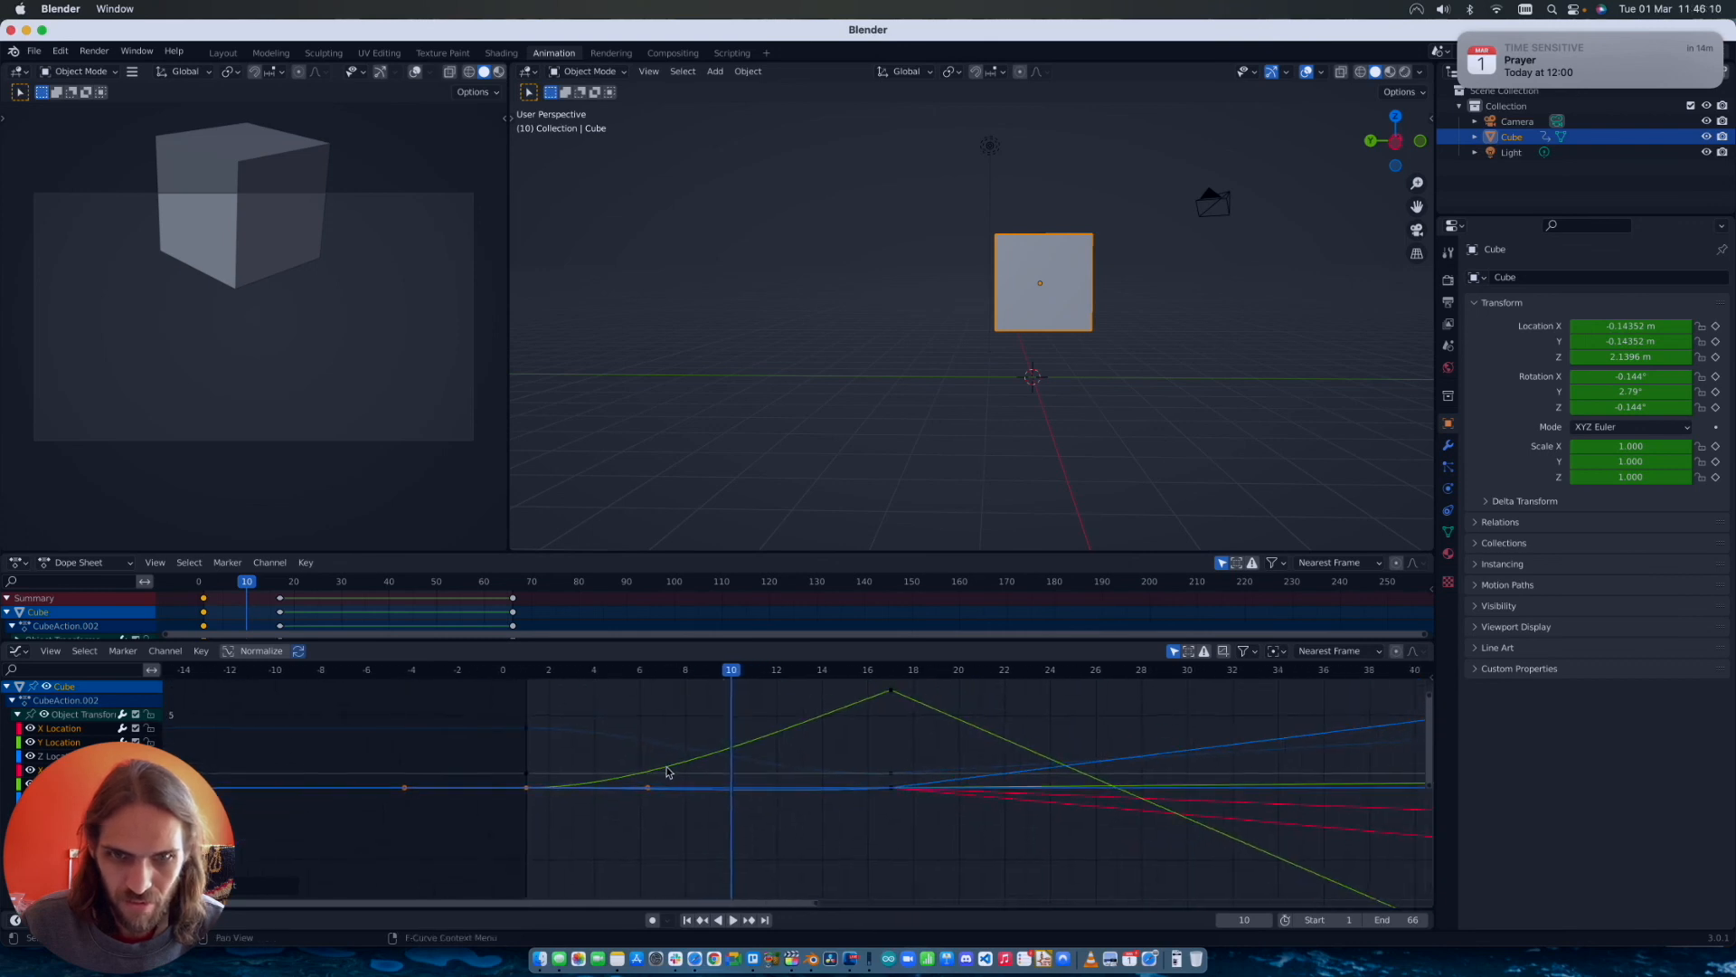
click(876, 728)
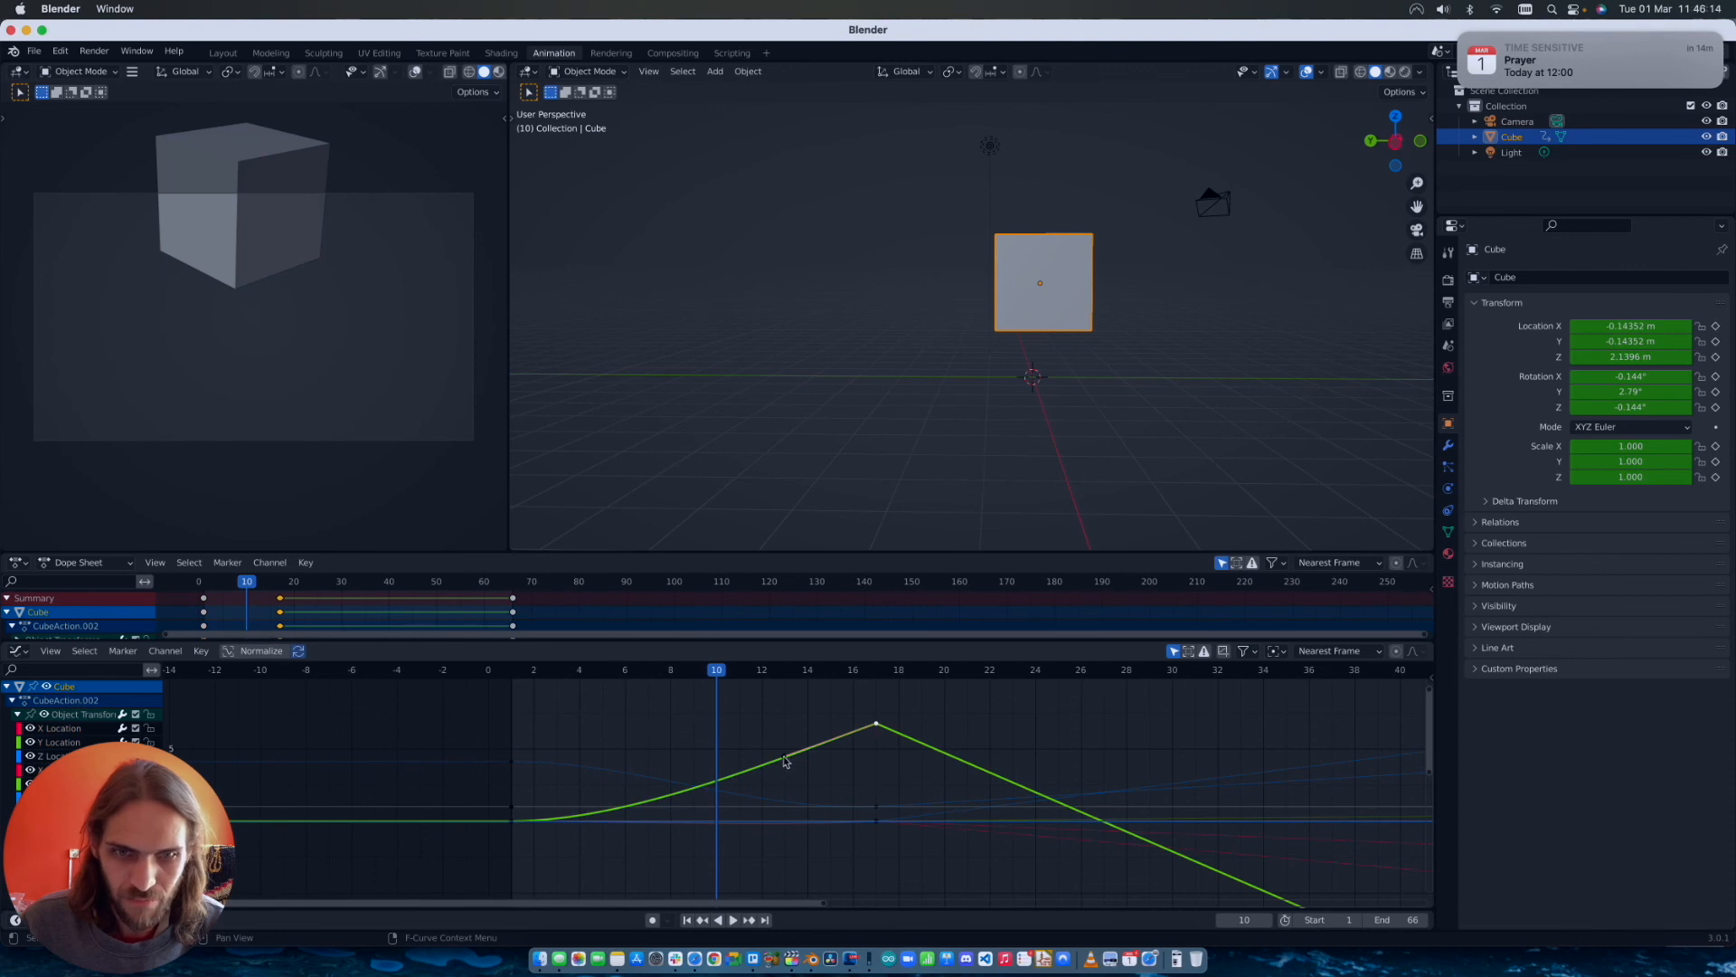
key(g)
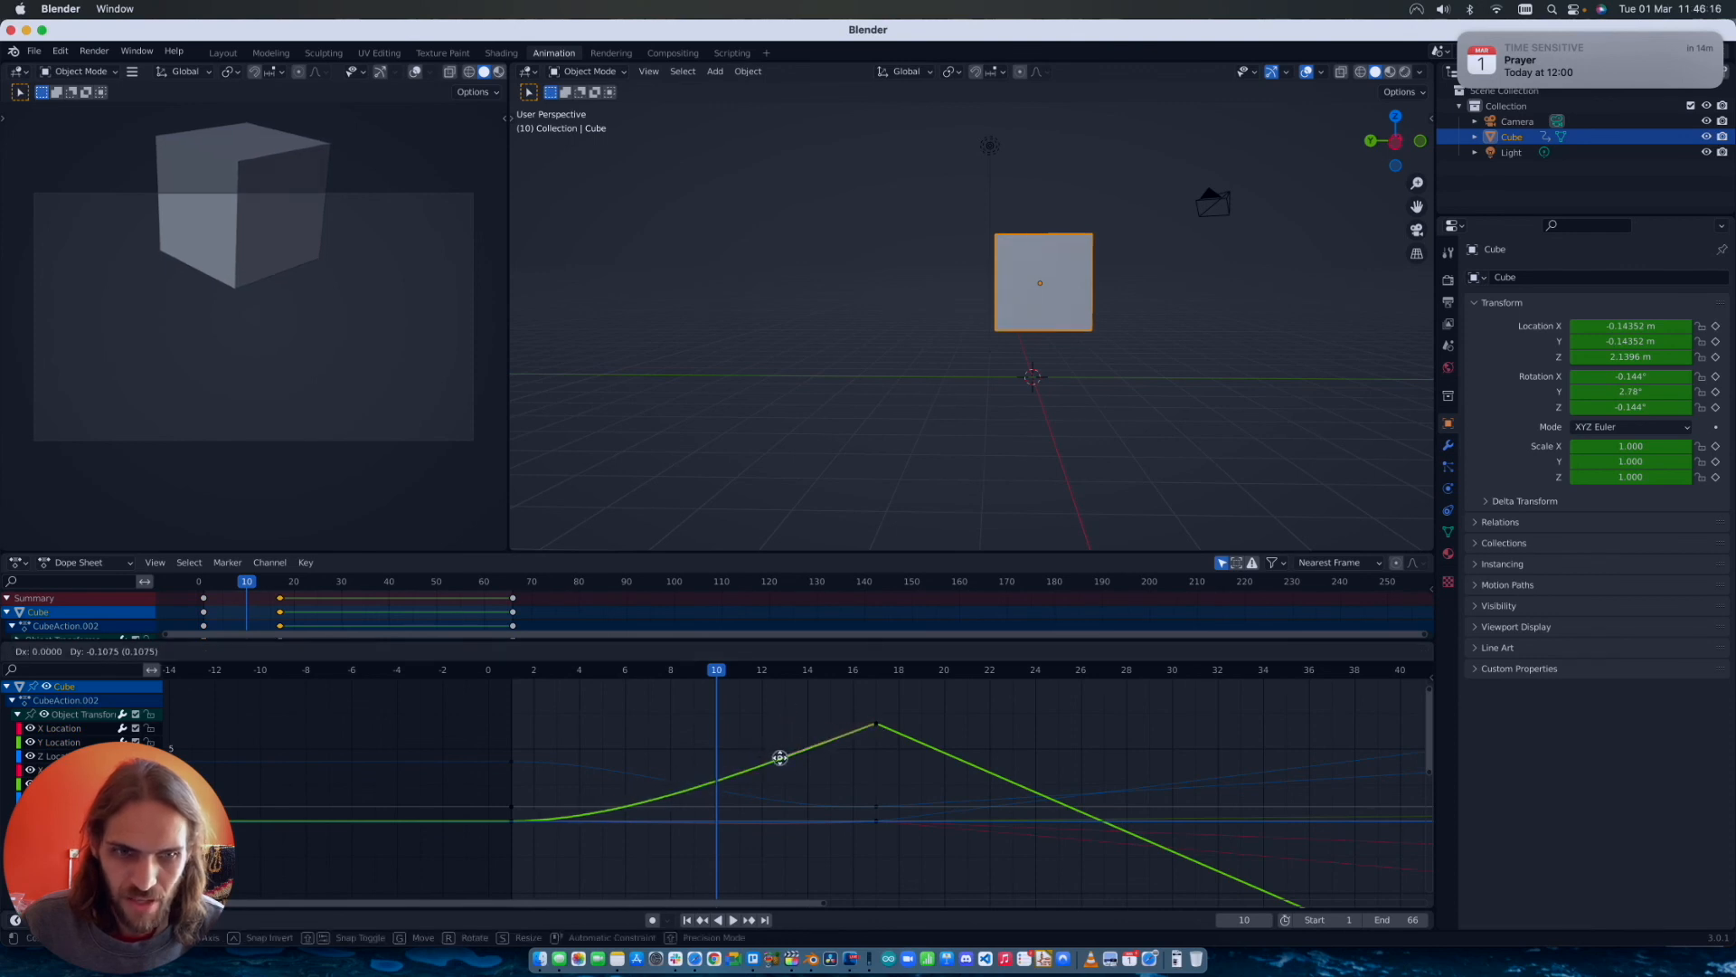
click(779, 757)
Step: Play back the animation and undo the last change to the Y Rotation handle
key(space)
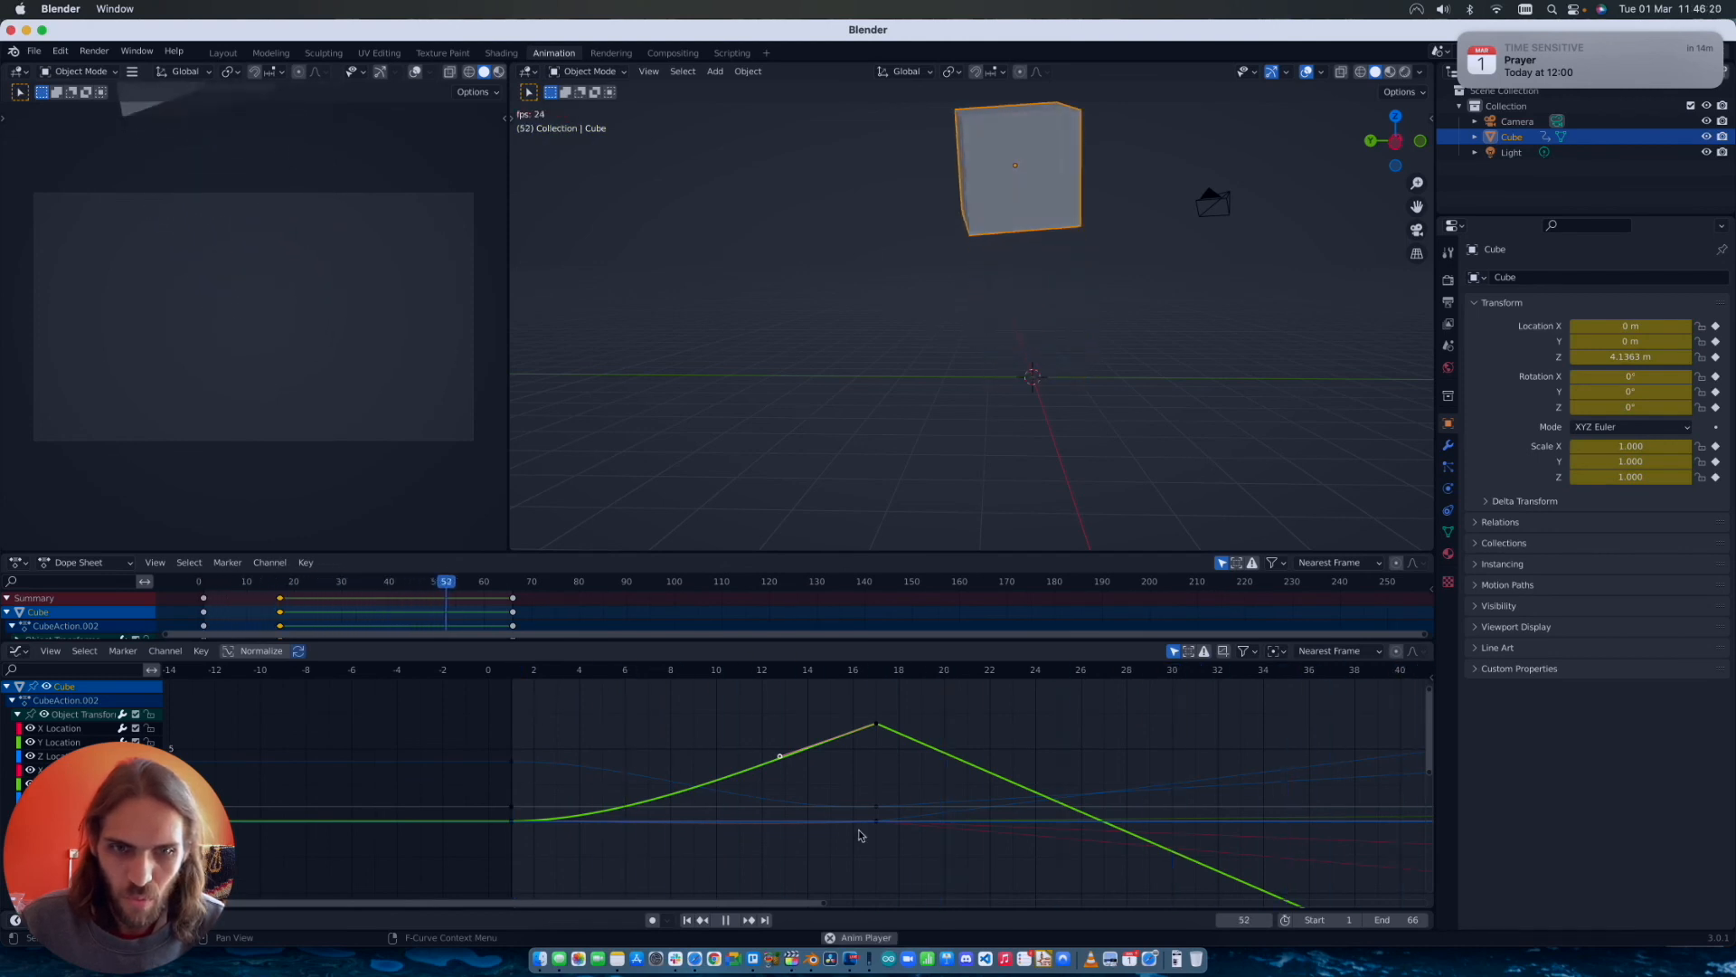
key(space)
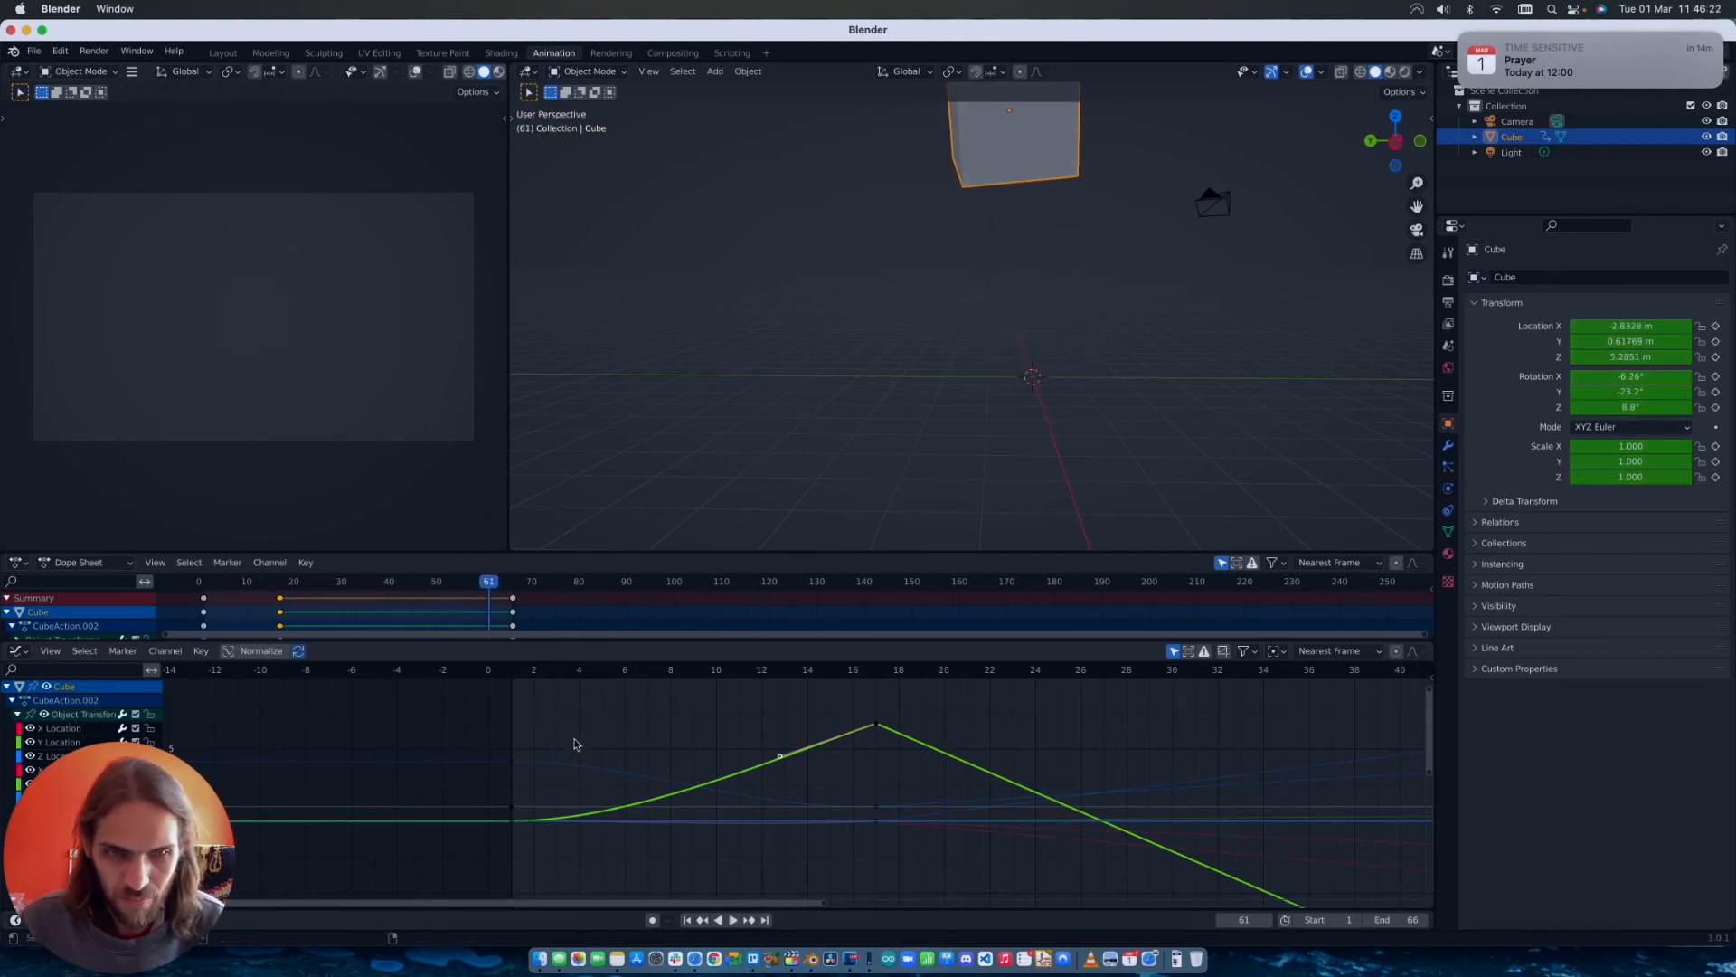
key(super+z)
Step: Set the interpolation mode of all curves' frame 1 keyframes to Bezier
drag(495, 733, 528, 856)
right_click(517, 821)
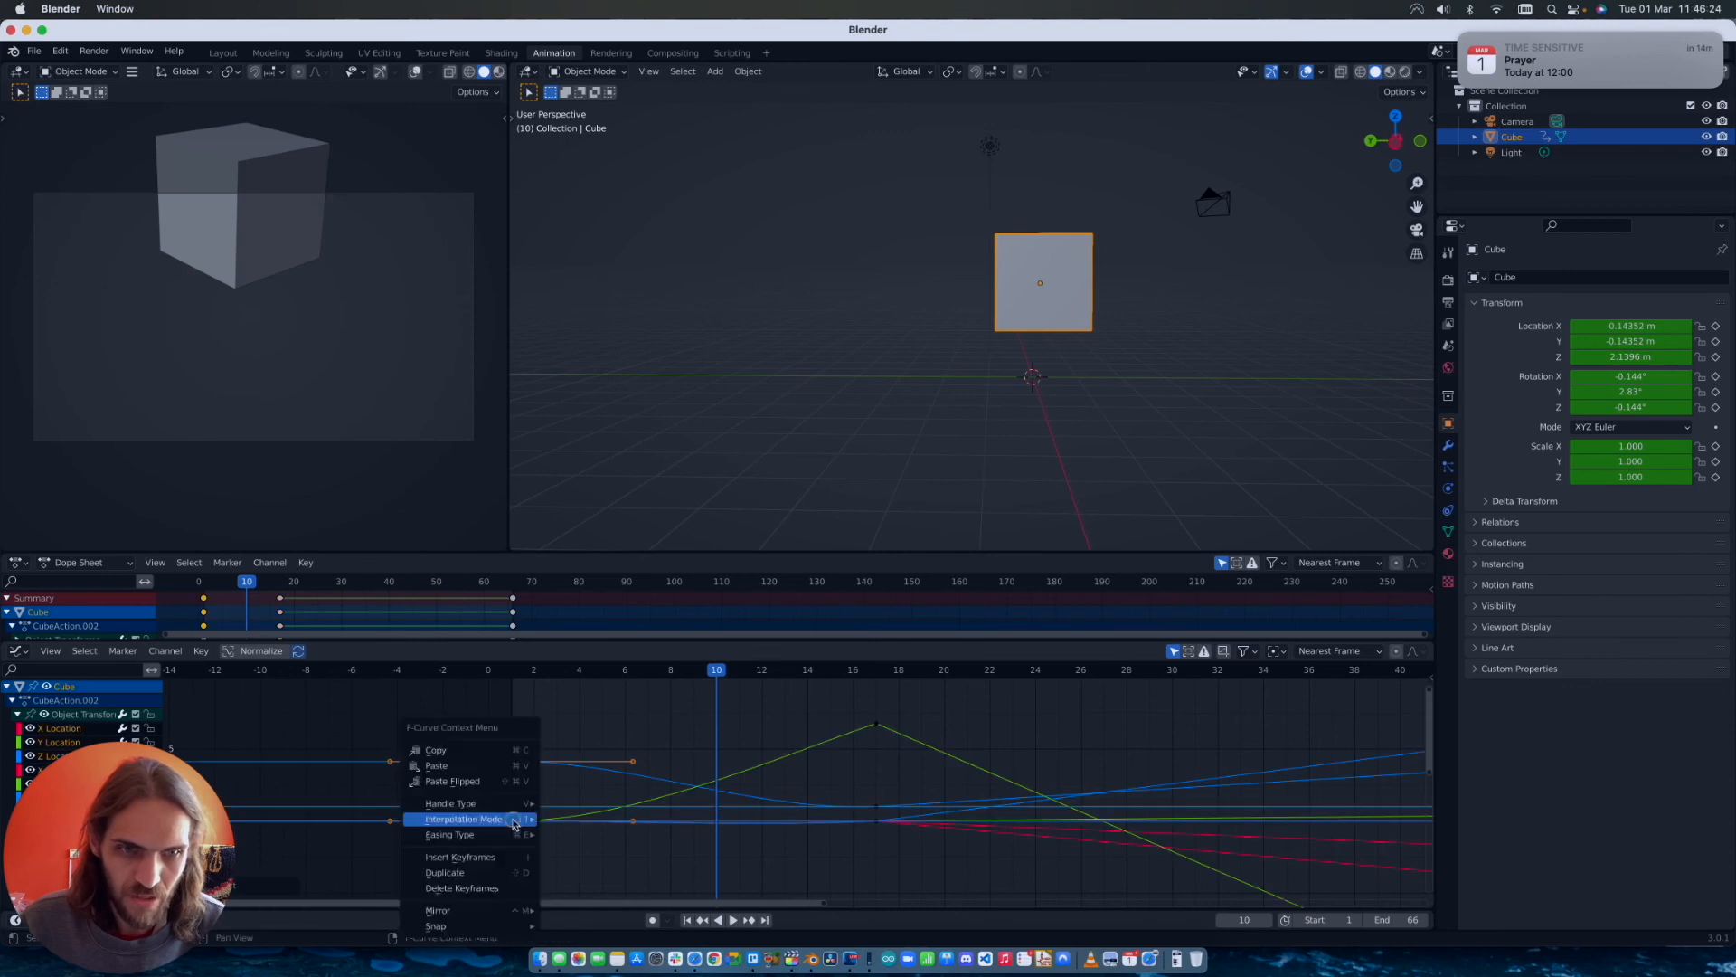
mouse_move(512, 820)
click(582, 751)
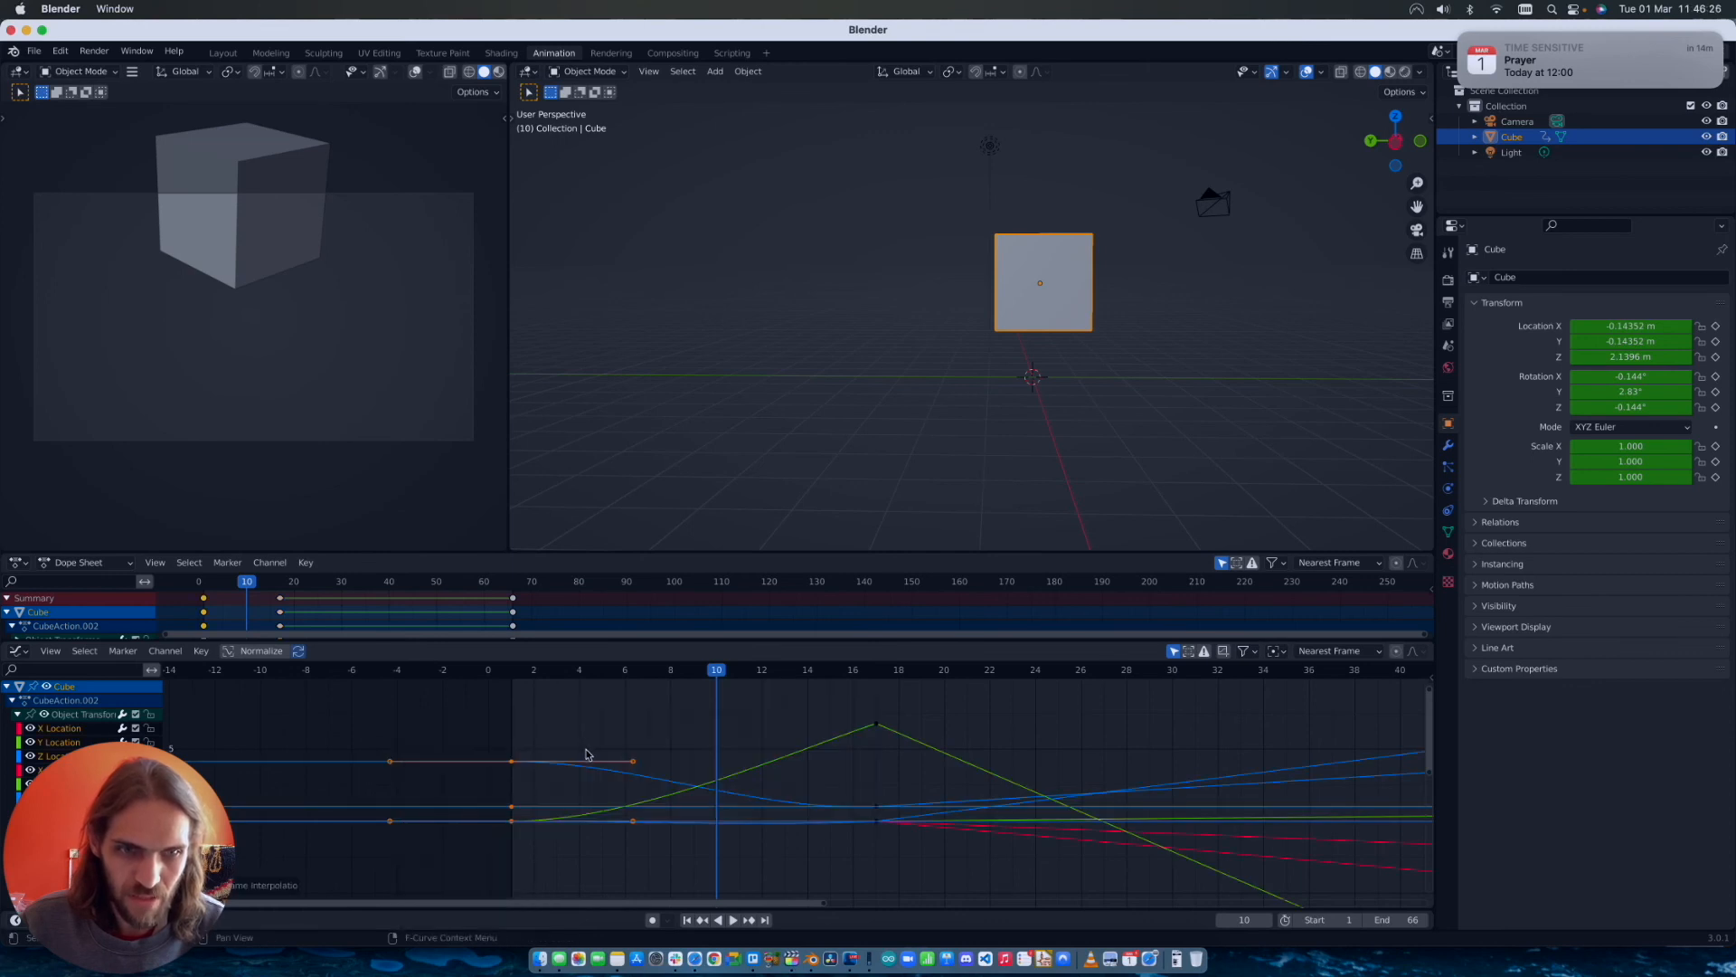
Step: Raise the outgoing handle of the Y Location curve's frame 1 keyframe slightly, and select the Y Rotation curve's frame 17 keyframe
click(633, 822)
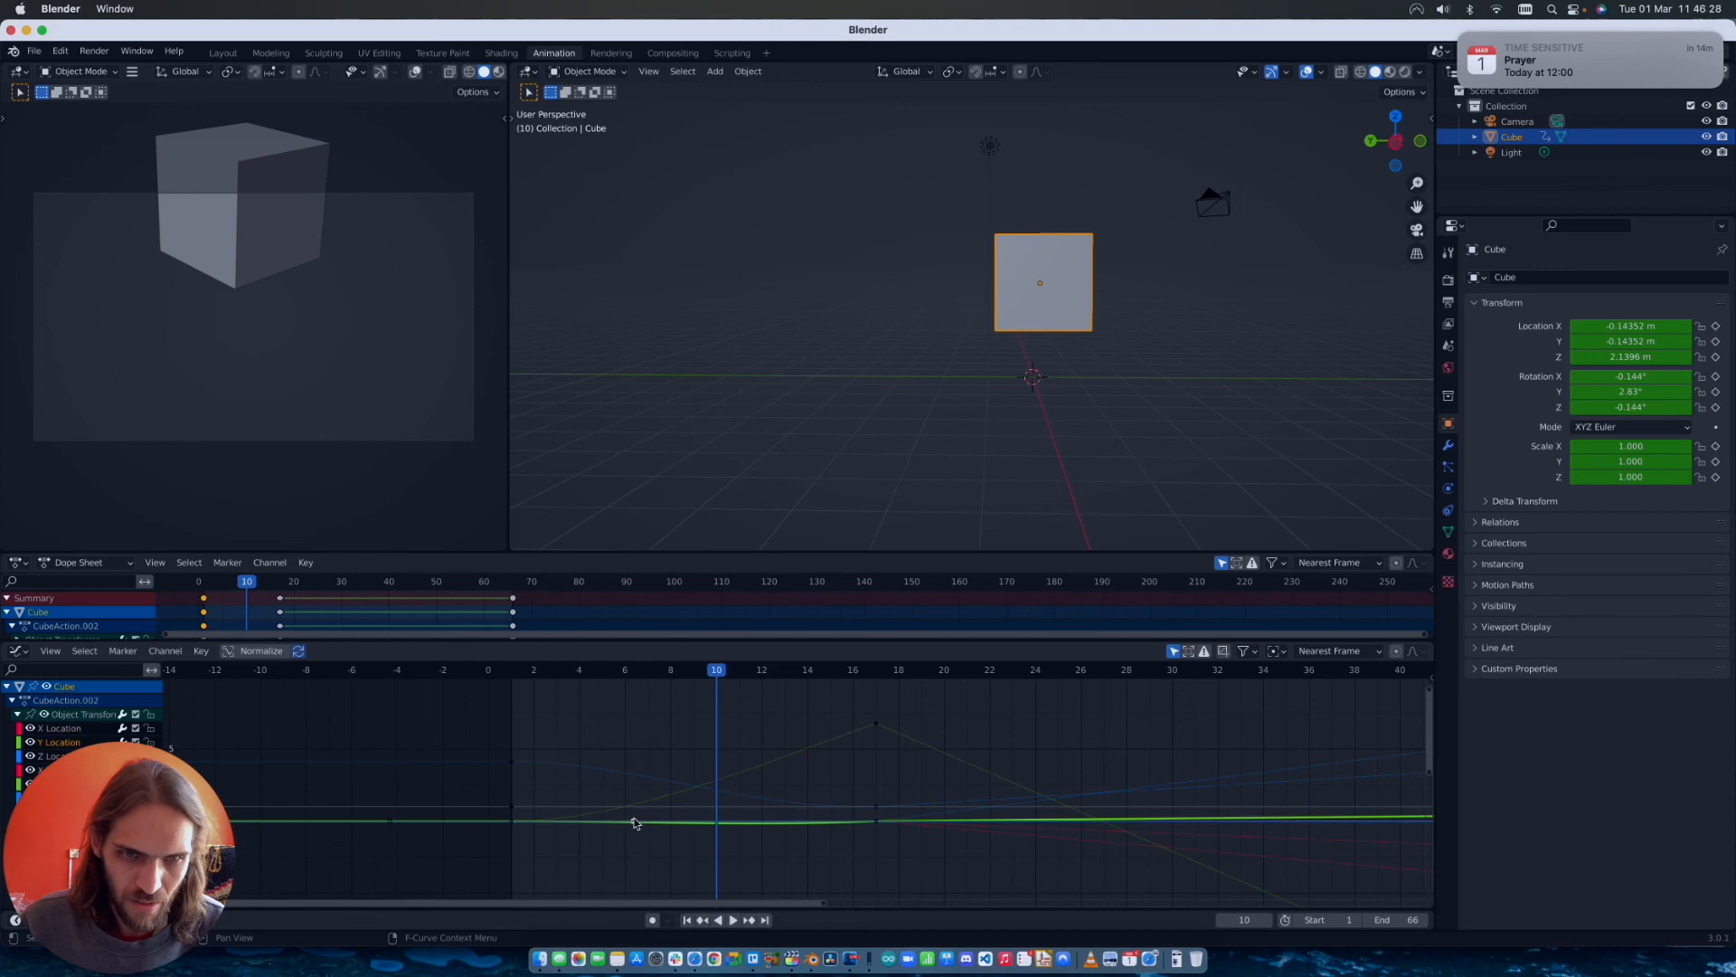
mouse_move(633, 822)
mouse_down()
mouse_move(632, 788)
mouse_move(627, 818)
mouse_up()
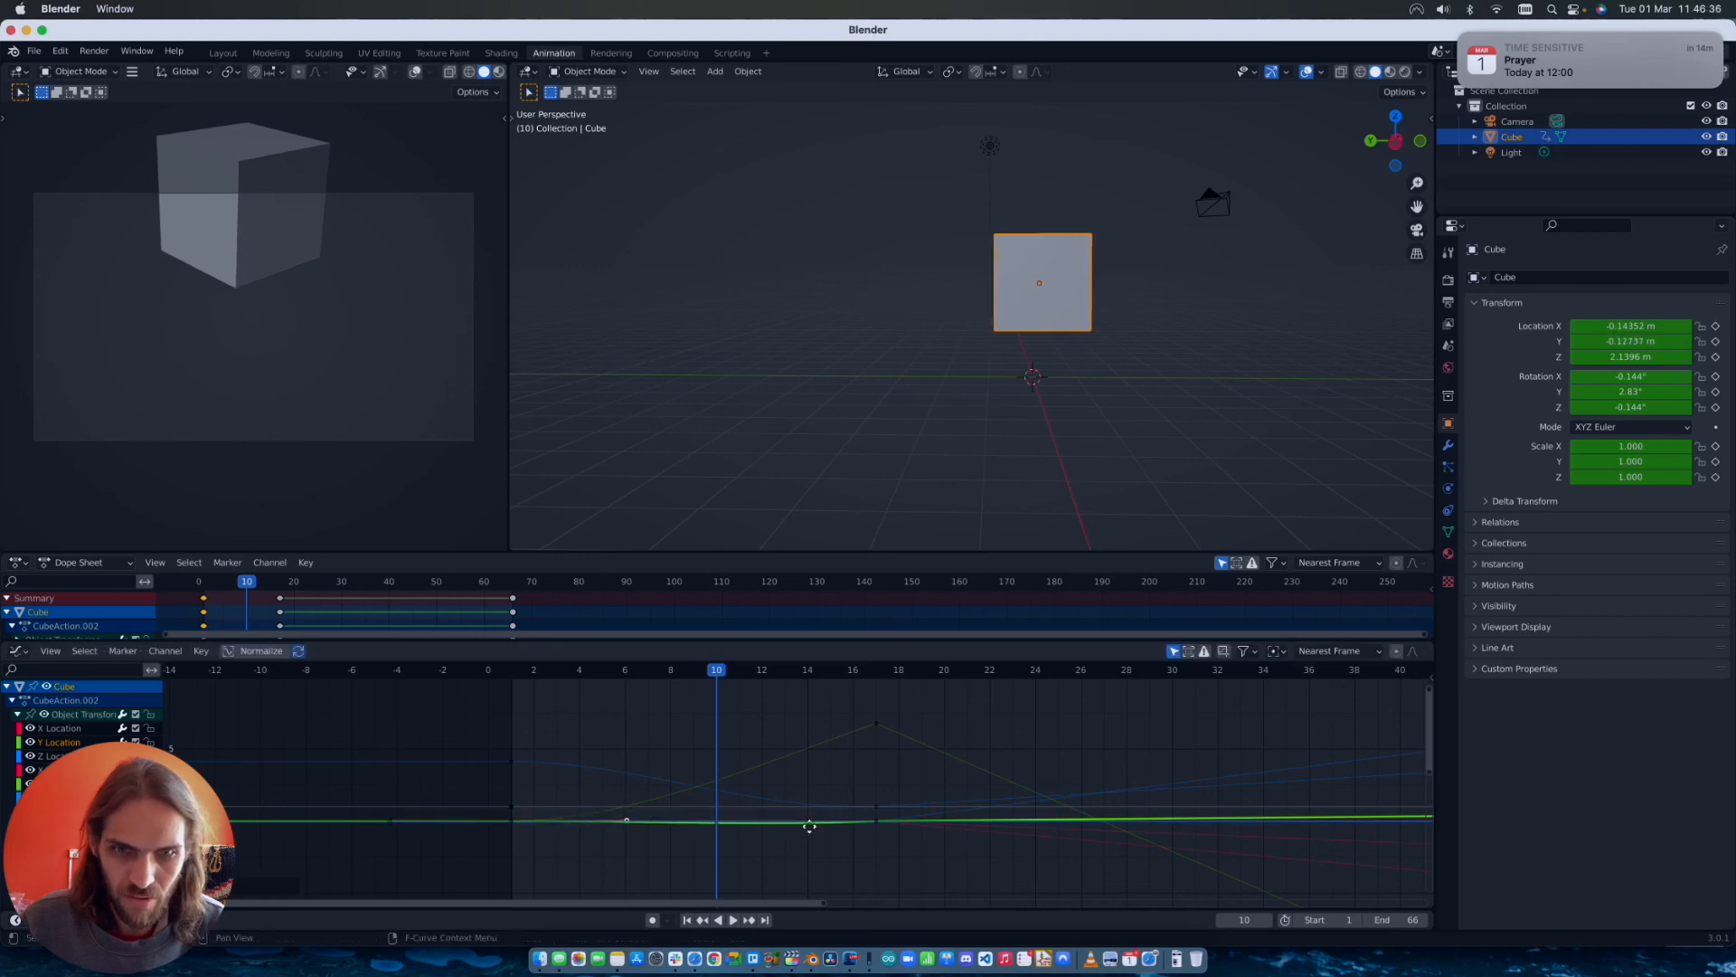
click(875, 727)
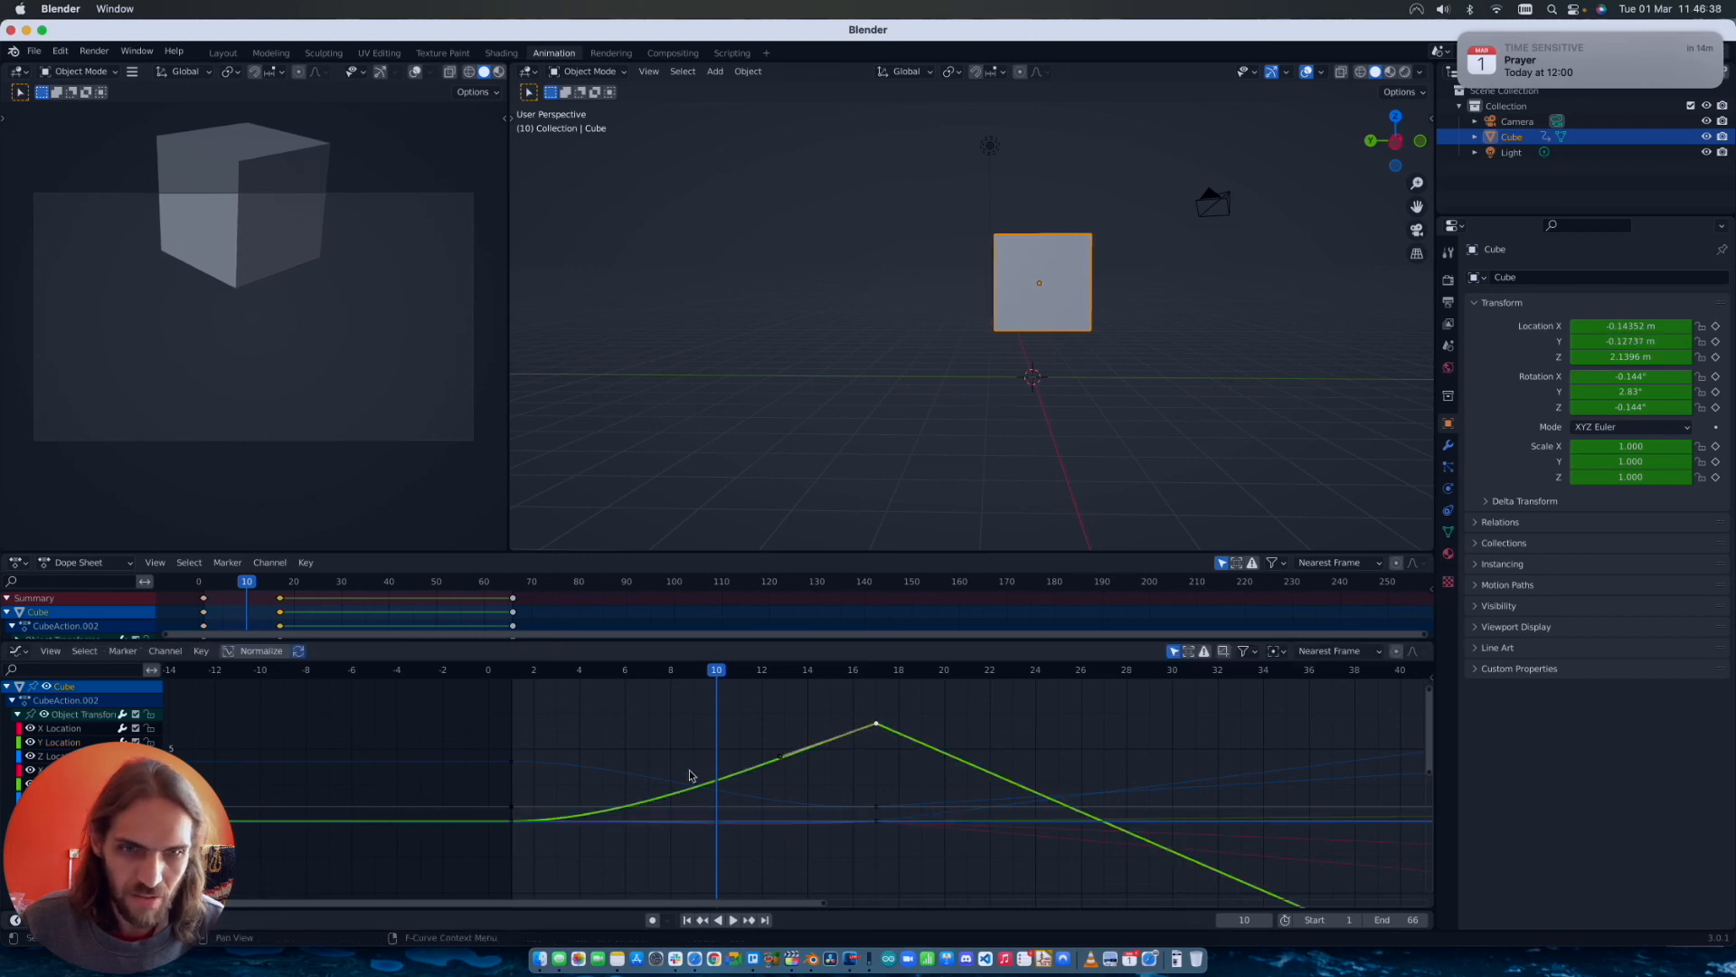
Step: Highlight the Z Location curve and try setting its frame 1 and frame 17 keyframes to Linear interpolation
click(53, 756)
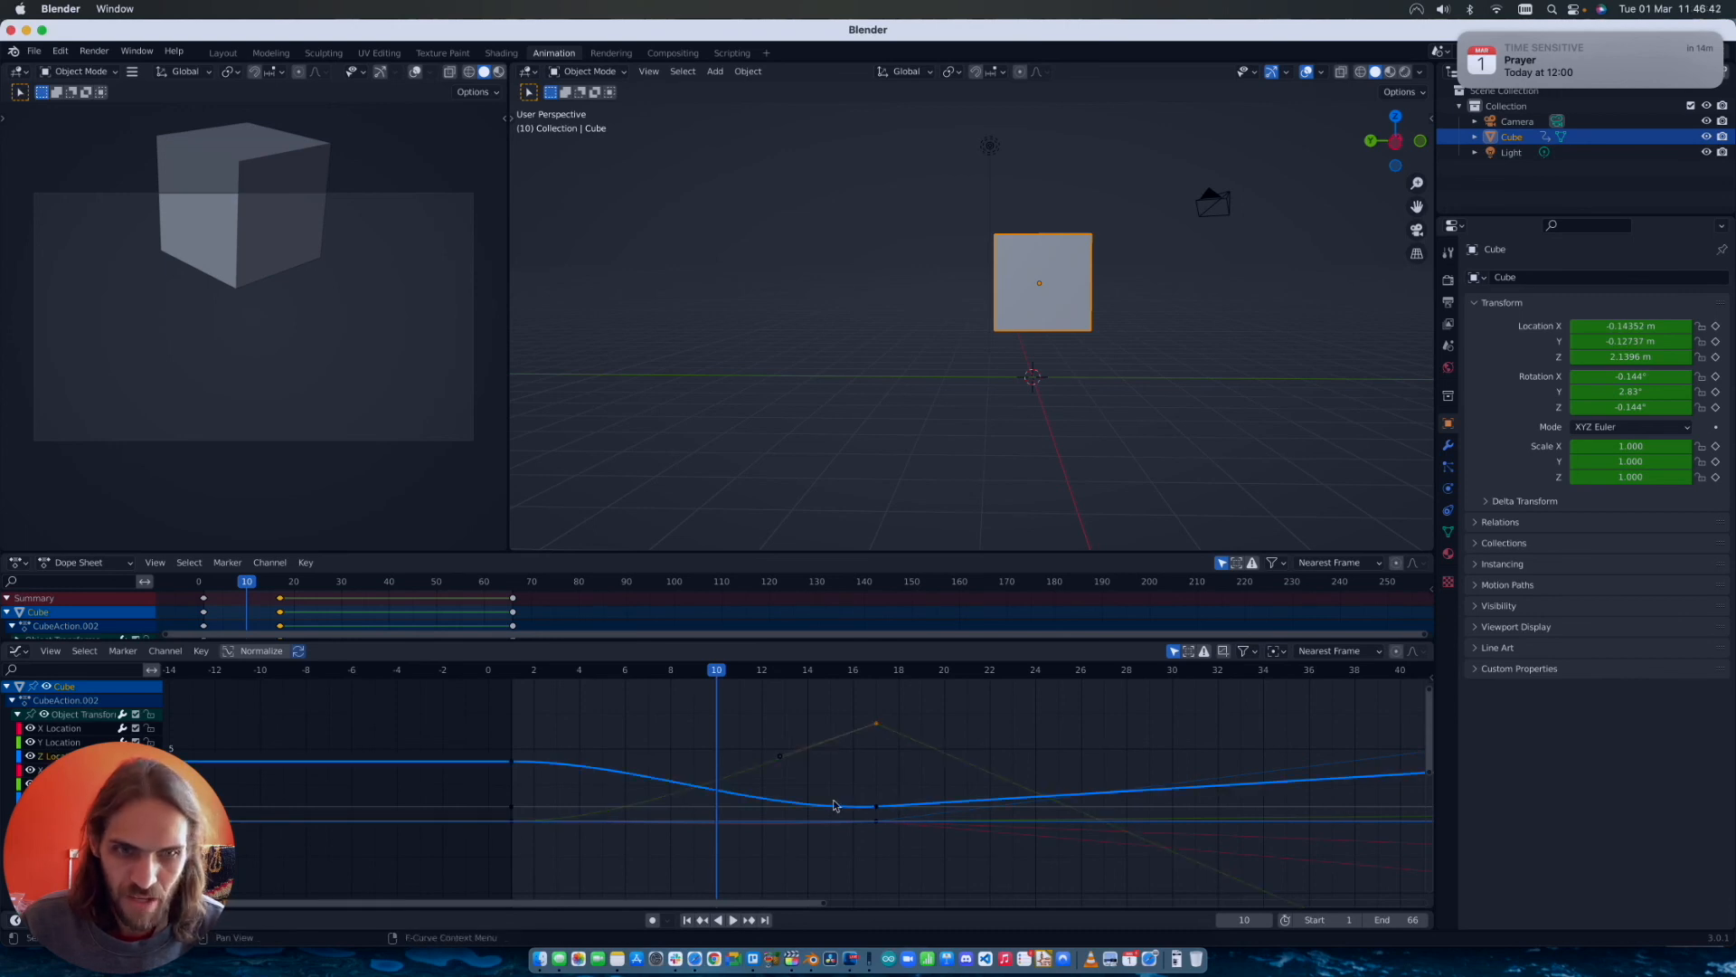
right_click(514, 767)
mouse_move(516, 768)
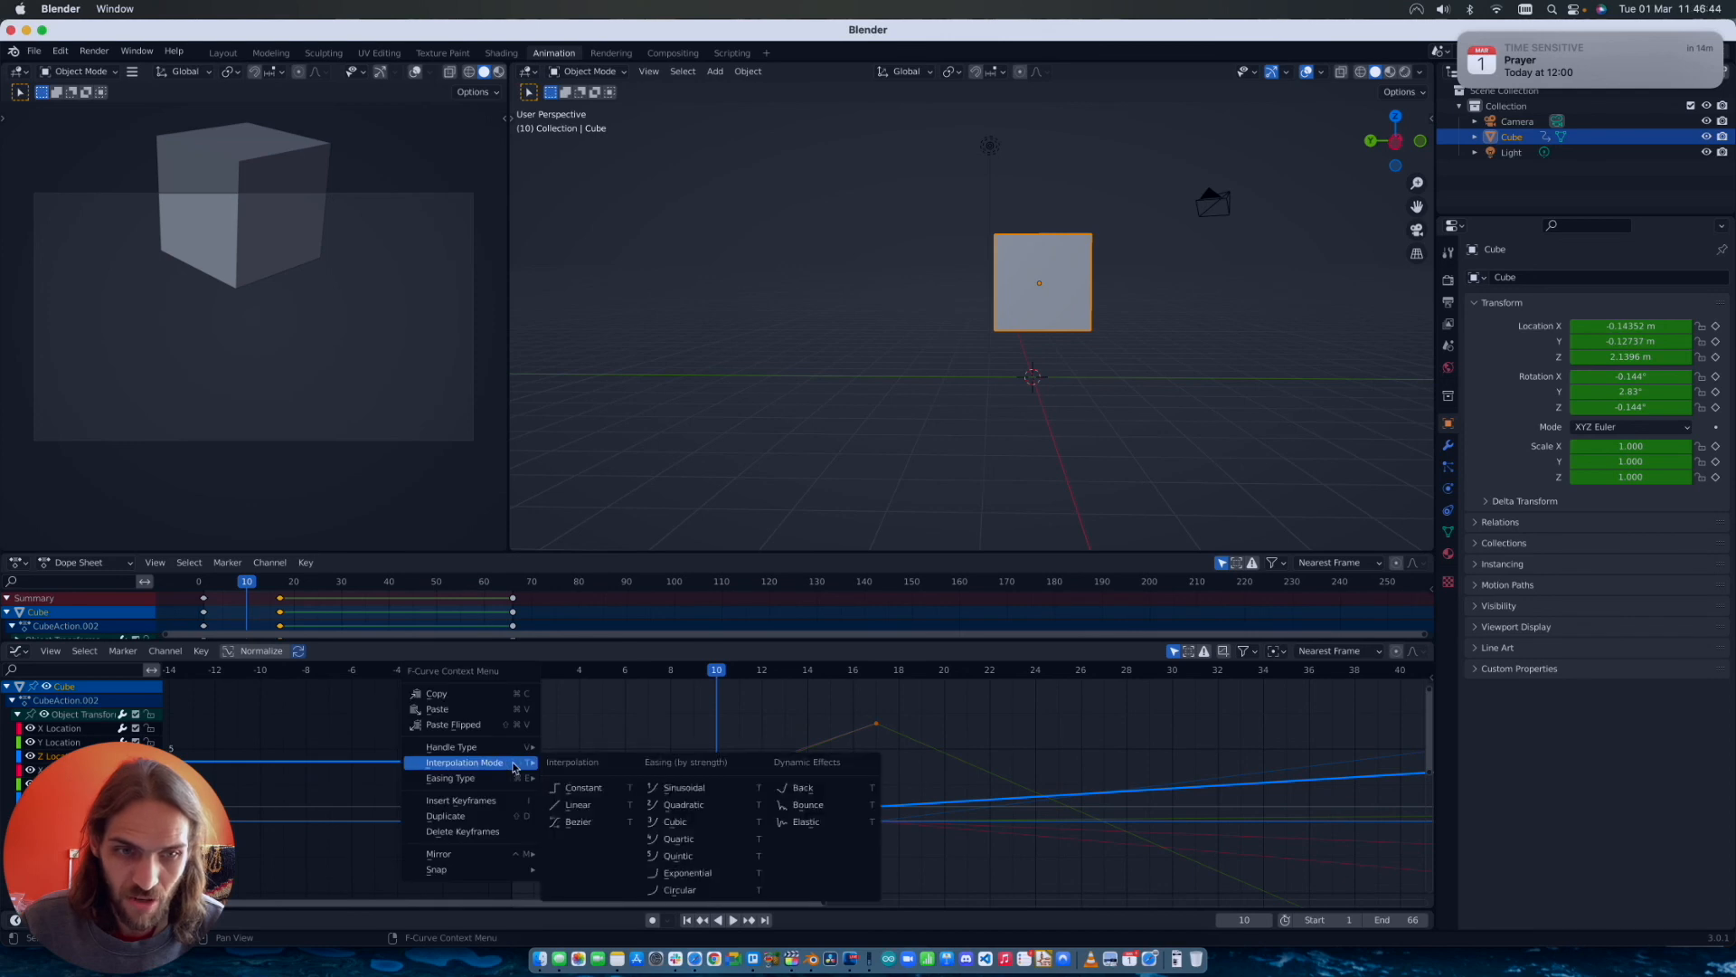
click(588, 808)
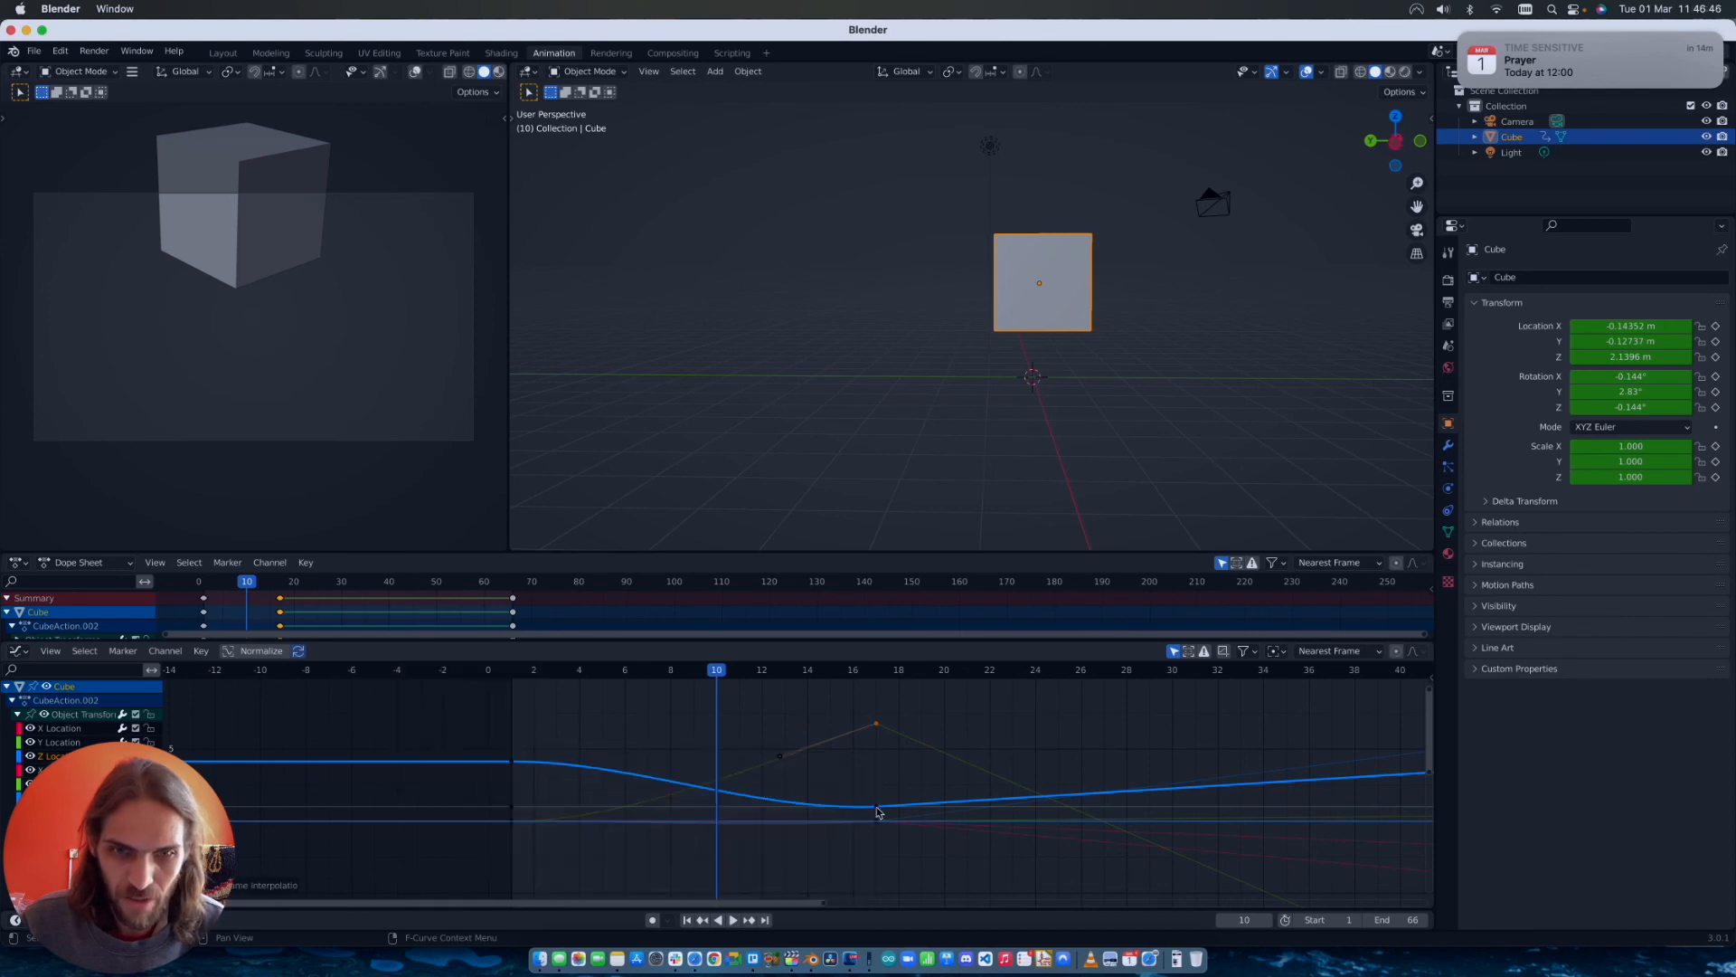
right_click(876, 809)
mouse_move(877, 808)
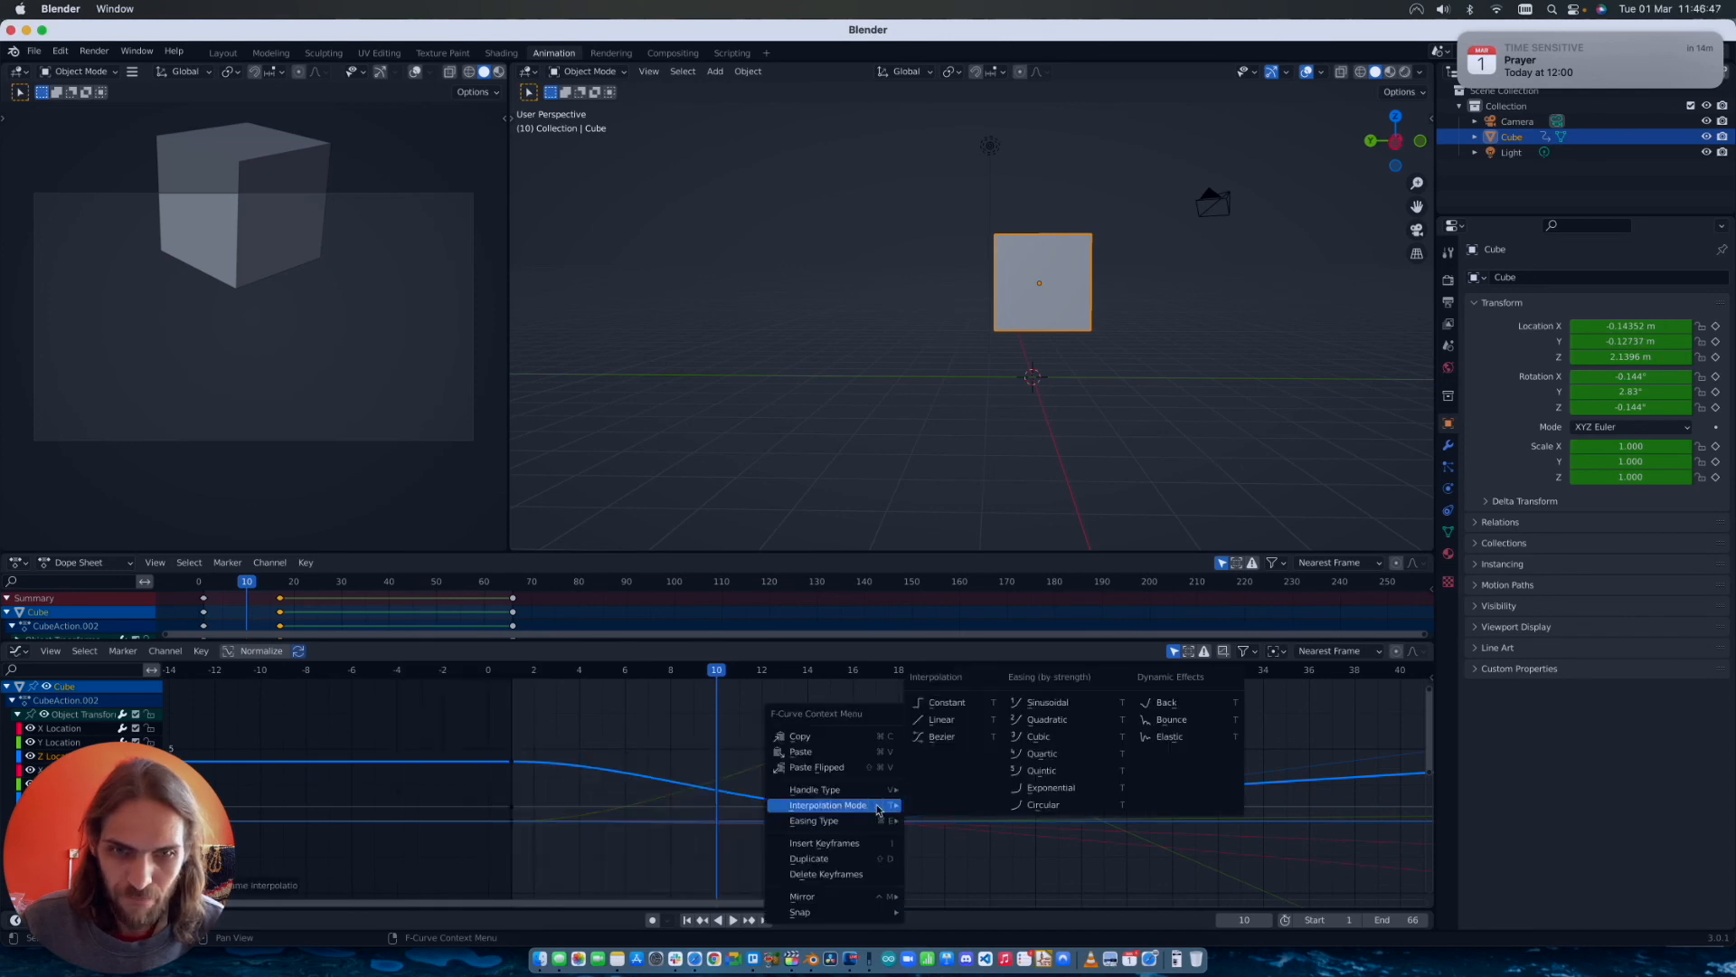
click(946, 723)
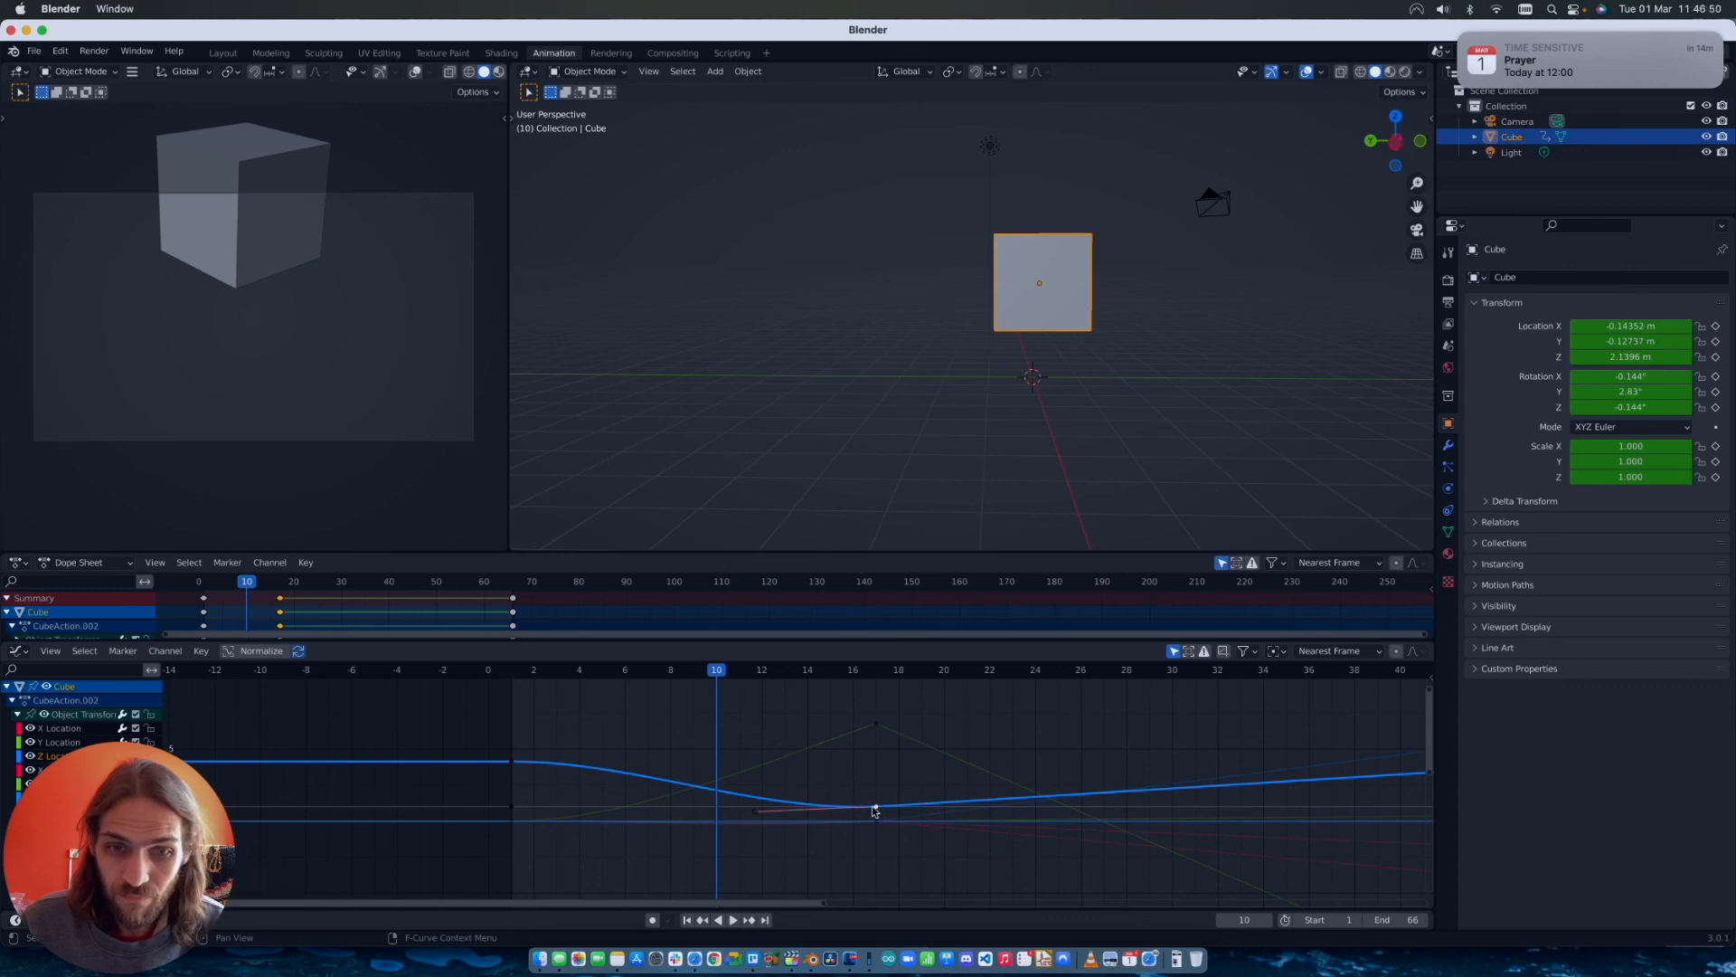
Step: Straighten the Z Location curve by raising the frame 17 keyframe's incoming handle and lowering the frame 1 keyframe's outgoing handle
drag(757, 812, 755, 789)
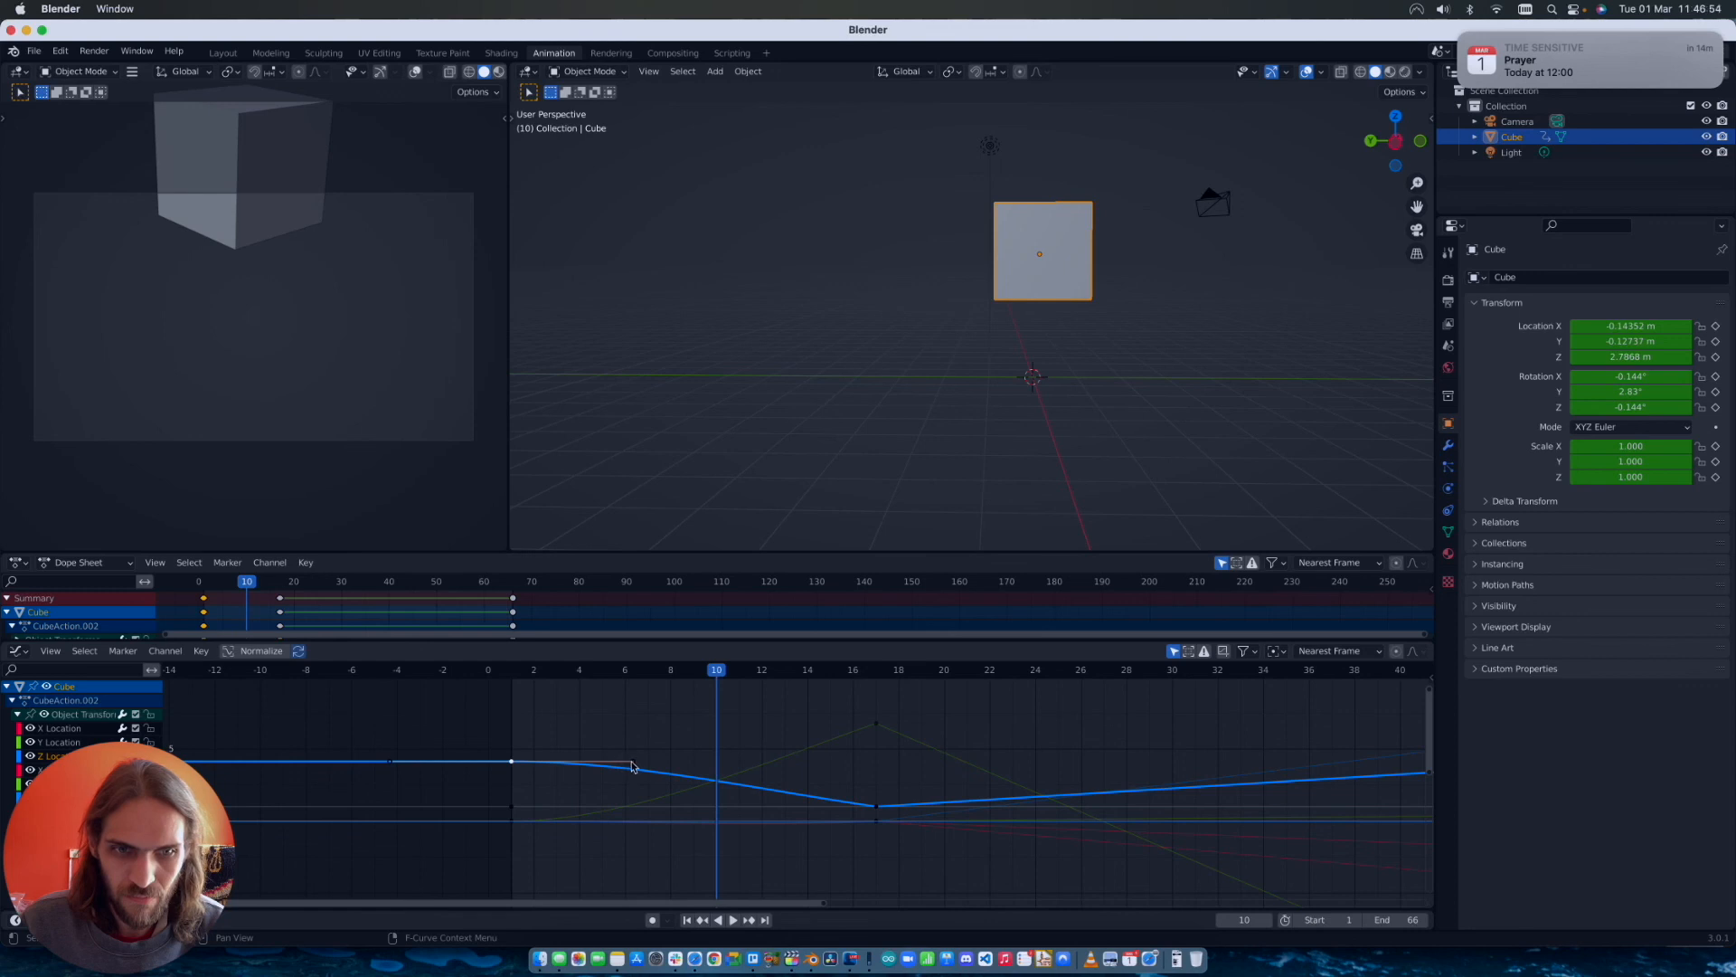
drag(632, 767, 633, 776)
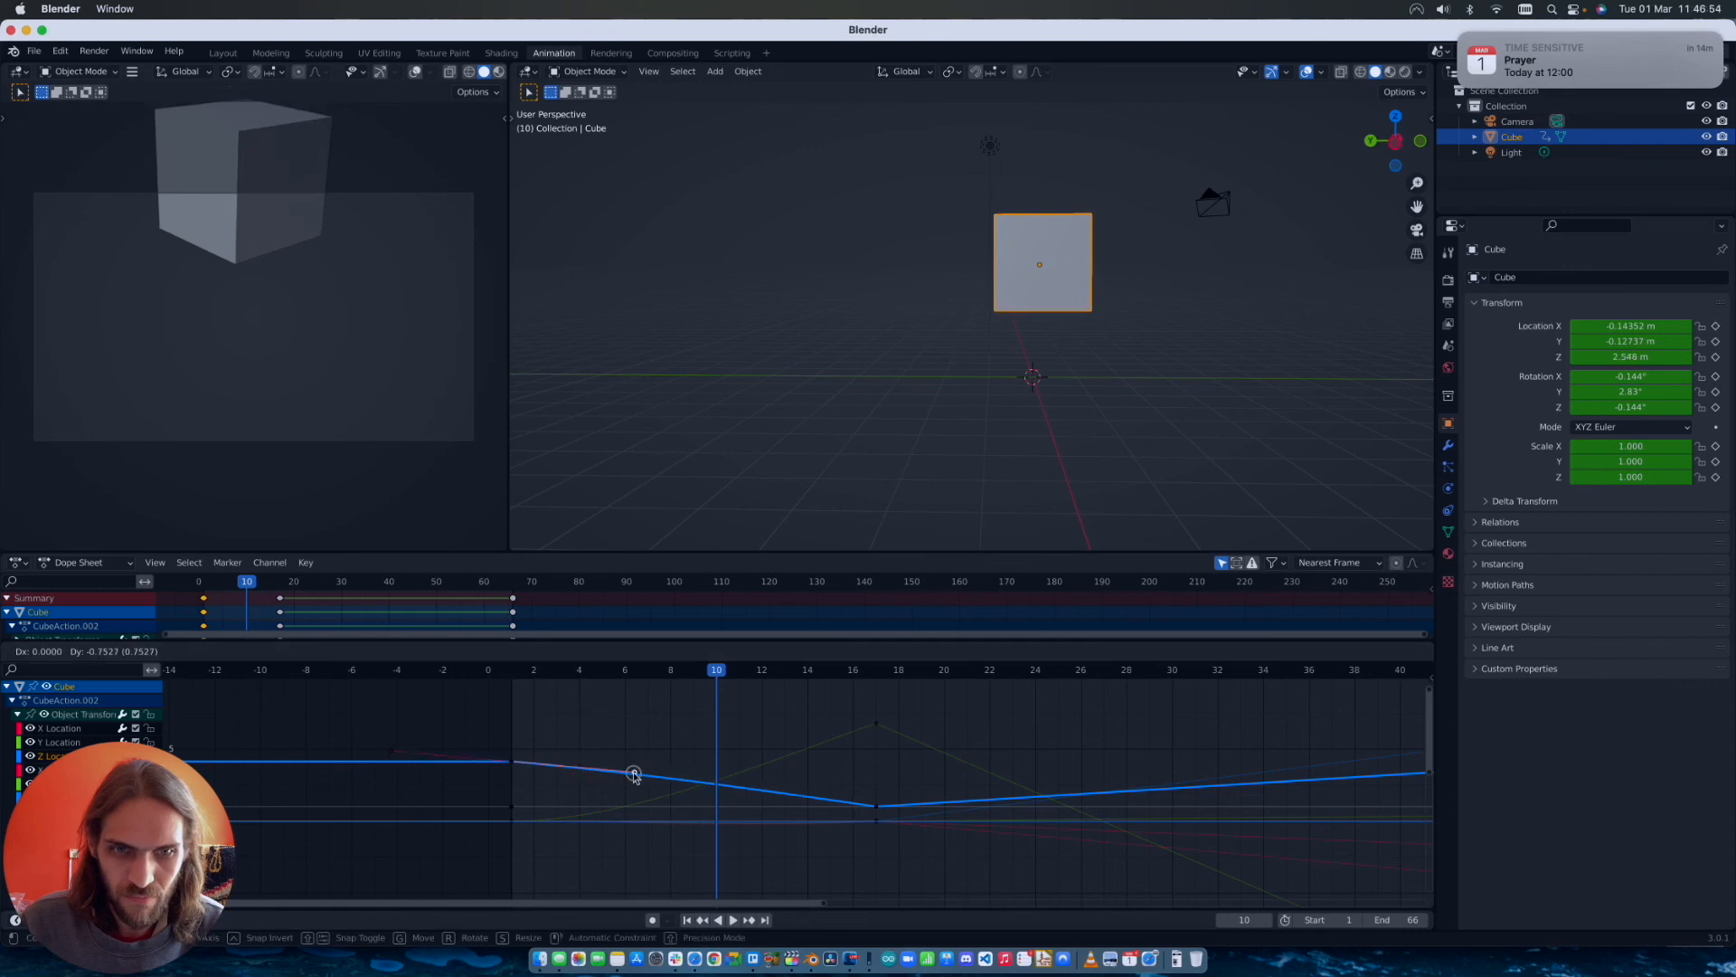
Step: Select the Z Location curve's keyframes at frames 1 and 17 and set their interpolation mode to Linear
click(511, 761)
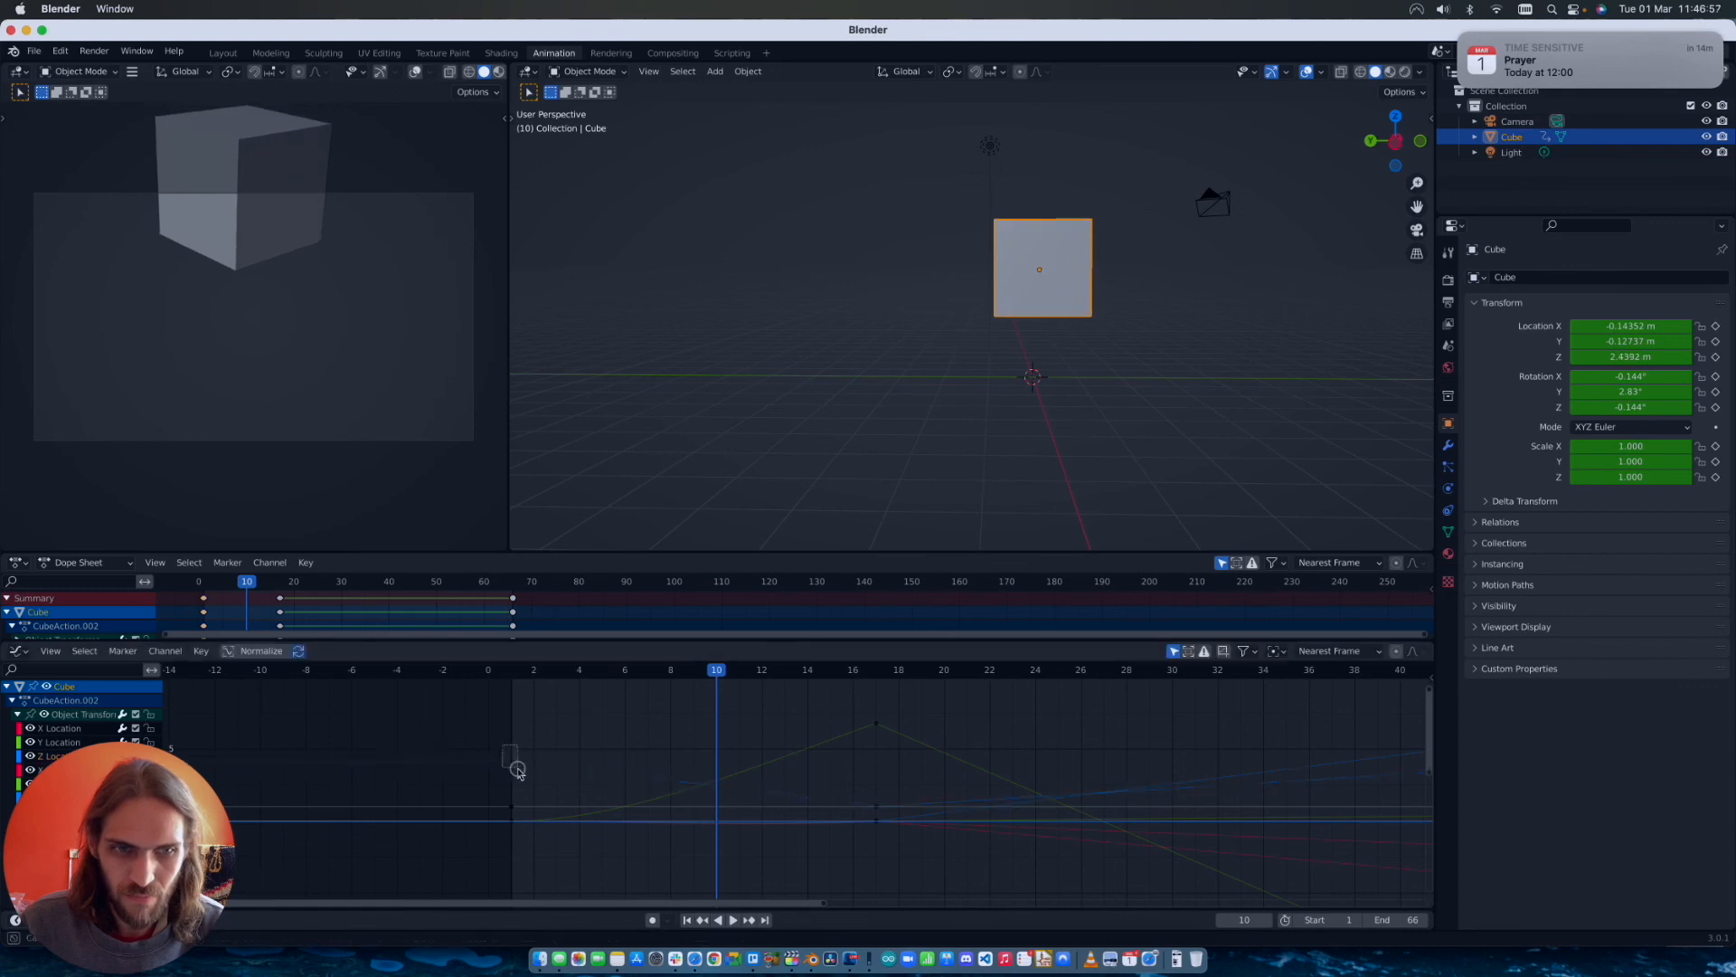
right_click(875, 803)
mouse_move(877, 807)
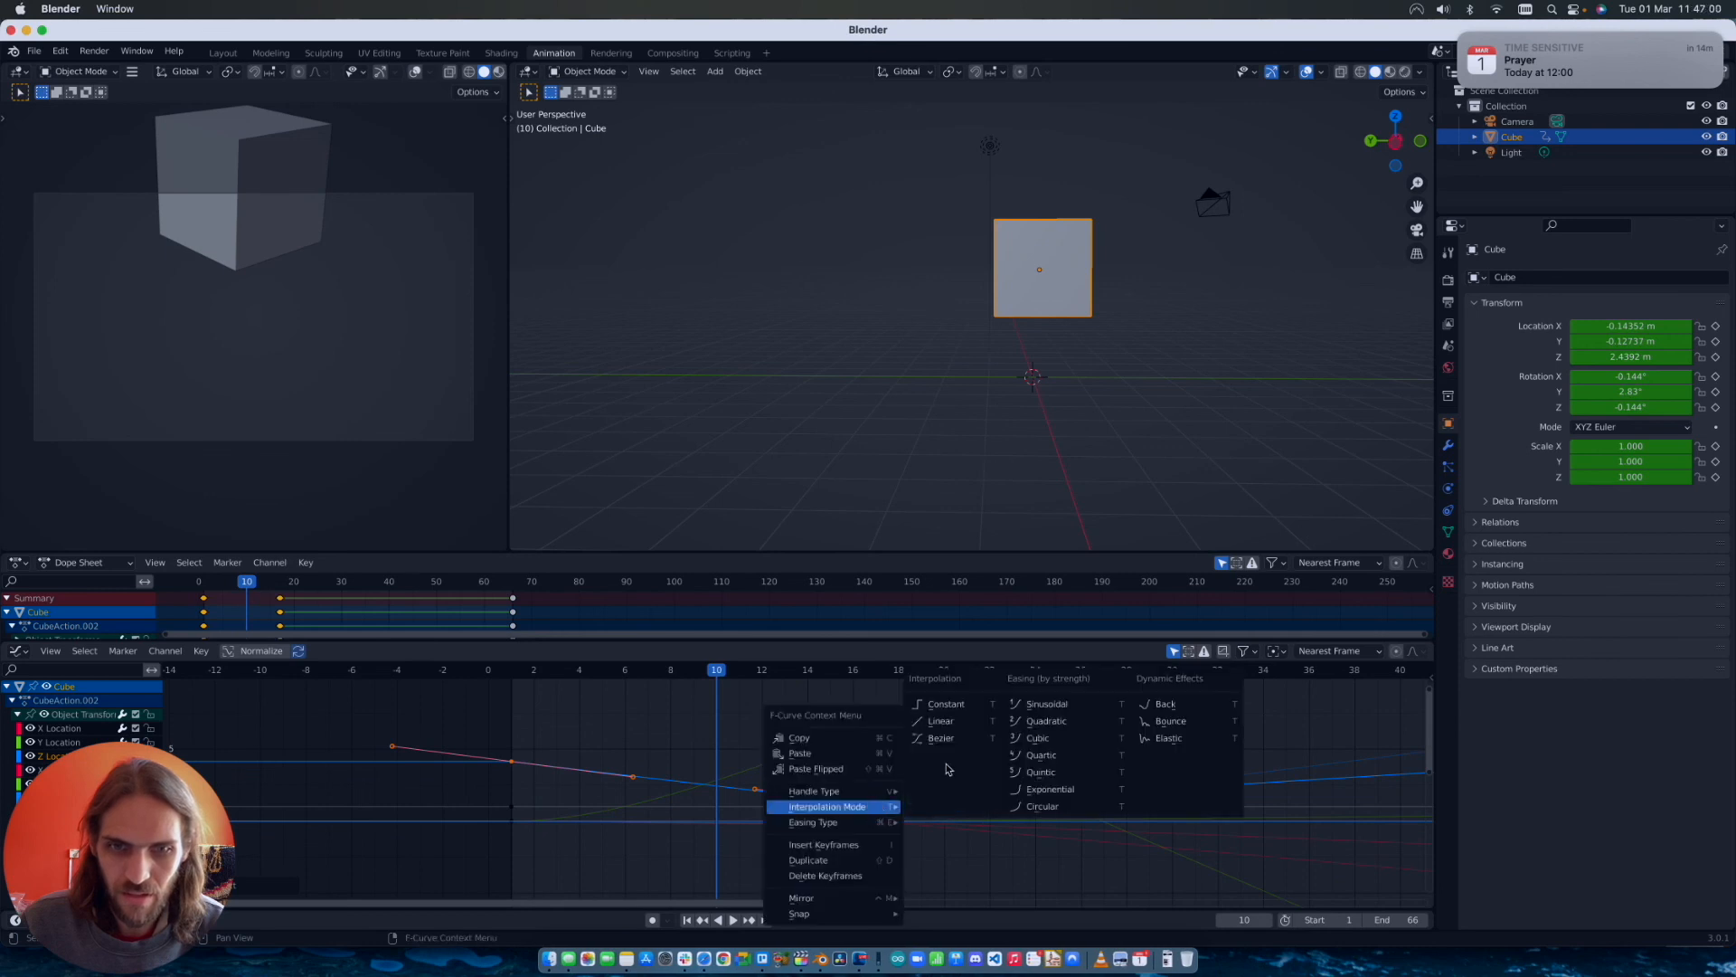
click(948, 722)
Step: Highlight the Y Location curve and play the animation from frame 1, viewing the cube's fall from another angle
key(space)
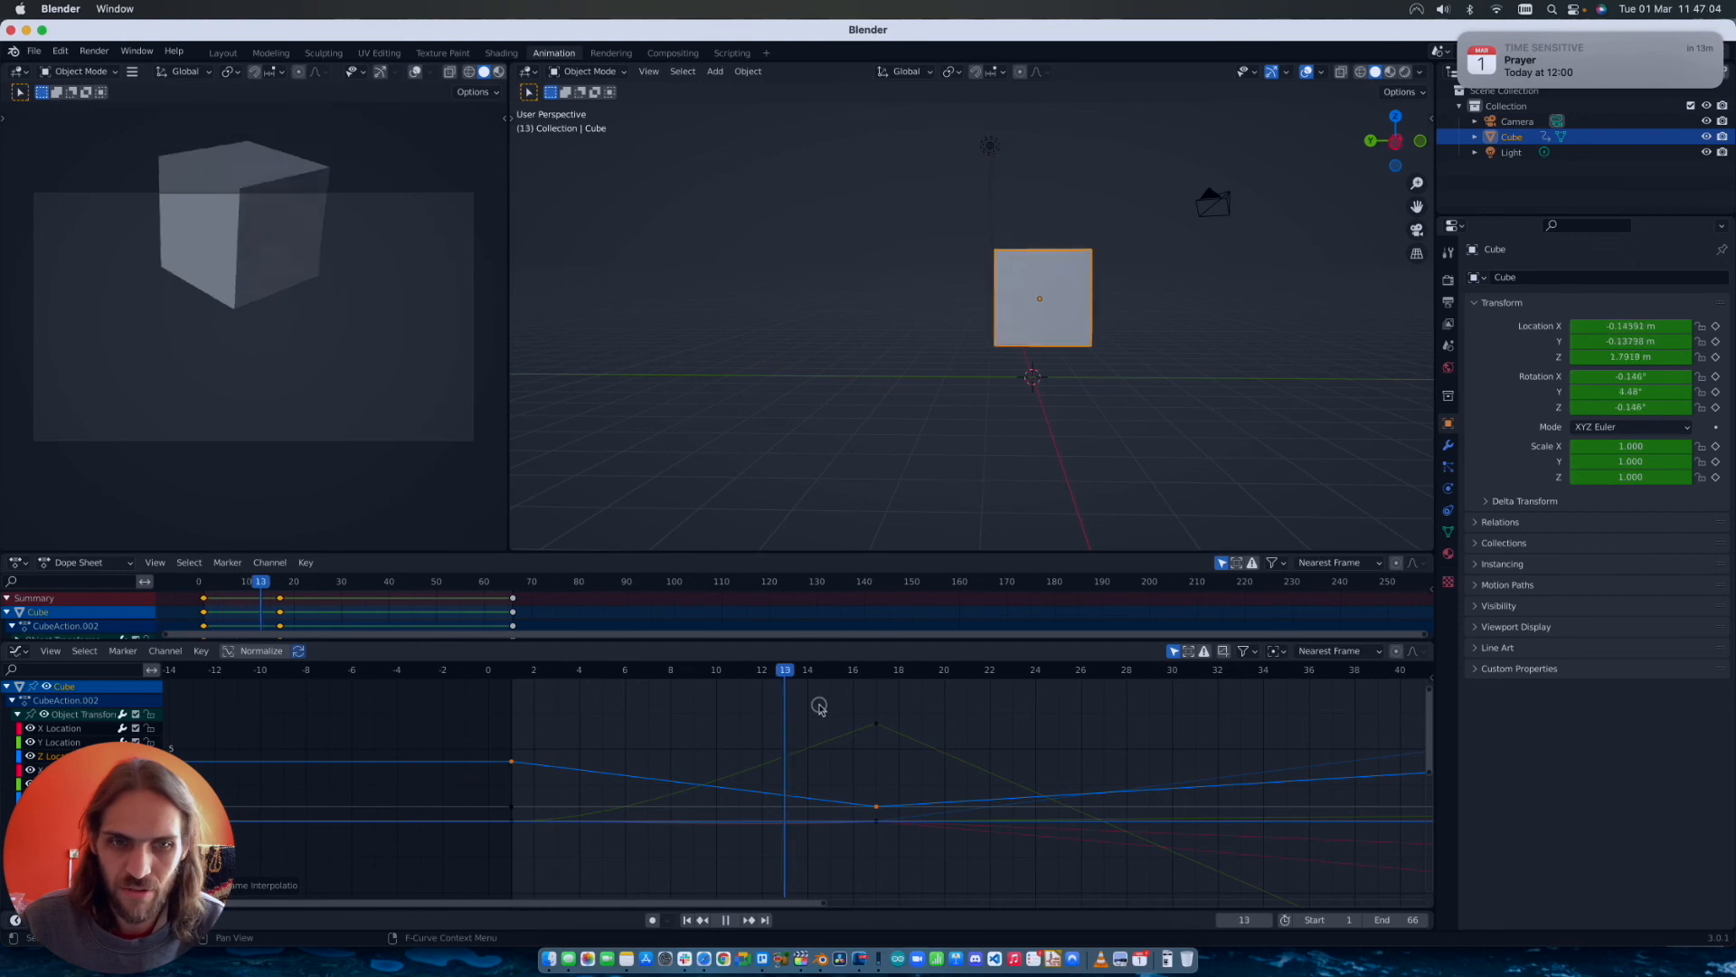
key(space)
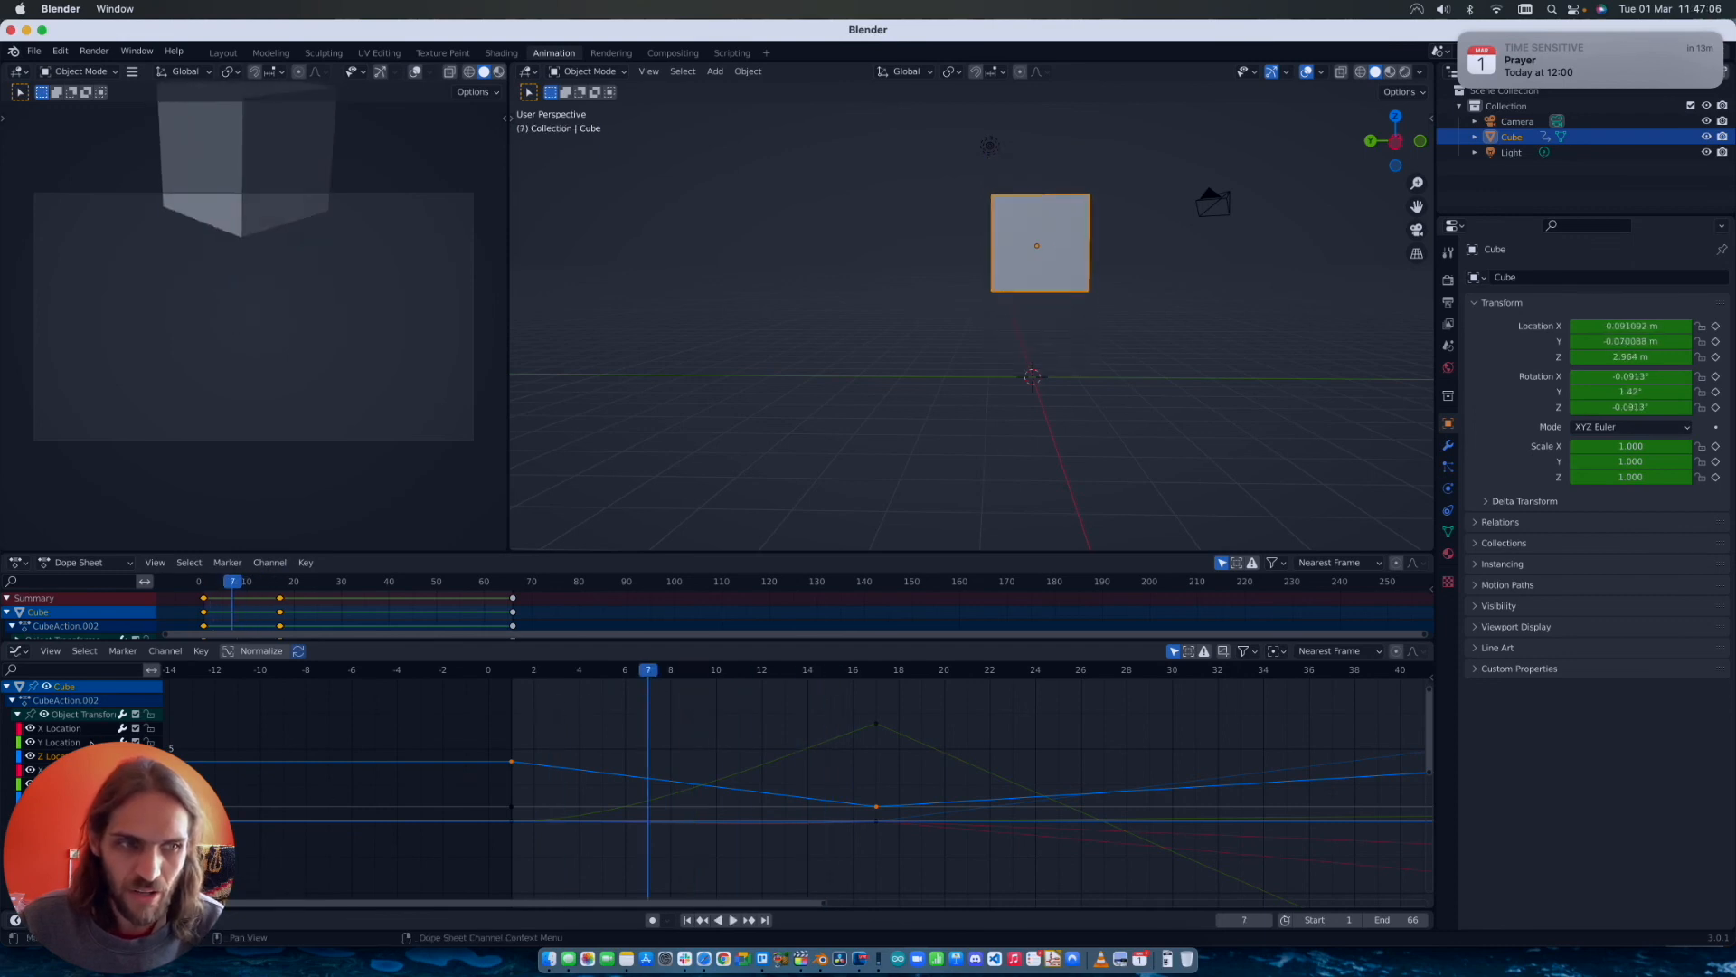
click(60, 743)
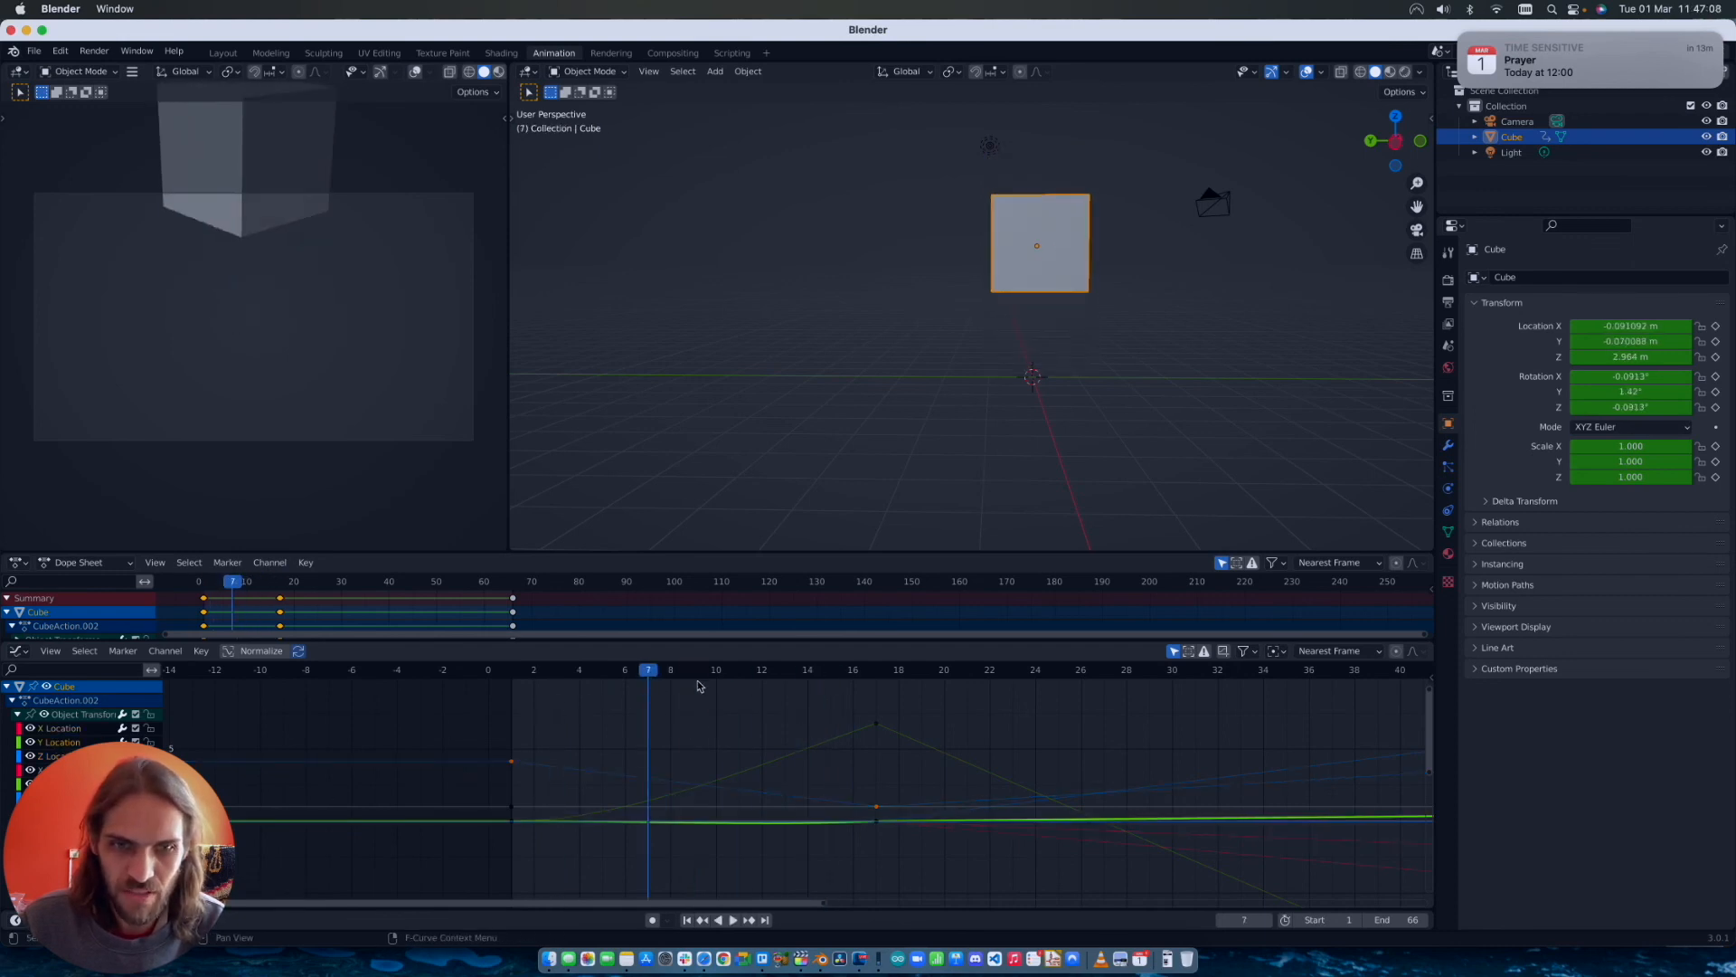
drag(647, 675, 509, 684)
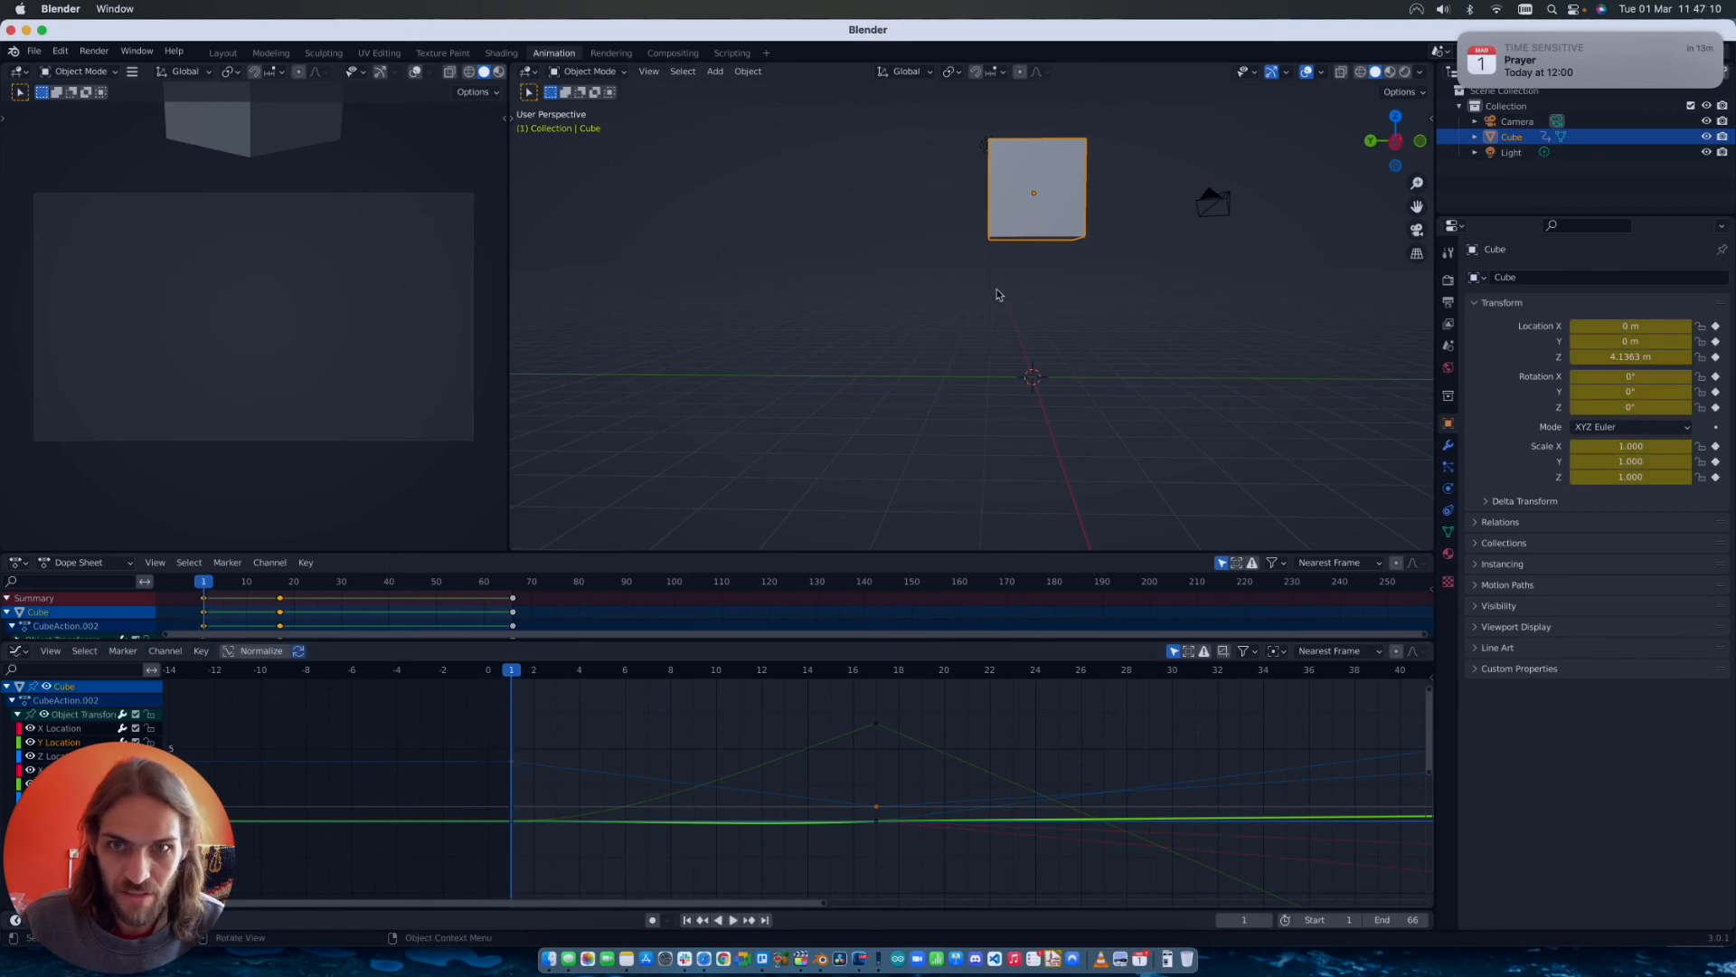
key(space)
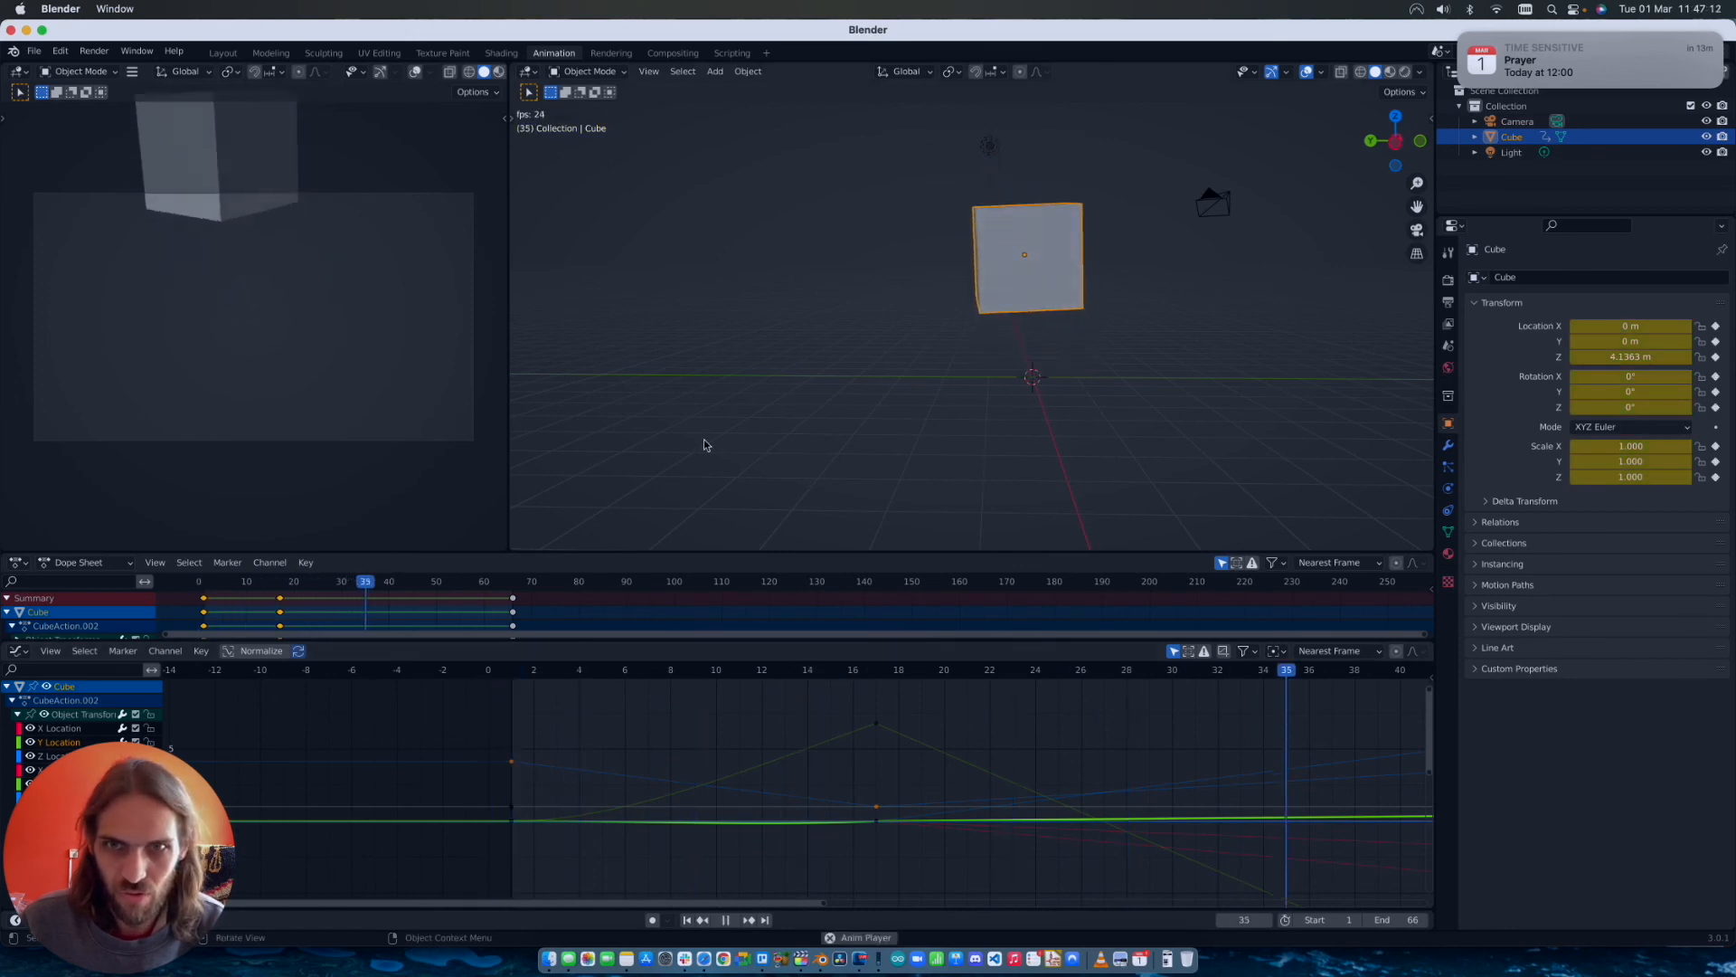
scroll(758, 394, right, 10)
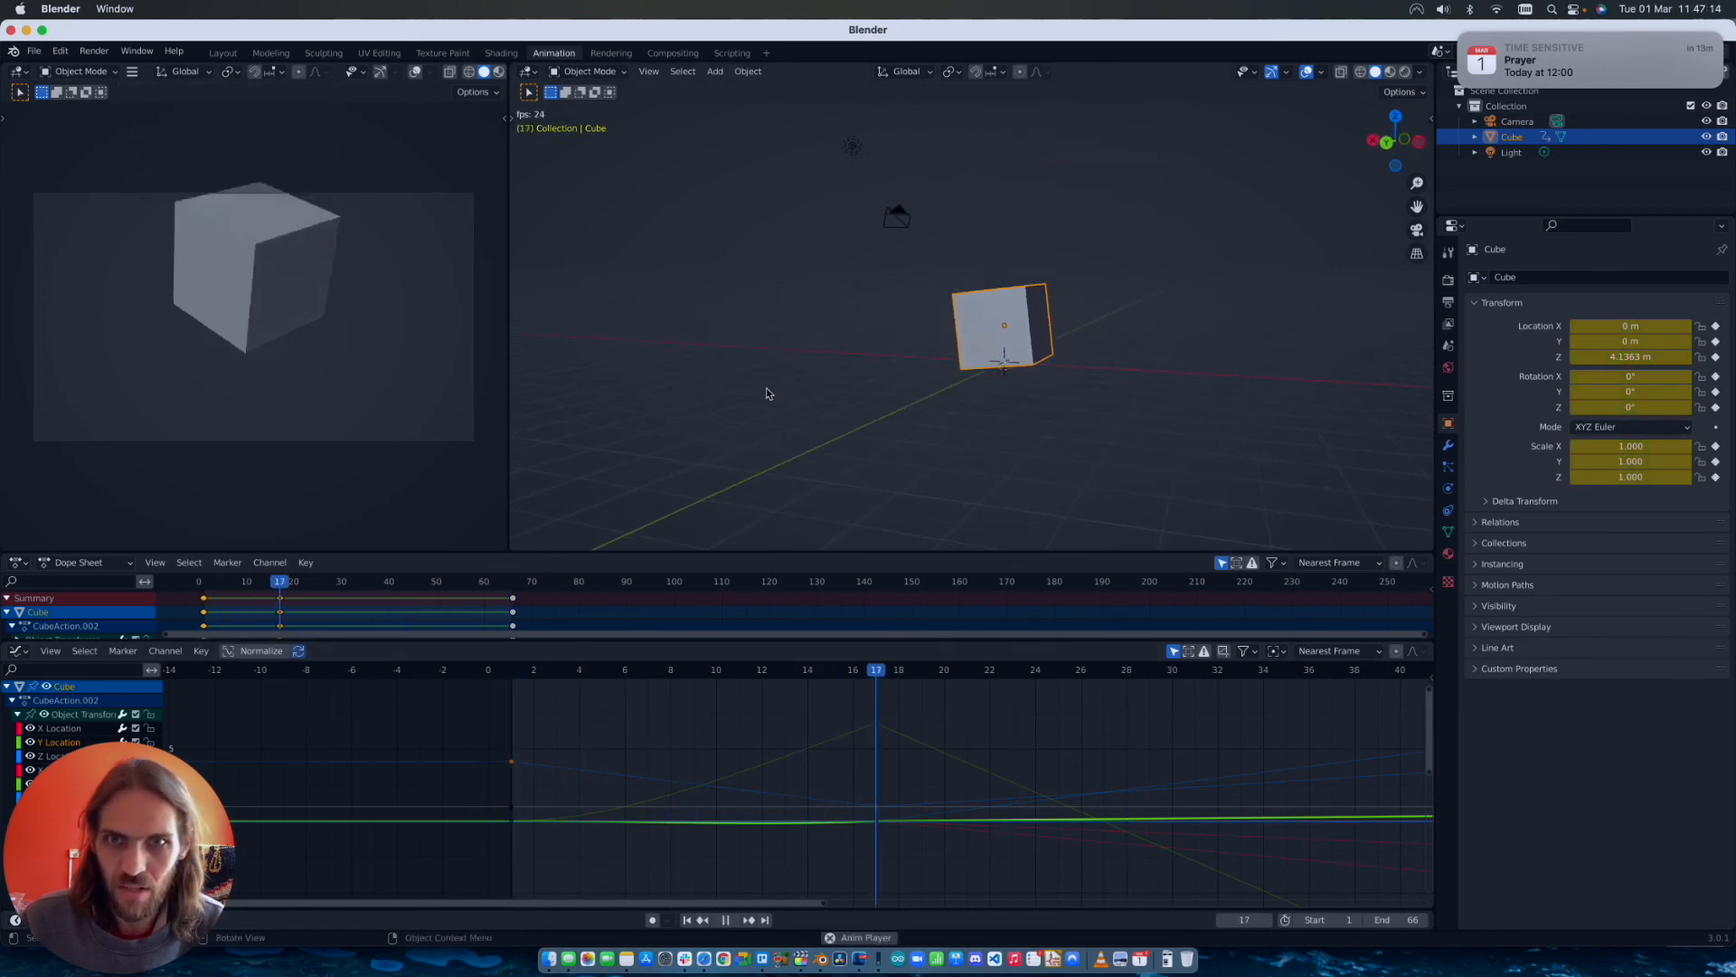
scroll(807, 392, right, 3)
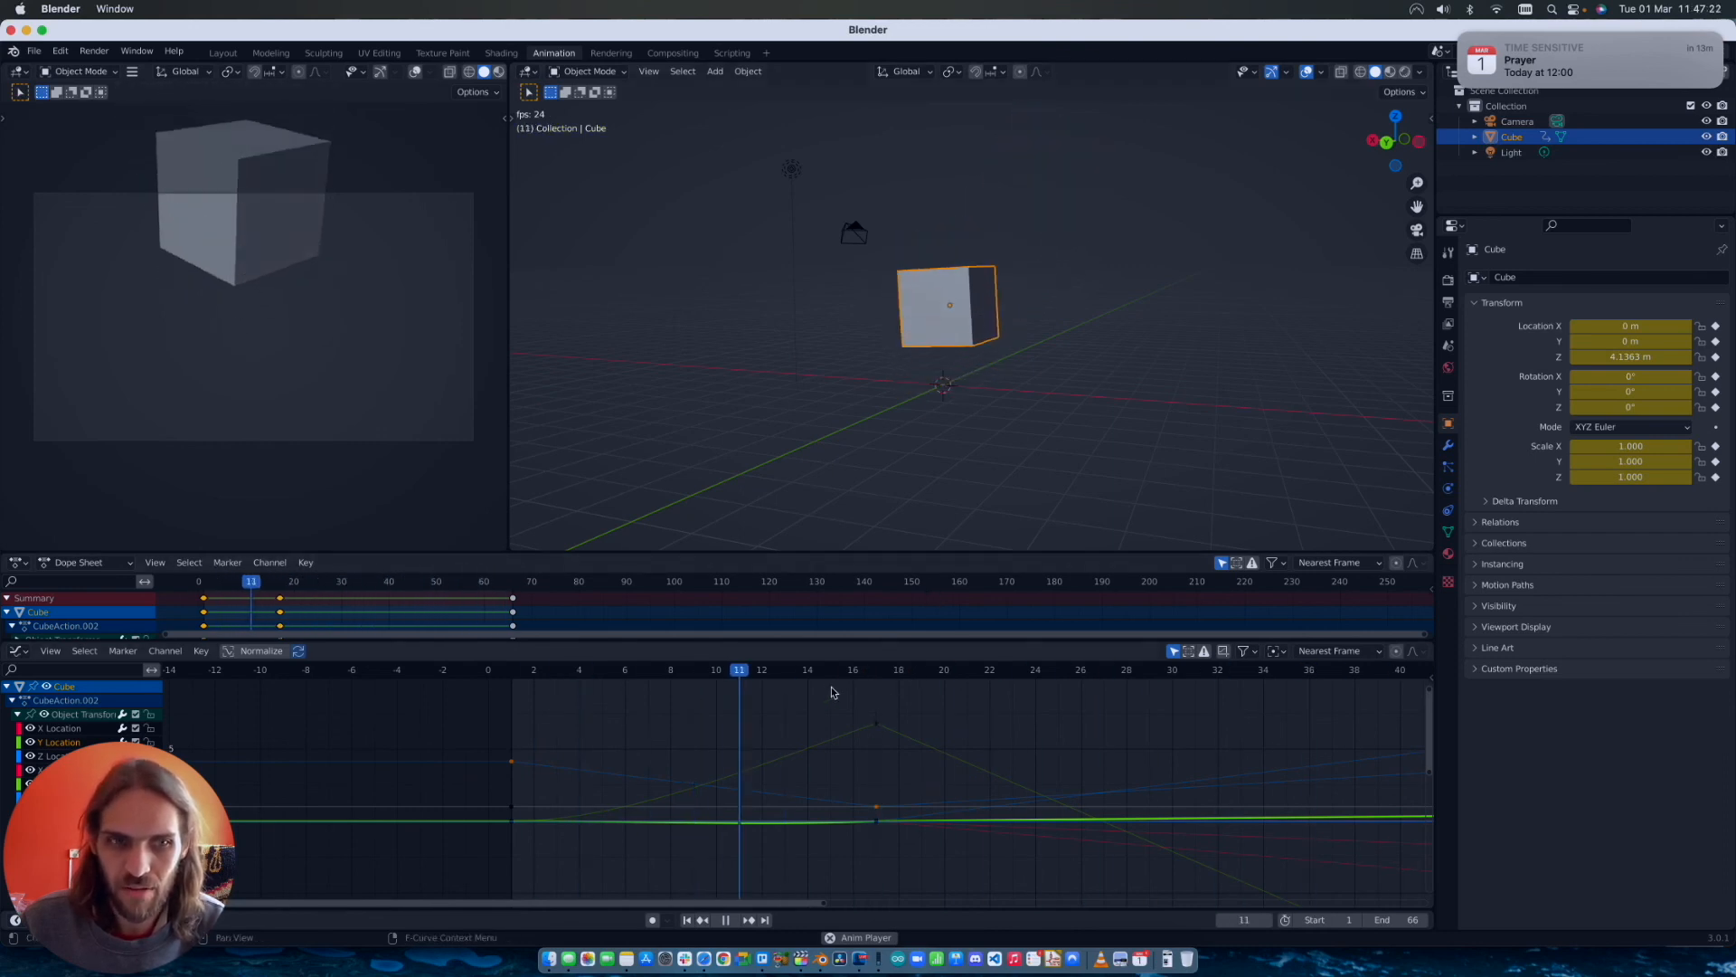
key(space)
Step: Enlarge the Dope Sheet and set the interpolation mode of all keyframes at frames 17 and 1 to Linear
drag(624, 640, 471, 819)
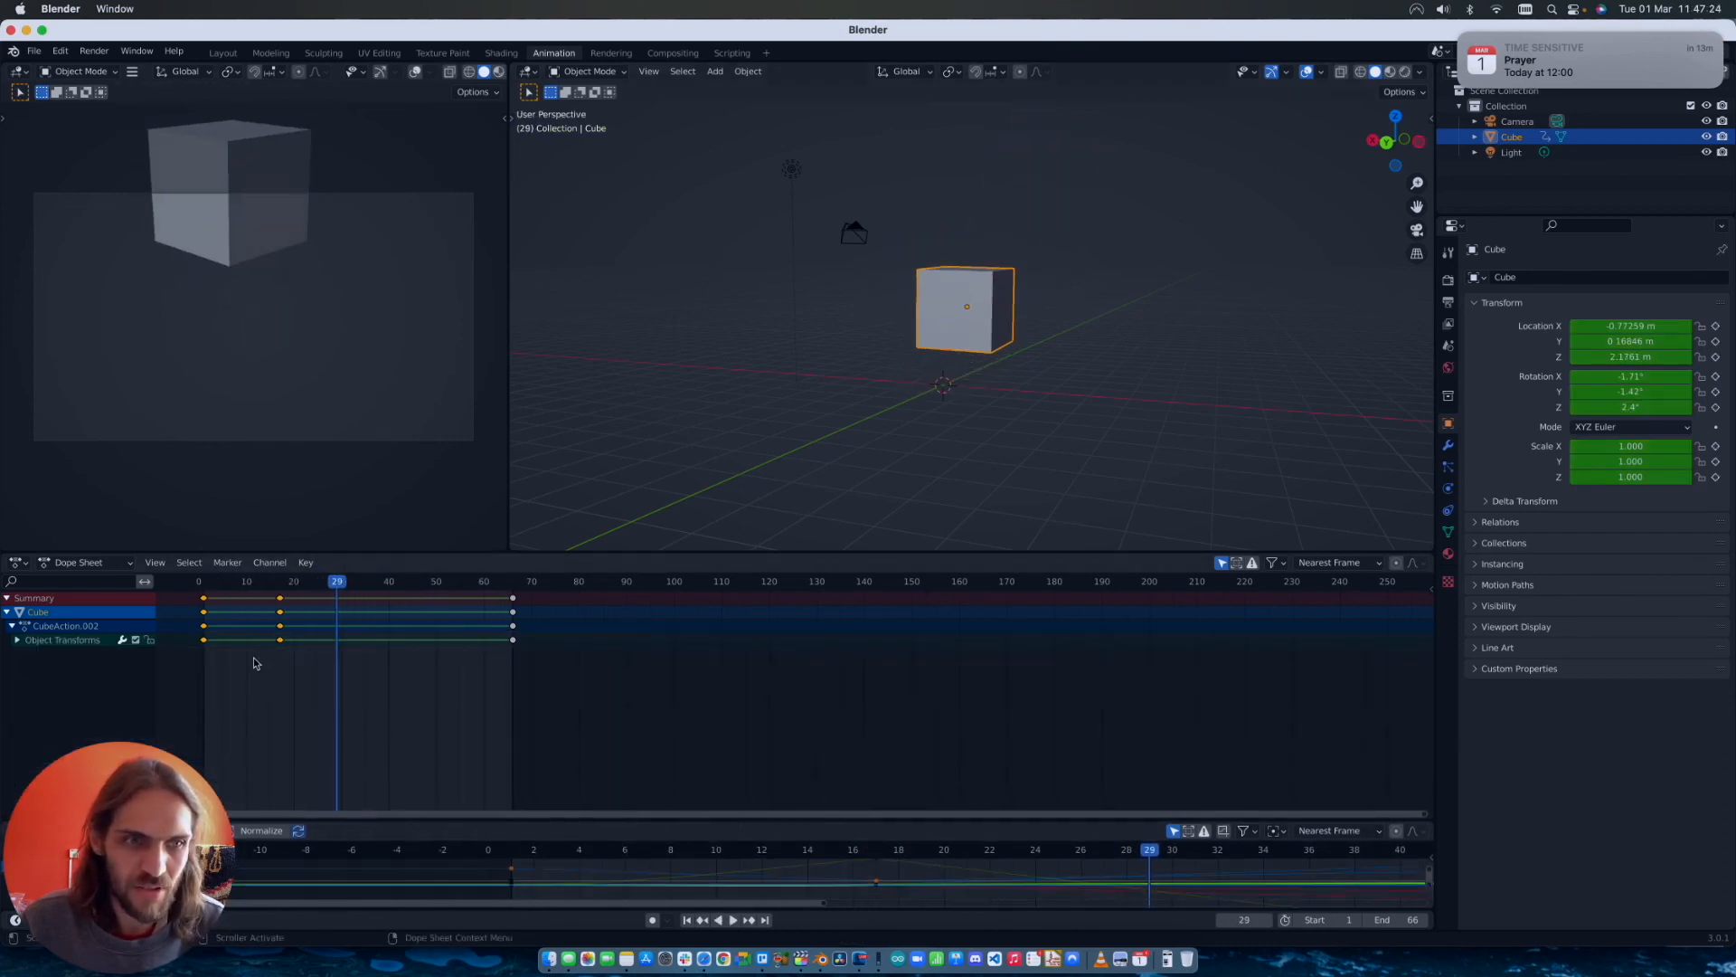
right_click(283, 599)
mouse_move(282, 599)
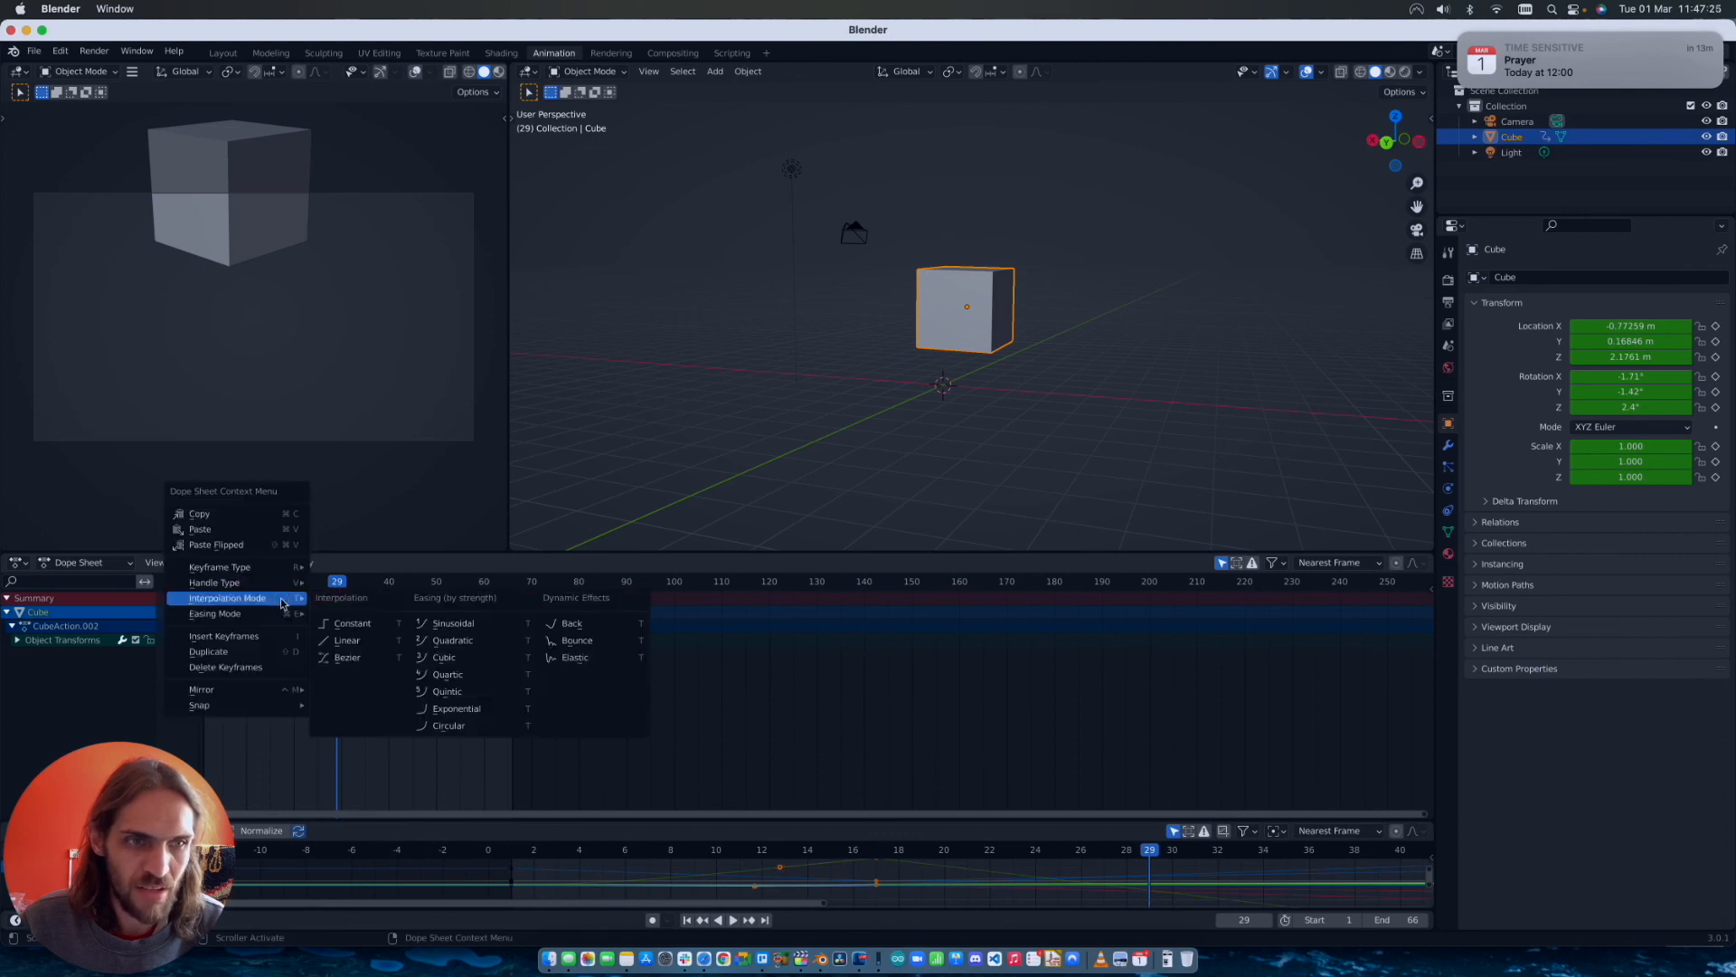
click(364, 640)
right_click(204, 599)
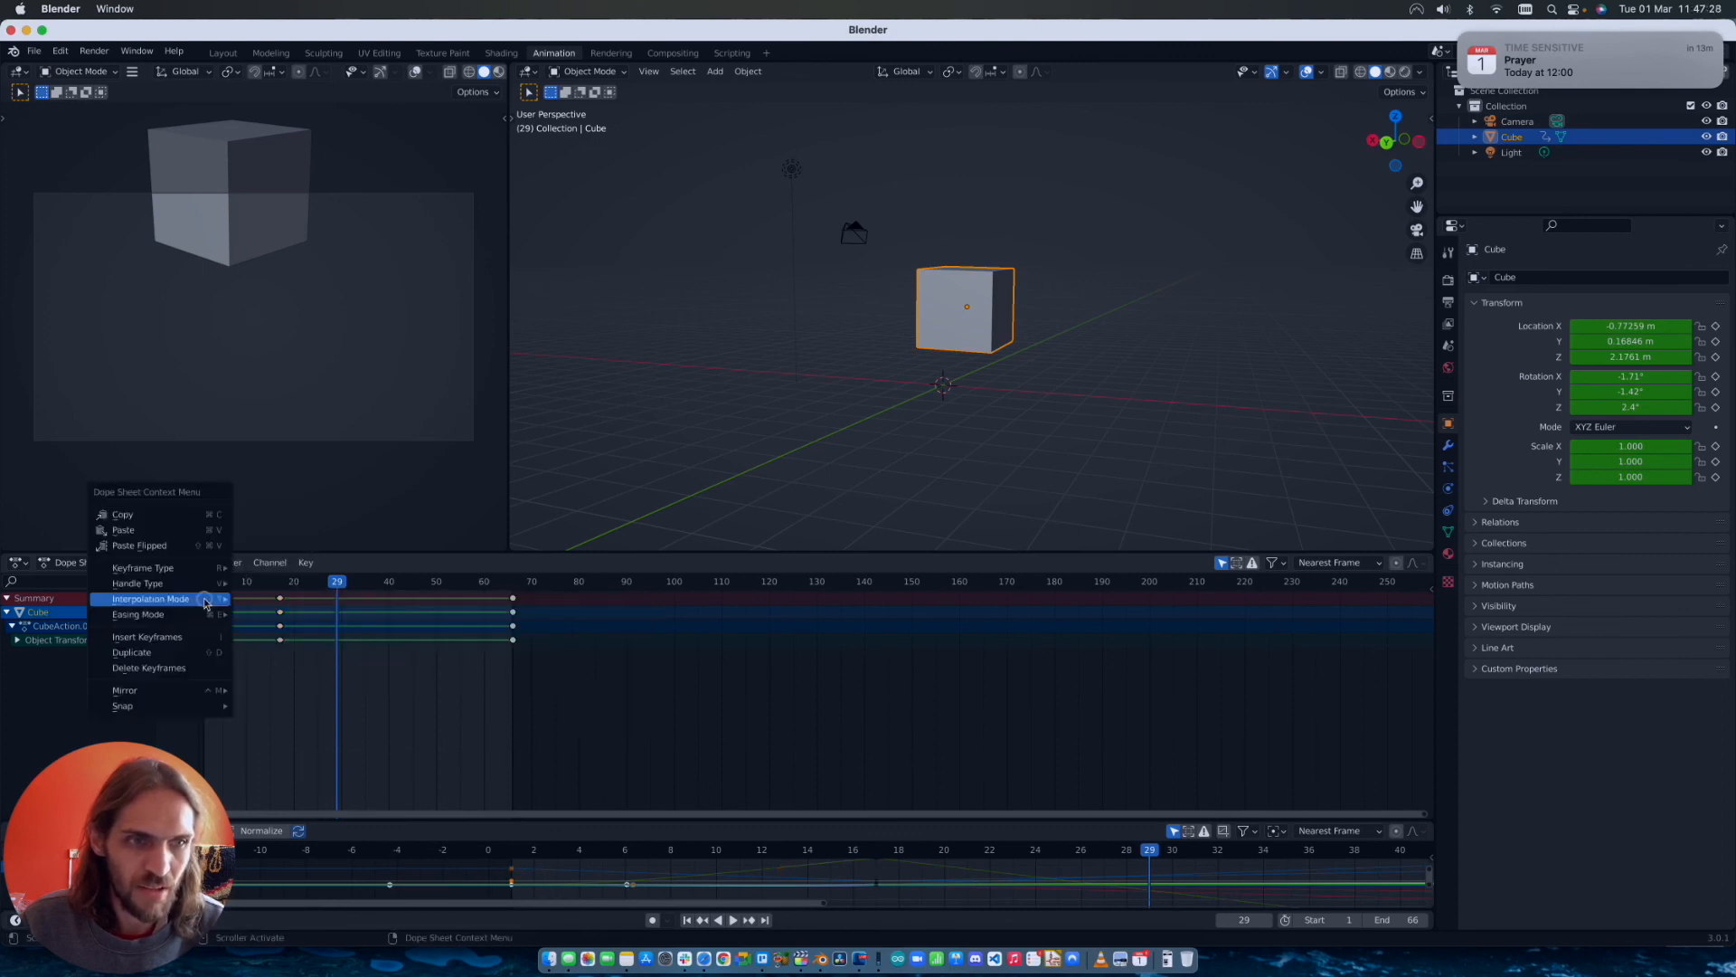
mouse_move(220, 599)
click(272, 640)
Step: Play the animation from frame 1 and enlarge the Graph Editor area again
drag(336, 582, 203, 592)
key(space)
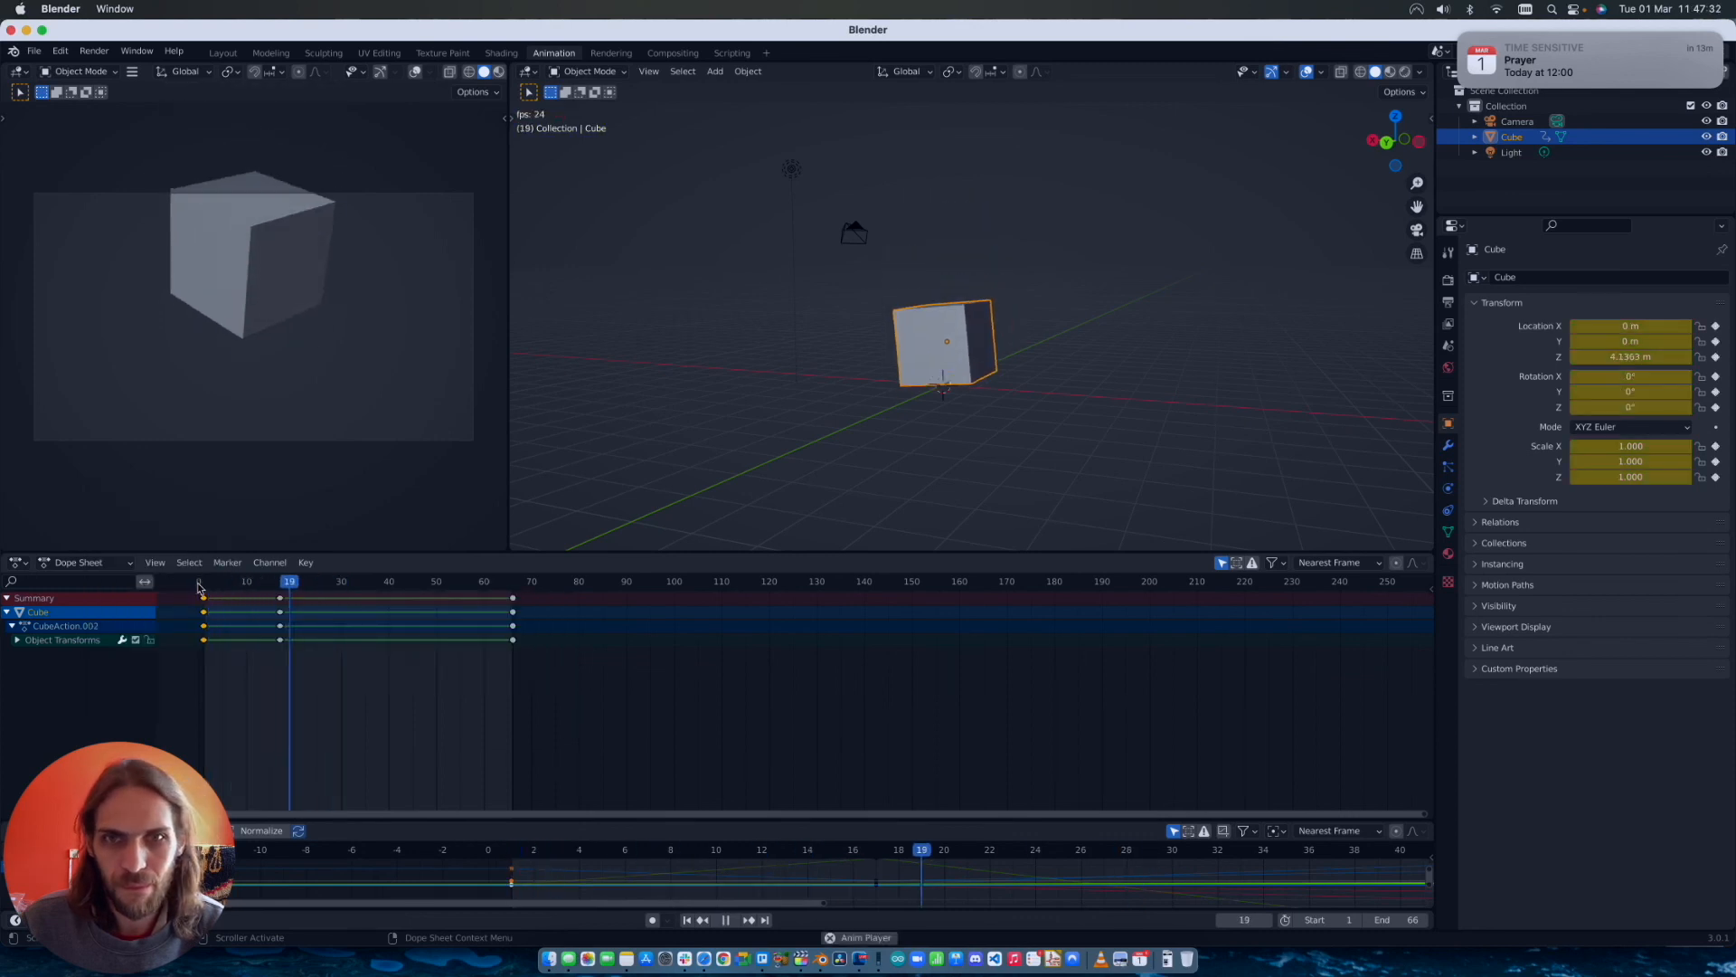
drag(468, 821, 467, 636)
key(space)
Step: Select all the cube's curve keyframes at frames 1, 17 and 66 in the Graph Editor and set their interpolation mode to Linear
drag(498, 743, 525, 830)
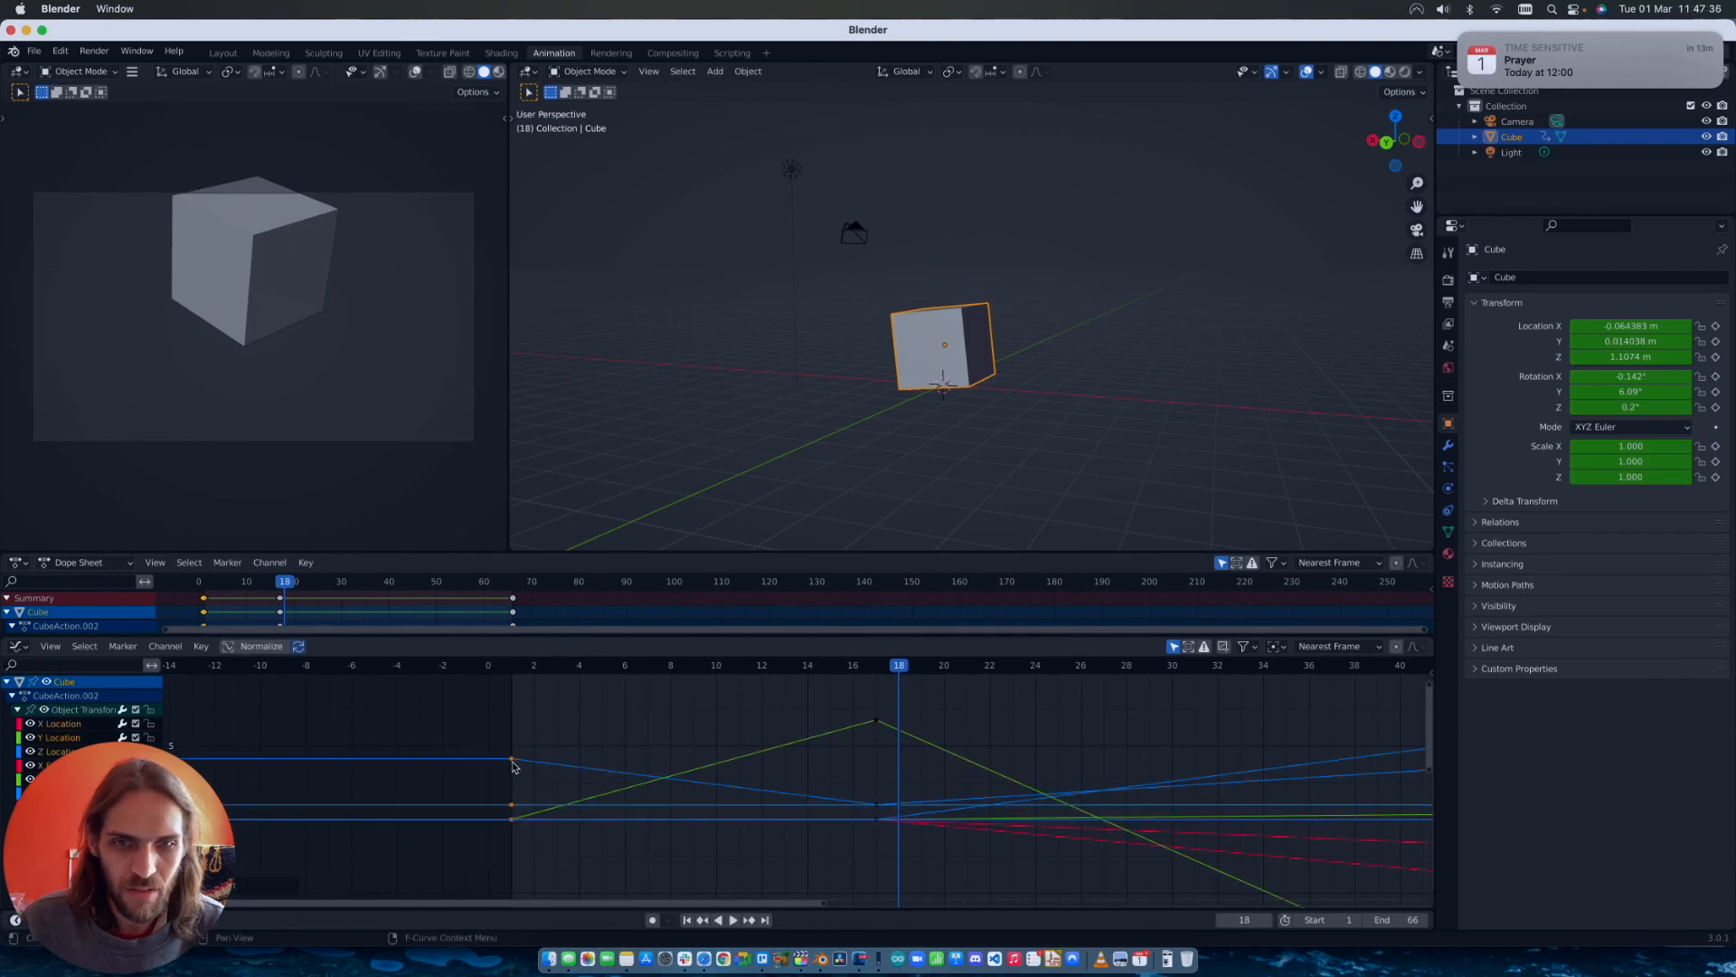
shift+drag(804, 716, 915, 846)
ctrl+middle_drag(819, 818, 775, 761)
drag(714, 712, 1029, 921)
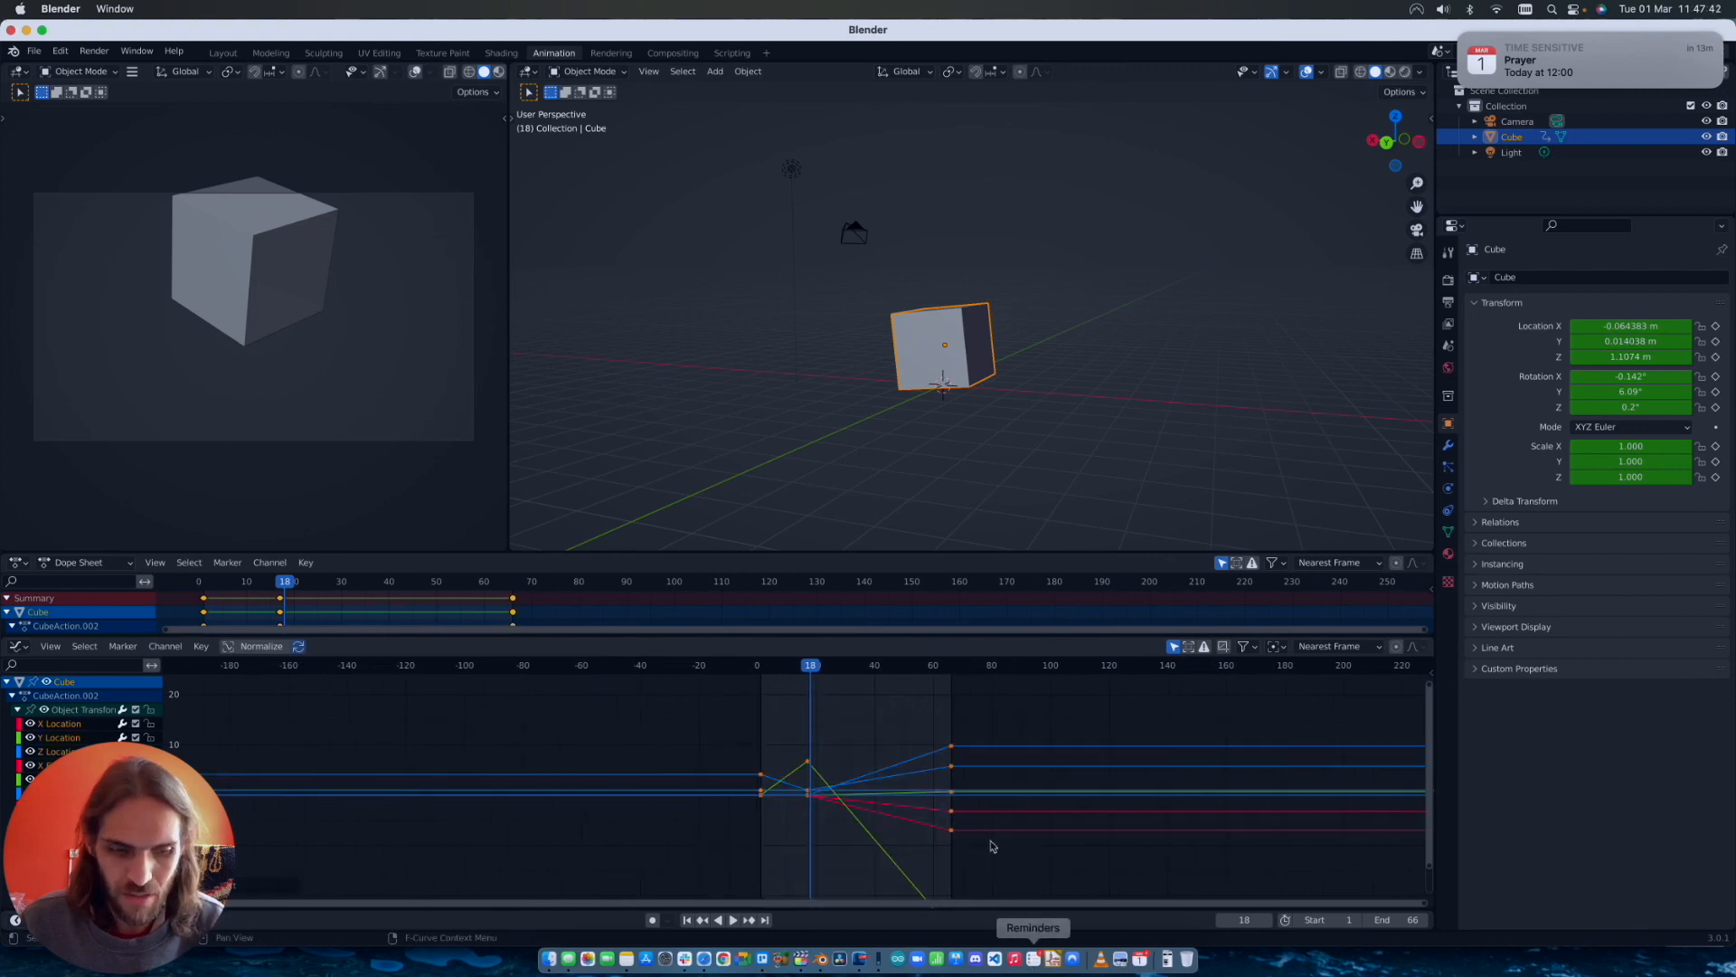
right_click(819, 776)
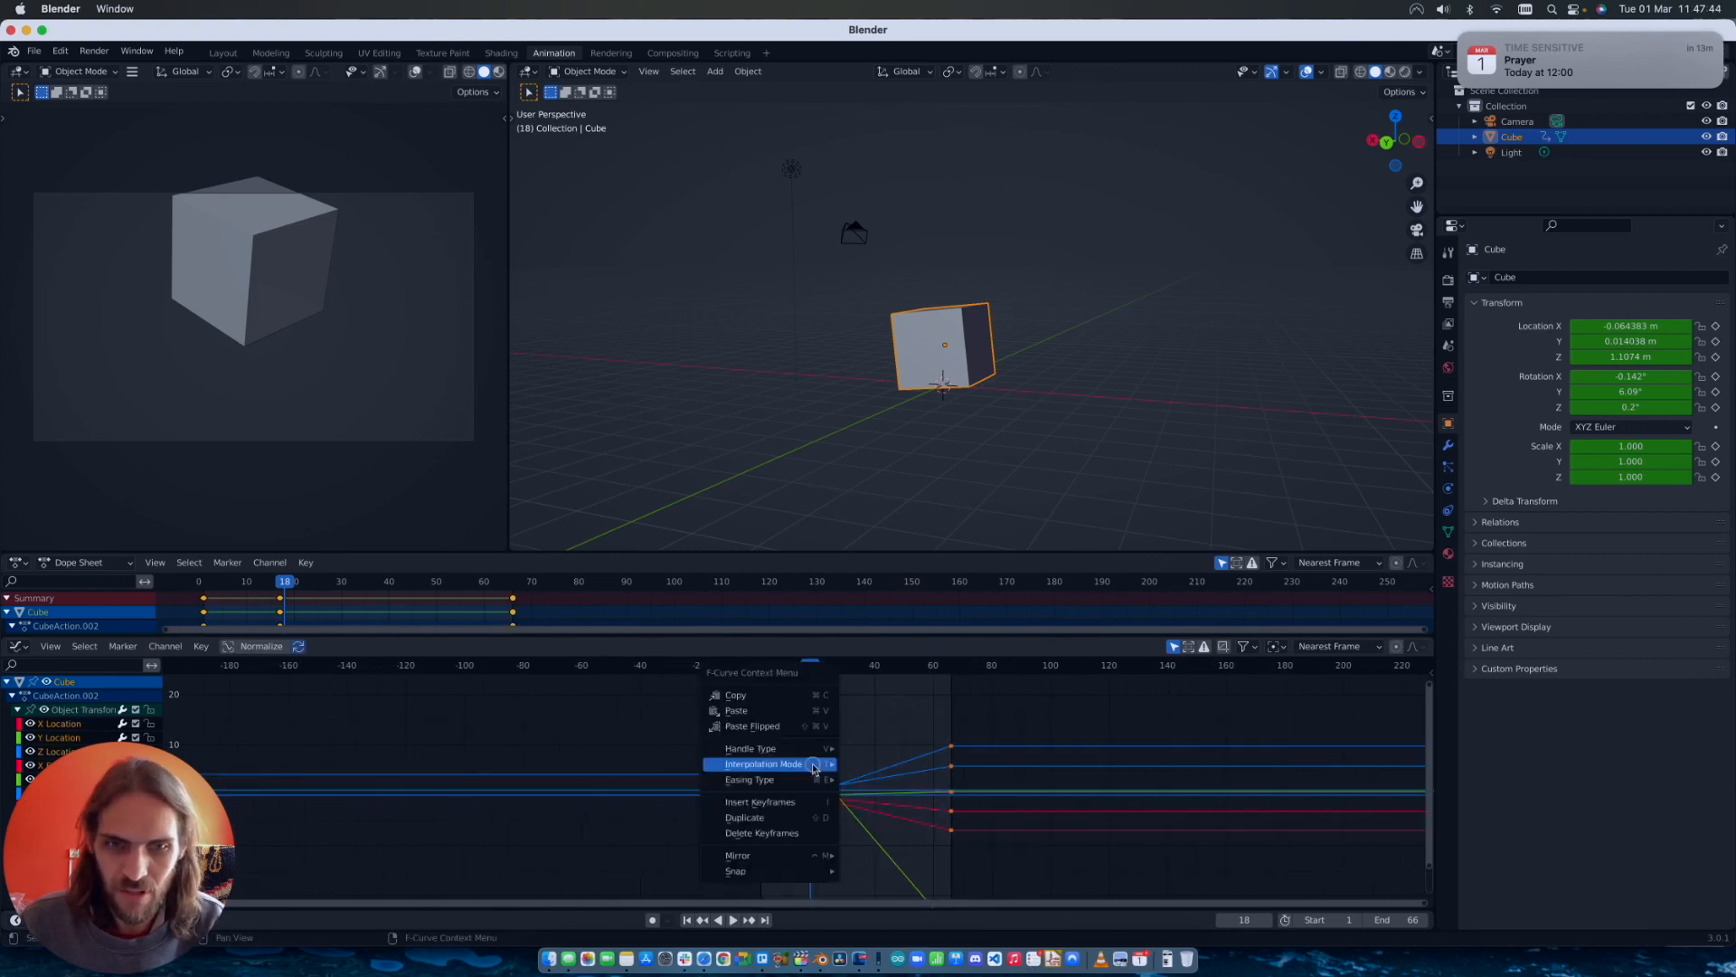
mouse_move(805, 783)
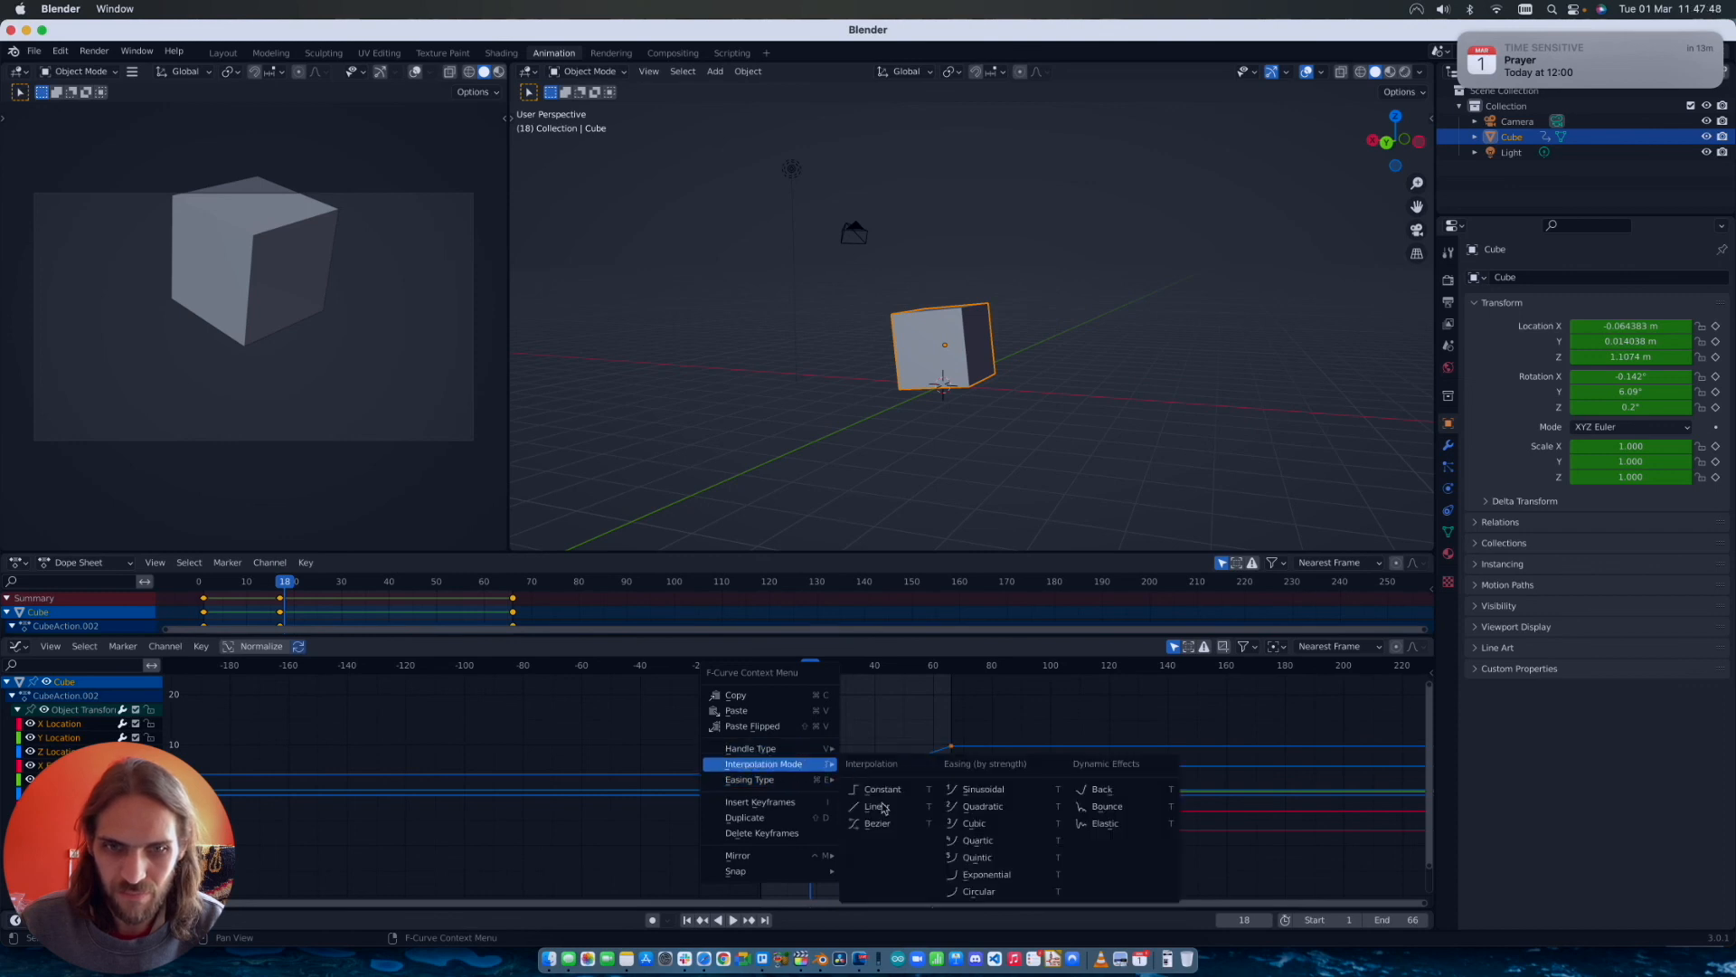
click(878, 807)
Step: Play the animation to review the cube's motion with all its curves set to Linear
key(space)
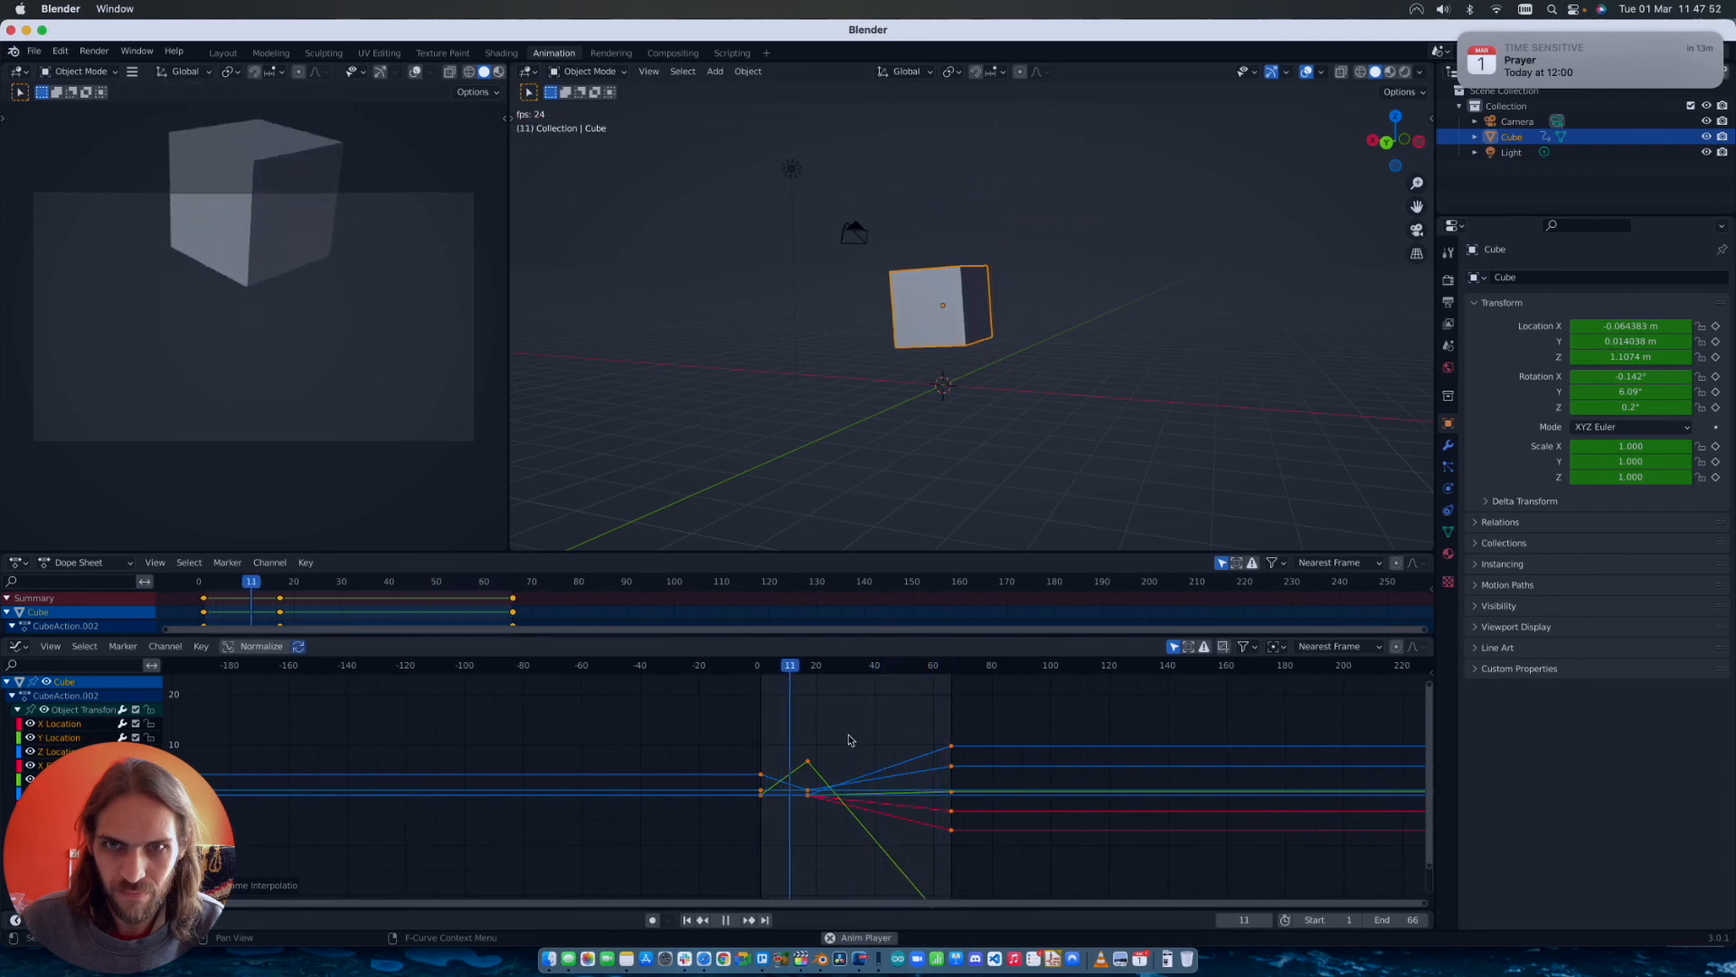
scroll(887, 464, left, 5)
scroll(882, 464, right, 5)
scroll(882, 465, left, 10)
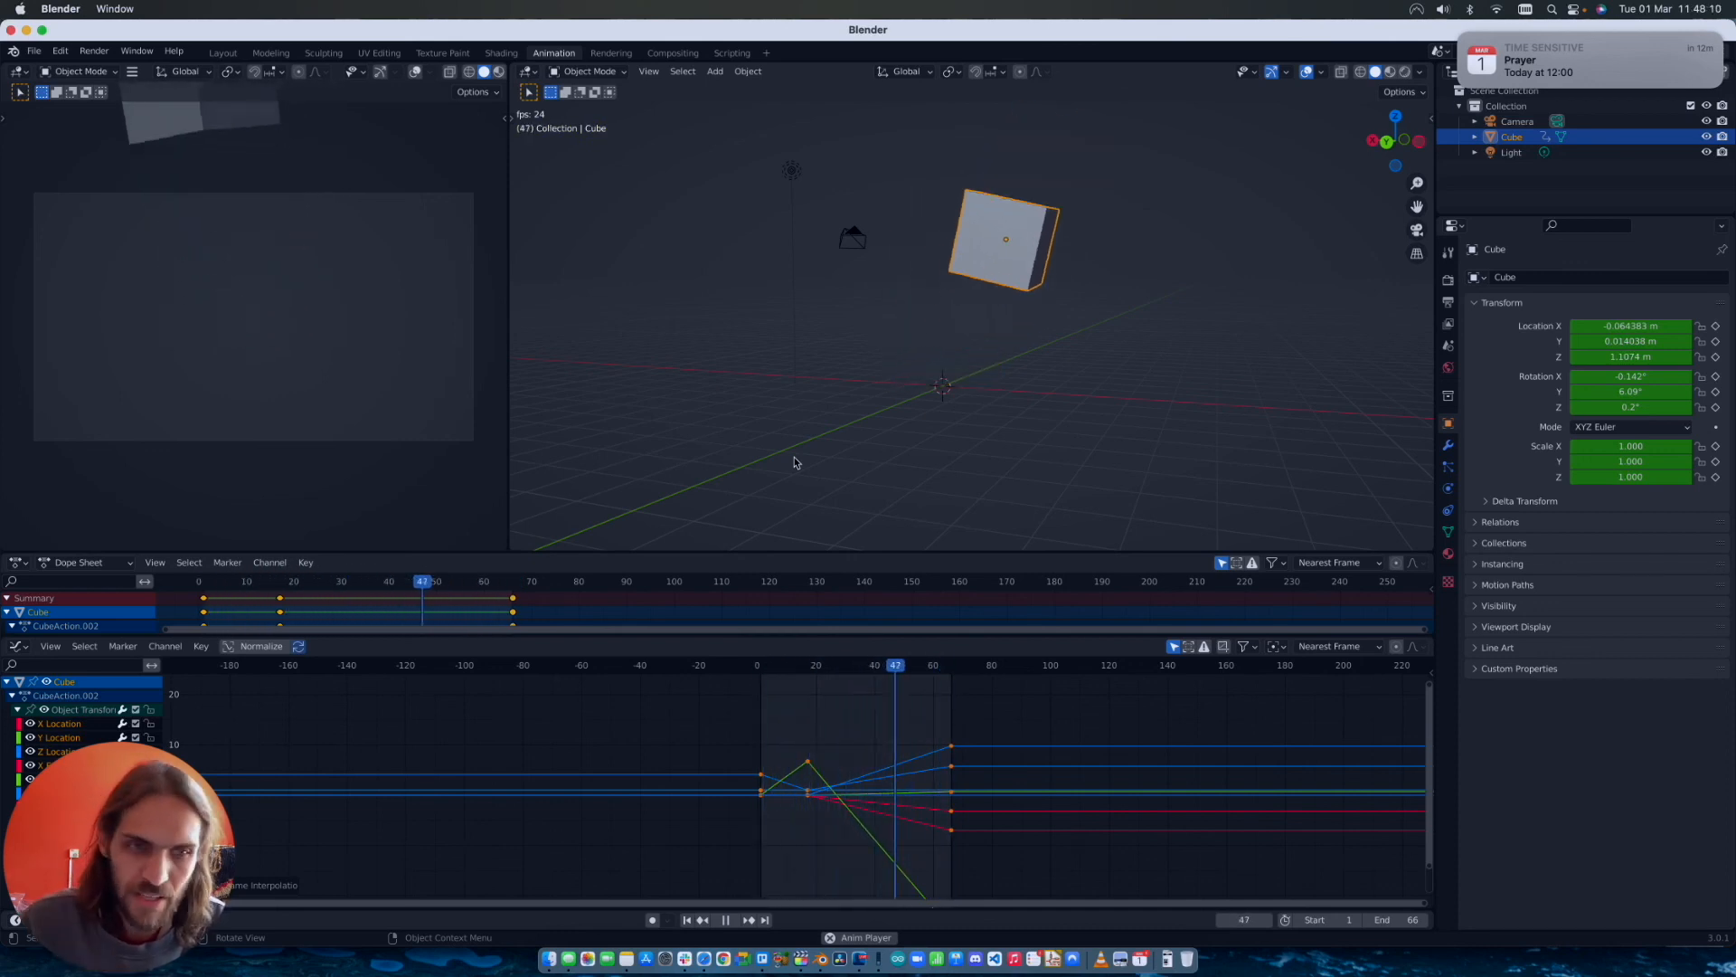
Step: In the enlarged Dope Sheet, move the last keyframes to about frame 49 and the middle keyframes to about frame 7
drag(724, 636, 548, 570)
key(space)
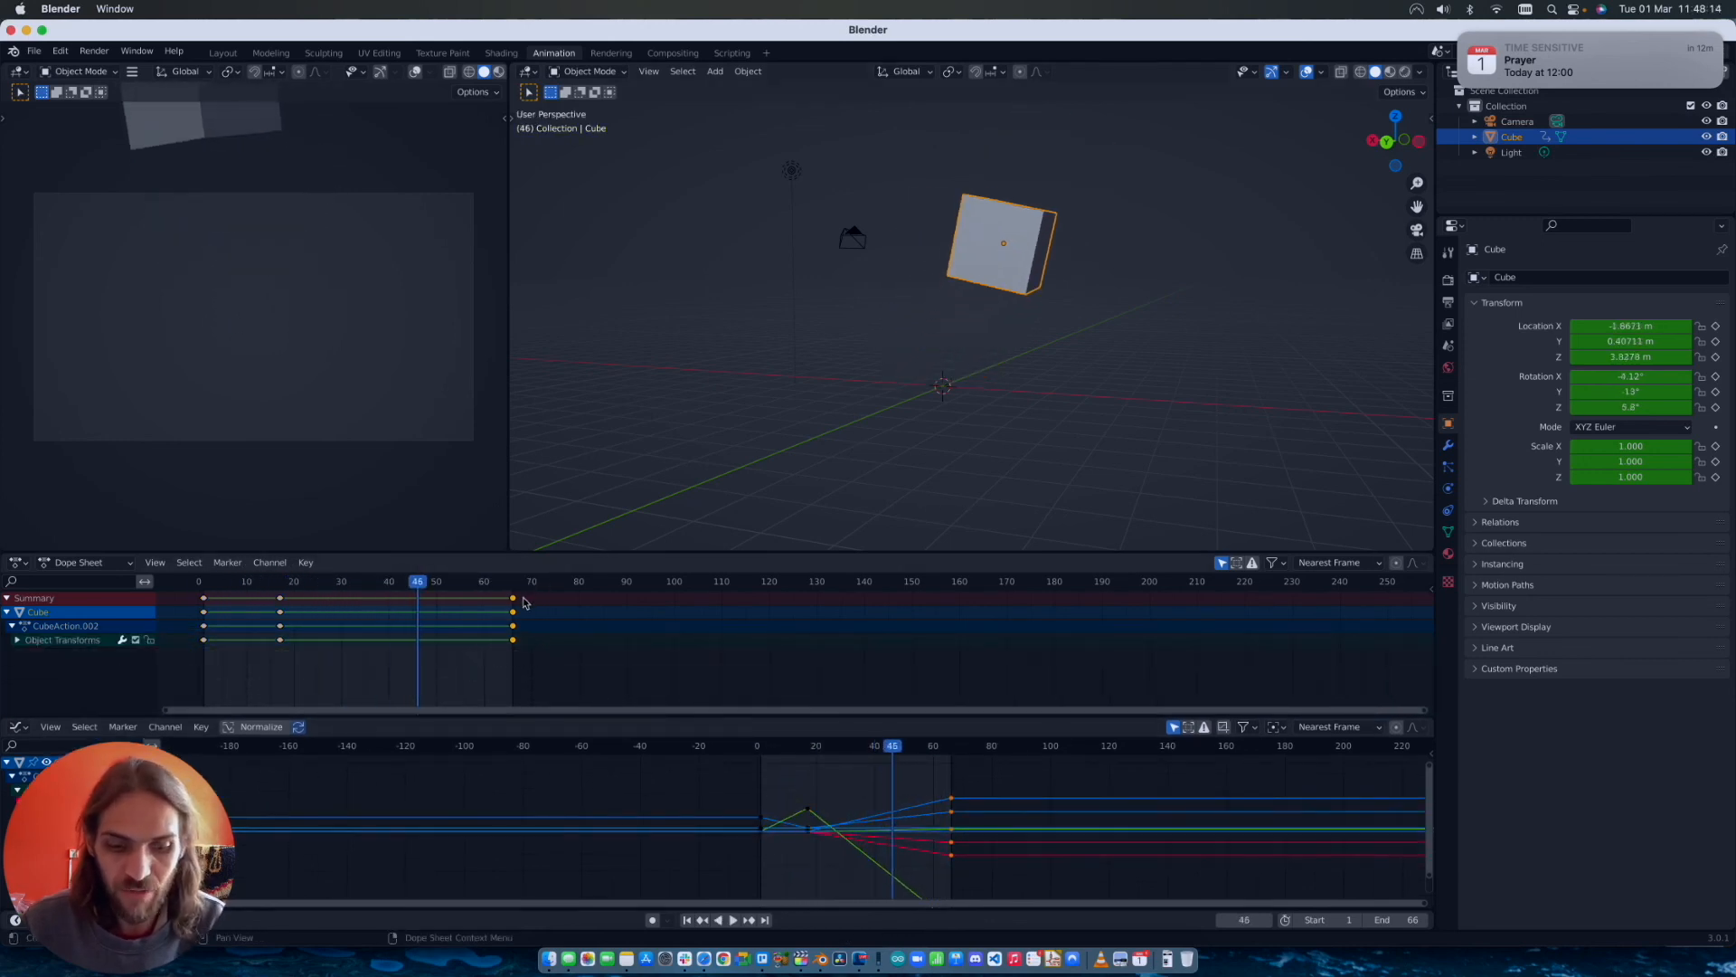
key(g)
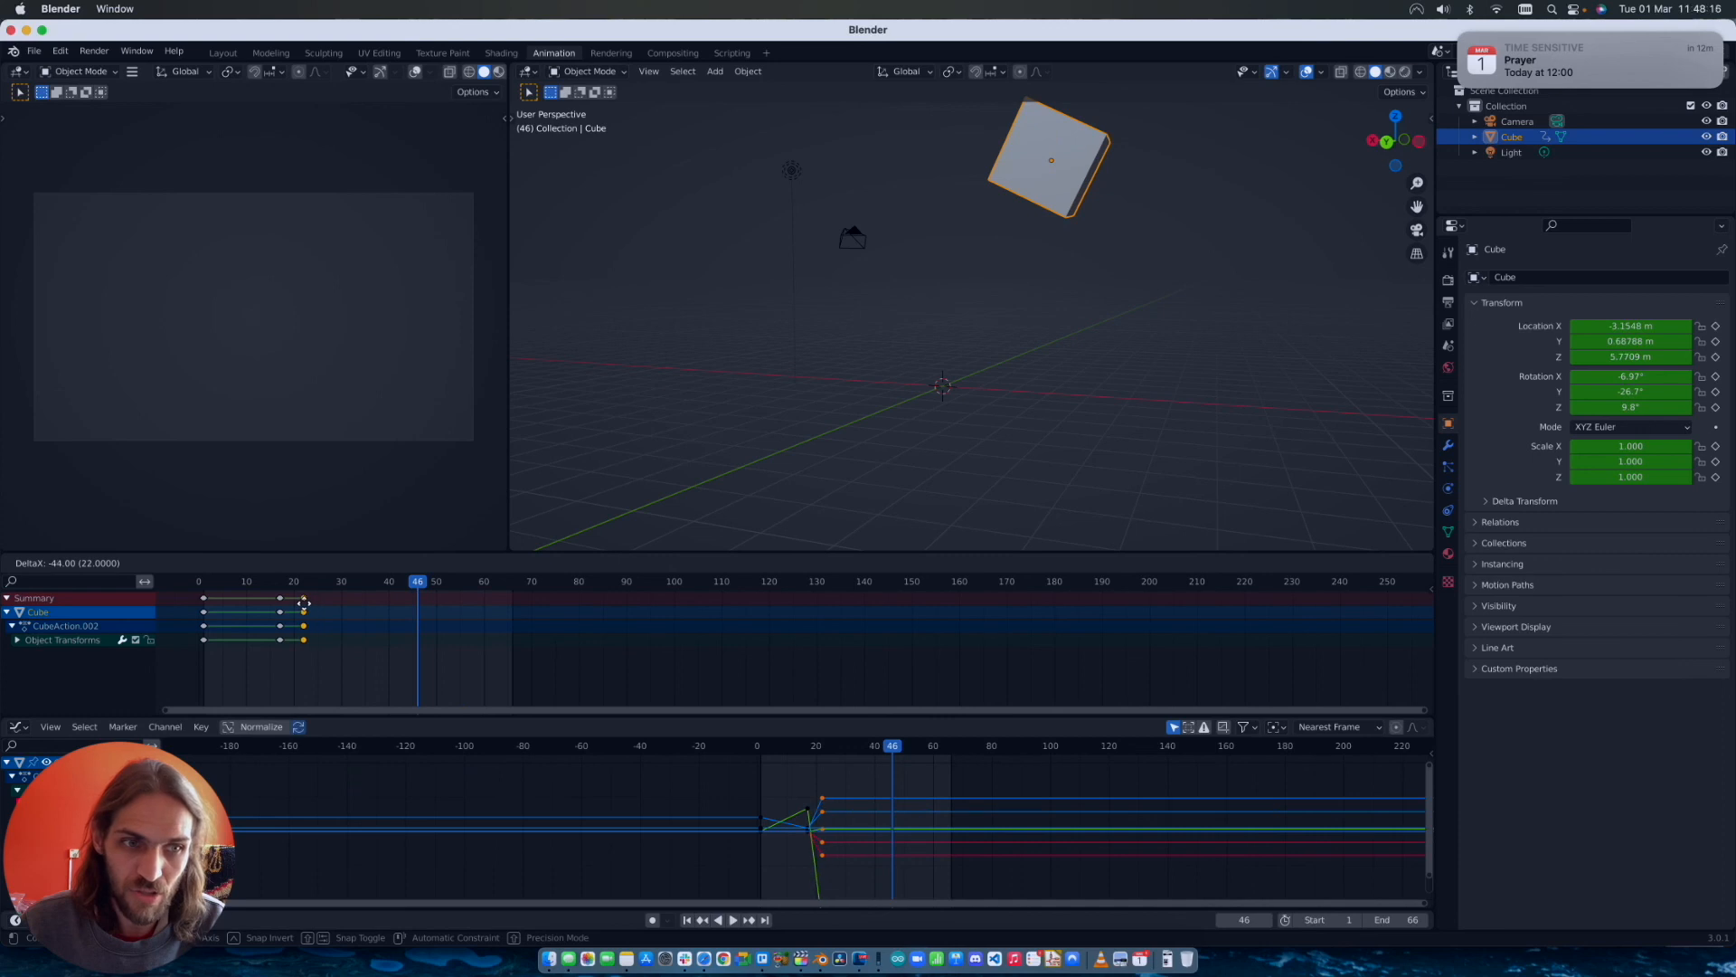
click(433, 602)
click(279, 604)
key(g)
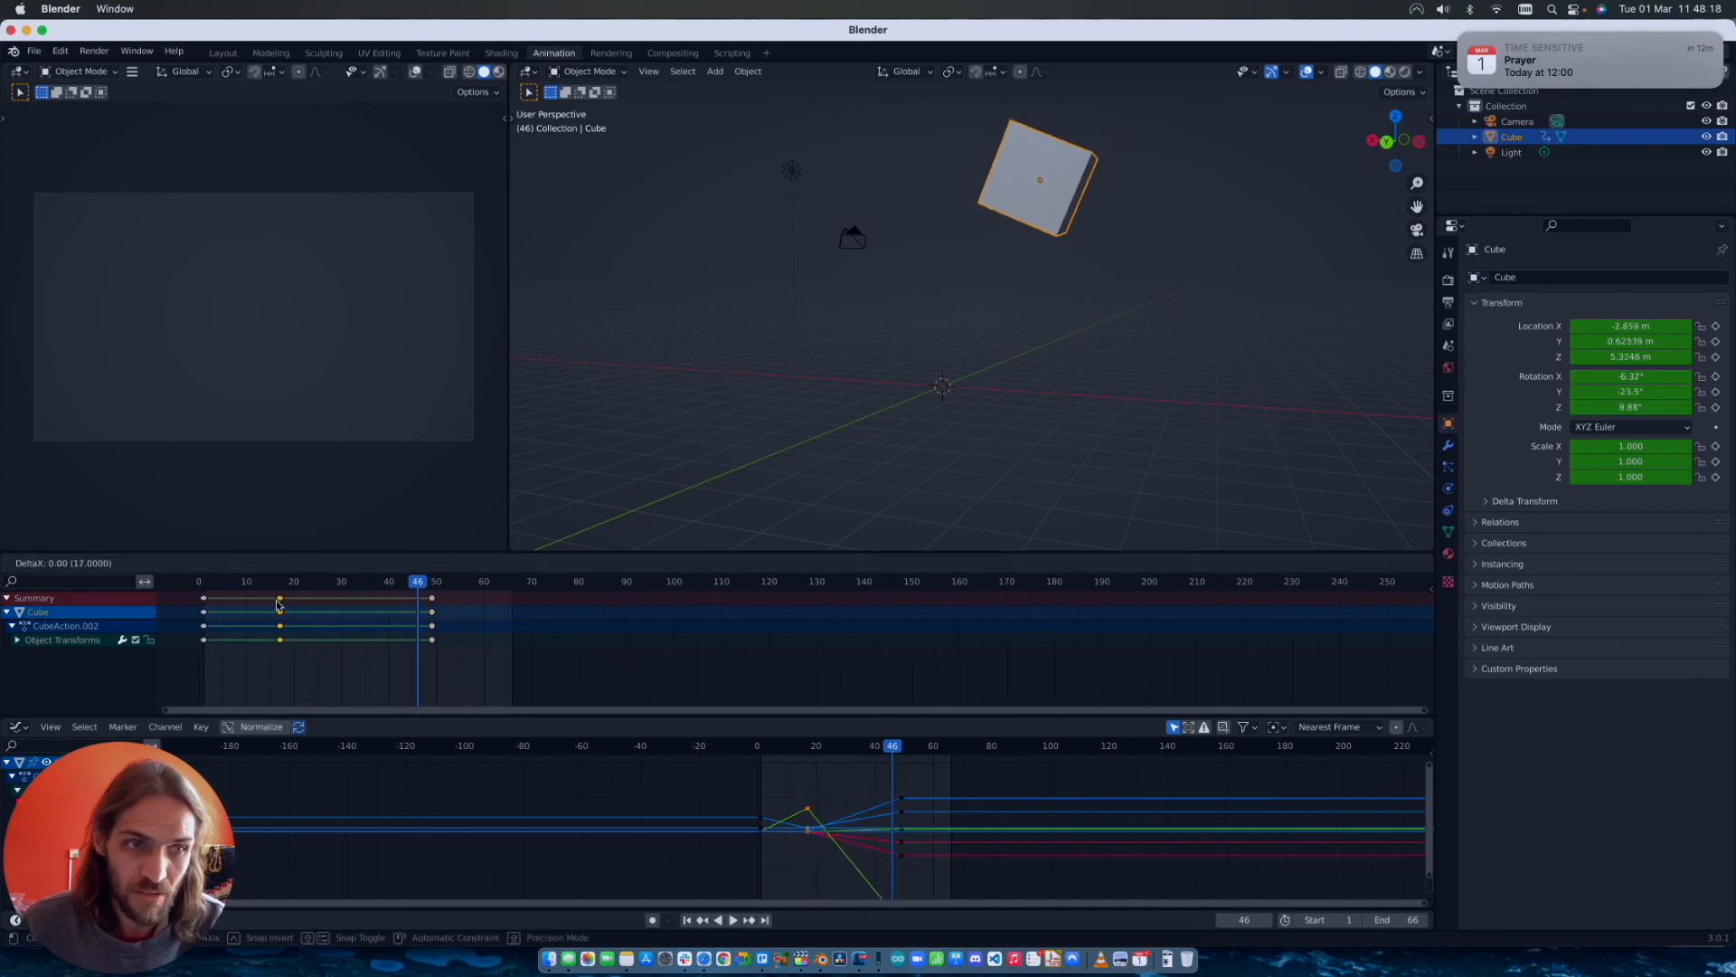
click(231, 605)
Step: Move the last keyframes to about frame 39 and play the animation from frame 1
drag(446, 598, 414, 647)
key(g)
click(382, 621)
drag(416, 583, 203, 598)
key(space)
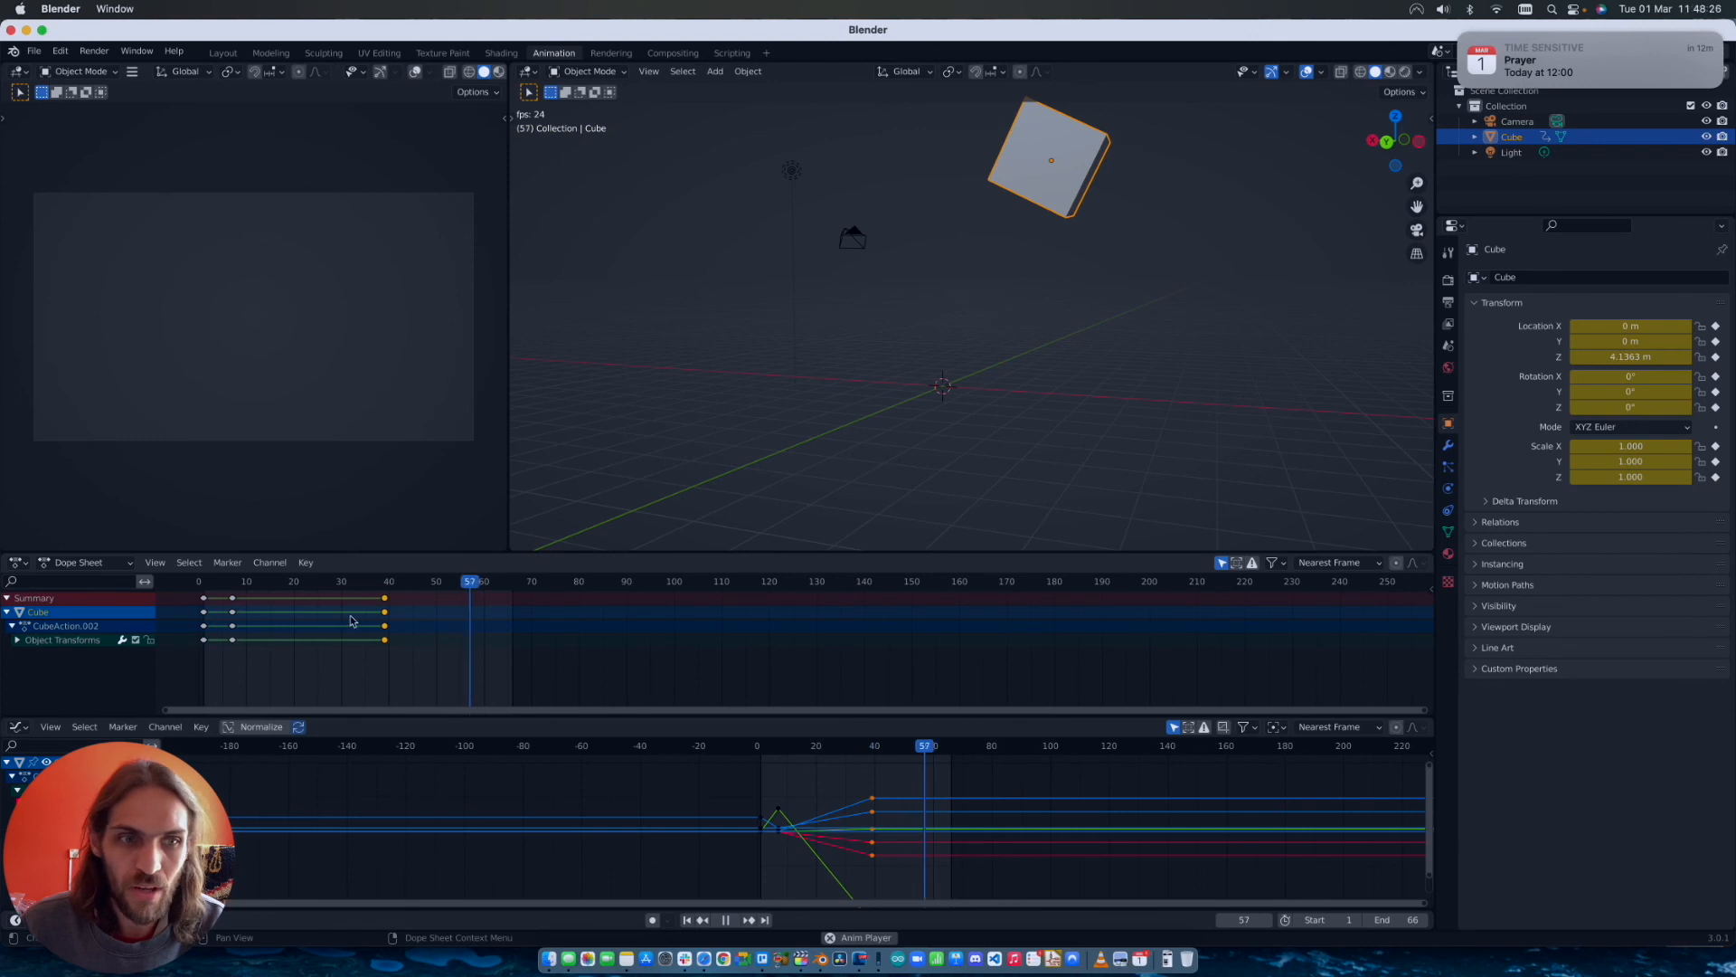
key(space)
Step: Move the last keyframes to frame 12 and play the much faster rebound from the start
drag(384, 598, 255, 599)
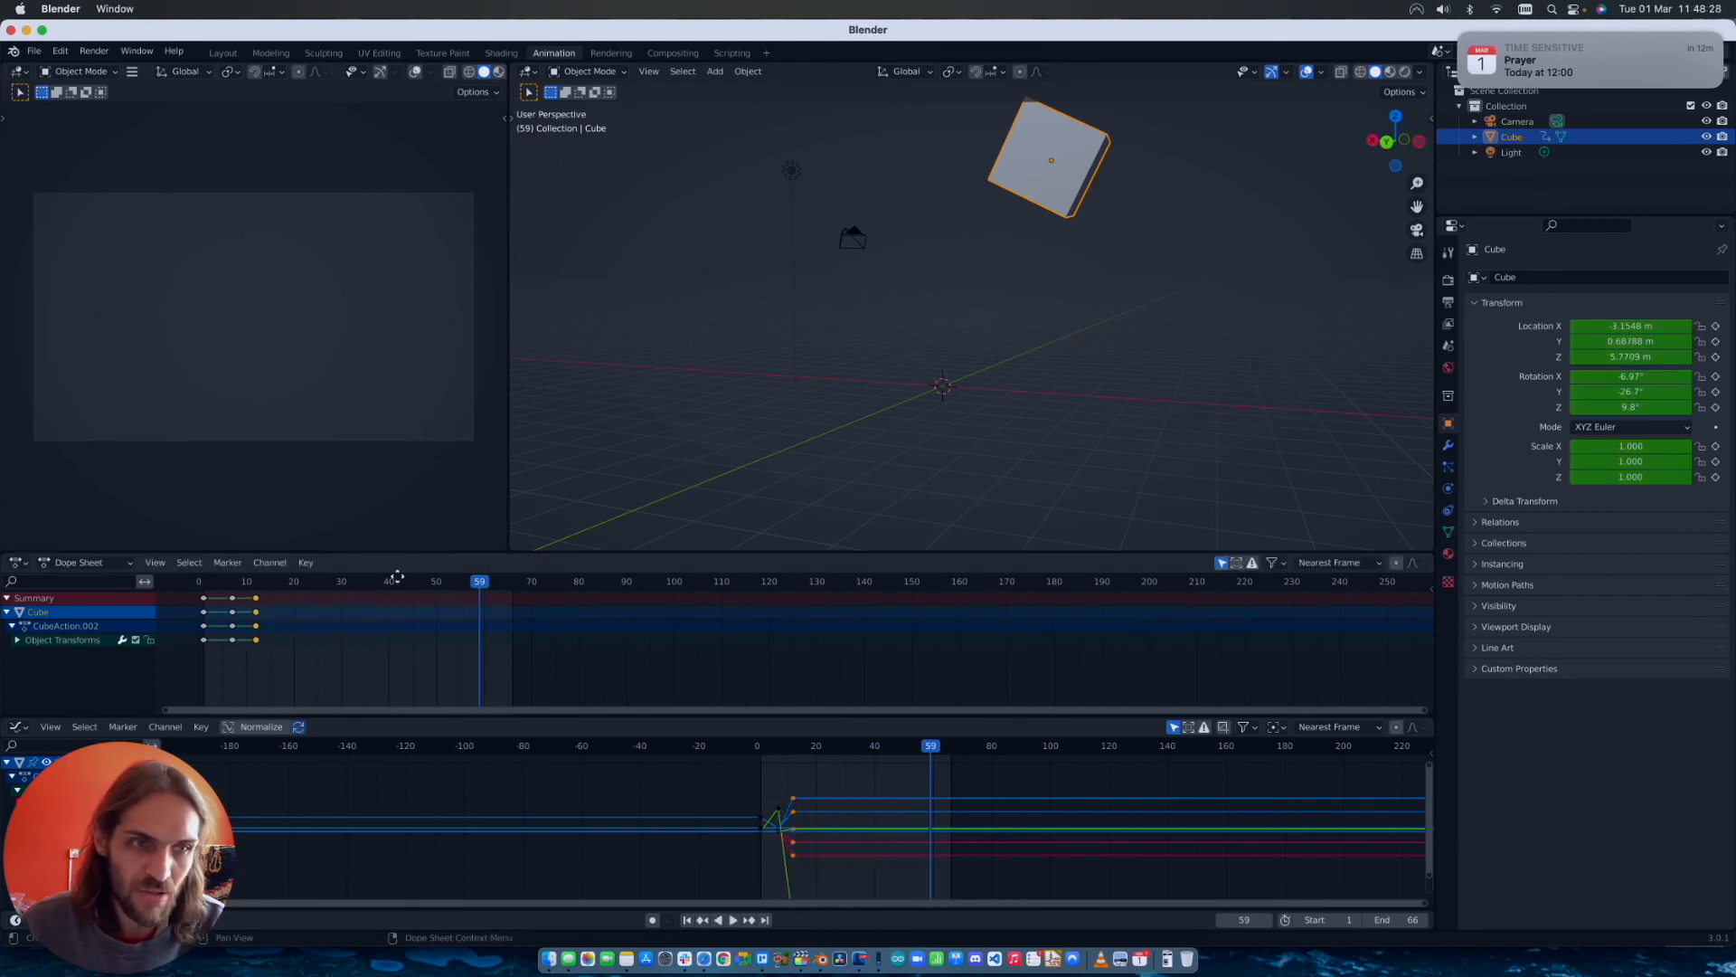
drag(478, 584, 208, 583)
key(space)
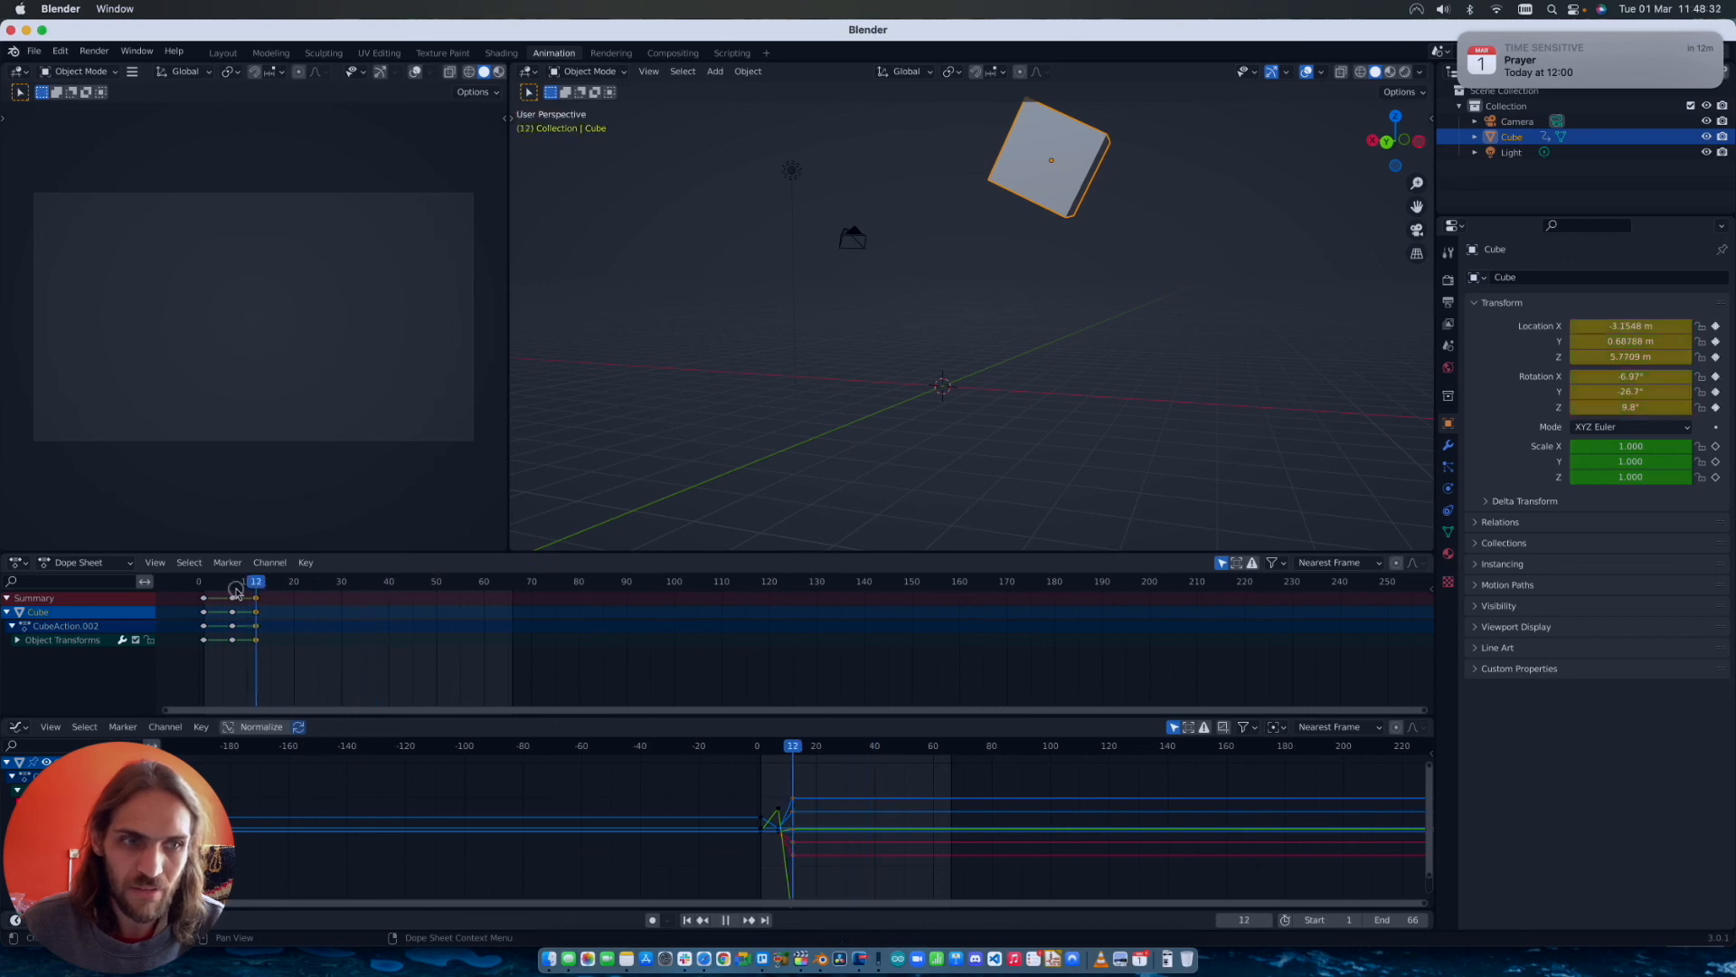
key(Escape)
Step: Move the last keyframes out to about frame 145 and play the slowed-down rebound
drag(257, 601, 889, 600)
key(space)
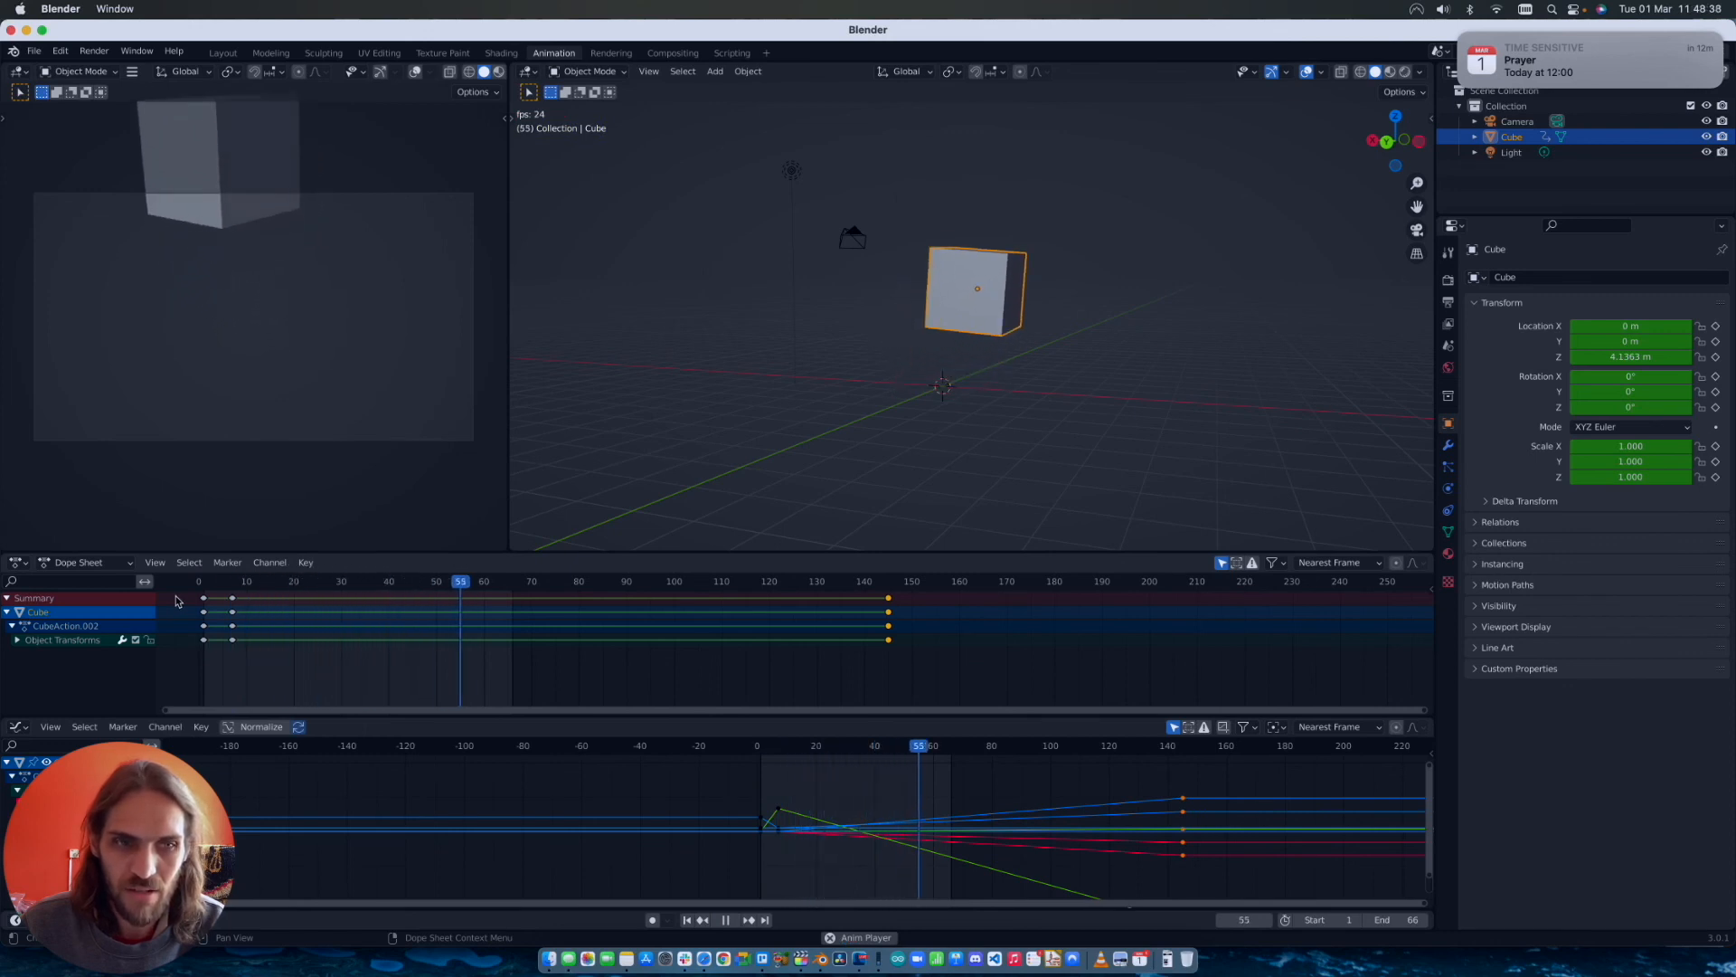
key(space)
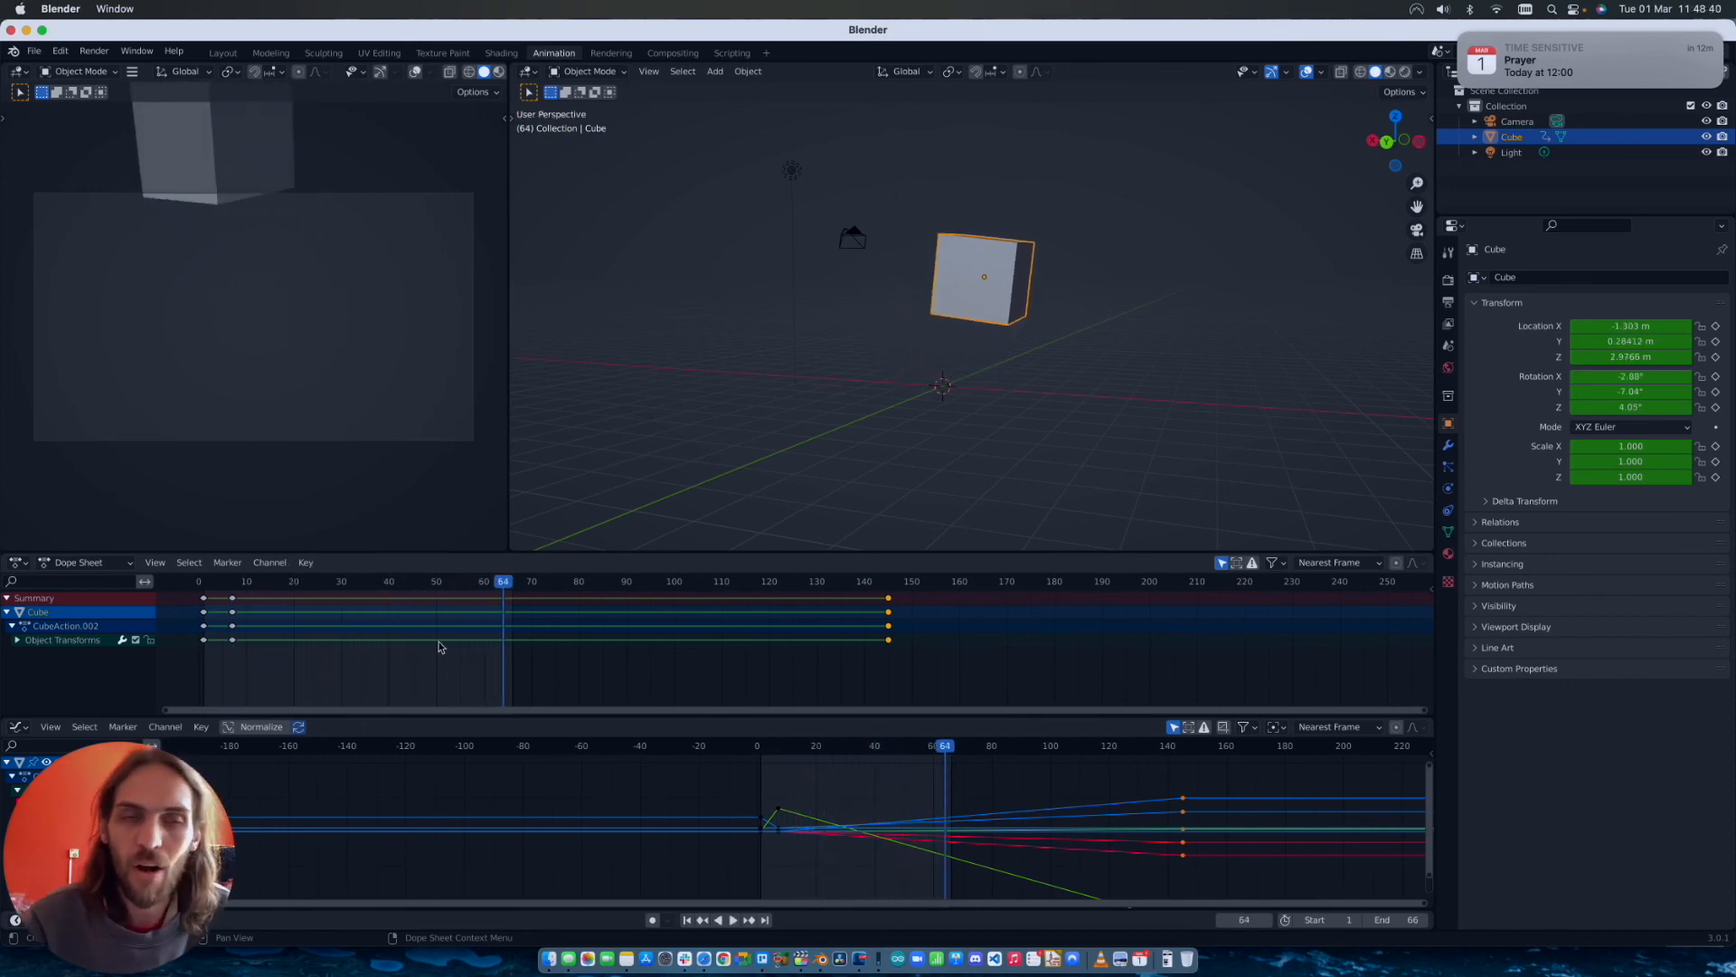